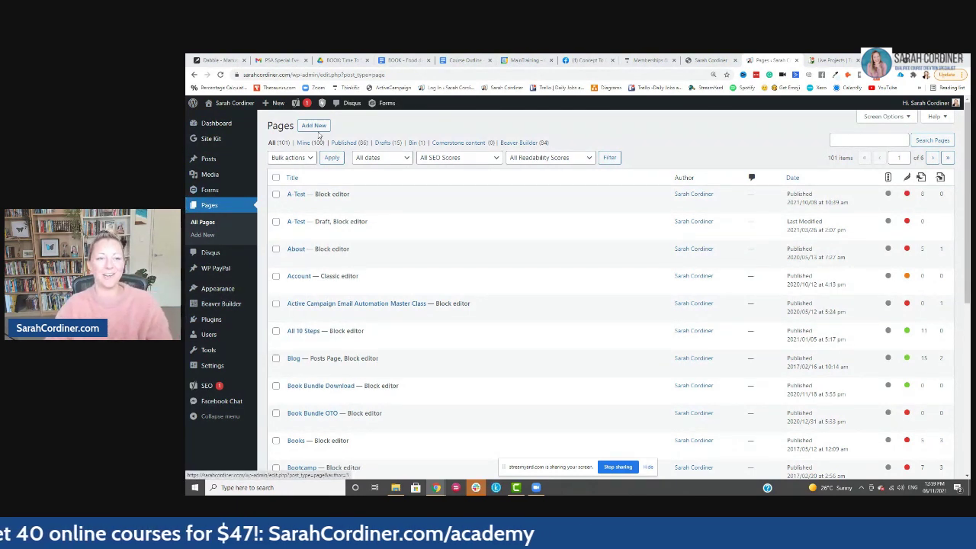
# Create a new page in Beaver Builder and place a Photo module in its empty layout
pyautogui.click(315, 126)
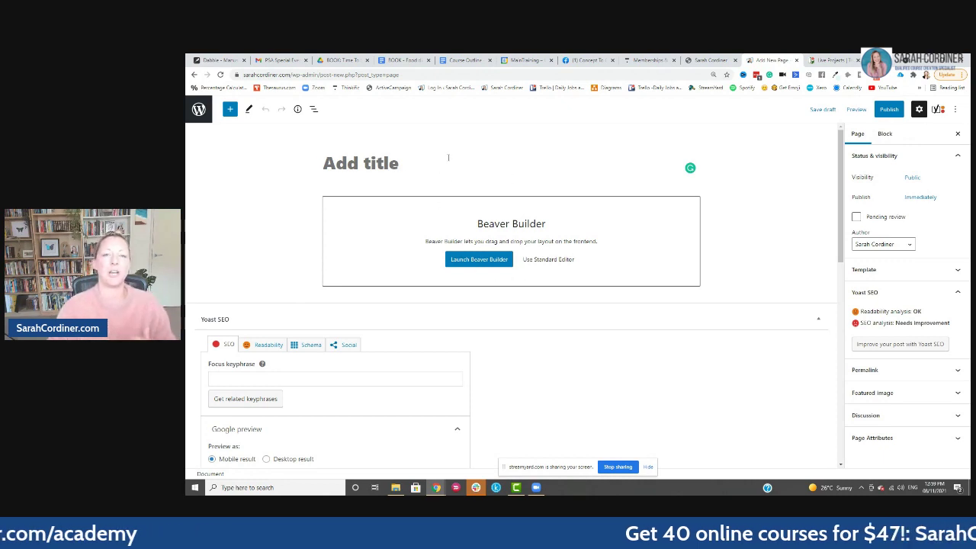
pyautogui.click(480, 260)
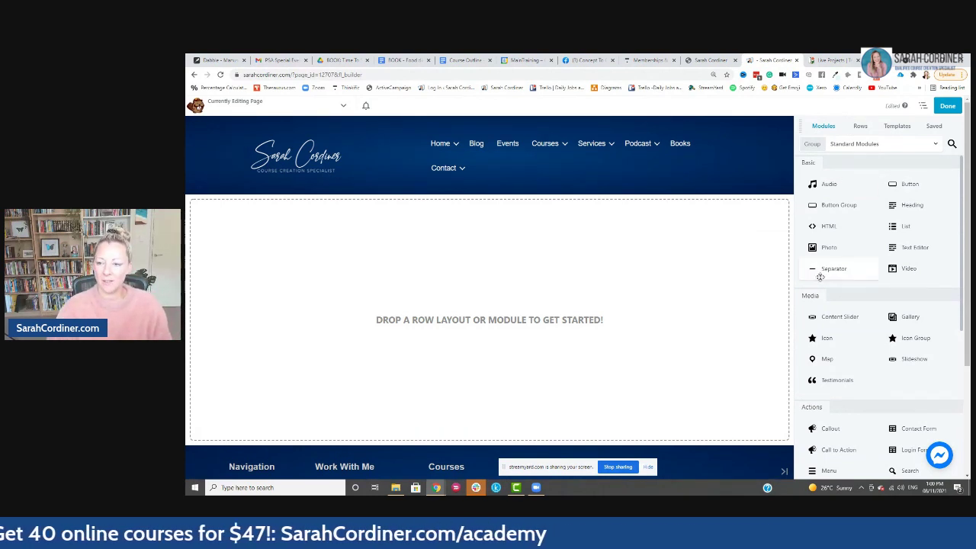
pyautogui.moveTo(828, 247); pyautogui.dragTo(541, 248)
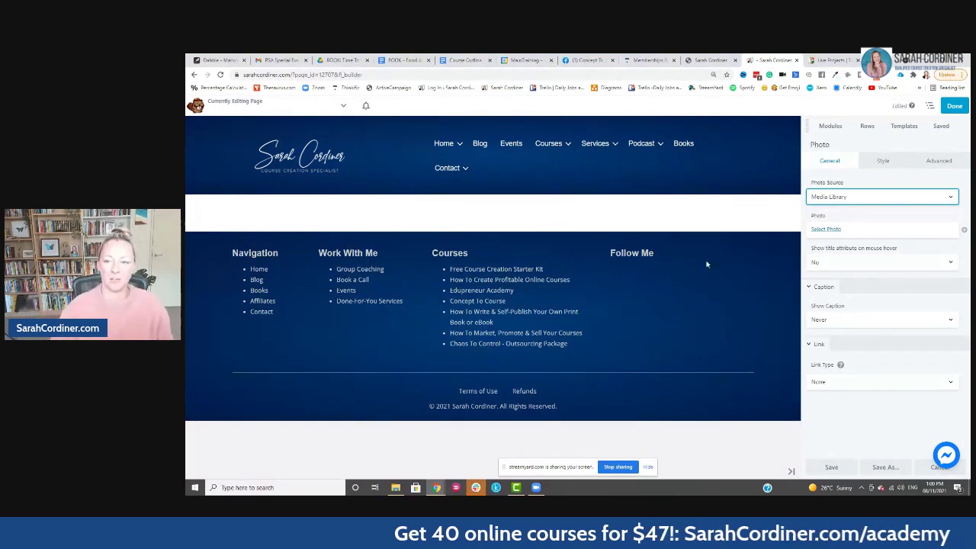
# Upload "app sumo marketing course creators success bundle (1)" from the Course Creation Success Bundle Images folder in Pictures as the module's photo
pyautogui.click(826, 228)
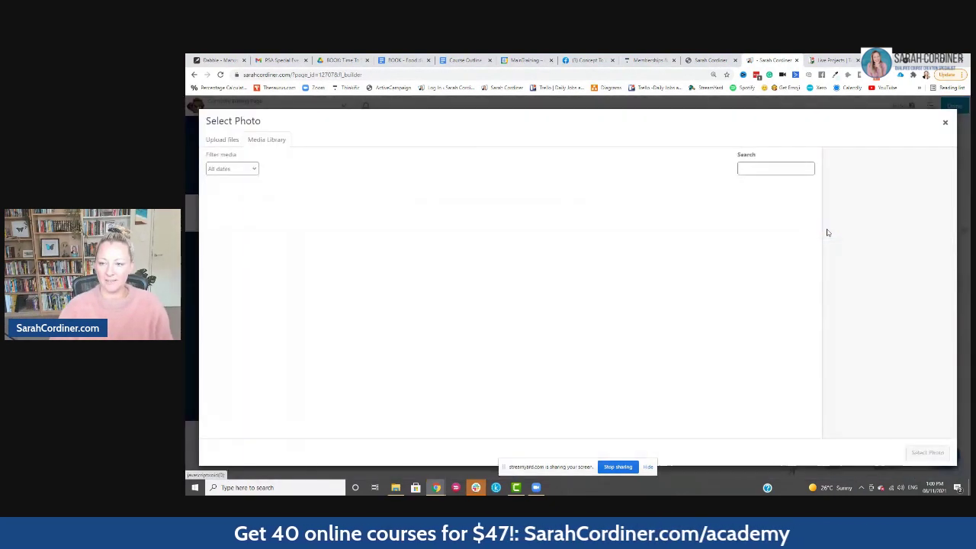
pyautogui.click(221, 139)
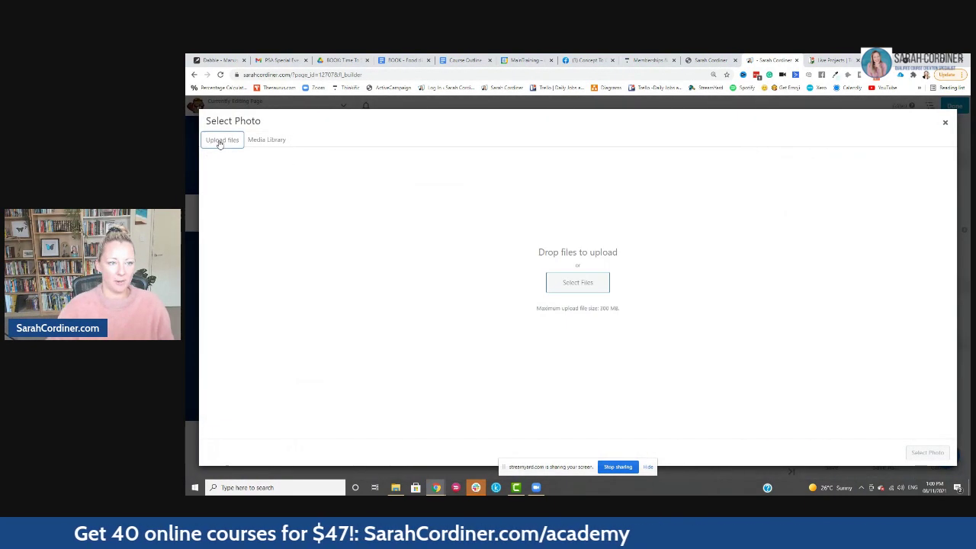
pyautogui.click(577, 282)
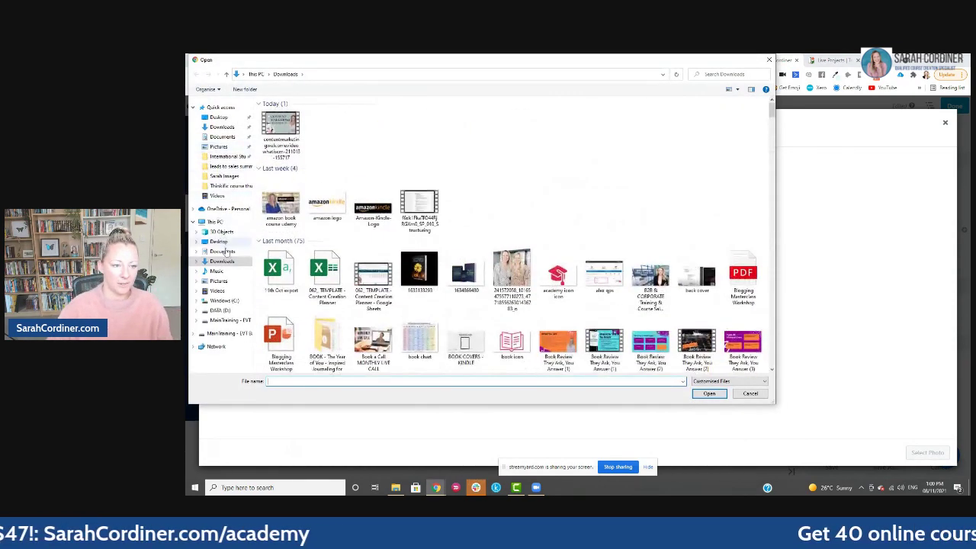
pyautogui.click(217, 148)
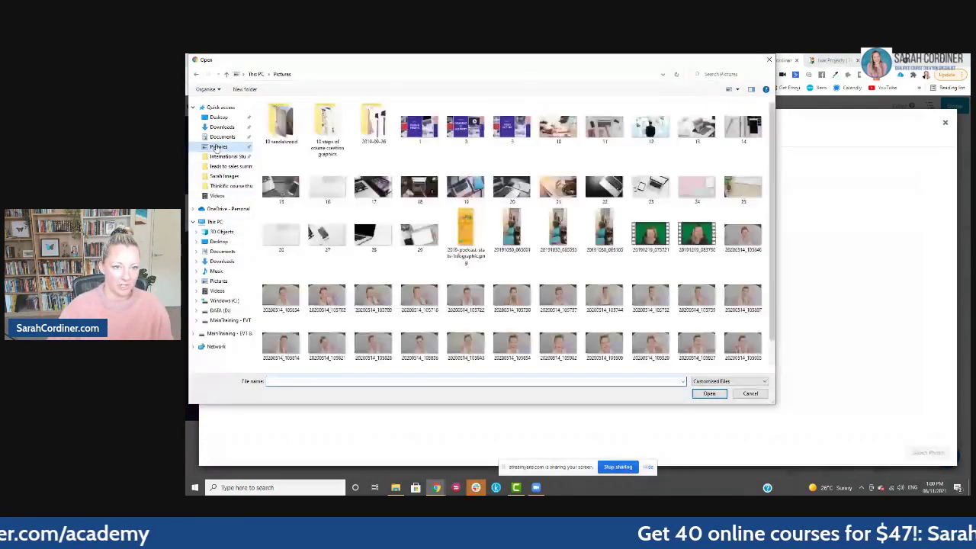
pyautogui.doubleClick(604, 123)
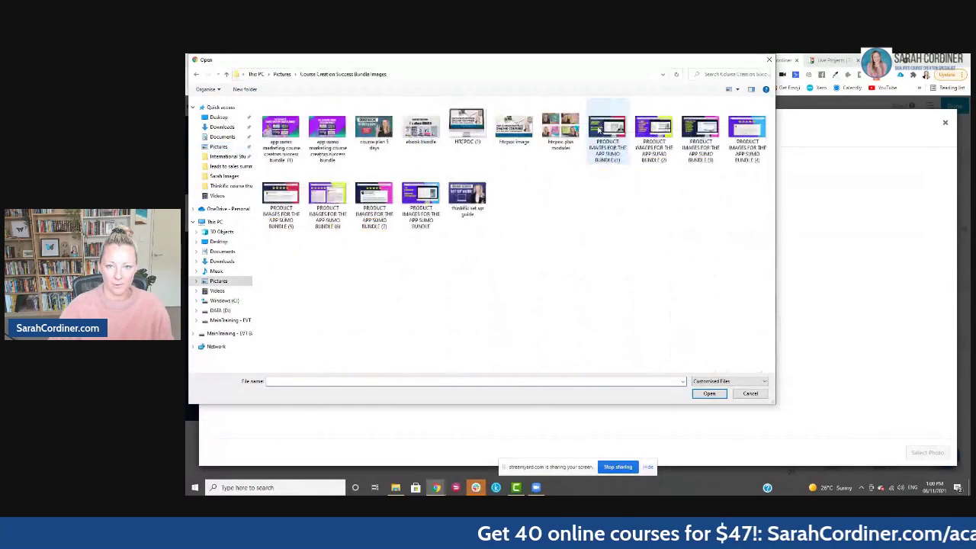
pyautogui.click(296, 134)
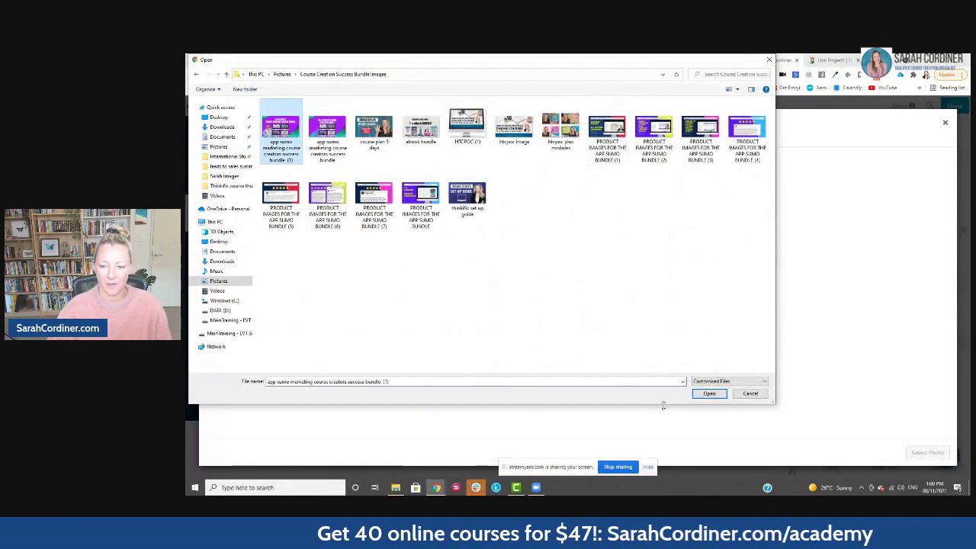
pyautogui.click(709, 393)
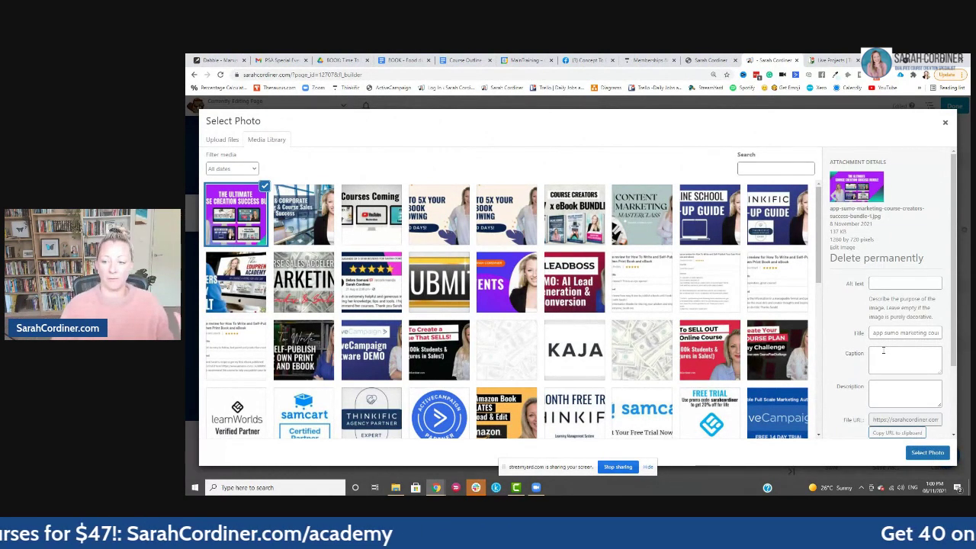
# Retitle the uploaded image "the course creators success bundle by" plus the author's name and "black friday", and insert it into the page
pyautogui.tripleClick(877, 333)
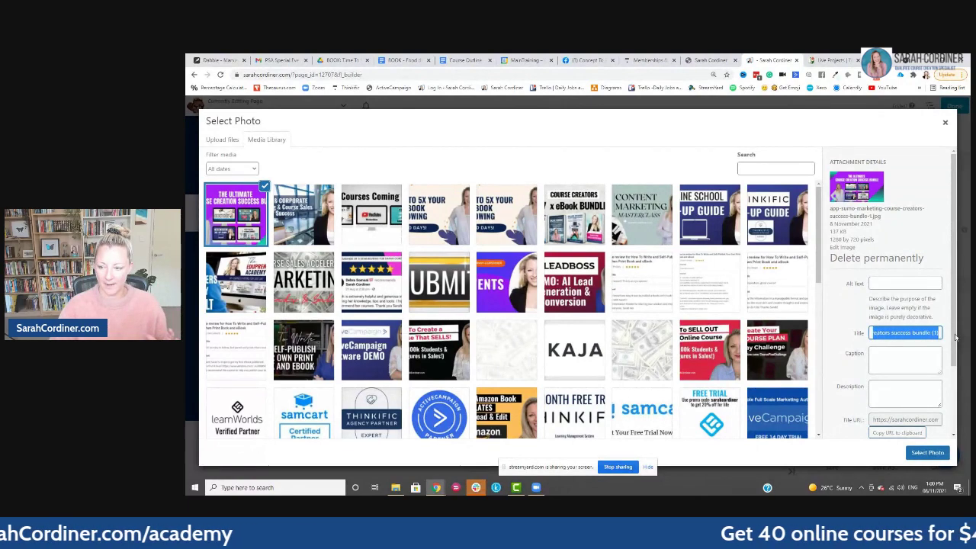
pyautogui.press('BackSpace')
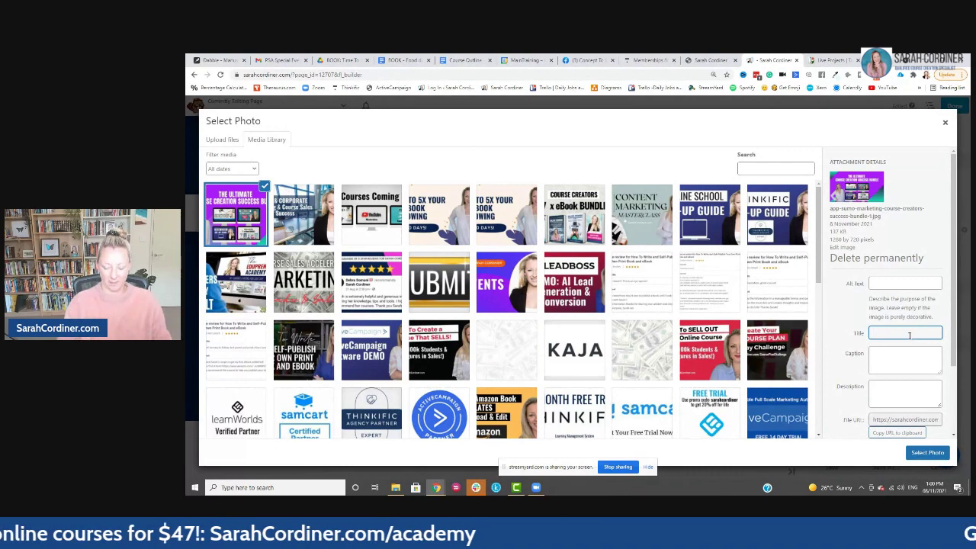
pyautogui.write('course creator')
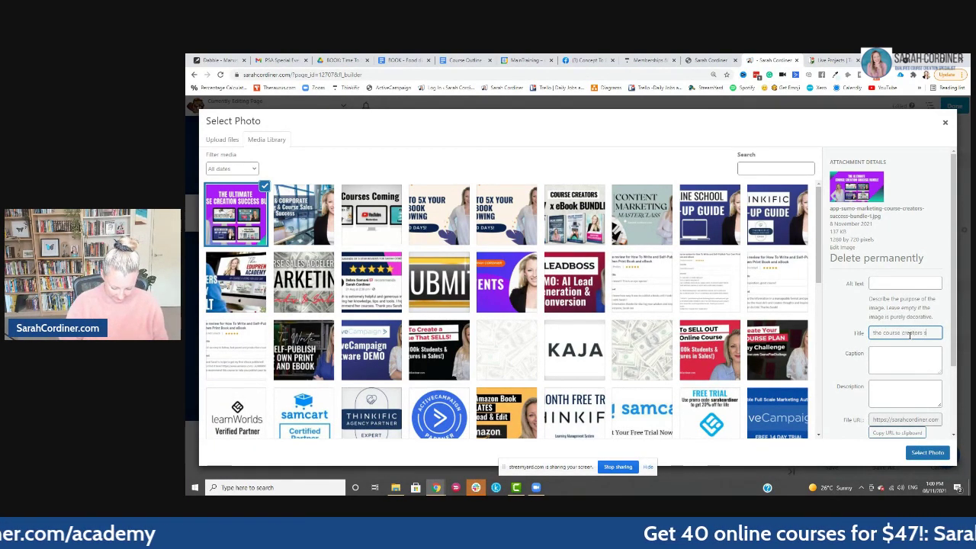
pyautogui.write('ss bundle')
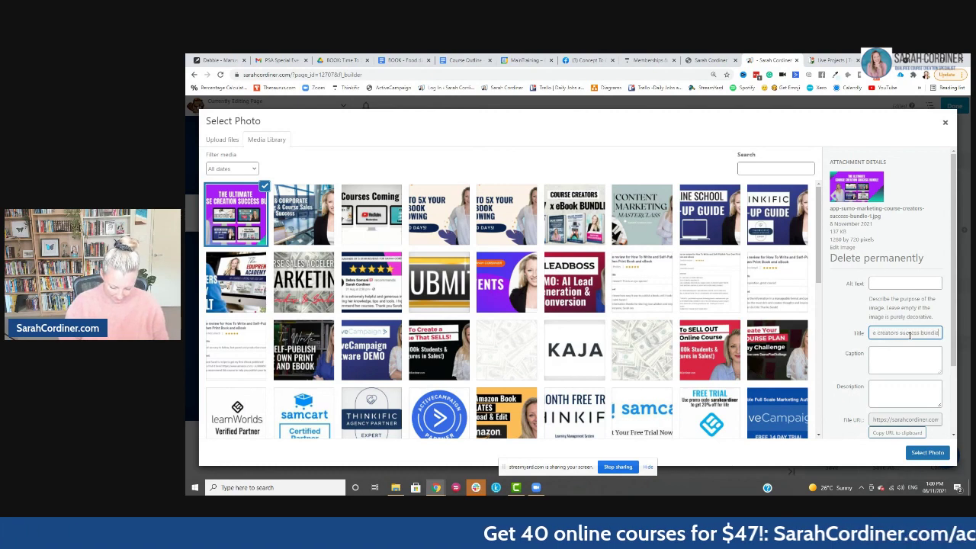
pyautogui.write(' by sarah cordiner')
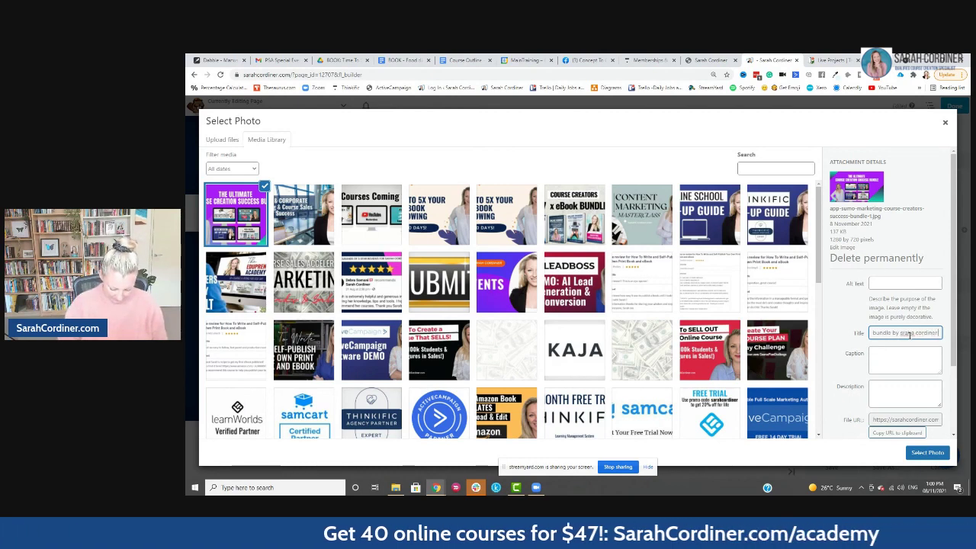
pyautogui.write(' black friday')
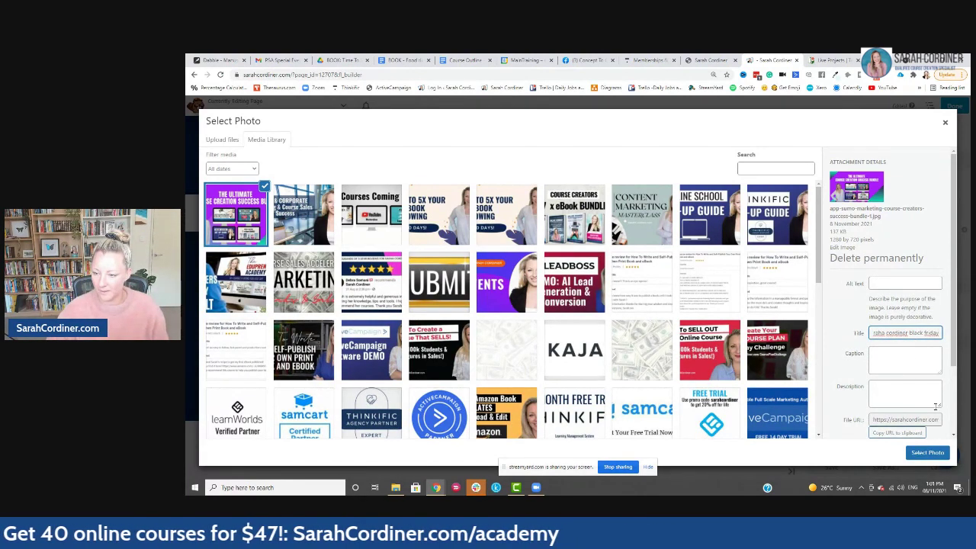
pyautogui.click(927, 452)
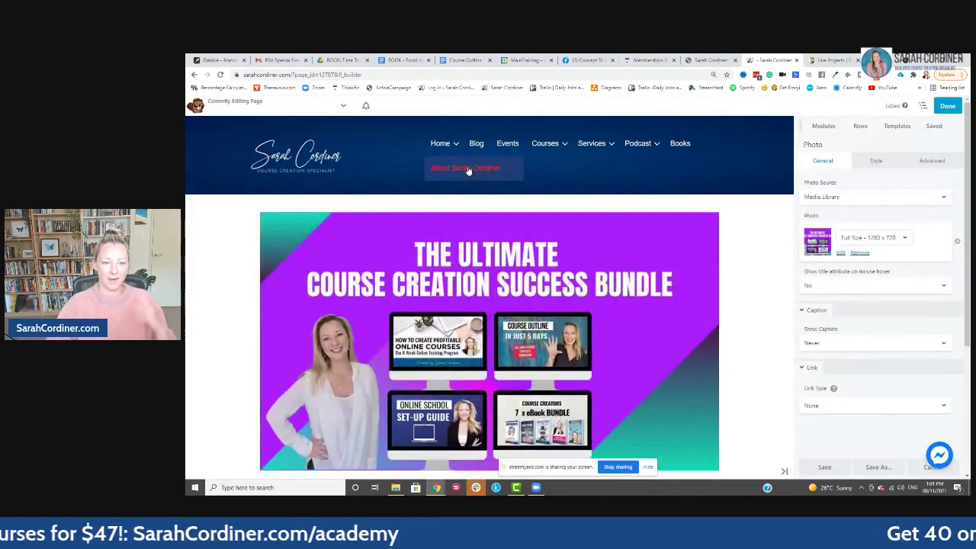
# Add a Heading module above the bundle photo
pyautogui.scroll(-2, 568, 260)
pyautogui.scroll(2, 505, 243)
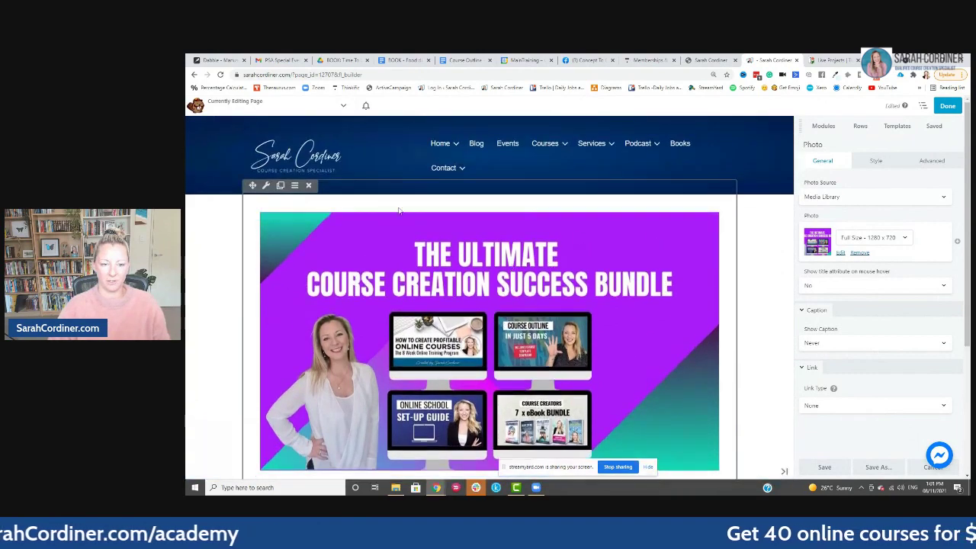
pyautogui.scroll(-1, 526, 313)
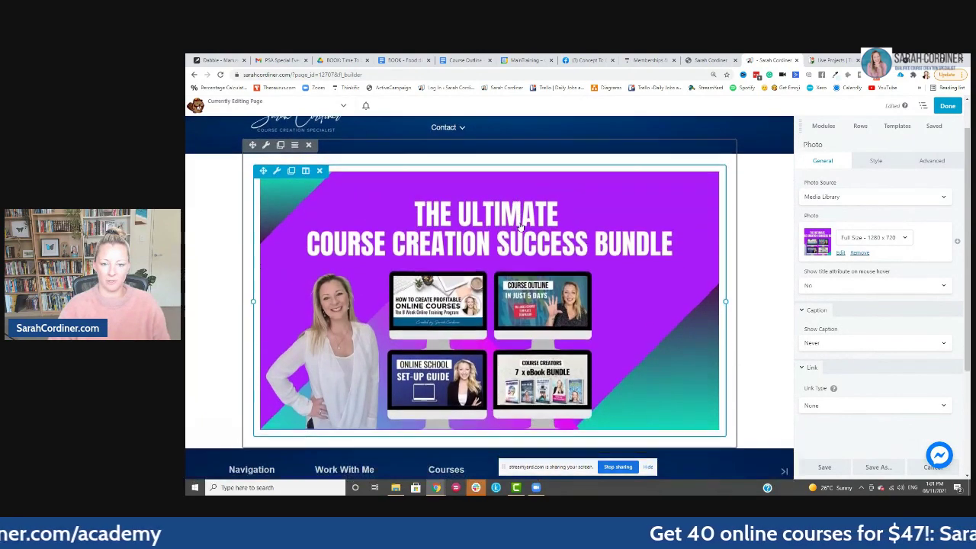
pyautogui.click(823, 127)
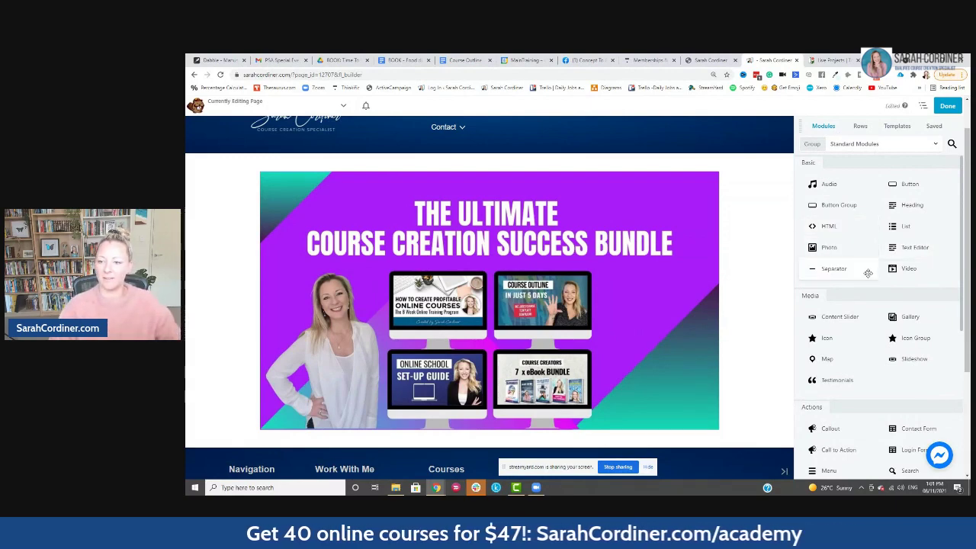
pyautogui.moveTo(907, 205); pyautogui.dragTo(539, 201)
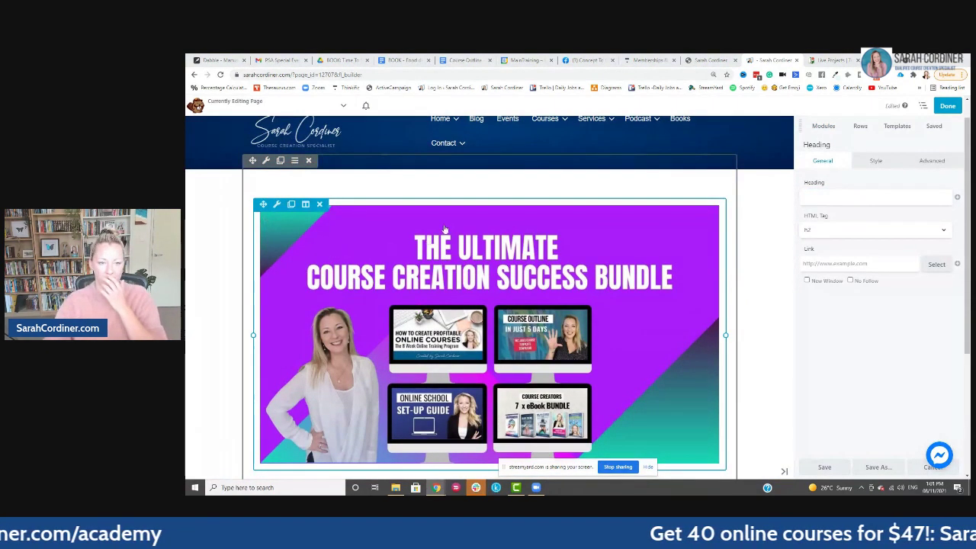
# Enter "THE ULTIMATE COURSE CREATION SUCCESS BUNDLE" as the text of the new heading above the photo
pyautogui.click(485, 188)
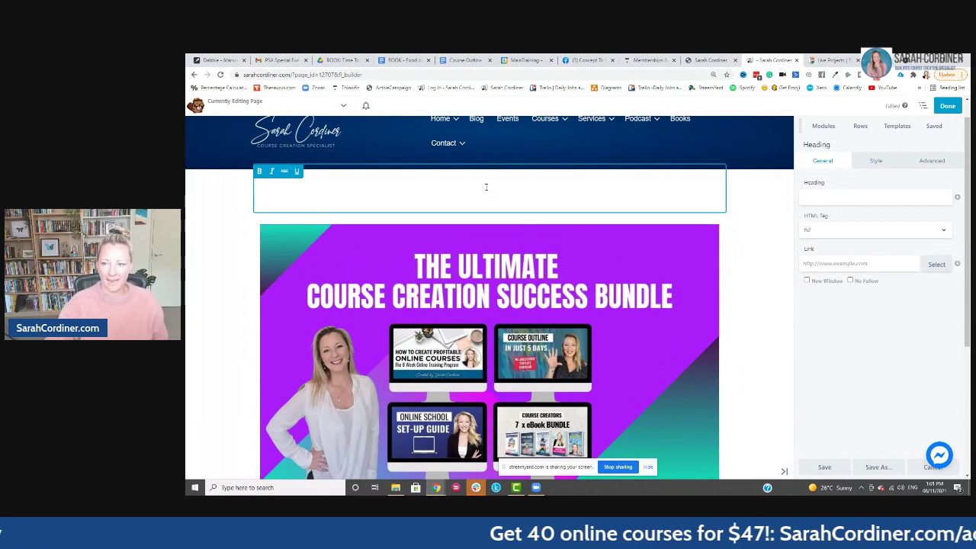
pyautogui.write('THE ULTIMATE ')
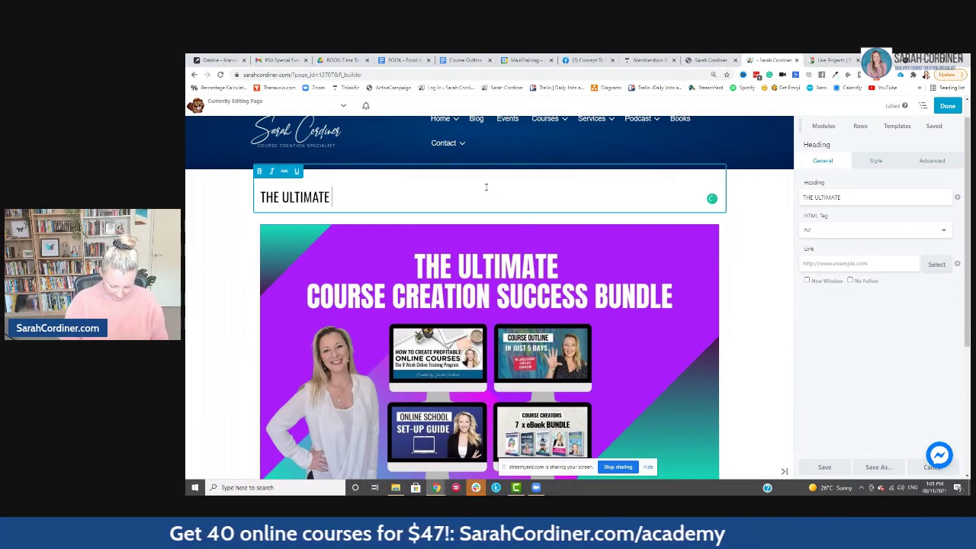
pyautogui.write('COURSE CREAT')
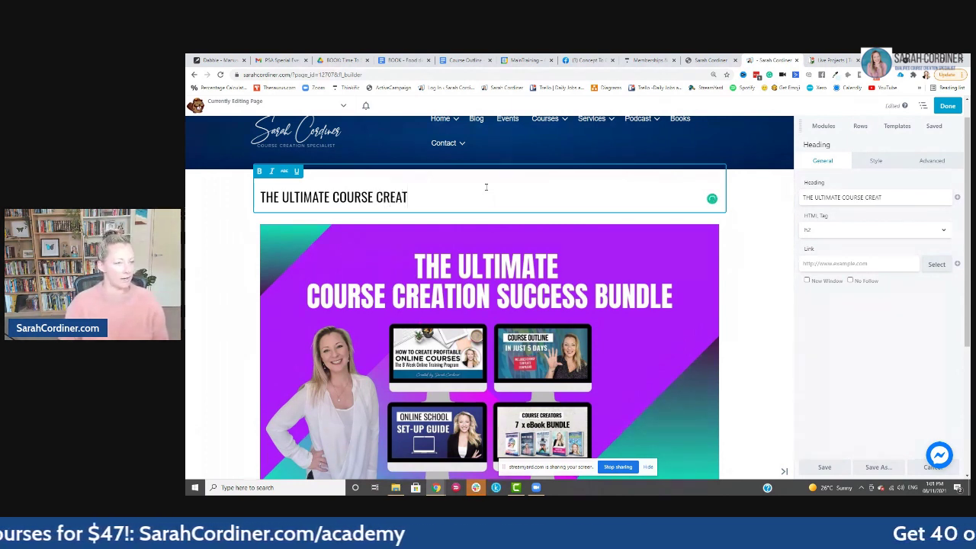
pyautogui.write('ION SUC')
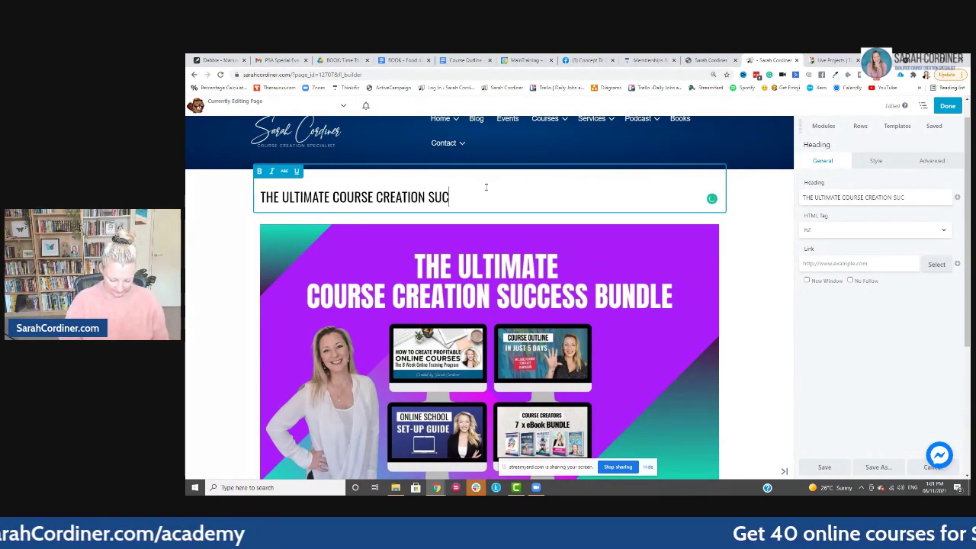
pyautogui.write('CESS UBNDLE')
pyautogui.press('BackSpace')
pyautogui.press('BackSpace')
pyautogui.press('BackSpace')
pyautogui.press('BackSpace')
pyautogui.write('UNDLE')
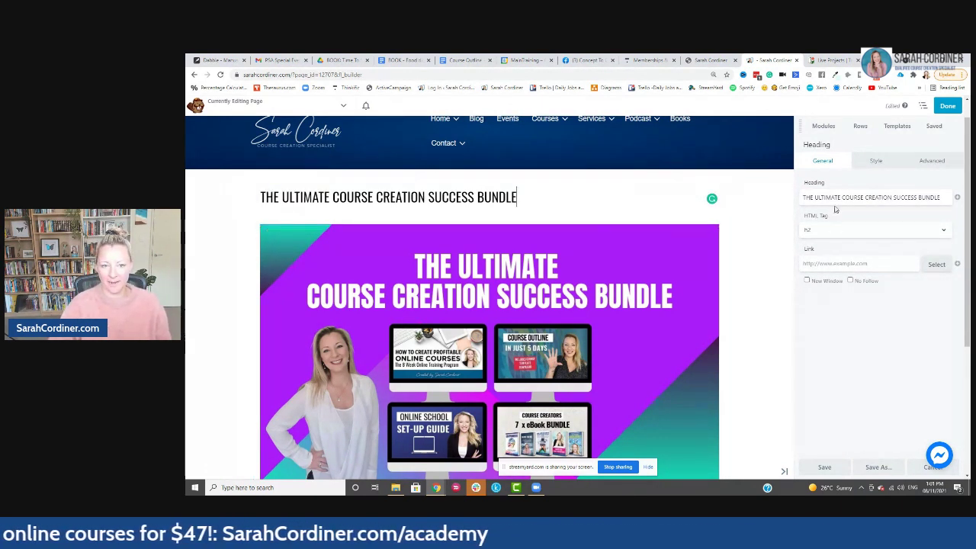
# Set the heading's font size to 51 px and centre its alignment
pyautogui.click(875, 162)
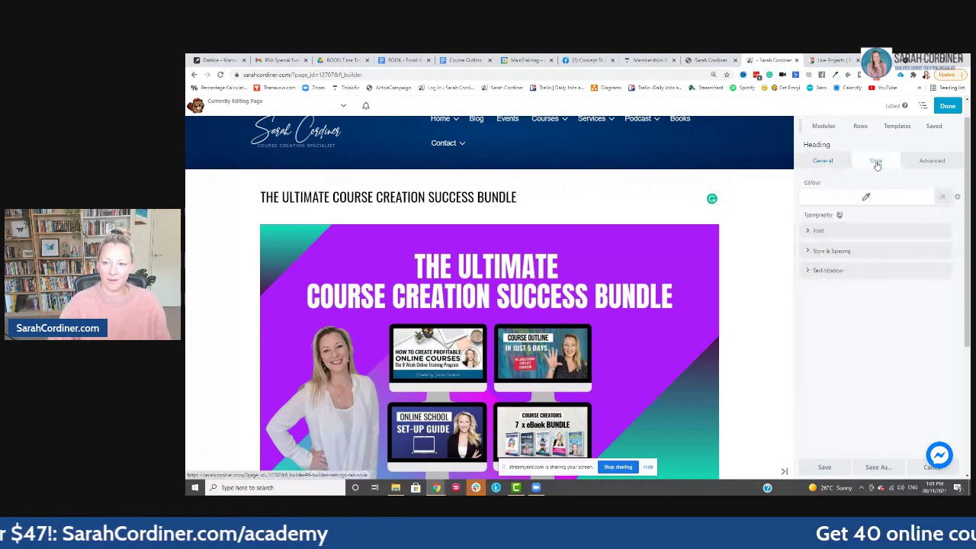
pyautogui.click(821, 231)
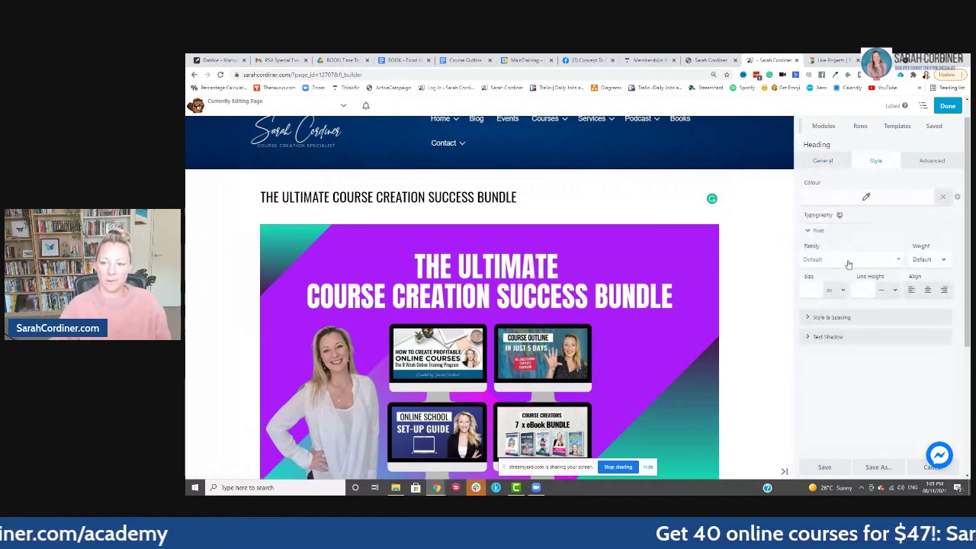
pyautogui.click(805, 290)
pyautogui.moveTo(808, 313); pyautogui.dragTo(878, 316)
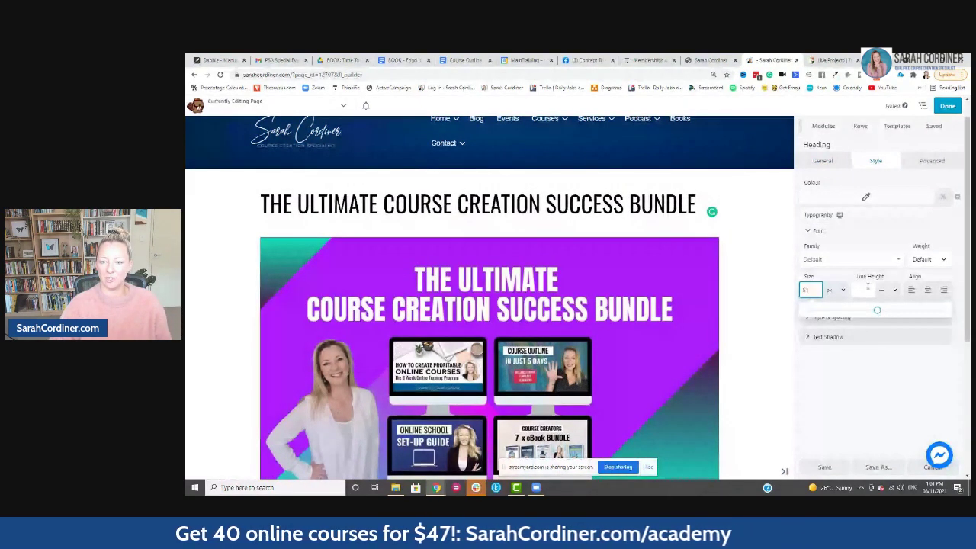
pyautogui.click(927, 290)
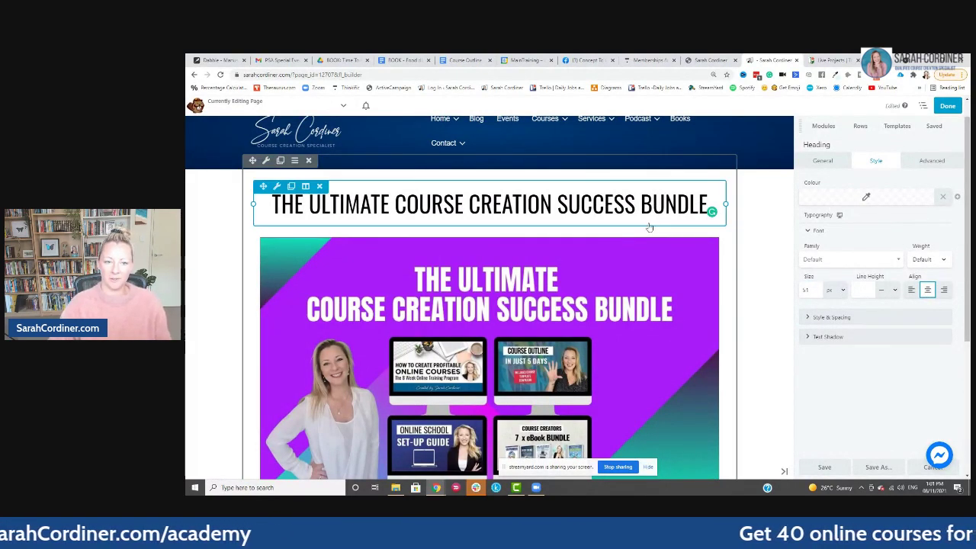
# Insert a Text Editor module between the heading and the bundle photo
pyautogui.scroll(-1, 774, 227)
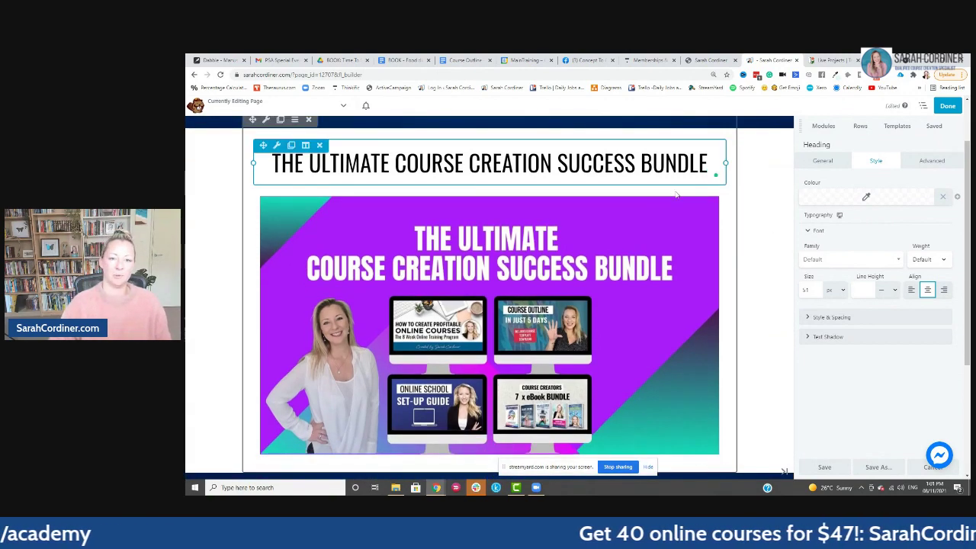
pyautogui.click(835, 126)
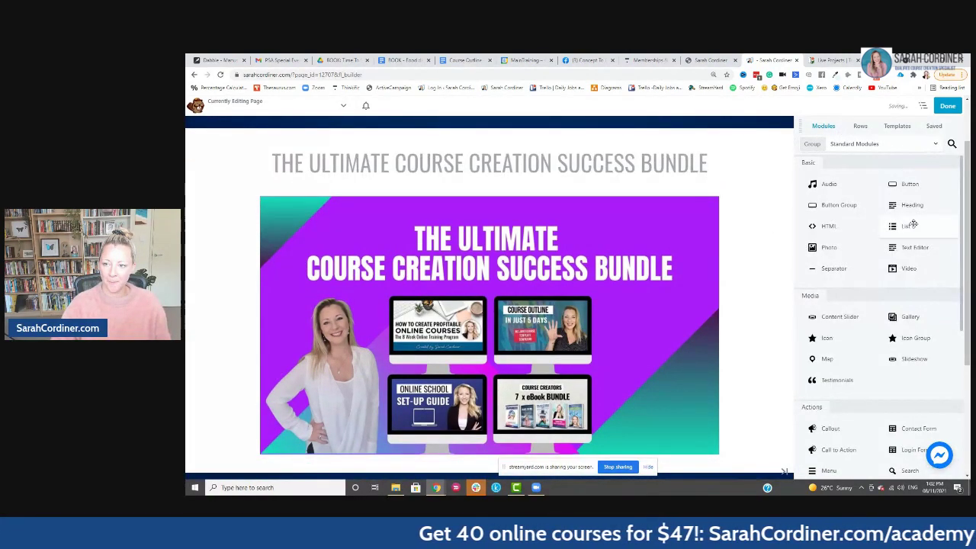
pyautogui.moveTo(907, 247); pyautogui.dragTo(495, 213)
pyautogui.scroll(-3, 547, 239)
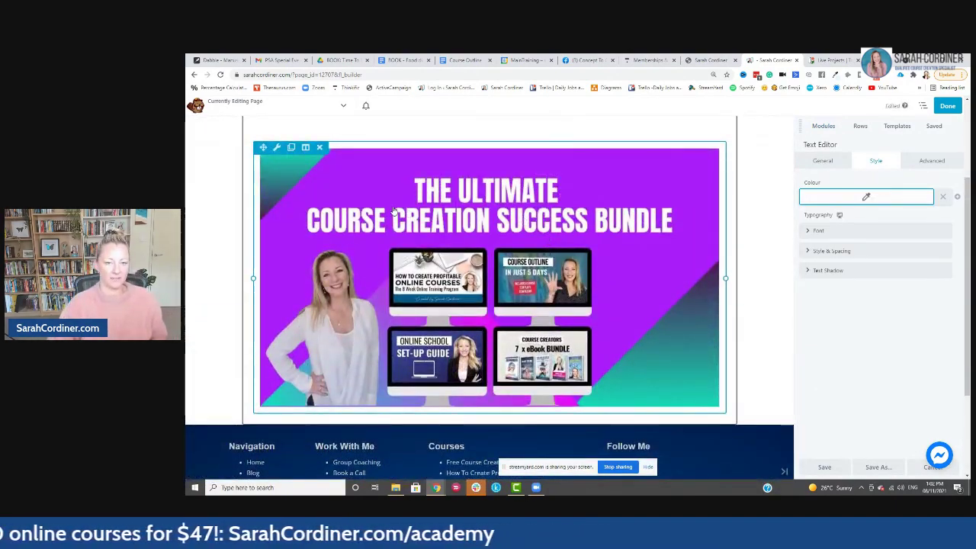
pyautogui.scroll(2, 478, 220)
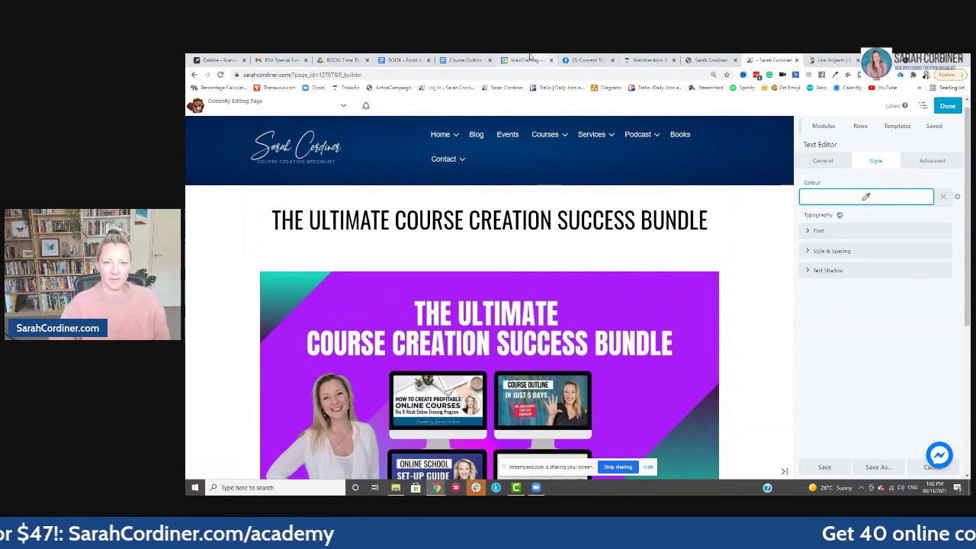
# Switch to Google Drive, search for "APP SUMO" and open the "AppSumo Course Bundle Offer Copy" document
pyautogui.click(342, 61)
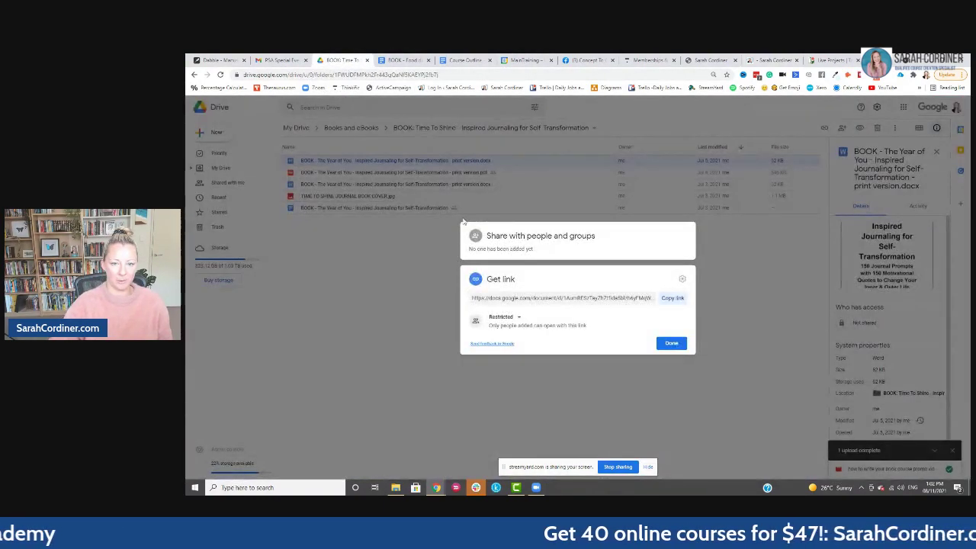
pyautogui.click(354, 114)
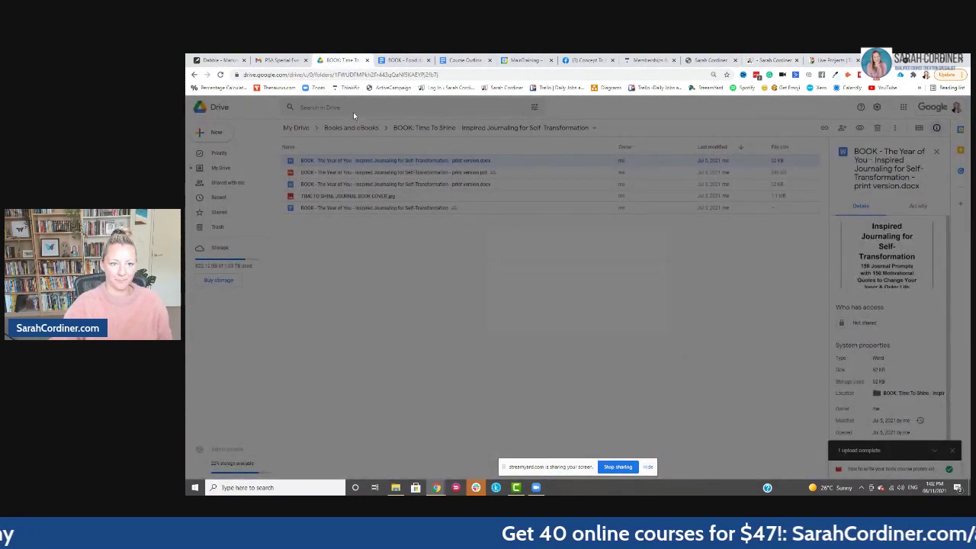
pyautogui.click(354, 110)
pyautogui.write('APP SUMO')
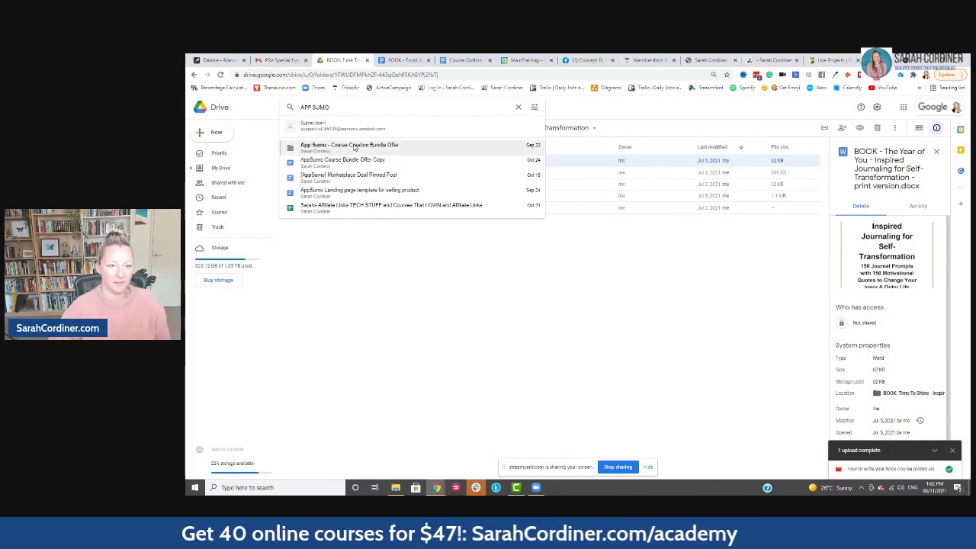
pyautogui.click(353, 159)
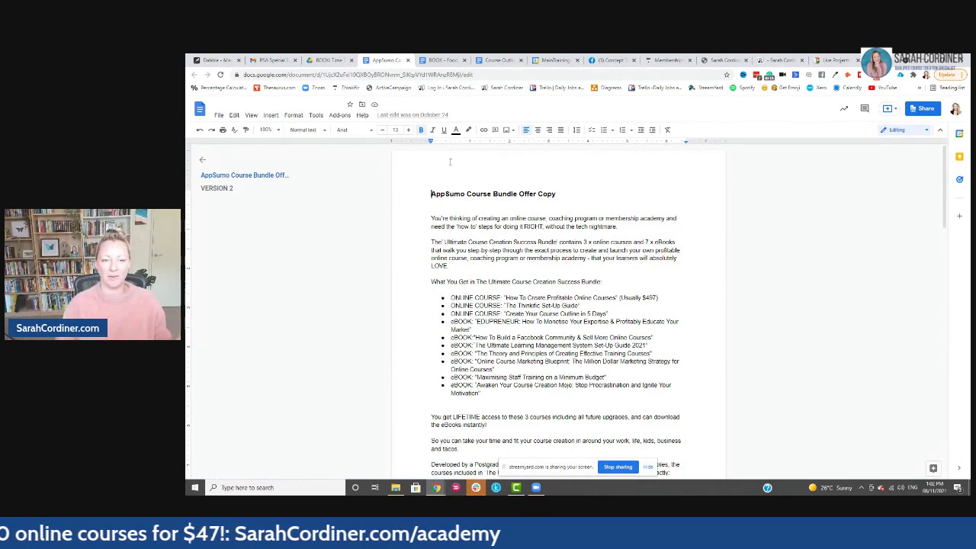
# Read through the bundle offer copy, including the bundle contents list and the VERSION 2 section
pyautogui.scroll(-5, 500, 241)
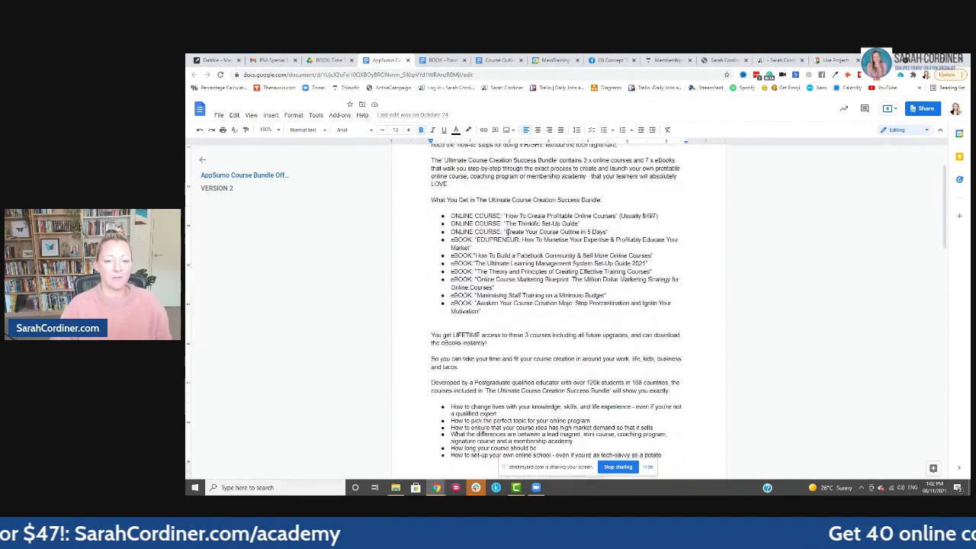
pyautogui.hotkey('ctrl', 'Home')
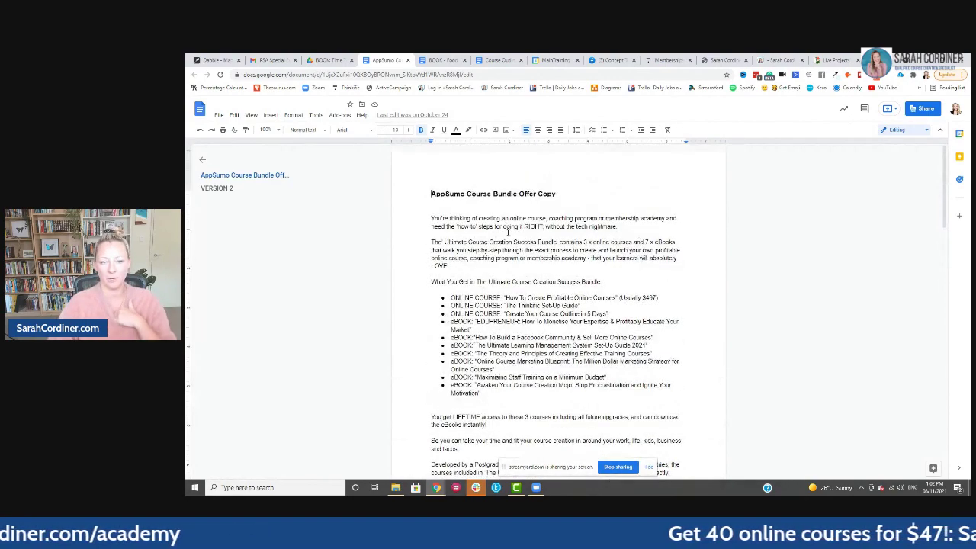
pyautogui.scroll(-2, 509, 232)
pyautogui.scroll(2, 508, 231)
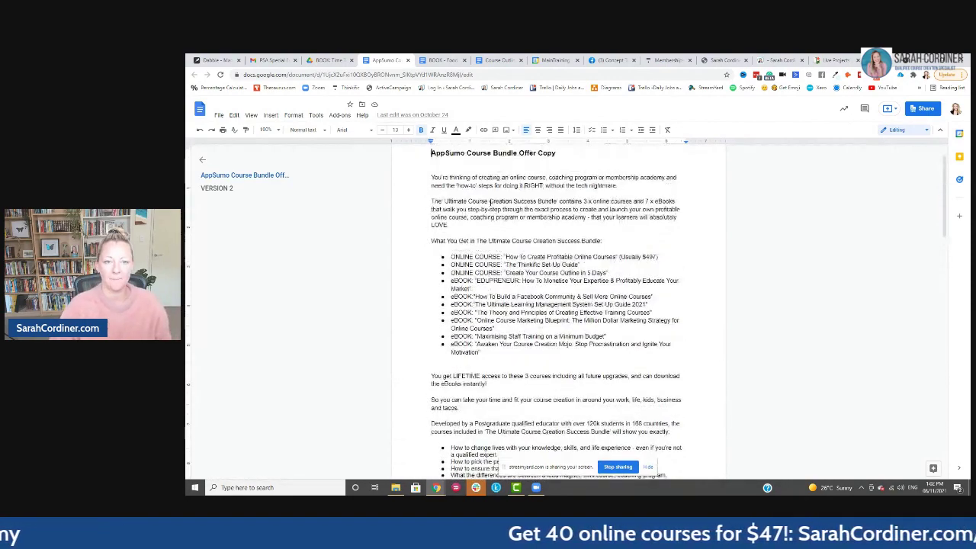
pyautogui.scroll(-4, 499, 217)
pyautogui.scroll(-10, 496, 207)
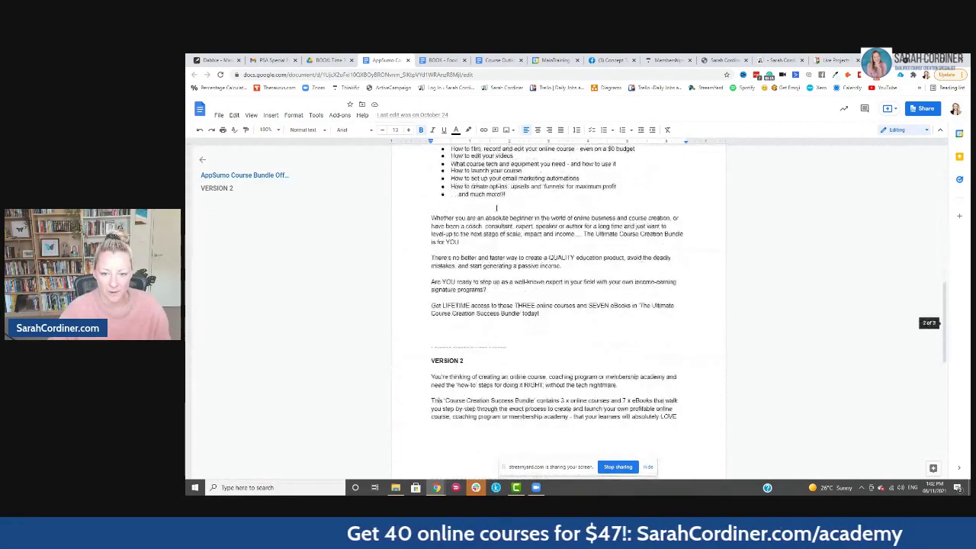
pyautogui.scroll(5, 496, 207)
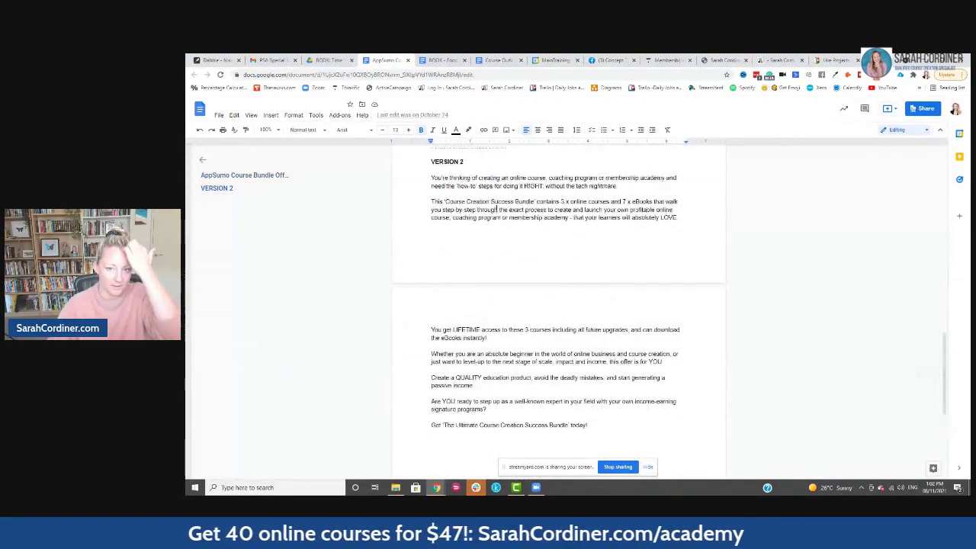
pyautogui.scroll(-1, 497, 208)
pyautogui.scroll(7, 497, 209)
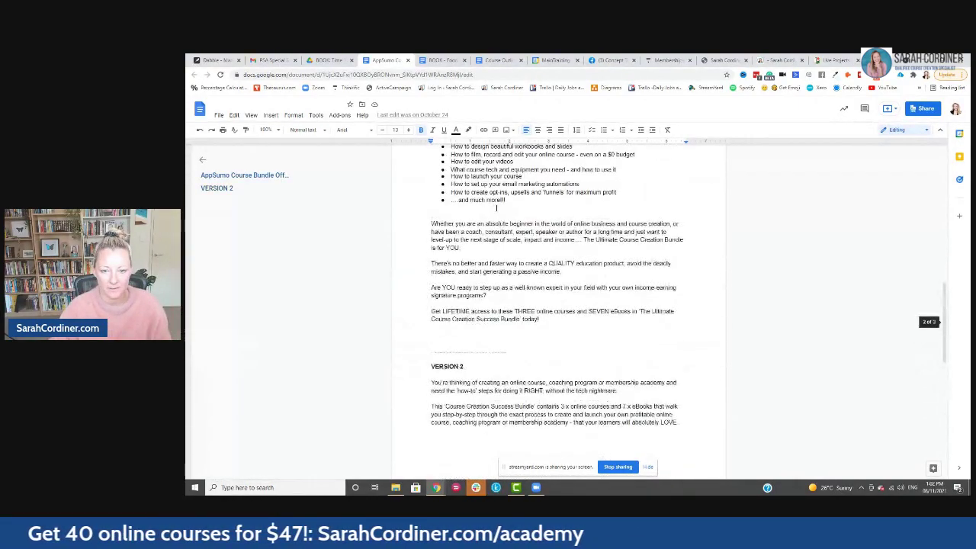
pyautogui.scroll(10, 497, 208)
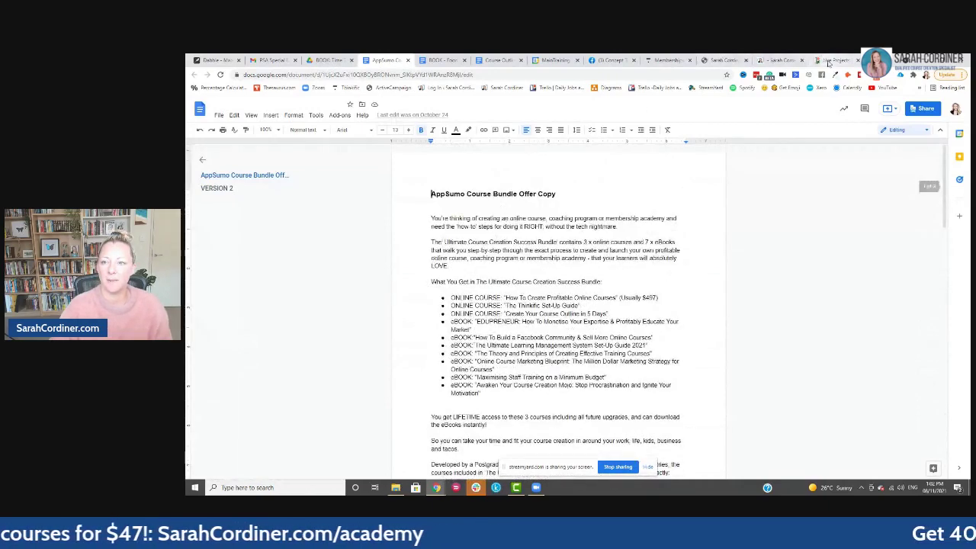
# Back in the page builder, enter "Don't miss this ulimate Course Creation Success Bundle BLACK FRIDAY OFFER!" in the text module below the heading
pyautogui.click(775, 61)
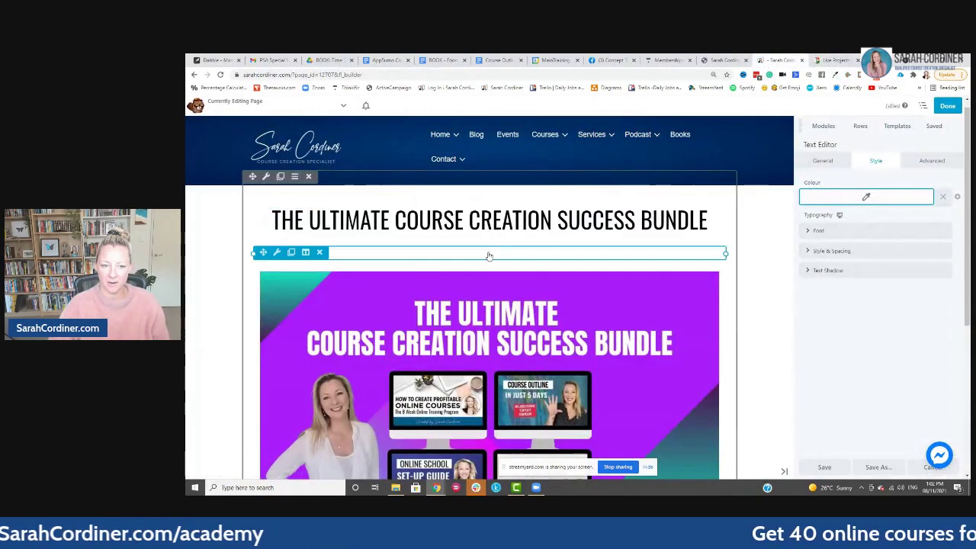
pyautogui.click(563, 253)
pyautogui.click(821, 166)
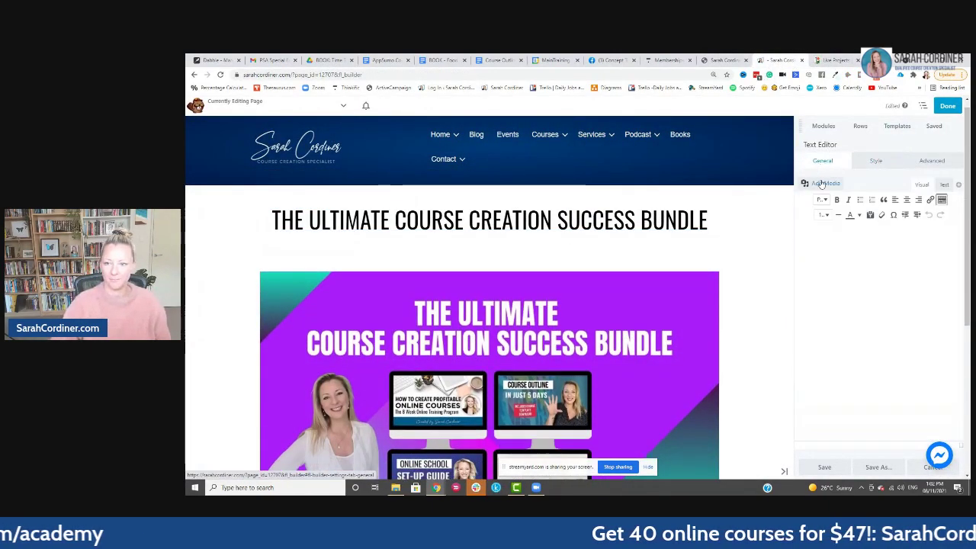
pyautogui.click(818, 243)
pyautogui.write('tHE')
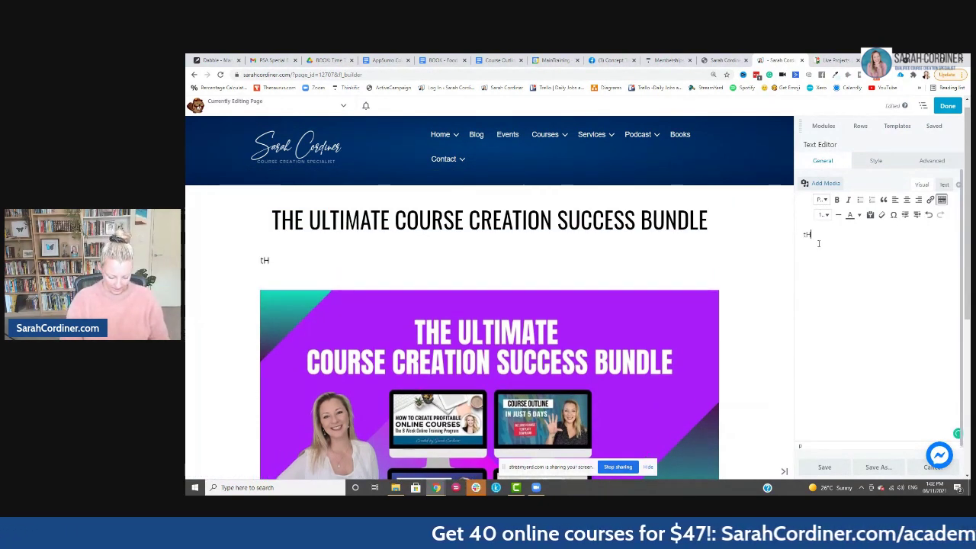
pyautogui.press('BackSpace')
pyautogui.press('BackSpace')
pyautogui.press('BackSpace')
pyautogui.write('D')
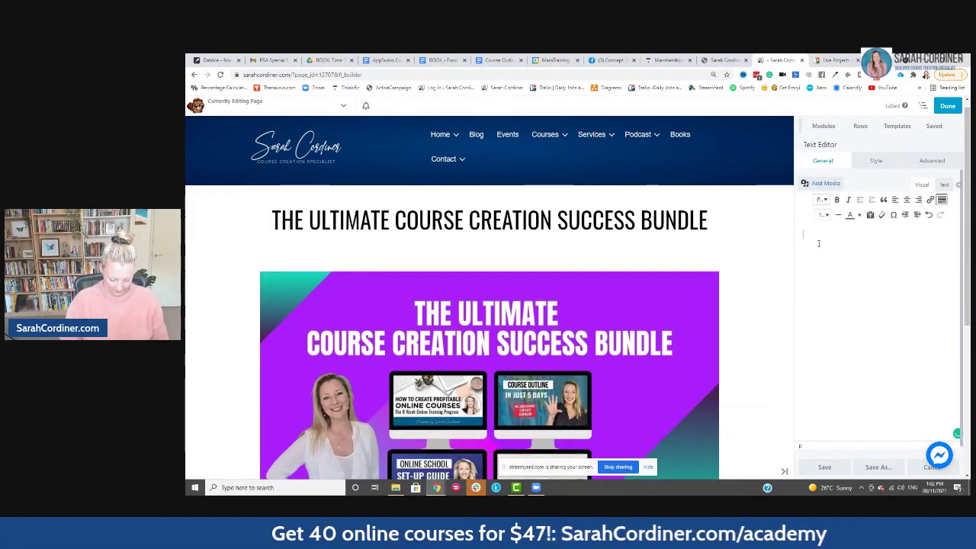
pyautogui.write("on't miss t")
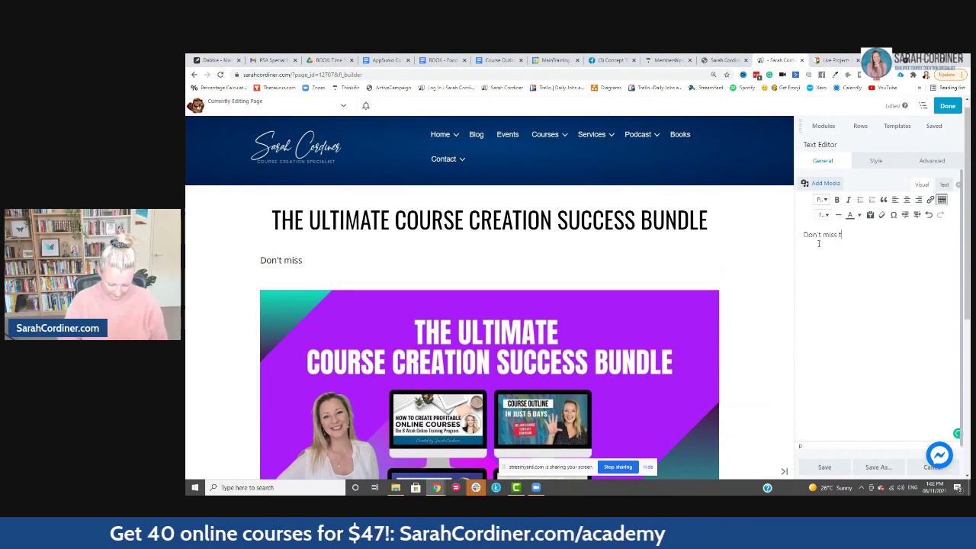
pyautogui.write('his ulimate Course Cr')
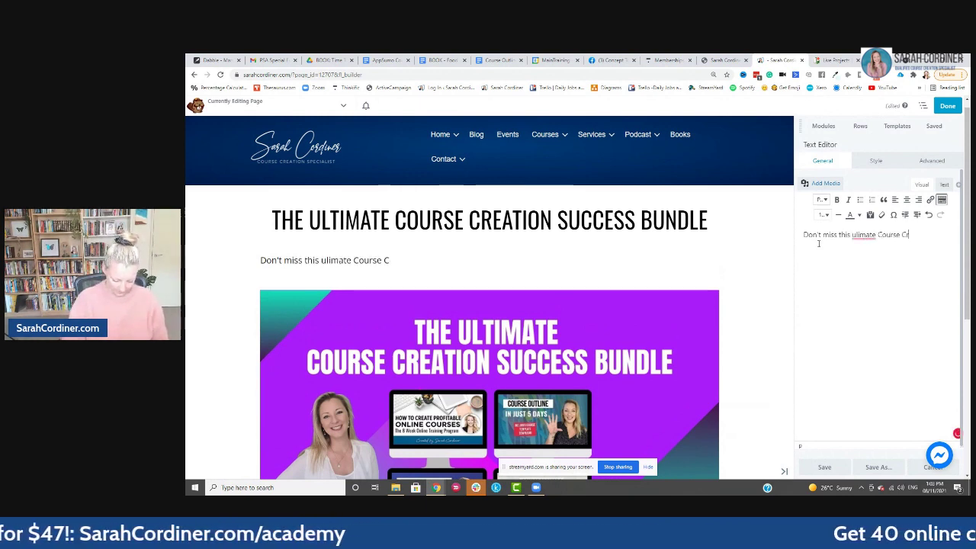
pyautogui.write('eation Suc')
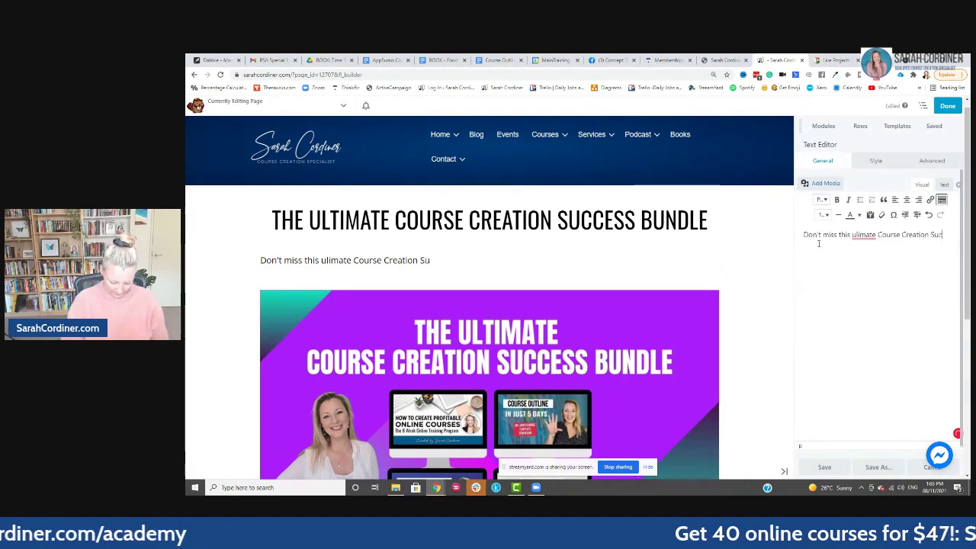
pyautogui.write('cess Bundle')
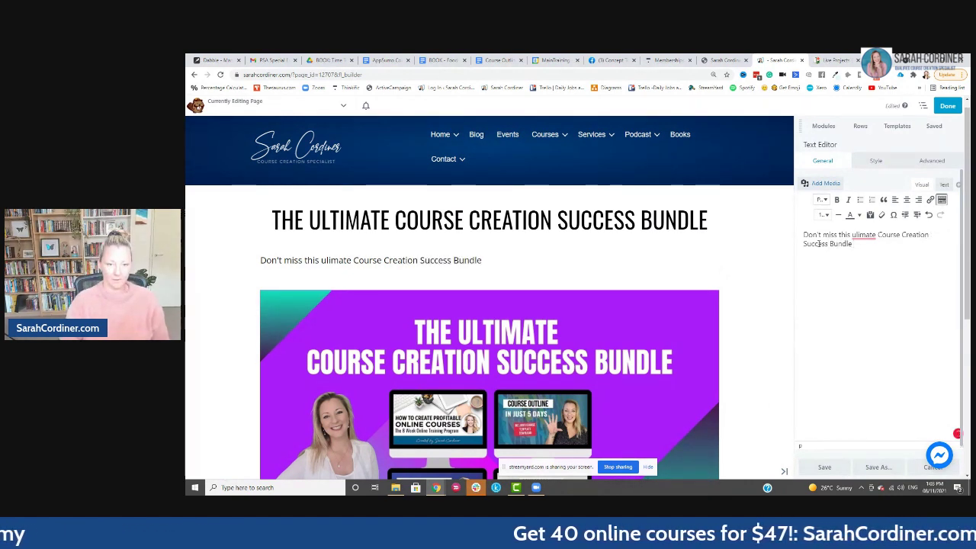
pyautogui.write(' BLACK')
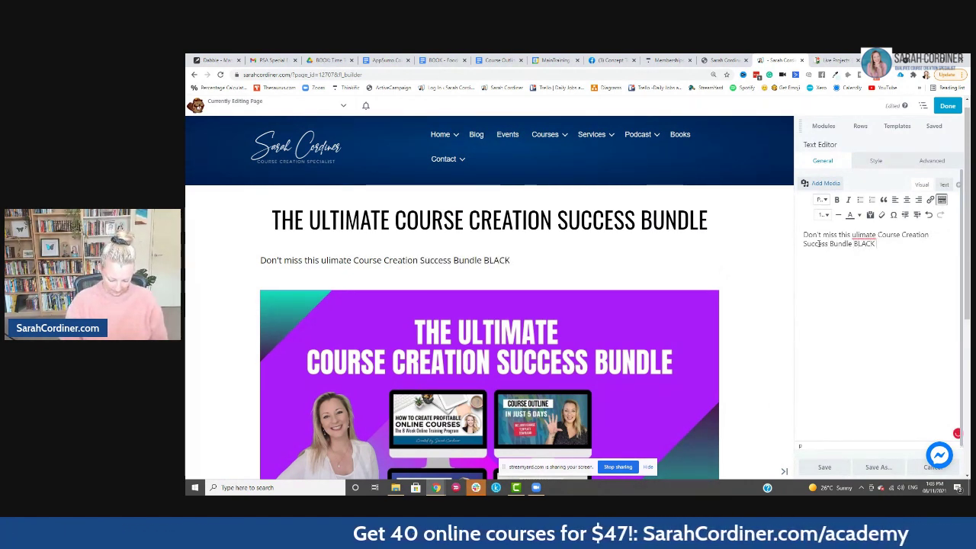
pyautogui.write(' FRIDAY OFFER!')
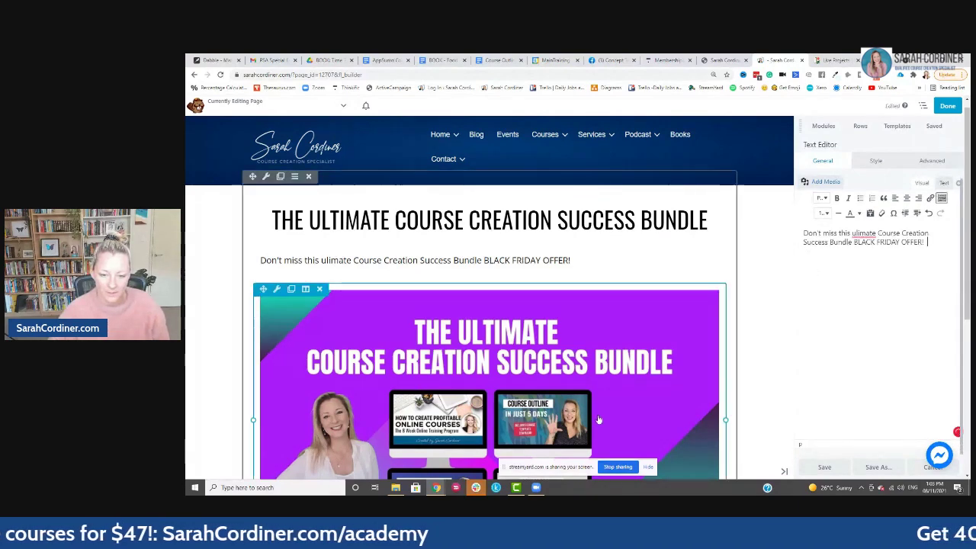
# Append "3 x Online Courses and 7 x eBooks" to the Black Friday offer line above the bundle photo
pyautogui.scroll(-1, 489, 396)
pyautogui.scroll(-3, 488, 395)
pyautogui.scroll(4, 587, 269)
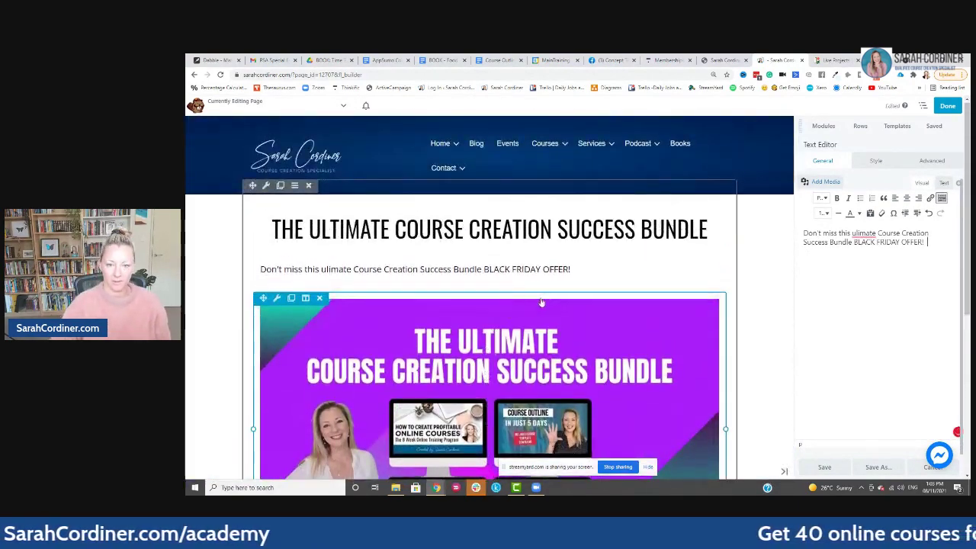
pyautogui.click(586, 267)
pyautogui.write('3')
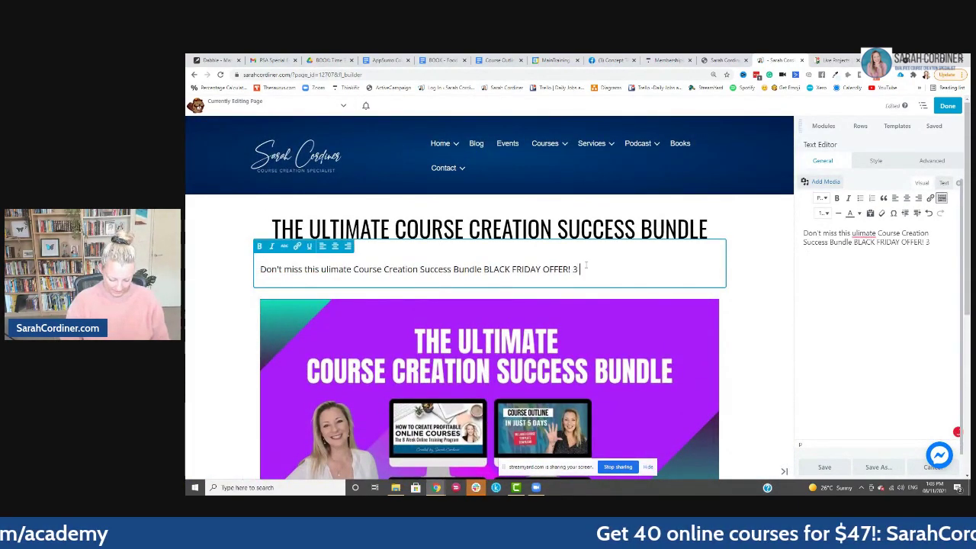
pyautogui.write(' x Online Courses and 7 x eBooks')
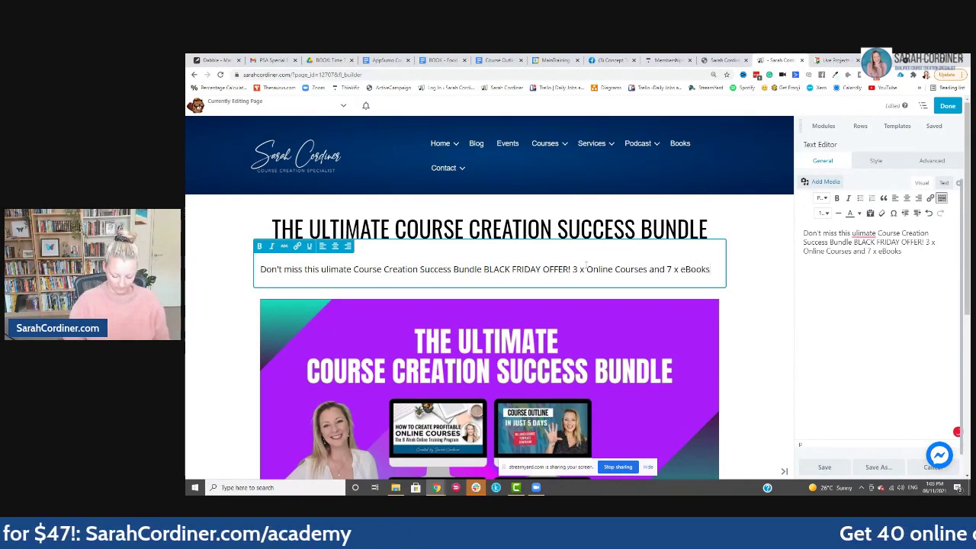
pyautogui.press('BackSpace')
pyautogui.press('BackSpace')
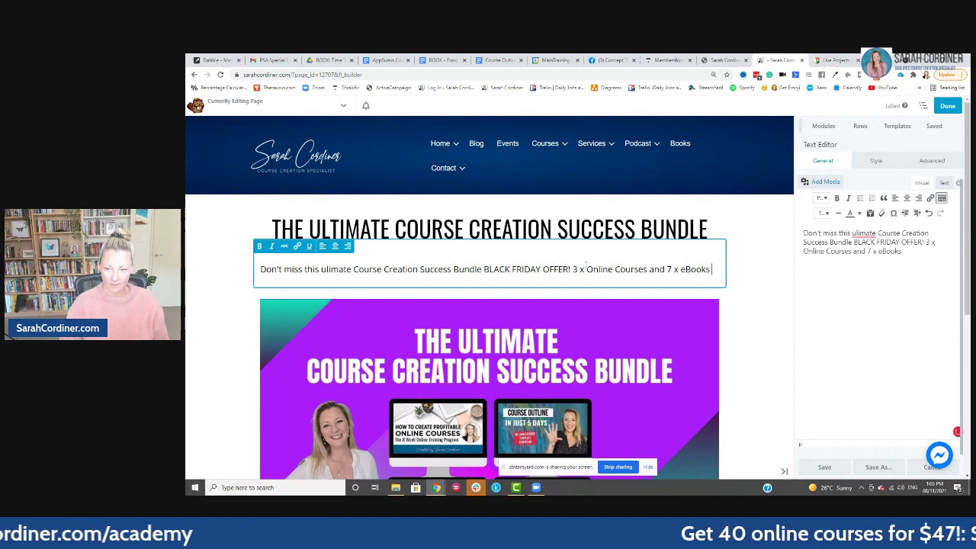
pyautogui.press('Return')
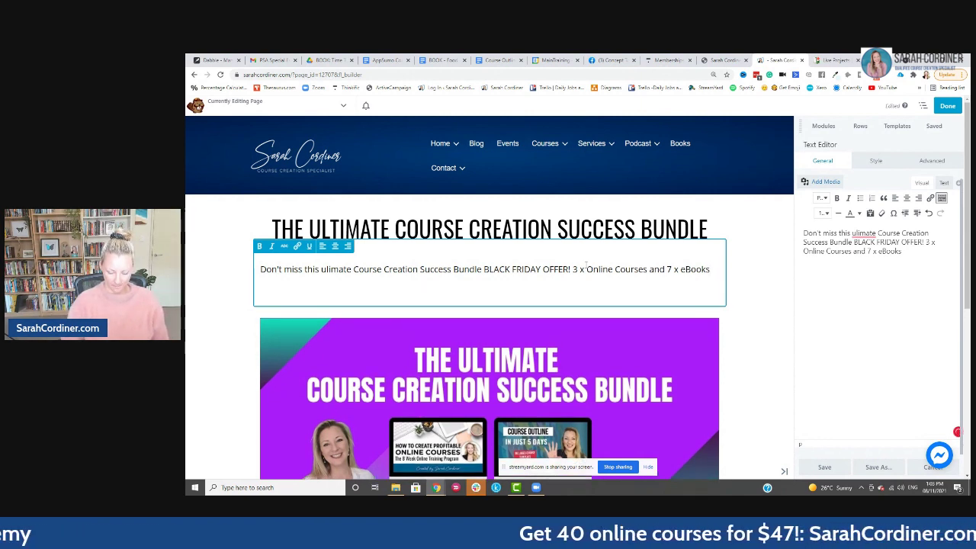
pyautogui.press('BackSpace')
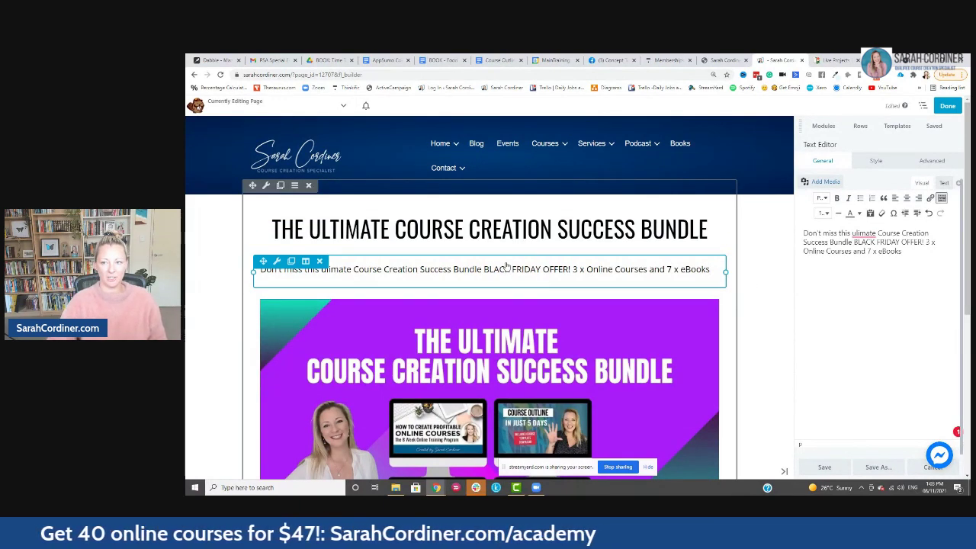
pyautogui.click(931, 161)
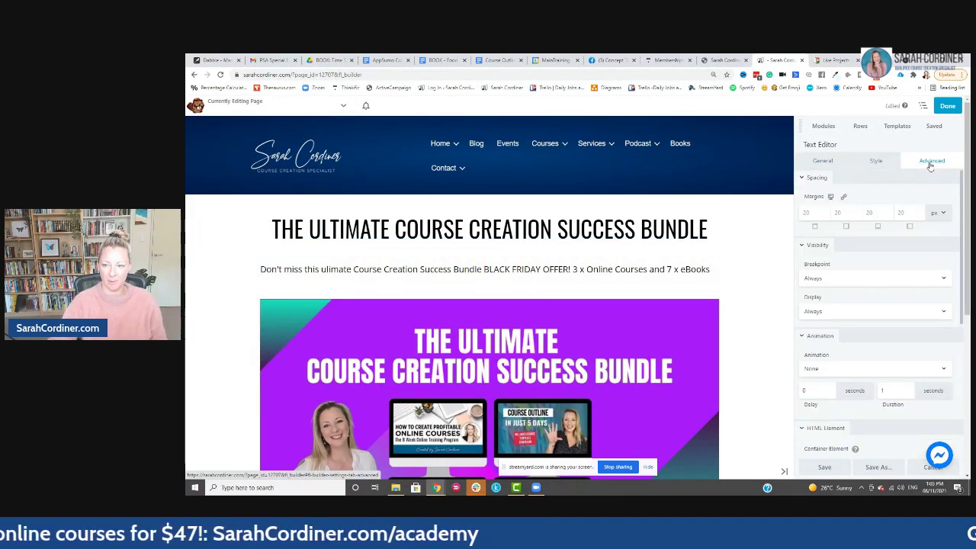
pyautogui.click(823, 212)
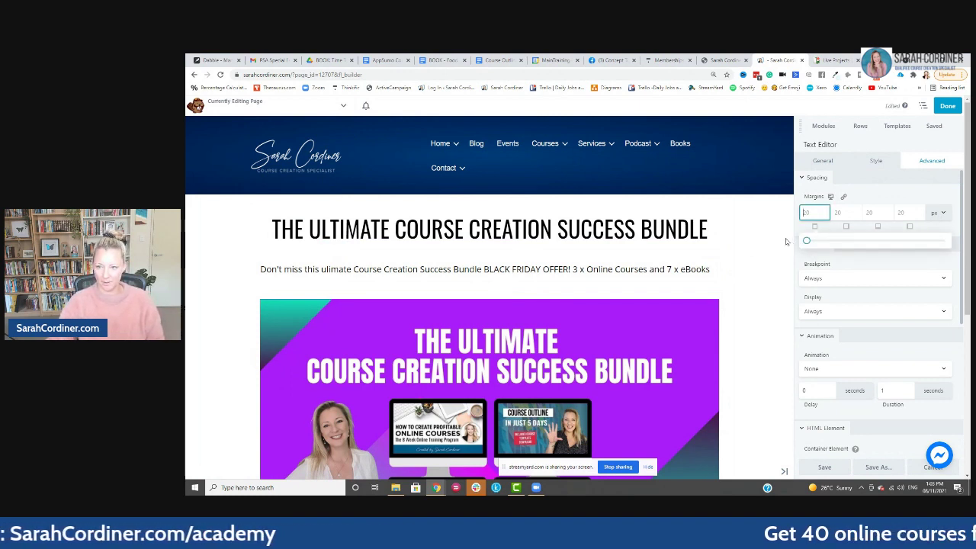
pyautogui.click(759, 269)
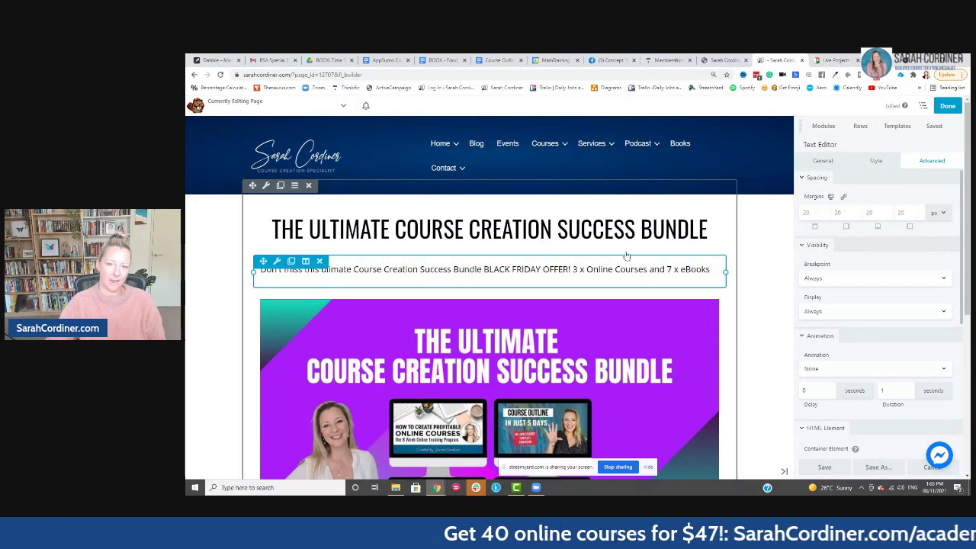
# Find the standard Button module by searching for "BUTTON" and place it below the bundle photo
pyautogui.scroll(-1, 686, 242)
pyautogui.scroll(-4, 567, 252)
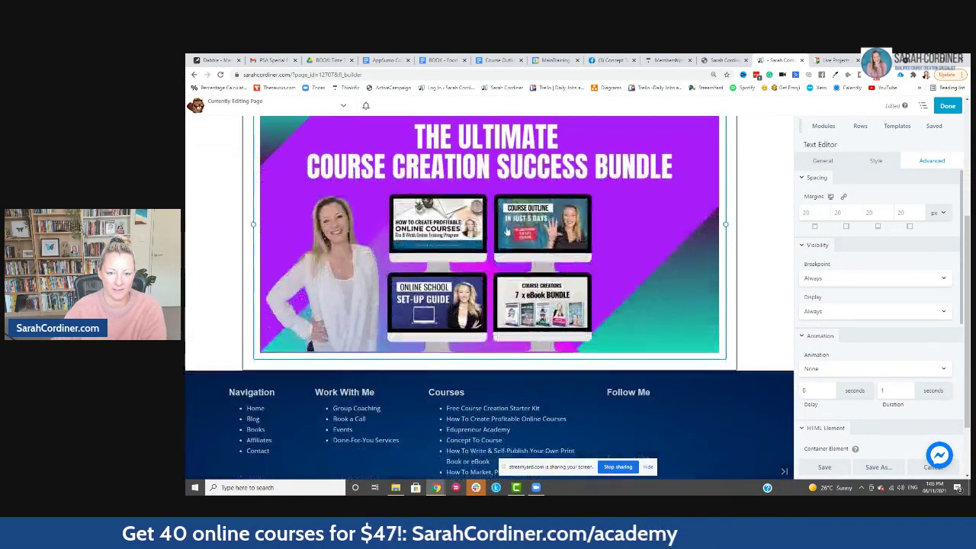
pyautogui.scroll(5, 508, 232)
pyautogui.scroll(-5, 534, 251)
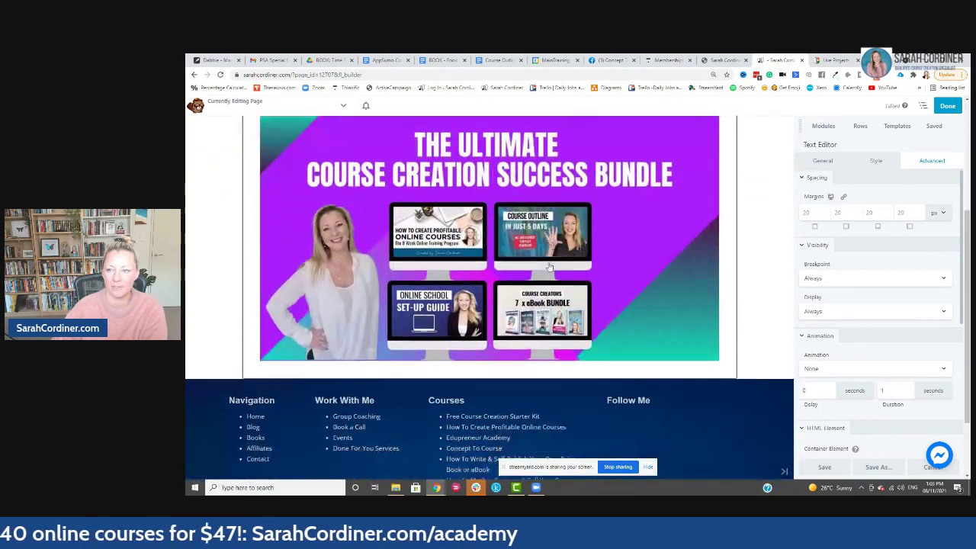
pyautogui.click(817, 164)
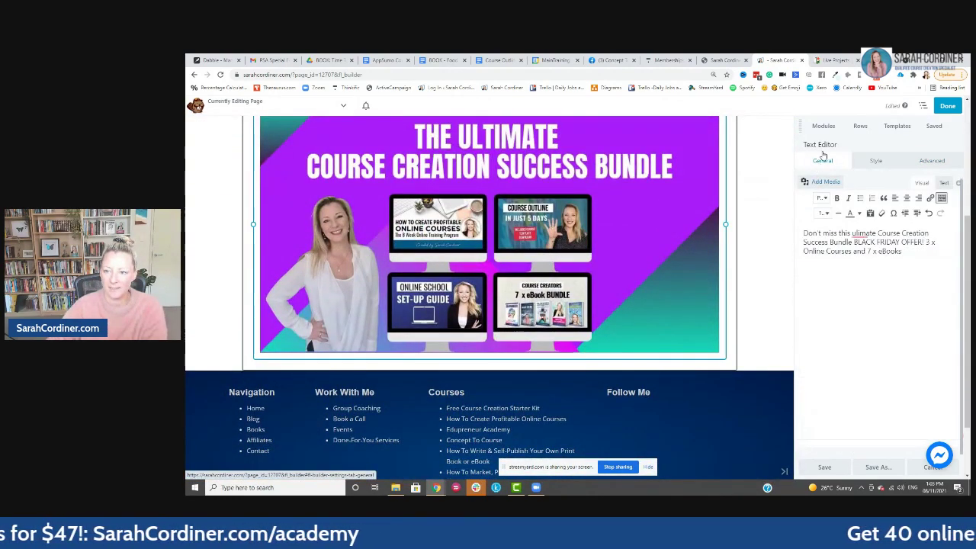
pyautogui.click(820, 125)
pyautogui.click(952, 144)
pyautogui.write('BUTTON')
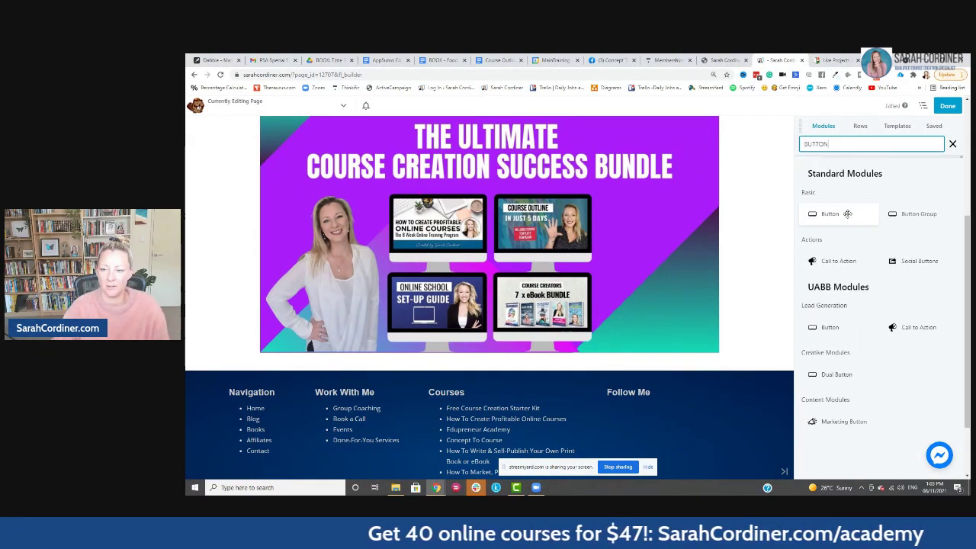
pyautogui.moveTo(833, 215); pyautogui.dragTo(476, 318)
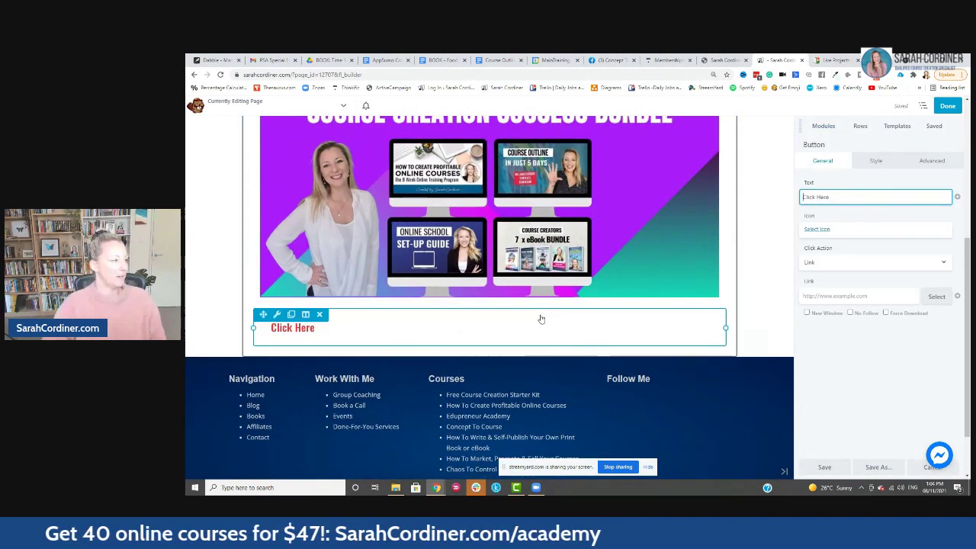
# Replace the button's placeholder text with "GET THE BLACK FRIDAY BUNMDLE OFFER NOW - JUST $49 USD"
pyautogui.scroll(-1, 549, 306)
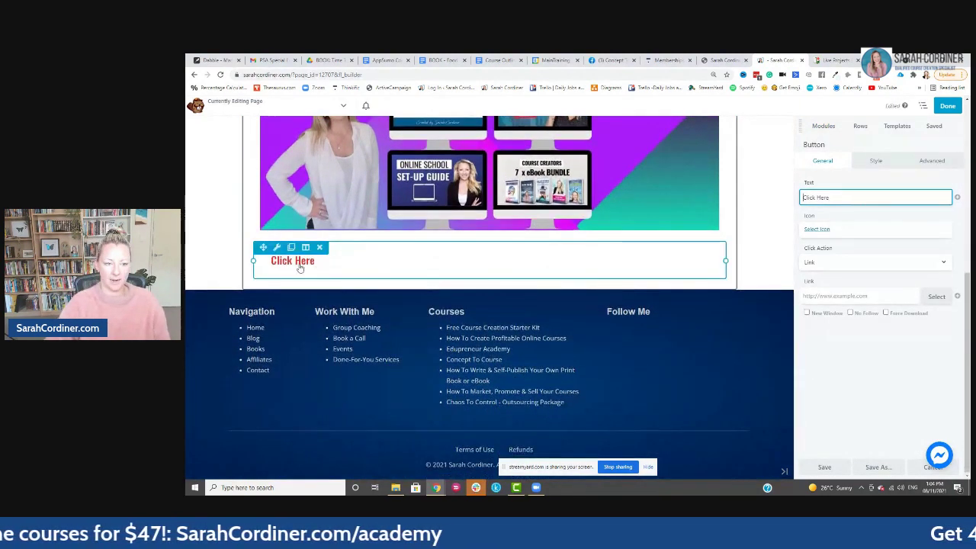
pyautogui.click(313, 264)
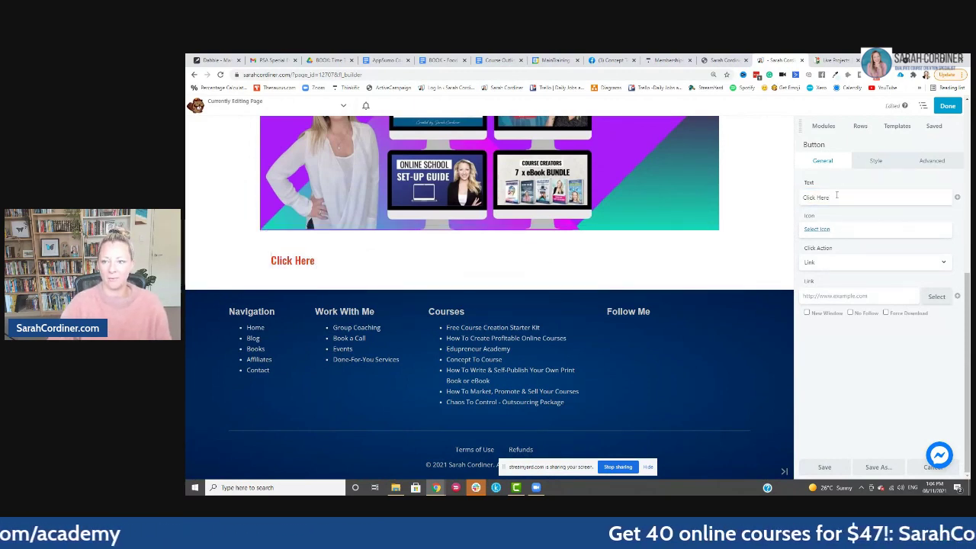
pyautogui.moveTo(832, 196); pyautogui.dragTo(799, 195)
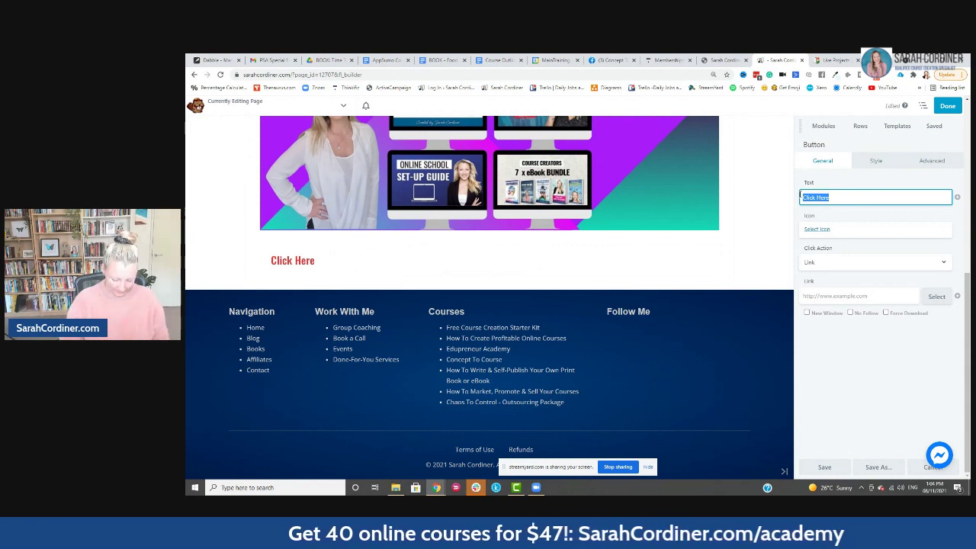
pyautogui.write('get')
pyautogui.press('BackSpace')
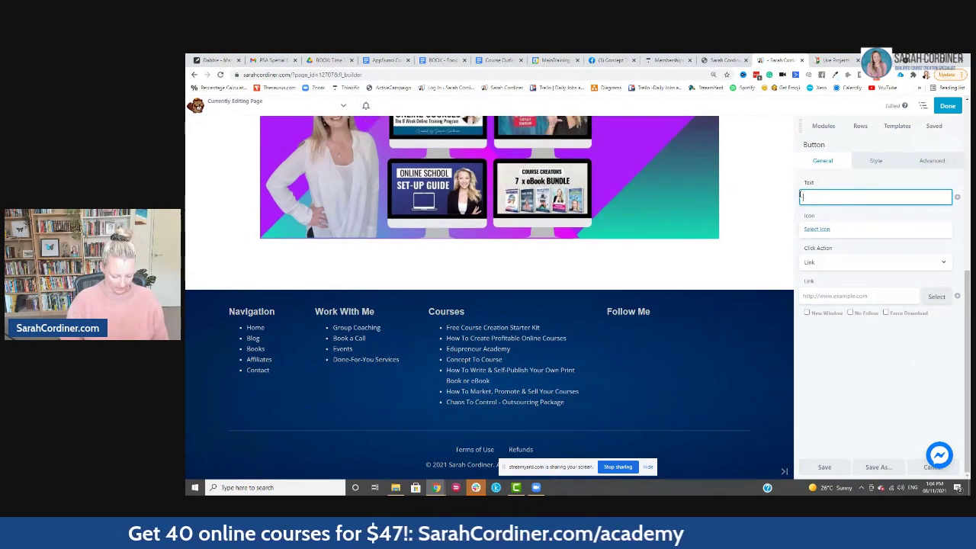
pyautogui.write('GET THE')
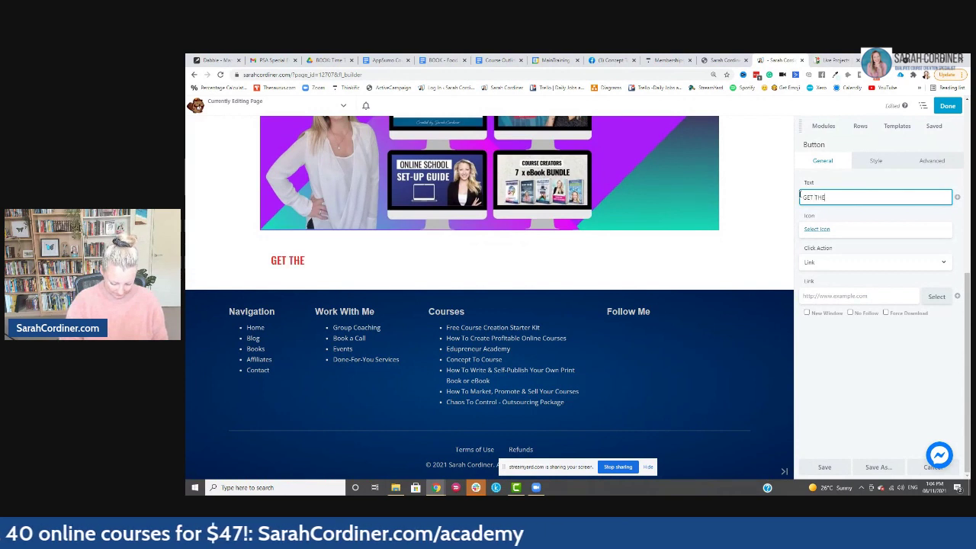
pyautogui.write(' BLACK FRIDAY ')
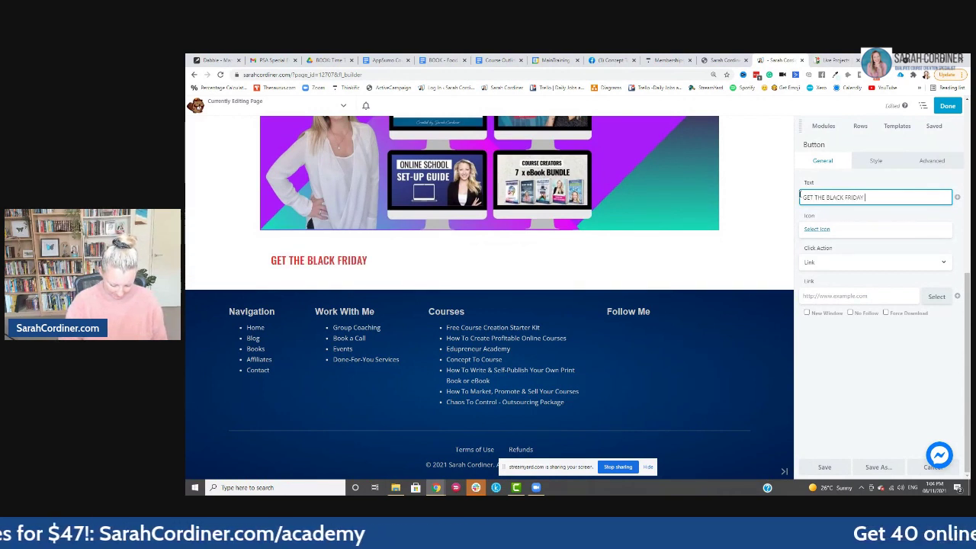
pyautogui.write('BUNMDLE OFFER NOW')
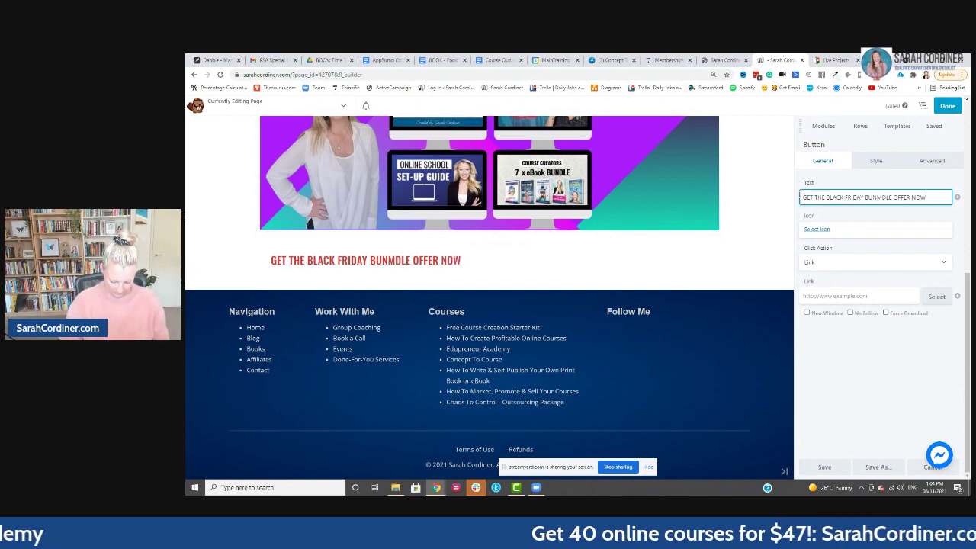
pyautogui.write(' - JUST')
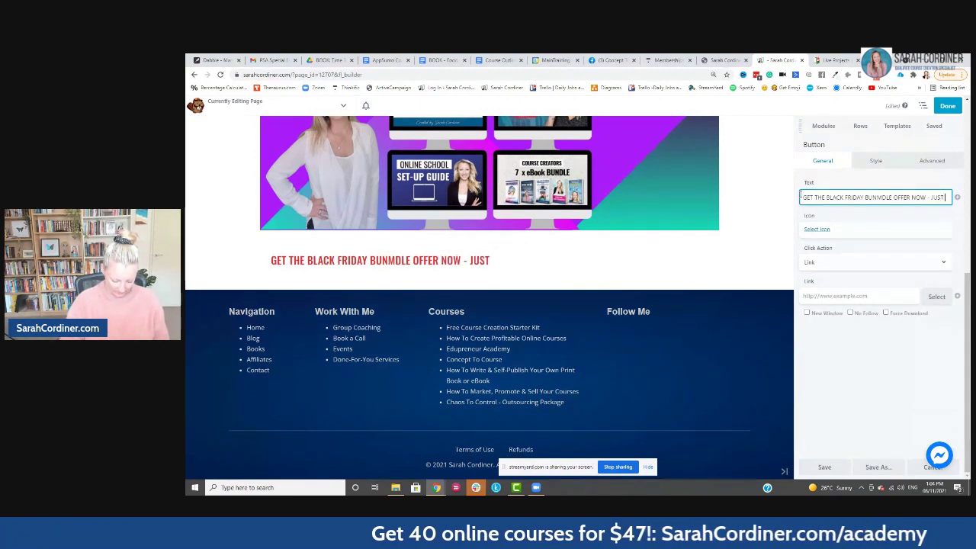
pyautogui.write(' $49USD')
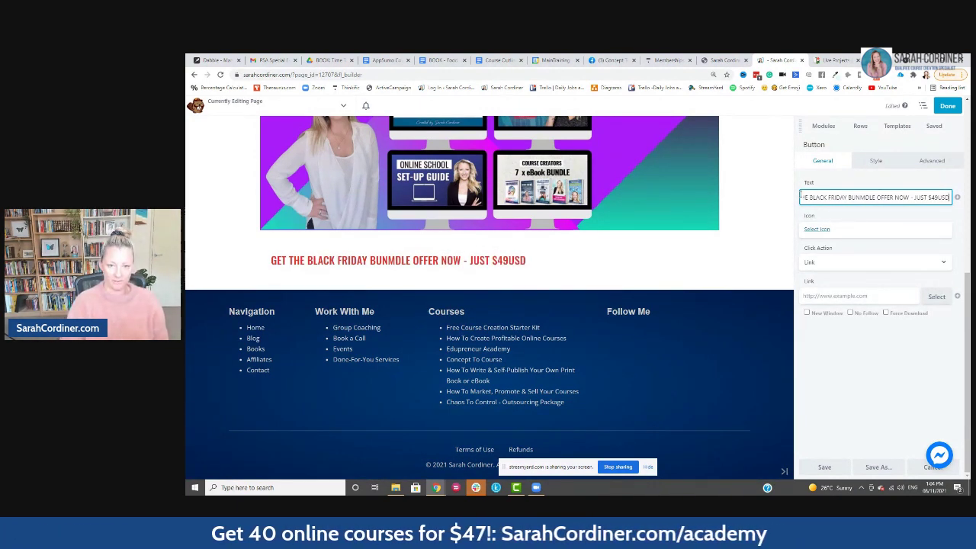
pyautogui.click(940, 196)
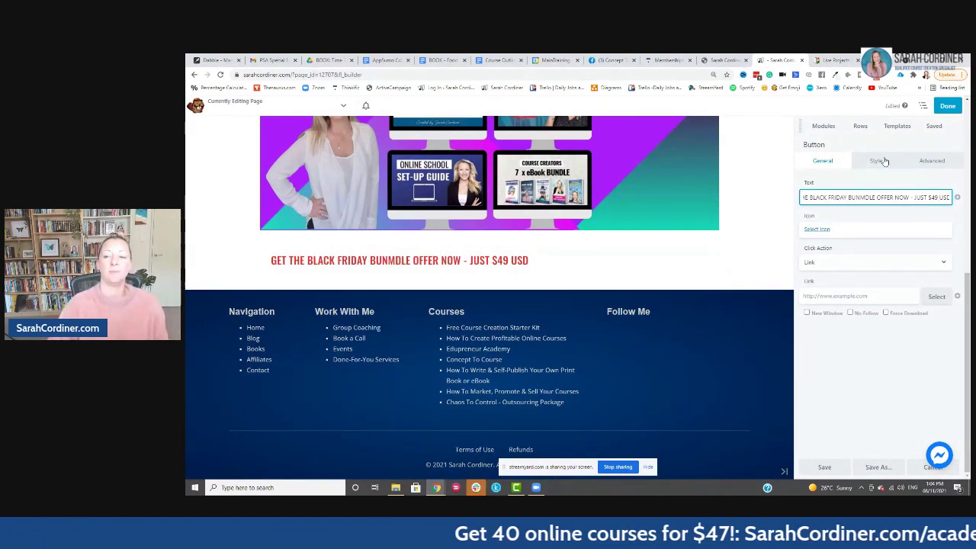
# Choose Link as the button's click action and start editing its link address
pyautogui.click(820, 262)
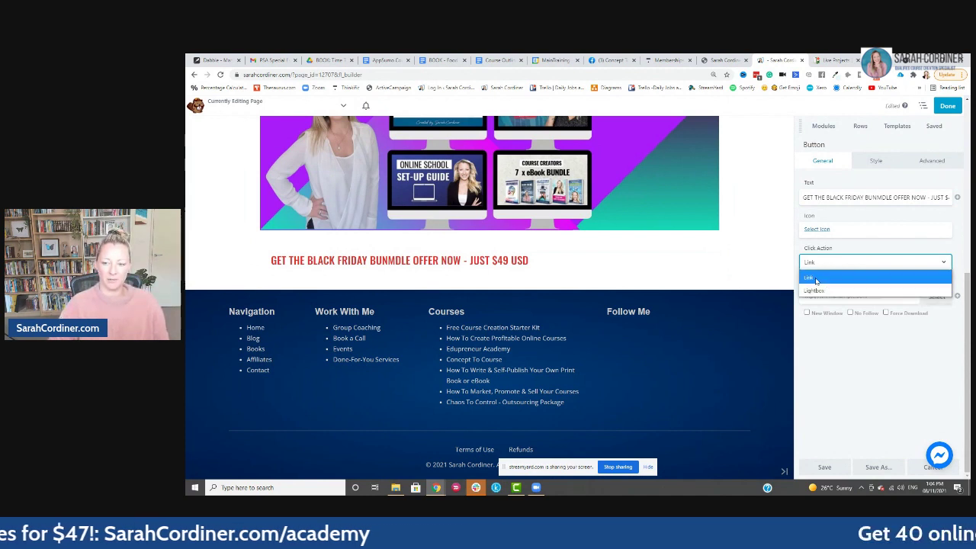
pyautogui.click(816, 279)
pyautogui.click(823, 297)
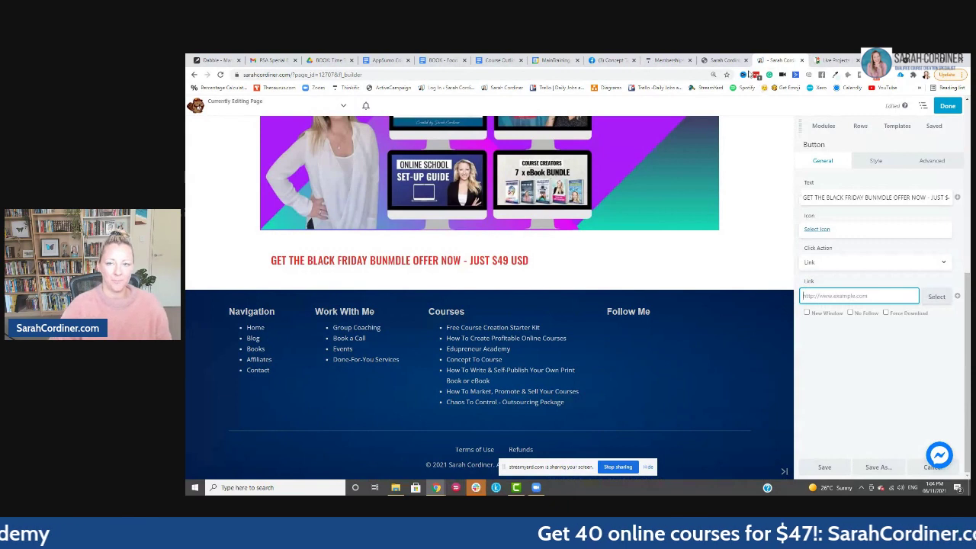
# Switch to Thinkific and copy the one-time payment link from the pricing of The Ultimate Course Creation Success Bundle
pyautogui.click(663, 60)
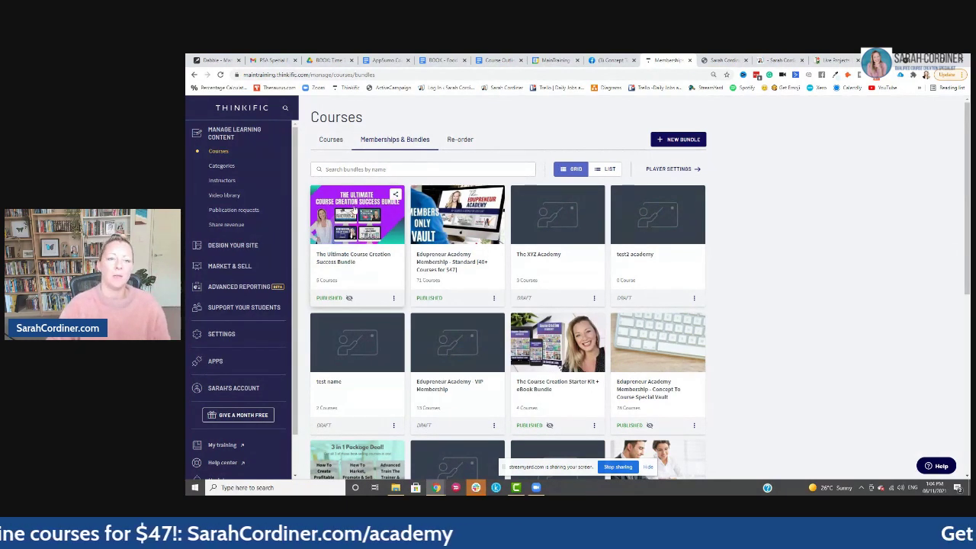
pyautogui.click(395, 195)
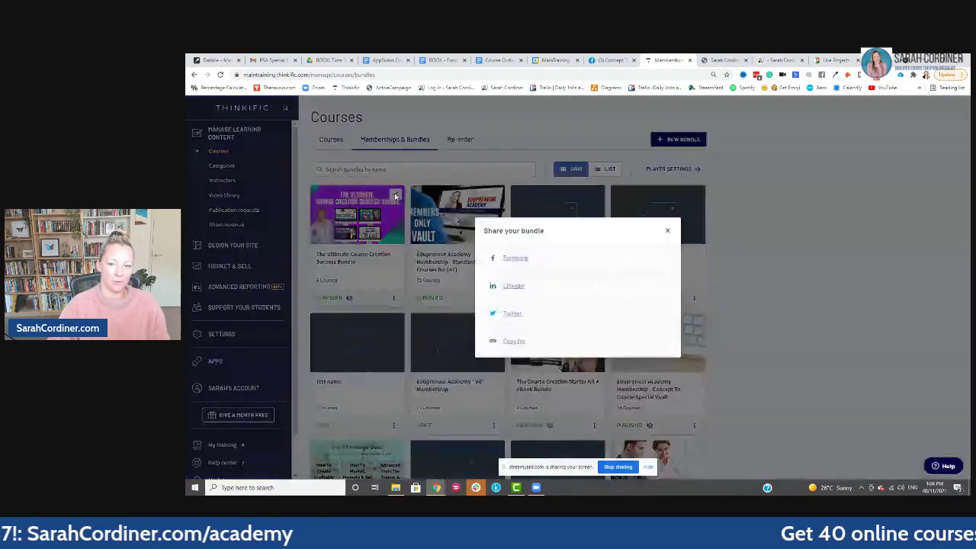
pyautogui.click(671, 227)
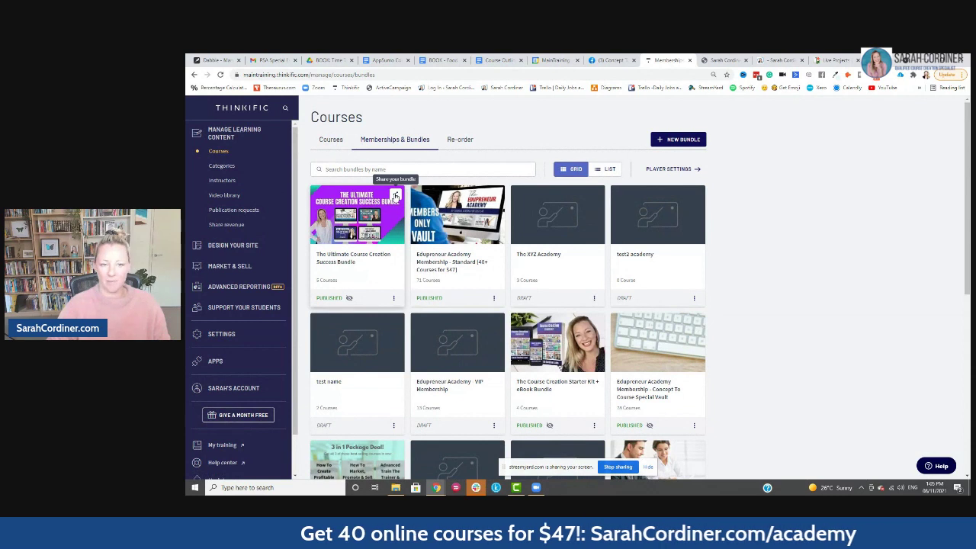
pyautogui.click(374, 215)
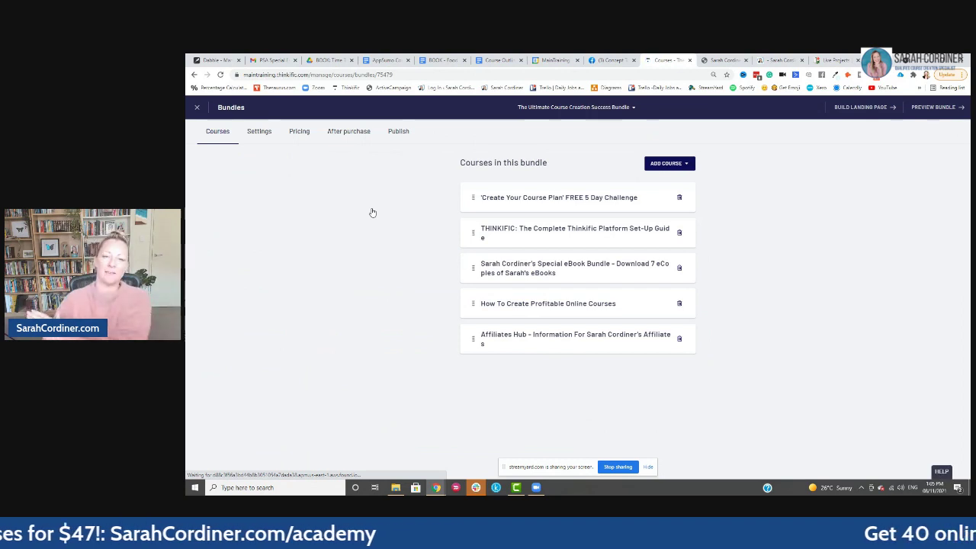
pyautogui.click(299, 133)
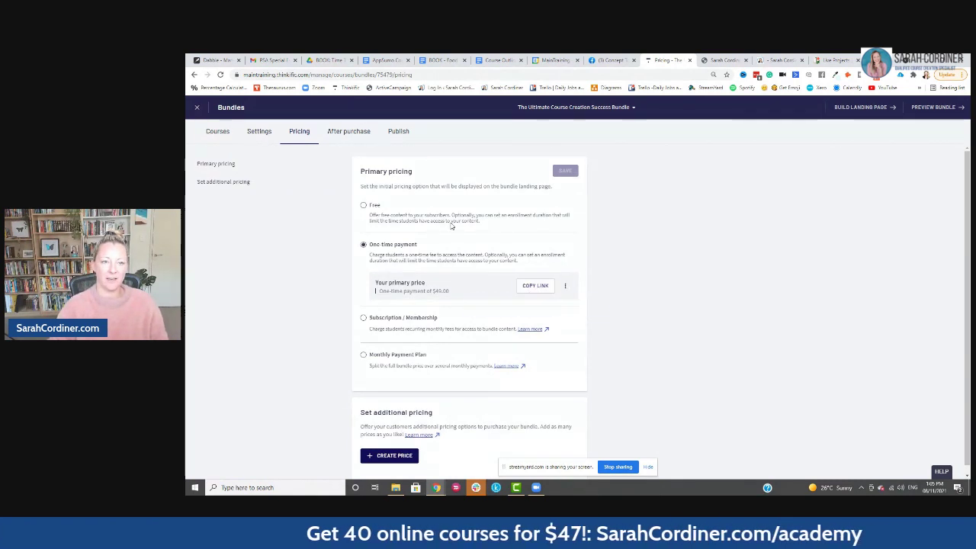
pyautogui.click(536, 287)
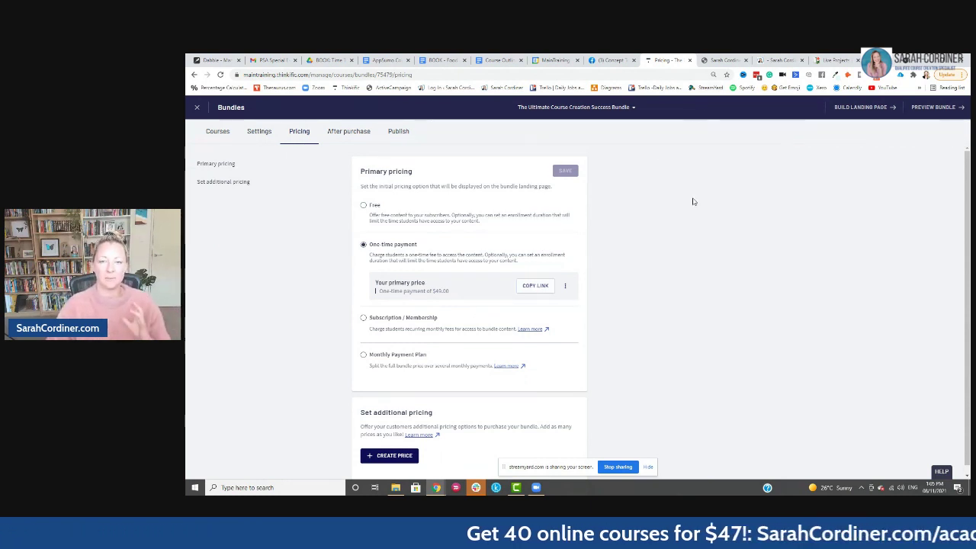
# Return to the page builder and paste the copied Thinkific payment link as the button's link
pyautogui.hotkey('ctrl', 'Tab')
pyautogui.hotkey('ctrl', 'Tab')
pyautogui.hotkey('ctrl', 'Tab')
pyautogui.hotkey('ctrl', 'shift', 'Tab')
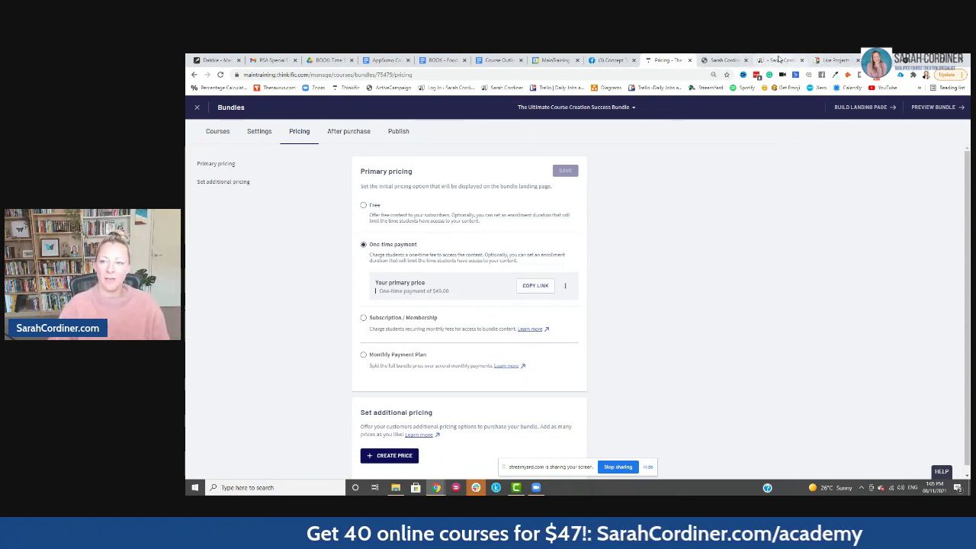
pyautogui.rightClick(818, 295)
pyautogui.click(848, 344)
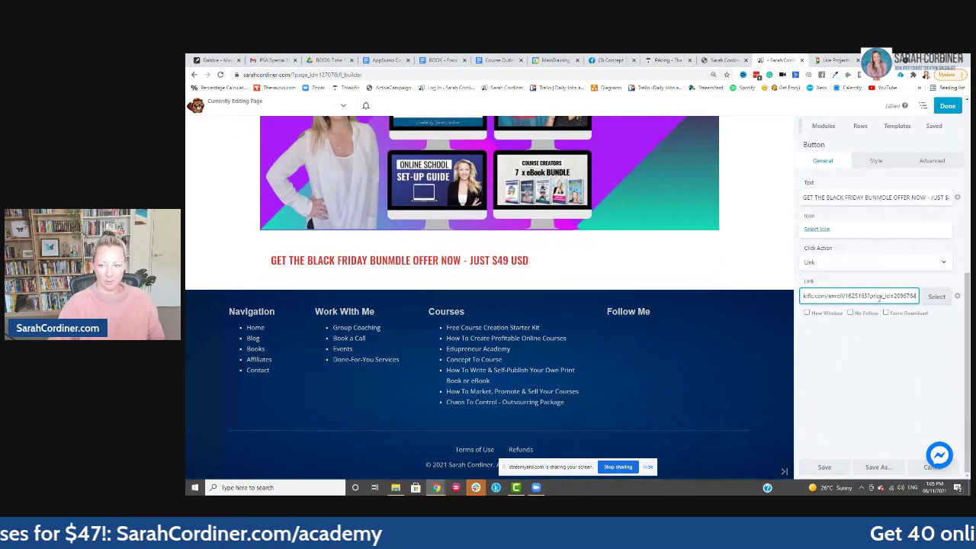
# Make the button's link open in a new window and save the button settings
pyautogui.hotkey('ctrl', '+')
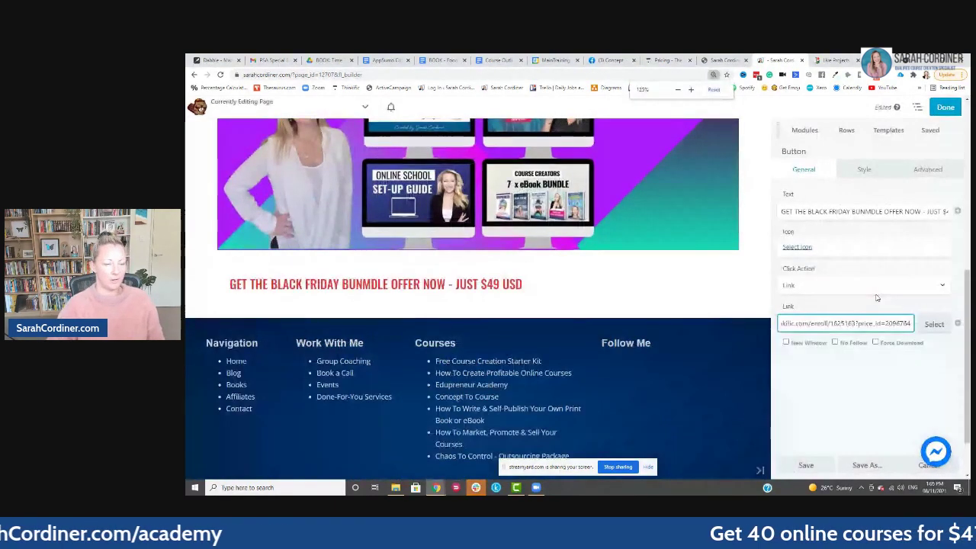
pyautogui.click(828, 377)
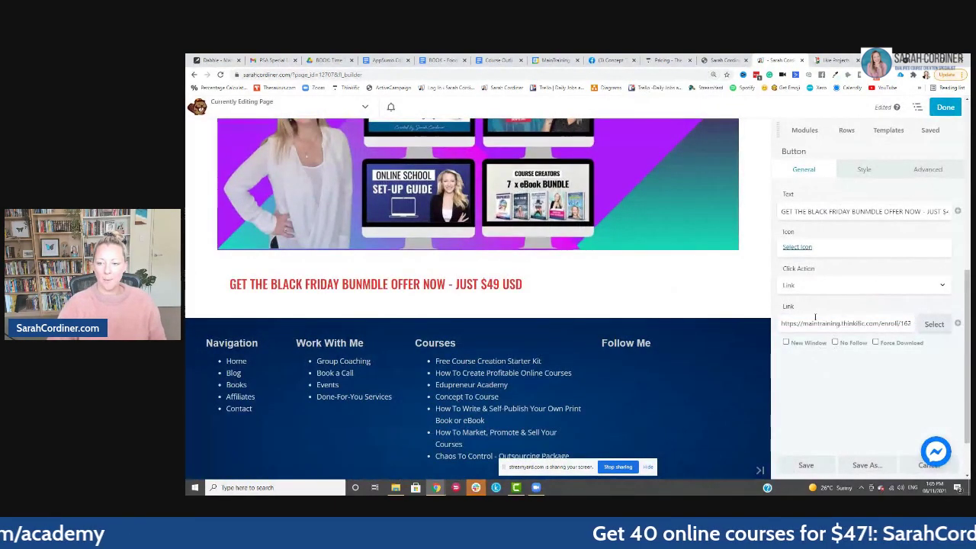
pyautogui.click(786, 343)
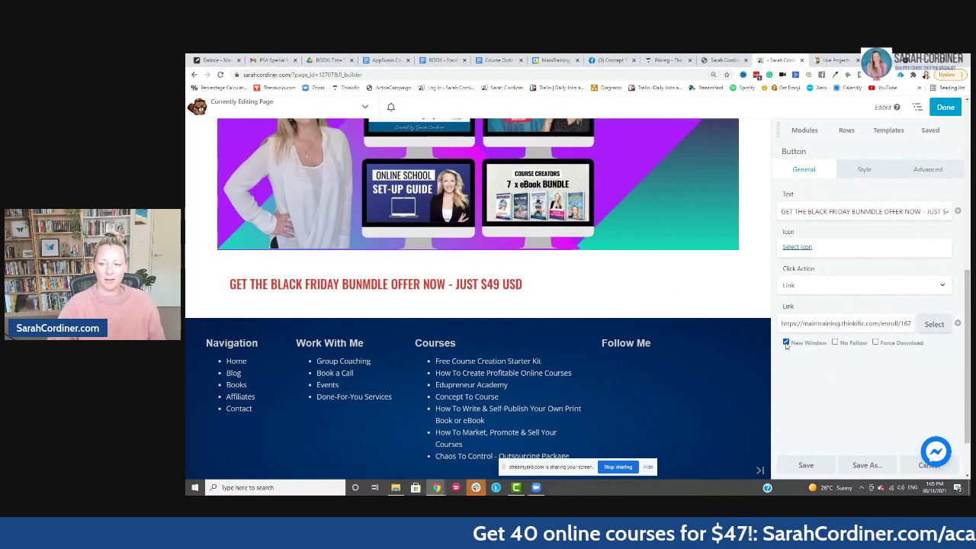
pyautogui.click(805, 466)
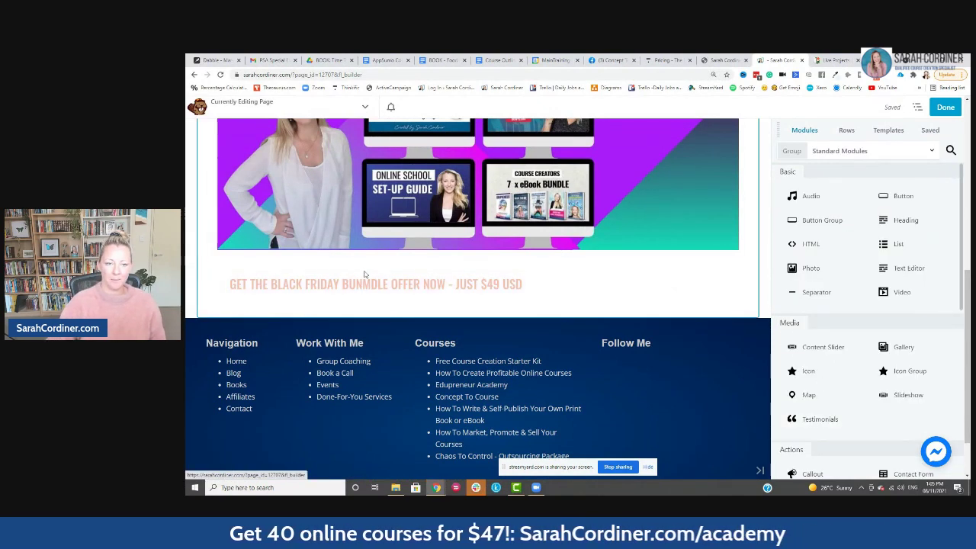
# Centre-align the Black Friday offer button and set its background colour to the dark blue preset #1d3d76
pyautogui.click(458, 284)
pyautogui.click(864, 169)
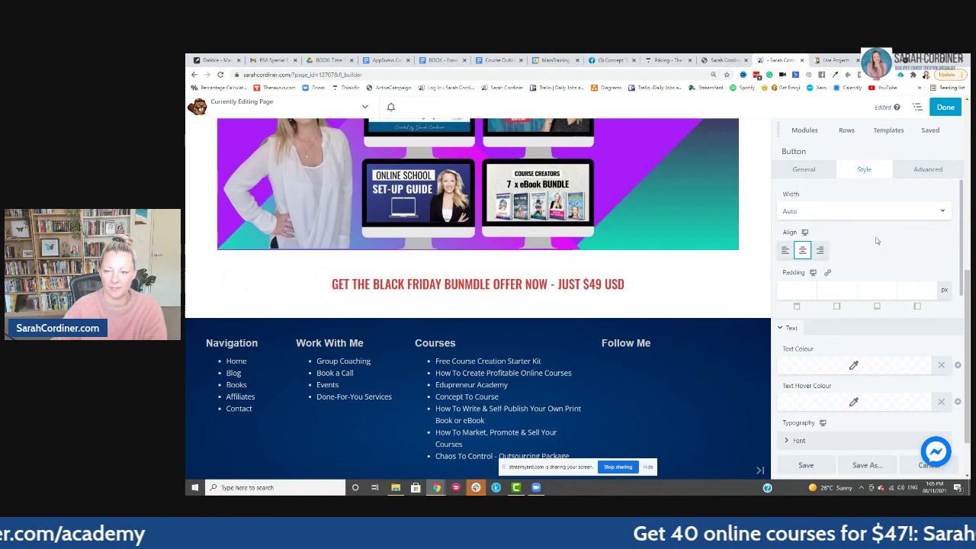
pyautogui.scroll(-1, 869, 259)
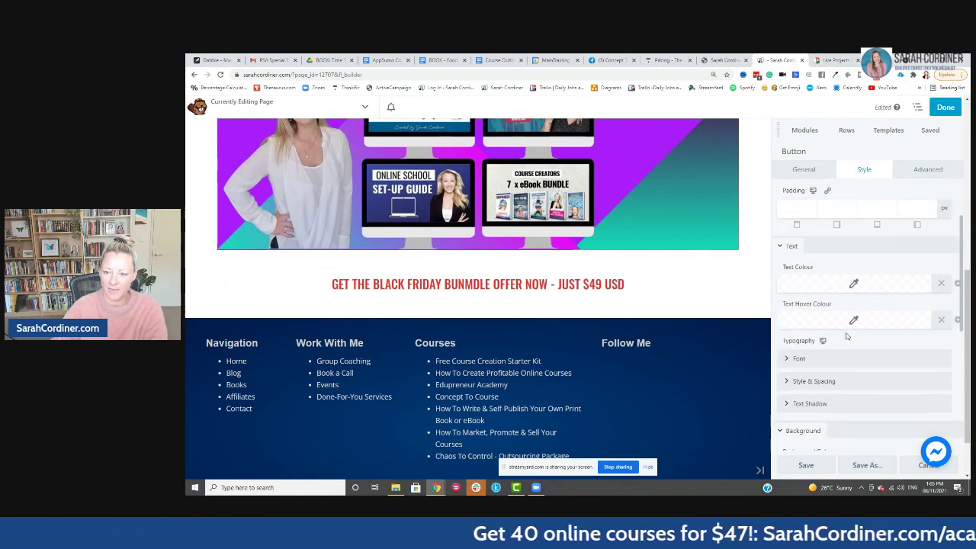
pyautogui.scroll(-1, 833, 317)
pyautogui.click(834, 244)
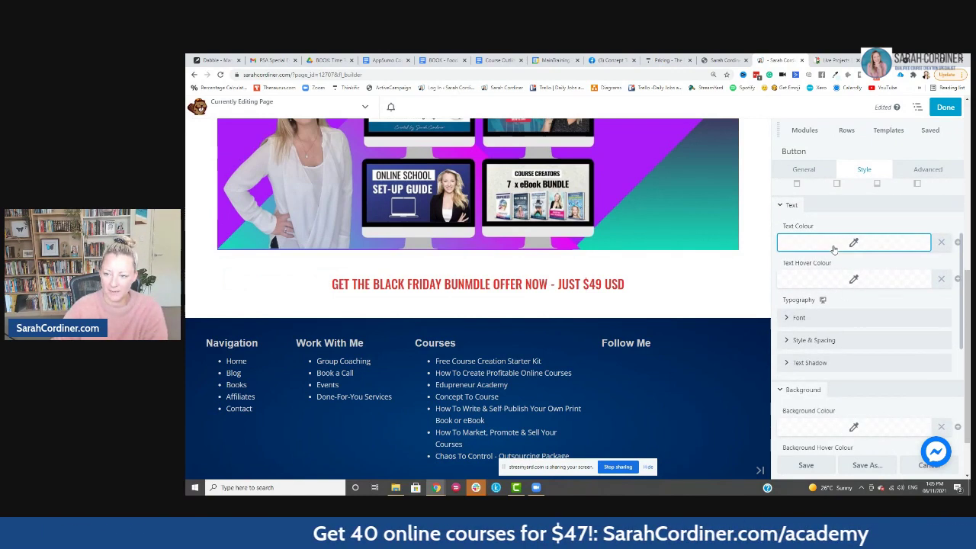
pyautogui.click(851, 222)
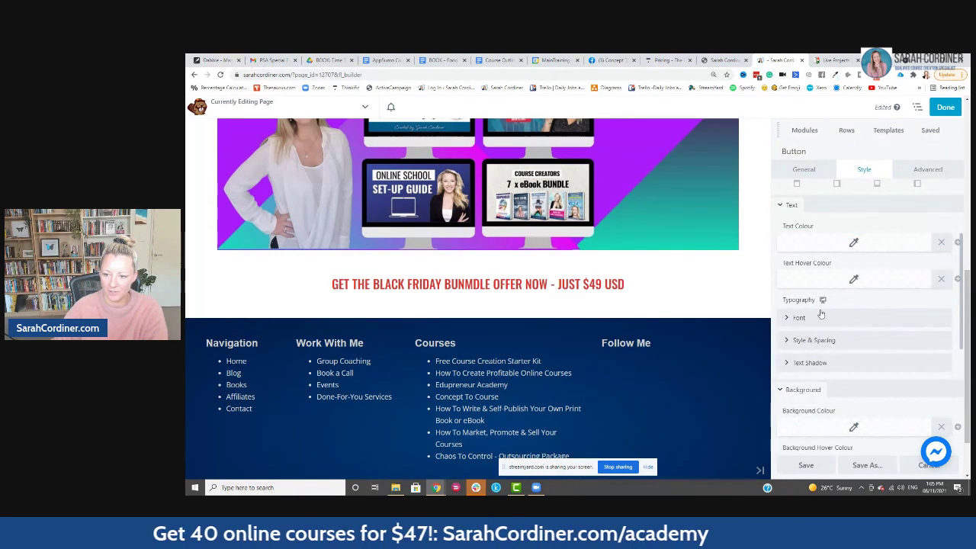
pyautogui.scroll(-2, 818, 346)
pyautogui.click(846, 304)
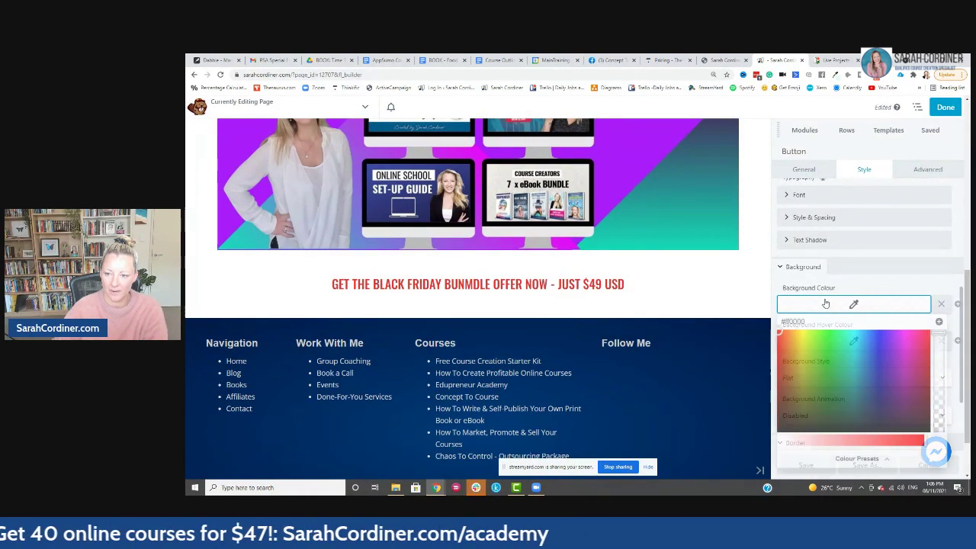
pyautogui.click(850, 458)
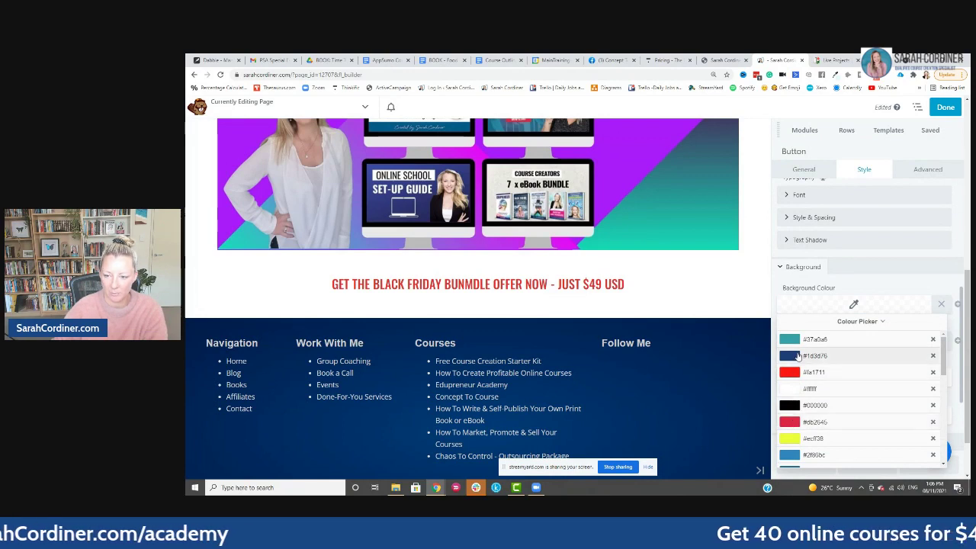
pyautogui.click(796, 356)
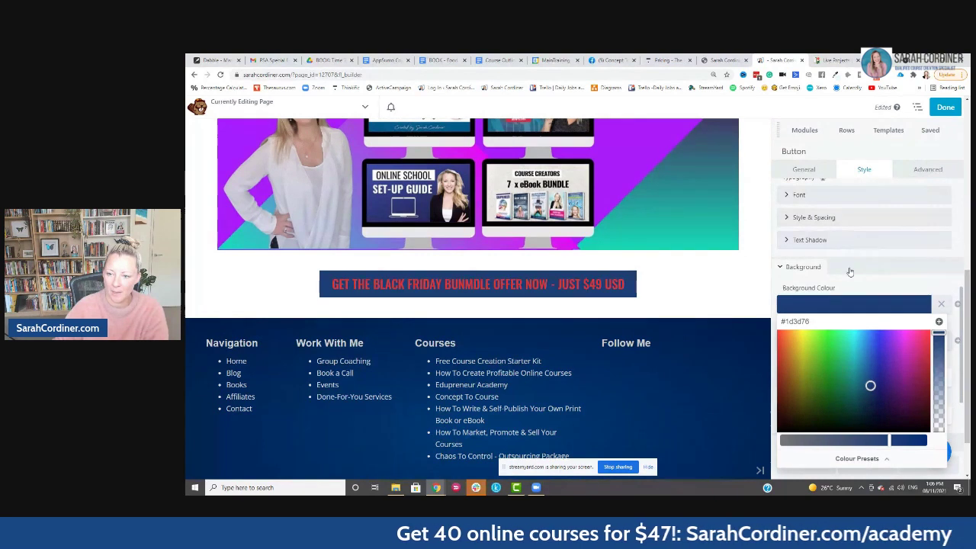
# Set the button's text colour to the white preset #ffffff
pyautogui.scroll(2, 813, 207)
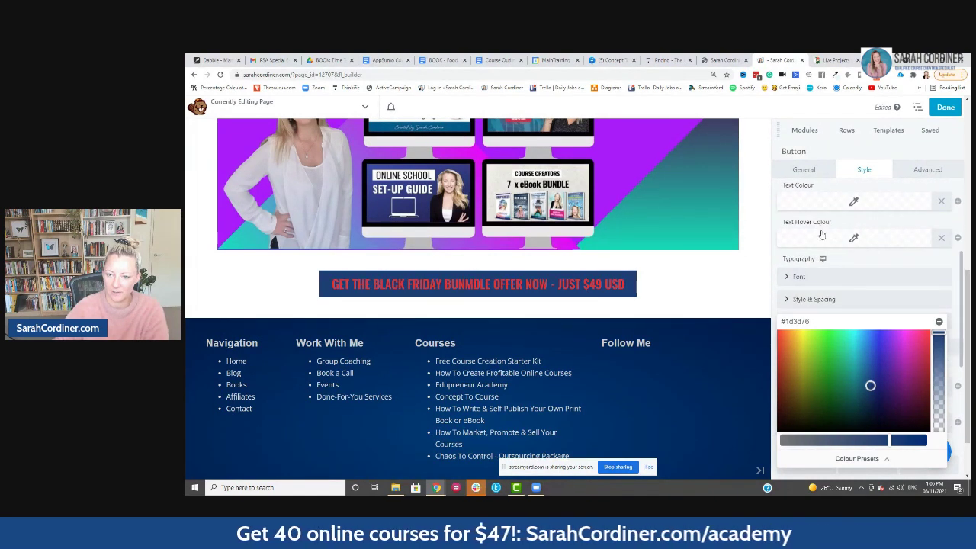
pyautogui.click(872, 261)
pyautogui.click(834, 204)
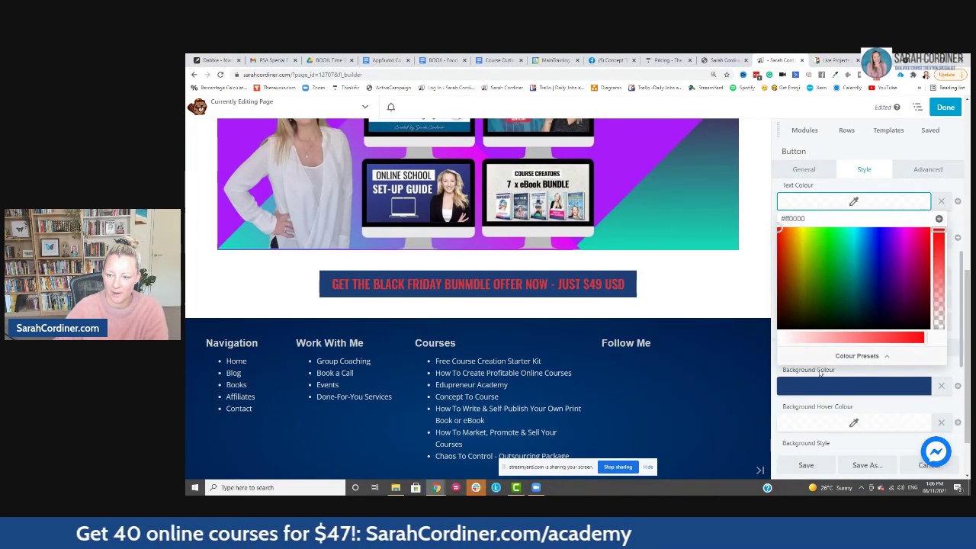
pyautogui.click(836, 358)
pyautogui.click(797, 287)
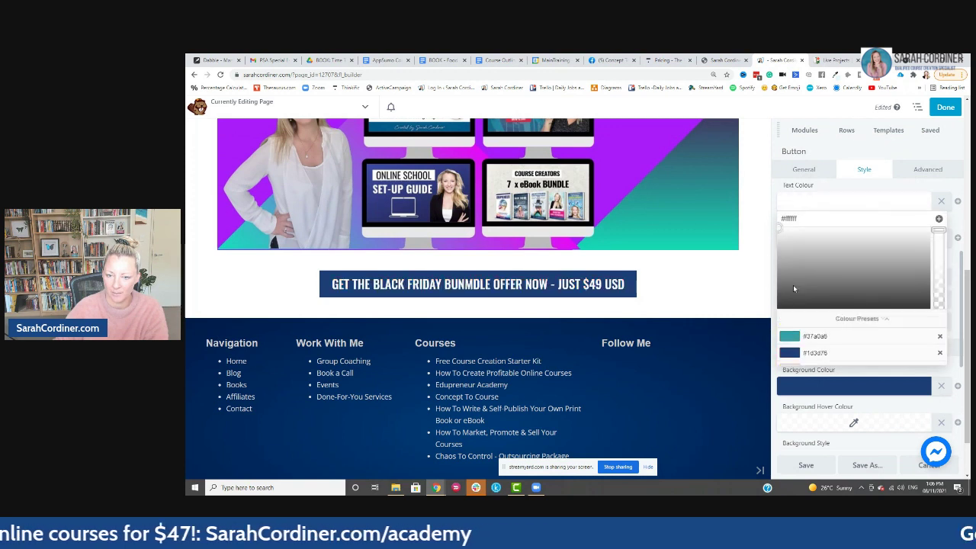
pyautogui.click(755, 281)
pyautogui.scroll(-2, 851, 290)
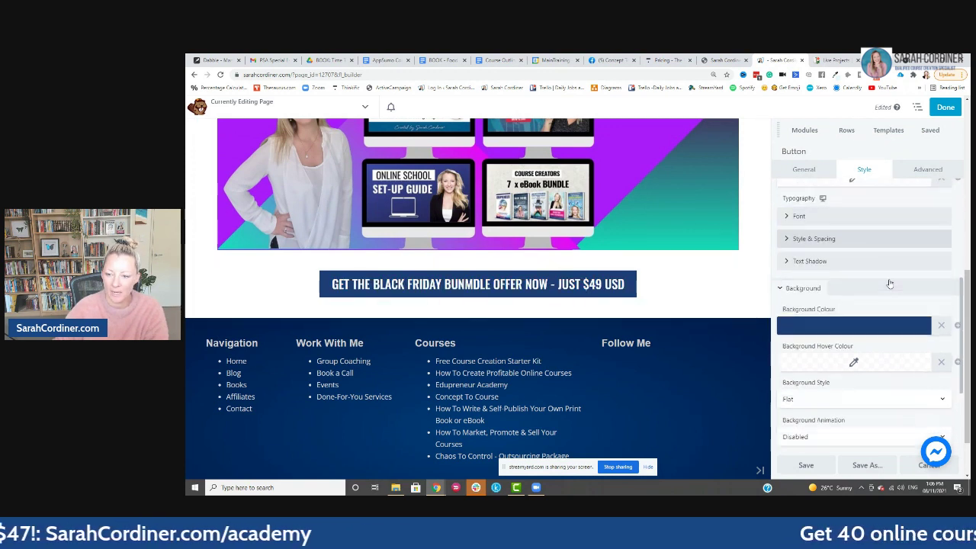
# Set the Black Friday offer button's border colour to the bright yellow preset
pyautogui.scroll(-2, 852, 270)
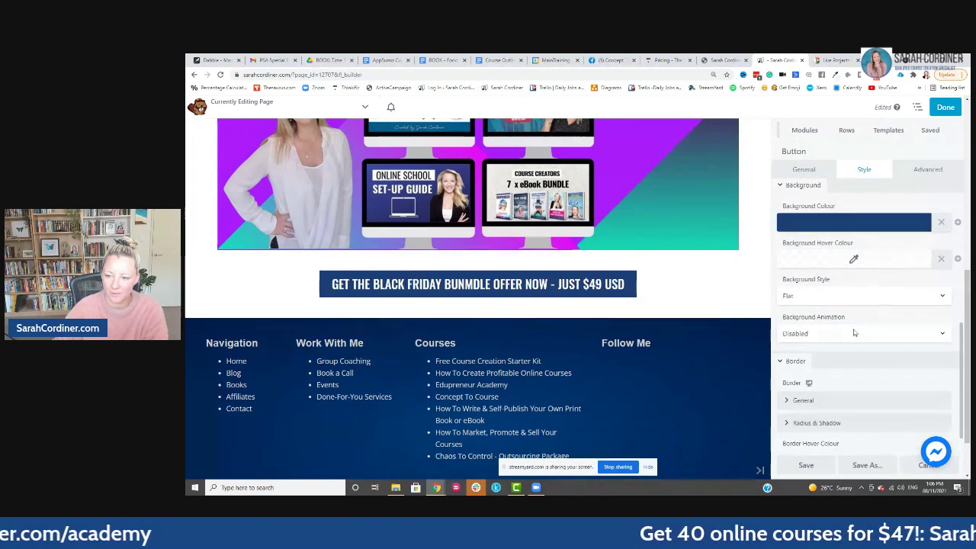
pyautogui.scroll(-1, 862, 333)
pyautogui.click(816, 374)
pyautogui.scroll(-1, 842, 358)
pyautogui.scroll(-1, 842, 347)
pyautogui.click(898, 318)
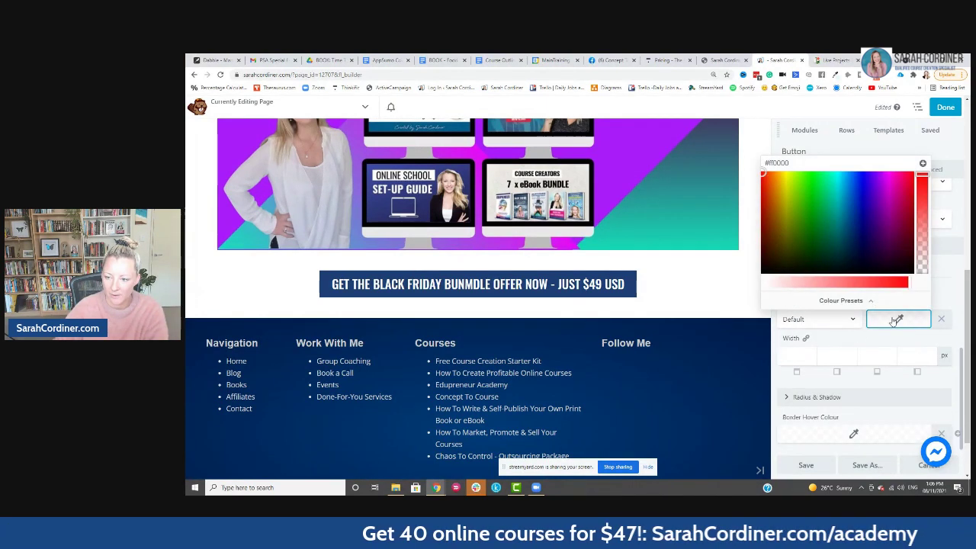
pyautogui.click(855, 301)
pyautogui.scroll(-1, 846, 251)
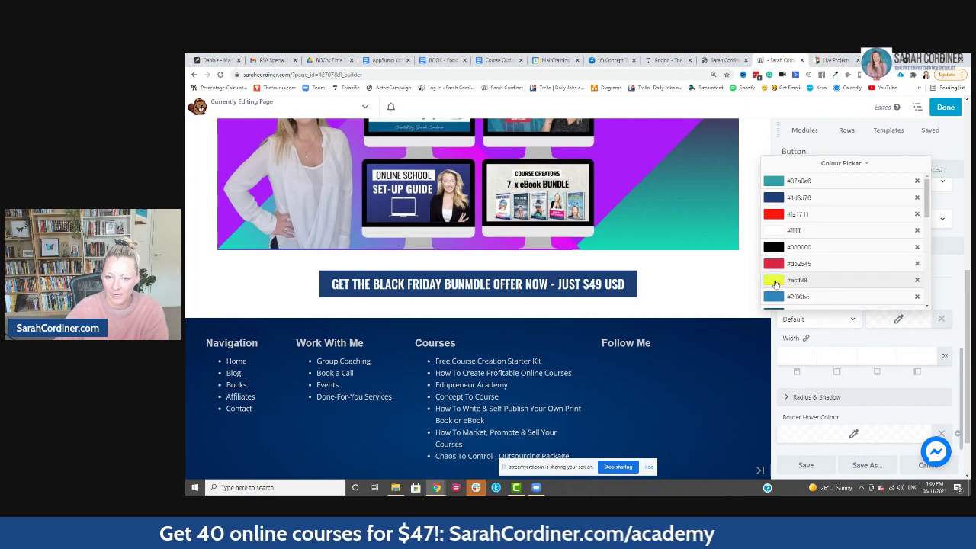
pyautogui.click(864, 293)
pyautogui.click(946, 289)
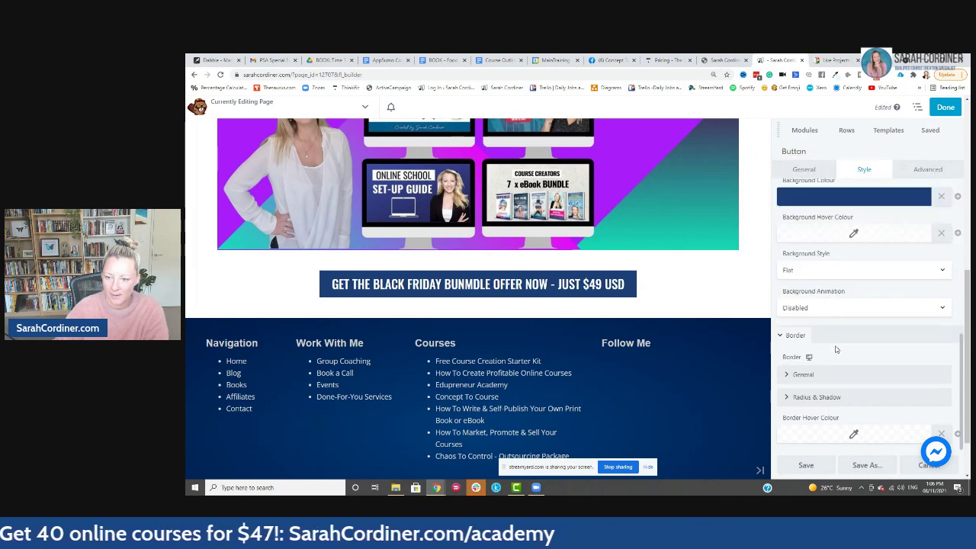
# Give the button a solid border with a width of 2 px on all four sides
pyautogui.click(819, 377)
pyautogui.click(812, 321)
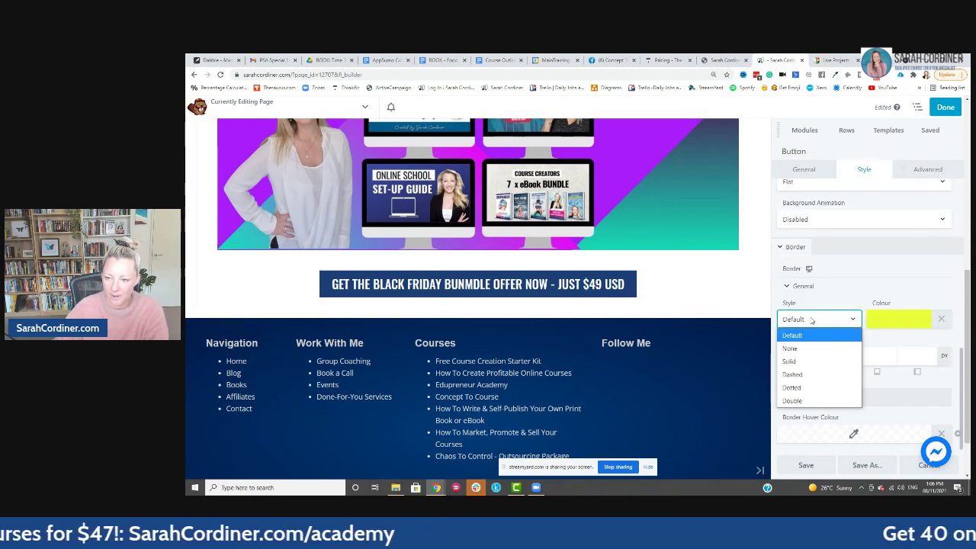
pyautogui.click(797, 361)
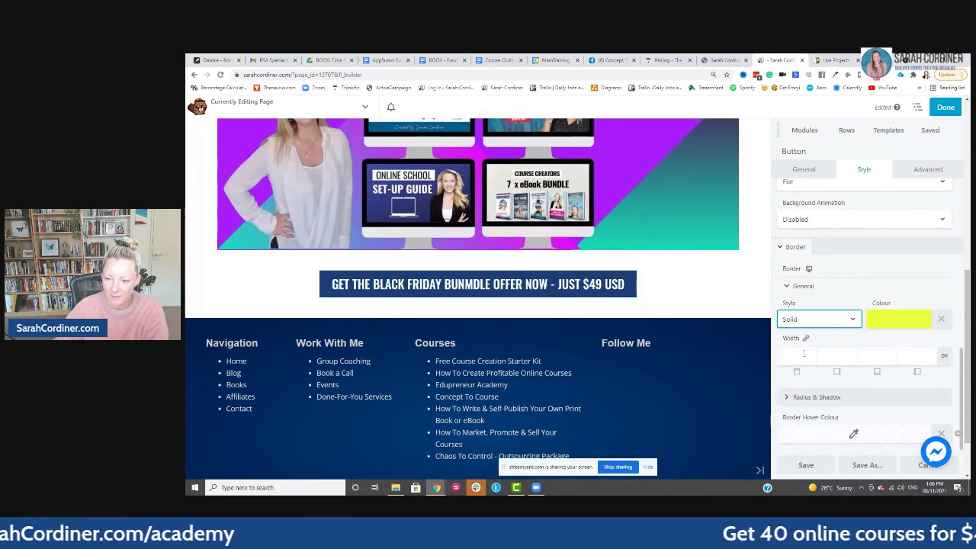
pyautogui.click(803, 354)
pyautogui.moveTo(786, 389)
pyautogui.mouseDown()
pyautogui.moveTo(854, 388)
pyautogui.moveTo(790, 386)
pyautogui.mouseUp()
pyautogui.click(835, 357)
pyautogui.write('2')
pyautogui.click(870, 357)
pyautogui.write('2')
pyautogui.click(908, 356)
pyautogui.write('2')
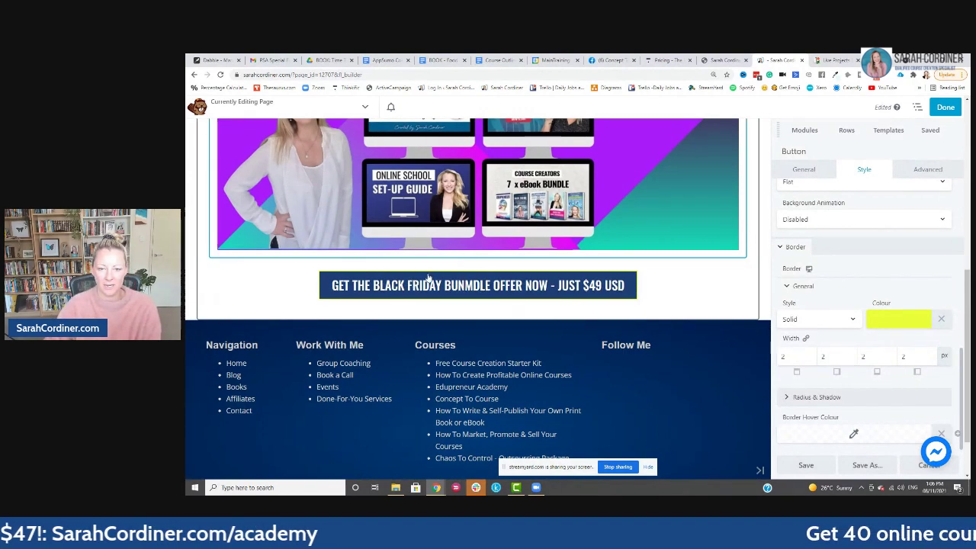
# Correct the misspelled word in the button text to "BUNDLE"
pyautogui.click(480, 286)
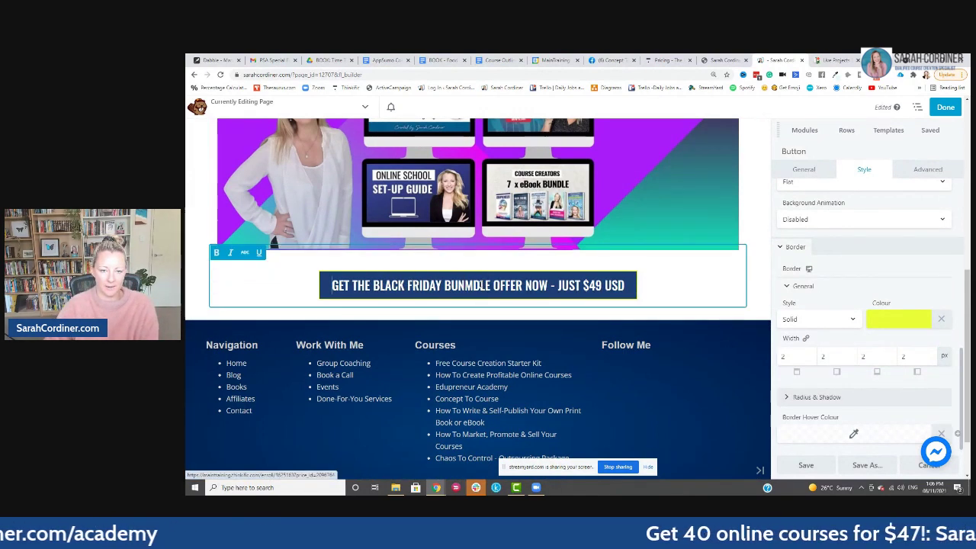
pyautogui.press('BackSpace')
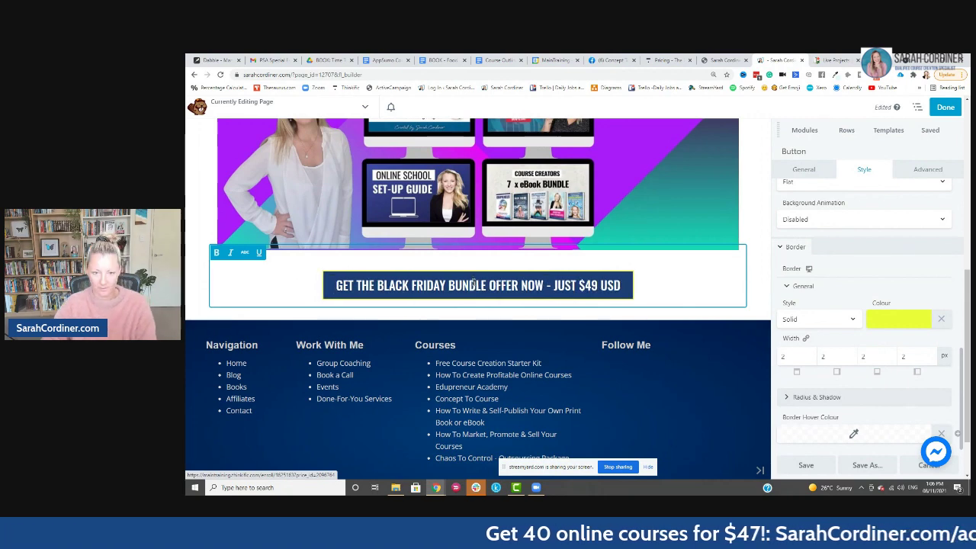
pyautogui.click(683, 276)
# Try the red preset #fa1711 as the button's background colour
pyautogui.scroll(2, 683, 276)
pyautogui.scroll(-4, 683, 276)
pyautogui.click(571, 245)
pyautogui.scroll(4, 675, 258)
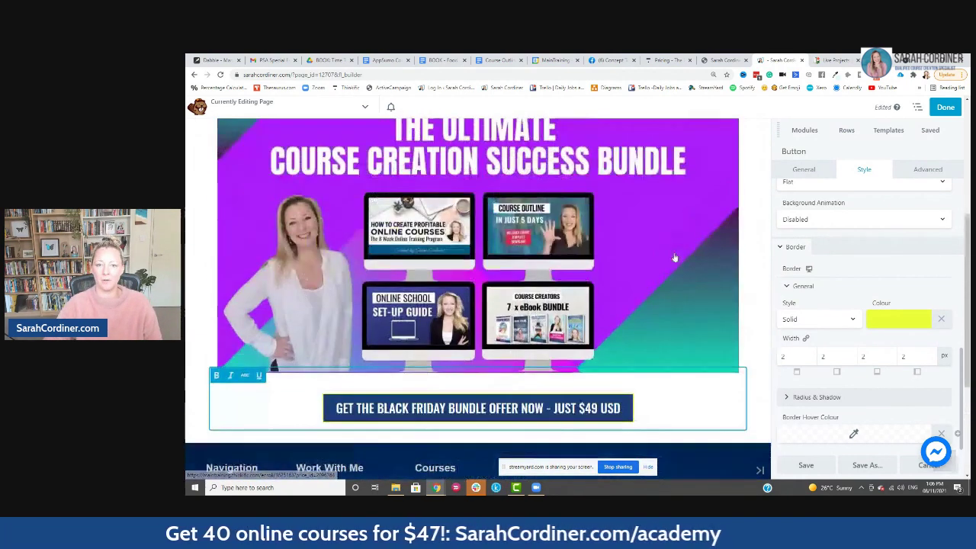
pyautogui.scroll(3, 844, 310)
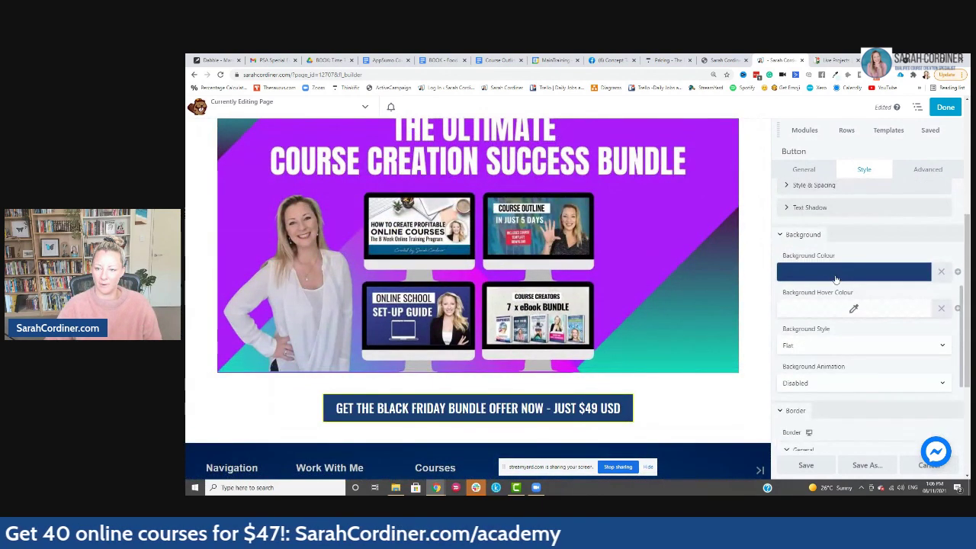
pyautogui.click(834, 271)
pyautogui.click(815, 421)
pyautogui.scroll(-2, 839, 359)
pyautogui.click(808, 338)
pyautogui.click(837, 311)
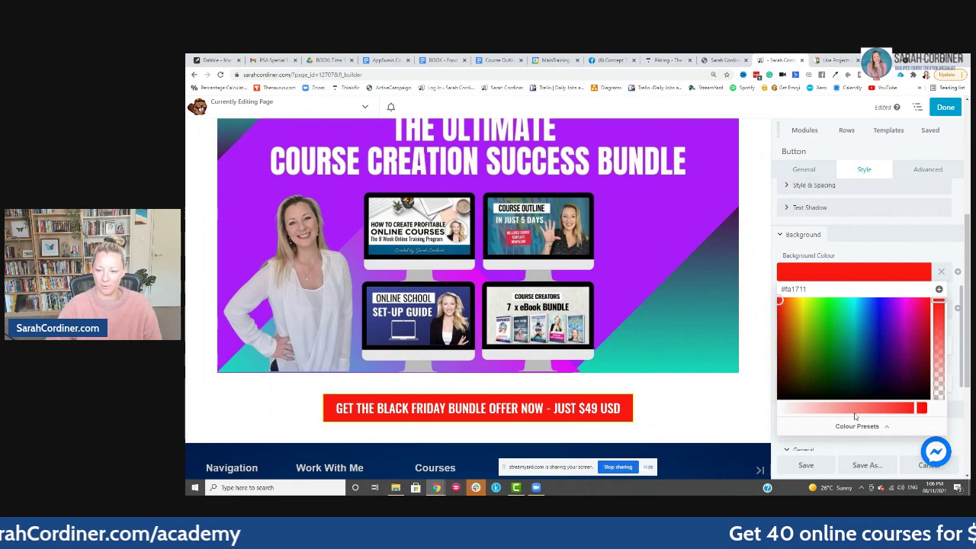
# Set the button's background colour to the crimson preset #db2645
pyautogui.click(857, 426)
pyautogui.scroll(-2, 839, 359)
pyautogui.click(808, 396)
pyautogui.click(846, 312)
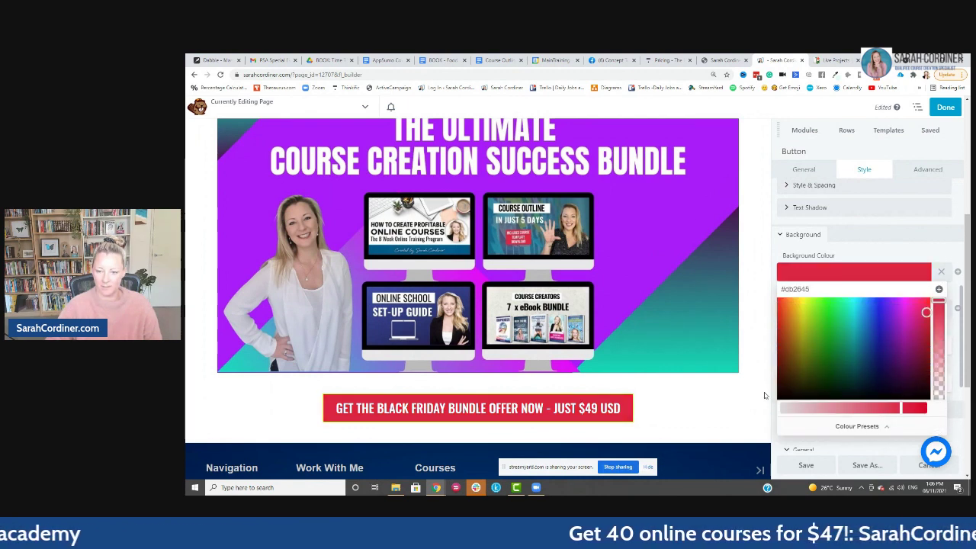
pyautogui.click(767, 394)
# Set the button's border width to 4 px on all four sides
pyautogui.scroll(-3, 839, 362)
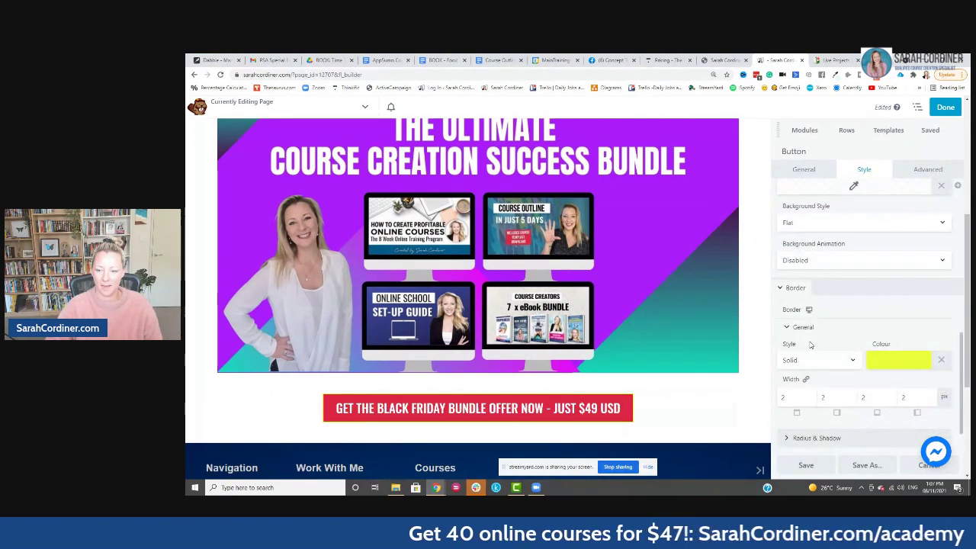
pyautogui.doubleClick(784, 398)
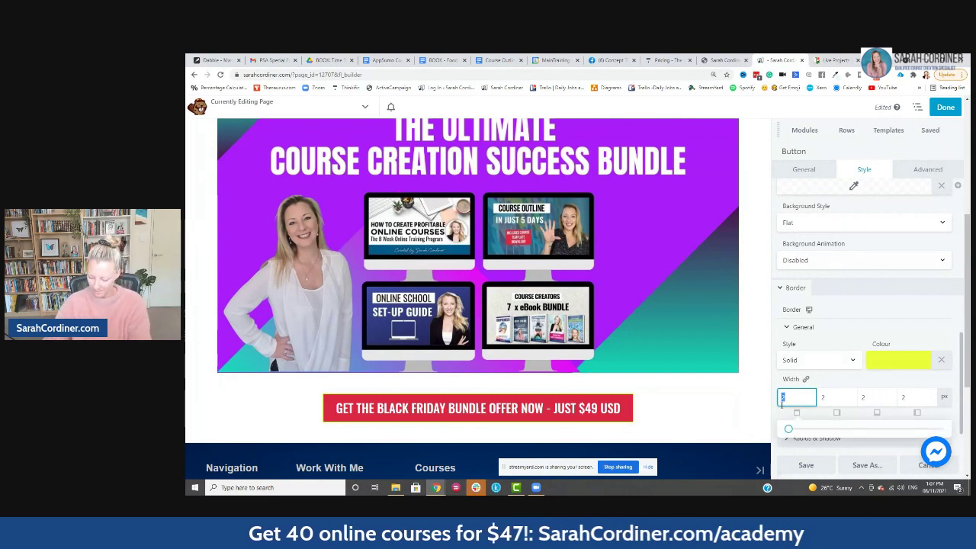
pyautogui.write('4')
pyautogui.doubleClick(816, 396)
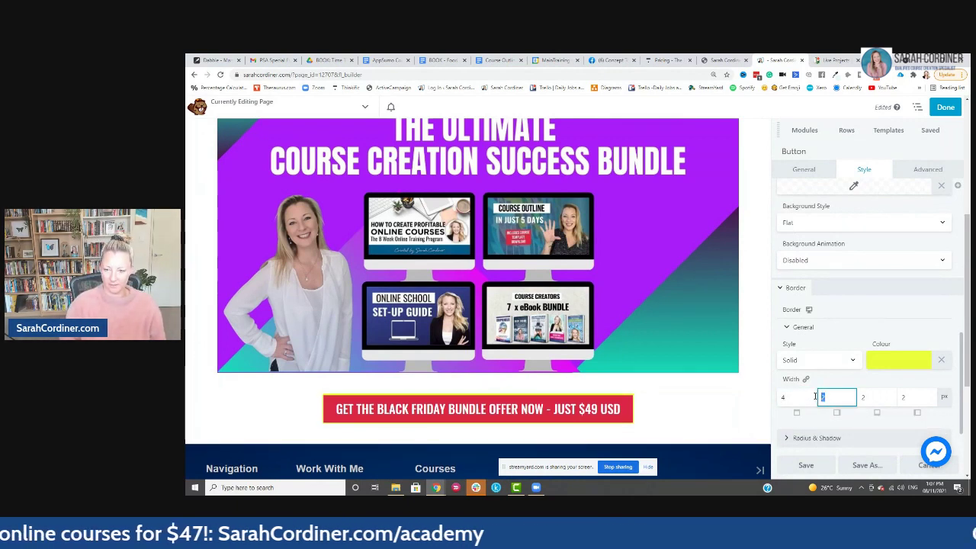
pyautogui.write('4')
pyautogui.press('Tab')
pyautogui.write('4')
pyautogui.press('Tab')
pyautogui.write('4')
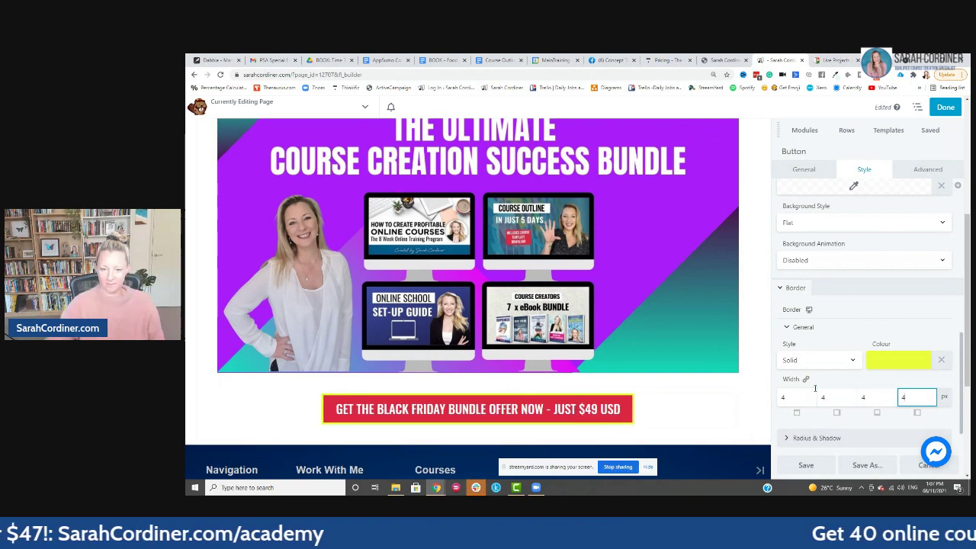
# Review the page from the headline down to the offer button, and leave the button settings for the list of modules
pyautogui.scroll(3, 755, 390)
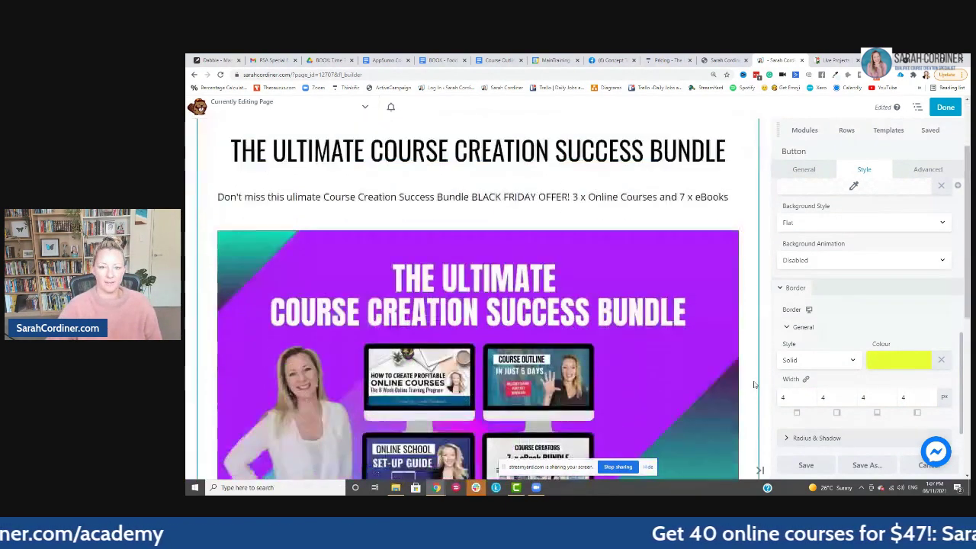
pyautogui.scroll(2, 513, 295)
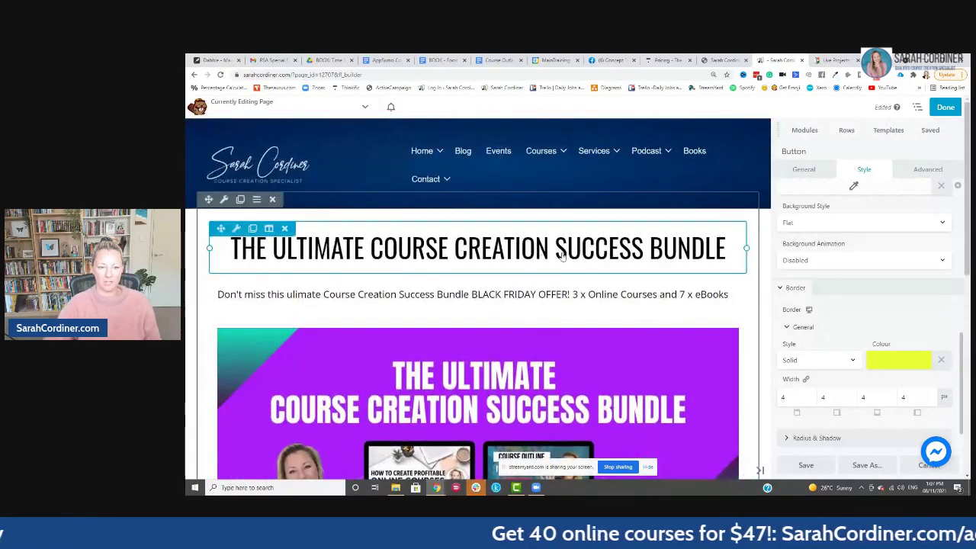
pyautogui.scroll(-1, 513, 294)
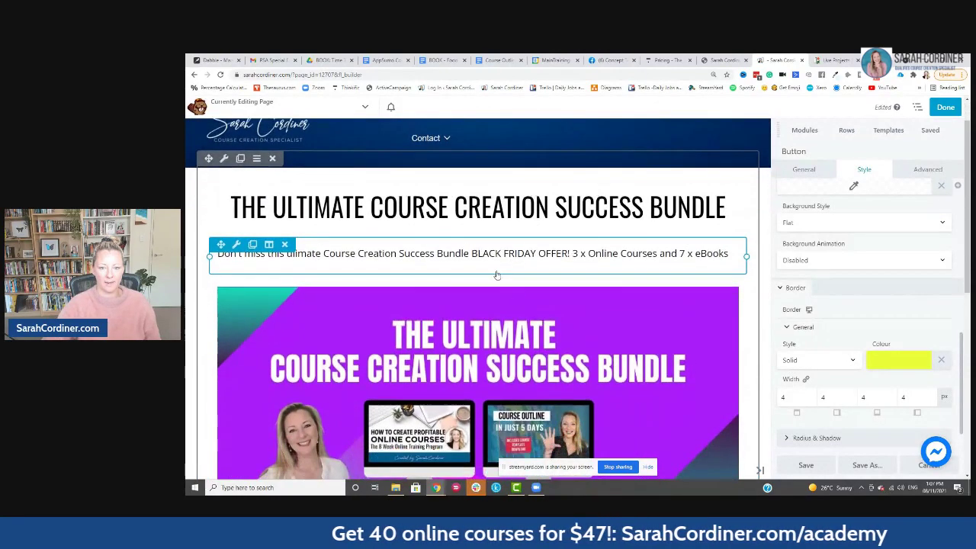
pyautogui.scroll(-5, 552, 255)
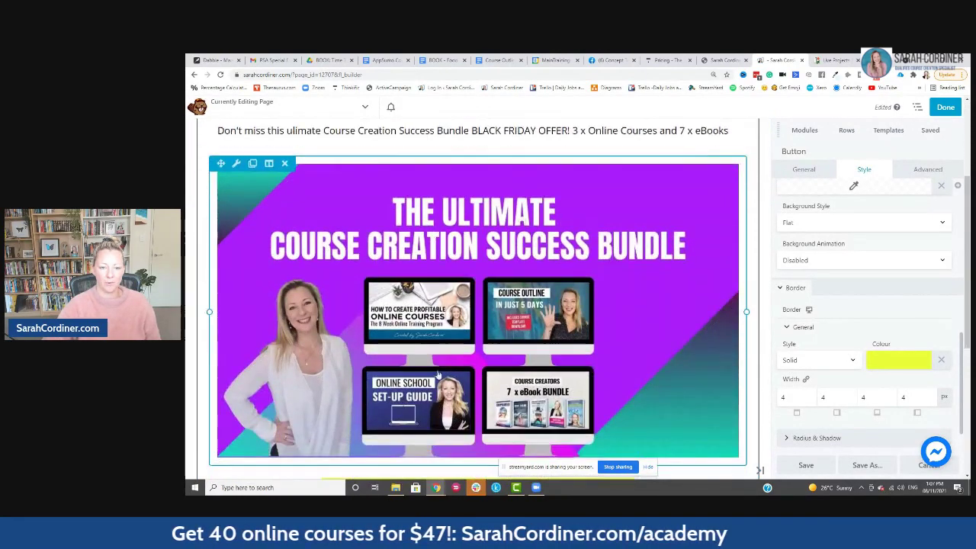
pyautogui.scroll(-2, 522, 292)
pyautogui.scroll(-2, 526, 278)
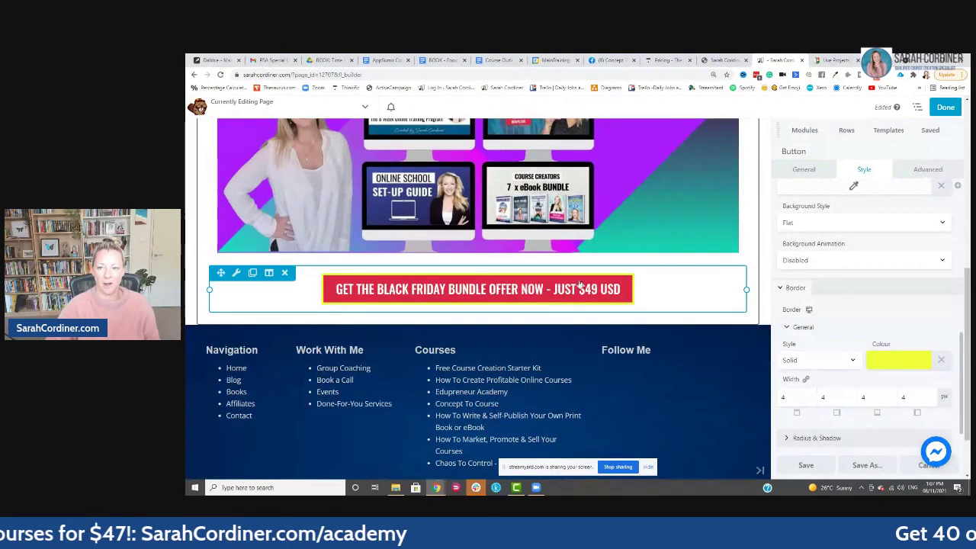
pyautogui.click(810, 133)
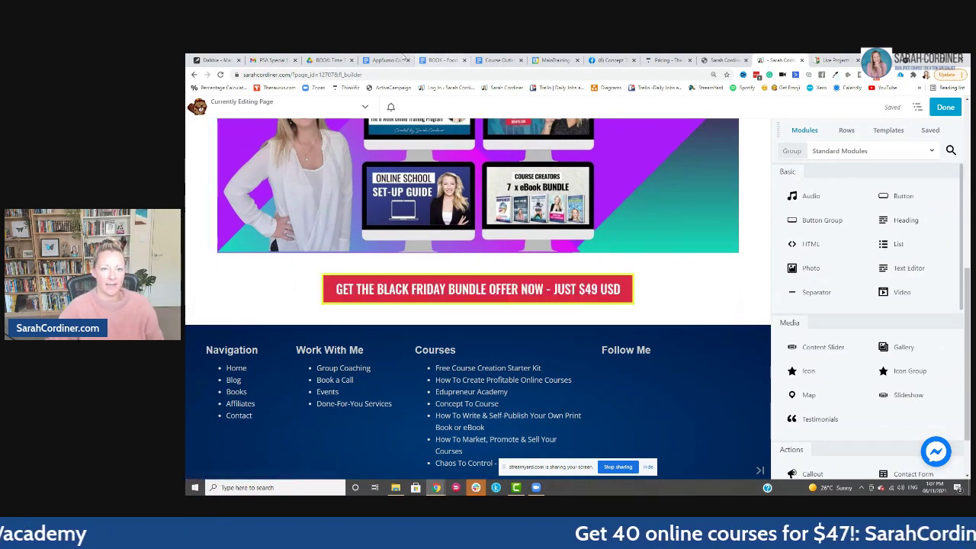
# Switch to the AppSumo Course Bundle Offer Copy document in Google Docs and copy the two introductory paragraphs above the contents list
pyautogui.click(386, 60)
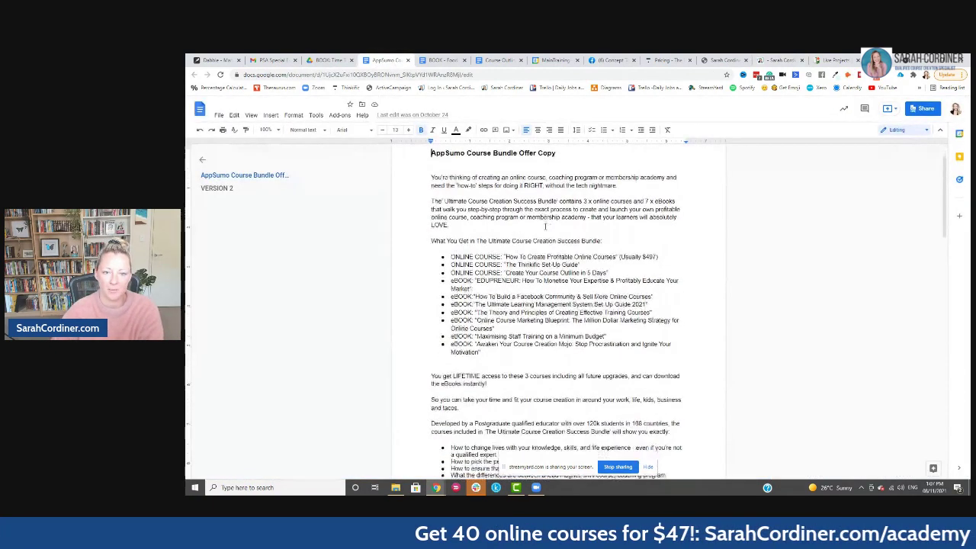
pyautogui.scroll(1, 473, 305)
pyautogui.moveTo(450, 266); pyautogui.dragTo(420, 218)
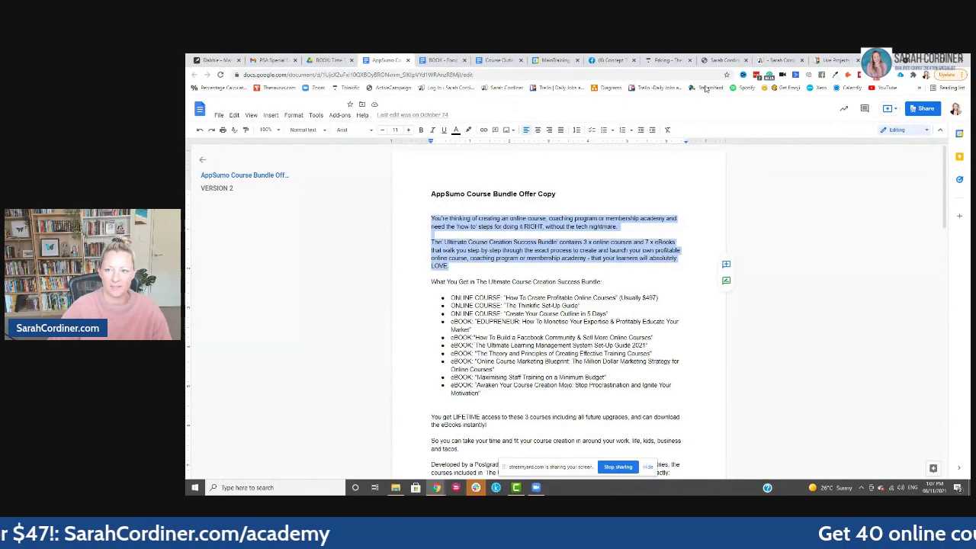
# Return to the page builder, add a Text Editor module below the button with the copied paragraphs, and remove the blank line between them
pyautogui.click(783, 62)
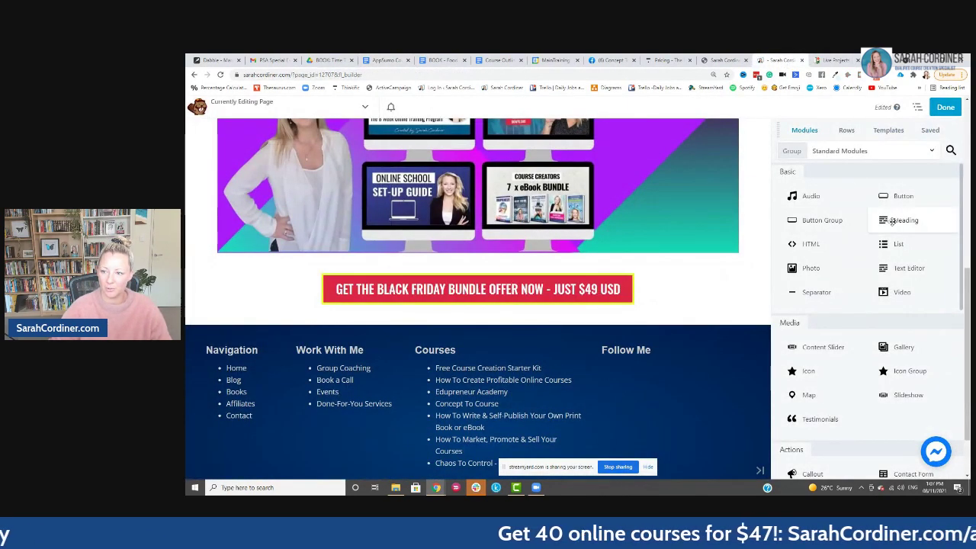
pyautogui.moveTo(908, 268); pyautogui.dragTo(487, 269)
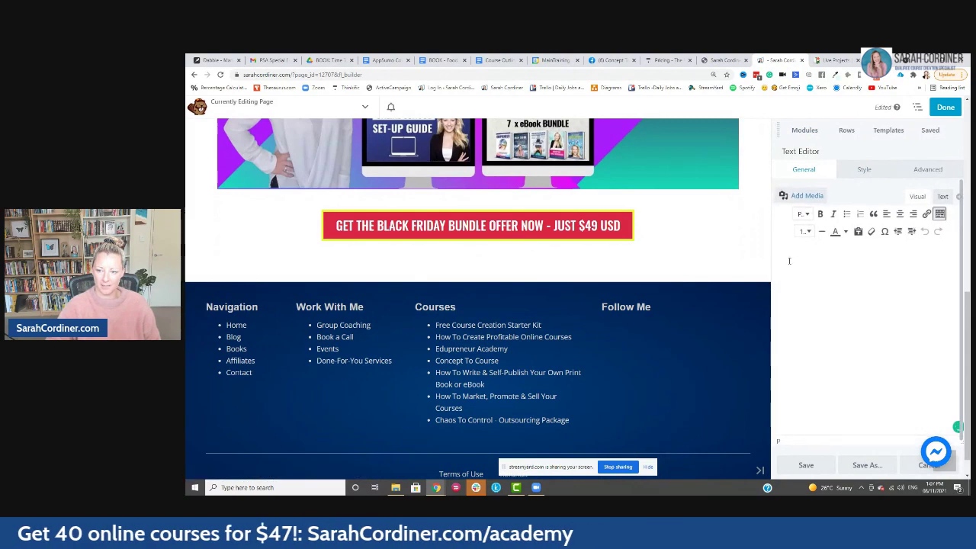
pyautogui.write('You’re thinking of creating an online course, coaching program or membership academy and need the ‘how-to’ steps for doing it RIGHT; without the tech nightmare.  The’ Ultimate Course Creation Success Bundle’ contains 3 x online courses and 7 x eBooks that walk you step-by-step through the exact process to create and launch your own profitable online course, coaching program or membership academy - that your learners will absolutely LOVE.')
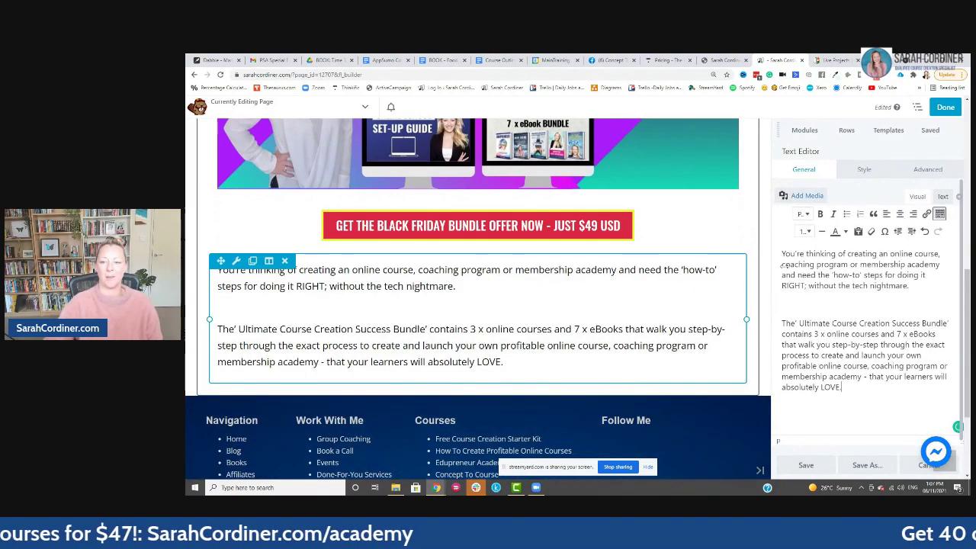
pyautogui.press('BackSpace')
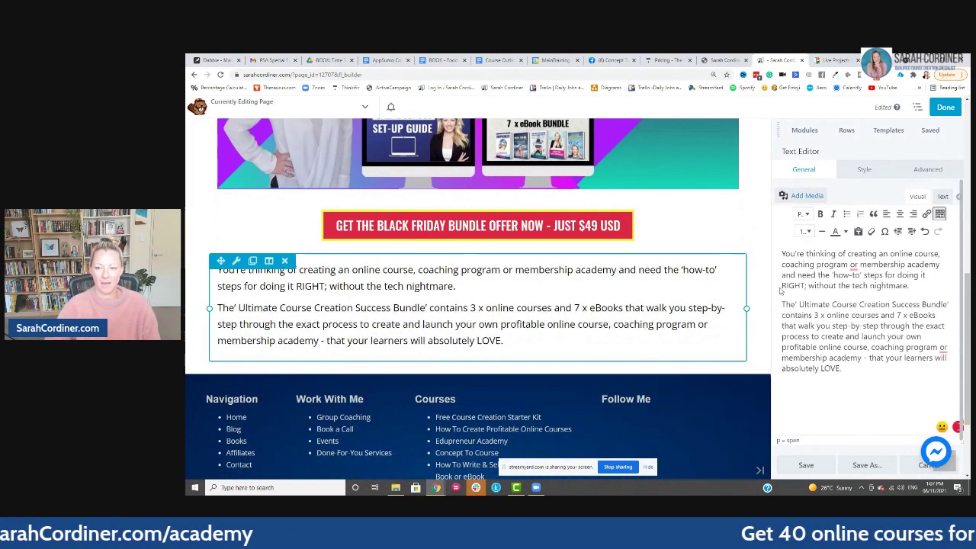
# Set the new text module's font family to Oswald and check the available font weights
pyautogui.click(863, 170)
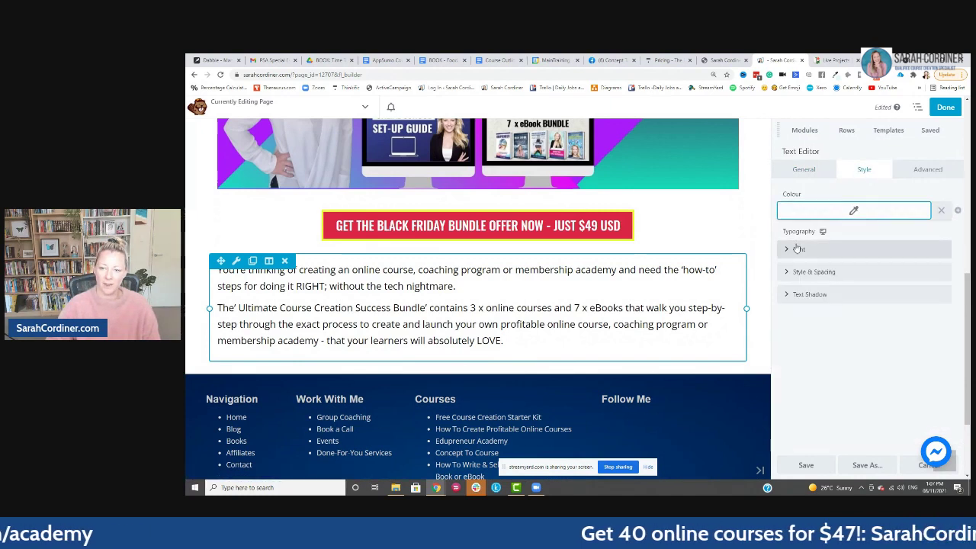
pyautogui.click(810, 283)
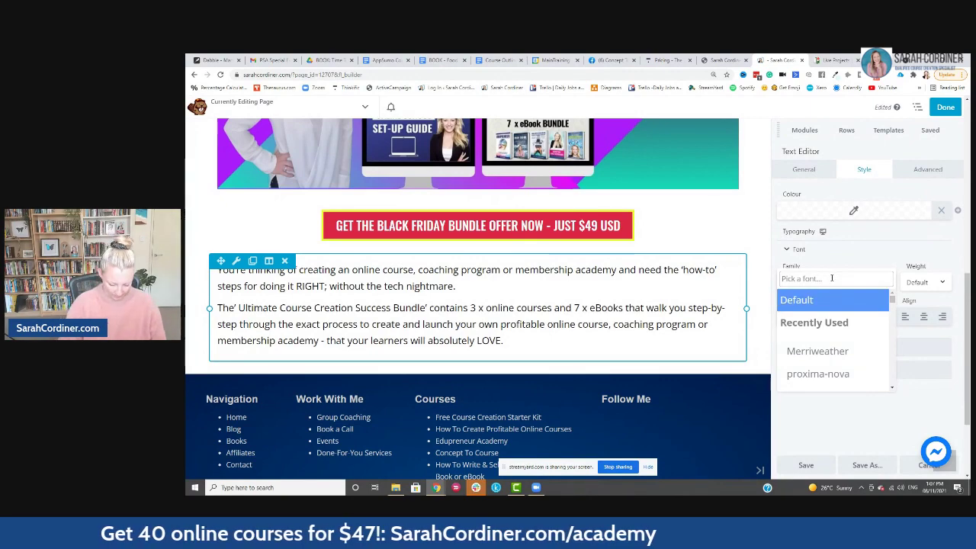
pyautogui.write('OSWAL')
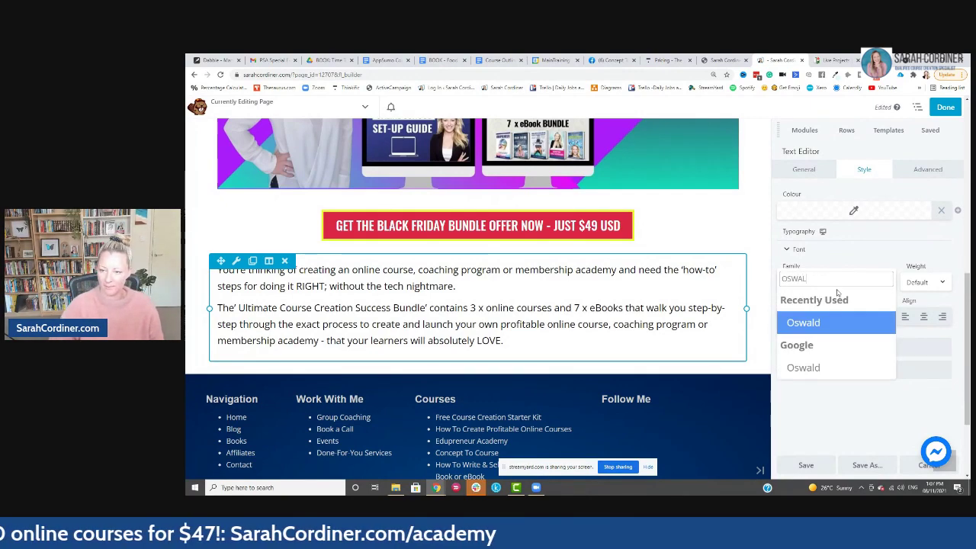
pyautogui.click(824, 323)
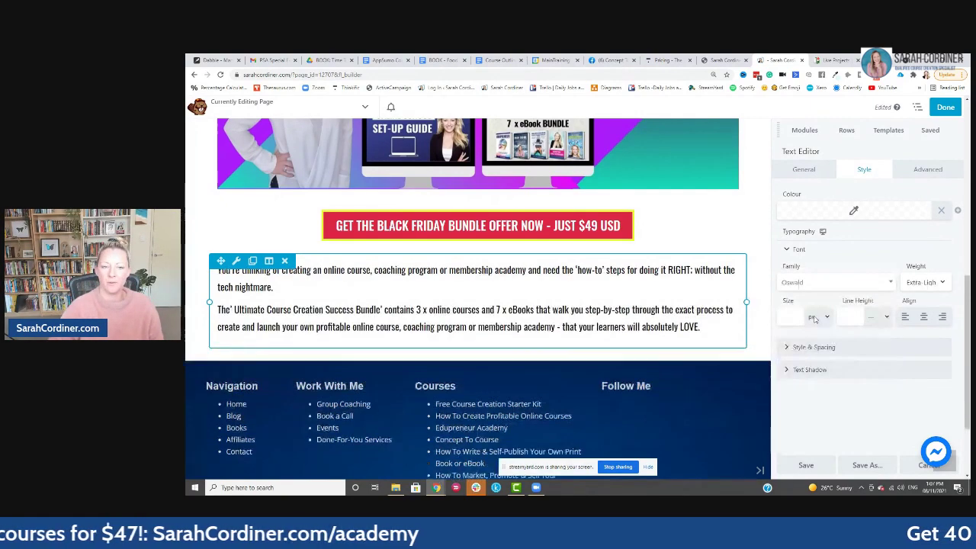
pyautogui.click(927, 283)
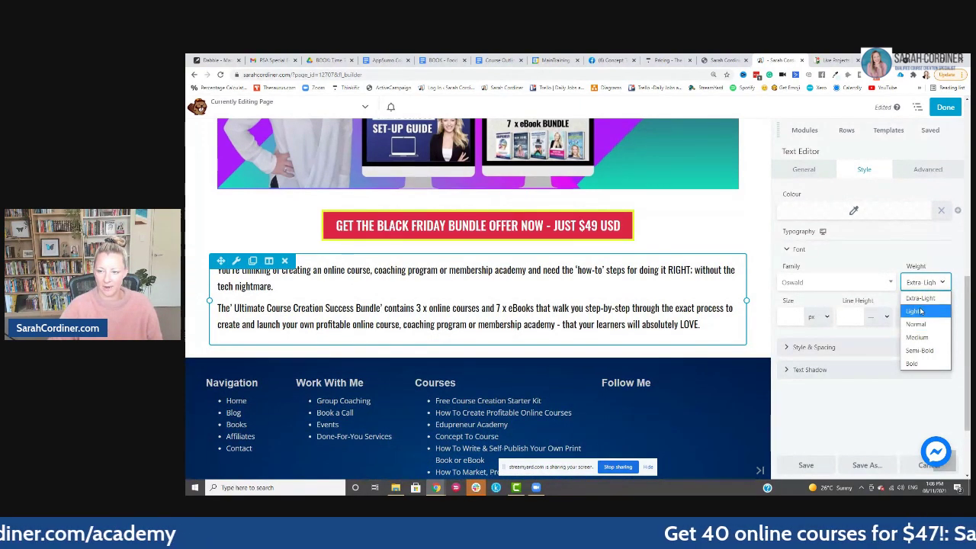
pyautogui.click(798, 251)
pyautogui.click(798, 255)
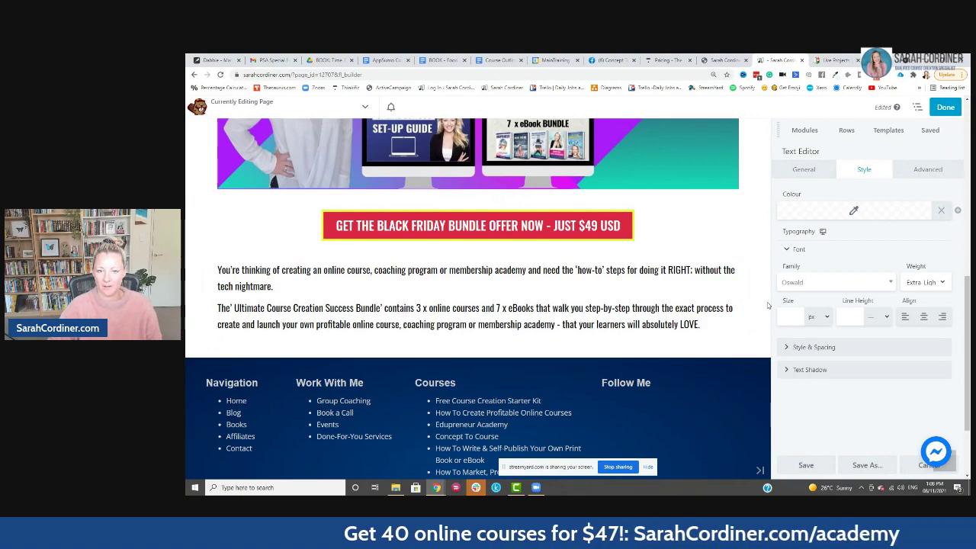
# Open the text module below the main headline and check its font family and weight
pyautogui.scroll(10, 676, 279)
pyautogui.scroll(-12, 677, 279)
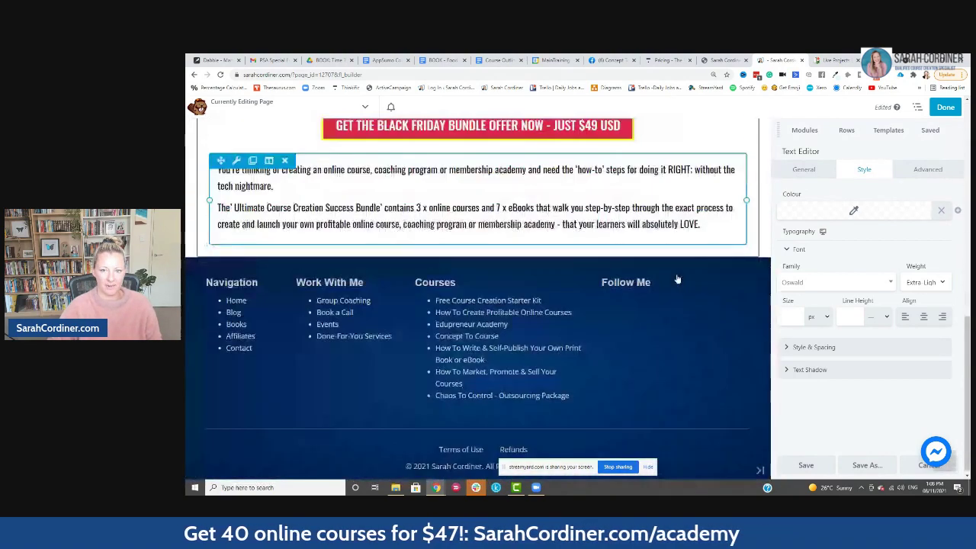
pyautogui.scroll(15, 634, 220)
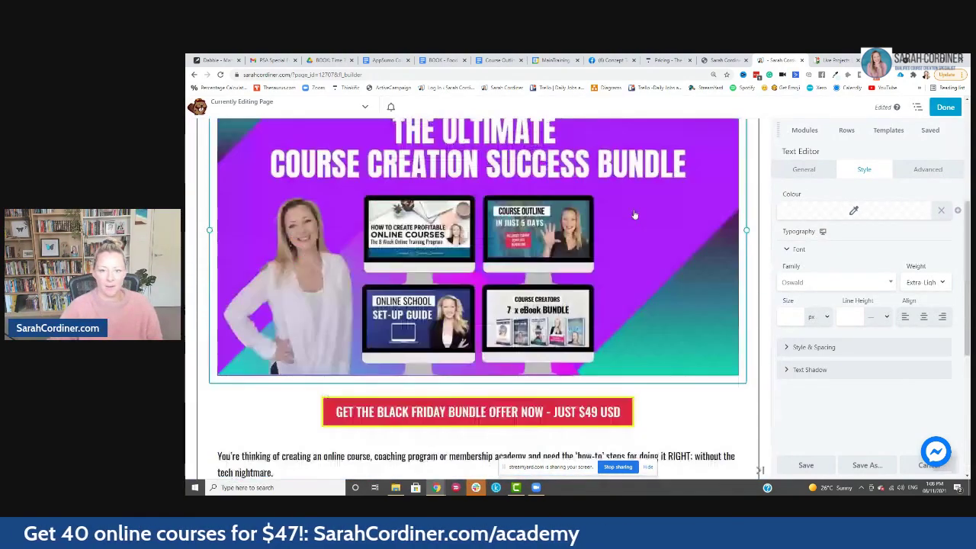
pyautogui.click(542, 293)
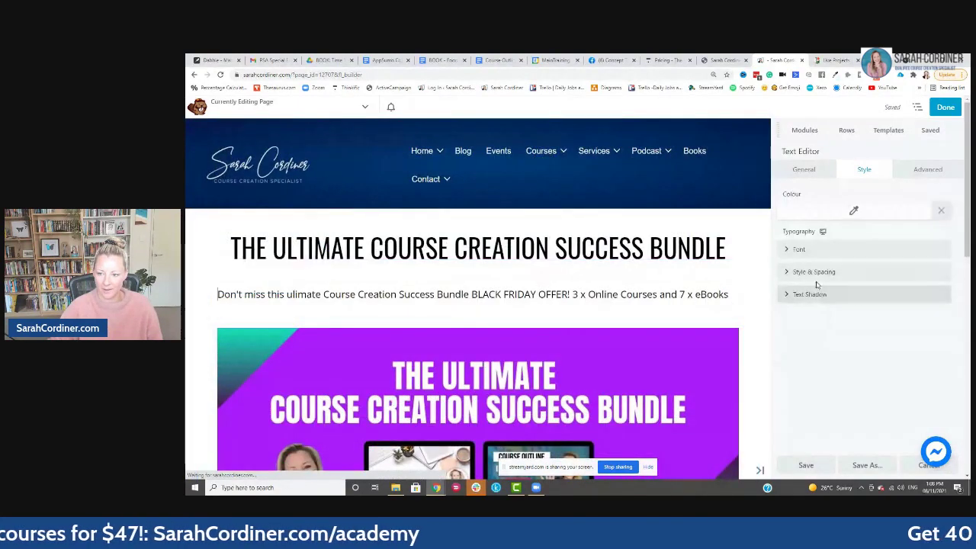
pyautogui.click(796, 250)
pyautogui.scroll(-10, 801, 284)
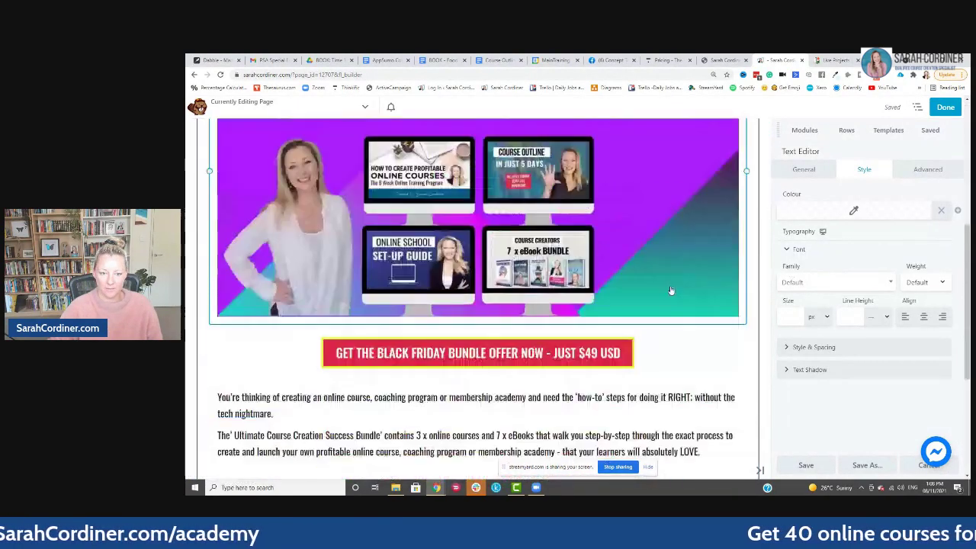
# Set the font family of the text module below the offer button to Default
pyautogui.scroll(5, 833, 281)
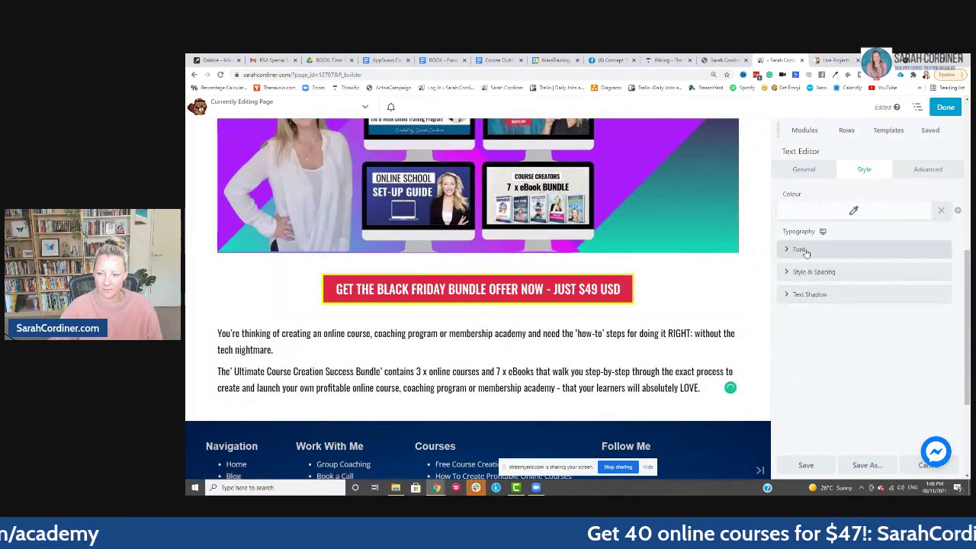
pyautogui.click(797, 250)
pyautogui.click(808, 279)
pyautogui.press('Up')
pyautogui.press('Up')
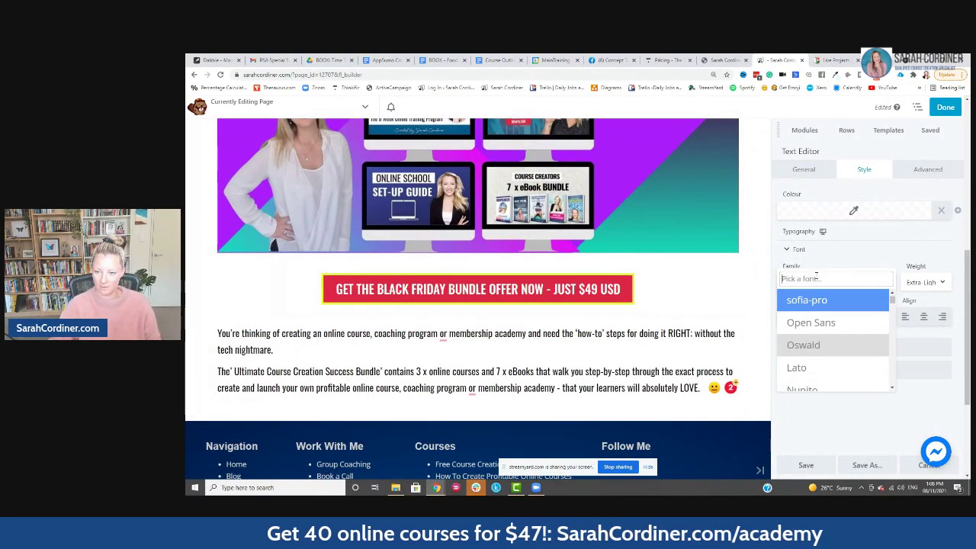
pyautogui.press('Up')
pyautogui.press('Up')
pyautogui.click(814, 299)
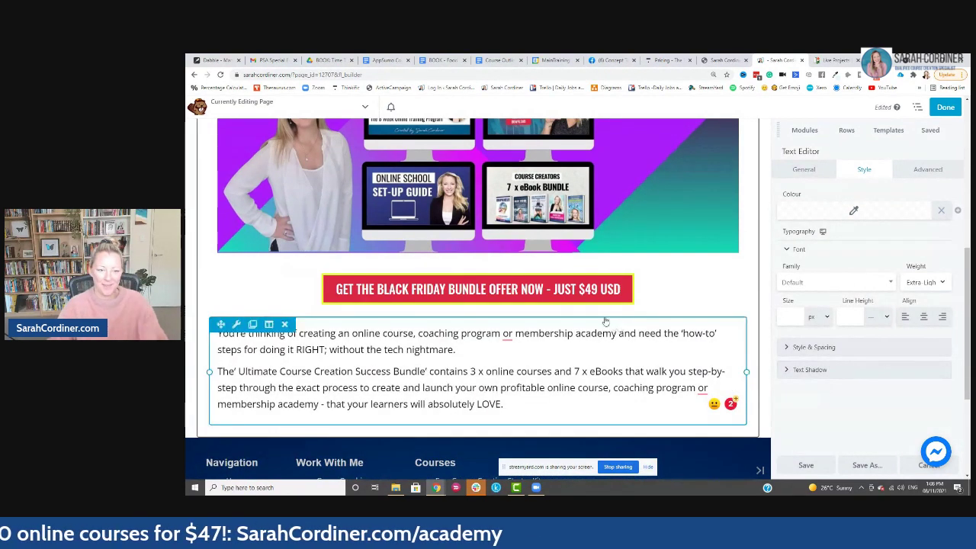
# Switch to the offer copy document in Google Docs, copy the line "What You Get in The Ultimate Course Creation Success Bundle:", and enlarge the page
pyautogui.scroll(-3, 472, 335)
pyautogui.click(389, 60)
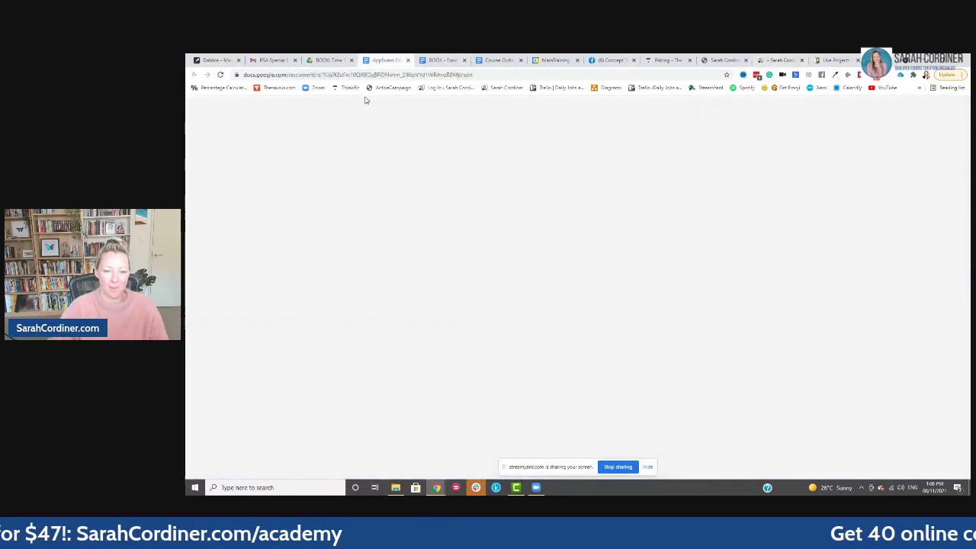
pyautogui.moveTo(420, 202); pyautogui.dragTo(617, 201)
pyautogui.hotkey('ctrl', 'c')
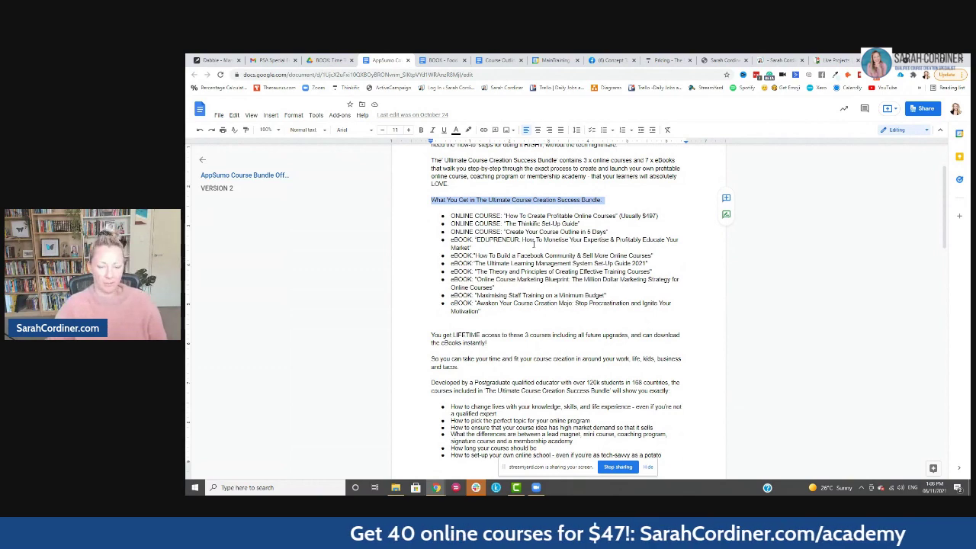
pyautogui.hotkey('ctrl', '+')
pyautogui.hotkey('ctrl', '+')
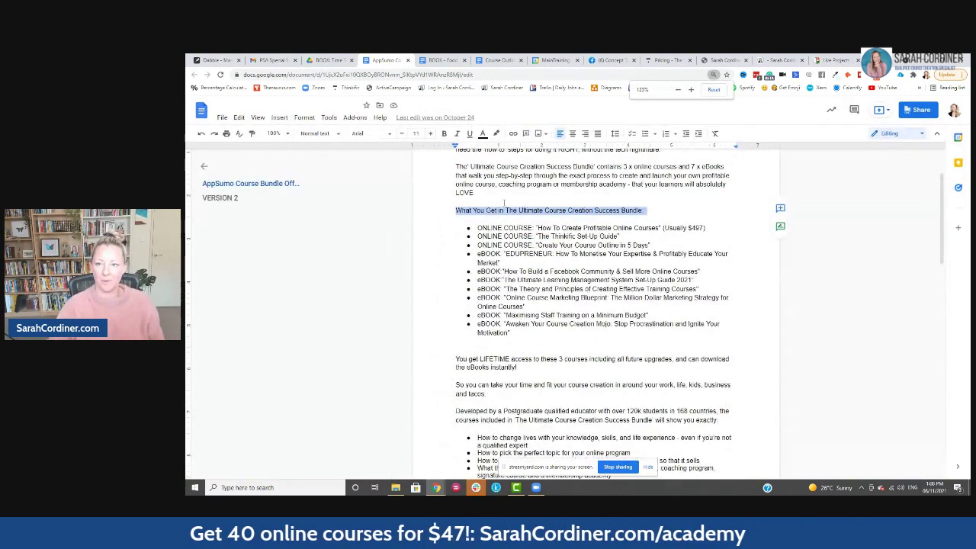
# Return to the page builder, add a Heading module below the introductory text with the copied line, and save it
pyautogui.click(777, 60)
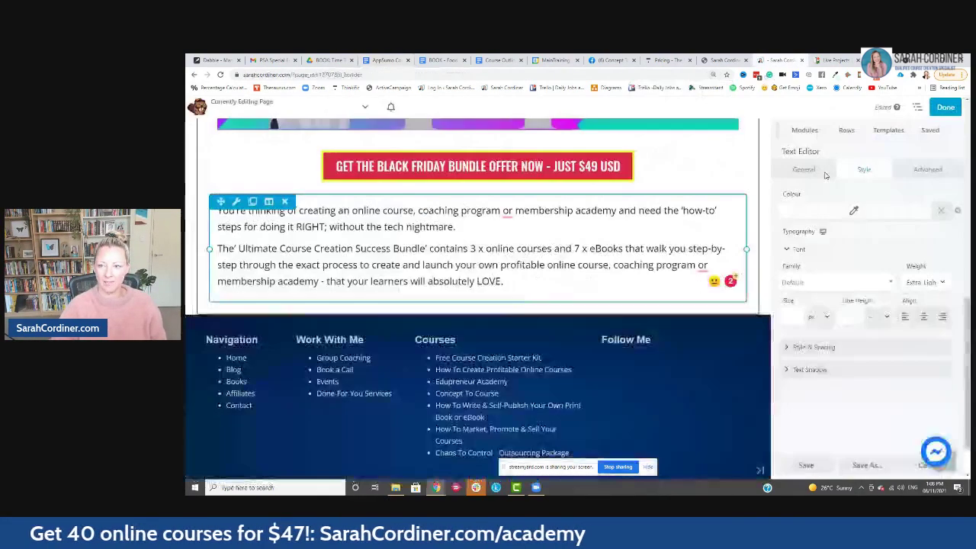
pyautogui.click(814, 168)
pyautogui.click(813, 134)
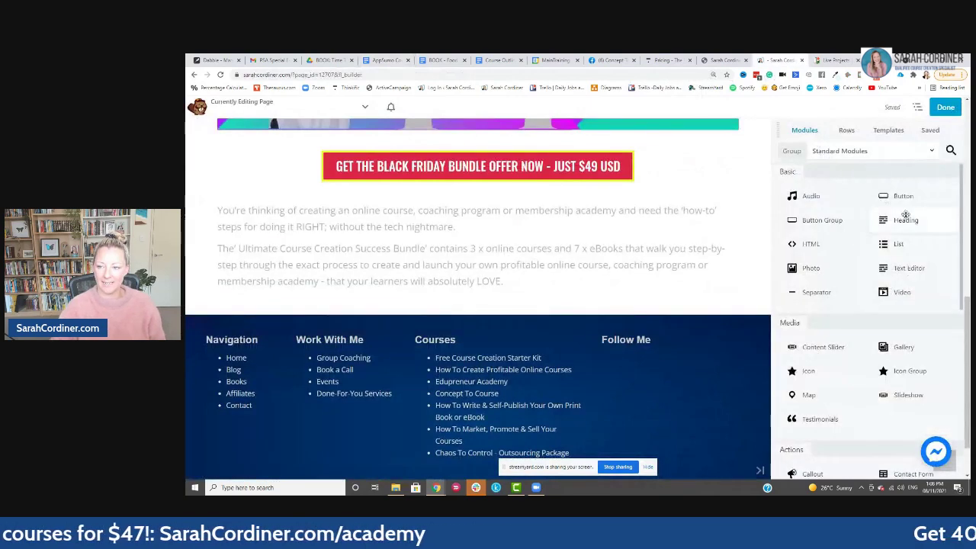
pyautogui.moveTo(911, 220); pyautogui.dragTo(489, 255)
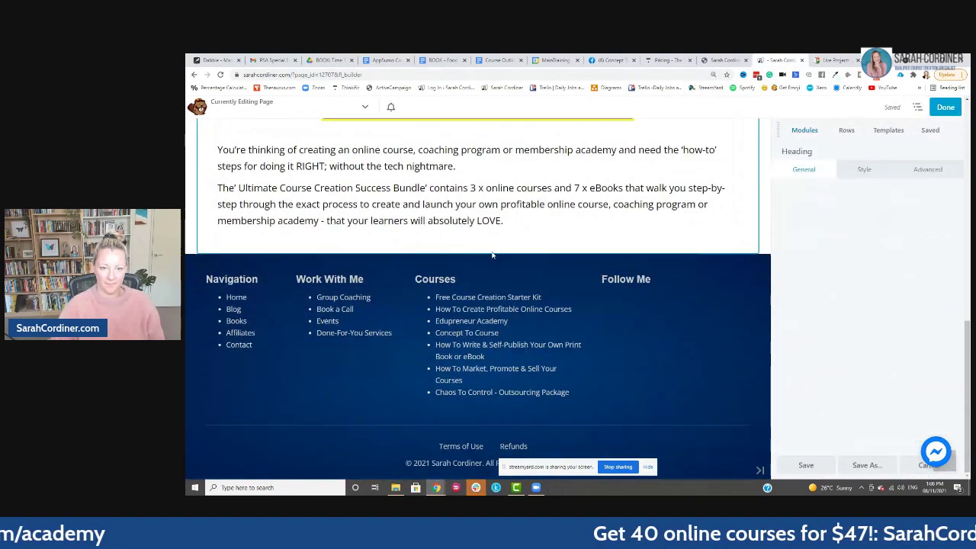
pyautogui.hotkey('ctrl', 'v')
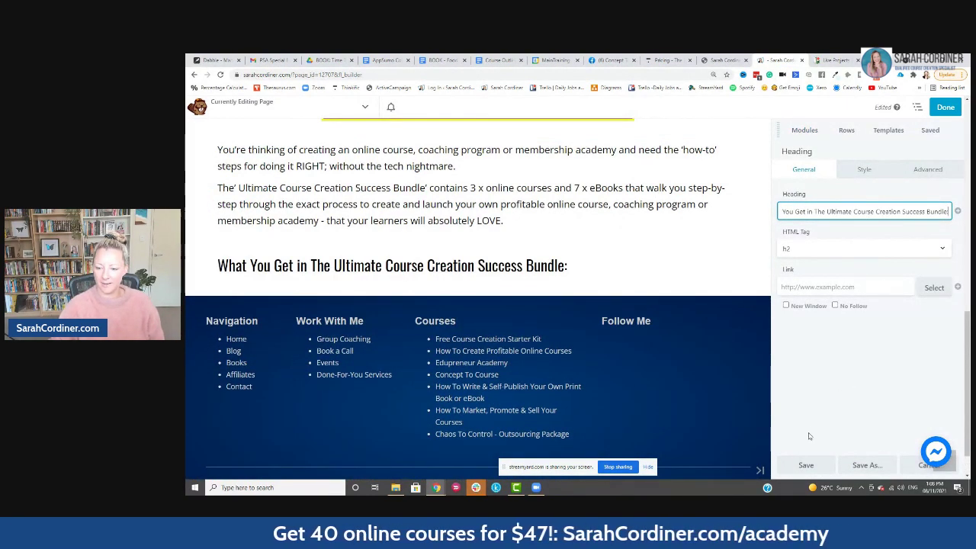
pyautogui.click(807, 464)
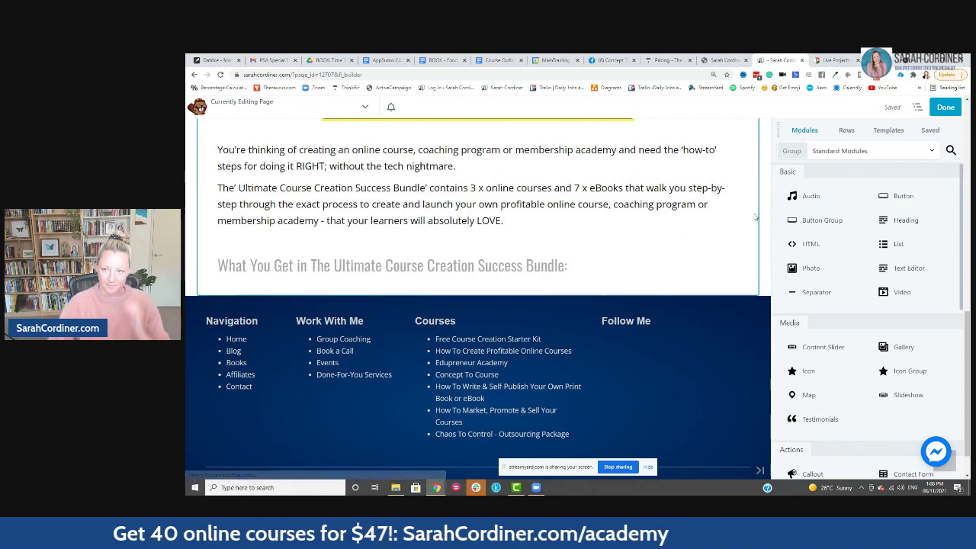
# Check the contents list in the offer document, find the List module by searching for "LIS", and place it below the new heading
pyautogui.click(385, 60)
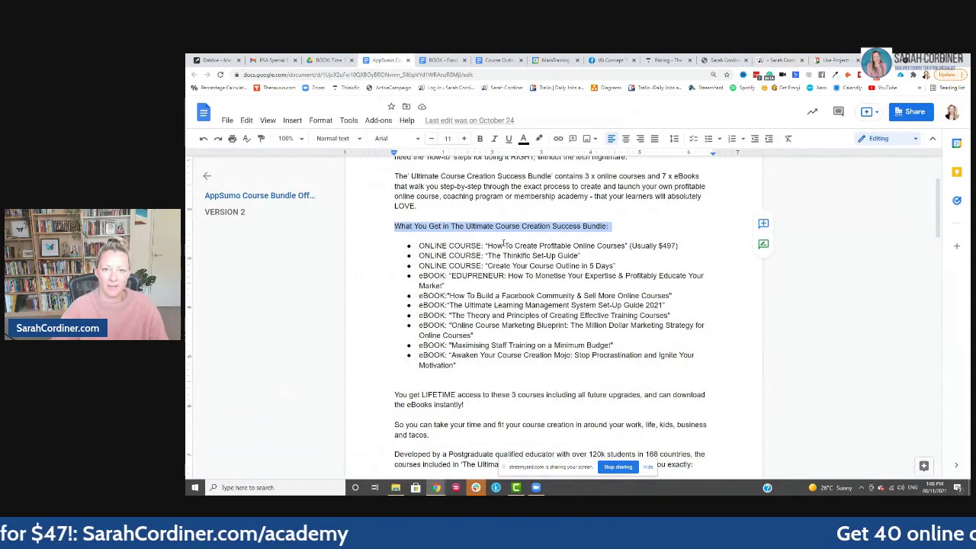
pyautogui.click(777, 59)
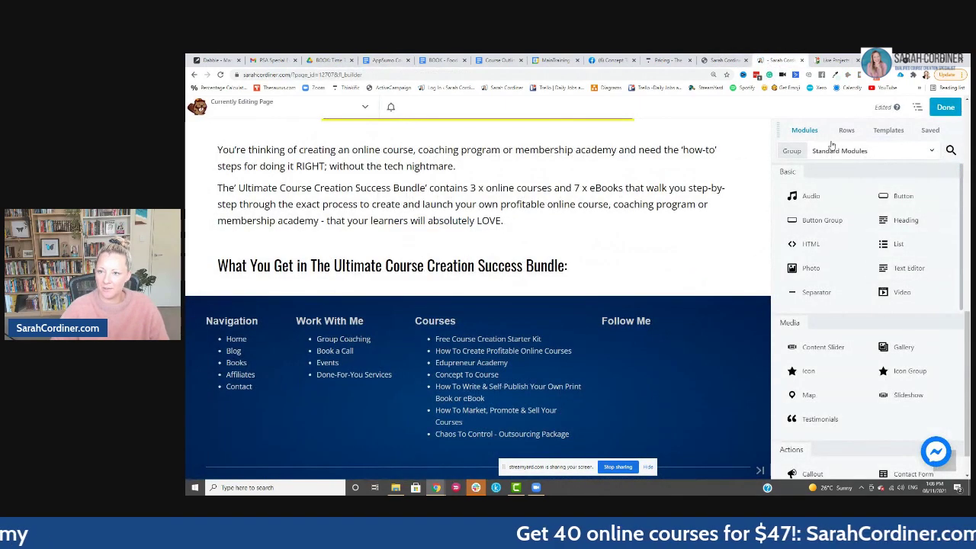
pyautogui.click(951, 151)
pyautogui.write('C')
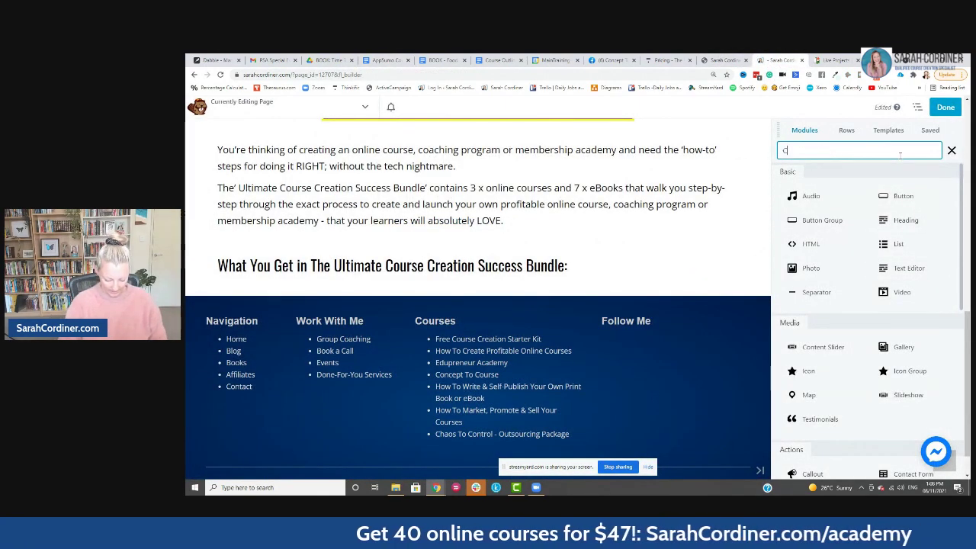
pyautogui.write('HECK')
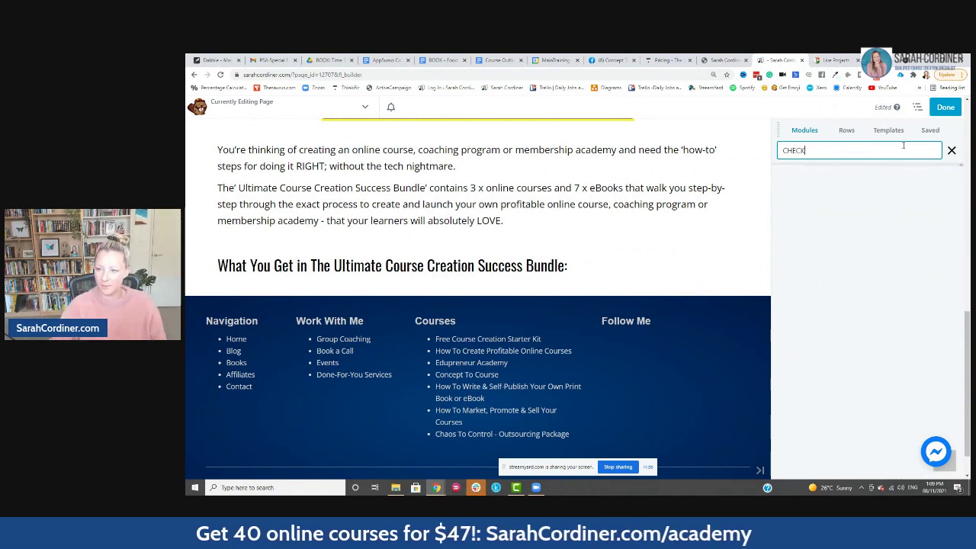
pyautogui.press('BackSpace')
pyautogui.press('BackSpace')
pyautogui.press('BackSpace')
pyautogui.press('BackSpace')
pyautogui.write('LIS')
pyautogui.moveTo(807, 230); pyautogui.dragTo(453, 244)
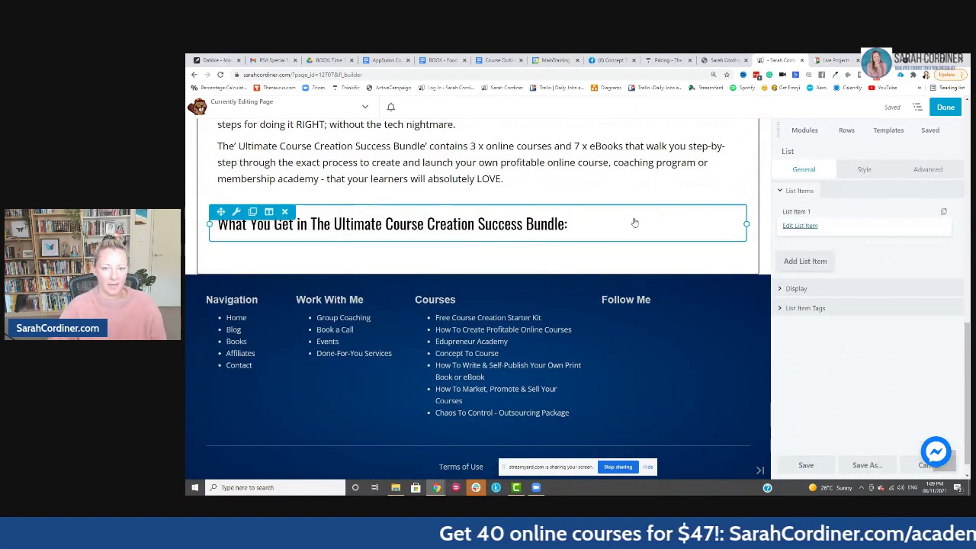
# Open the first list item for editing and assign it the first recently used checkbox icon
pyautogui.click(802, 227)
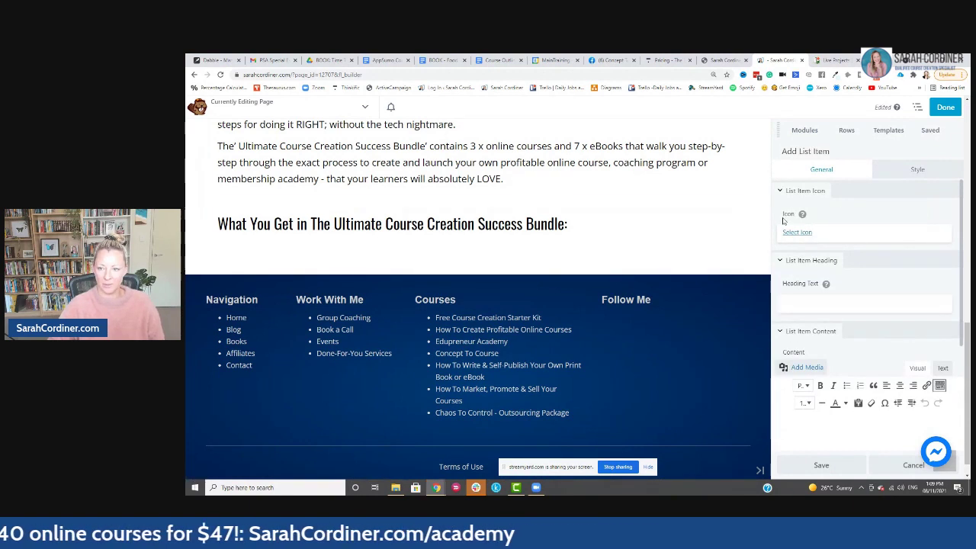
pyautogui.click(797, 232)
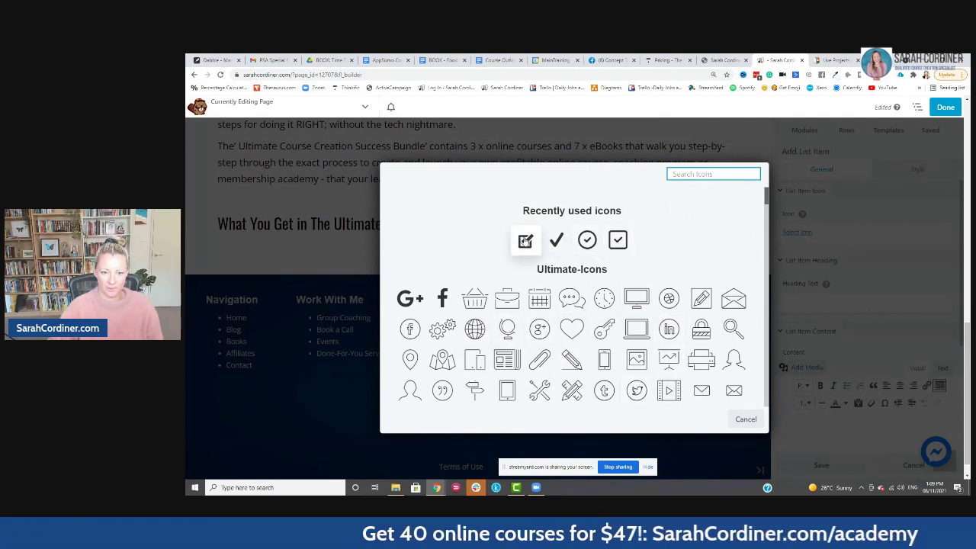
pyautogui.click(526, 241)
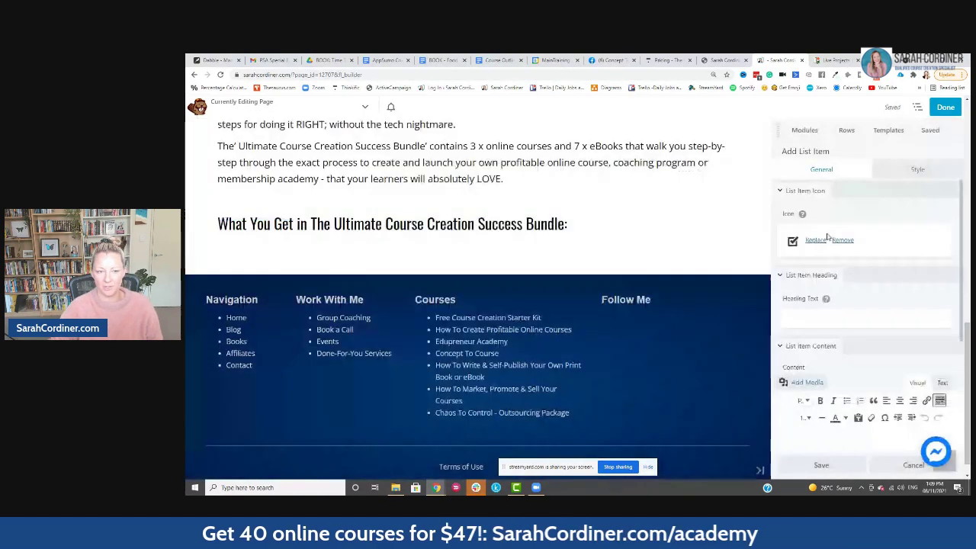
pyautogui.scroll(-2, 815, 305)
pyautogui.scroll(2, 822, 271)
pyautogui.click(823, 311)
pyautogui.scroll(-3, 839, 322)
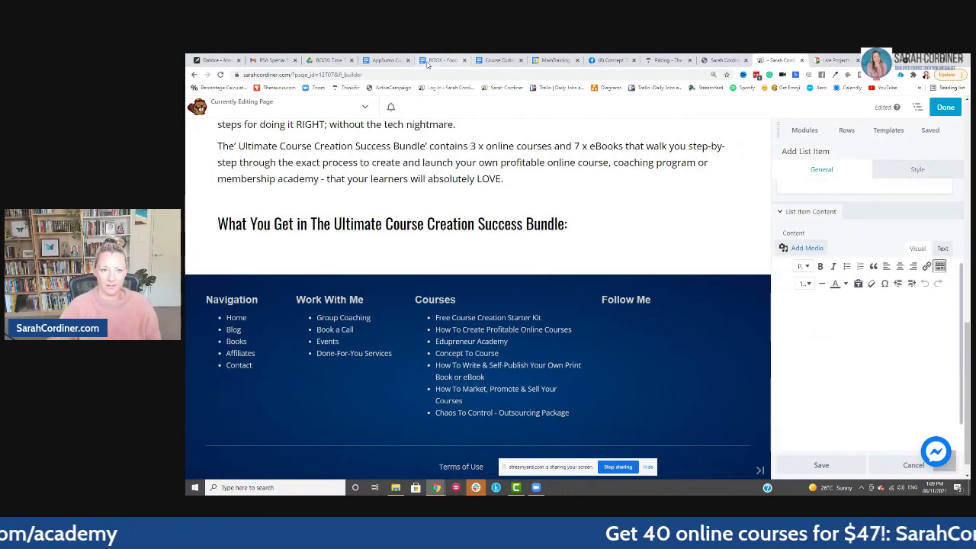
# Copy "ONLINE COURSE: "How To Create Profitable Online Courses" (Usually $497)" from the offer document into the list item's content and save it
pyautogui.click(385, 59)
pyautogui.moveTo(678, 246); pyautogui.dragTo(435, 245)
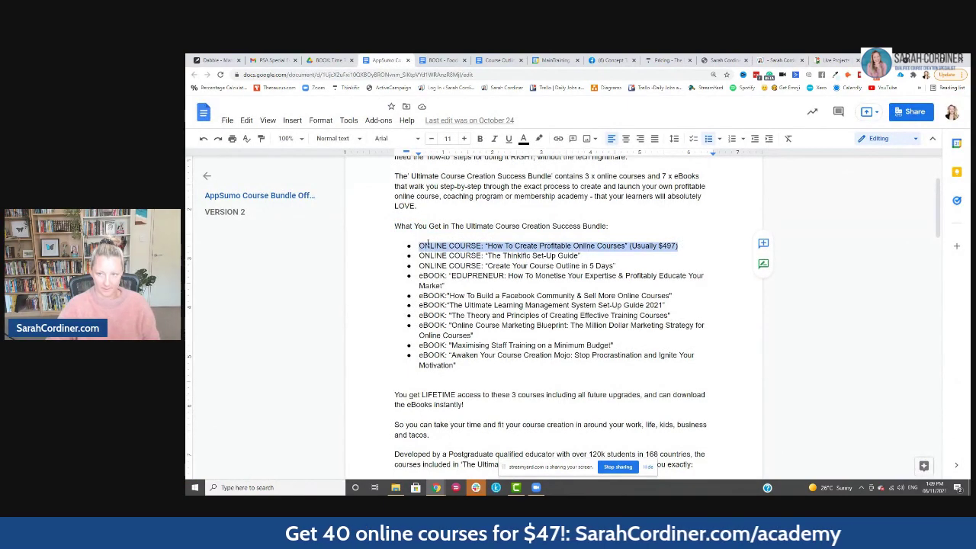
pyautogui.click(777, 59)
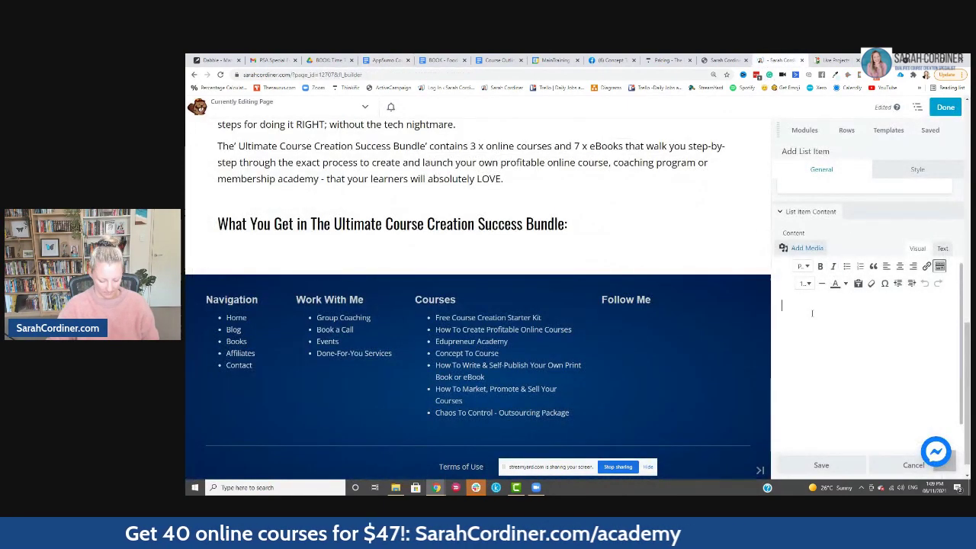
pyautogui.write('ONLINE COURSE: "How To Create Profitable Online Courses" (Usually $497)')
pyautogui.click(820, 464)
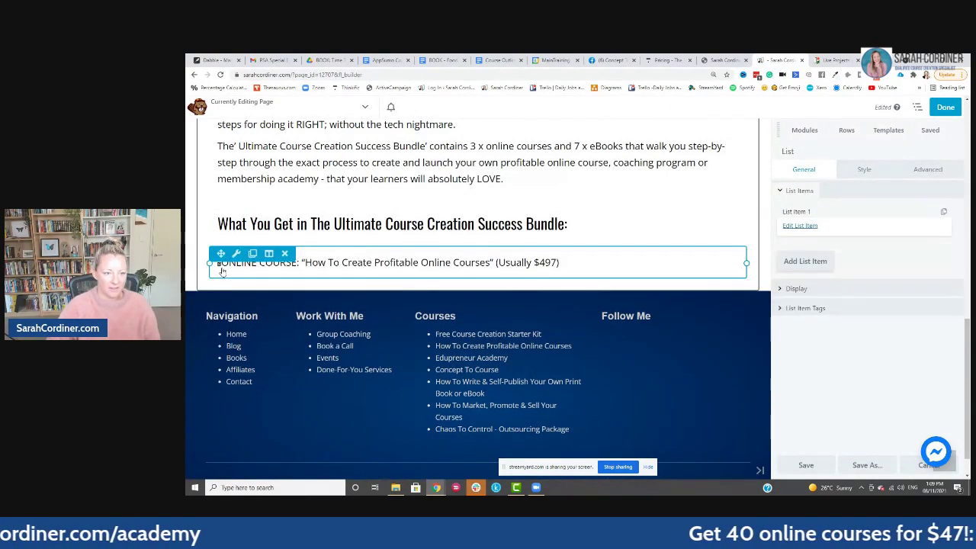
# Reopen the first list item, try the outlined checkbox icon, and replace it with the plain tick
pyautogui.click(799, 226)
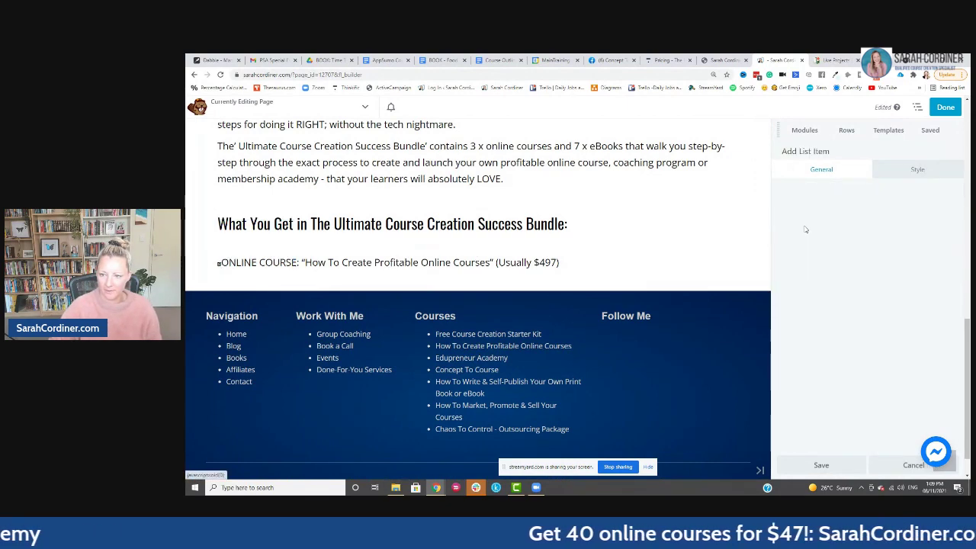
pyautogui.click(812, 241)
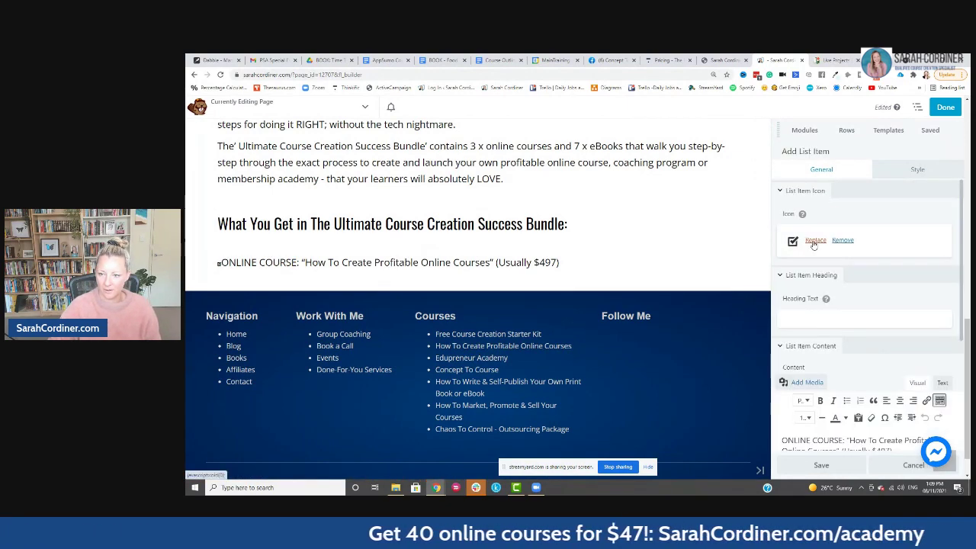
pyautogui.click(618, 240)
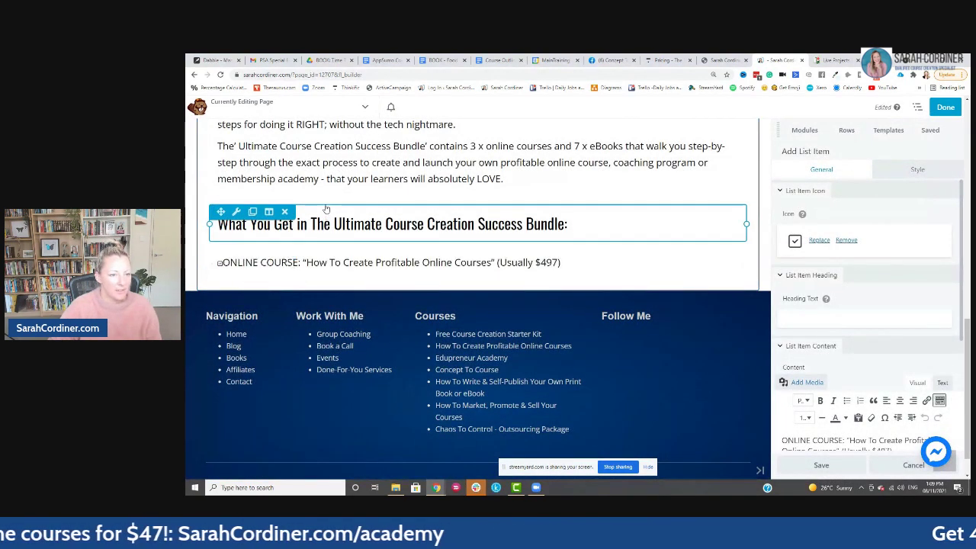
pyautogui.click(817, 241)
pyautogui.click(557, 241)
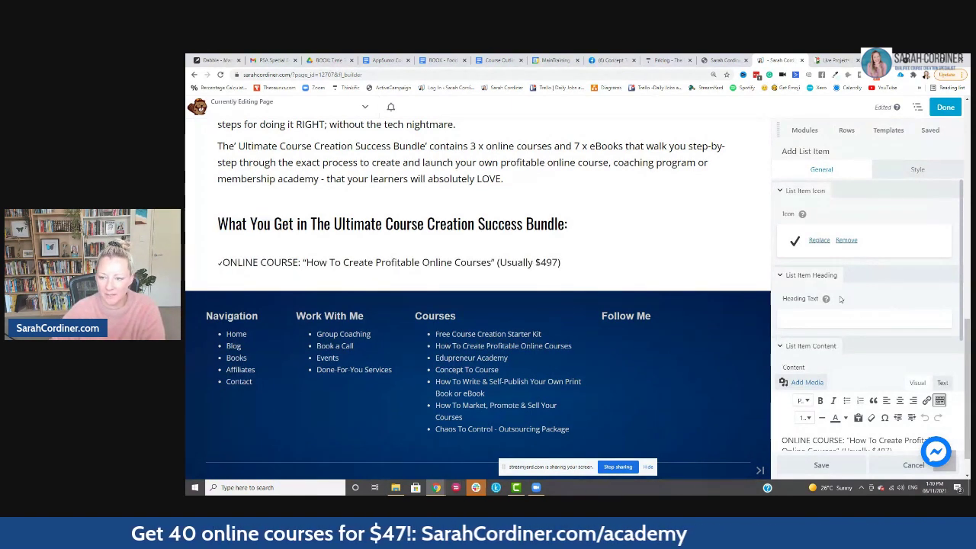
# Set the list item's left padding to 9 px and return to its icon and content settings
pyautogui.click(910, 174)
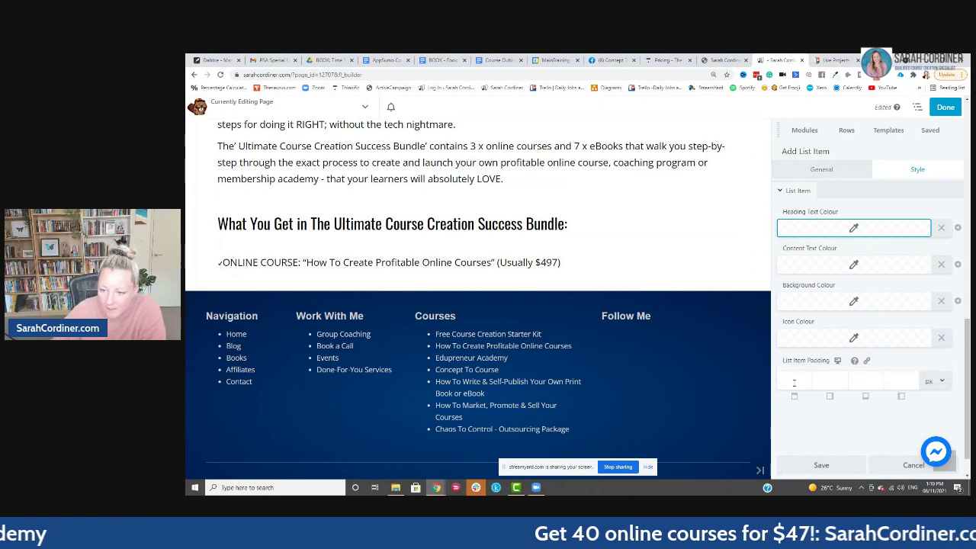
pyautogui.click(899, 379)
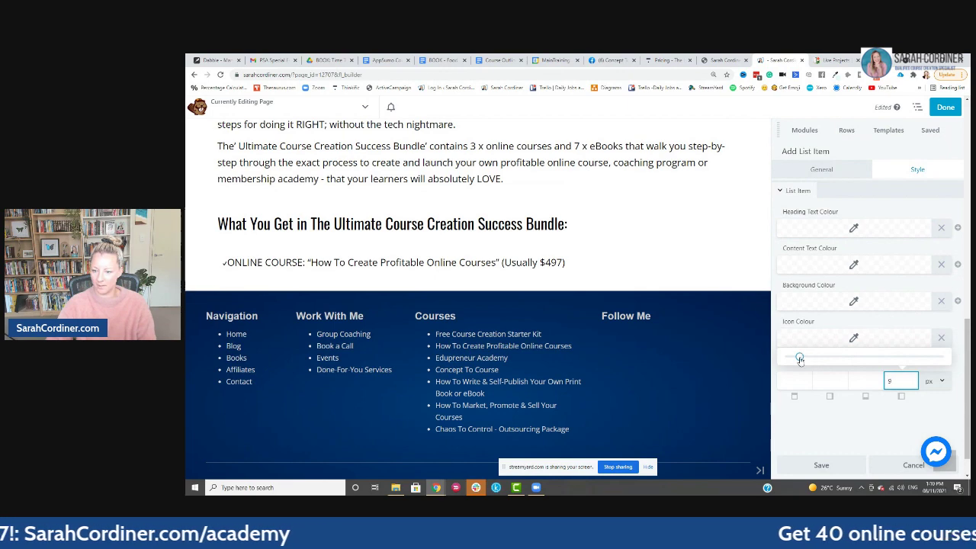
pyautogui.click(857, 173)
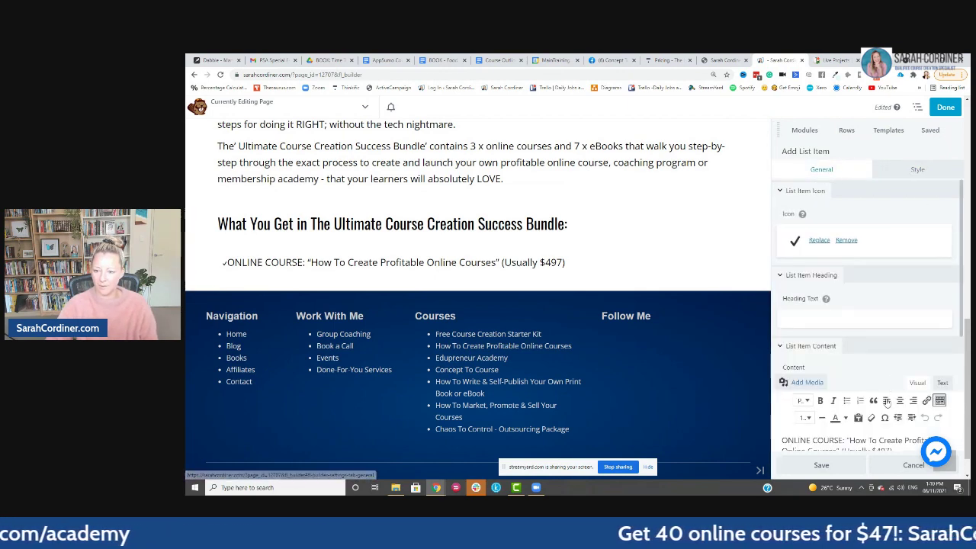
pyautogui.scroll(-3, 845, 331)
pyautogui.scroll(3, 854, 236)
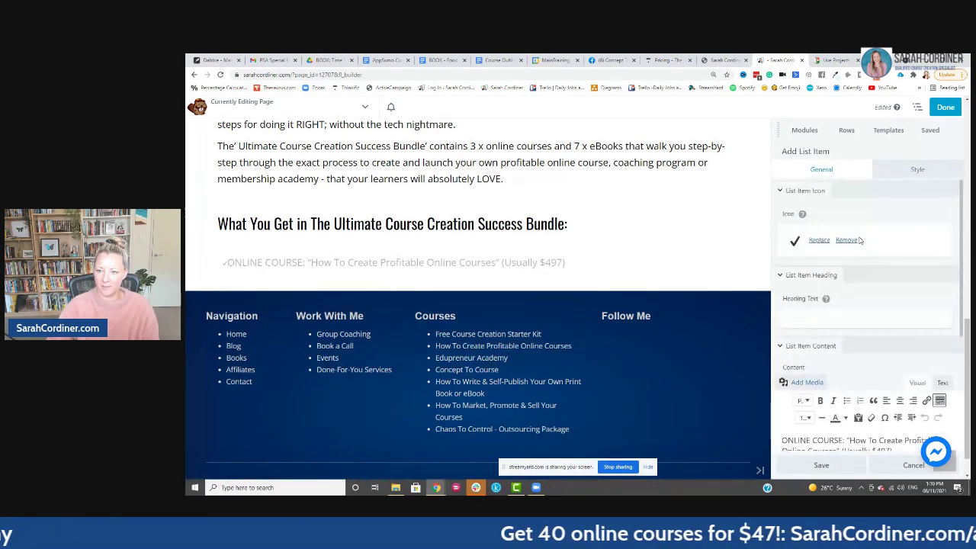
# Collapse the first list item's icon and heading sections, check its content, save the item and add a blank second item
pyautogui.click(790, 193)
pyautogui.click(787, 281)
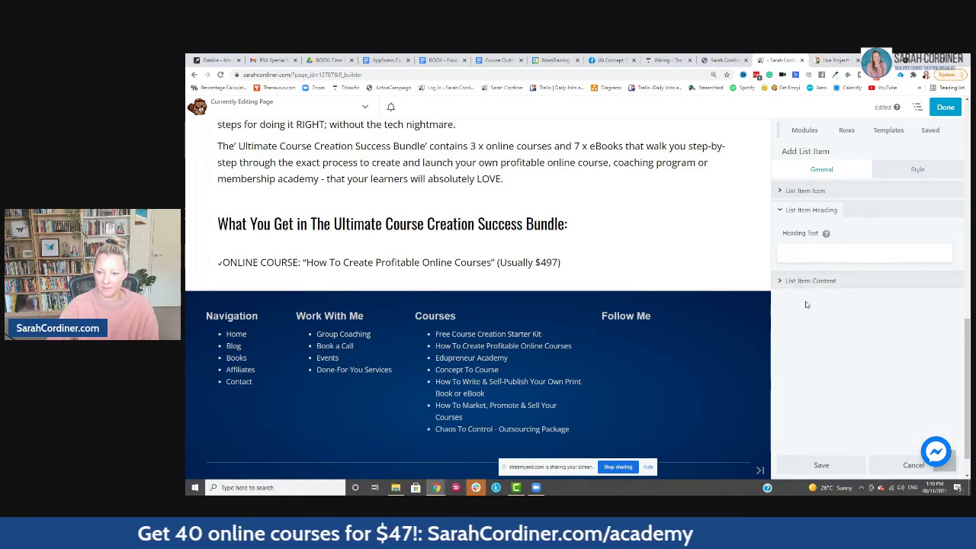
pyautogui.click(787, 281)
pyautogui.scroll(-2, 824, 382)
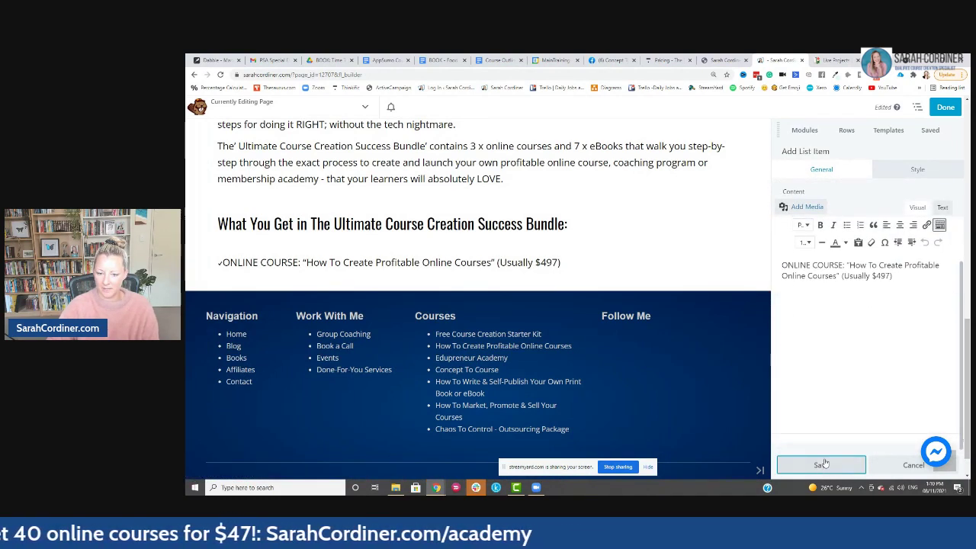
pyautogui.click(821, 465)
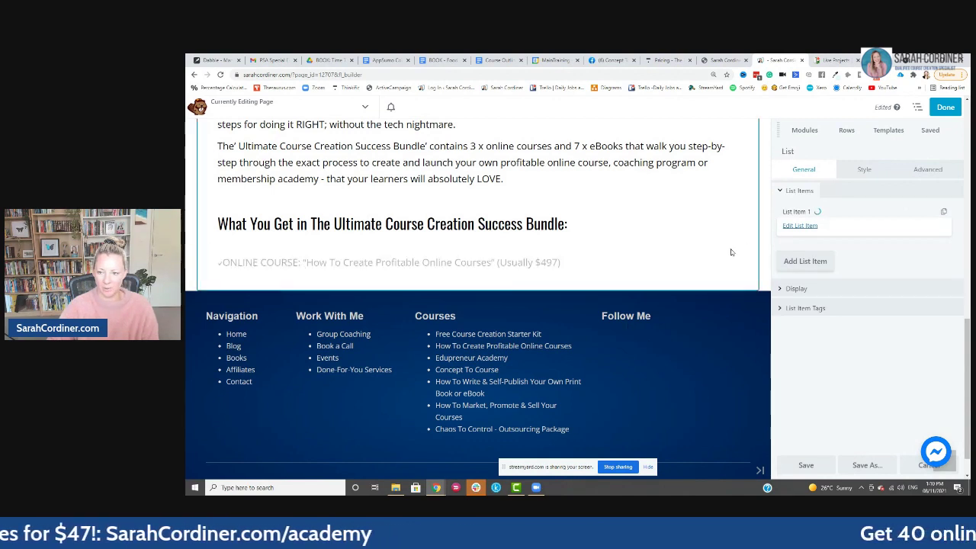
pyautogui.click(806, 260)
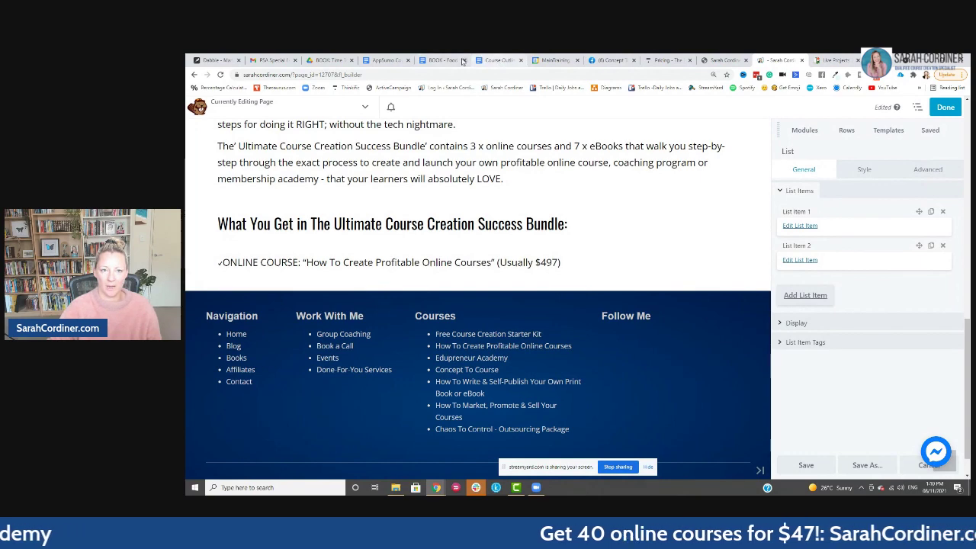
# Arrange the offer document and the page builder in side-by-side browser windows, with the sales page showing in its window
pyautogui.click(500, 60)
pyautogui.click(942, 59)
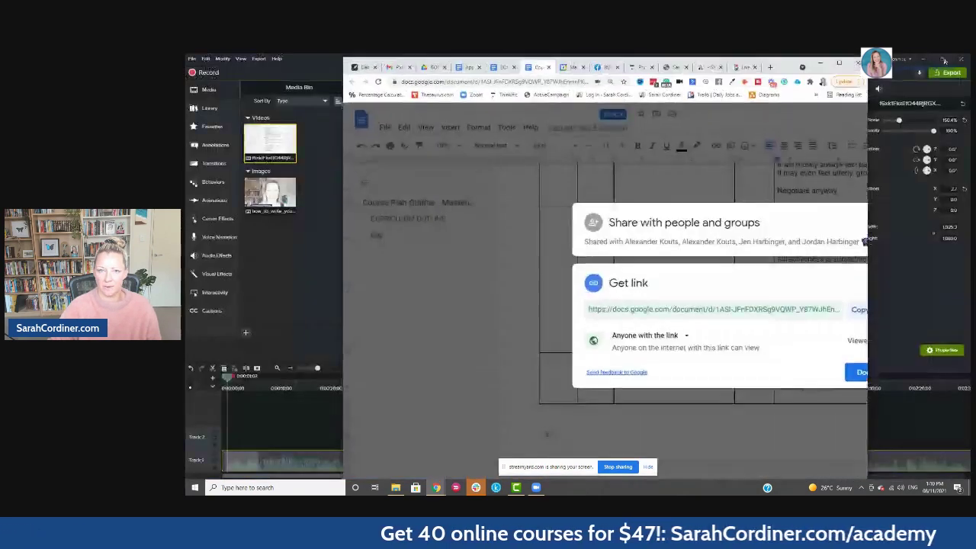
pyautogui.moveTo(787, 66); pyautogui.dragTo(885, 60)
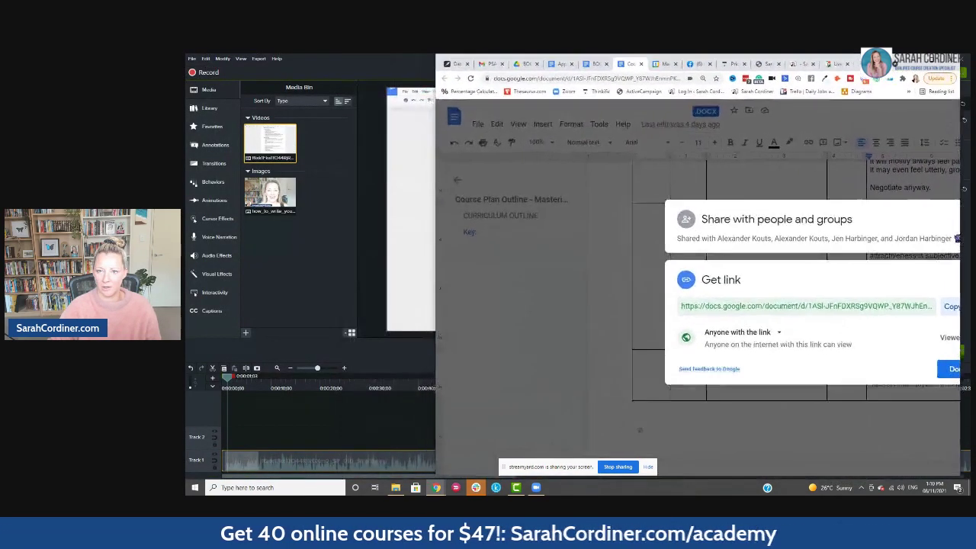
pyautogui.moveTo(436, 147); pyautogui.dragTo(521, 147)
pyautogui.moveTo(406, 75); pyautogui.dragTo(229, 71)
pyautogui.moveTo(610, 185); pyautogui.dragTo(537, 185)
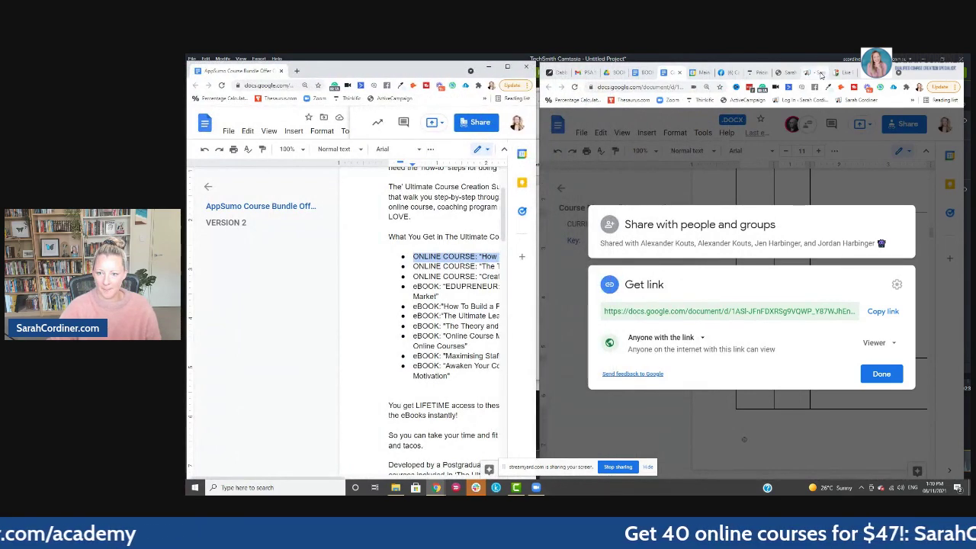
pyautogui.click(820, 73)
# Bring the bundle contents list into view in the offer document and copy its "The Thinkific Set-Up Guide" online course line
pyautogui.moveTo(315, 479); pyautogui.dragTo(363, 478)
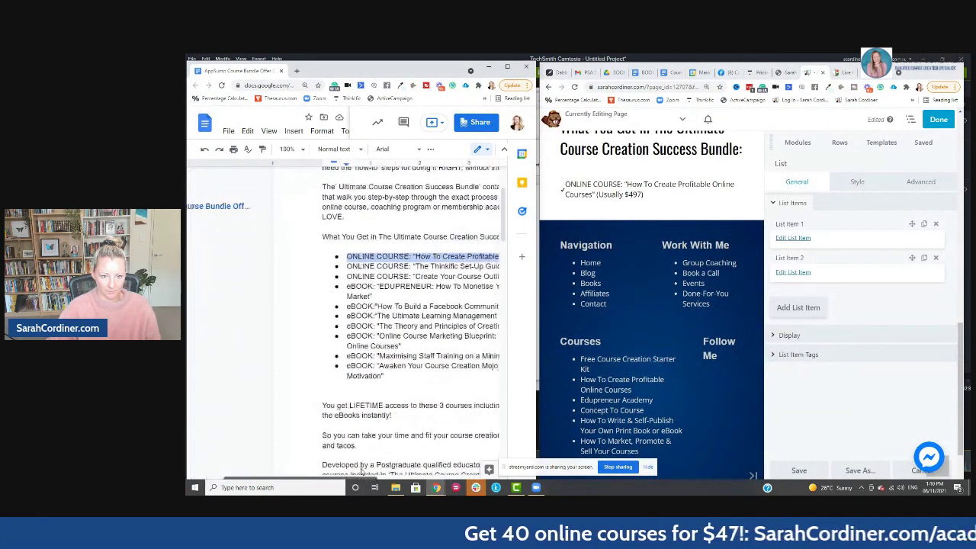
pyautogui.hscroll(-3, 363, 473)
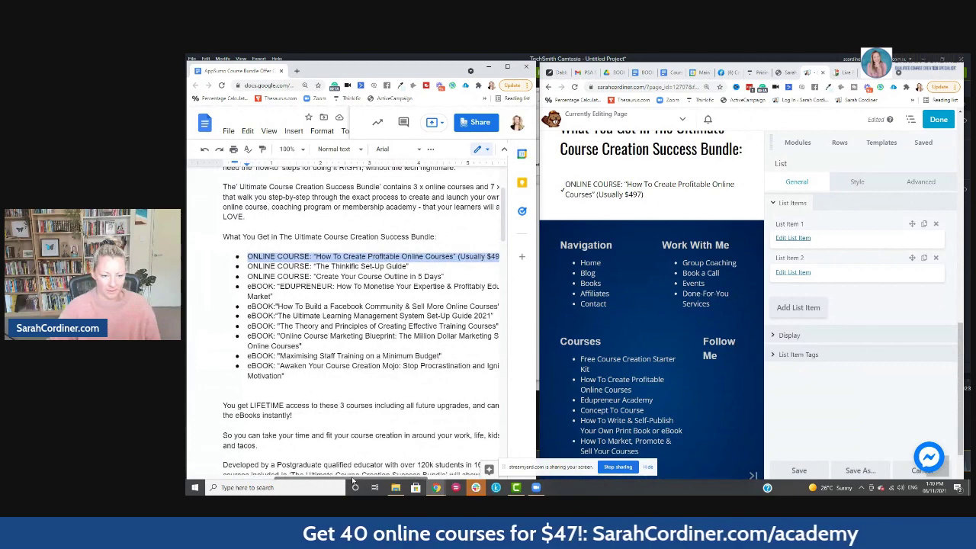
pyautogui.hscroll(1, 353, 479)
pyautogui.click(395, 266)
pyautogui.hotkey('ctrl', 'shift', 'Left')
pyautogui.hotkey('ctrl', 'shift', 'Left')
pyautogui.hotkey('ctrl', 'shift', 'Left')
pyautogui.hotkey('ctrl', 'shift', 'Left')
pyautogui.press('Left')
pyautogui.moveTo(391, 266); pyautogui.dragTo(234, 266)
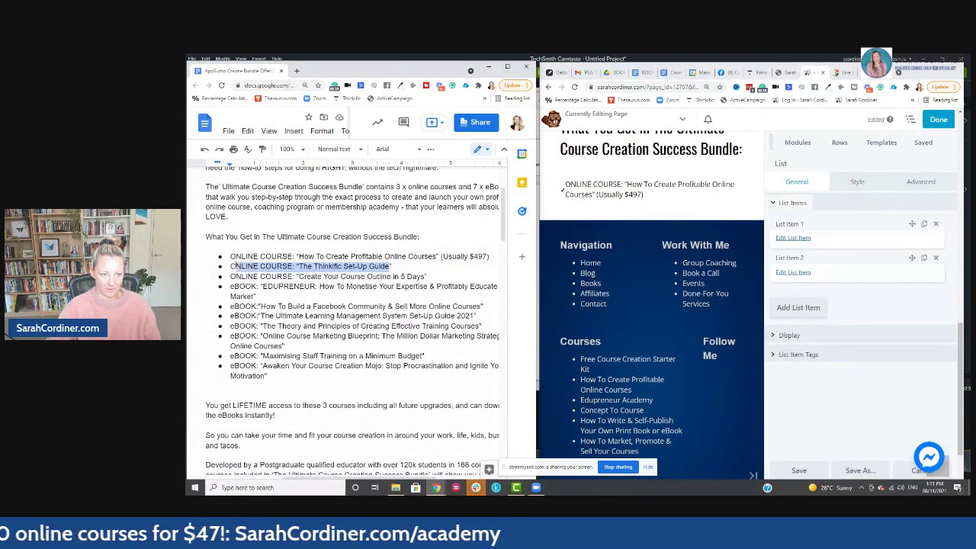
# Open the blank second list item, cancel its settings and delete the item from the list
pyautogui.click(793, 273)
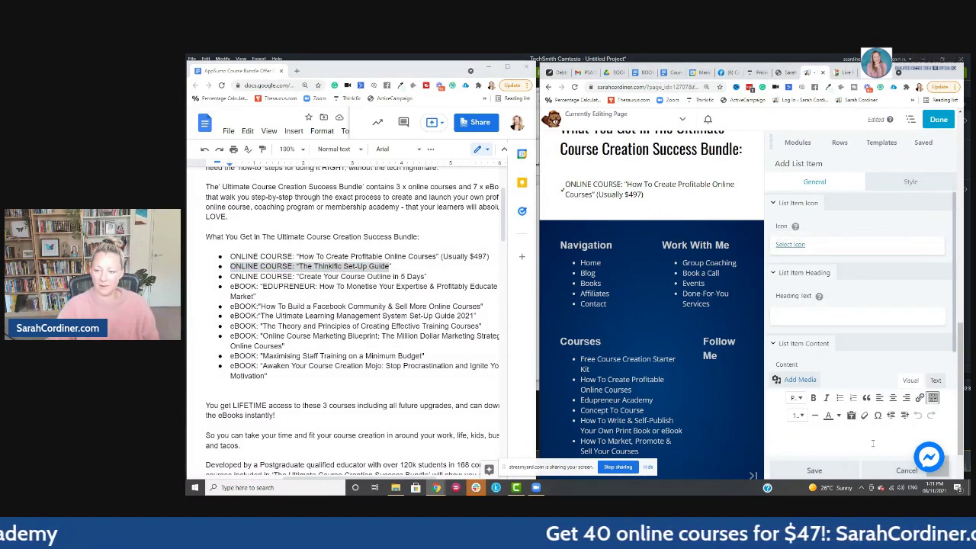
pyautogui.click(906, 470)
pyautogui.click(935, 258)
pyautogui.click(791, 133)
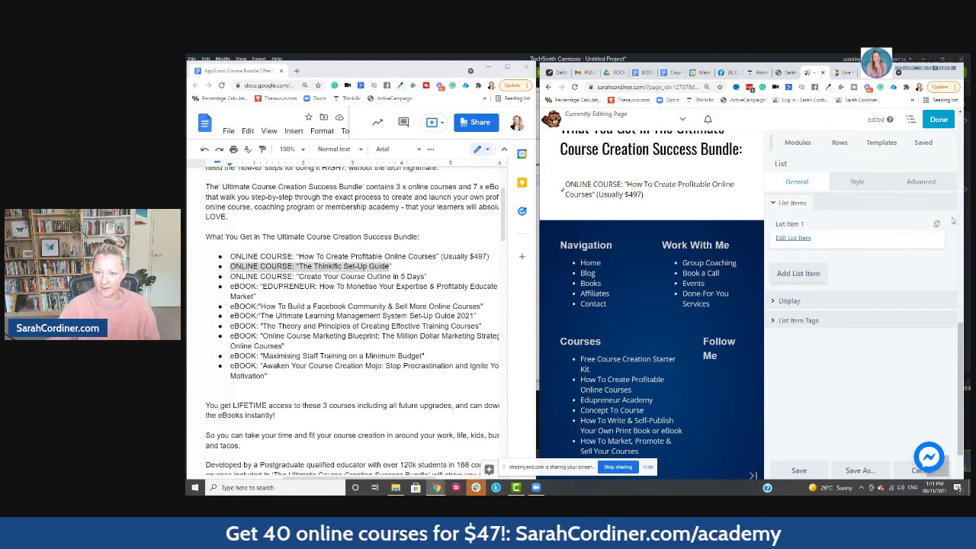
# Duplicate the first list item, replace the copy's content with "ONLINE COURSE: "The Thinkific Set-Up Guide" and save it
pyautogui.click(937, 225)
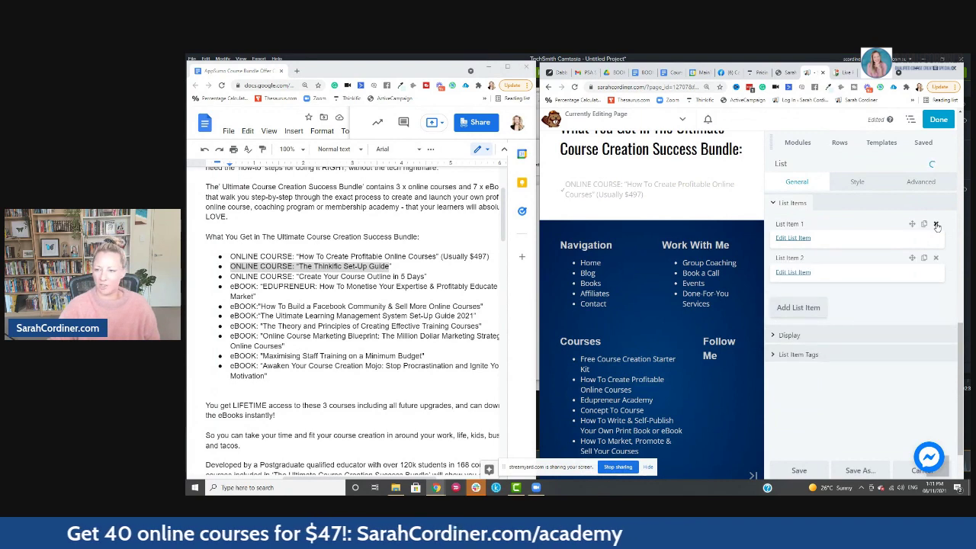
pyautogui.click(802, 275)
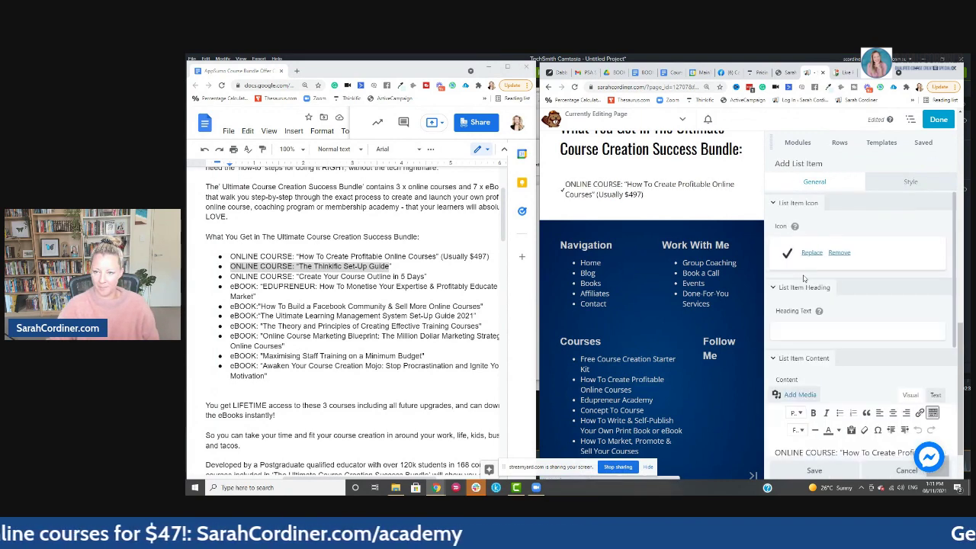
pyautogui.moveTo(886, 299); pyautogui.dragTo(762, 288)
pyautogui.write('ONLINE COURSE: "The Thinkific Set-Up Guide"')
pyautogui.click(821, 474)
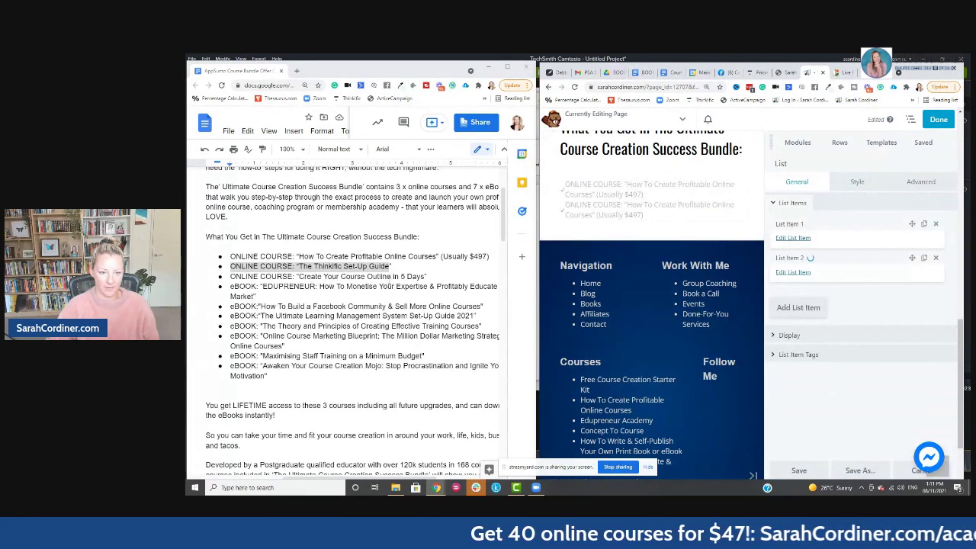
# Duplicate the second list item and replace the copy's content with the document line "ONLINE COURSE: "Create Your Course Outline in 5 Days", saving it
pyautogui.moveTo(426, 276); pyautogui.dragTo(233, 276)
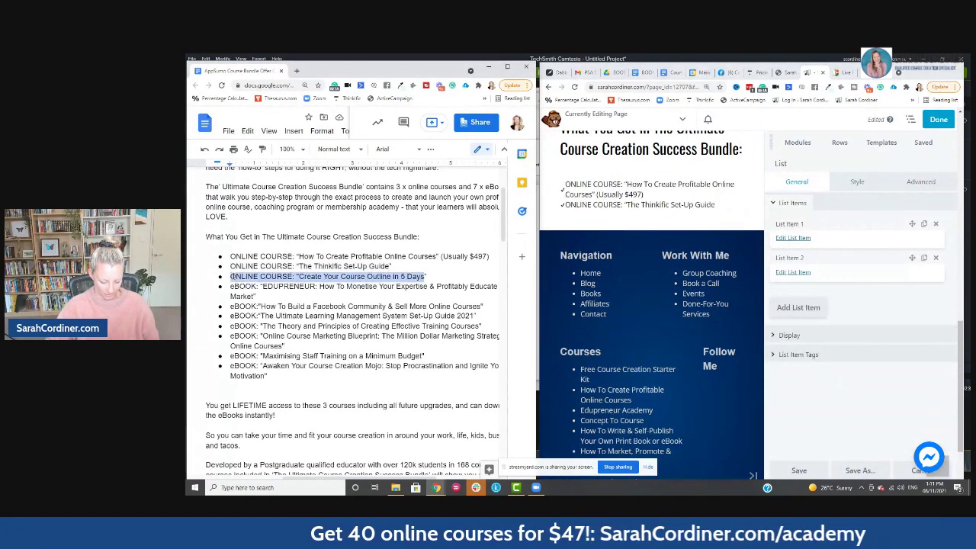
pyautogui.click(924, 259)
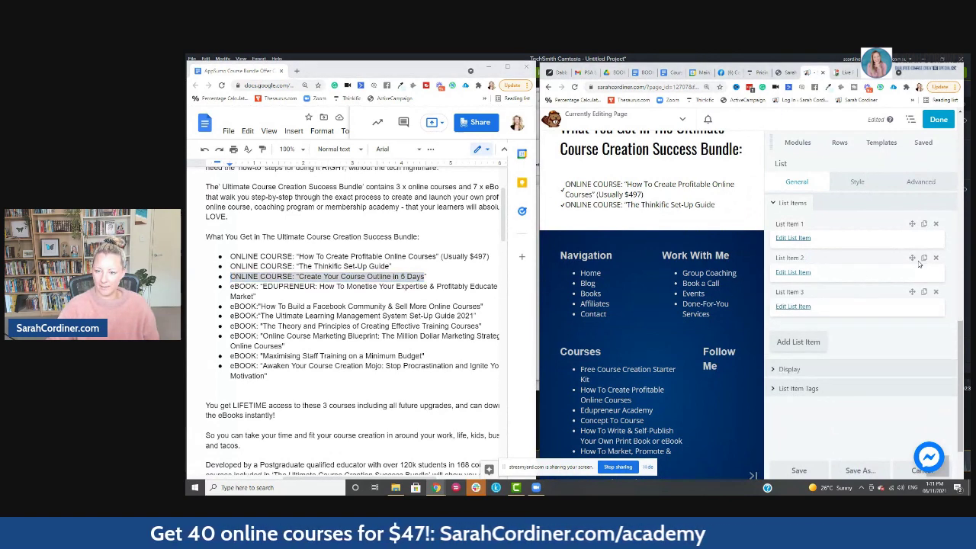
pyautogui.click(807, 307)
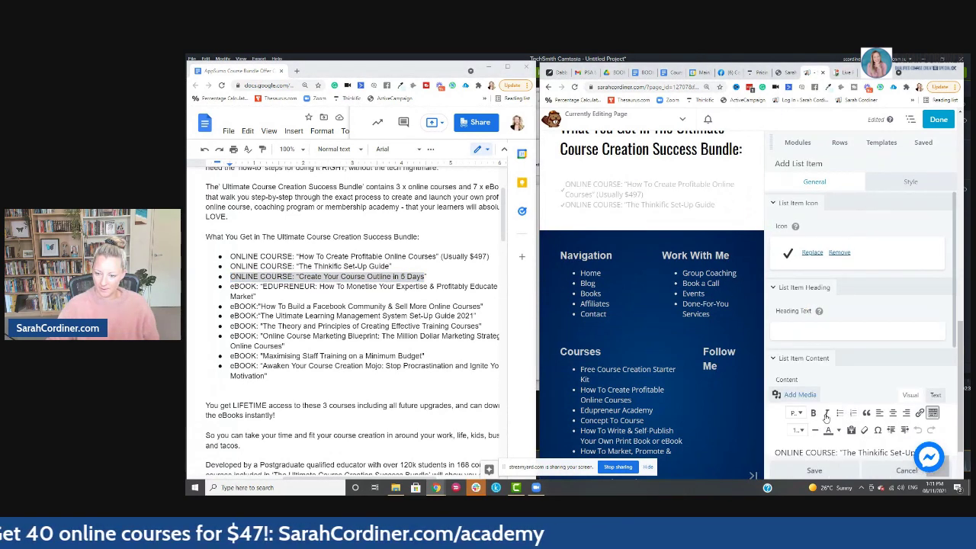
pyautogui.scroll(-2, 846, 388)
pyautogui.moveTo(938, 370); pyautogui.dragTo(773, 370)
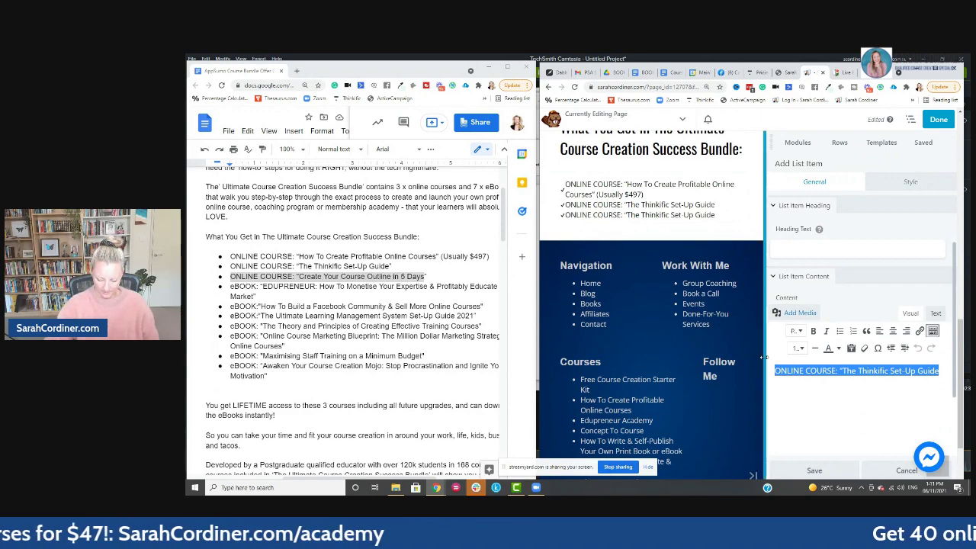
pyautogui.write('ONLINE COURSE: "Create Your Course Outline in 5 Days')
pyautogui.click(822, 471)
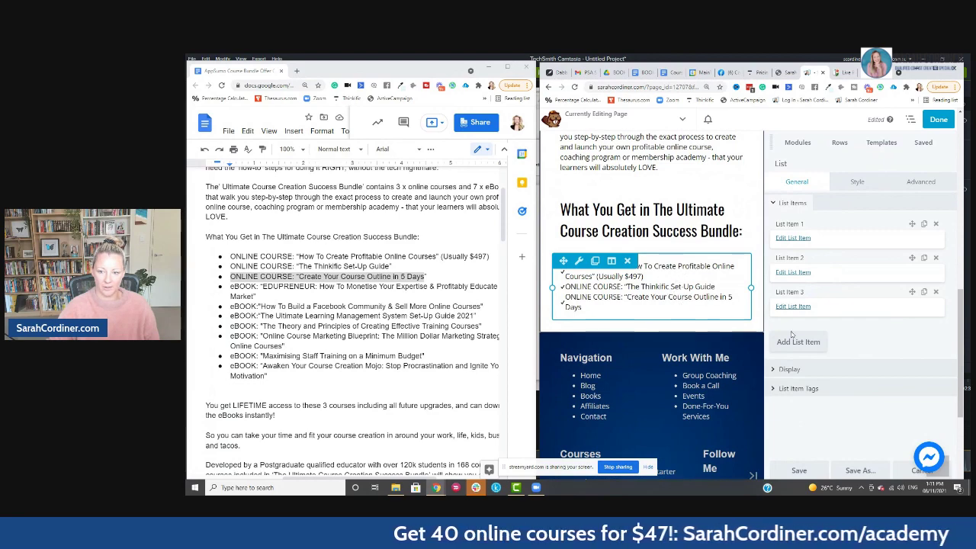
# Duplicate list item 3 and replace the copy's content with "eBOOK: "EDUPRENEUR: How To Monetise Your Expertise & Profitably Educate Your Market"" from the document, saving it
pyautogui.click(923, 292)
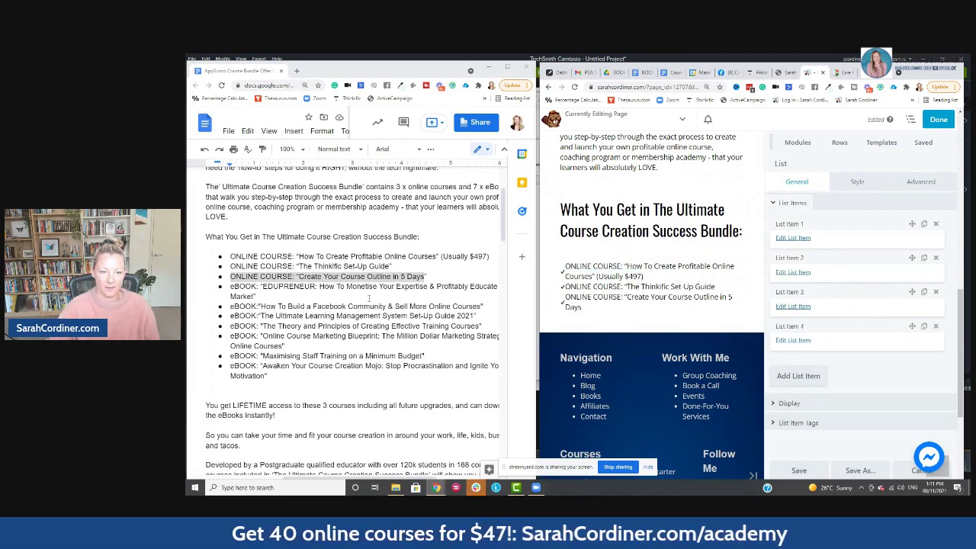
pyautogui.moveTo(241, 296); pyautogui.dragTo(215, 287)
pyautogui.hotkey('ctrl', 'c')
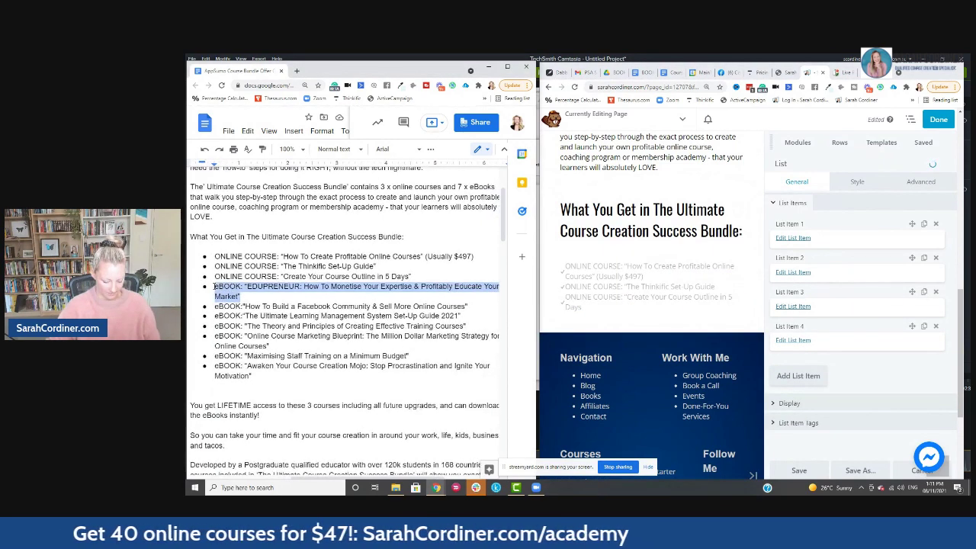
pyautogui.click(793, 340)
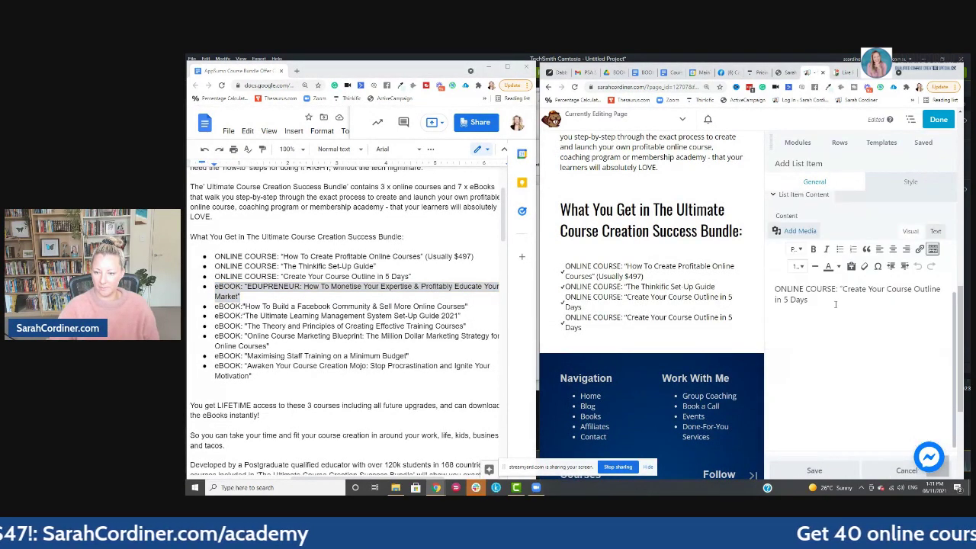
pyautogui.hotkey('ctrl', 'a')
pyautogui.hotkey('ctrl', 'v')
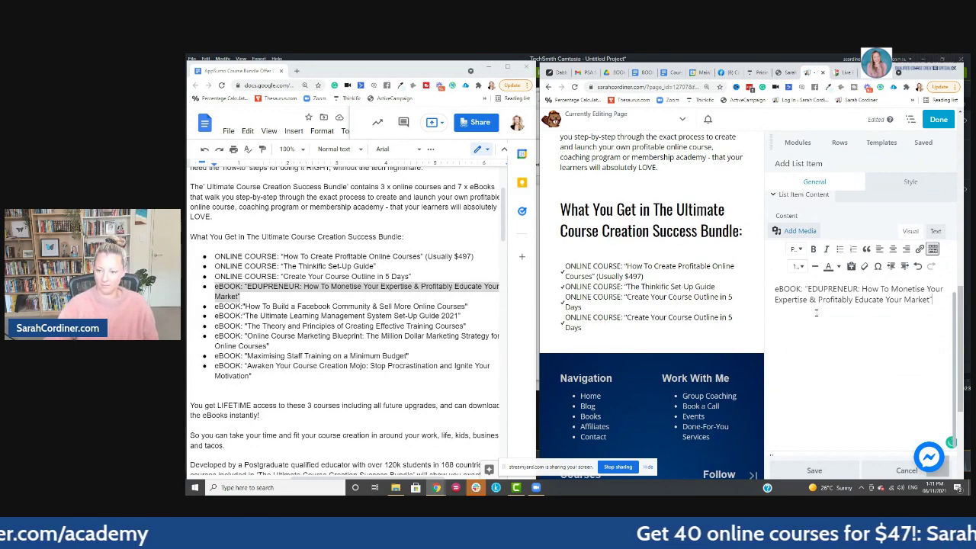
pyautogui.click(815, 470)
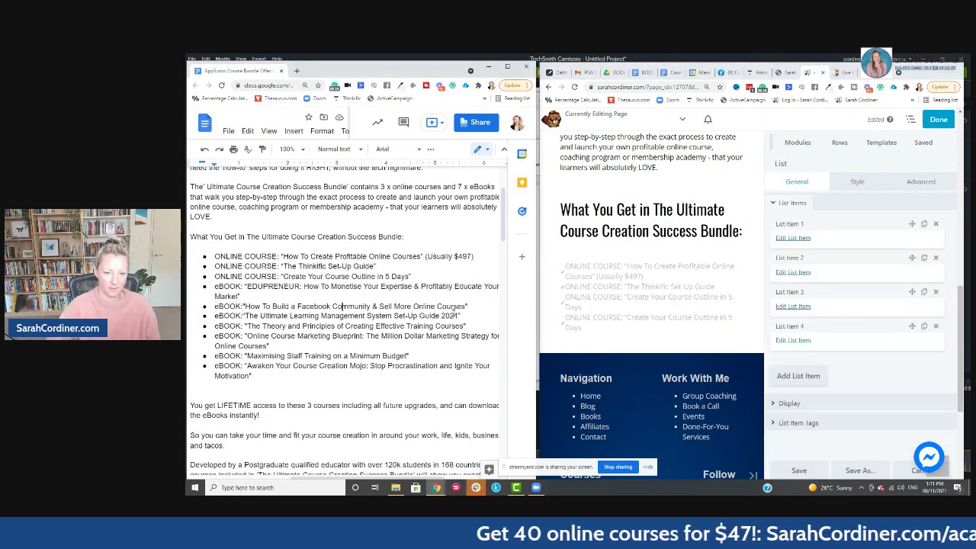
# Copy "eBOOK:"How To Build a Facebook Community & Sell More Online Courses"" from the document into a duplicate of list item 4 and save it
pyautogui.moveTo(481, 305); pyautogui.dragTo(206, 306)
pyautogui.hotkey('ctrl', 'c')
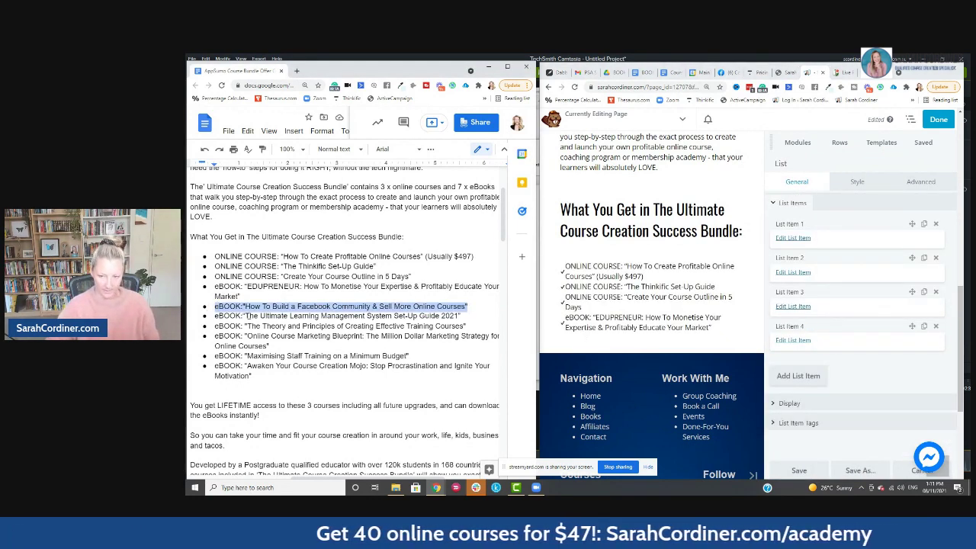
pyautogui.click(923, 326)
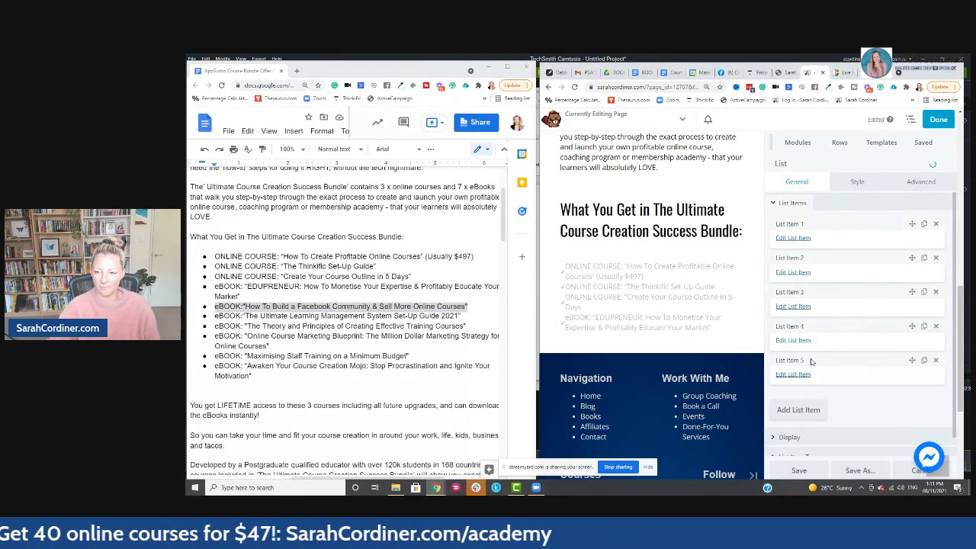
pyautogui.click(795, 377)
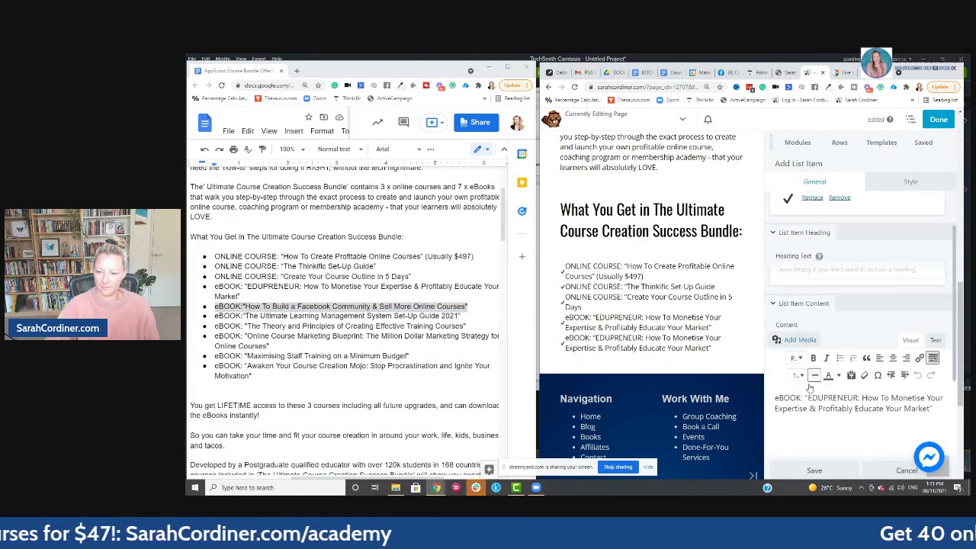
pyautogui.hotkey('ctrl', 'a')
pyautogui.hotkey('ctrl', 'v')
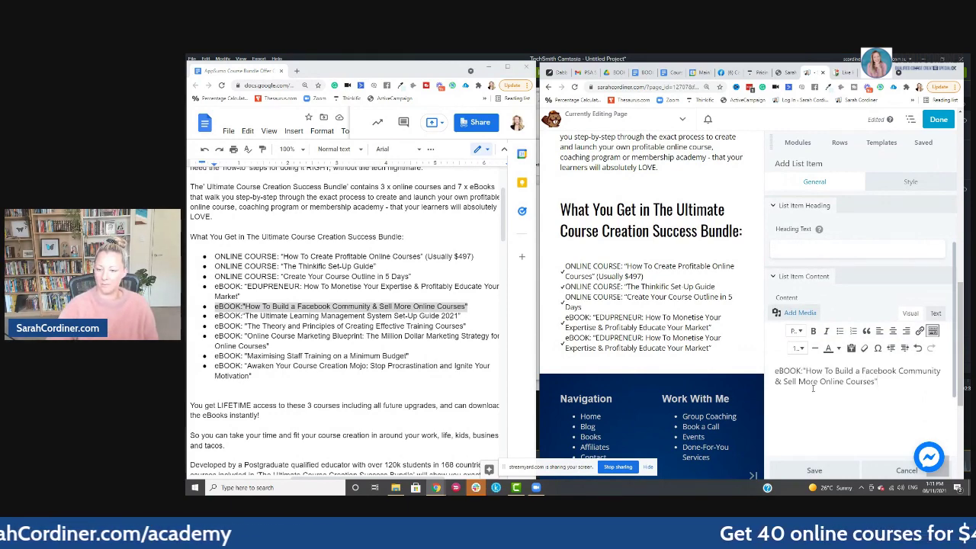
pyautogui.click(838, 473)
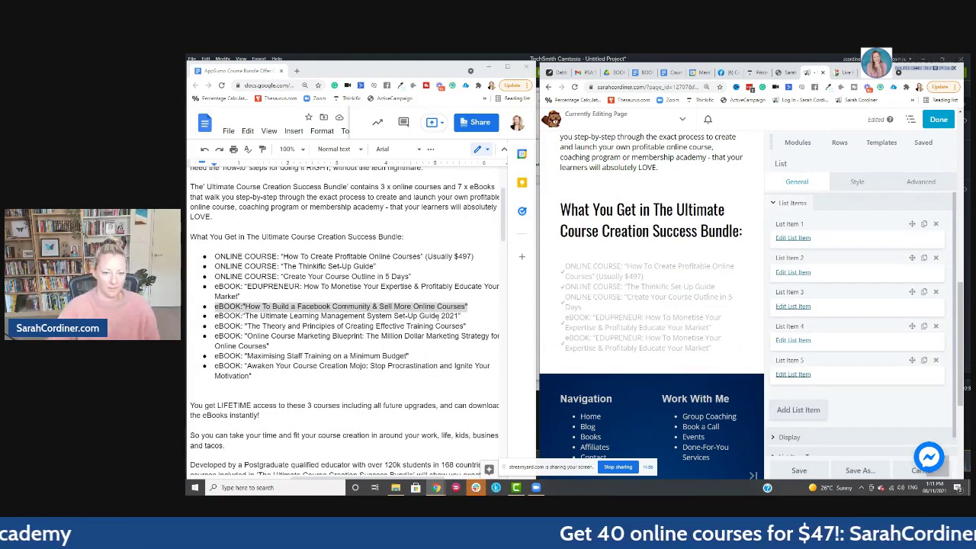
# Copy "eBOOK:"The Ultimate Learning Management System Set-Up Guide 2021" from the document into a duplicate of list item 5 and save it
pyautogui.moveTo(460, 315); pyautogui.dragTo(207, 319)
pyautogui.hotkey('ctrl', 'c')
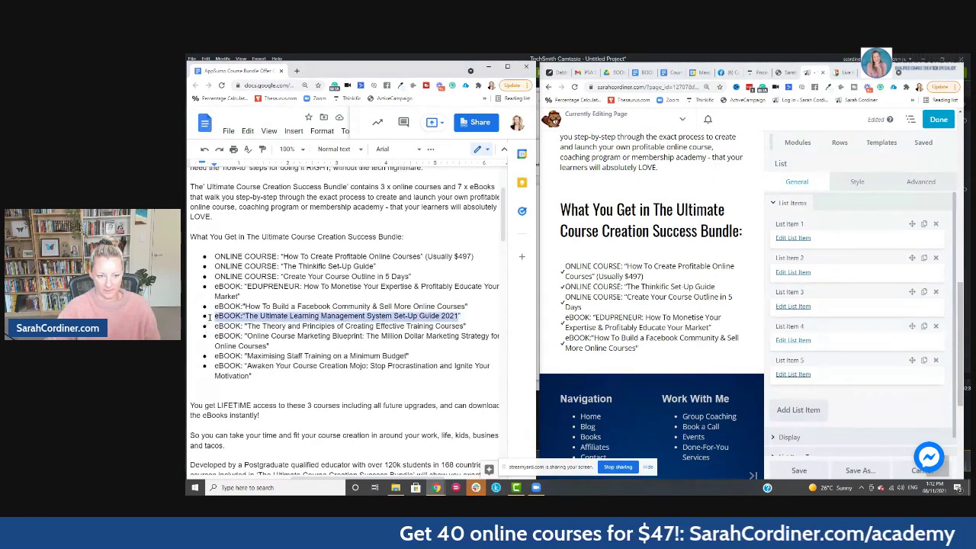
pyautogui.click(924, 361)
pyautogui.scroll(-1, 819, 374)
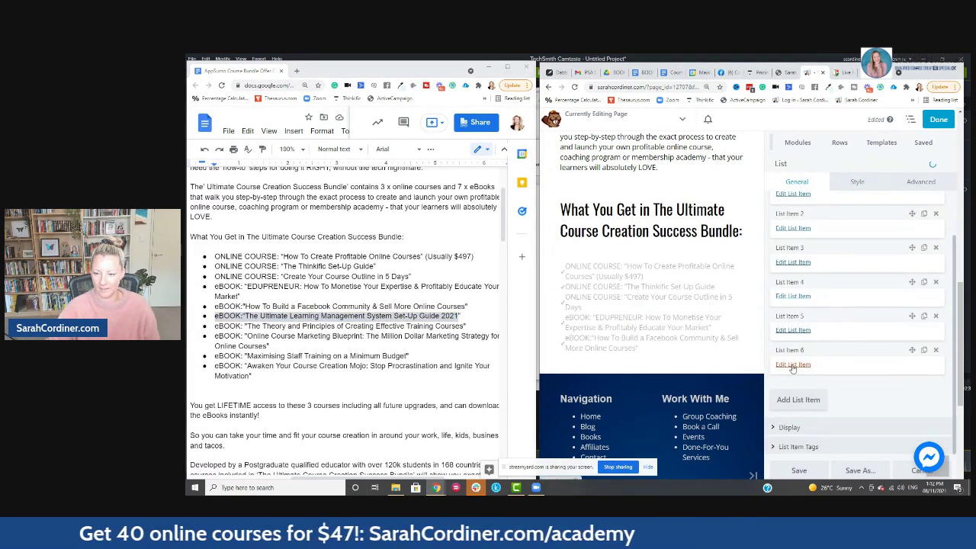
pyautogui.click(793, 364)
pyautogui.scroll(-2, 813, 399)
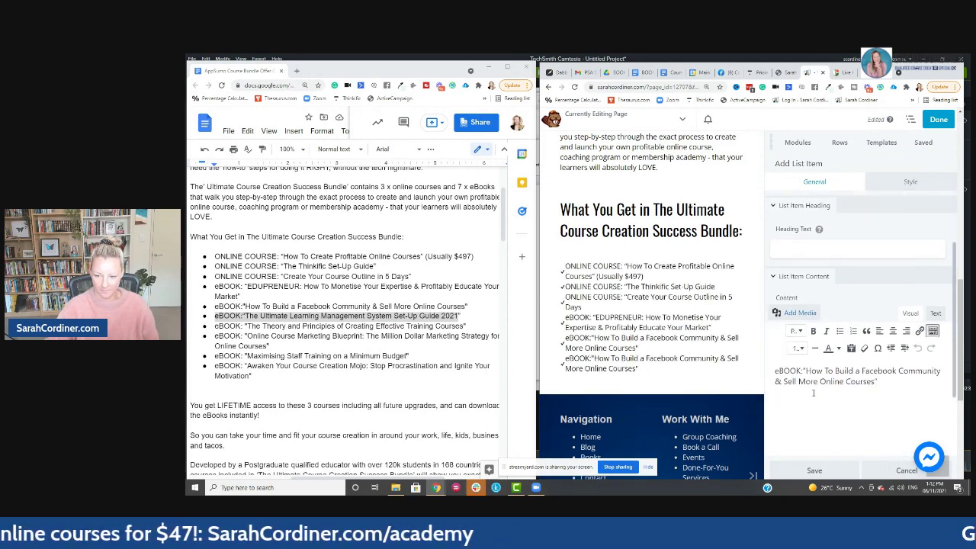
pyautogui.hotkey('ctrl', 'a')
pyautogui.hotkey('ctrl', 'v')
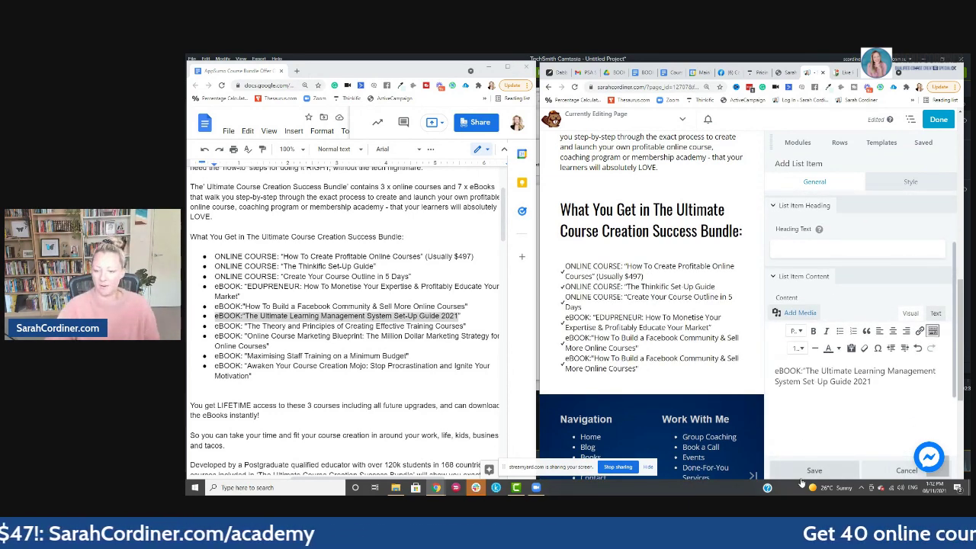
pyautogui.click(804, 472)
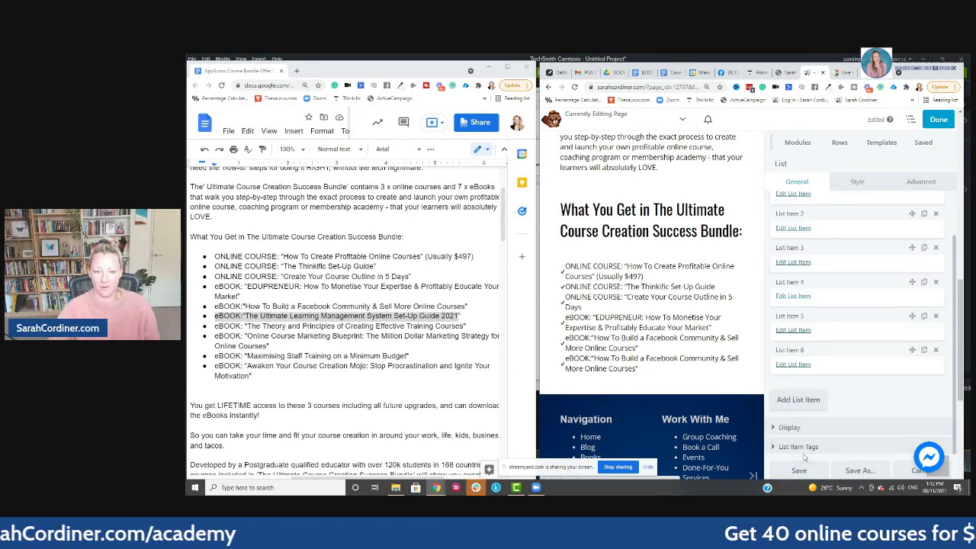
# Copy "eBOOK: "The Theory and Principles of Creating Effective Training Courses" from the document into a duplicate of list item 6 and save it
pyautogui.moveTo(461, 327); pyautogui.dragTo(336, 326)
pyautogui.click(436, 327)
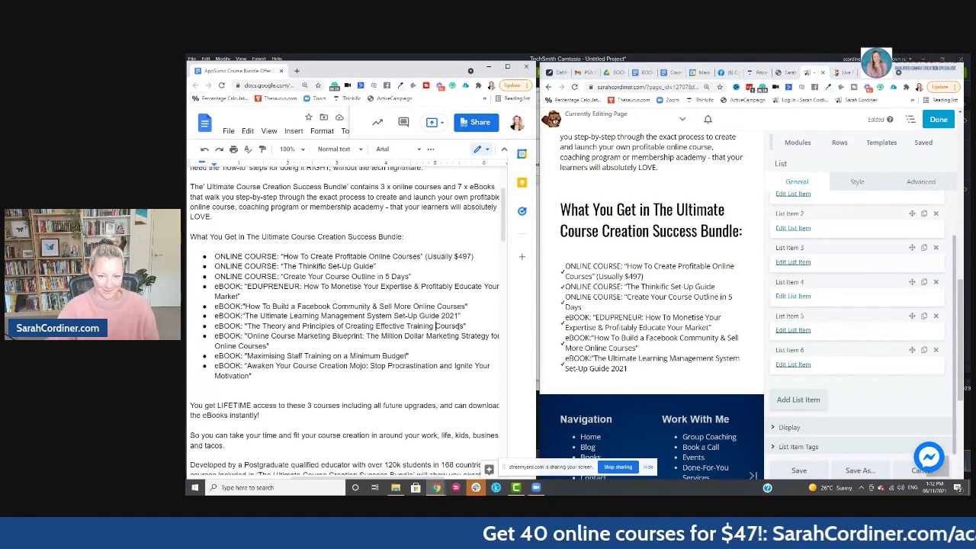
pyautogui.moveTo(464, 326); pyautogui.dragTo(223, 327)
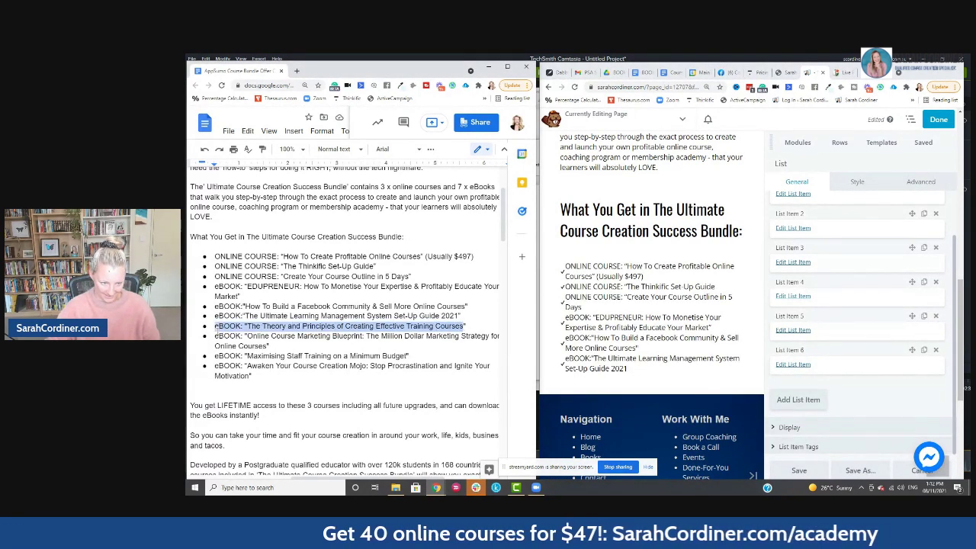
pyautogui.click(924, 351)
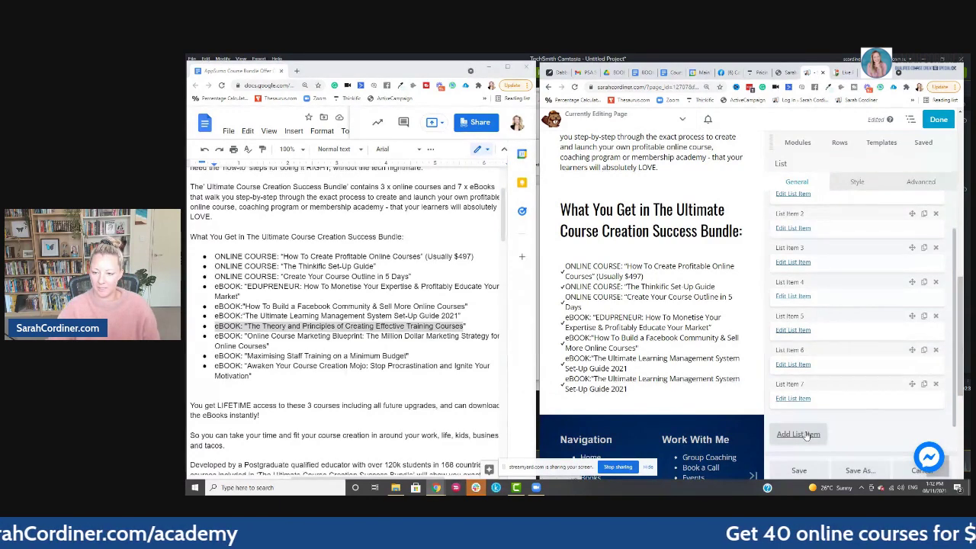
pyautogui.click(793, 398)
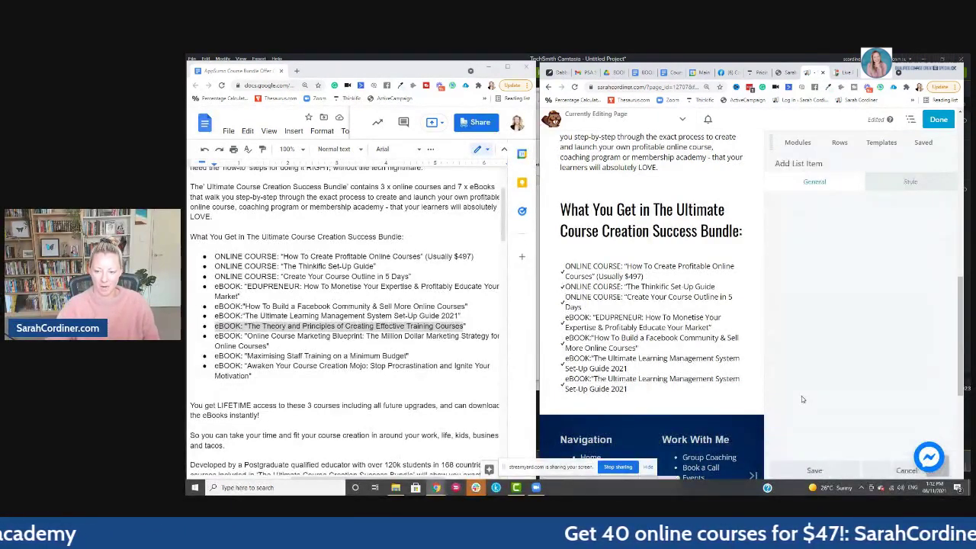
pyautogui.hotkey('ctrl', 'a')
pyautogui.write('eBOOK: "The Theory and Principles of Creating Effective Training Courses')
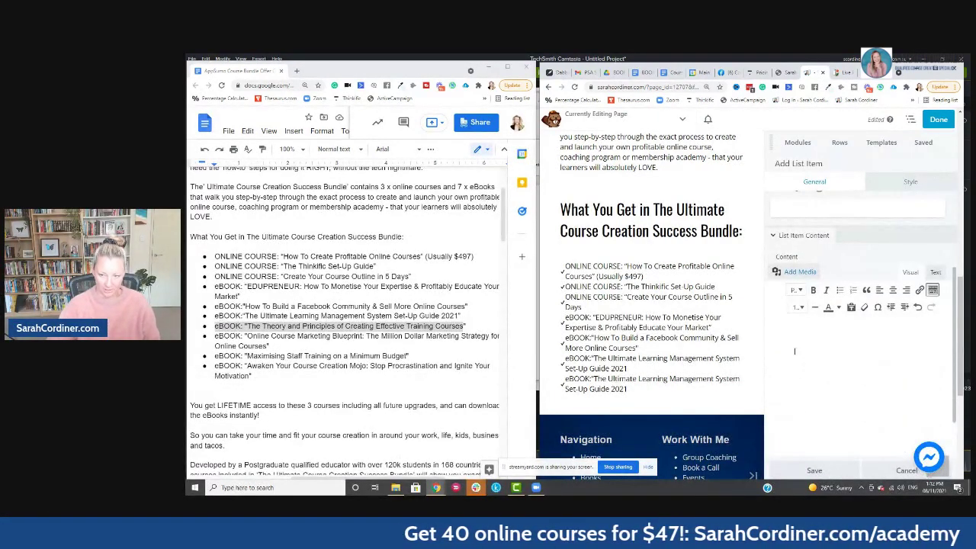
pyautogui.click(814, 471)
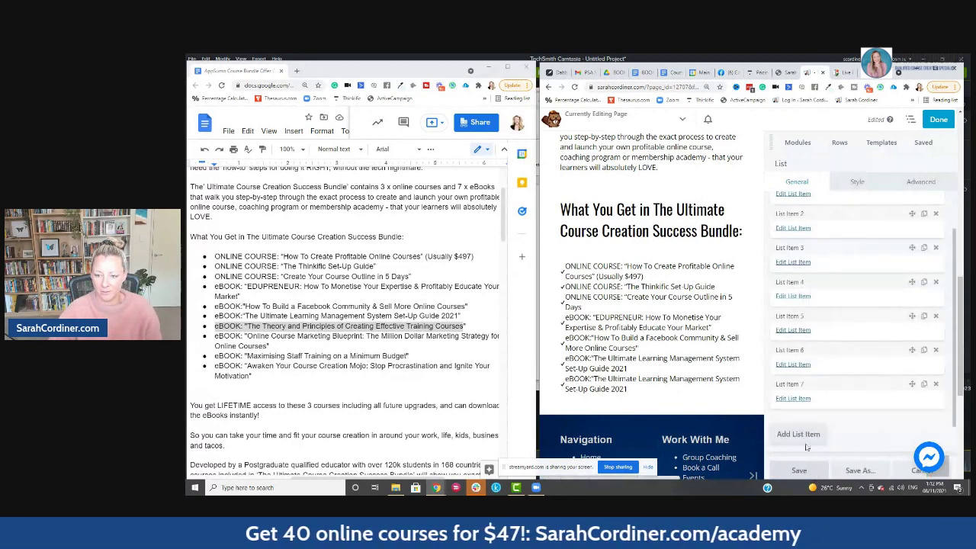
# Duplicate list item 7 and replace the copy's content with the document's "Online Course Marketing Blueprint: The Million Dollar Marketing Strategy for Online Courses" eBook line, saving it
pyautogui.click(924, 385)
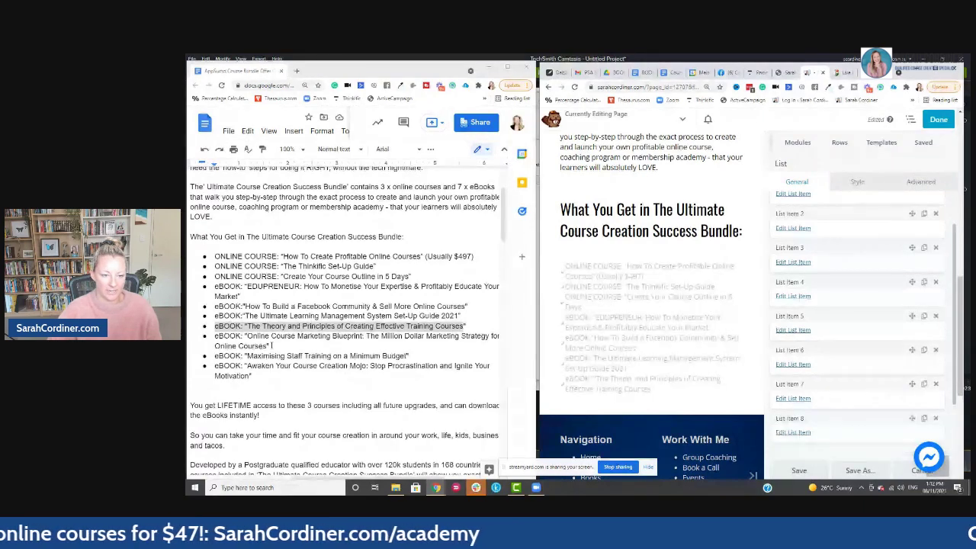
pyautogui.moveTo(270, 346); pyautogui.dragTo(211, 336)
pyautogui.hotkey('ctrl', 'c')
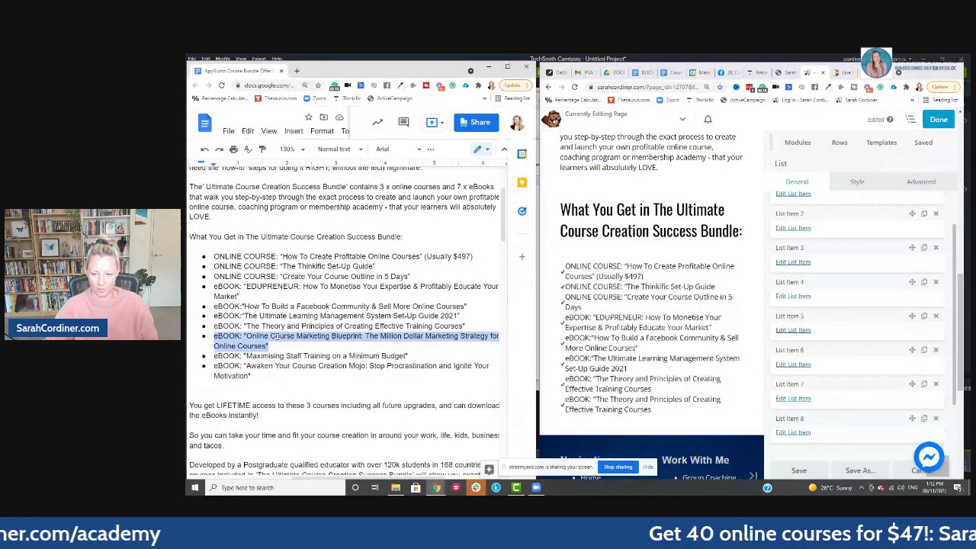
pyautogui.click(793, 432)
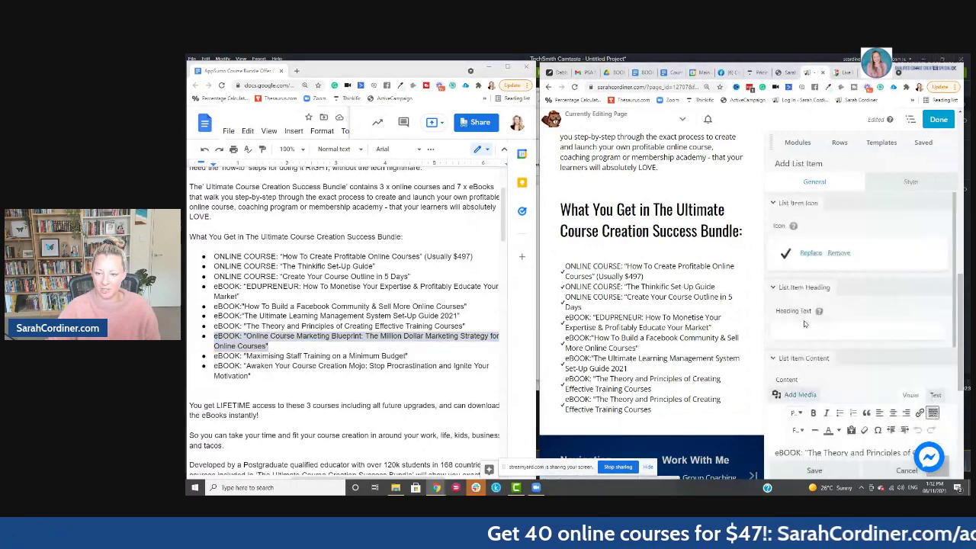
pyautogui.scroll(-3, 803, 324)
pyautogui.hotkey('ctrl', 'a')
pyautogui.press('BackSpace')
pyautogui.hotkey('ctrl', 'v')
pyautogui.click(814, 470)
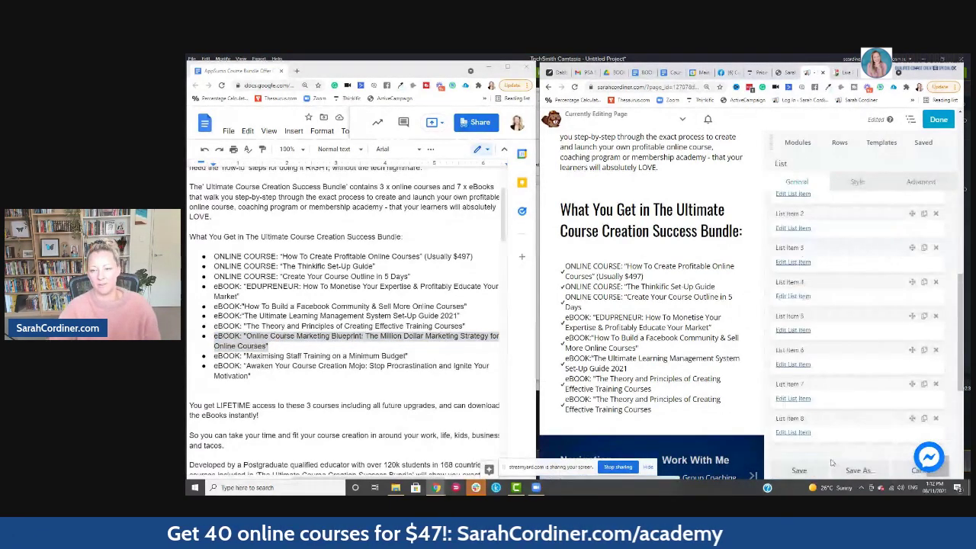
# Copy "eBOOK: "Maximising Staff Training on a Minimum Budget"" from the document into a duplicate of list item 8 and save it
pyautogui.moveTo(422, 356); pyautogui.dragTo(213, 356)
pyautogui.hotkey('ctrl', 'c')
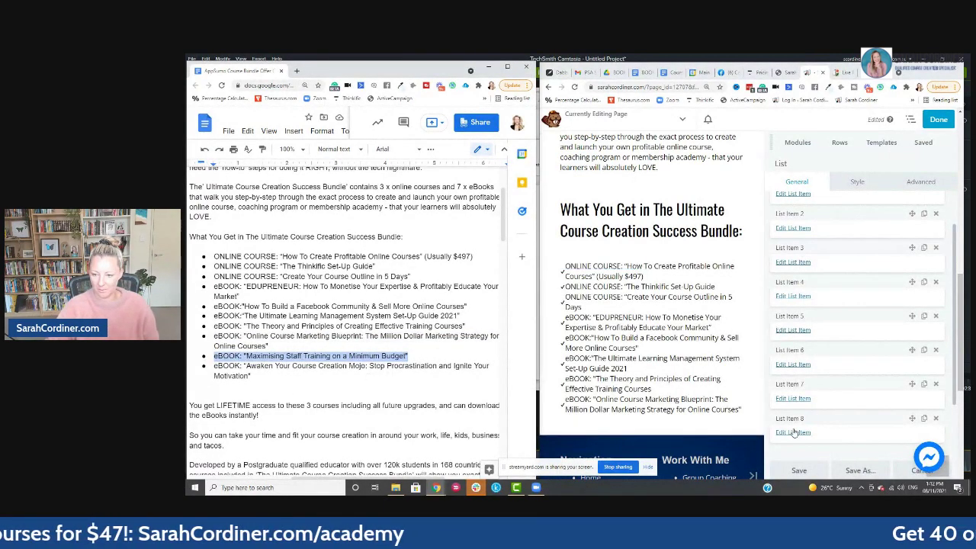
pyautogui.scroll(-1, 824, 394)
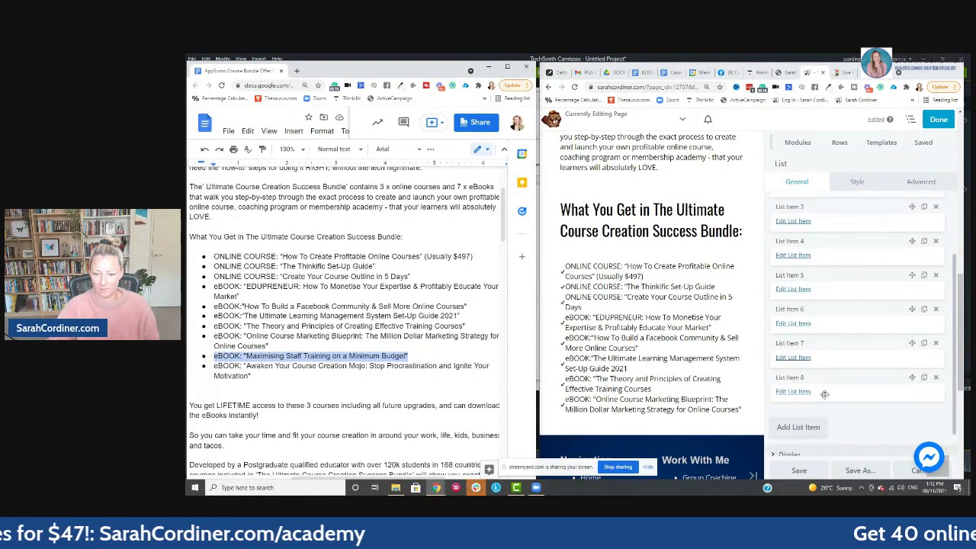
pyautogui.click(924, 379)
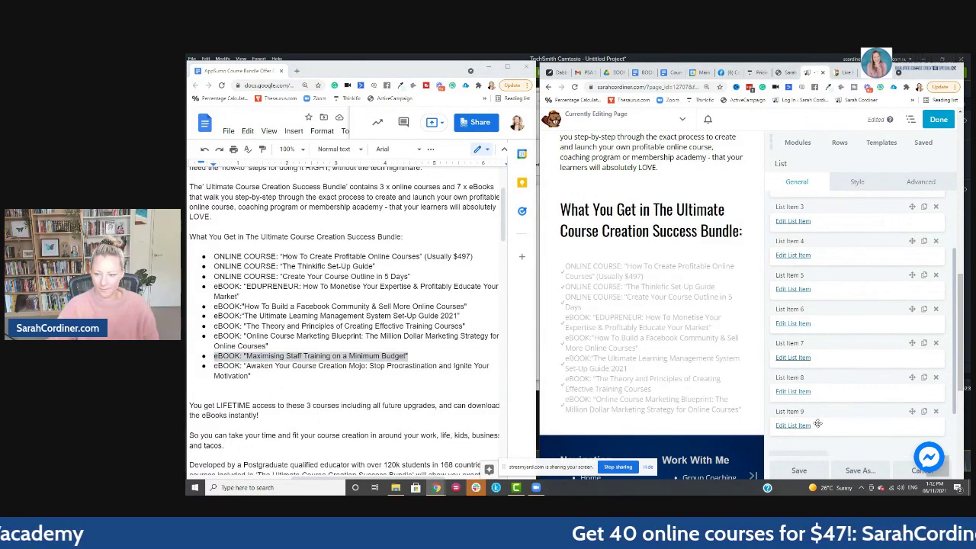
pyautogui.click(796, 427)
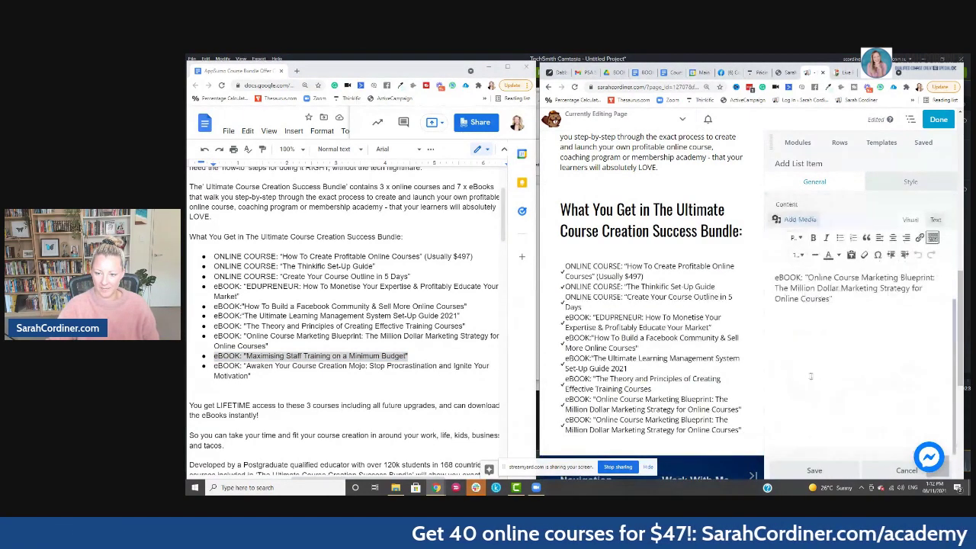
pyautogui.hotkey('ctrl', 'a')
pyautogui.hotkey('ctrl', 'v')
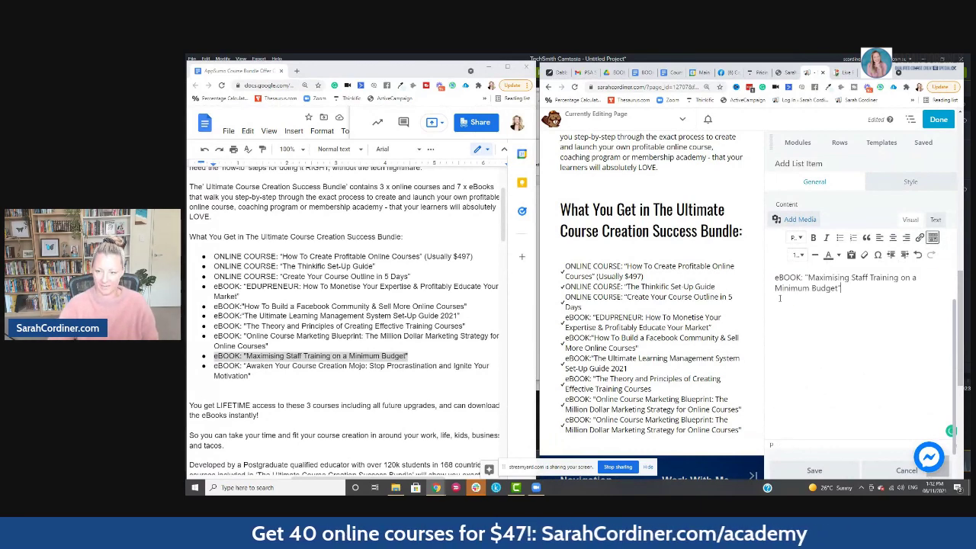
pyautogui.click(826, 472)
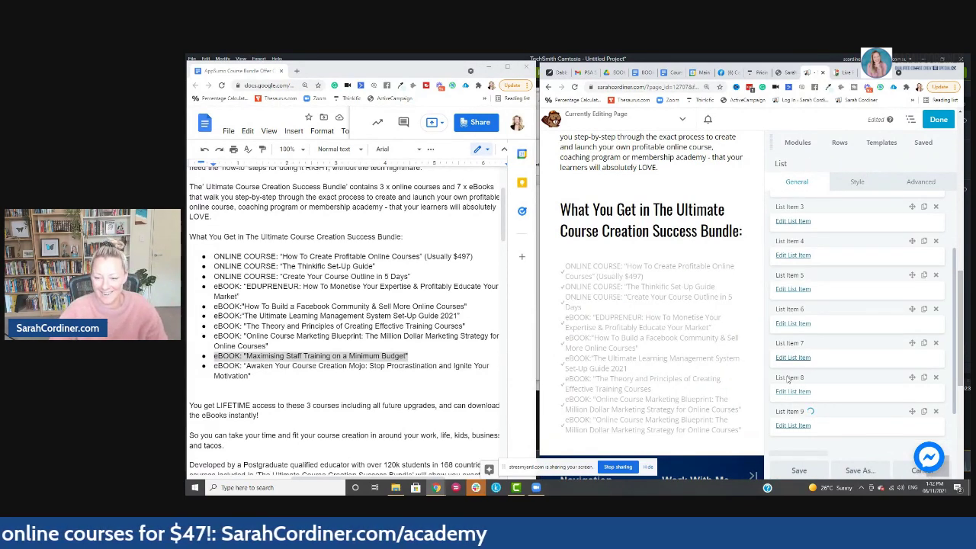
# Copy the "Awaken Your Course Creation Mojo: Stop Procrastination and Ignite Your Motivation" eBook line from the document into a duplicate of list item 9, saving it
pyautogui.scroll(-1, 773, 415)
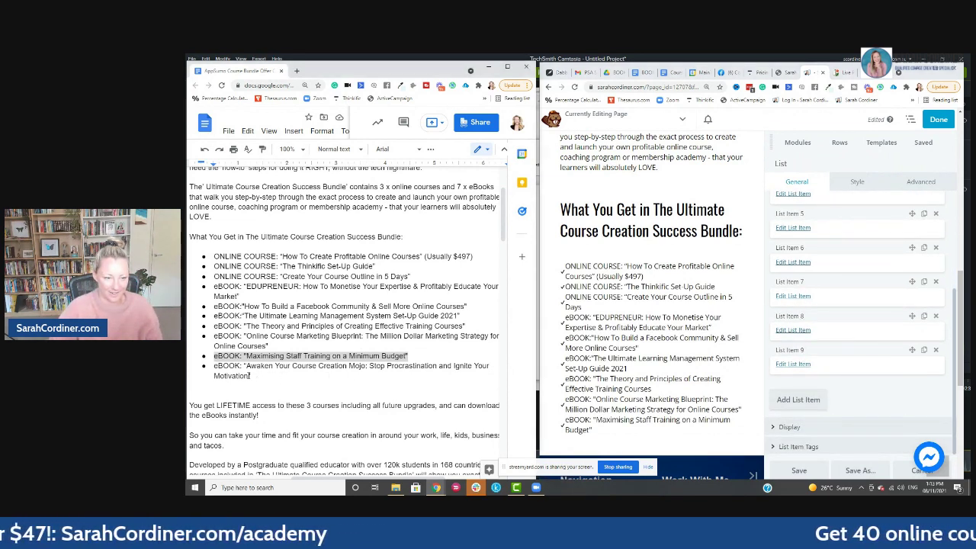
pyautogui.moveTo(253, 376); pyautogui.dragTo(207, 367)
pyautogui.hotkey('ctrl', 'c')
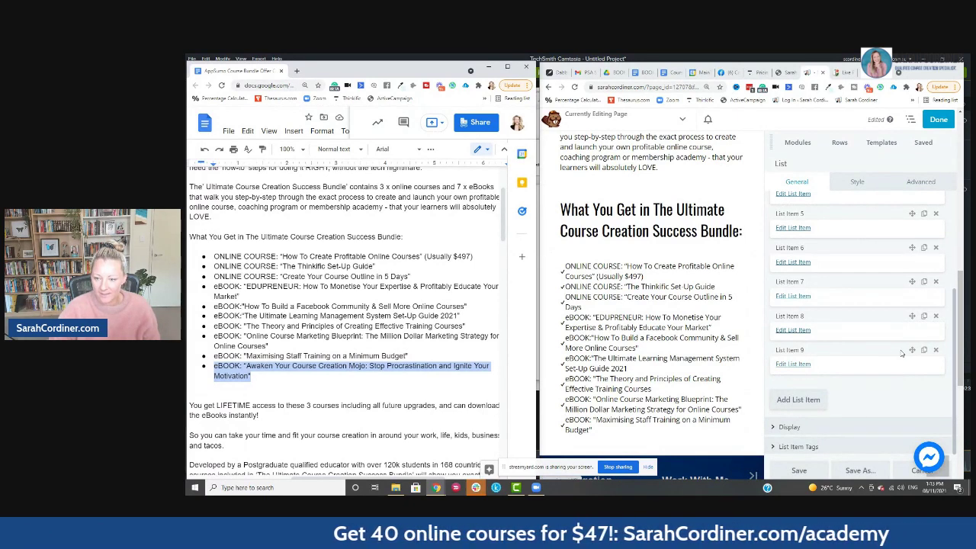
pyautogui.click(924, 351)
pyautogui.click(793, 399)
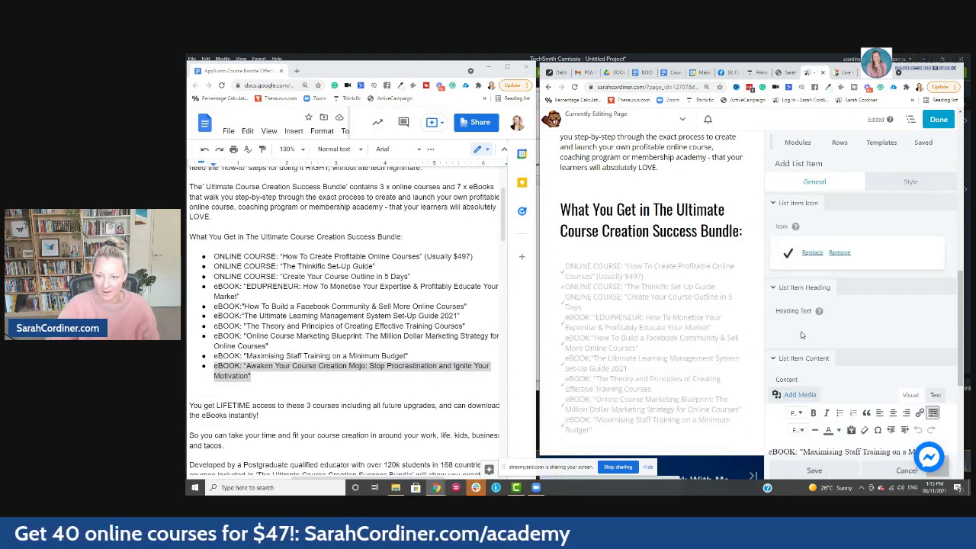
pyautogui.hotkey('ctrl', 'a')
pyautogui.press('BackSpace')
pyautogui.hotkey('ctrl', 'v')
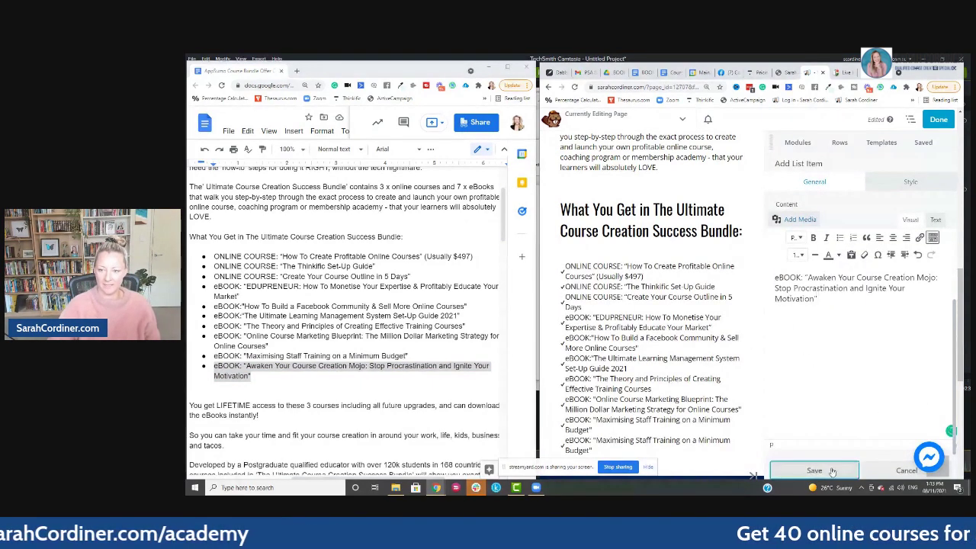
pyautogui.click(814, 470)
# Copy the document paragraphs from "You get LIFETIME access" through "will show you exactly:" and maximize the page builder's browser window
pyautogui.scroll(-3, 315, 343)
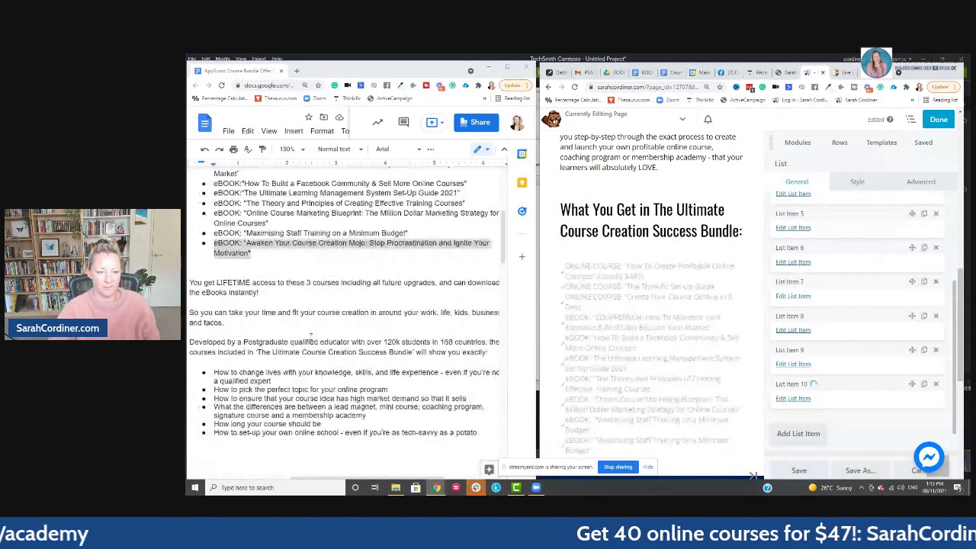
pyautogui.moveTo(492, 312); pyautogui.dragTo(189, 241)
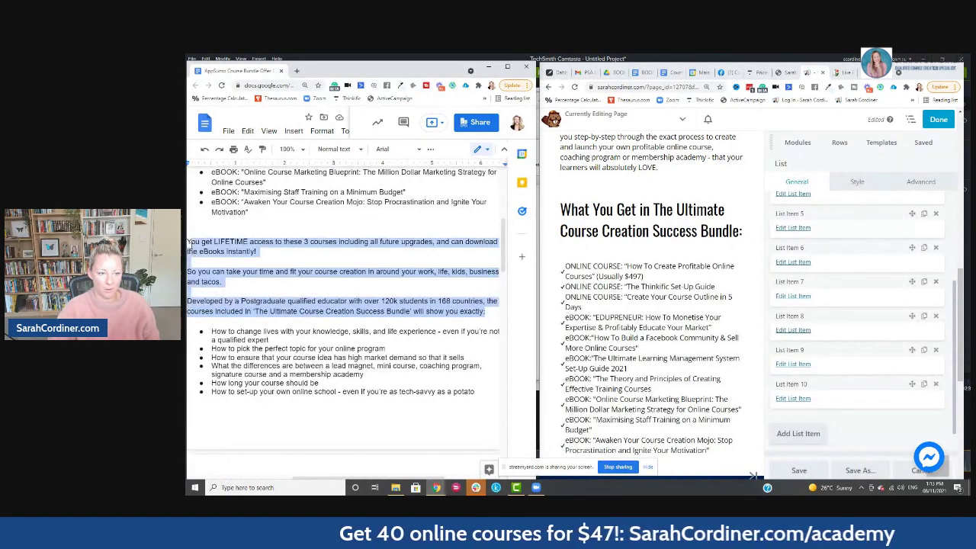
pyautogui.click(935, 70)
# Duplicate the "GET THE BLACK FRIDAY BUNDLE OFFER NOW - JUST $49 USD" button and move the copy beneath the ticked contents list
pyautogui.scroll(4, 596, 277)
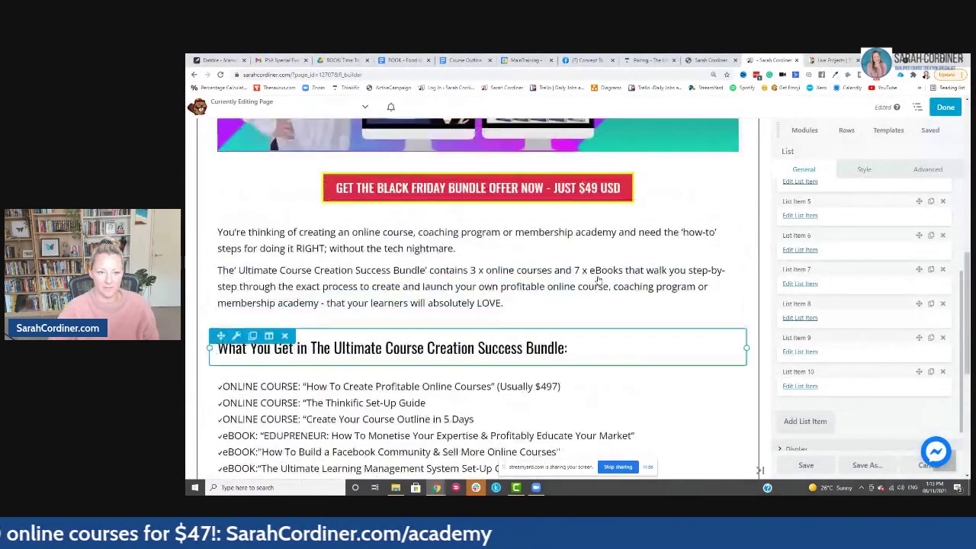
pyautogui.scroll(5, 580, 250)
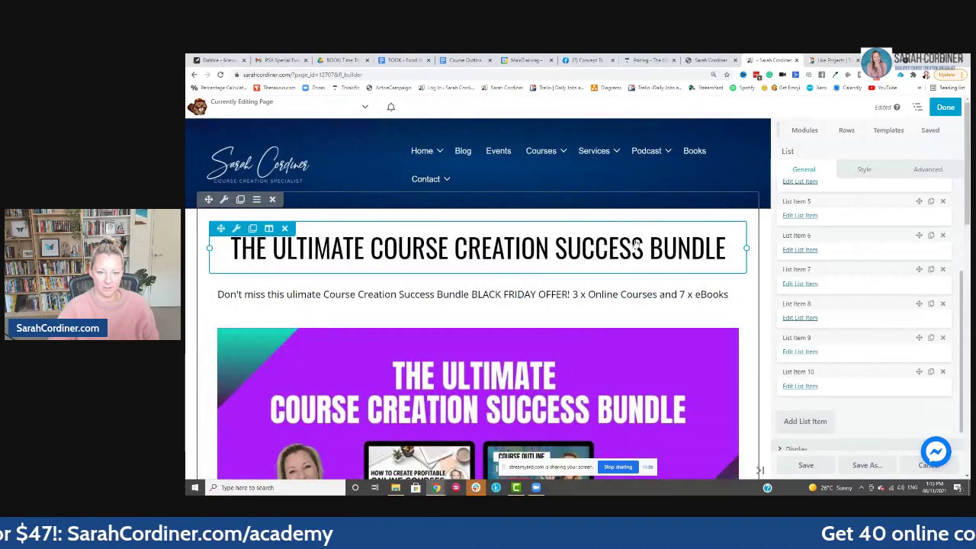
pyautogui.scroll(-8, 507, 274)
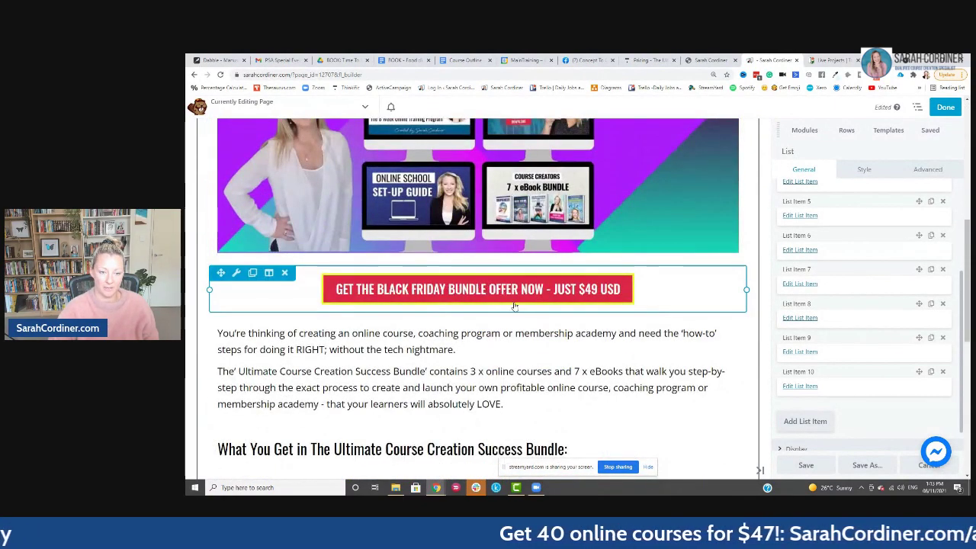
pyautogui.scroll(-6, 445, 315)
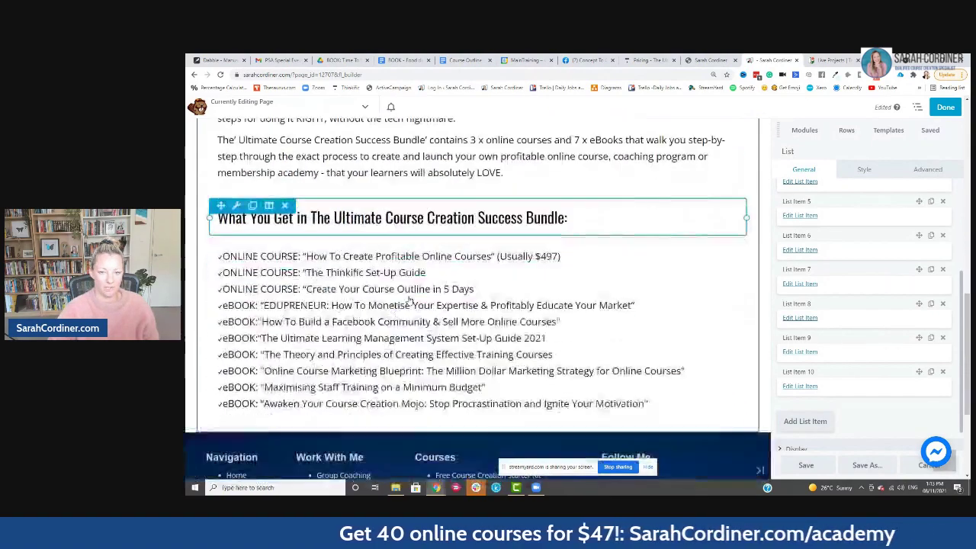
pyautogui.scroll(5, 503, 293)
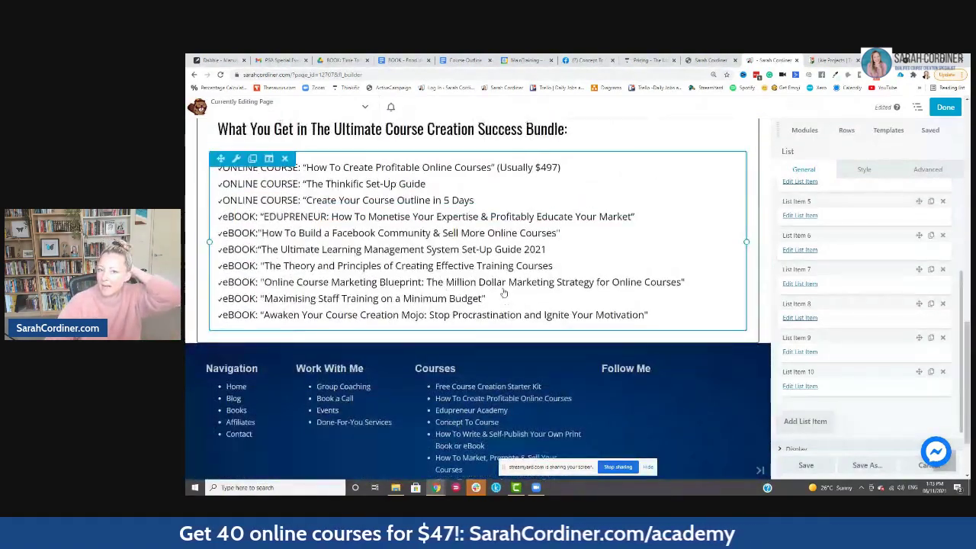
pyautogui.scroll(-5, 503, 293)
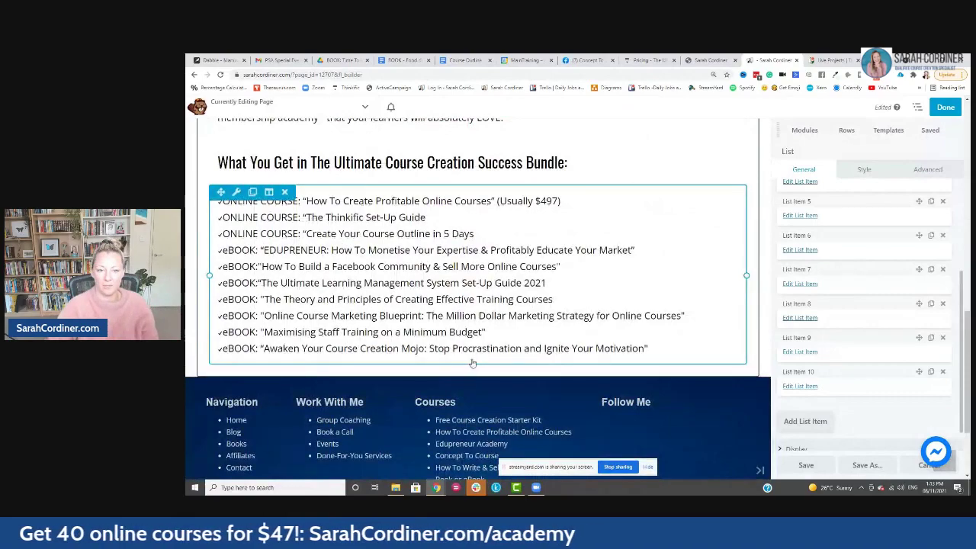
pyautogui.scroll(5, 472, 364)
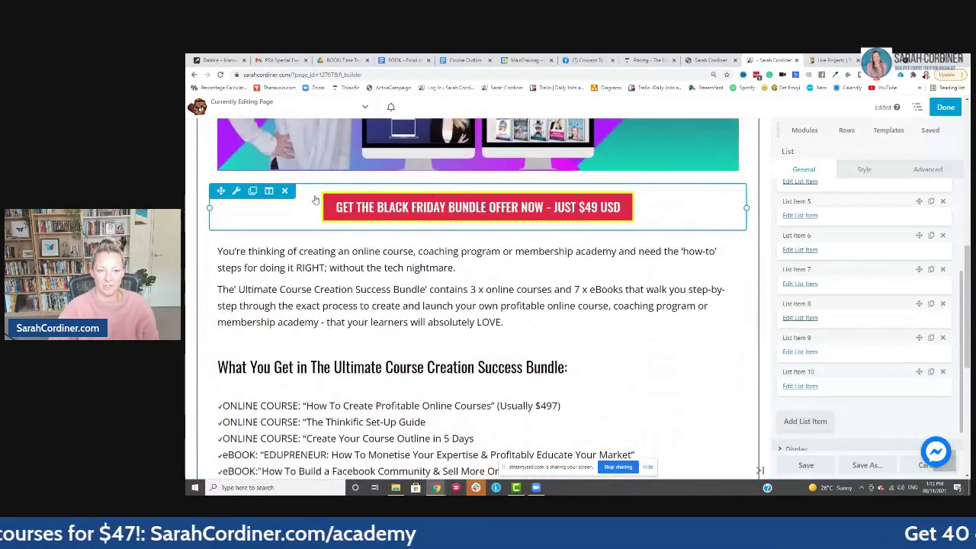
pyautogui.click(253, 192)
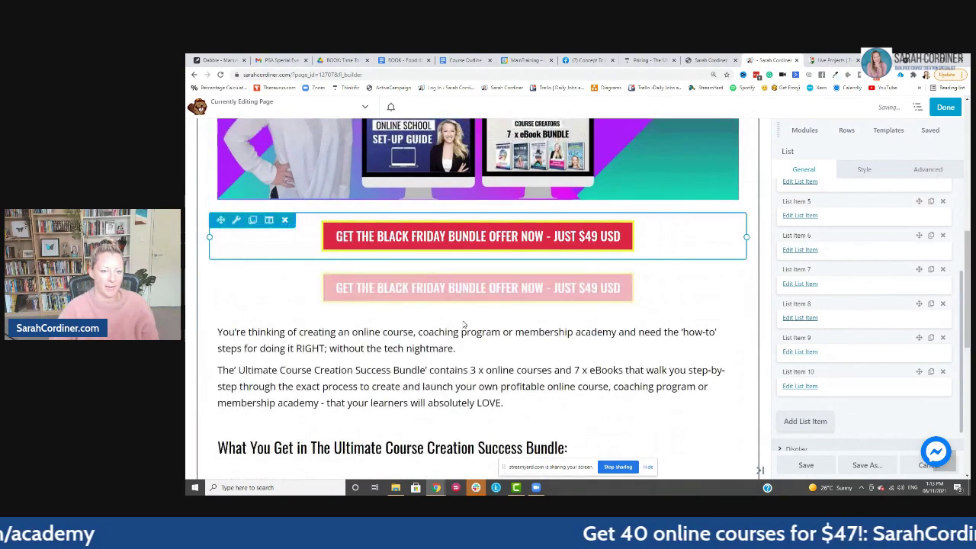
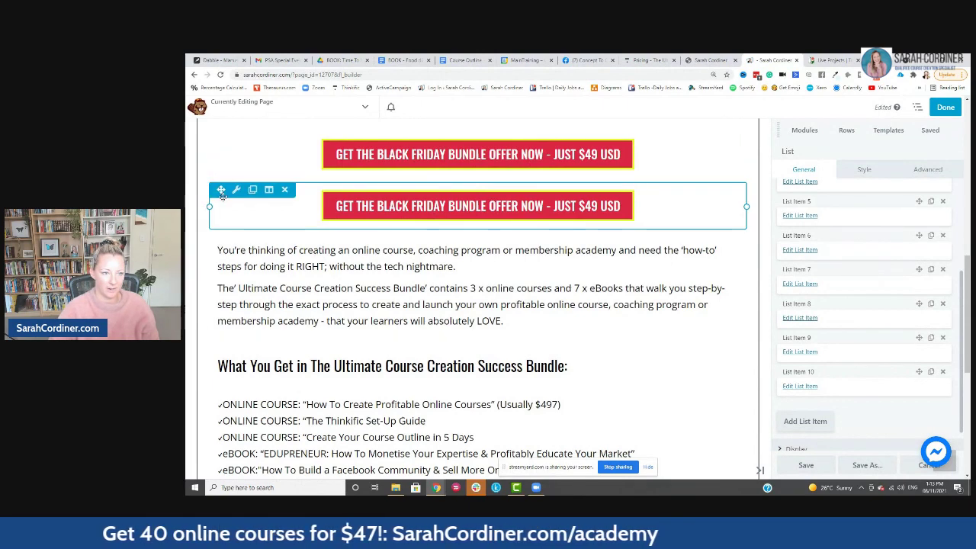
pyautogui.moveTo(225, 204); pyautogui.dragTo(437, 356)
pyautogui.scroll(5, 500, 320)
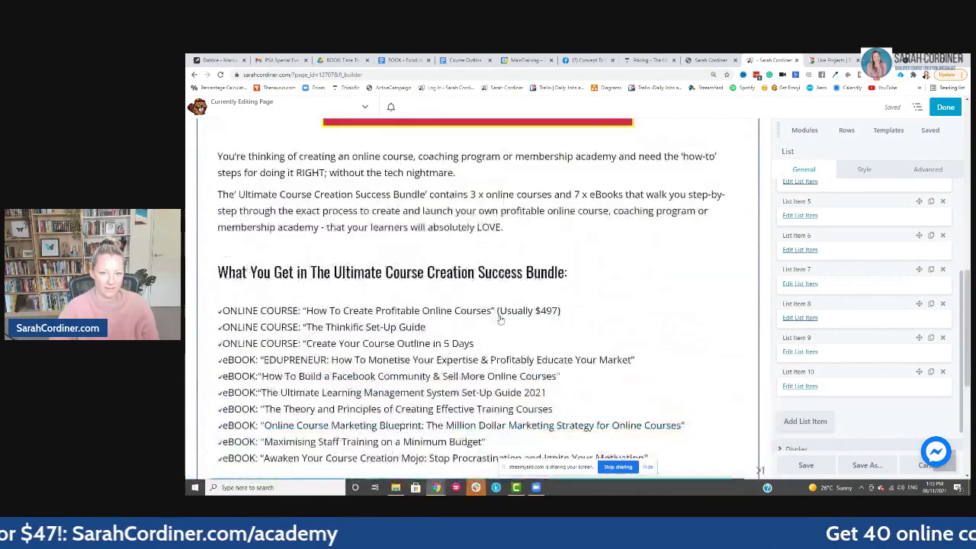
# Add a Text Editor module beneath the lower payment button and paste in the copied "You get LIFETIME access" paragraphs
pyautogui.scroll(-7, 488, 313)
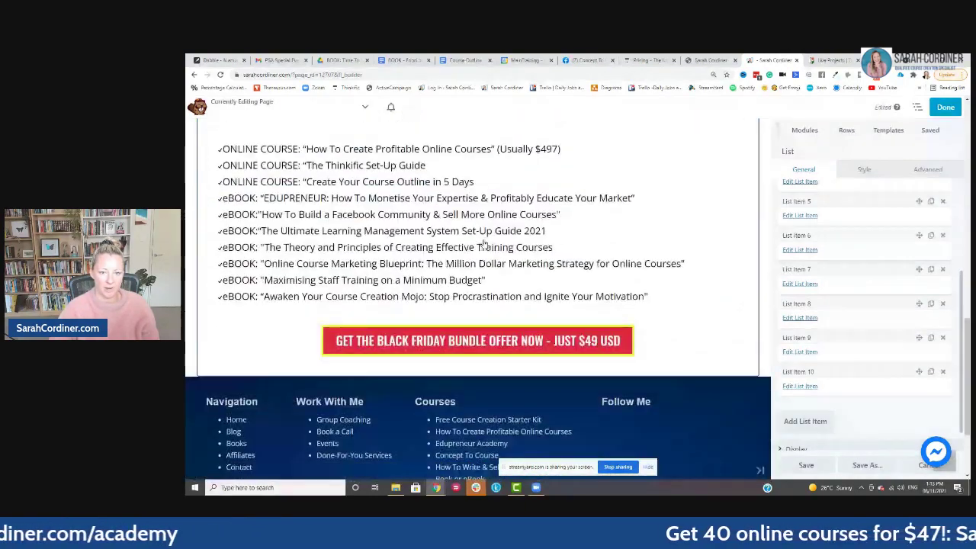
pyautogui.click(805, 130)
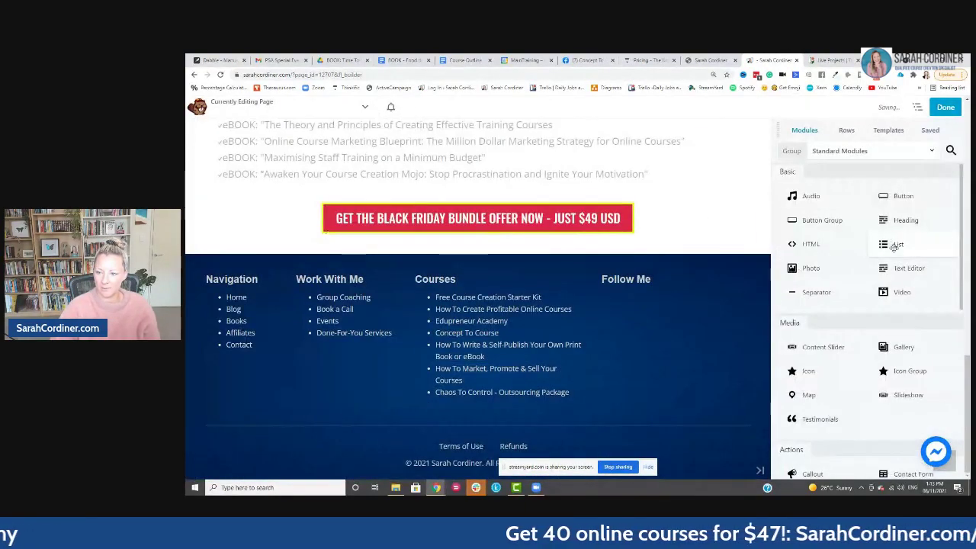
pyautogui.moveTo(897, 269); pyautogui.dragTo(457, 201)
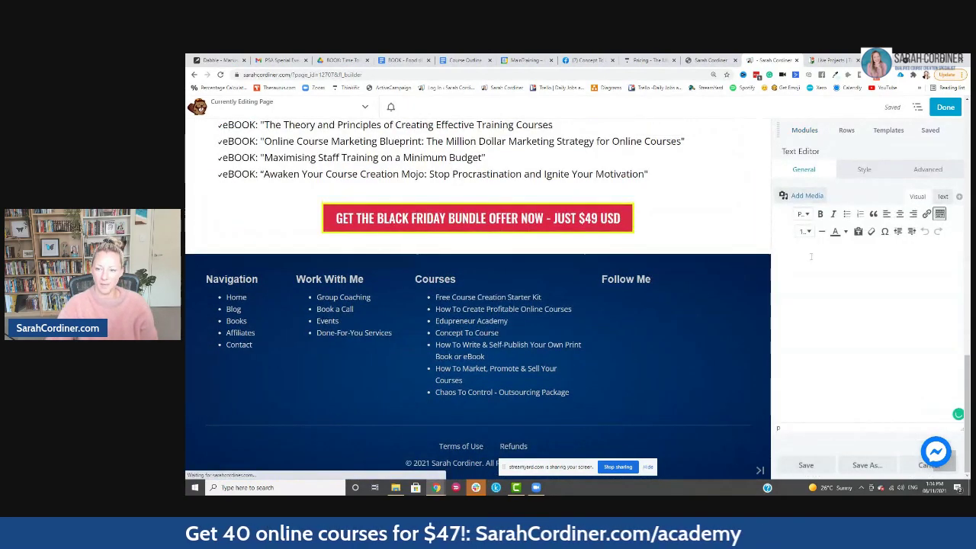
pyautogui.write('You get LIFETIME access to these 3 courses including all future upgrades, and can download the eBooks instantly!  So you can take your time and fit your course creation in around your work, life, kids, business and tacos.  Developed by a Postgraduate qualified educator with over 120k students in 168 countries, the courses included in ‘The Ultimate Course Creation Success Bundle’ will show you exactly:')
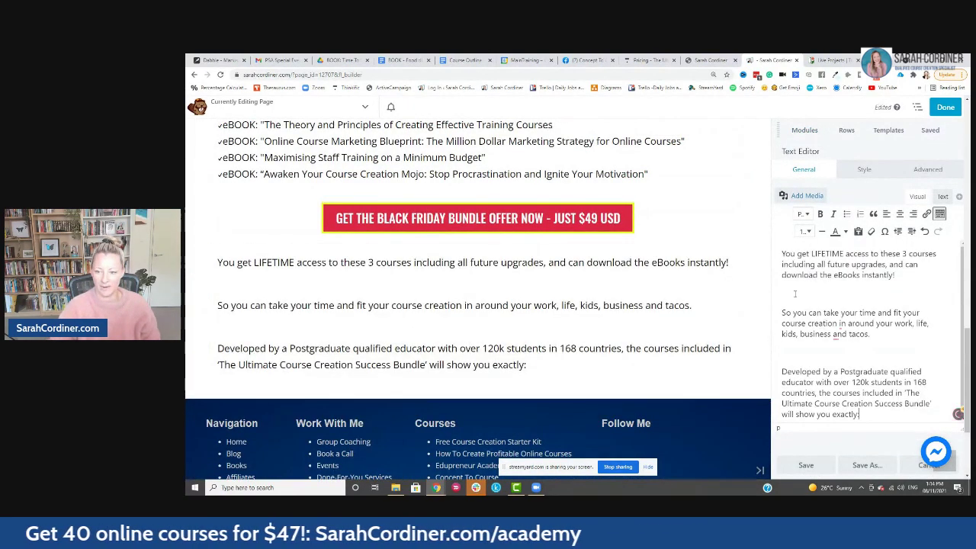
# Remove the blank lines between the pasted "LIFETIME access" paragraphs and save the text module
pyautogui.press('BackSpace')
pyautogui.click(805, 333)
pyautogui.press('BackSpace')
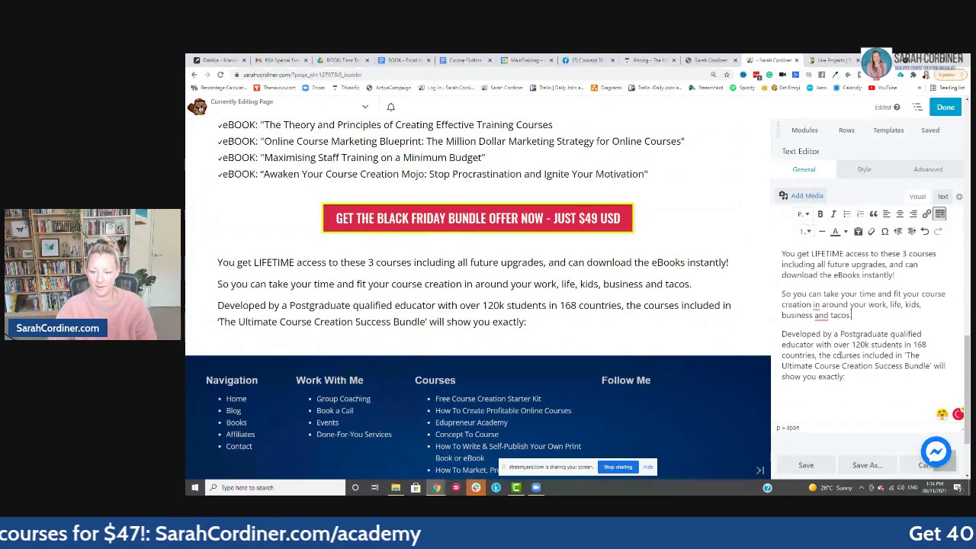
pyautogui.scroll(-1, 831, 347)
pyautogui.click(806, 464)
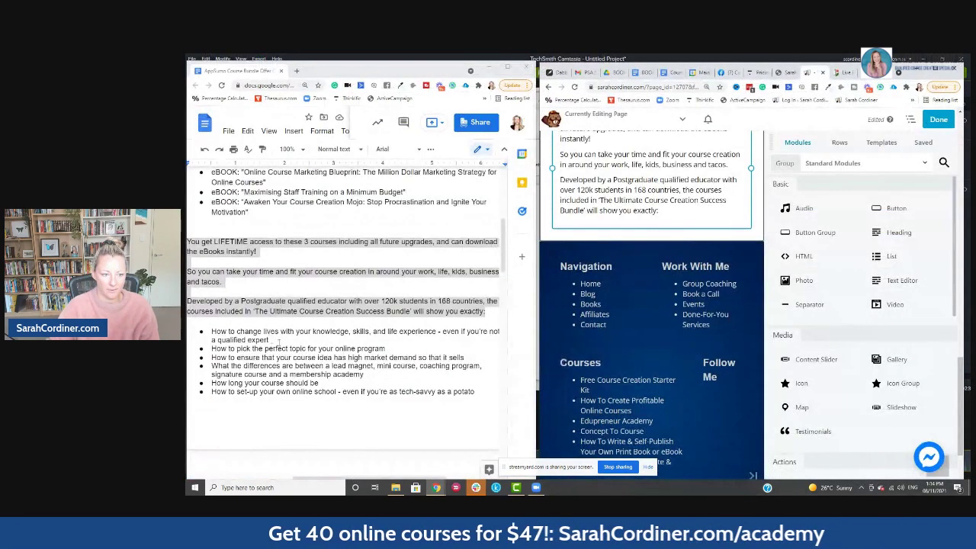
# Copy the document's bullet list from "How to change lives" through "....and much more!!!" into the text module below "will show you exactly:"
pyautogui.scroll(-5, 302, 299)
pyautogui.scroll(-3, 302, 299)
pyautogui.scroll(5, 261, 249)
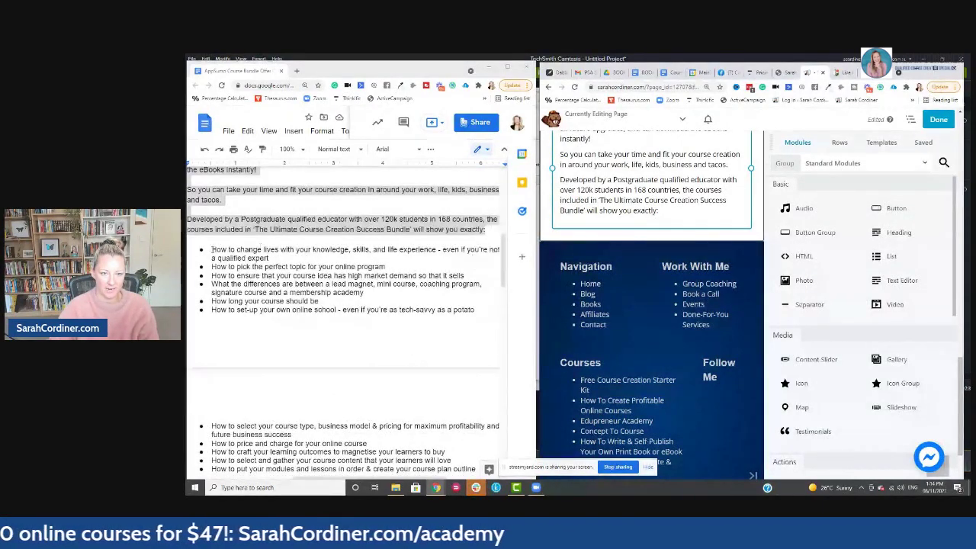
pyautogui.moveTo(212, 249); pyautogui.dragTo(338, 387)
pyautogui.hotkey('ctrl', 'c')
pyautogui.click(683, 226)
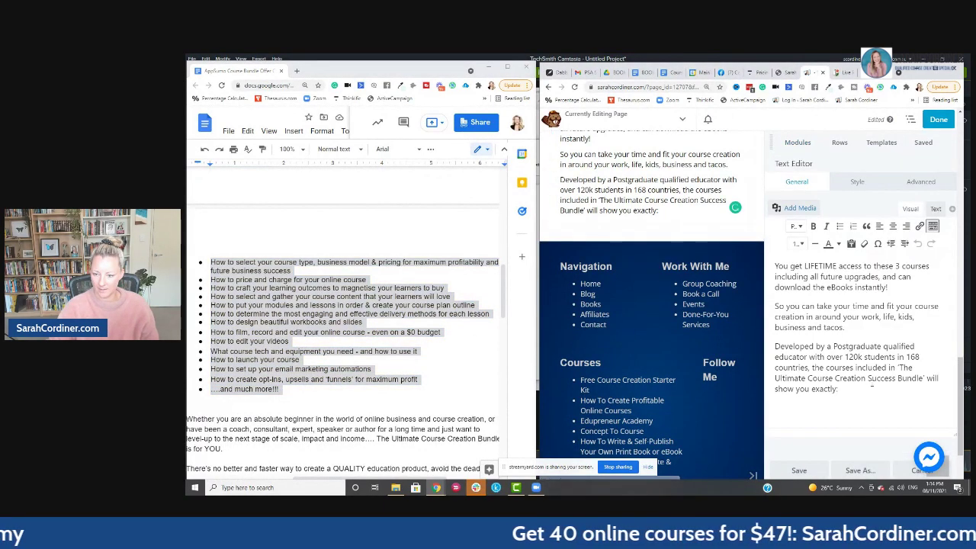
pyautogui.press('Return')
pyautogui.hotkey('ctrl', 'v')
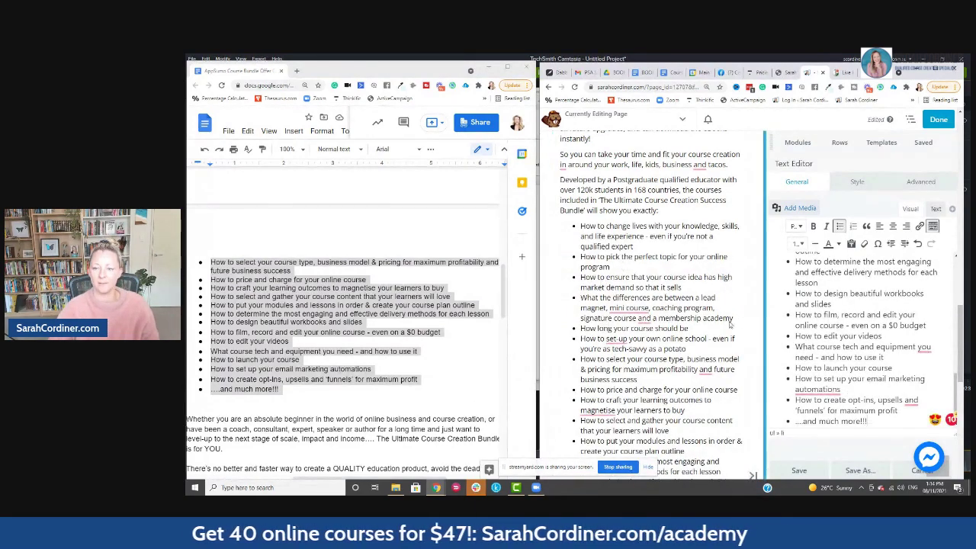
# Copy the closing paragraphs from "Whether you are an absolute beginner" through "Success Bundle' today!" beneath the bullet list and save the text module
pyautogui.scroll(-5, 681, 262)
pyautogui.scroll(-3, 294, 361)
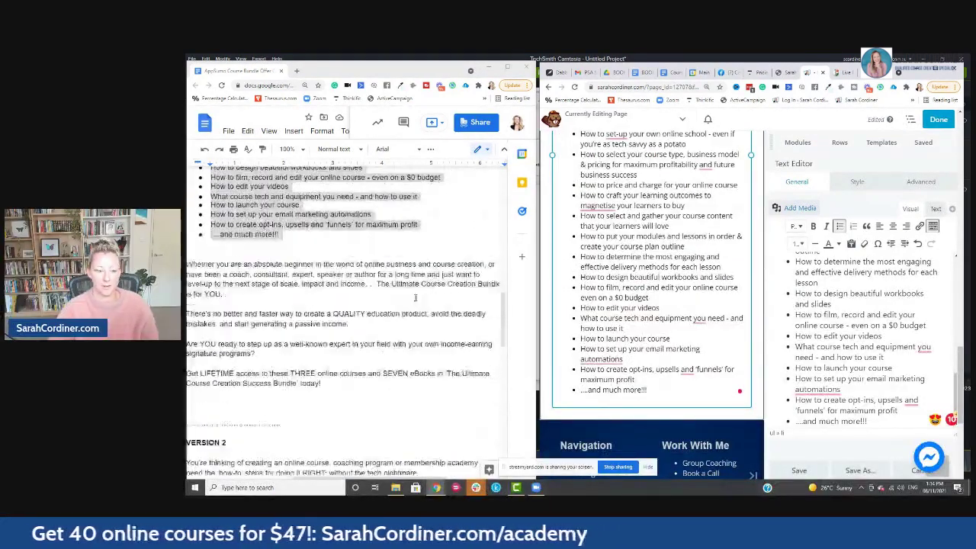
pyautogui.moveTo(328, 375); pyautogui.dragTo(190, 258)
pyautogui.hotkey('ctrl', 'c')
pyautogui.scroll(-1, 877, 415)
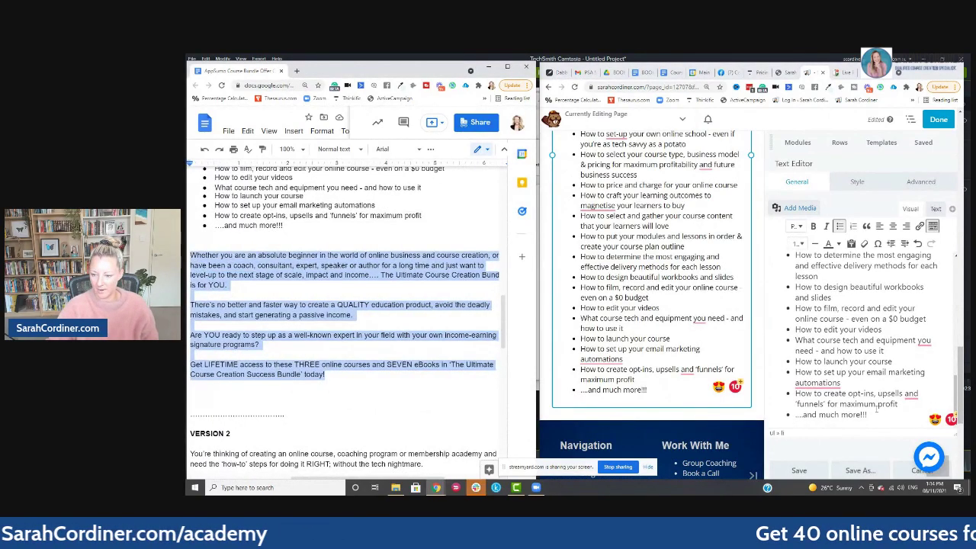
pyautogui.press('Return')
pyautogui.press('Return')
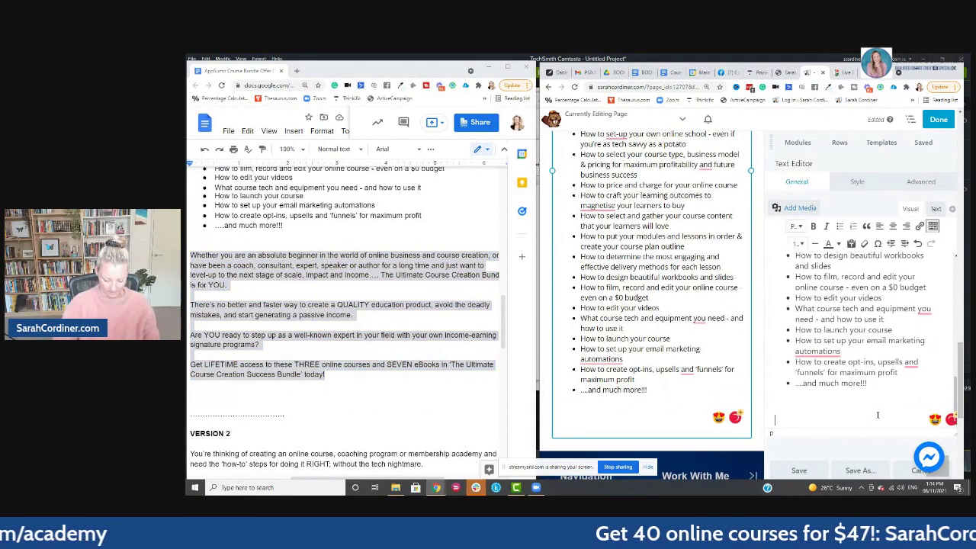
pyautogui.hotkey('ctrl', 'v')
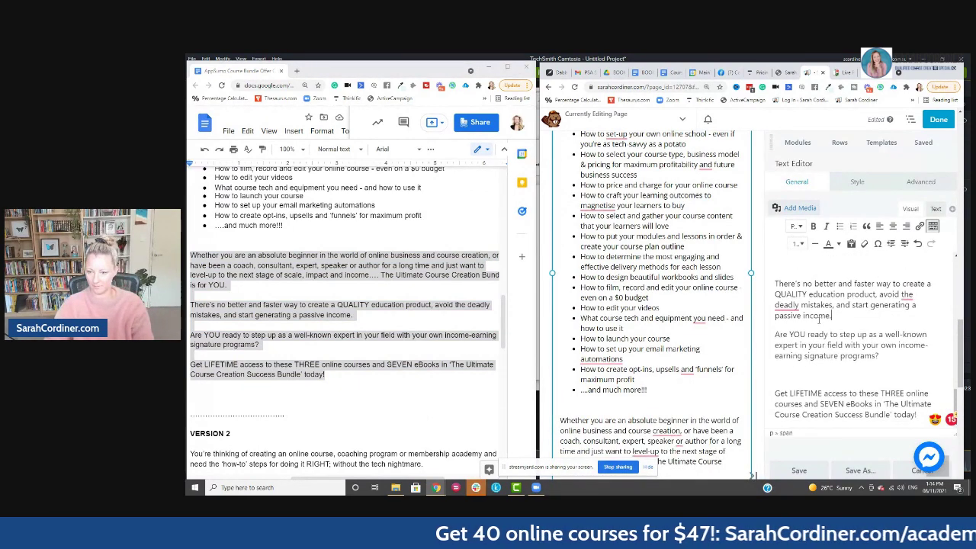
pyautogui.scroll(1, 810, 375)
pyautogui.click(798, 470)
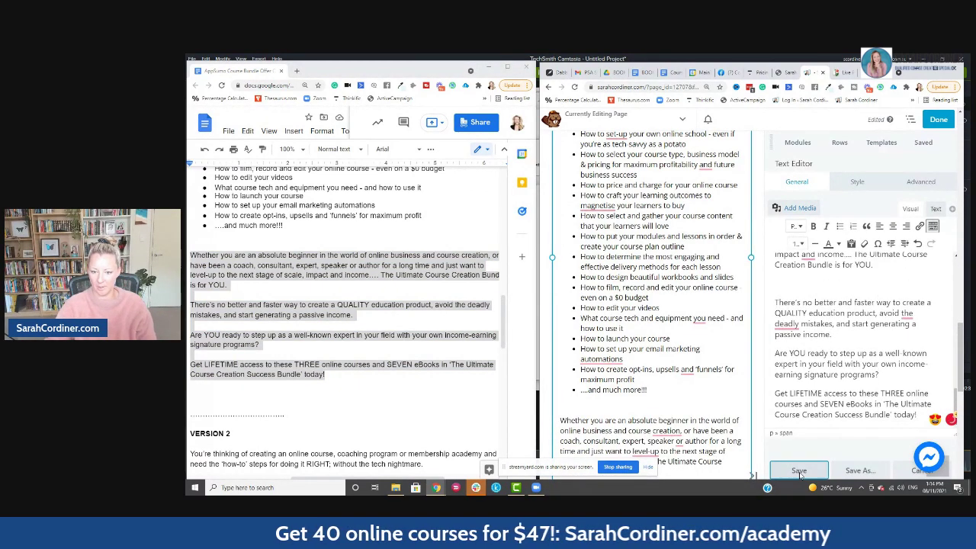
# In the maximized page builder, duplicate the "GET THE BLACK FRIDAY BUNDLE OFFER NOW - JUST $49 USD" button and move the copy beneath the closing paragraphs
pyautogui.click(936, 69)
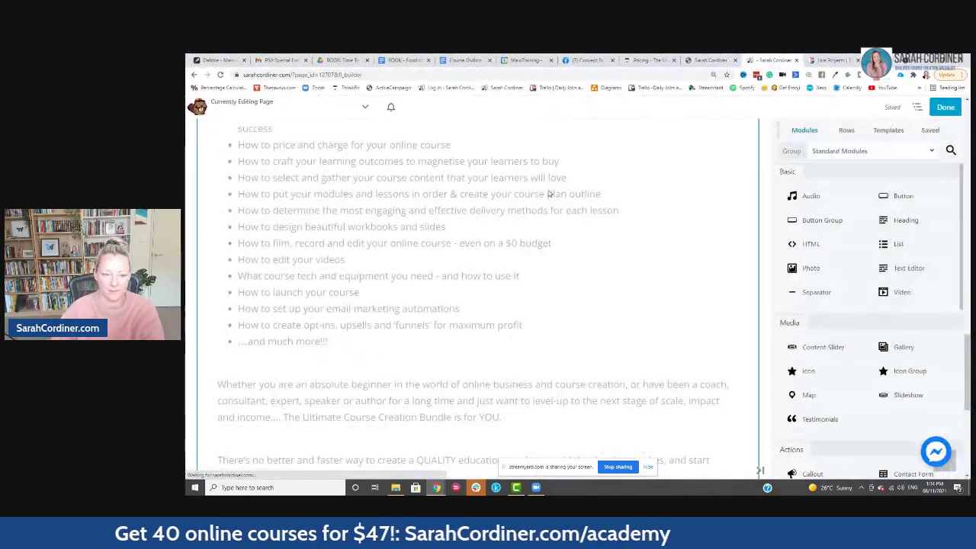
pyautogui.scroll(10, 584, 270)
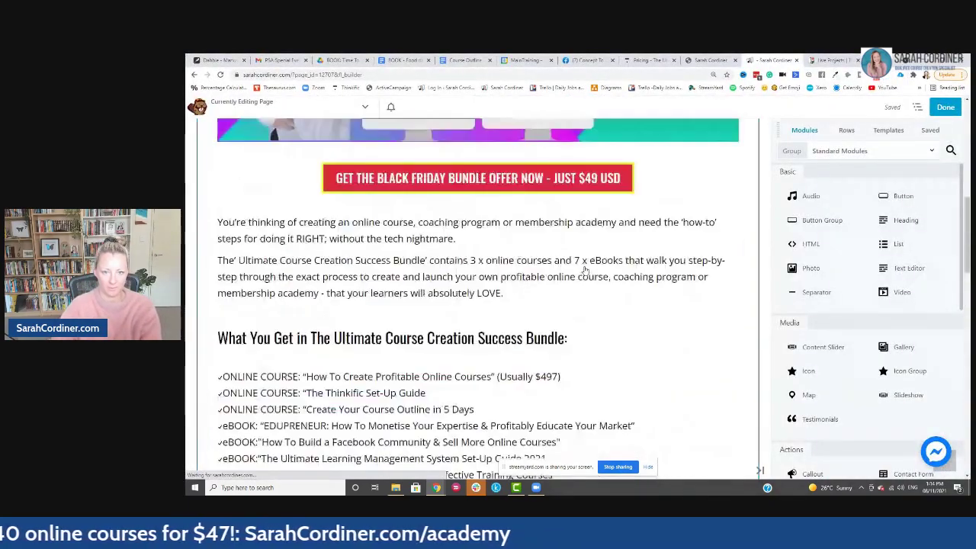
pyautogui.scroll(-10, 584, 270)
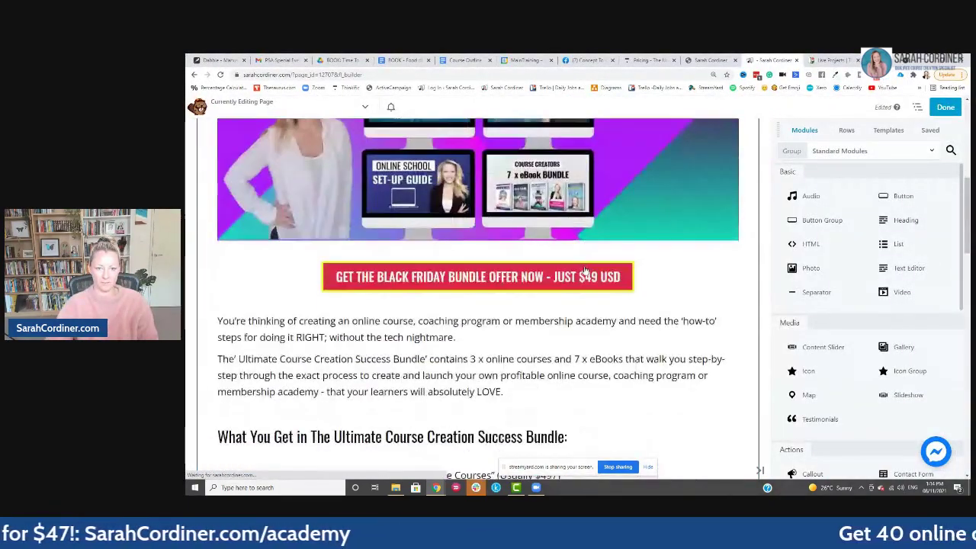
pyautogui.scroll(-10, 585, 270)
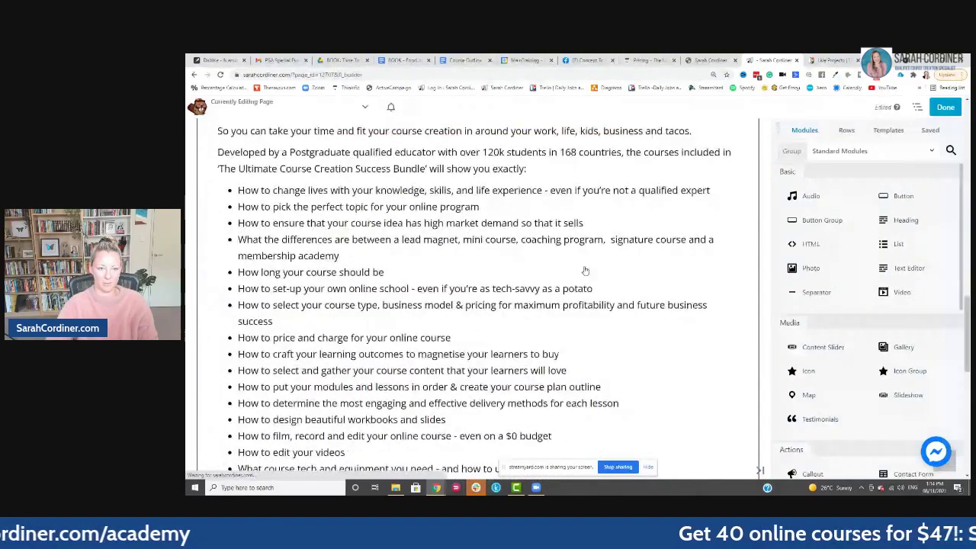
pyautogui.scroll(-5, 584, 270)
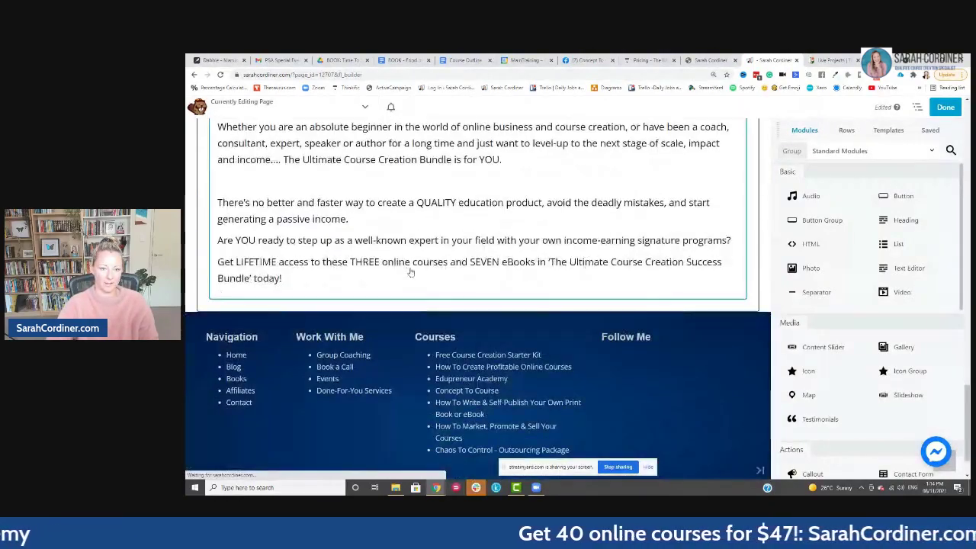
pyautogui.scroll(5, 512, 285)
pyautogui.scroll(10, 512, 285)
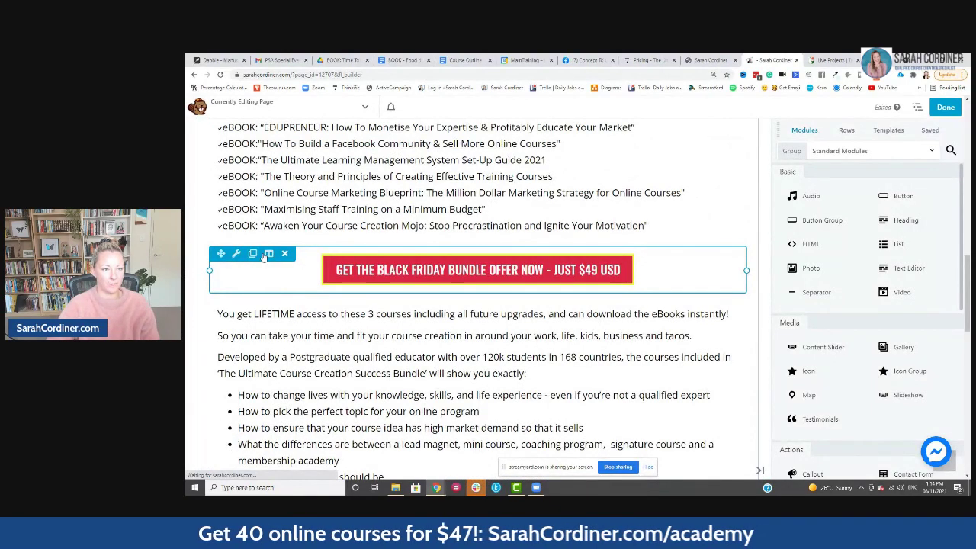
pyautogui.click(253, 254)
pyautogui.scroll(-1, 414, 264)
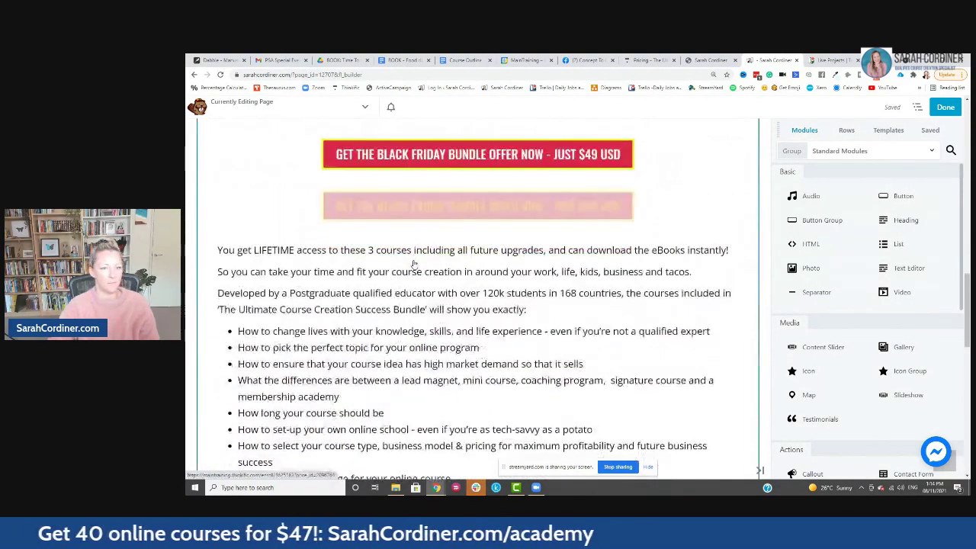
pyautogui.moveTo(220, 189); pyautogui.dragTo(386, 340)
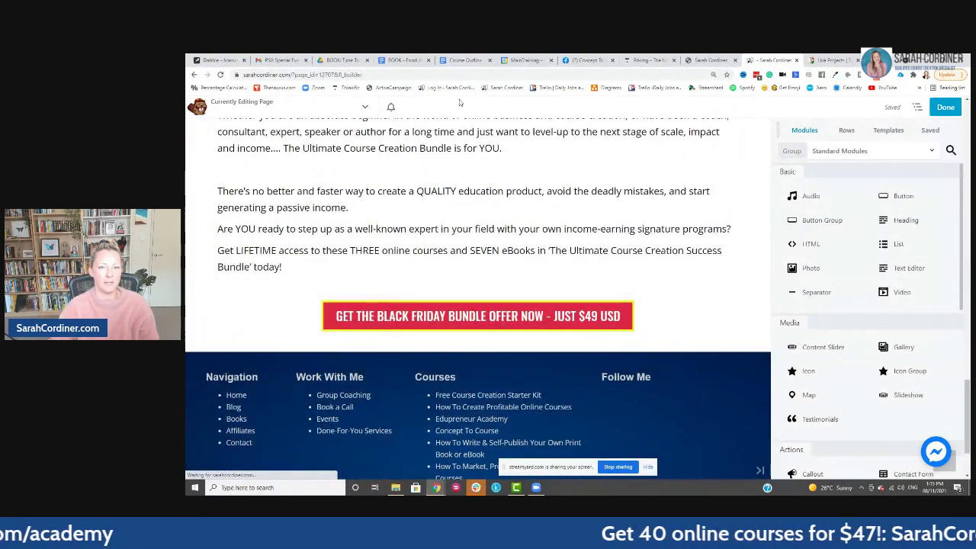
# Merge the sales copy document's window into the main browser window as a tab and return to the page builder
pyautogui.moveTo(436, 487)
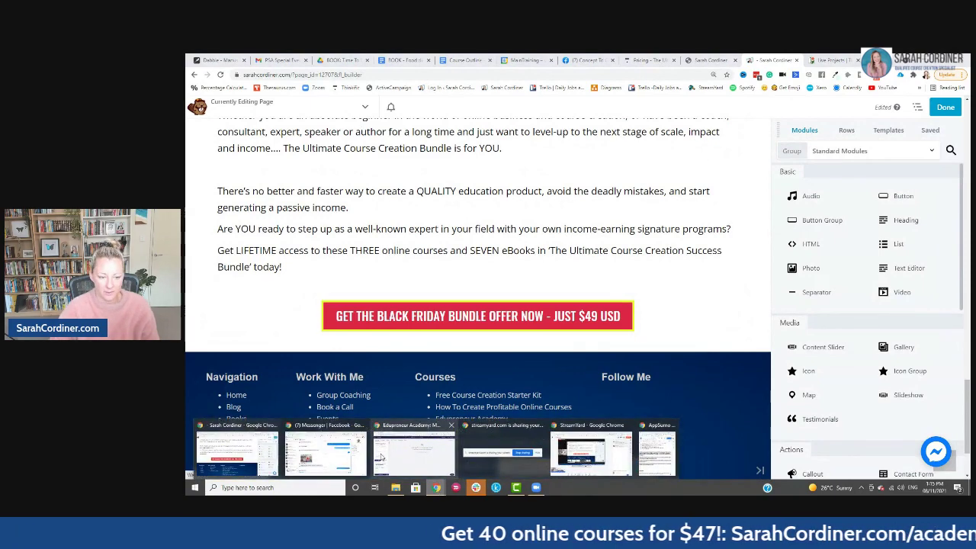
pyautogui.click(649, 455)
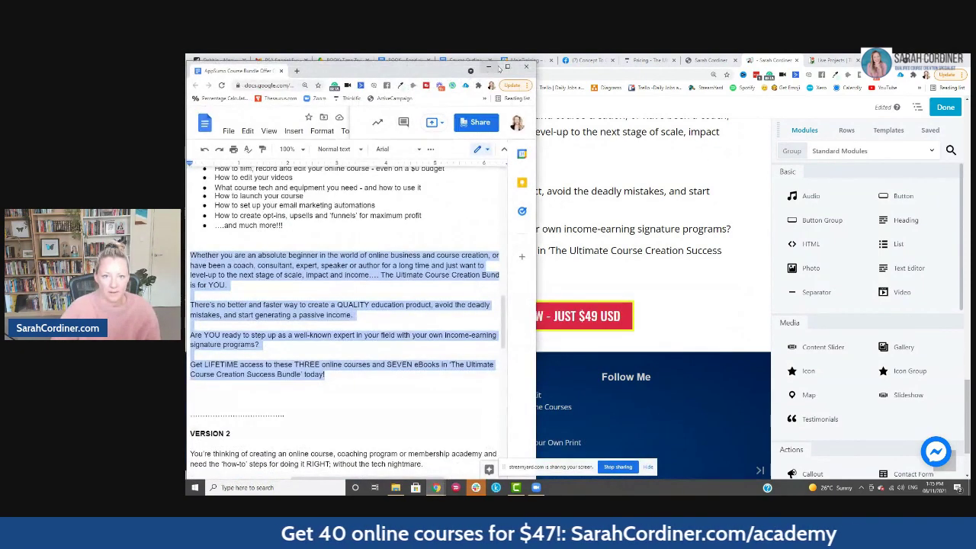
pyautogui.doubleClick(240, 73)
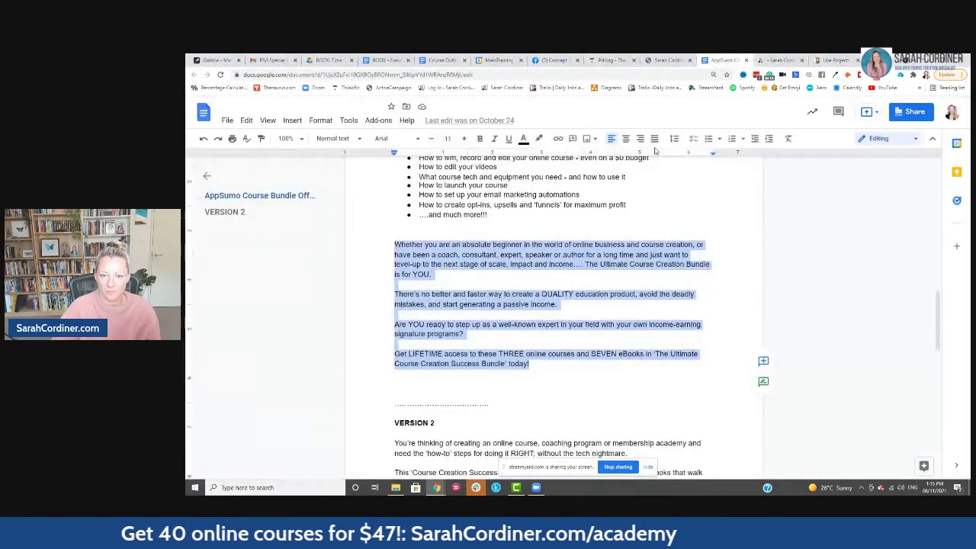
pyautogui.scroll(-1, 561, 266)
pyautogui.scroll(3, 560, 265)
pyautogui.click(543, 323)
pyautogui.scroll(4, 543, 322)
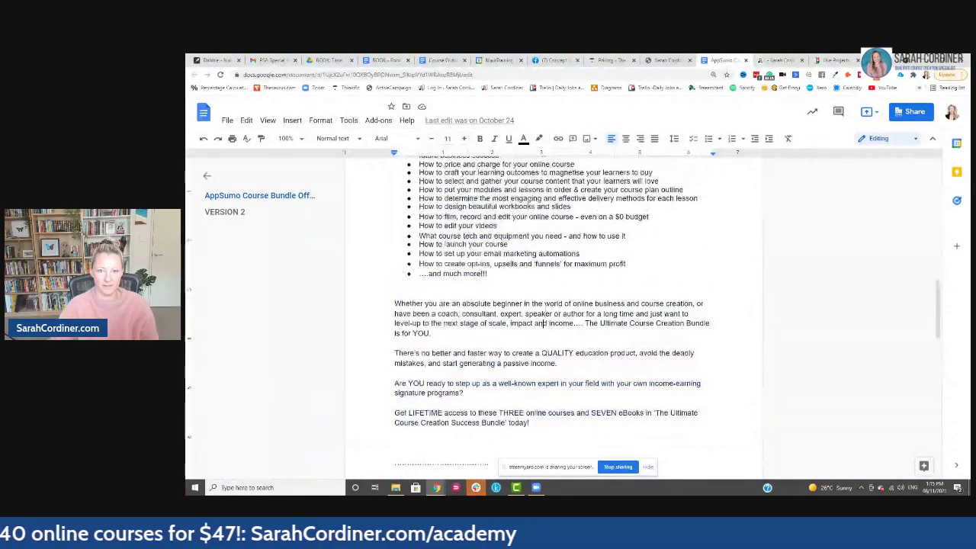
pyautogui.click(779, 60)
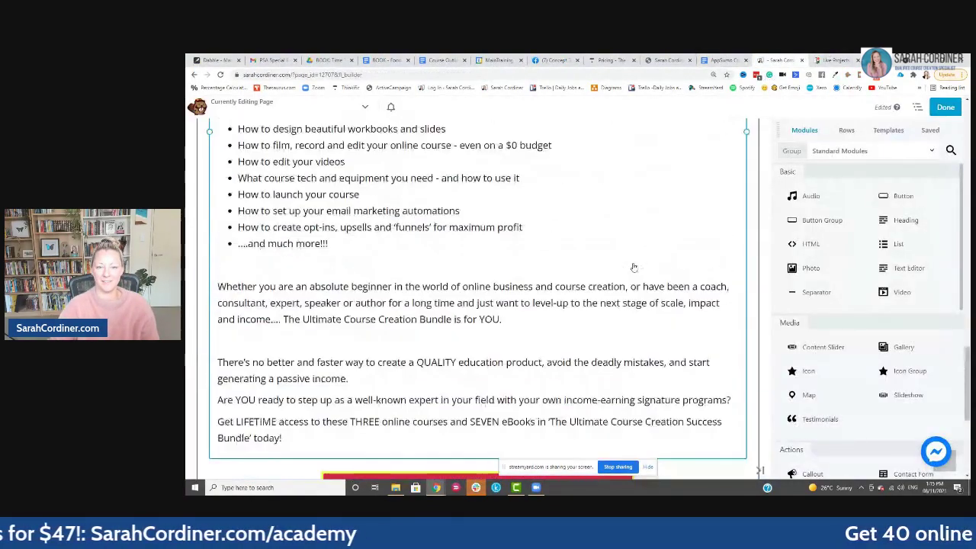
# Zoom out the page and review the sales page layout from the headline to the last payment button
pyautogui.scroll(10, 633, 267)
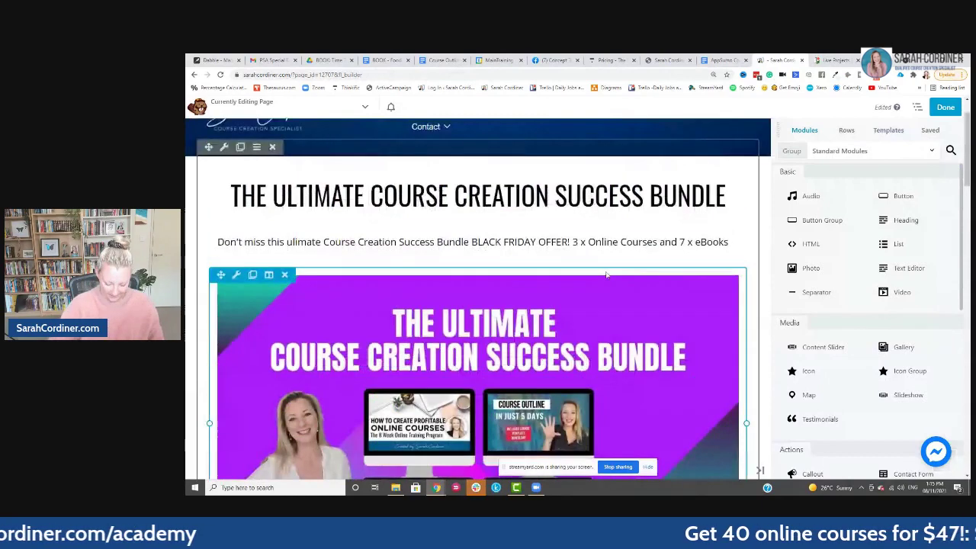
pyautogui.hotkey('ctrl', '-')
pyautogui.scroll(1, 583, 309)
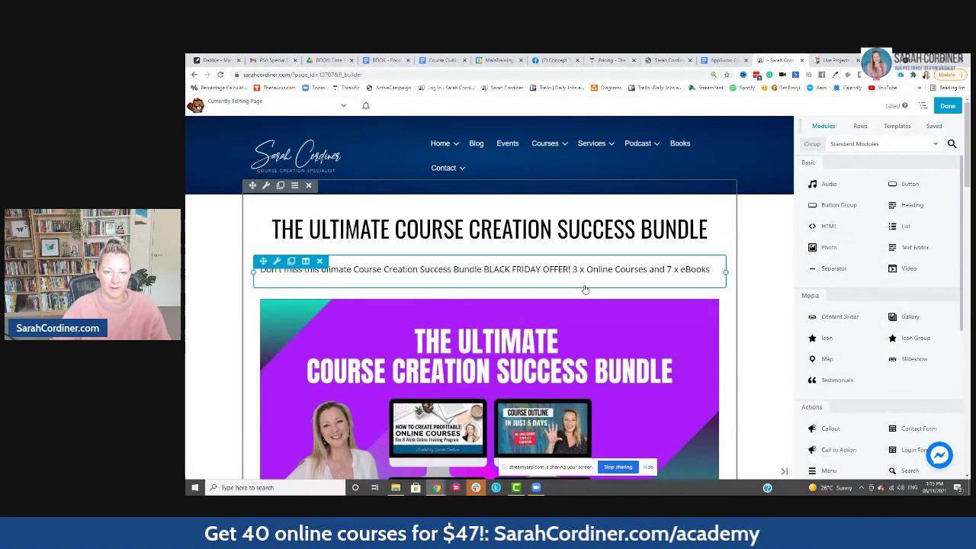
pyautogui.scroll(-5, 584, 289)
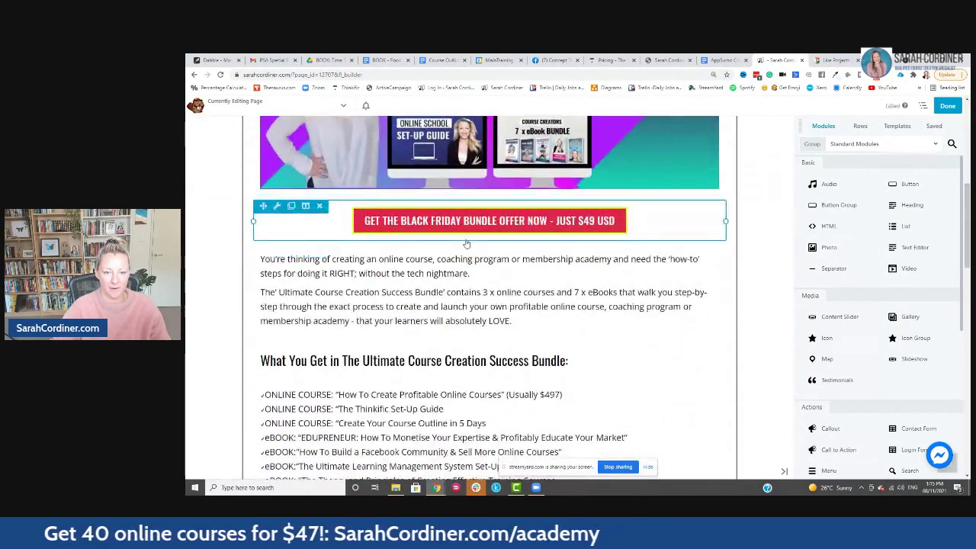
pyautogui.scroll(-6, 467, 244)
pyautogui.scroll(-7, 470, 249)
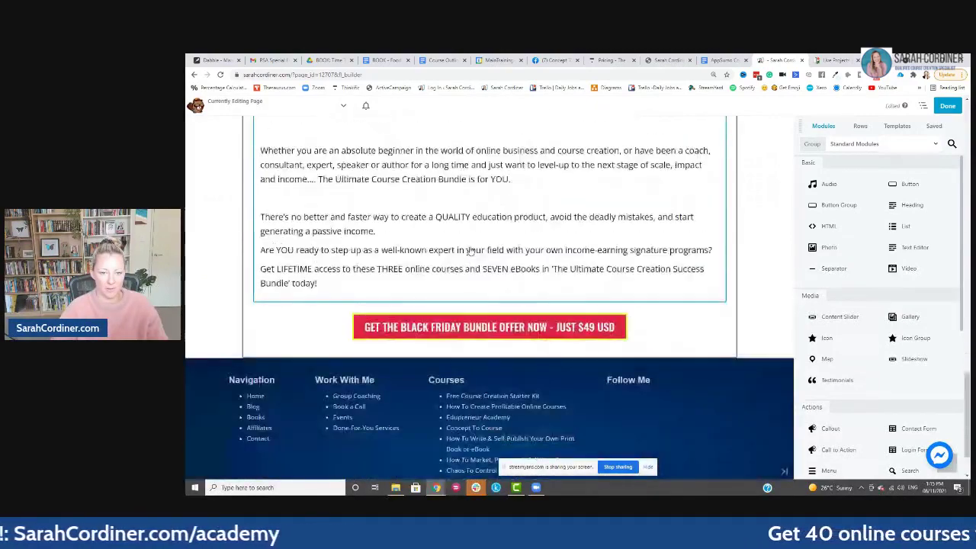
pyautogui.scroll(10, 488, 258)
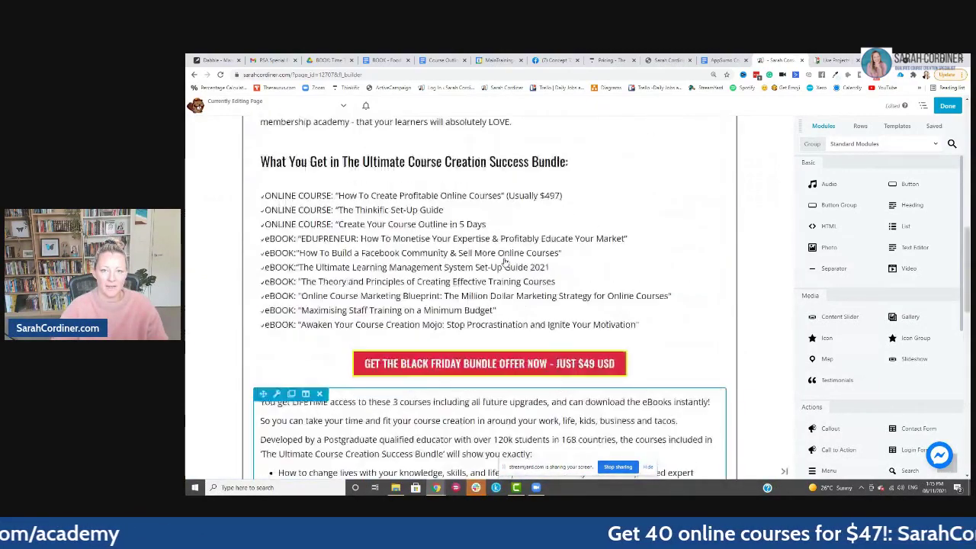
pyautogui.scroll(8, 504, 262)
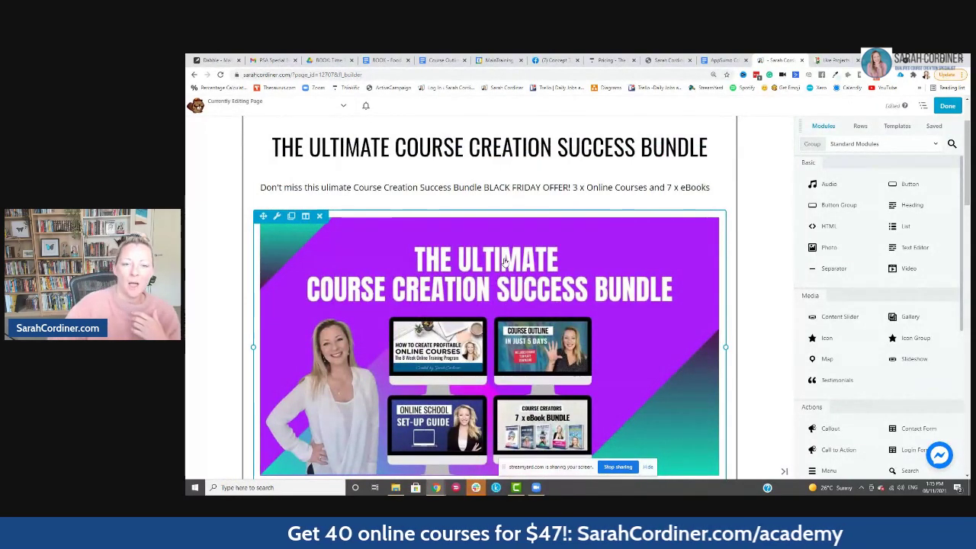
pyautogui.scroll(-1, 503, 261)
pyautogui.scroll(-5, 504, 262)
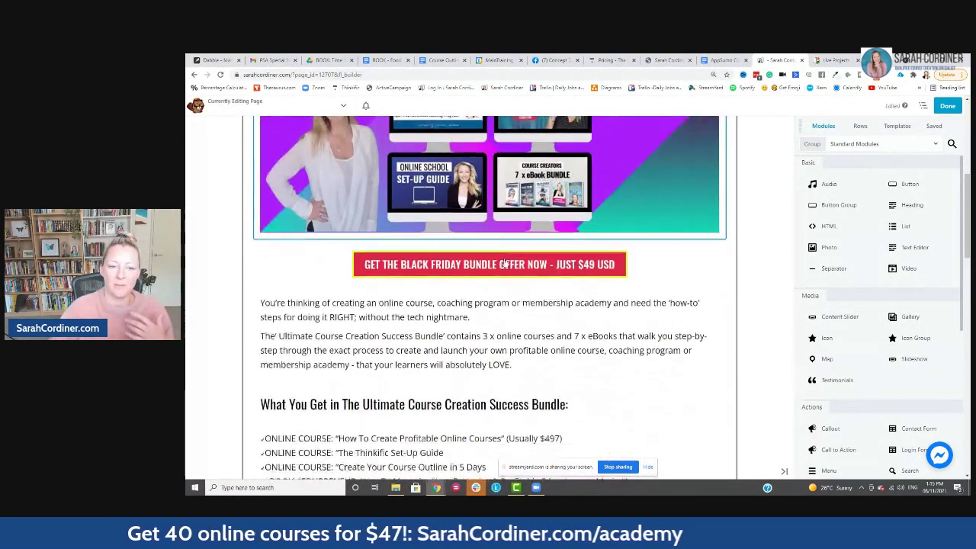
pyautogui.scroll(2, 504, 262)
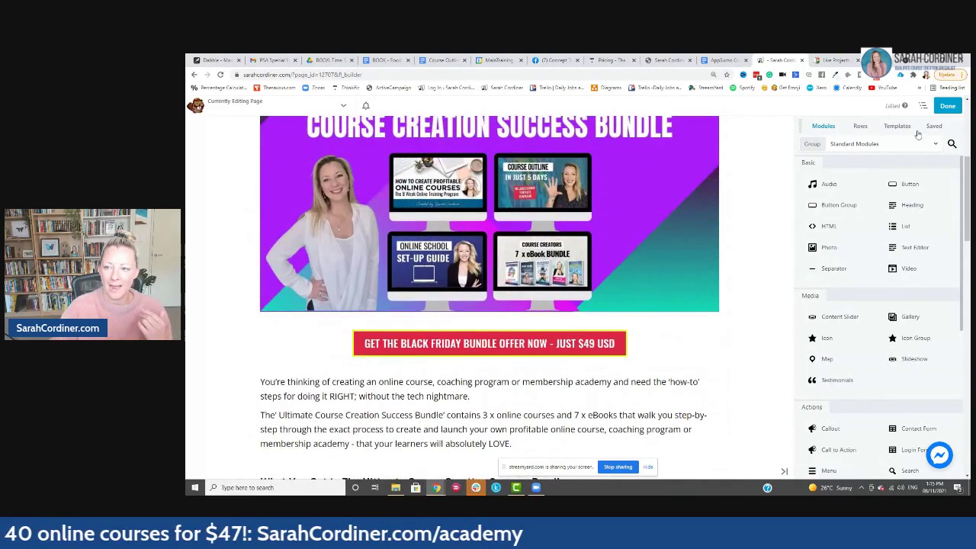
# Find the standard Countdown module and add it between the bundle image and the first payment button
pyautogui.scroll(3, 637, 216)
pyautogui.scroll(-2, 637, 216)
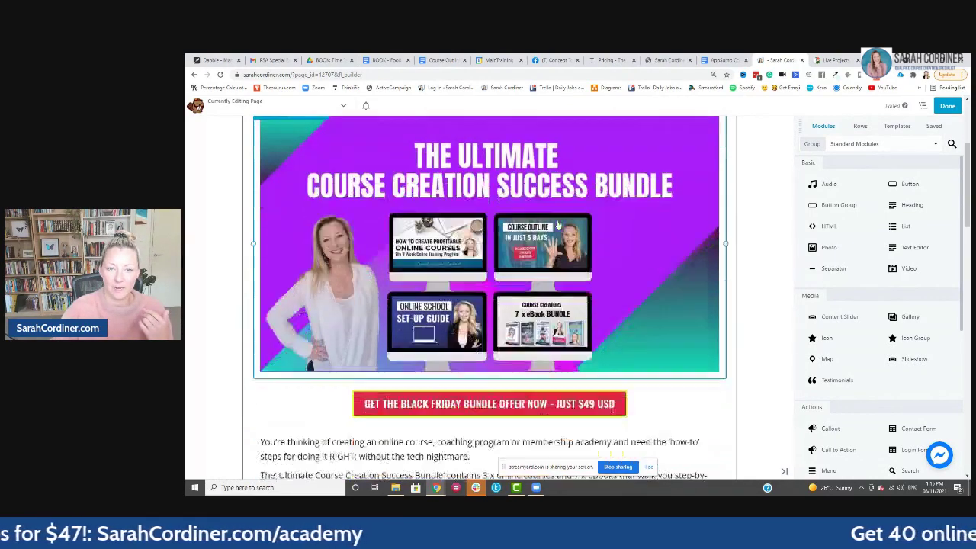
pyautogui.click(953, 143)
pyautogui.write('COUNT')
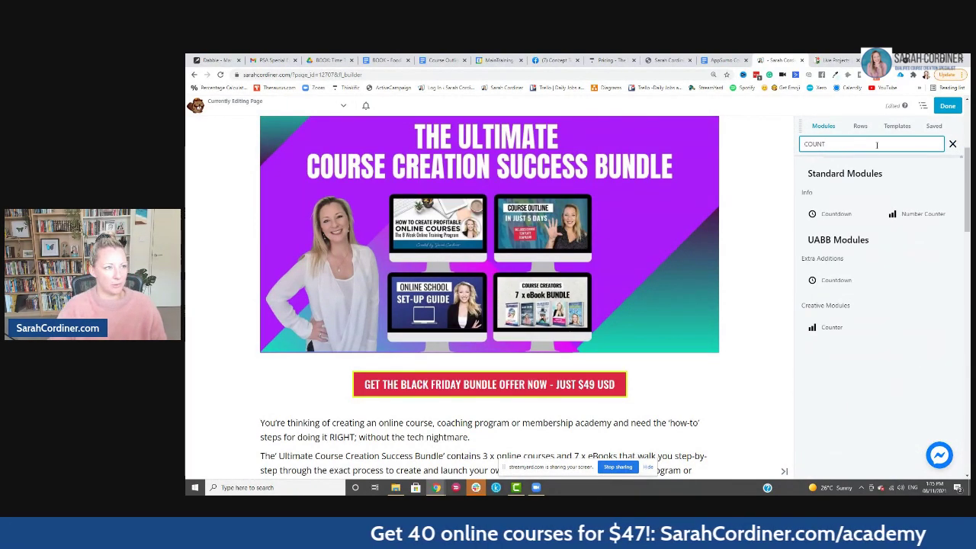
pyautogui.moveTo(843, 214); pyautogui.dragTo(504, 276)
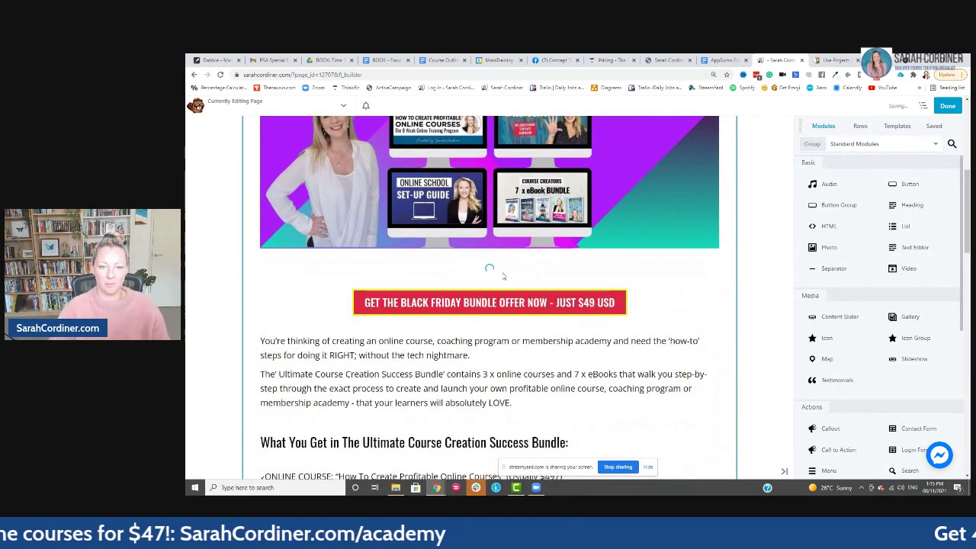
# Set the countdown's end date to 01/12/2021 and save the module
pyautogui.click(824, 213)
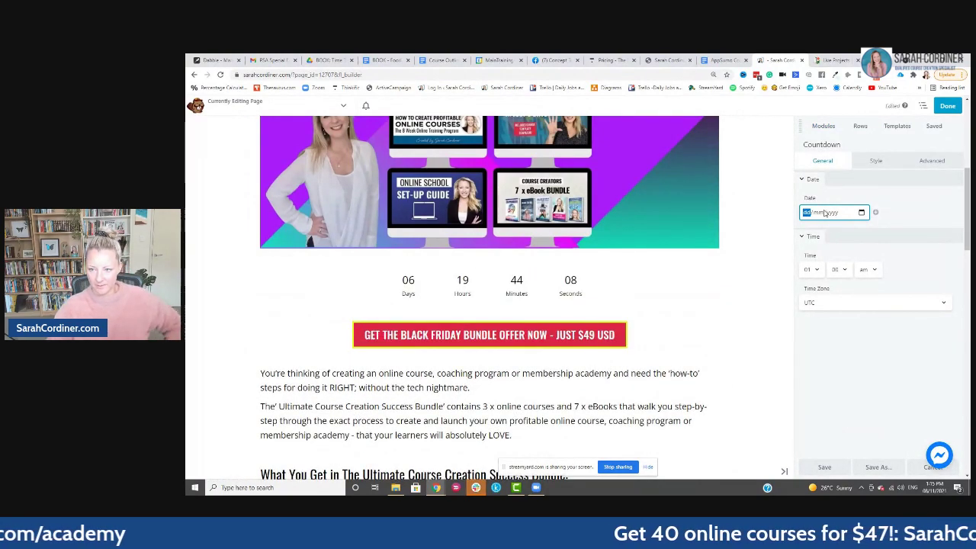
pyautogui.click(862, 213)
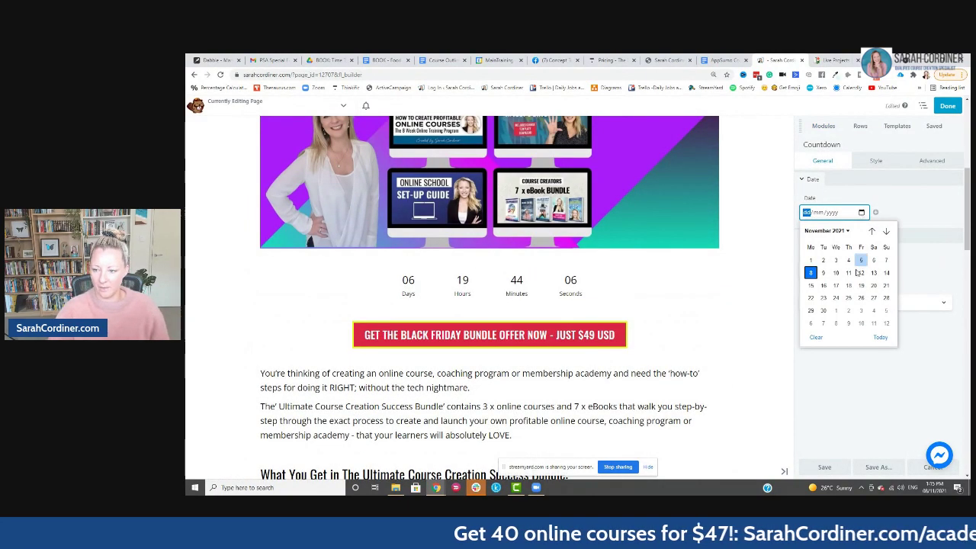
pyautogui.click(837, 311)
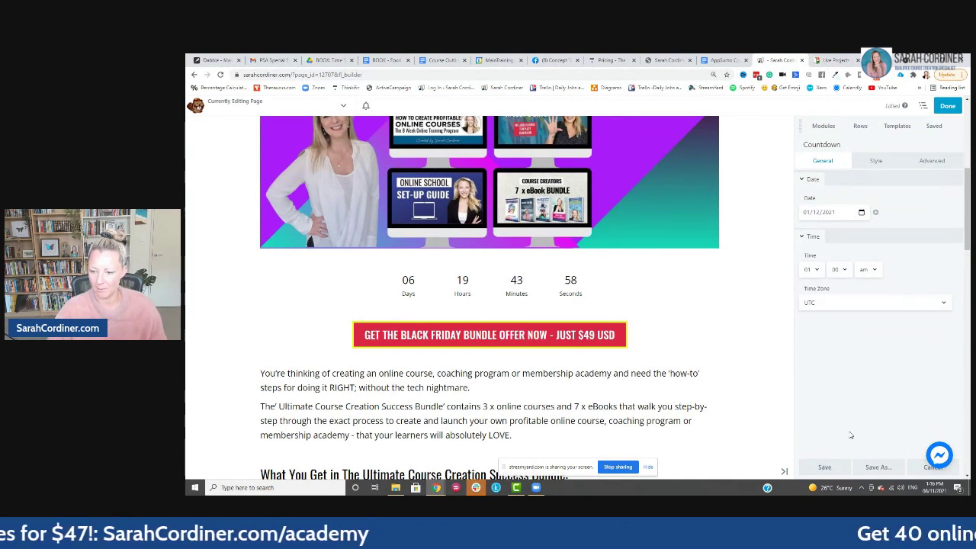
pyautogui.click(824, 467)
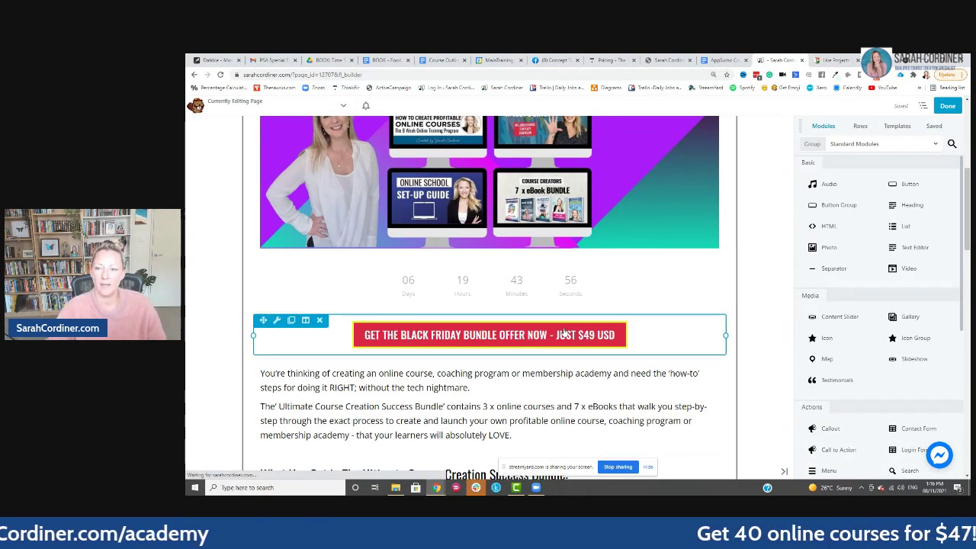
# Reopen the countdown's settings and colour its numbers with the red preset that matches the payment button
pyautogui.click(499, 287)
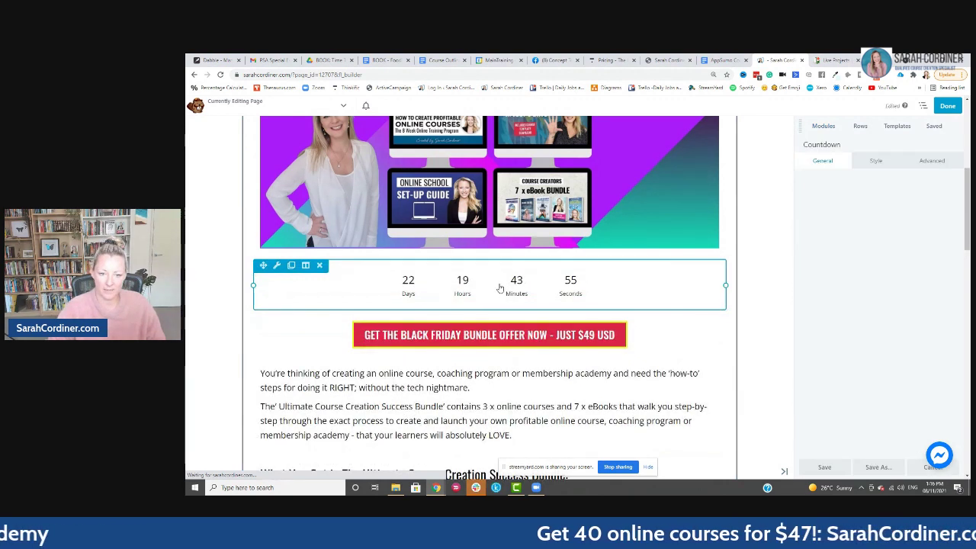
pyautogui.click(881, 160)
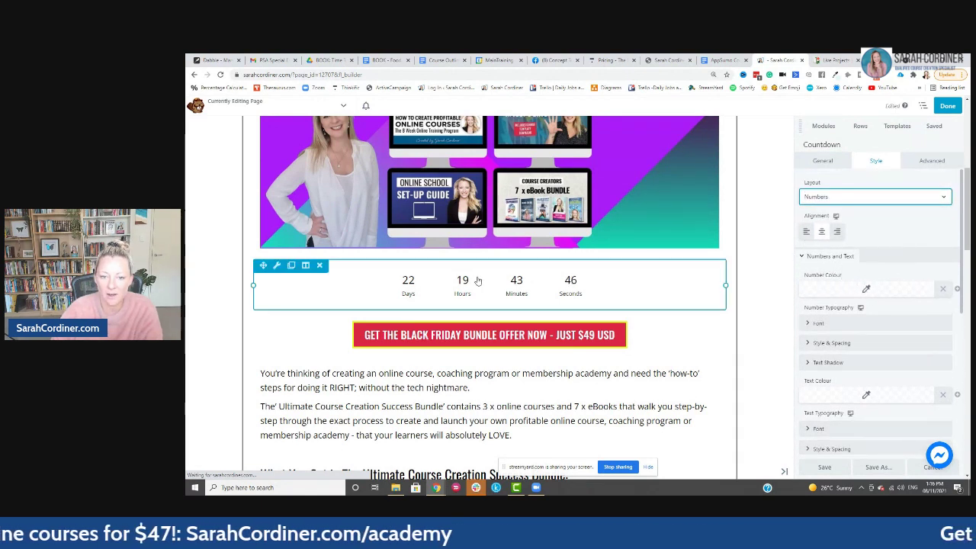
pyautogui.click(864, 290)
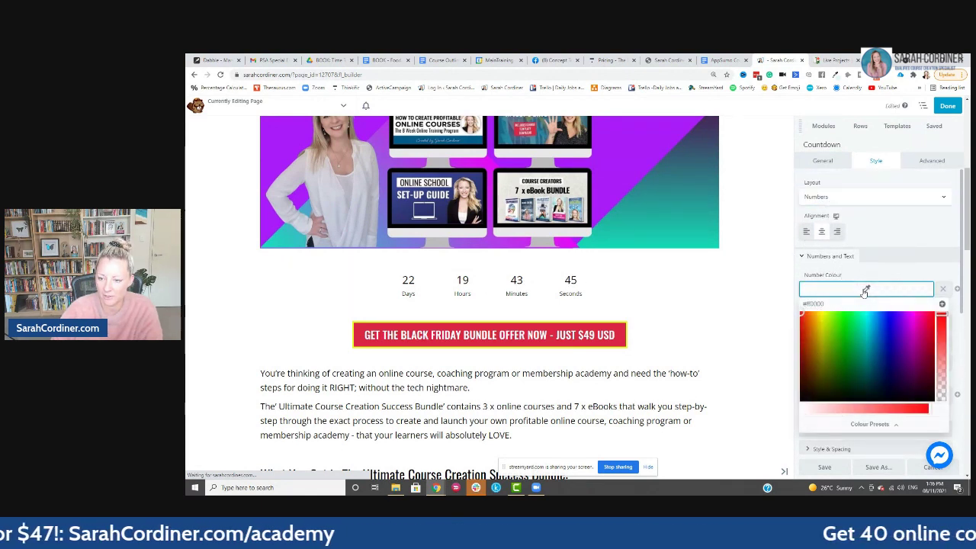
pyautogui.click(868, 425)
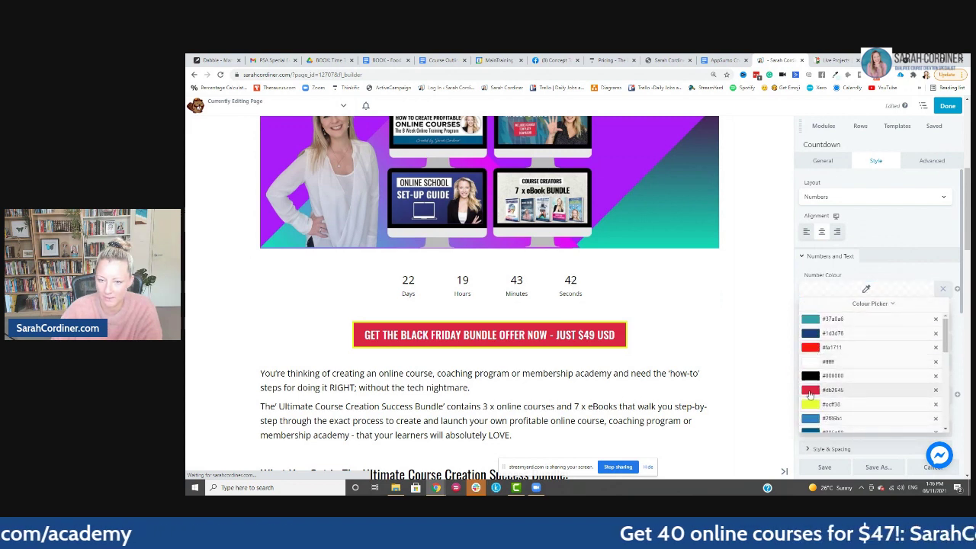
pyautogui.click(811, 348)
pyautogui.click(791, 326)
# Look through the countdown's style, advanced and general settings, including spacing, backgrounds and the time separator option
pyautogui.scroll(-6, 838, 312)
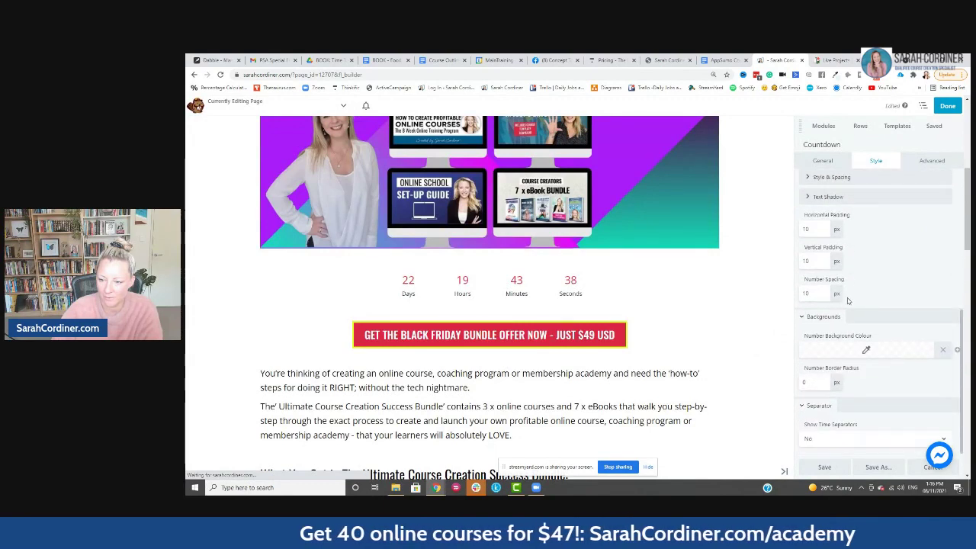
pyautogui.scroll(4, 848, 301)
pyautogui.scroll(3, 839, 244)
pyautogui.click(931, 161)
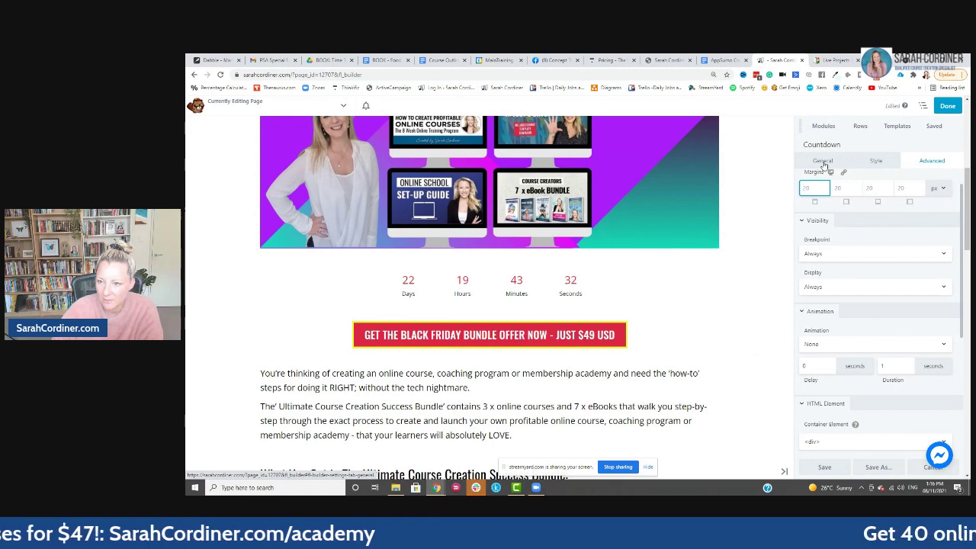
pyautogui.click(823, 163)
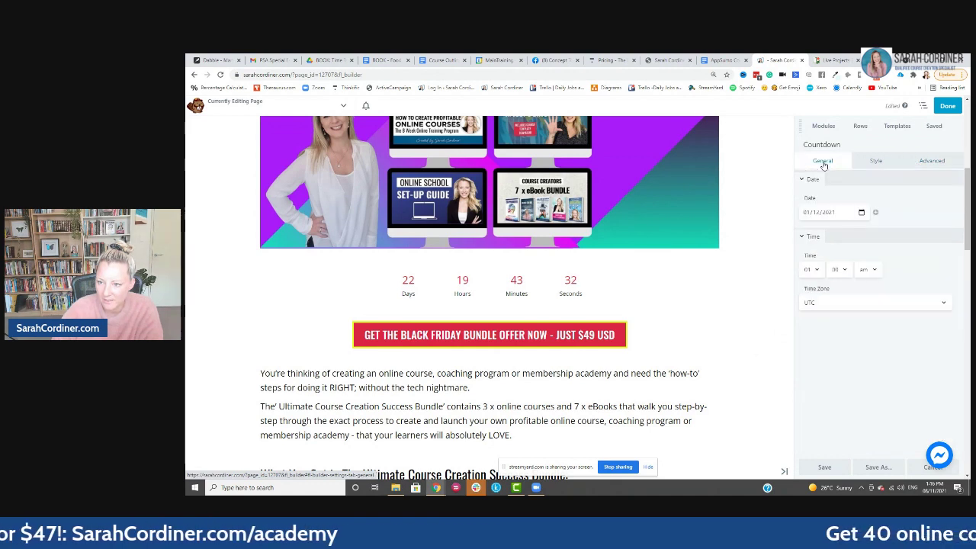
pyautogui.click(876, 161)
pyautogui.scroll(-5, 875, 245)
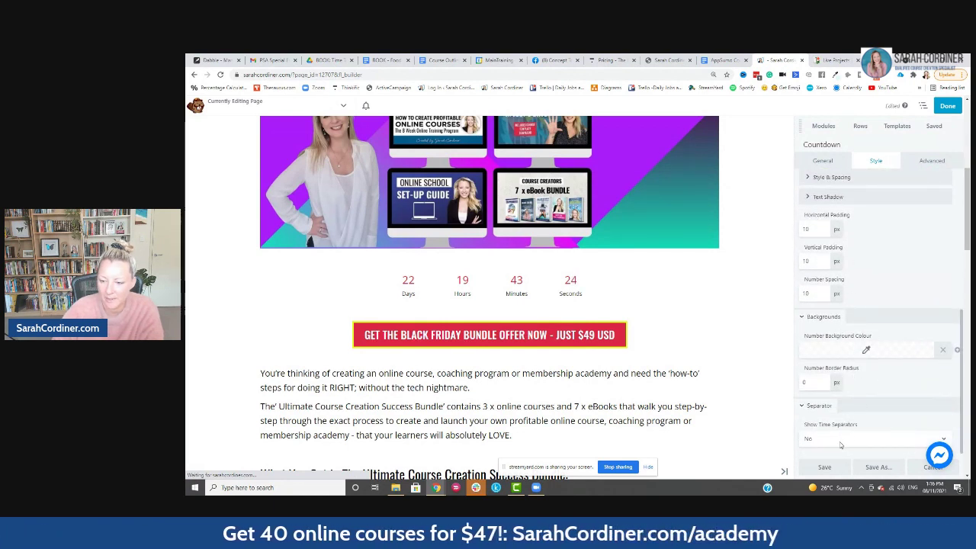
pyautogui.click(841, 445)
pyautogui.click(840, 446)
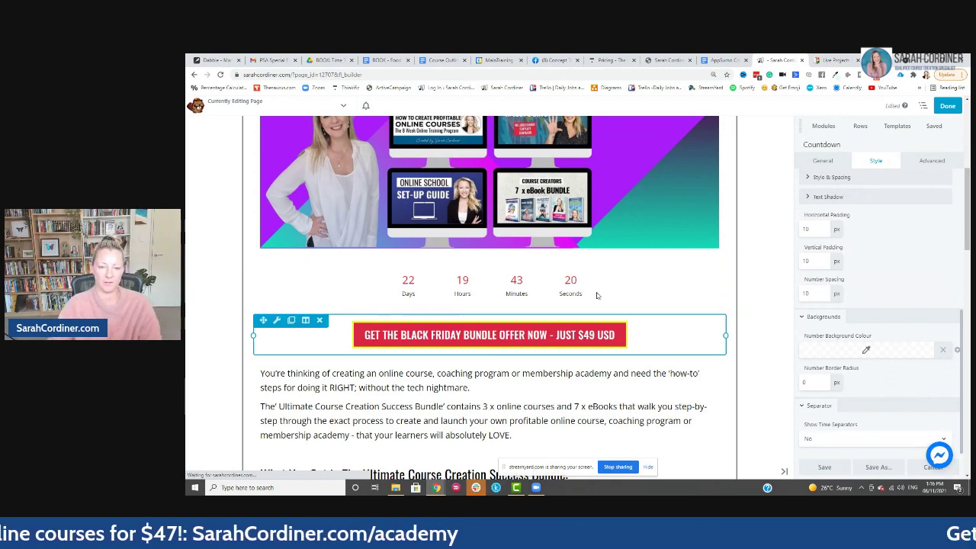
# Review the whole sales page with the countdown in place, from the headline down to the footer
pyautogui.scroll(2, 511, 321)
pyautogui.scroll(2, 513, 333)
pyautogui.scroll(-4, 648, 220)
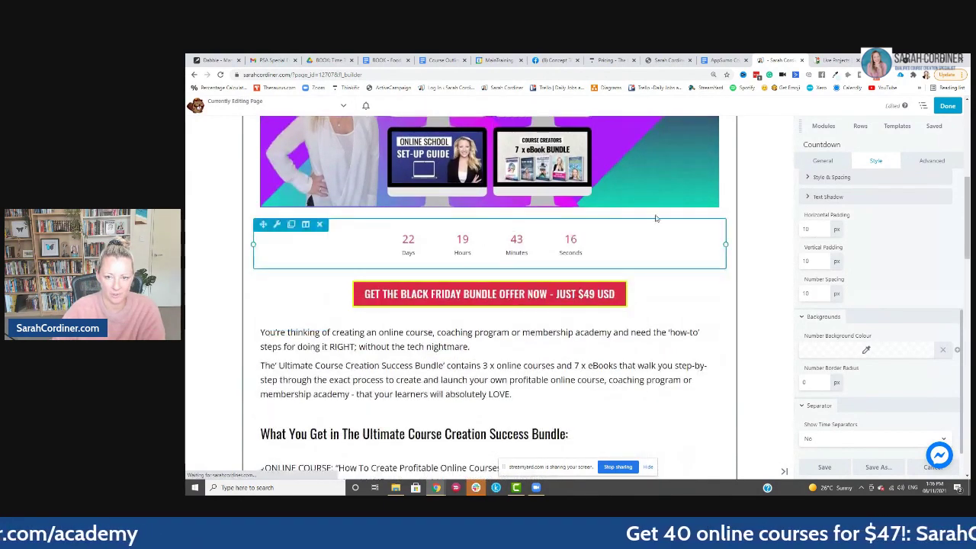
pyautogui.scroll(5, 766, 252)
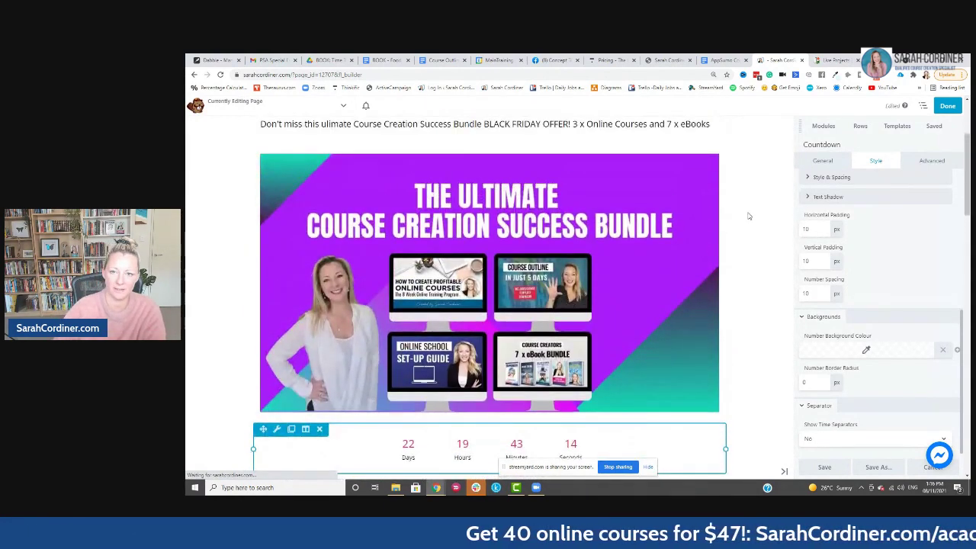
pyautogui.scroll(3, 747, 216)
pyautogui.scroll(-9, 750, 252)
pyautogui.scroll(-15, 750, 256)
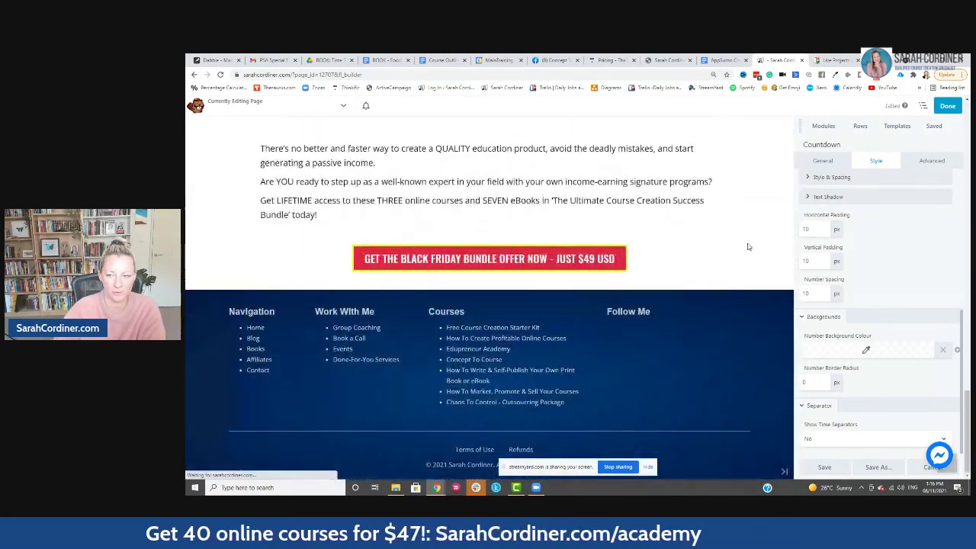
pyautogui.scroll(10, 750, 255)
# Publish the sales page and select the live page's web address
pyautogui.click(947, 105)
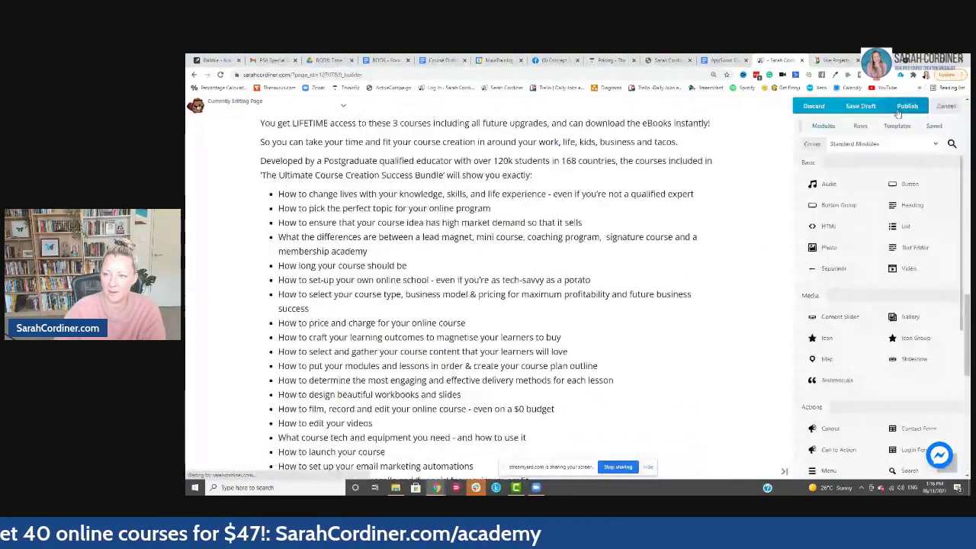
pyautogui.click(906, 106)
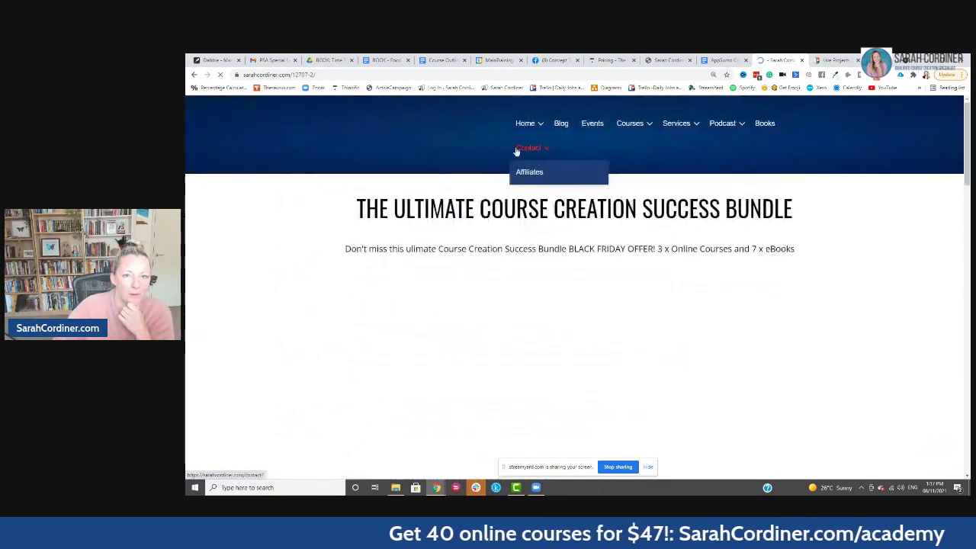
pyautogui.click(238, 76)
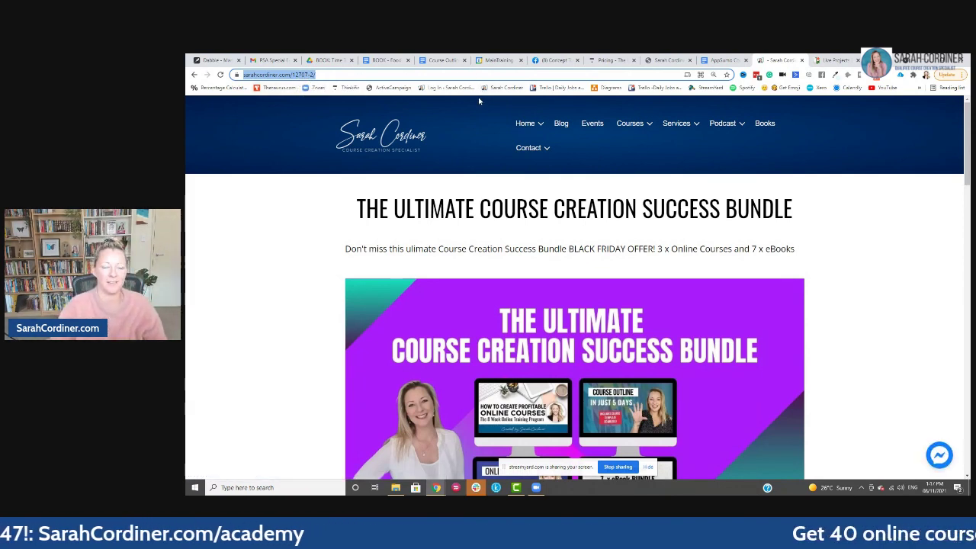
# Return to the WordPress list of all pages and search it for "BUNDLE"
pyautogui.click(195, 76)
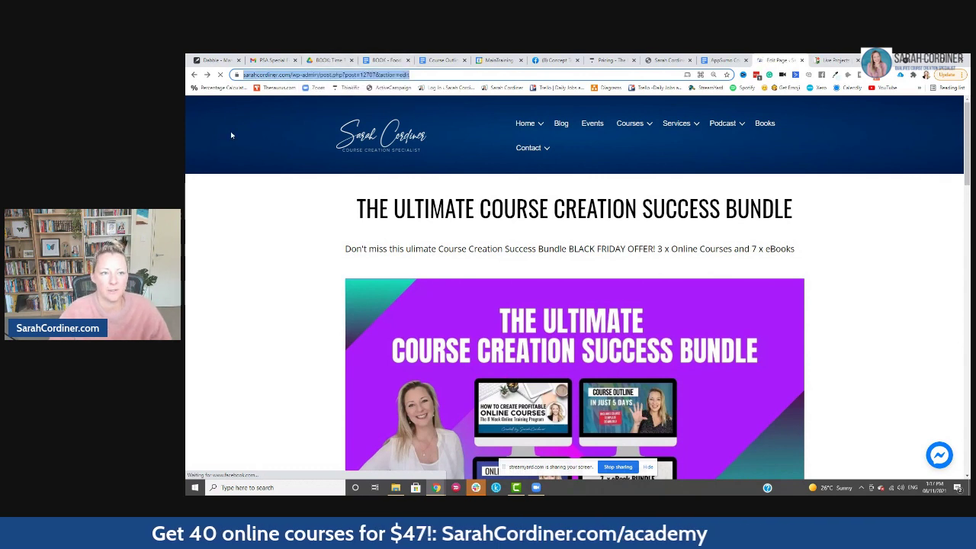
pyautogui.click(195, 75)
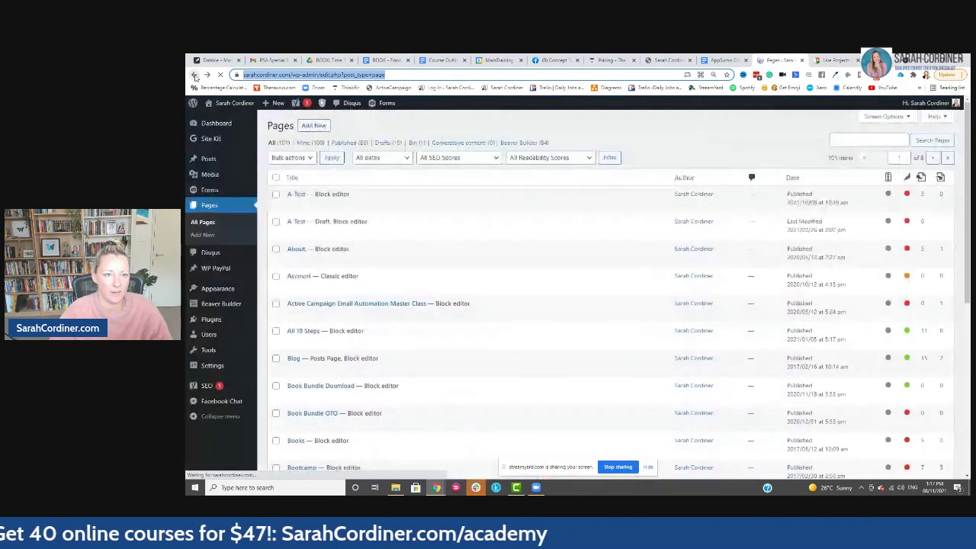
pyautogui.click(845, 141)
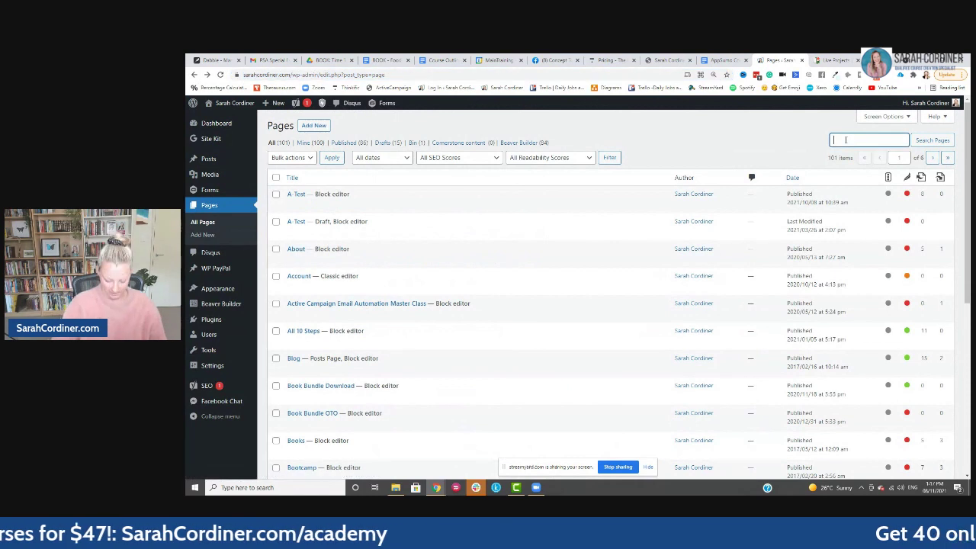
pyautogui.write('bUNDLE')
pyautogui.press('Return')
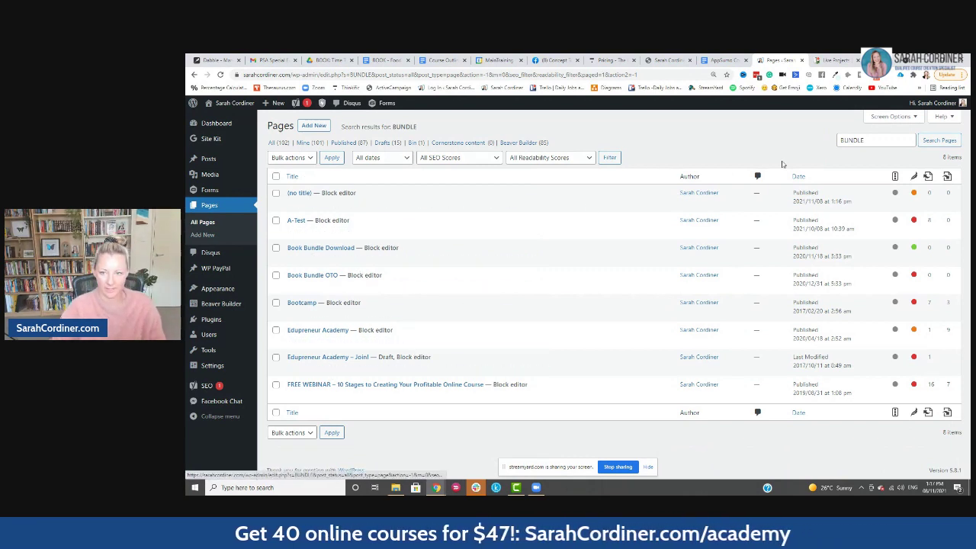
# Replace the page search with "COURSE CREATORS" and run it
pyautogui.doubleClick(846, 140)
pyautogui.press('BackSpace')
pyautogui.write('COURSE CREATORS')
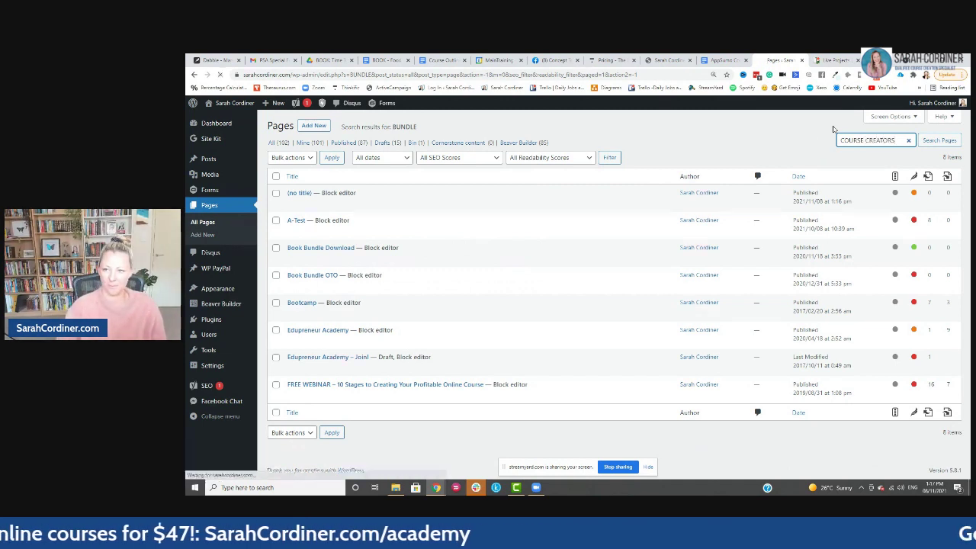
pyautogui.press('Return')
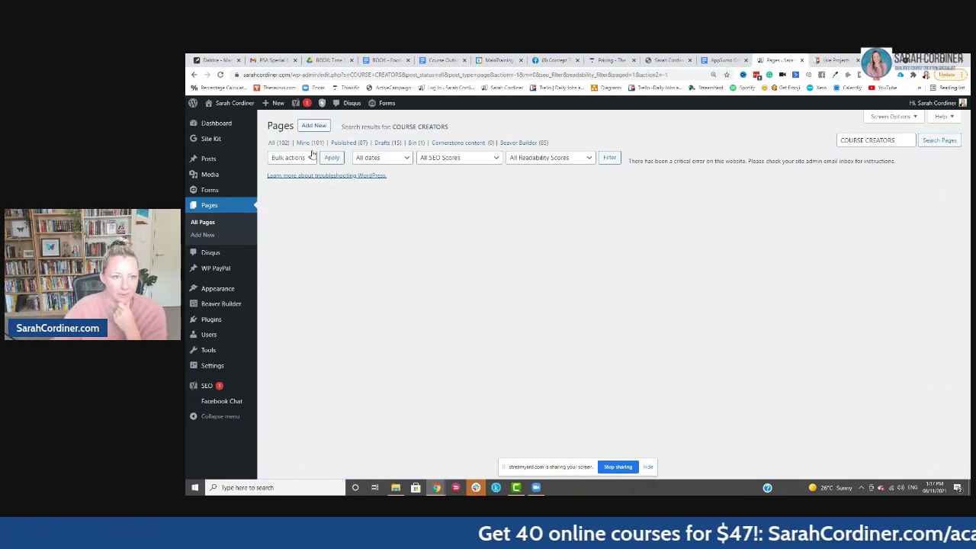
# Clear the page search, list only the published pages and sort them by date with the newest first
pyautogui.click(909, 142)
pyautogui.click(344, 144)
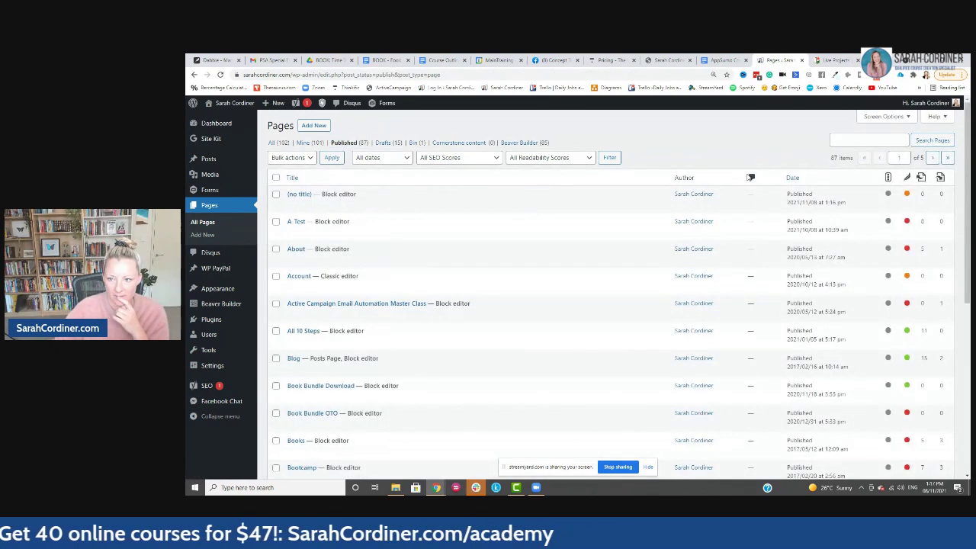
pyautogui.click(793, 178)
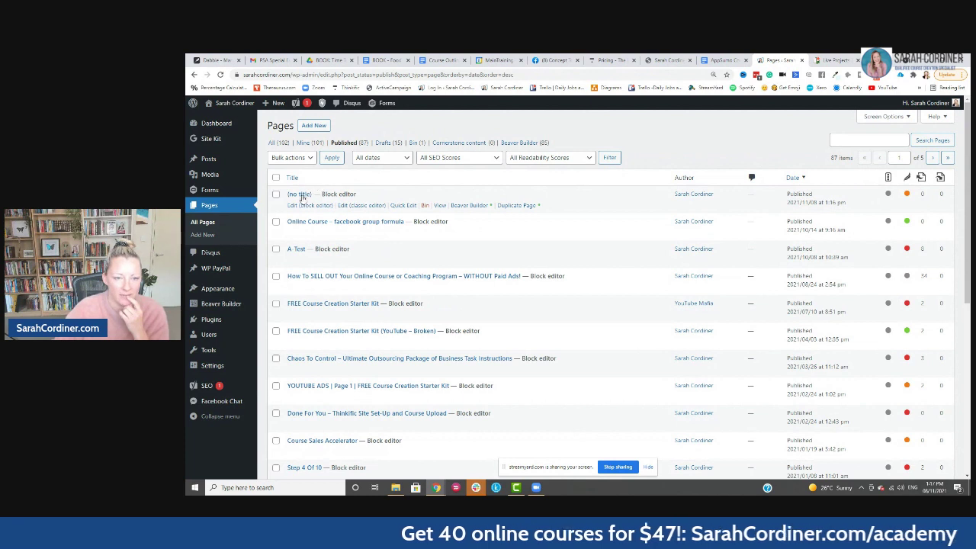
# Open Quick Edit for the newest page, the one without a title, and clear its slug
pyautogui.click(403, 206)
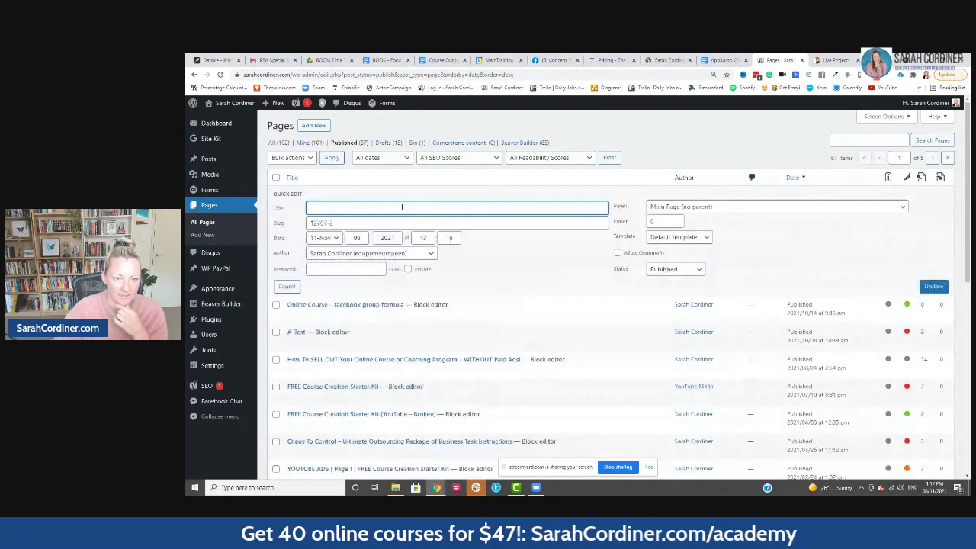
pyautogui.click(295, 229)
pyautogui.click(323, 206)
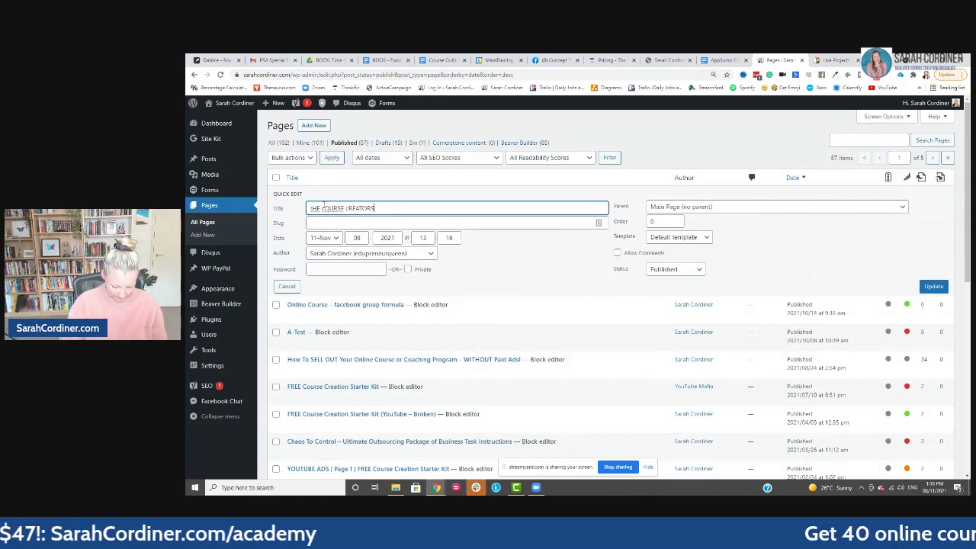
# Replace the mistyped page title with "The Course Creation Success Bundle"
pyautogui.press('BackSpace')
pyautogui.press('BackSpace')
pyautogui.press('BackSpace')
pyautogui.press('BackSpace')
pyautogui.press('BackSpace')
pyautogui.press('BackSpace')
pyautogui.press('BackSpace')
pyautogui.press('BackSpace')
pyautogui.press('BackSpace')
pyautogui.press('BackSpace')
pyautogui.press('BackSpace')
pyautogui.press('BackSpace')
pyautogui.press('BackSpace')
pyautogui.press('BackSpace')
pyautogui.press('BackSpace')
pyautogui.press('BackSpace')
pyautogui.press('BackSpace')
pyautogui.press('BackSpace')
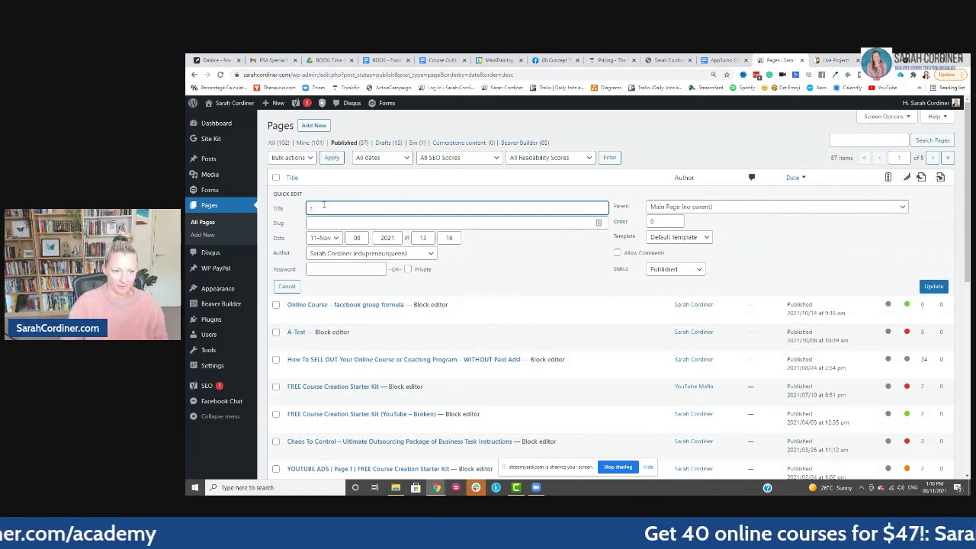
pyautogui.write('The course creation S')
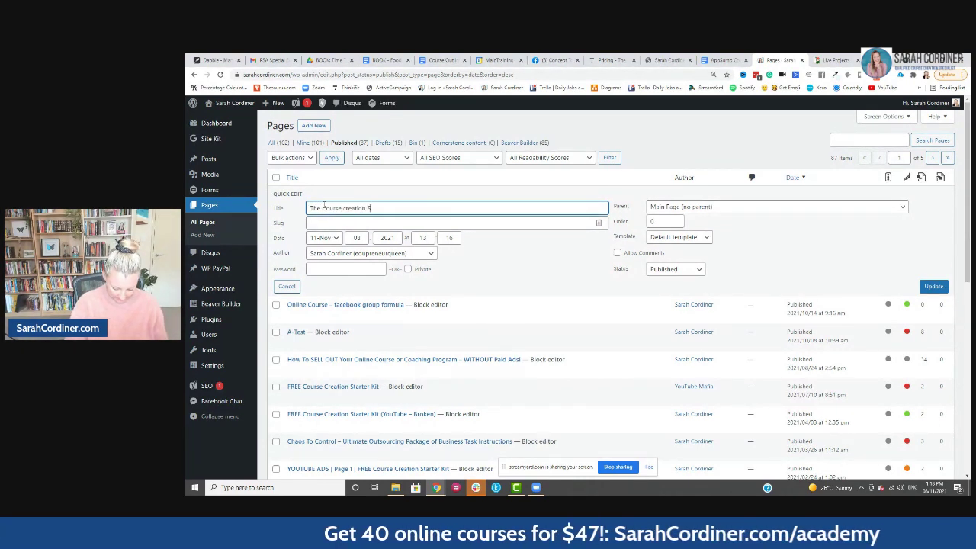
pyautogui.click(324, 207)
pyautogui.press('BackSpace')
pyautogui.write('C')
pyautogui.press('BackSpace')
pyautogui.write('C')
# Set the page's slug to "successbundle" and update the page
pyautogui.click(326, 223)
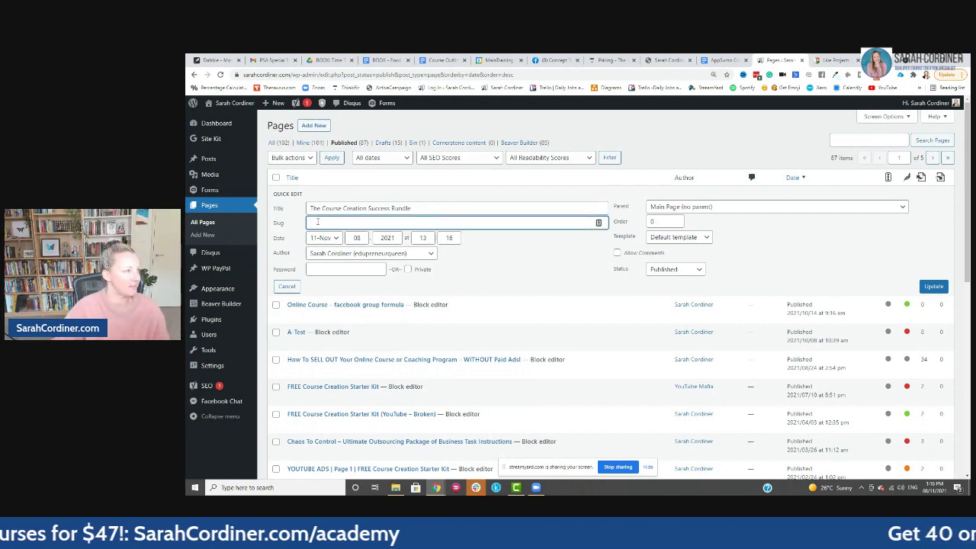
pyautogui.hotkey('ctrl', '+')
pyautogui.hotkey('ctrl', '+')
pyautogui.hotkey('ctrl', '+')
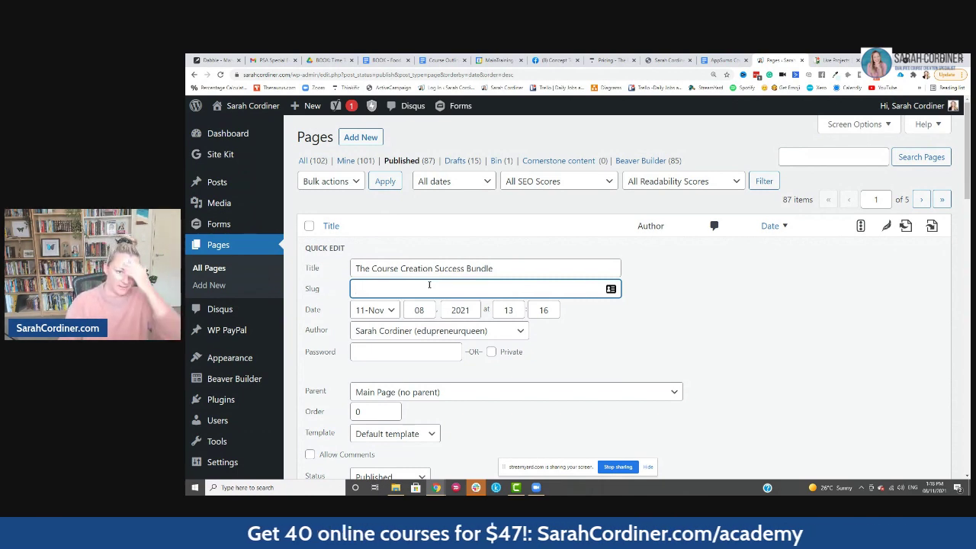
pyautogui.write('blackfriday')
pyautogui.press('BackSpace')
pyautogui.press('BackSpace')
pyautogui.press('BackSpace')
pyautogui.press('BackSpace')
pyautogui.press('BackSpace')
pyautogui.press('BackSpace')
pyautogui.press('BackSpace')
pyautogui.press('BackSpace')
pyautogui.press('BackSpace')
pyautogui.press('BackSpace')
pyautogui.write('success')
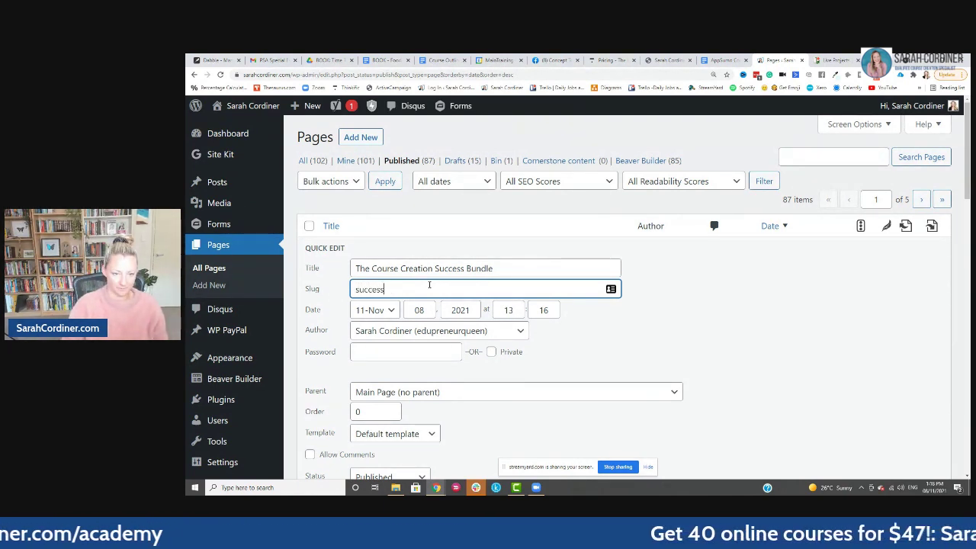
pyautogui.write('bu')
pyautogui.click(684, 322)
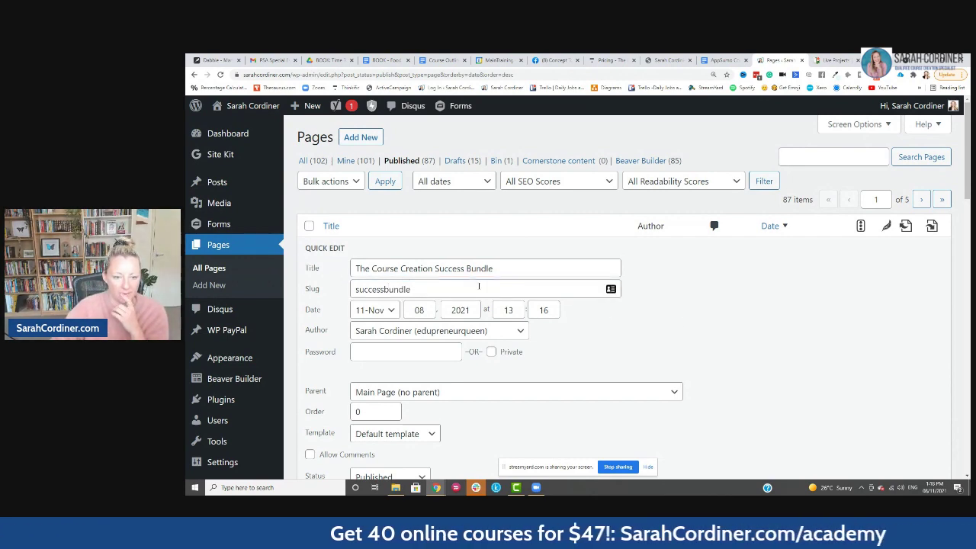
pyautogui.scroll(-1, 479, 285)
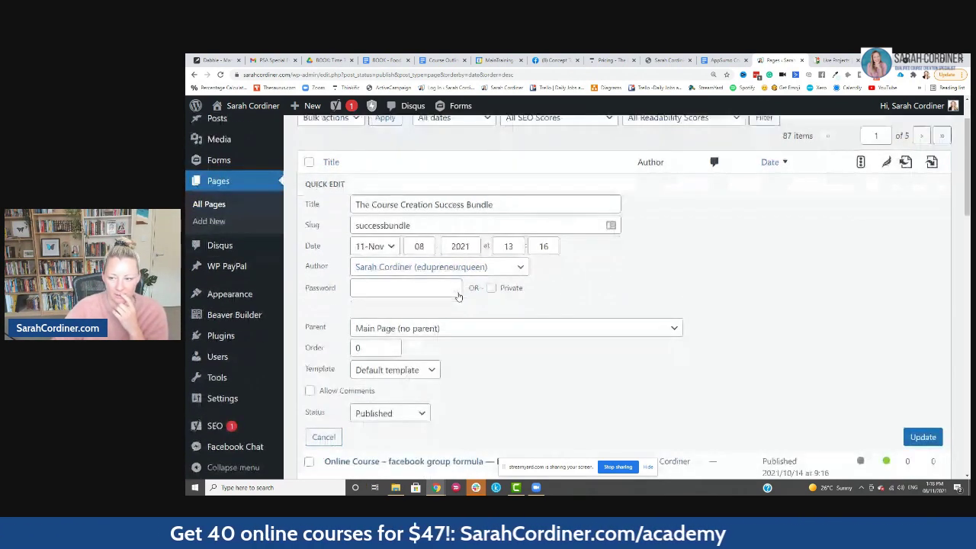
pyautogui.scroll(-1, 458, 296)
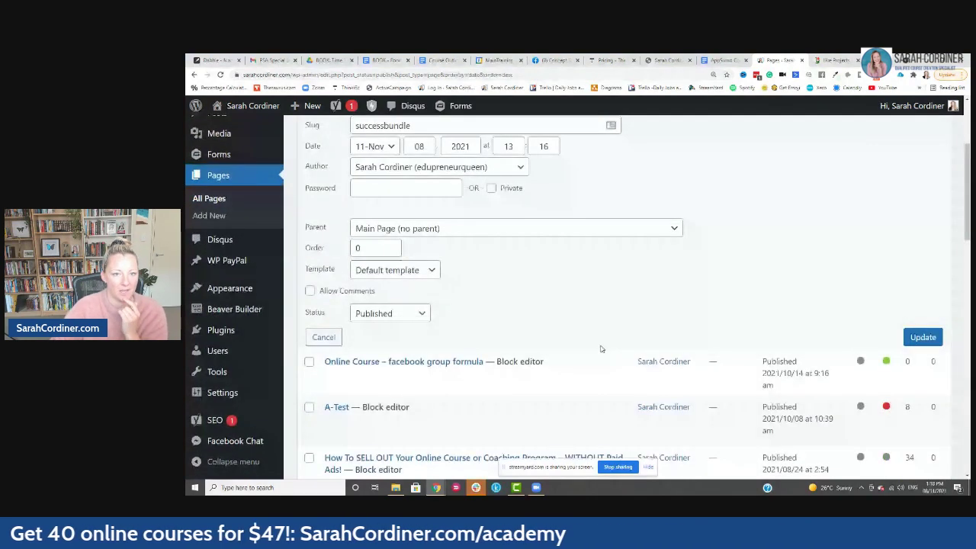
pyautogui.scroll(3, 534, 288)
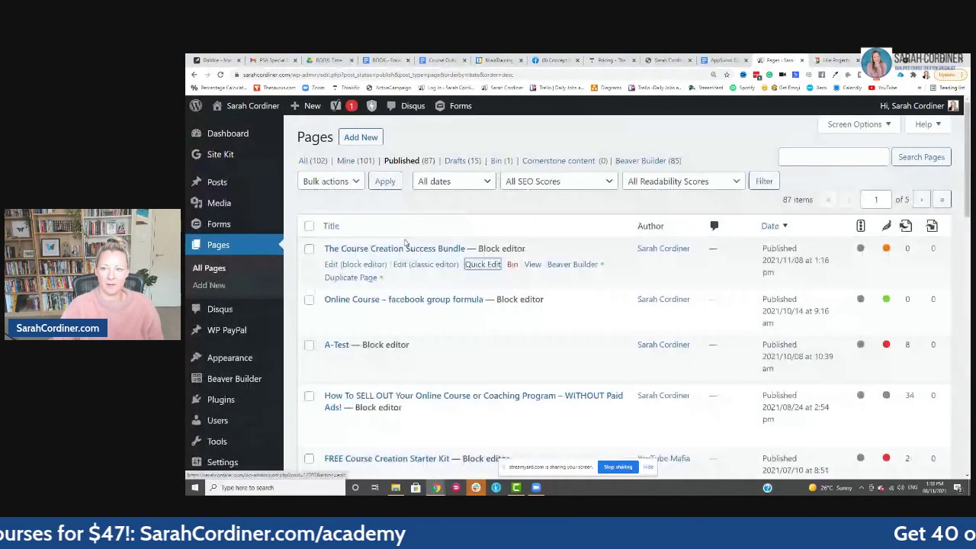
pyautogui.click(871, 60)
pyautogui.write('www.sa')
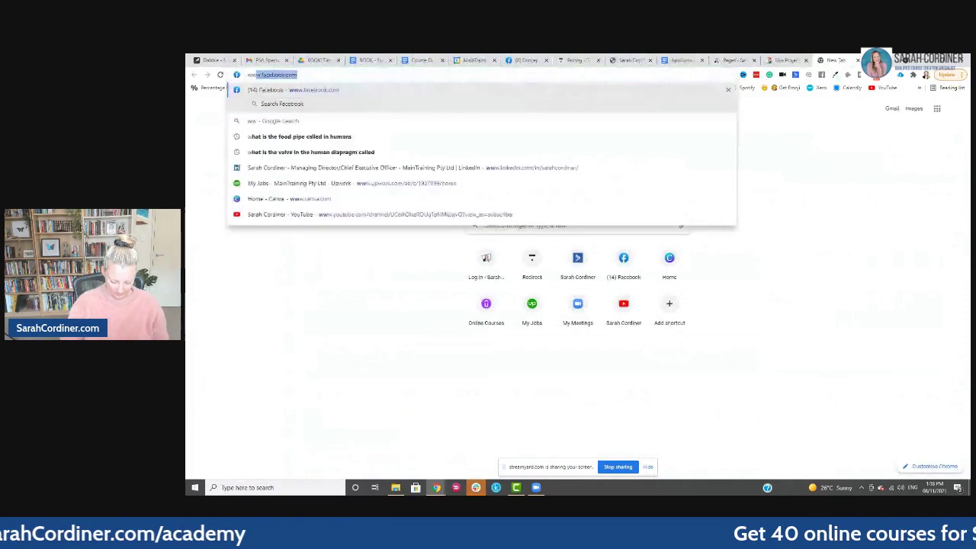
pyautogui.write('rahcordiner.')
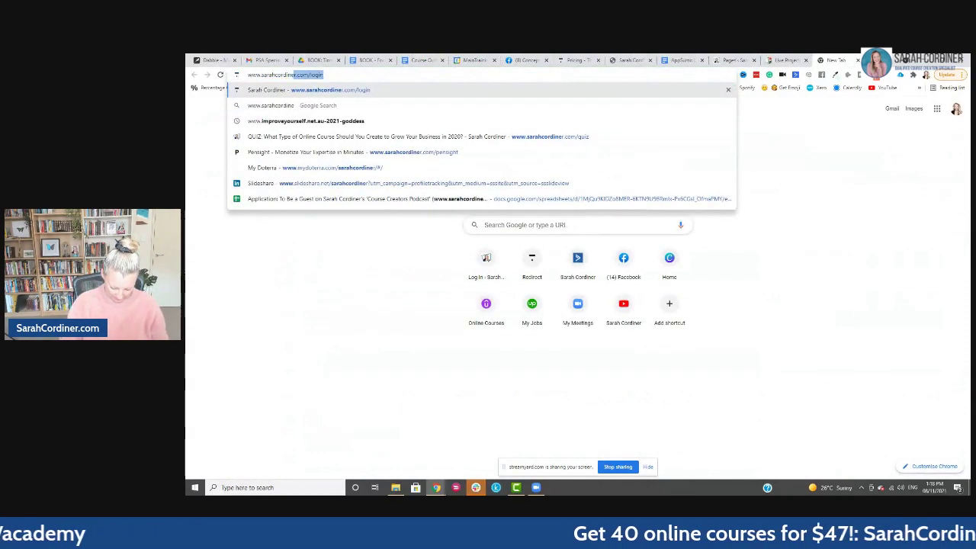
pyautogui.write('co')
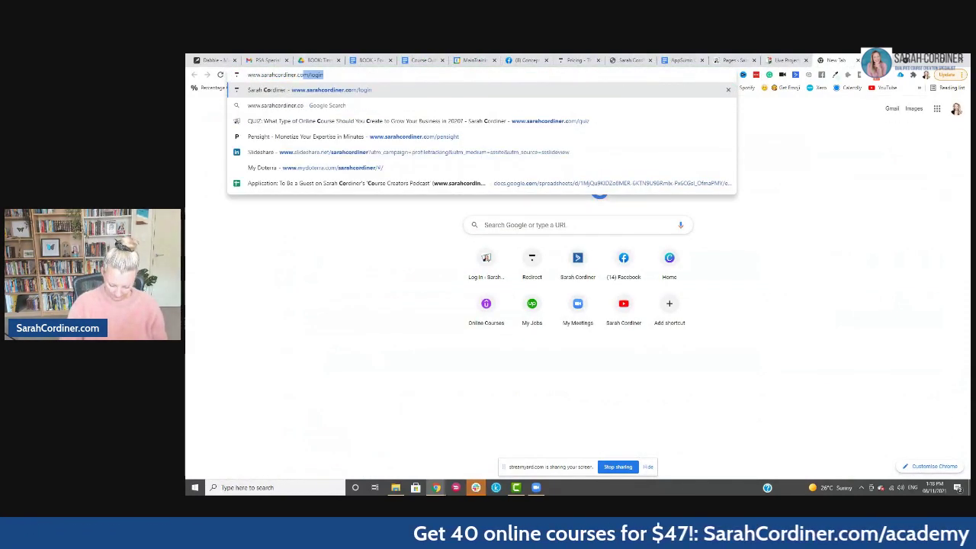
pyautogui.write('m/su')
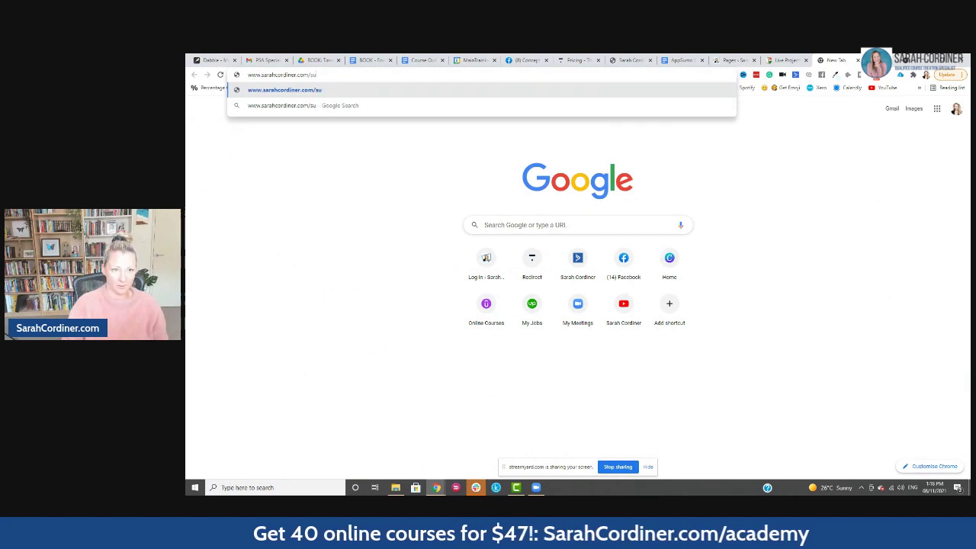
pyautogui.write('ccessbundle')
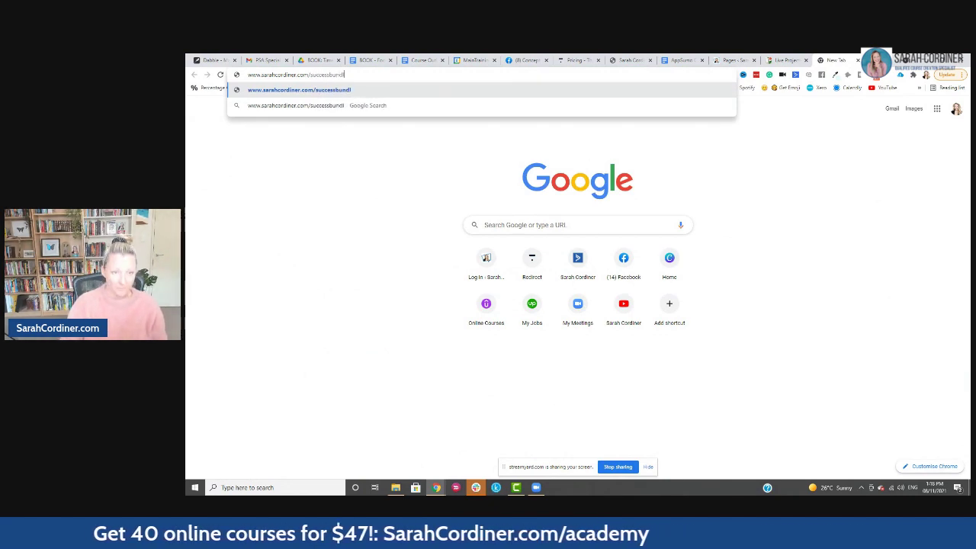
pyautogui.press('Return')
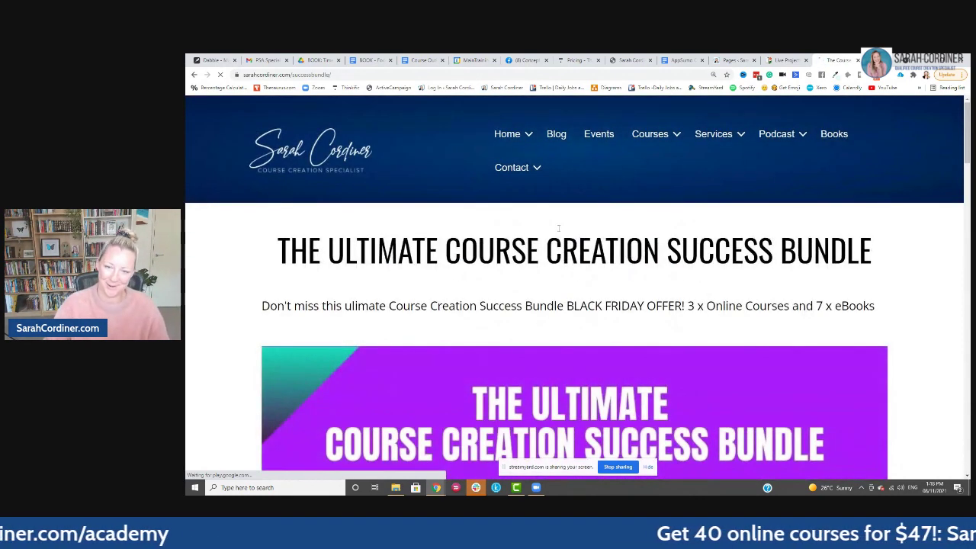
# Review the live sales page from its heading and banner through the countdown, offer button, bundle contents and list of learning topics
pyautogui.scroll(-1, 558, 227)
pyautogui.hotkey('ctrl', '-')
pyautogui.hotkey('ctrl', '-')
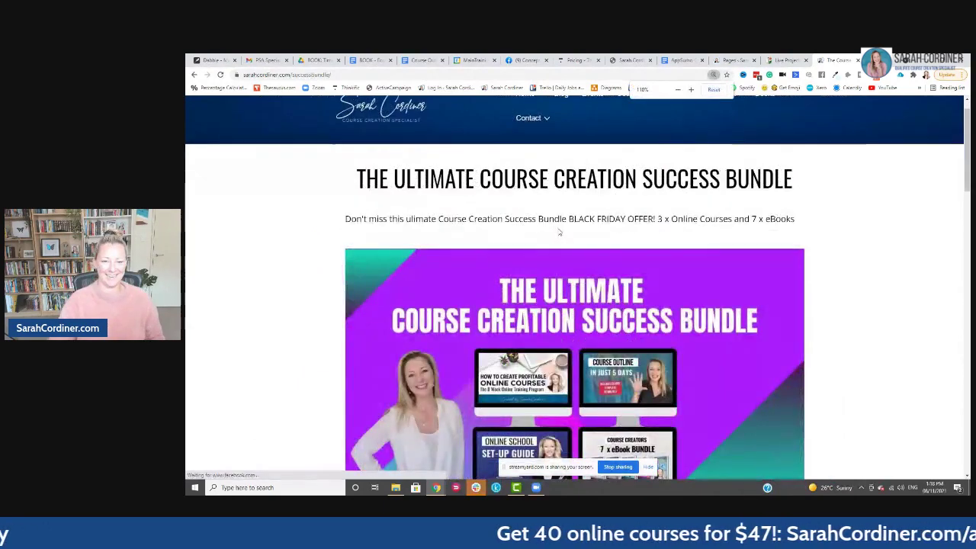
pyautogui.hotkey('ctrl', '-')
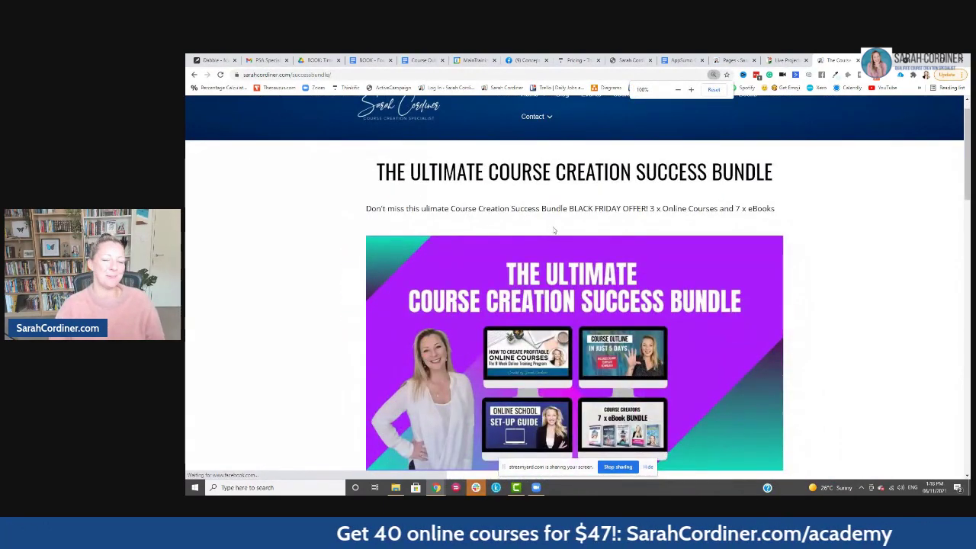
pyautogui.scroll(-1, 553, 230)
pyautogui.scroll(2, 543, 216)
pyautogui.scroll(-1, 511, 192)
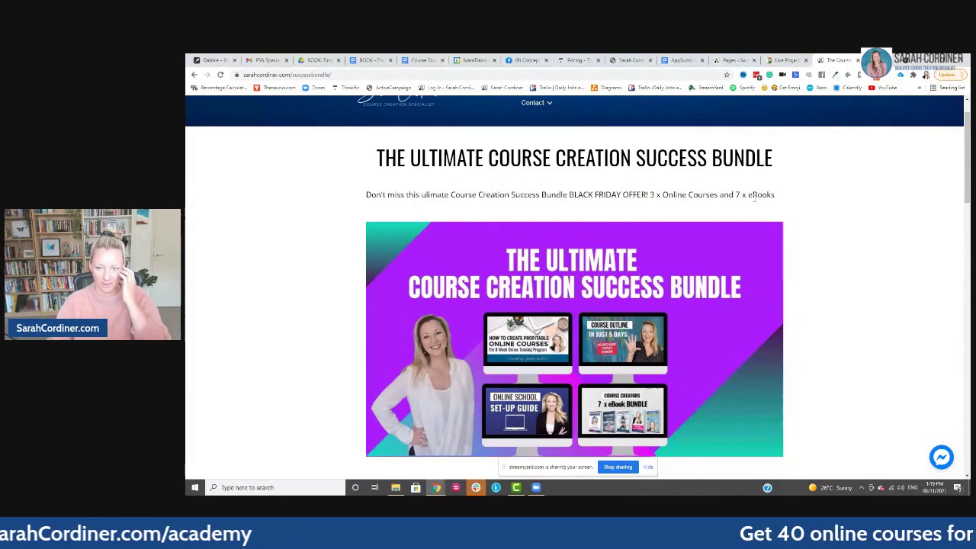
pyautogui.scroll(-1, 802, 210)
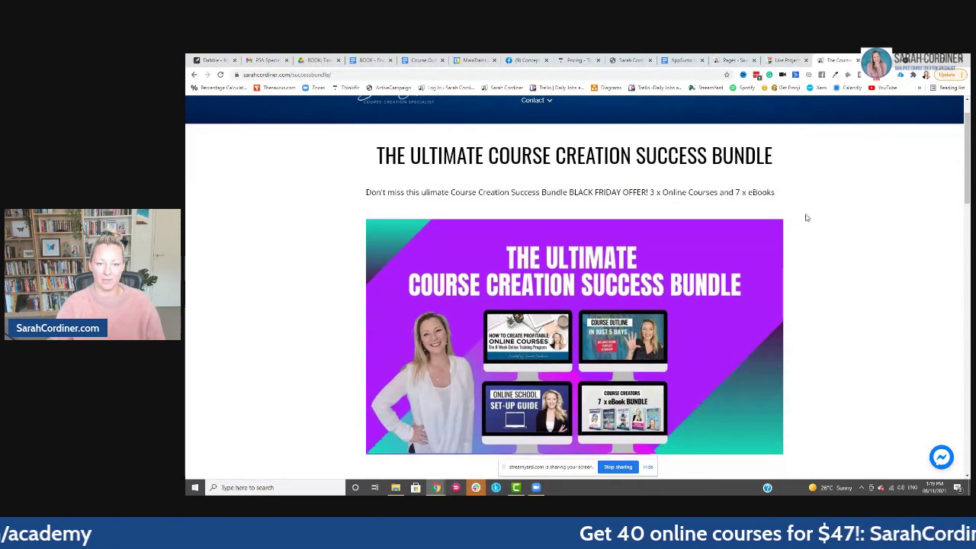
pyautogui.scroll(-1, 806, 218)
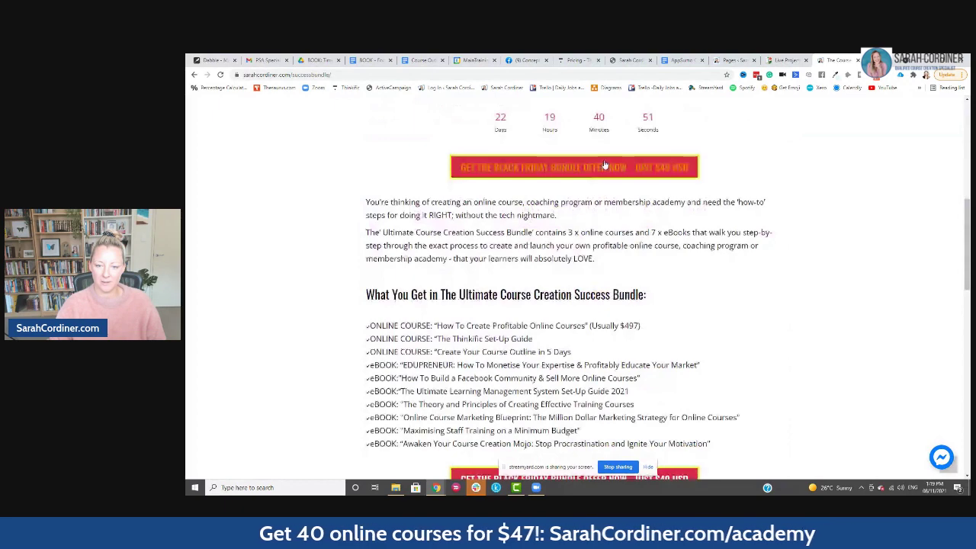
pyautogui.scroll(-5, 661, 238)
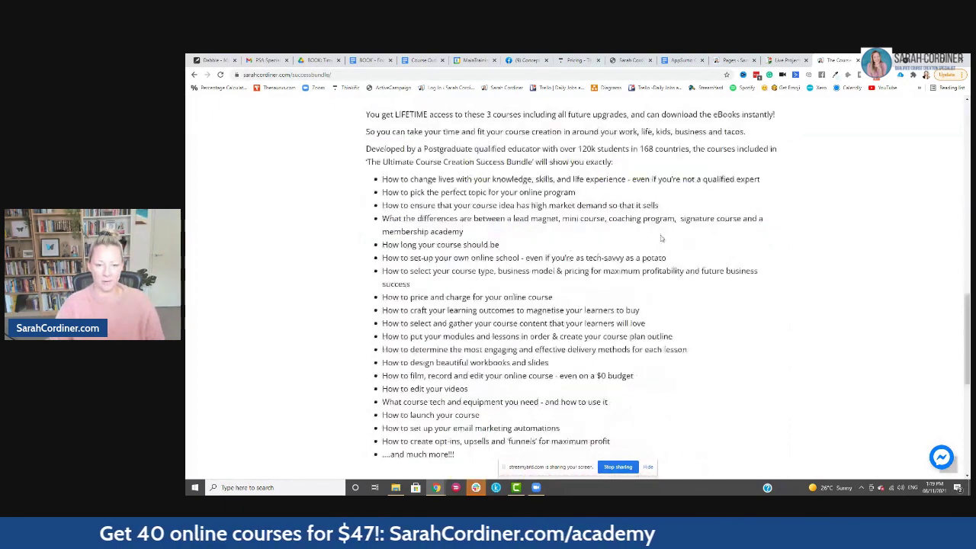
# Test the Black Friday offer button on the live page by opening its checkout, and return to the sales page
pyautogui.scroll(-5, 661, 238)
pyautogui.click(576, 283)
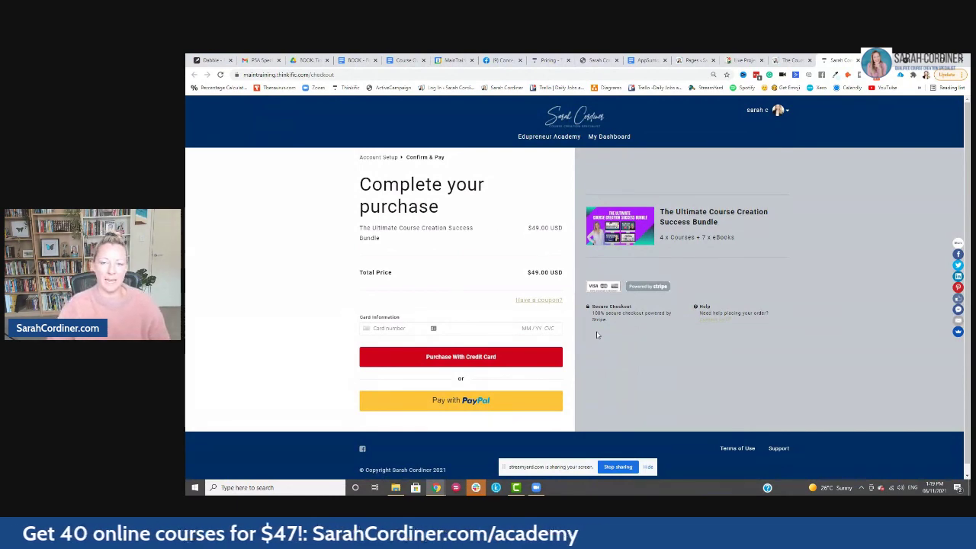
pyautogui.click(789, 60)
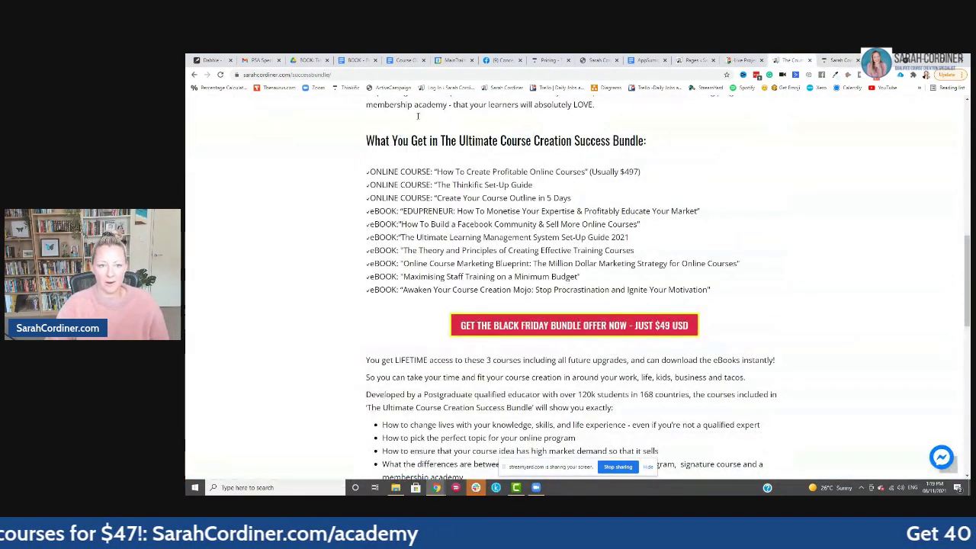
# Replace the live sales page with the WordPress login page and log in to the site's dashboard
pyautogui.click(194, 75)
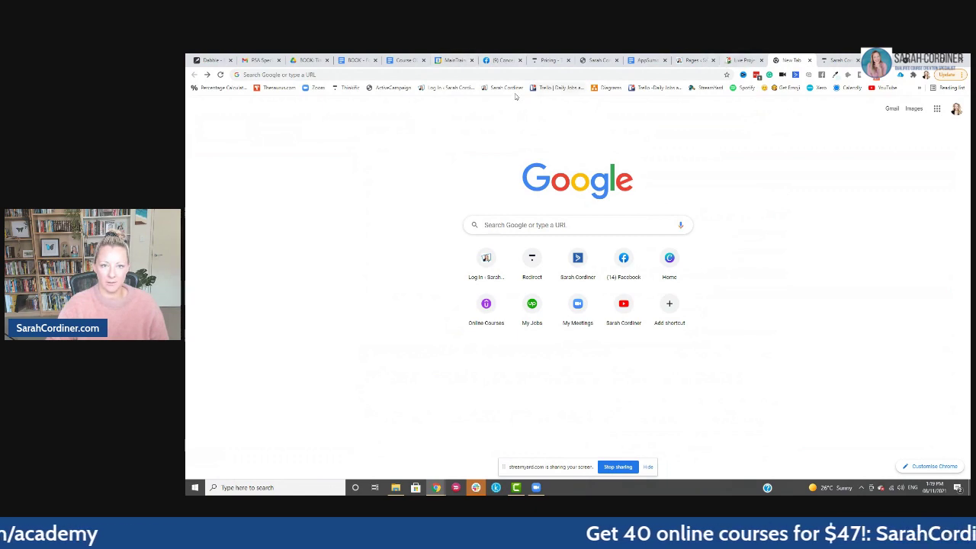
pyautogui.click(450, 87)
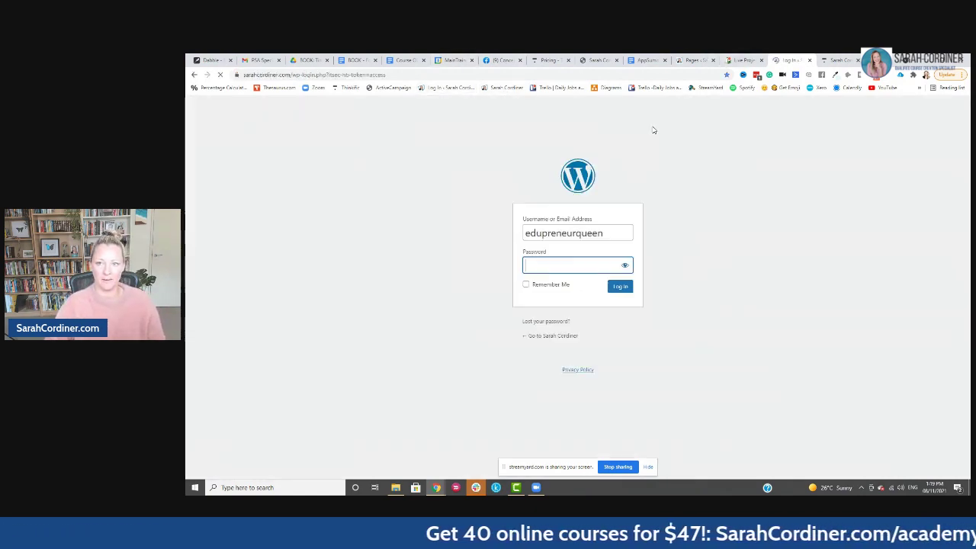
pyautogui.click(617, 289)
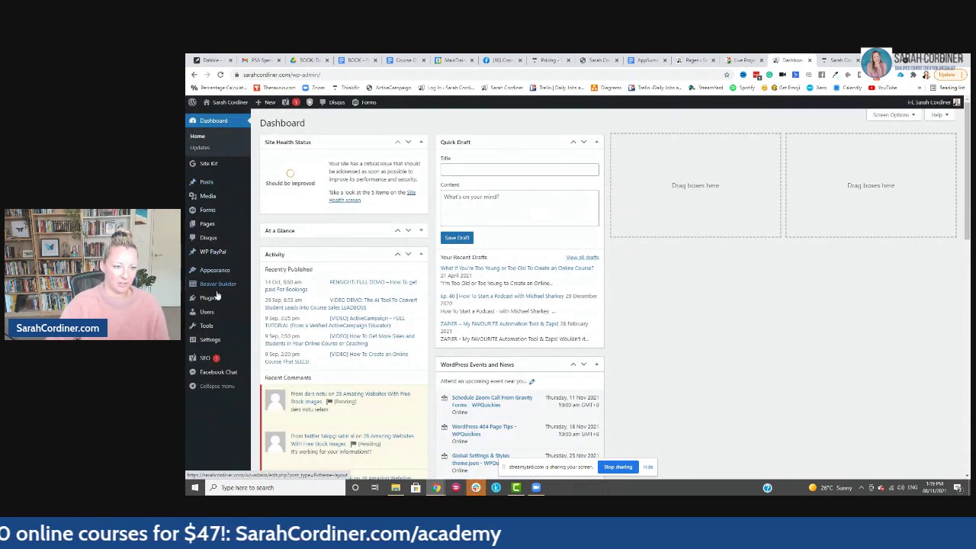
# Search the WordPress pages for "bundle" and open The Course Creation Success Bundle in Beaver Builder
pyautogui.click(204, 226)
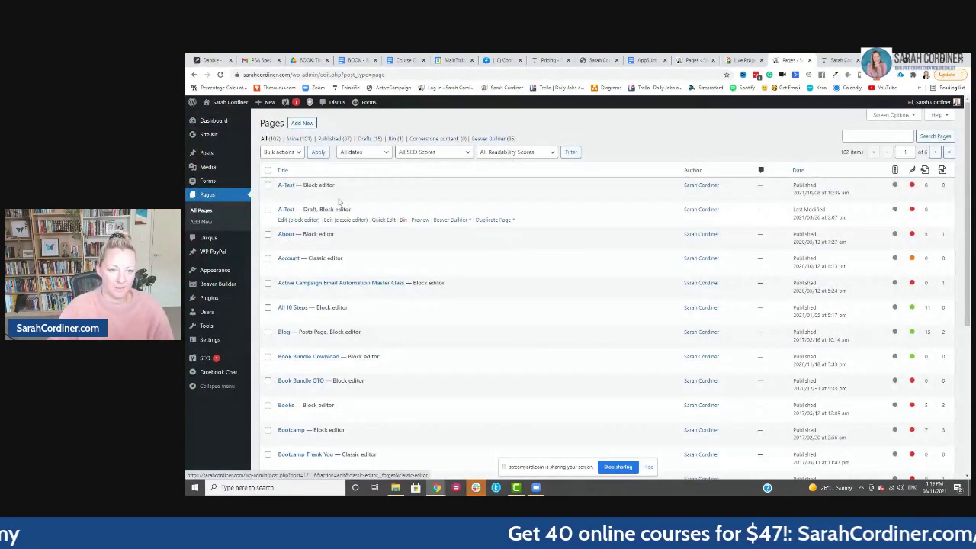
pyautogui.click(858, 136)
pyautogui.write('bundles')
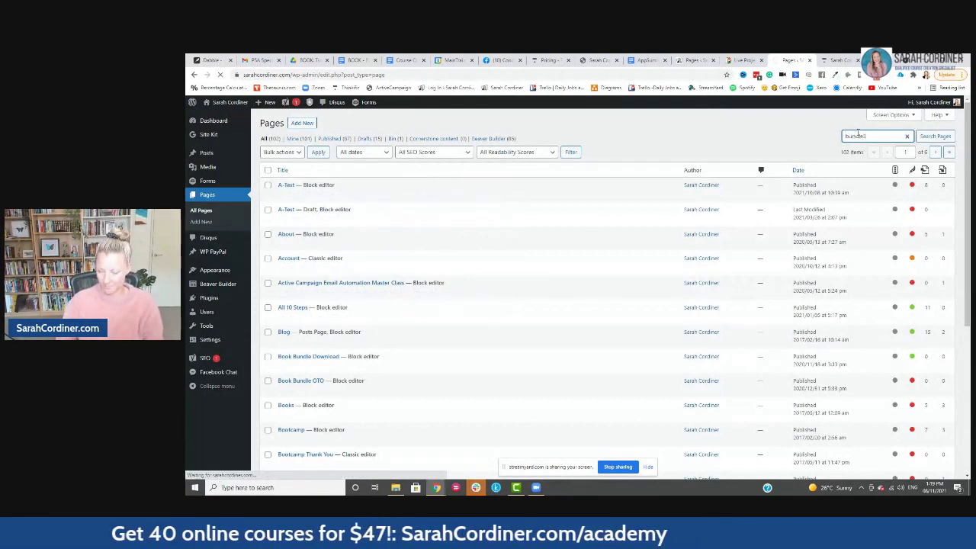
pyautogui.press('Return')
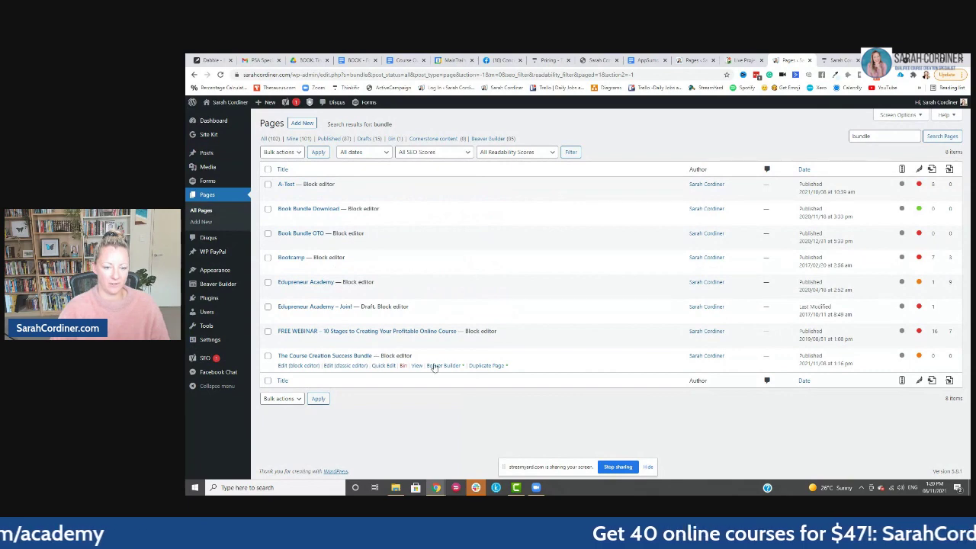
pyautogui.click(433, 366)
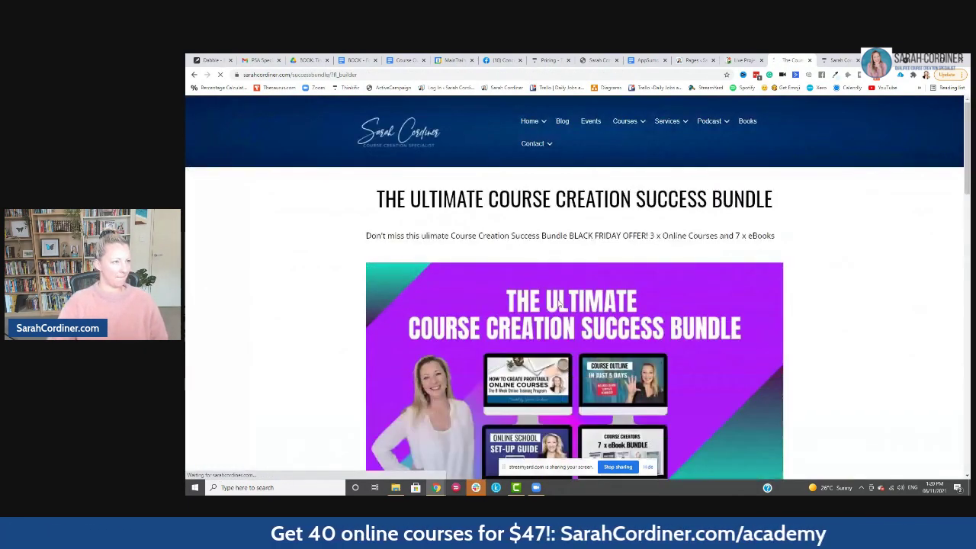
# Look over the sales page in the builder, from the banner to the final offer button and back to the bundle contents list
pyautogui.scroll(-12, 518, 262)
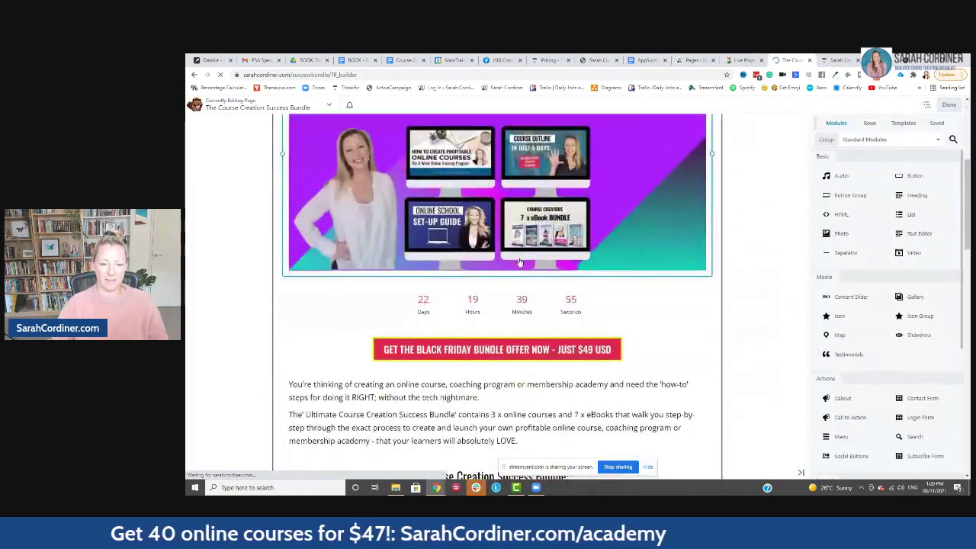
pyautogui.scroll(-8, 518, 262)
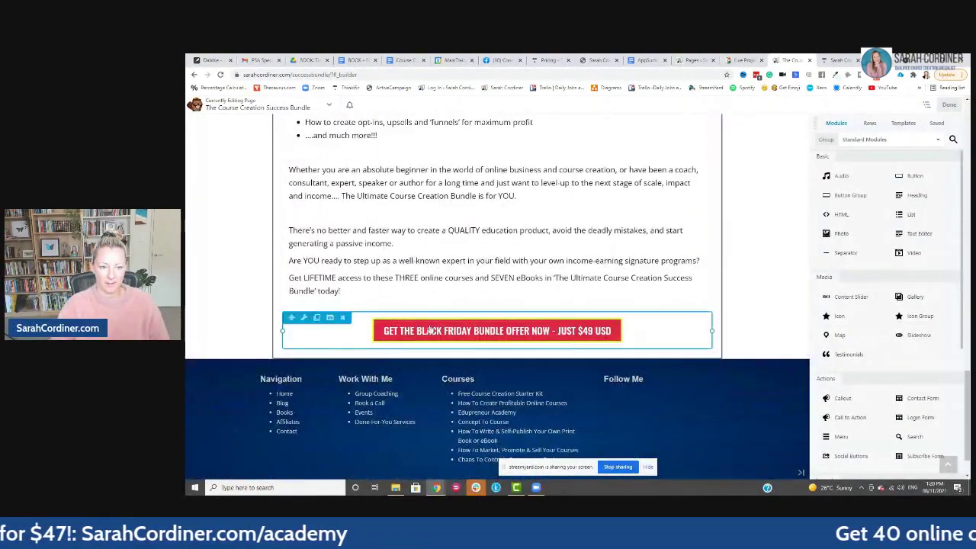
pyautogui.scroll(3, 488, 271)
pyautogui.scroll(9, 496, 264)
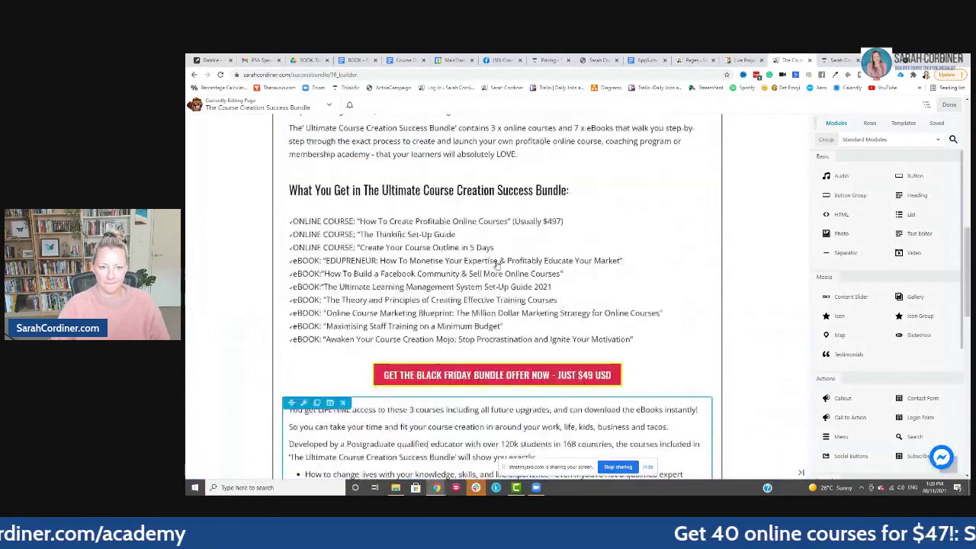
pyautogui.scroll(-3, 492, 259)
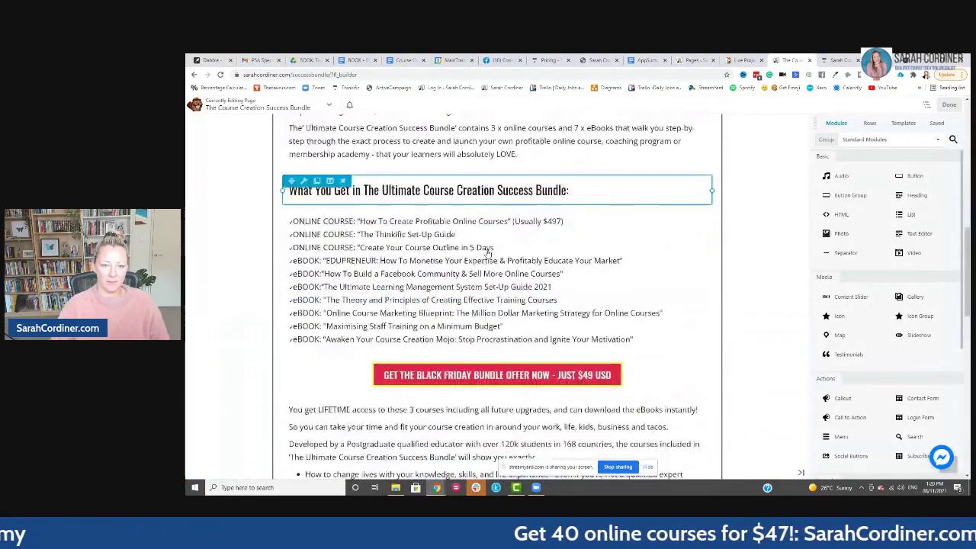
pyautogui.scroll(-1, 510, 263)
pyautogui.scroll(-1, 534, 278)
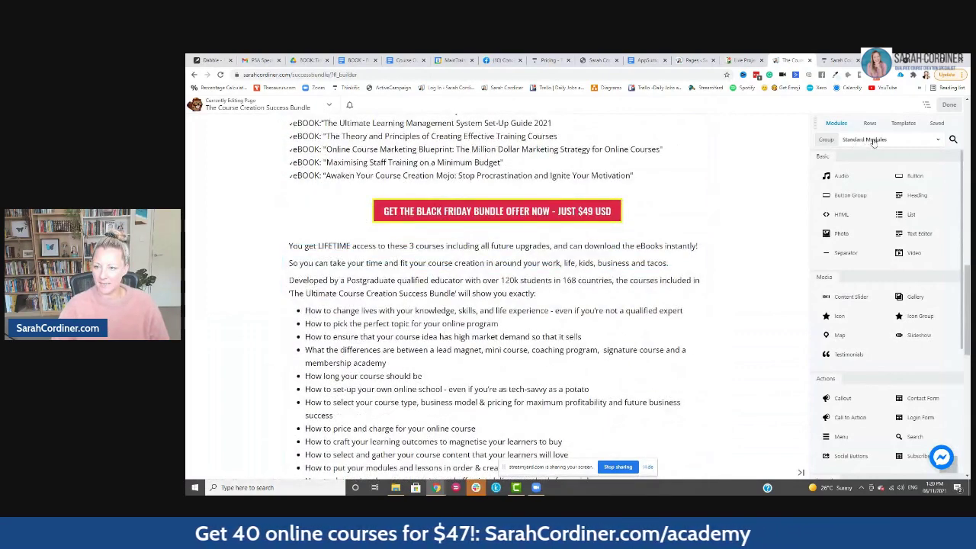
# Try a Posts Carousel module beneath the Black Friday offer button that follows the bundle contents list, and delete it
pyautogui.click(953, 139)
pyautogui.write('car')
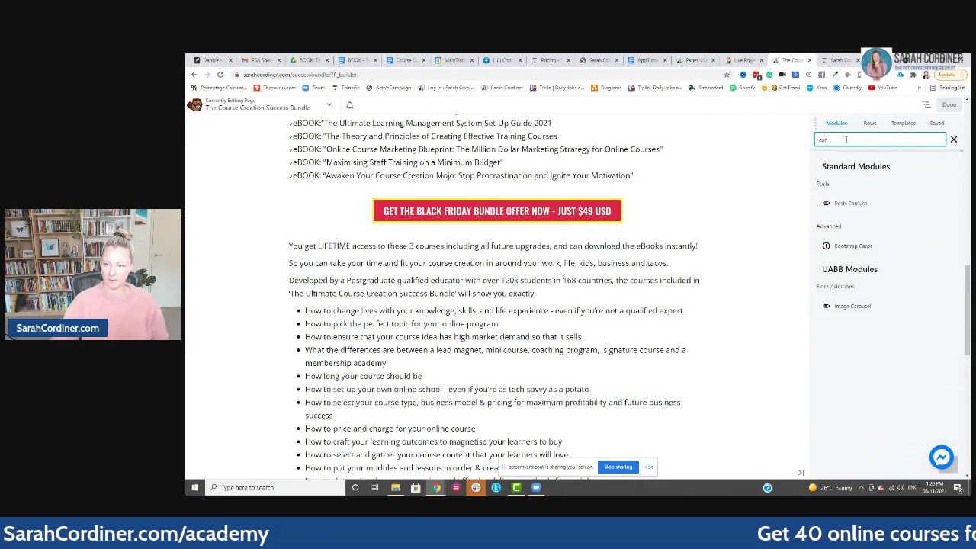
pyautogui.moveTo(846, 203); pyautogui.dragTo(534, 187)
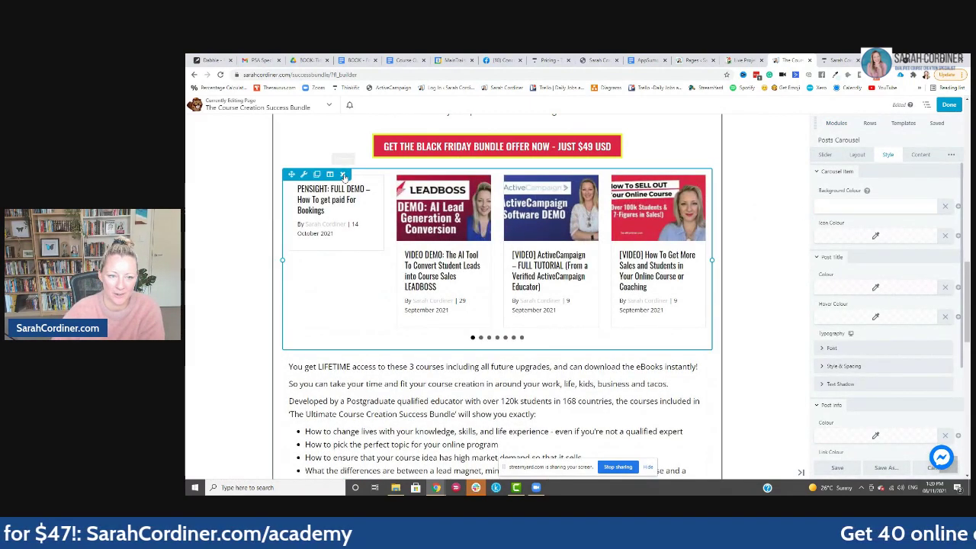
pyautogui.click(342, 174)
pyautogui.press('Escape')
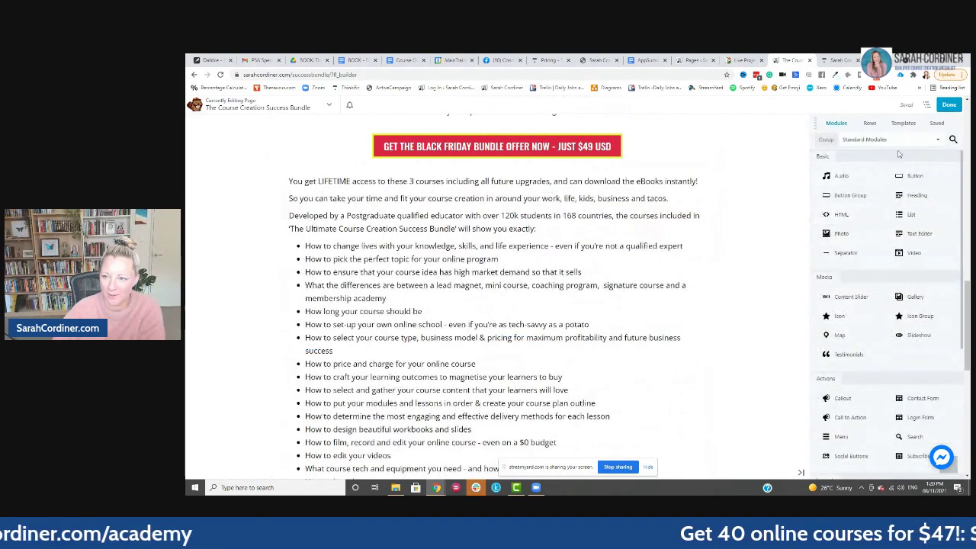
# Add a standard Gallery module beneath the offer button that follows the bundle contents list, using the Thumbs layout
pyautogui.click(952, 141)
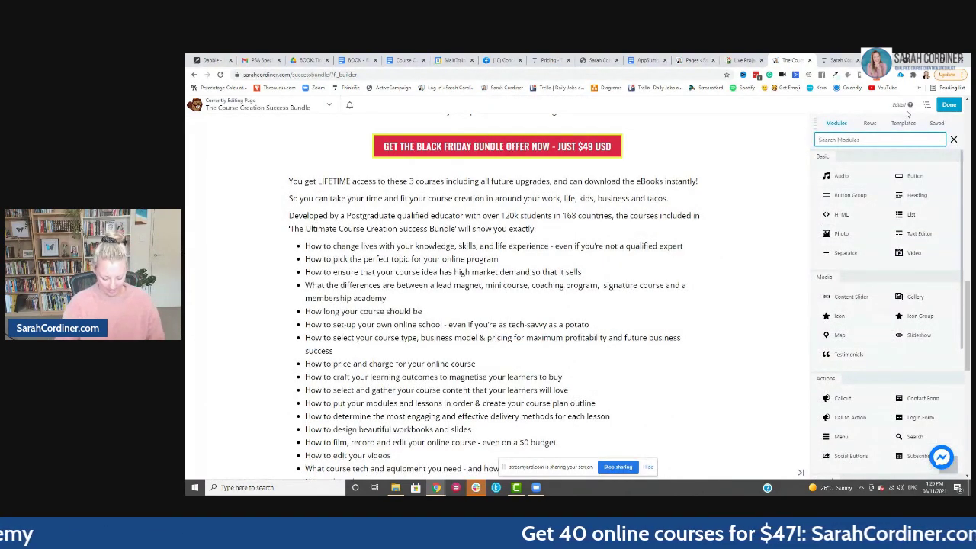
pyautogui.write('gallery')
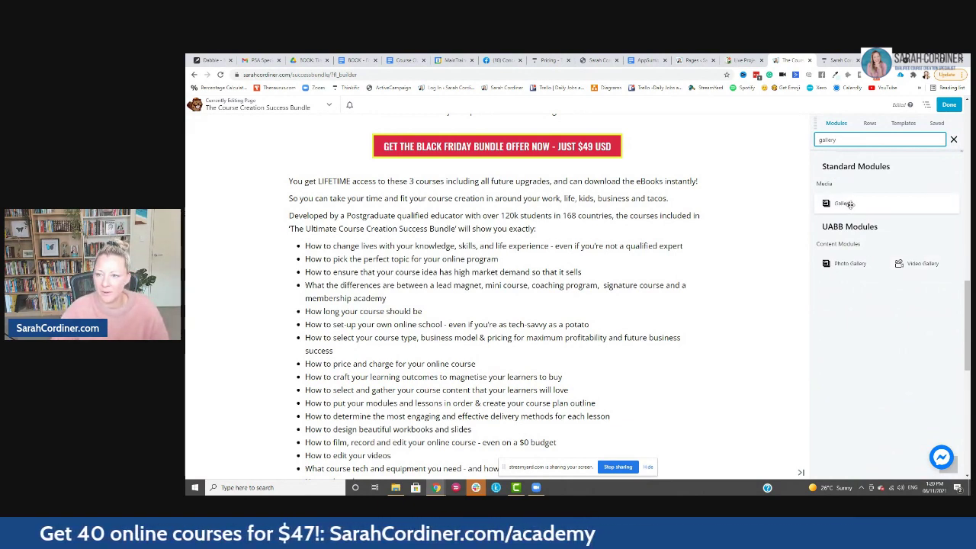
pyautogui.moveTo(844, 203); pyautogui.dragTo(502, 235)
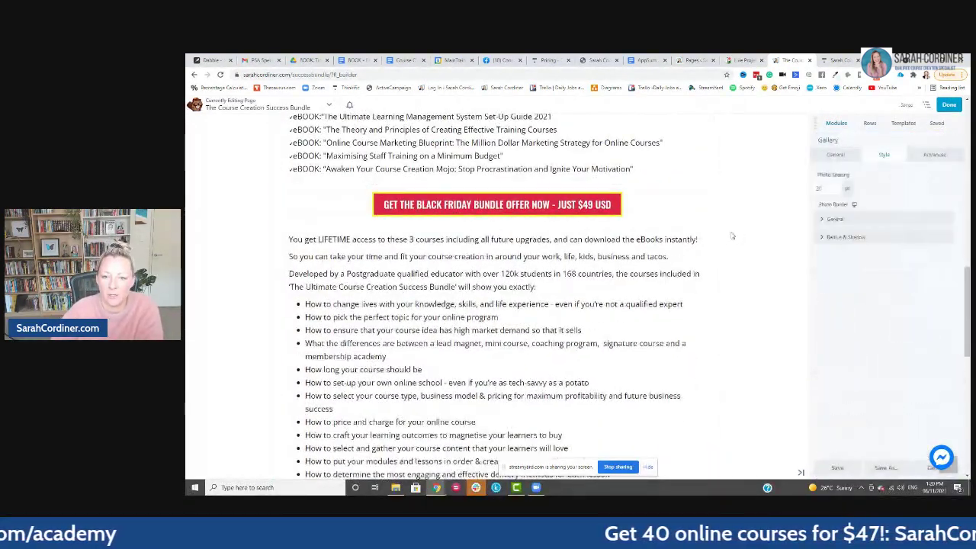
pyautogui.click(834, 159)
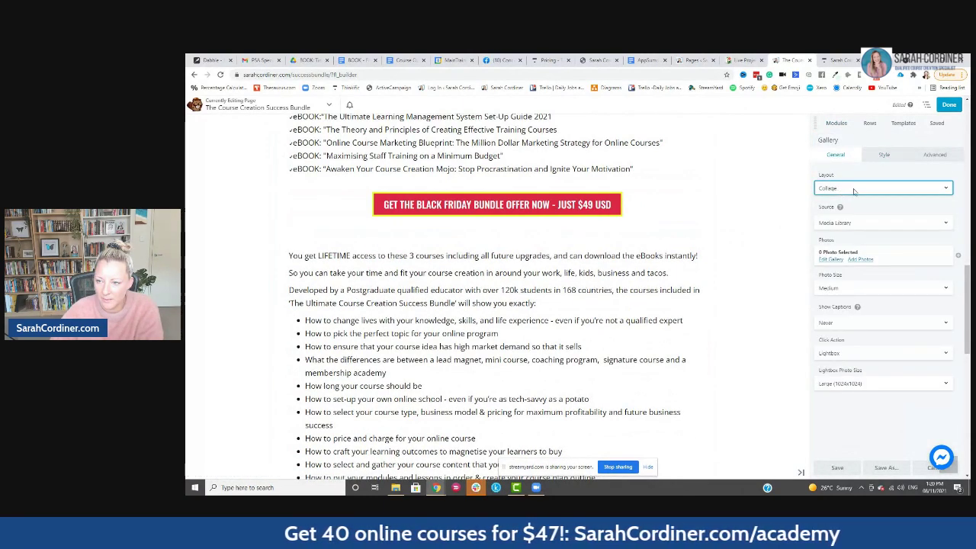
pyautogui.click(853, 188)
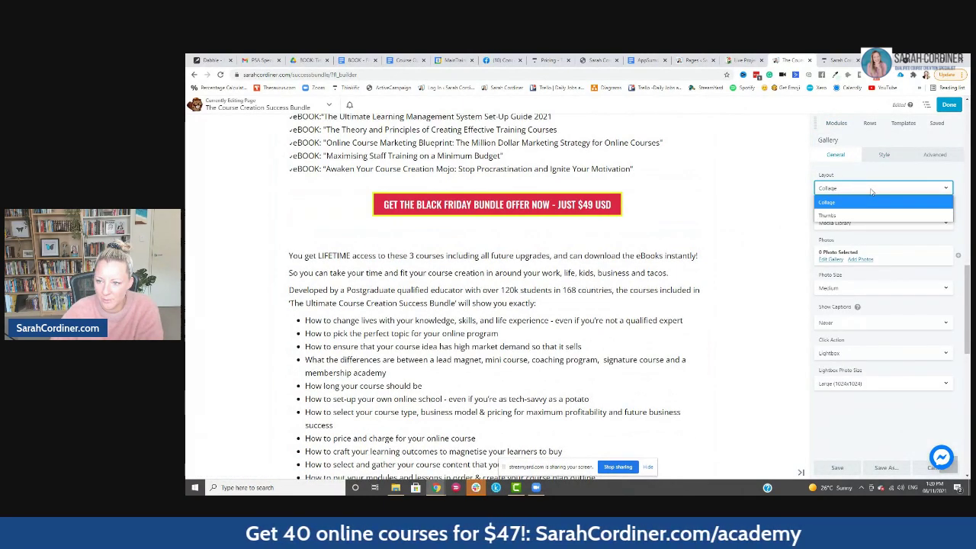
pyautogui.click(837, 217)
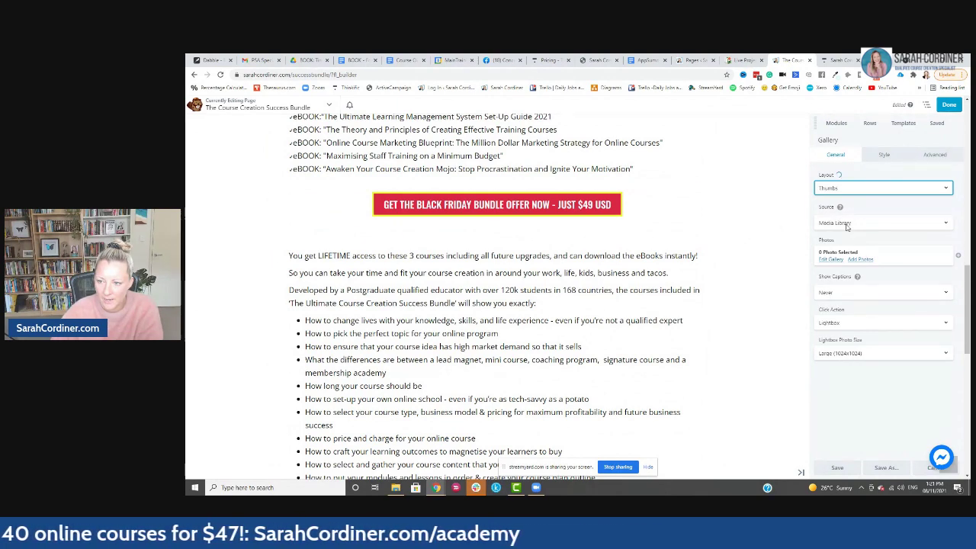
# Upload all images from the Course Creation Success Bundle Images folder for the gallery, except "app sumo marketing course creators success bundle (1)" and "htcpoc image"
pyautogui.click(860, 259)
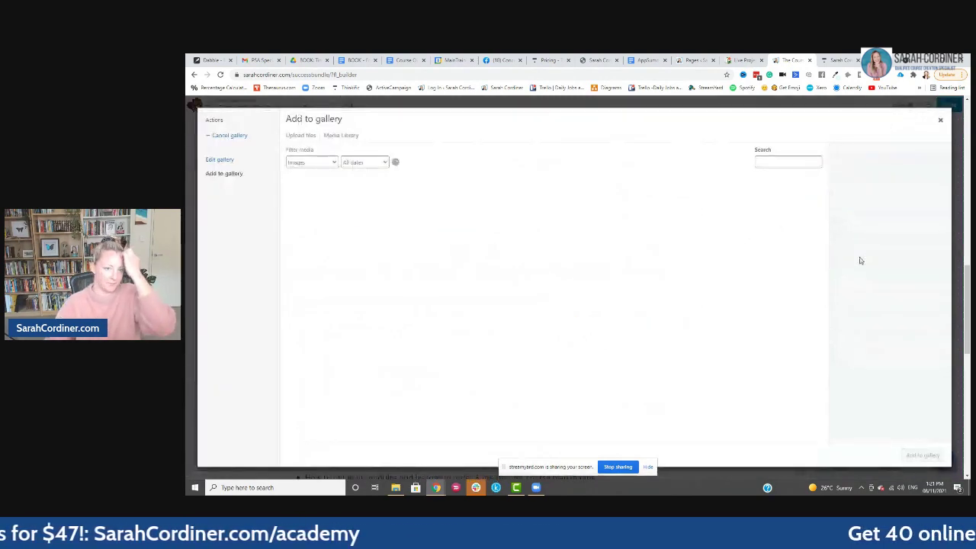
pyautogui.click(298, 135)
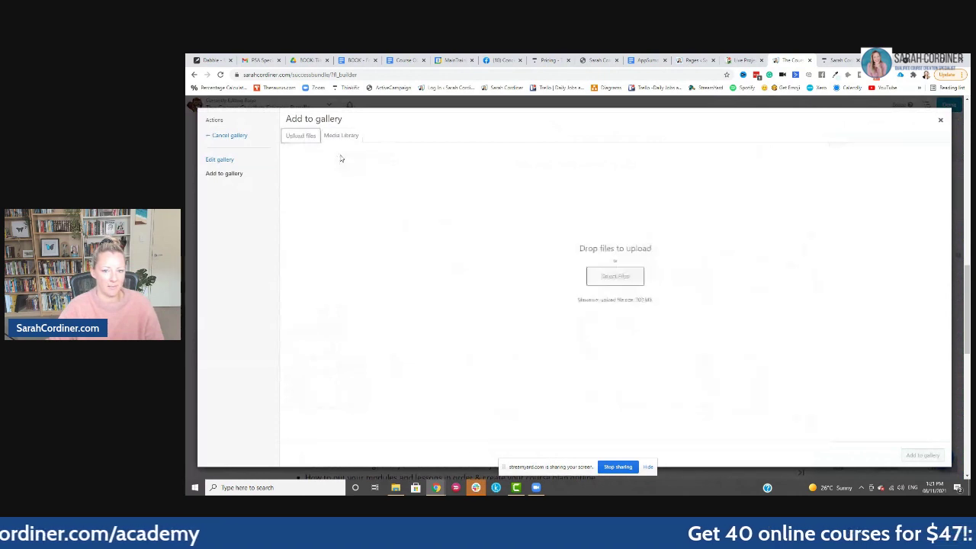
pyautogui.click(615, 276)
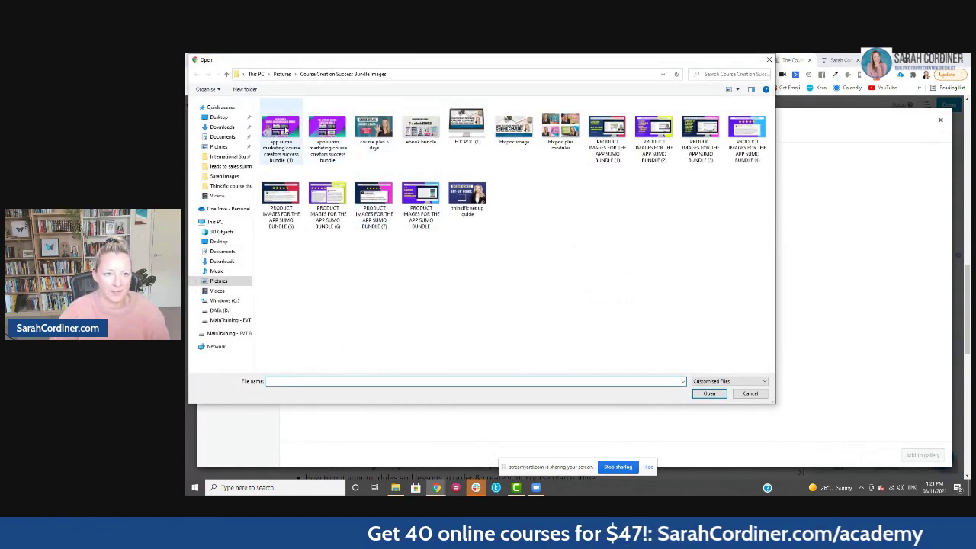
pyautogui.click(328, 129)
pyautogui.keyDown('ctrl'); pyautogui.click(373, 128); pyautogui.keyUp('ctrl')
pyautogui.keyDown('ctrl'); pyautogui.click(421, 128); pyautogui.keyUp('ctrl')
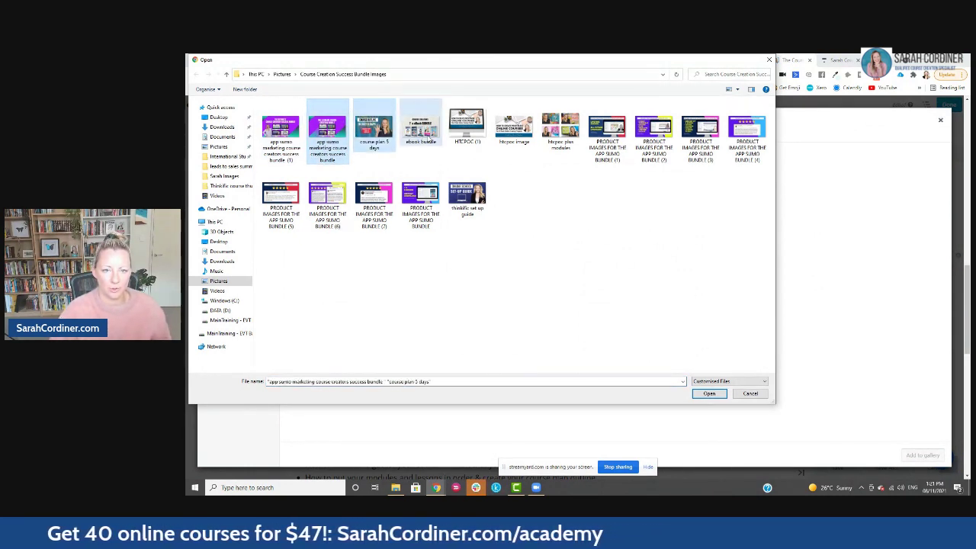
pyautogui.keyDown('ctrl'); pyautogui.click(467, 126); pyautogui.keyUp('ctrl')
pyautogui.keyDown('ctrl'); pyautogui.click(610, 131); pyautogui.keyUp('ctrl')
pyautogui.keyDown('ctrl'); pyautogui.click(654, 130); pyautogui.keyUp('ctrl')
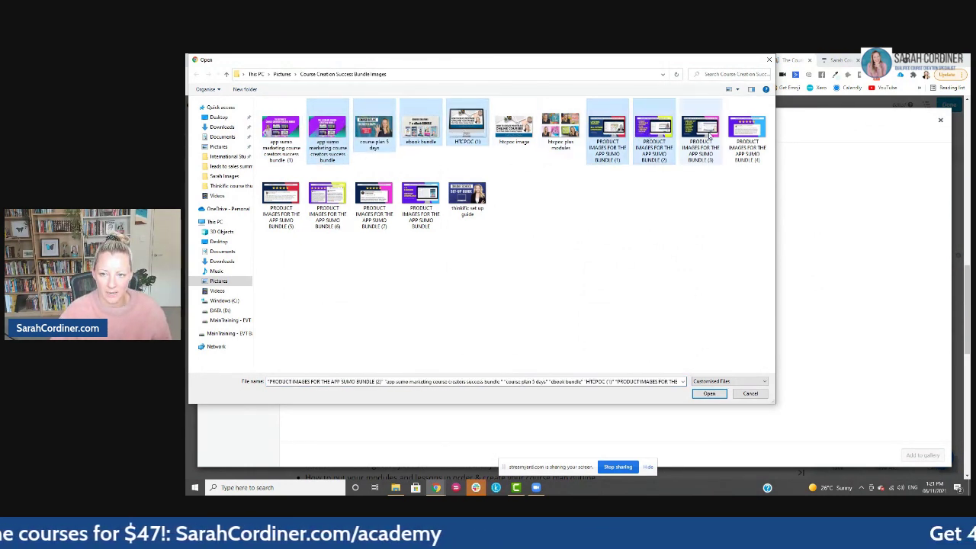
pyautogui.keyDown('ctrl'); pyautogui.click(700, 129); pyautogui.keyUp('ctrl')
pyautogui.keyDown('ctrl'); pyautogui.click(747, 130); pyautogui.keyUp('ctrl')
pyautogui.keyDown('ctrl'); pyautogui.click(286, 195); pyautogui.keyUp('ctrl')
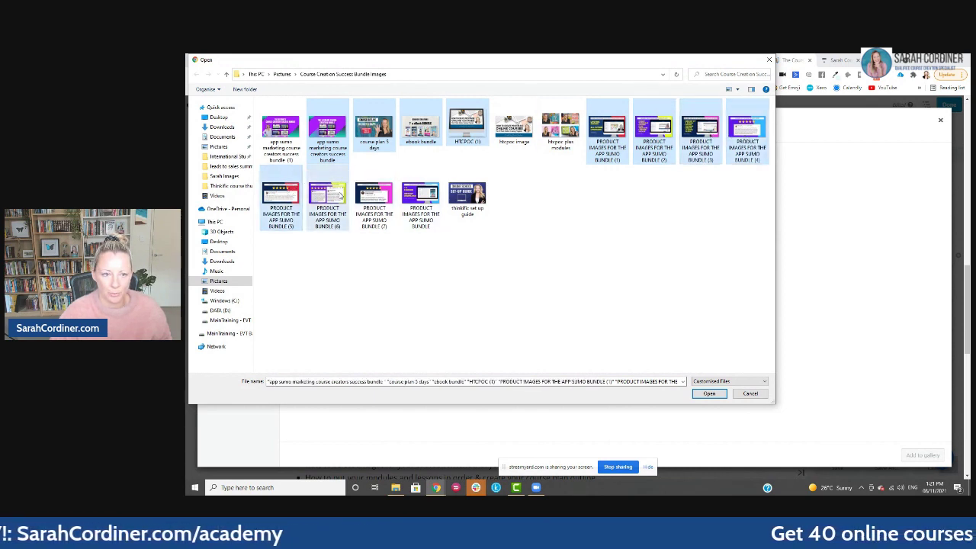
pyautogui.keyDown('ctrl'); pyautogui.click(328, 197); pyautogui.keyUp('ctrl')
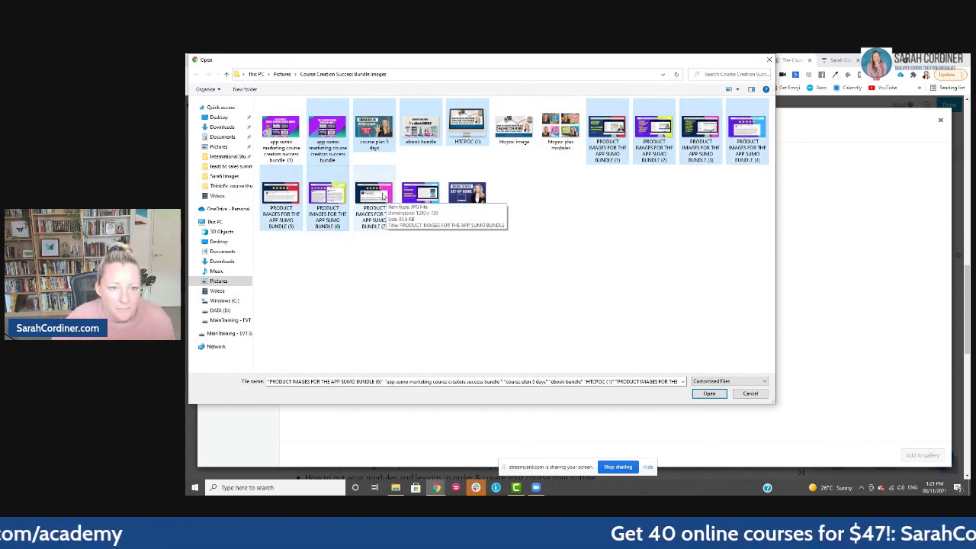
pyautogui.keyDown('ctrl'); pyautogui.click(378, 196); pyautogui.keyUp('ctrl')
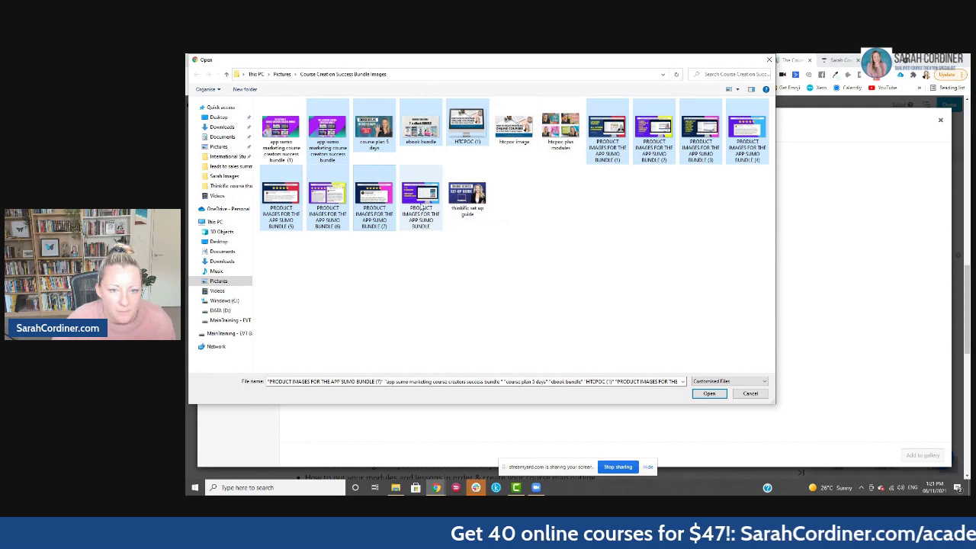
pyautogui.keyDown('ctrl'); pyautogui.click(421, 200); pyautogui.keyUp('ctrl')
pyautogui.keyDown('ctrl'); pyautogui.click(467, 196); pyautogui.keyUp('ctrl')
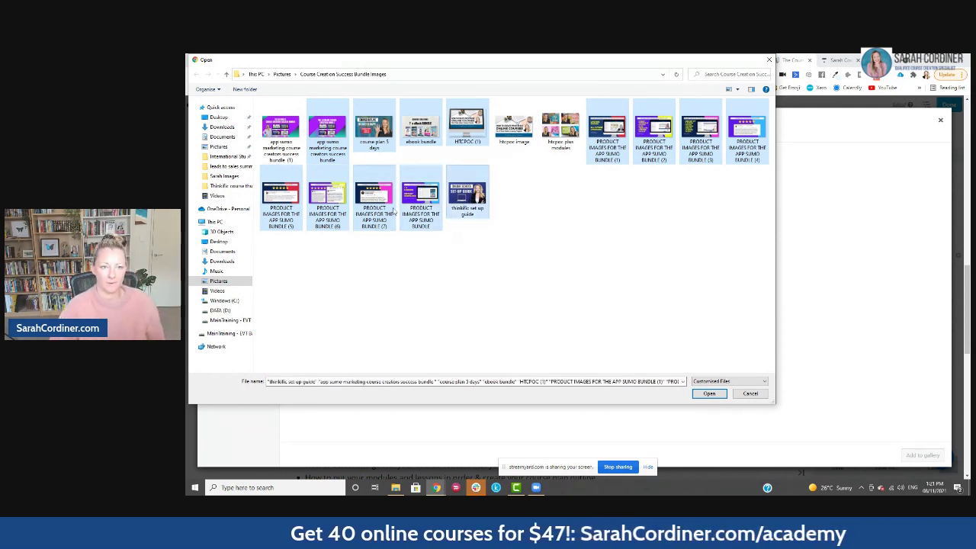
pyautogui.keyDown('ctrl'); pyautogui.click(560, 128); pyautogui.keyUp('ctrl')
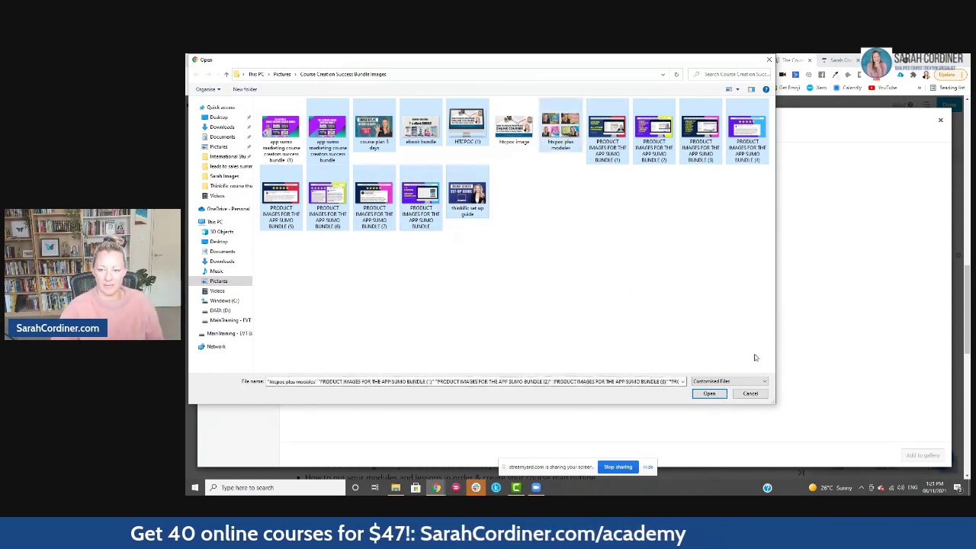
pyautogui.click(709, 393)
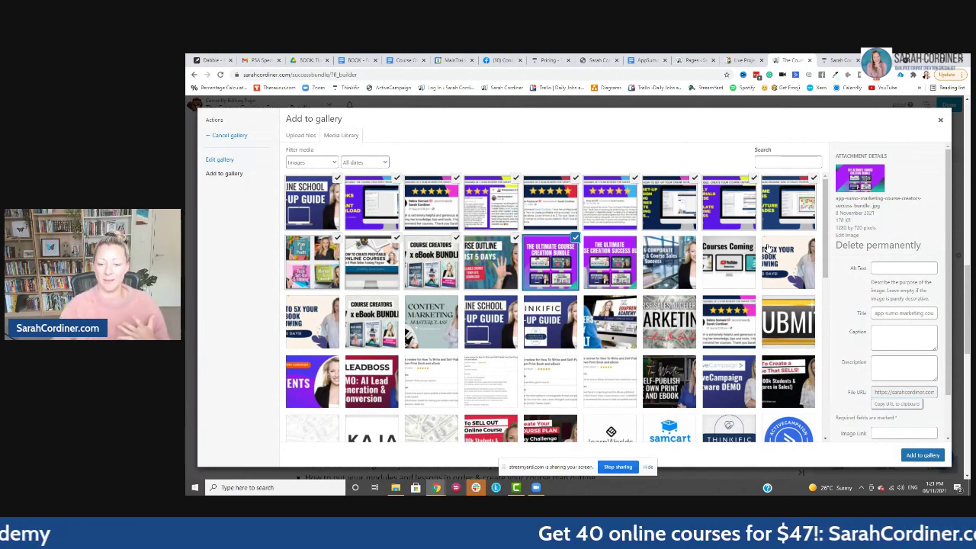
# Insert the 14 uploaded images into the gallery and set its lightbox photo size to Full Size
pyautogui.click(923, 455)
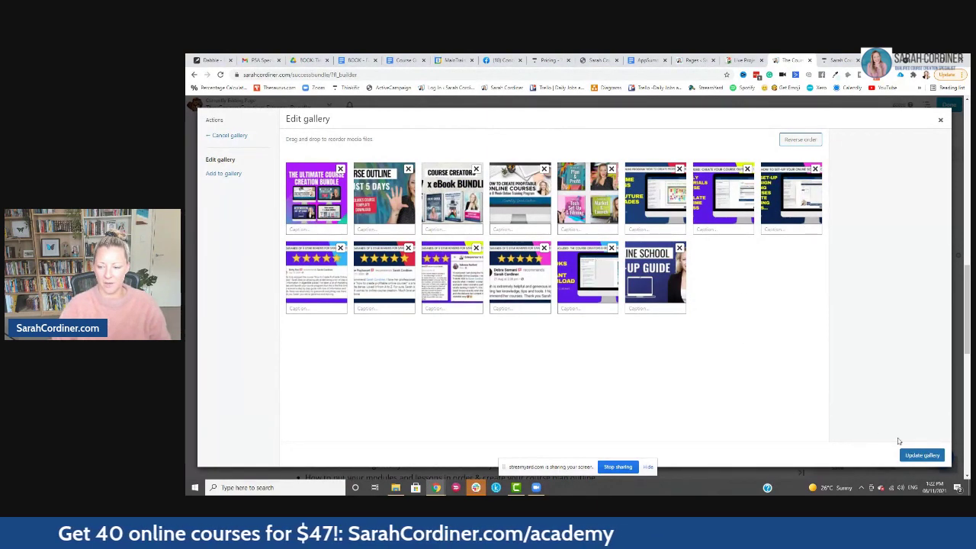
pyautogui.click(922, 455)
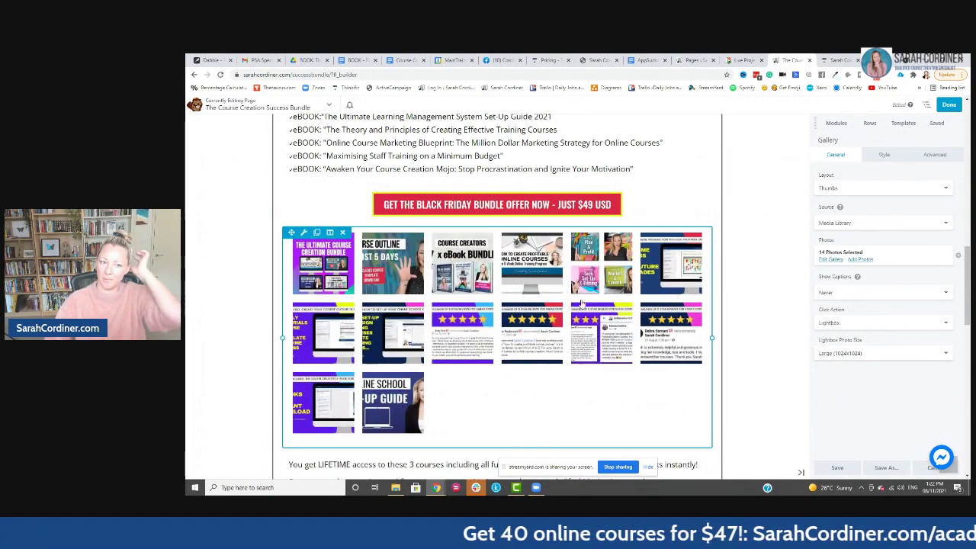
pyautogui.scroll(-1, 608, 293)
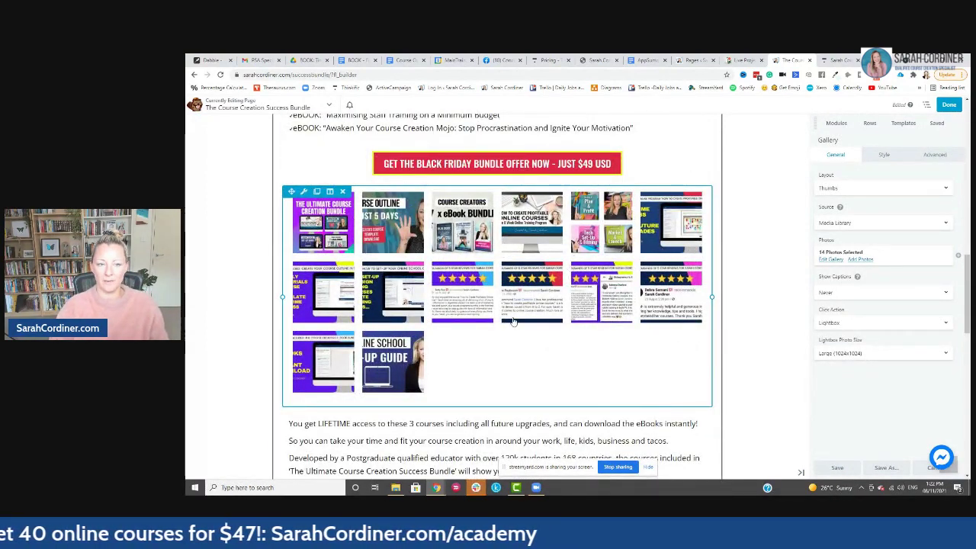
pyautogui.scroll(-1, 841, 326)
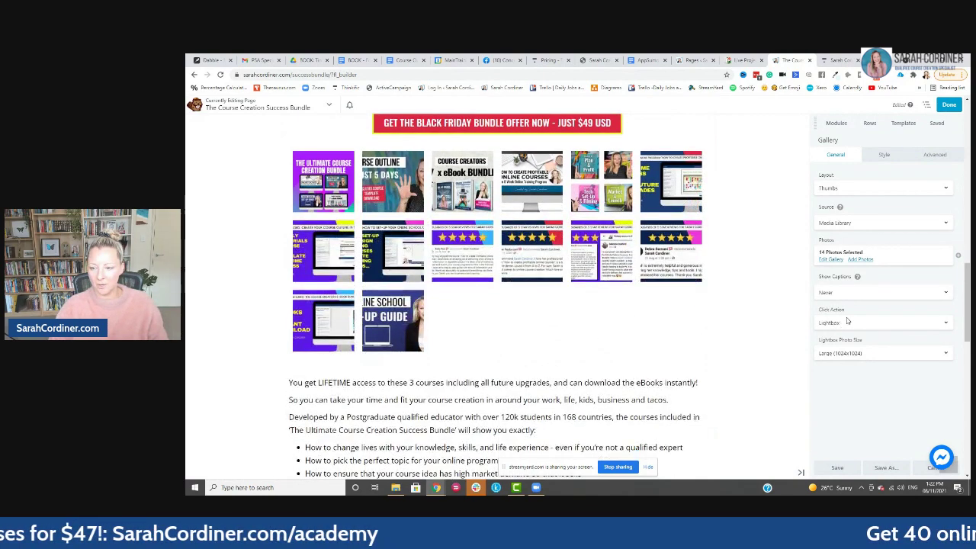
pyautogui.click(853, 351)
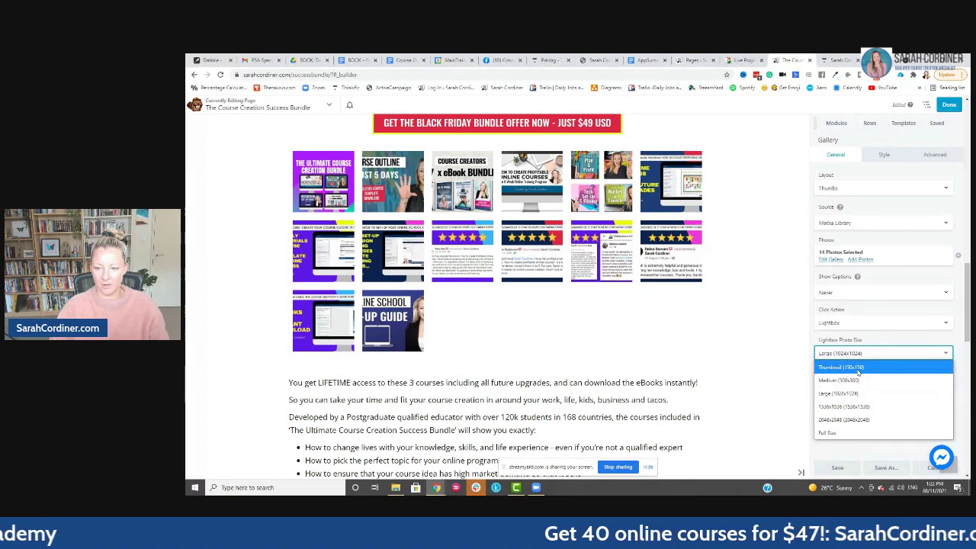
pyautogui.click(858, 432)
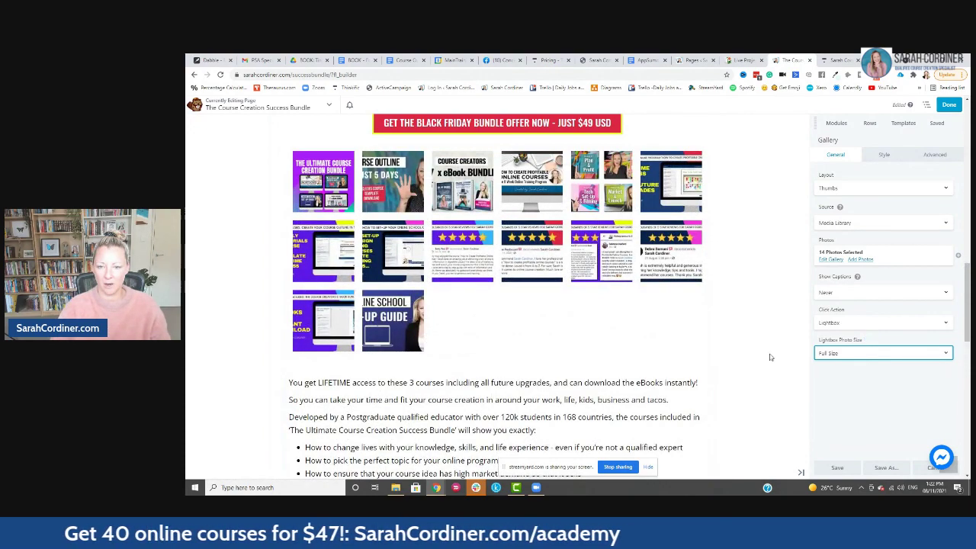
# Delete the Gallery module beneath the Black Friday offer button
pyautogui.scroll(3, 629, 296)
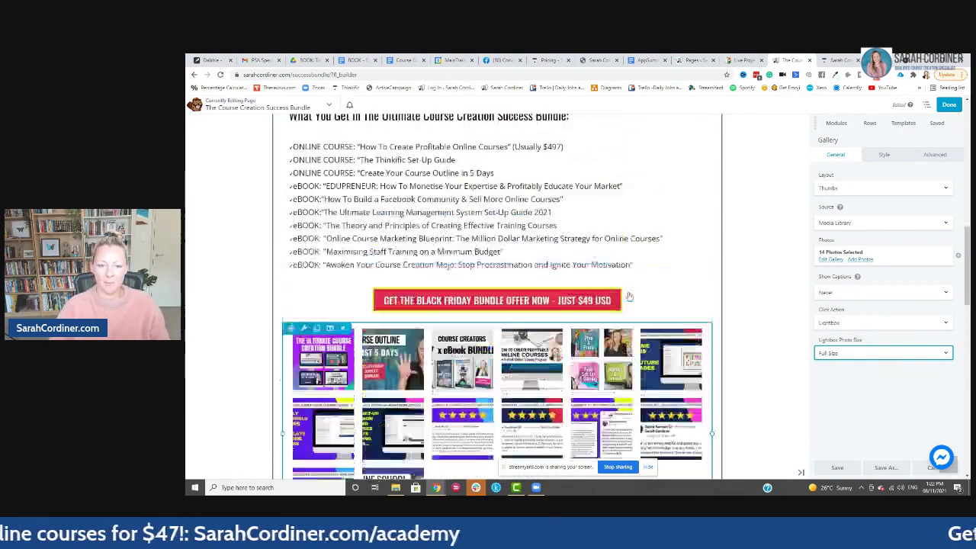
pyautogui.scroll(-4, 686, 313)
pyautogui.scroll(3, 703, 322)
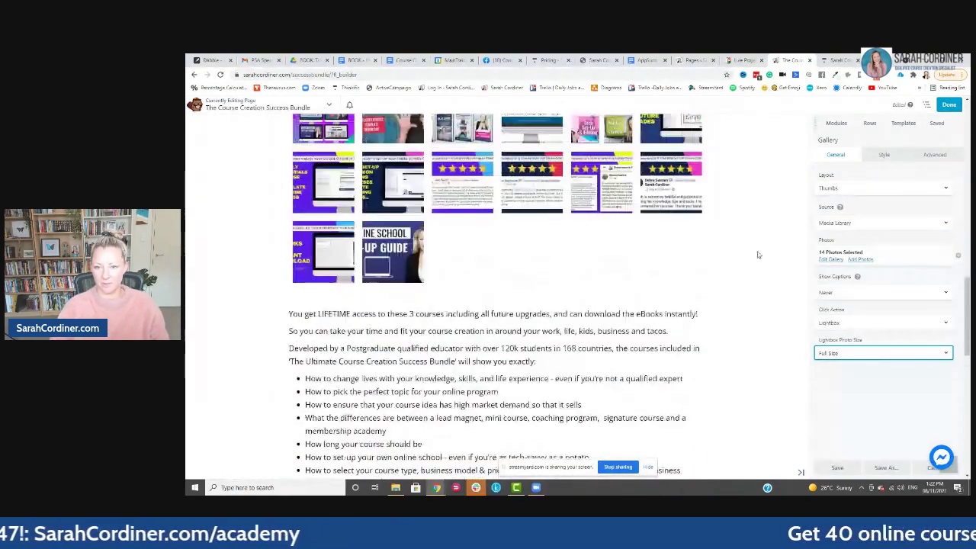
pyautogui.click(342, 191)
pyautogui.click(618, 119)
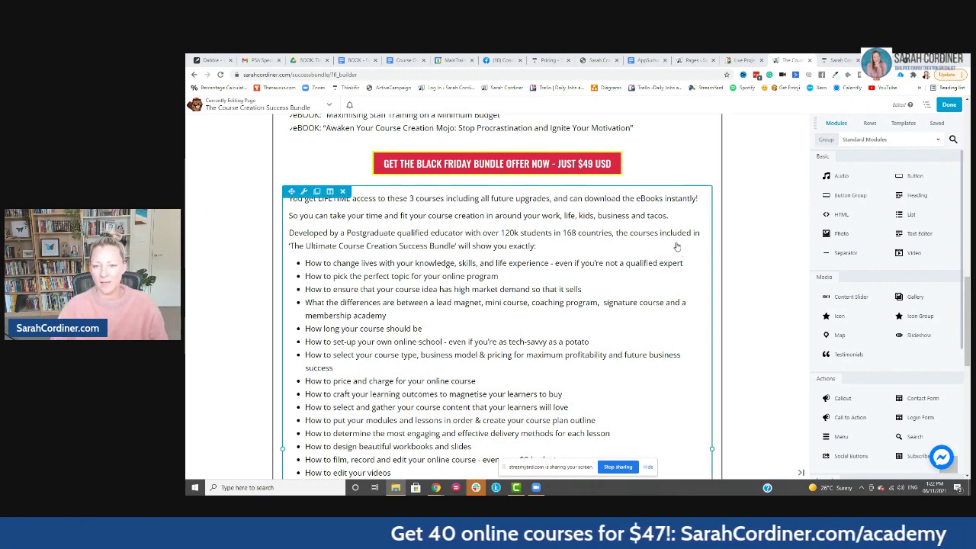
pyautogui.scroll(1, 678, 248)
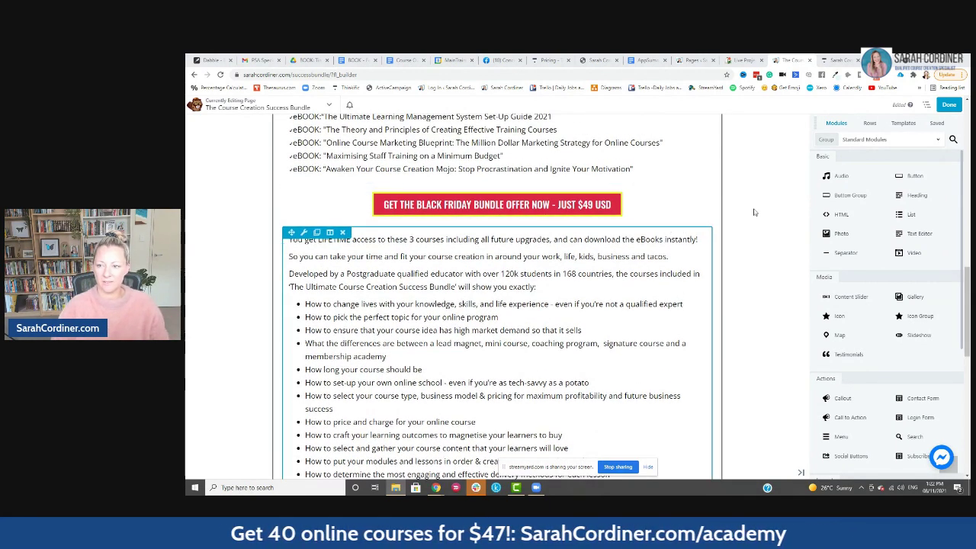
# Insert a three-column row beneath the Black Friday offer button and add the "Lifetime Access, All Future Upgrades" photo to its first column
pyautogui.click(869, 124)
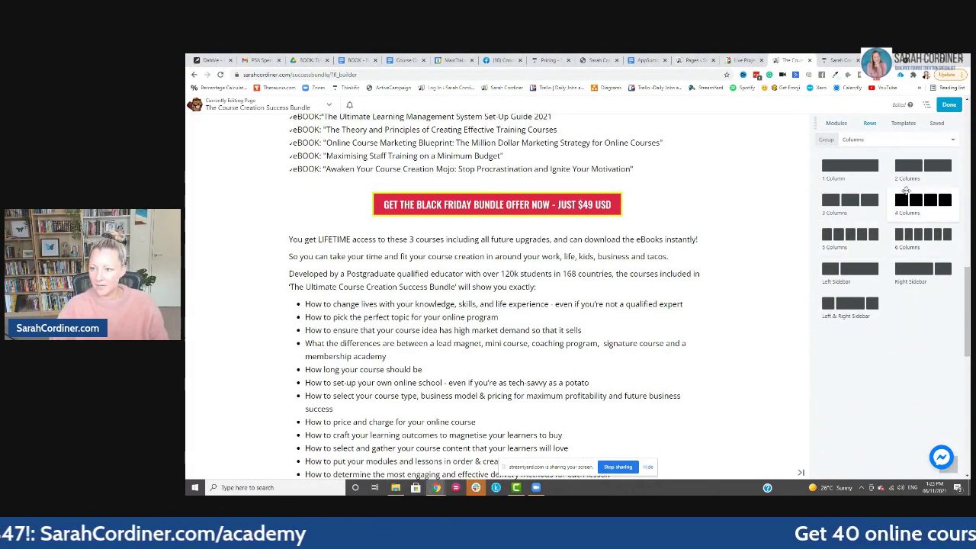
pyautogui.moveTo(869, 202); pyautogui.dragTo(498, 172)
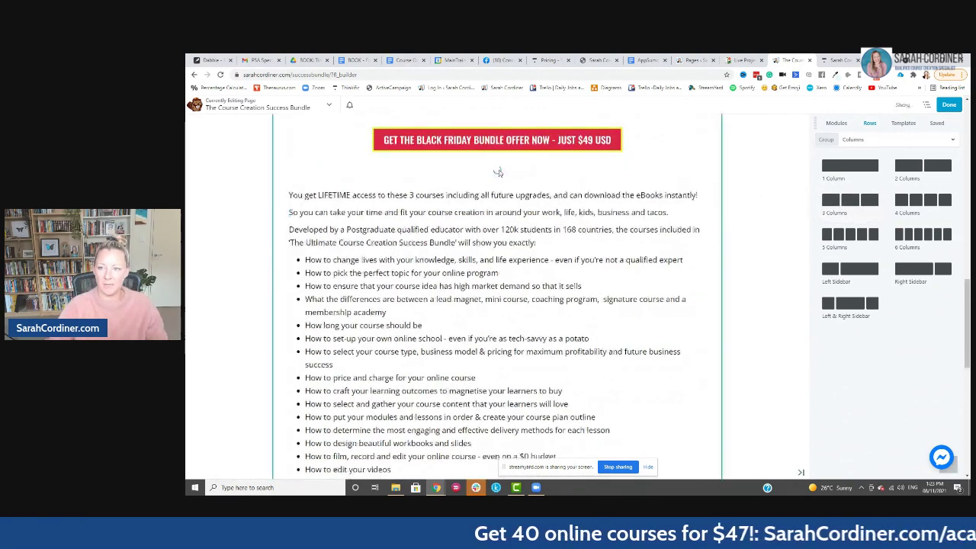
pyautogui.click(836, 124)
pyautogui.moveTo(841, 234); pyautogui.dragTo(350, 125)
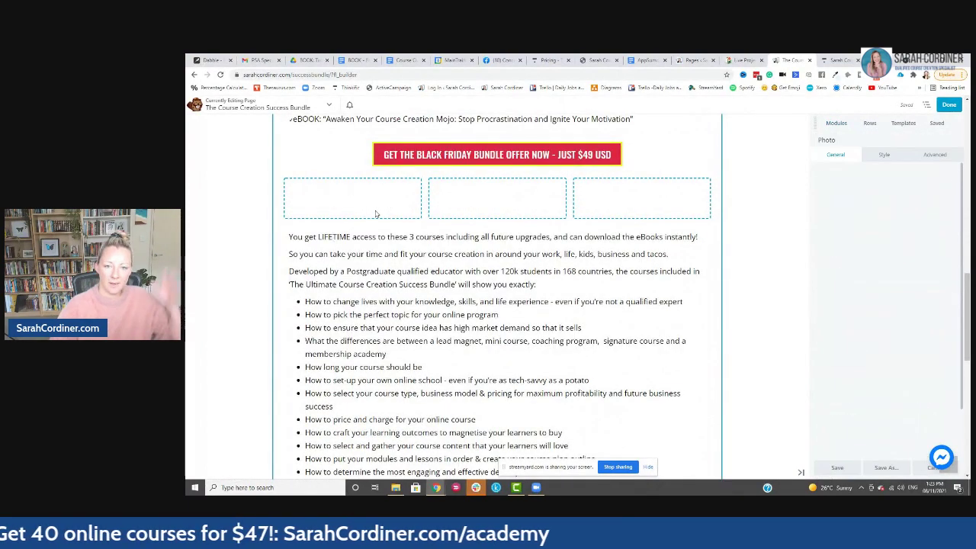
pyautogui.click(832, 218)
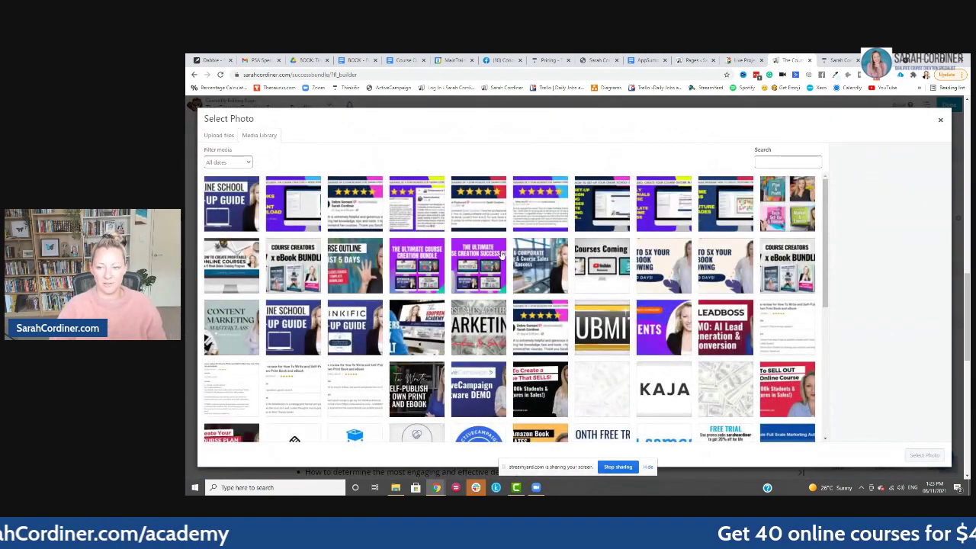
pyautogui.click(718, 208)
pyautogui.click(924, 455)
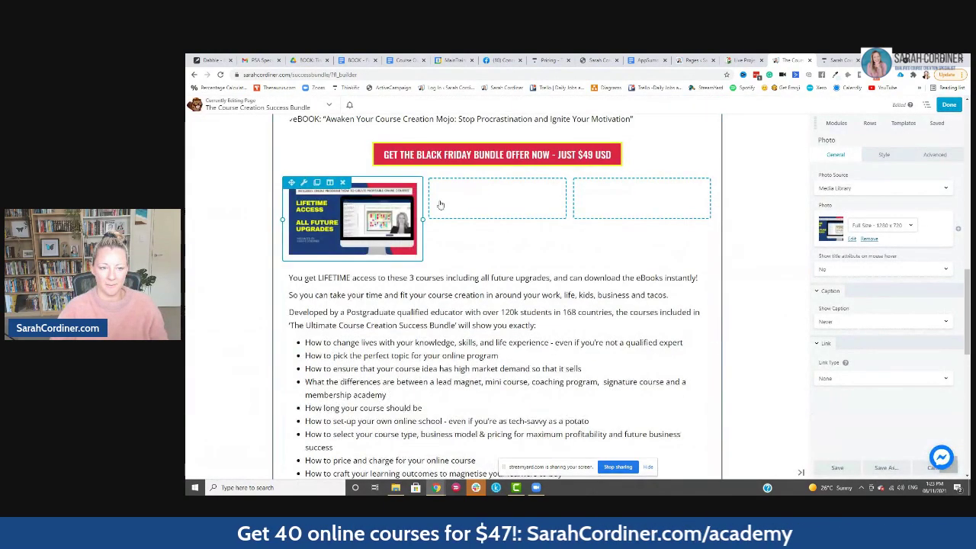
# Add a Photo module to the row's middle column using the "5 Daily Tutorials, Course Plan Template" product image
pyautogui.click(836, 122)
pyautogui.moveTo(841, 233); pyautogui.dragTo(512, 126)
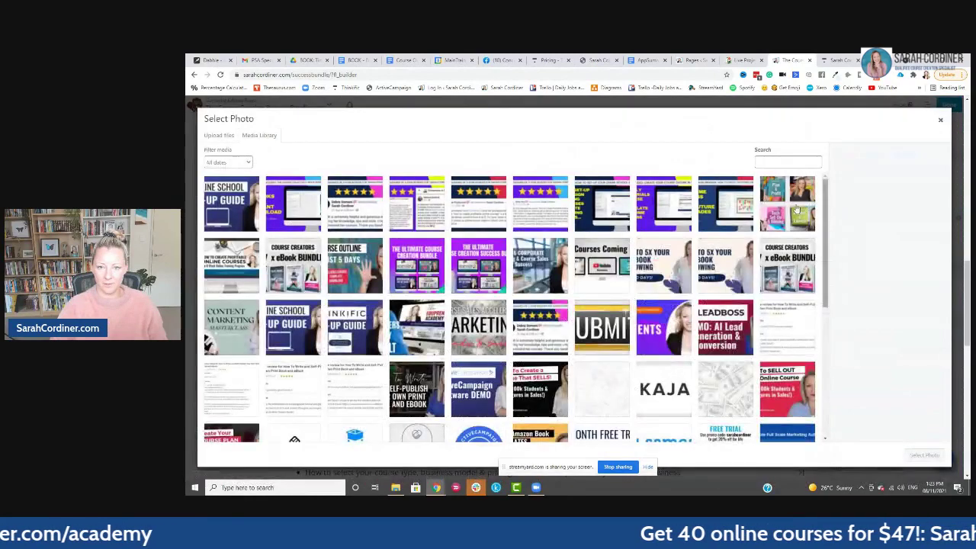
pyautogui.click(676, 205)
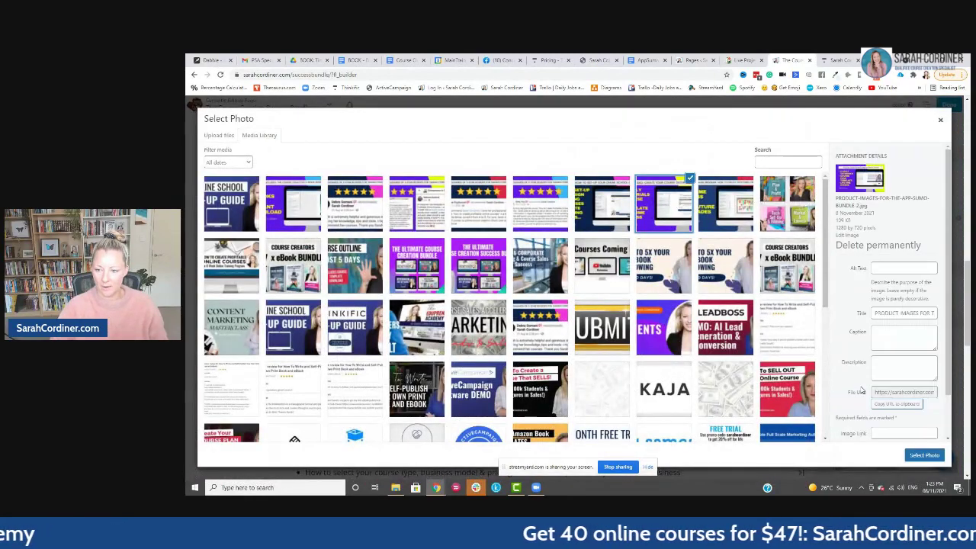
pyautogui.click(923, 456)
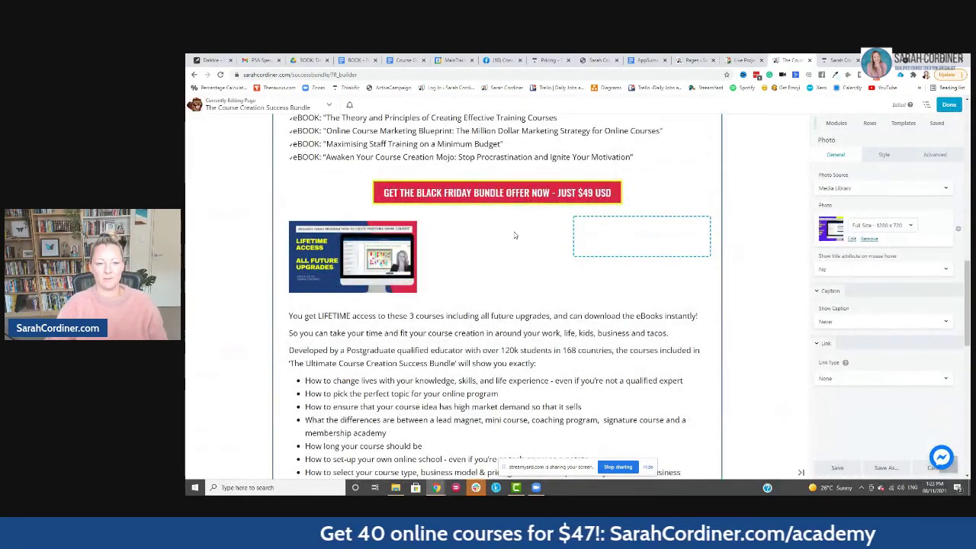
# Add a Photo module to the row's third column and open the media library for its image
pyautogui.click(836, 123)
pyautogui.moveTo(836, 248); pyautogui.dragTo(622, 153)
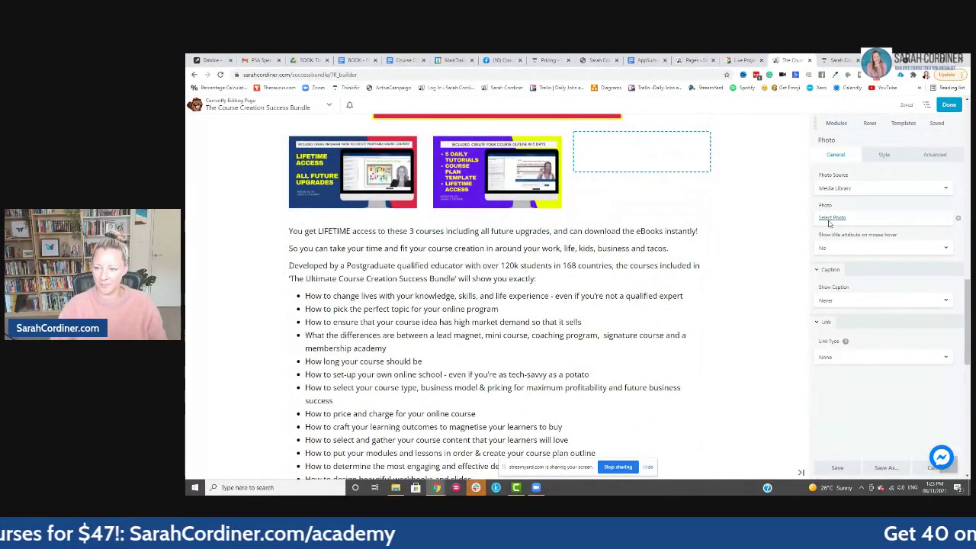
pyautogui.click(831, 218)
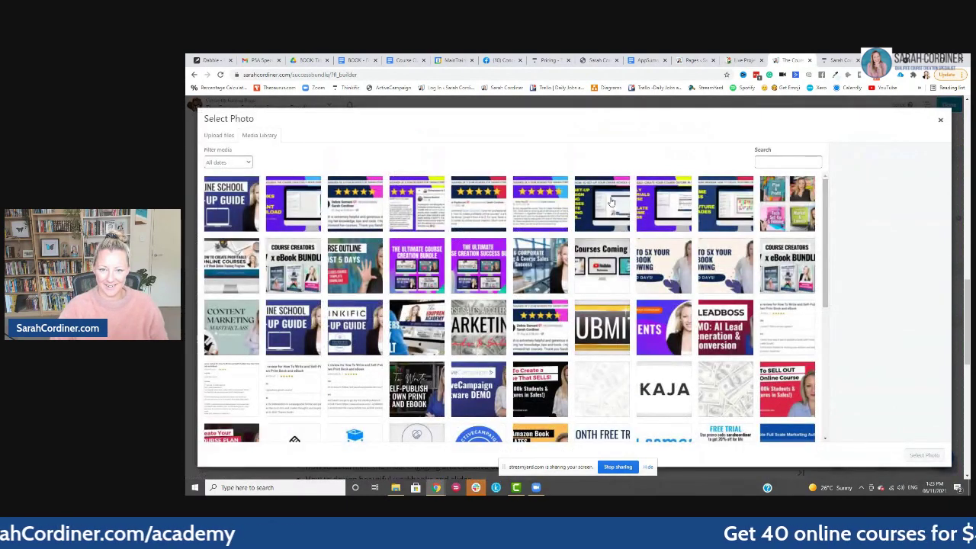
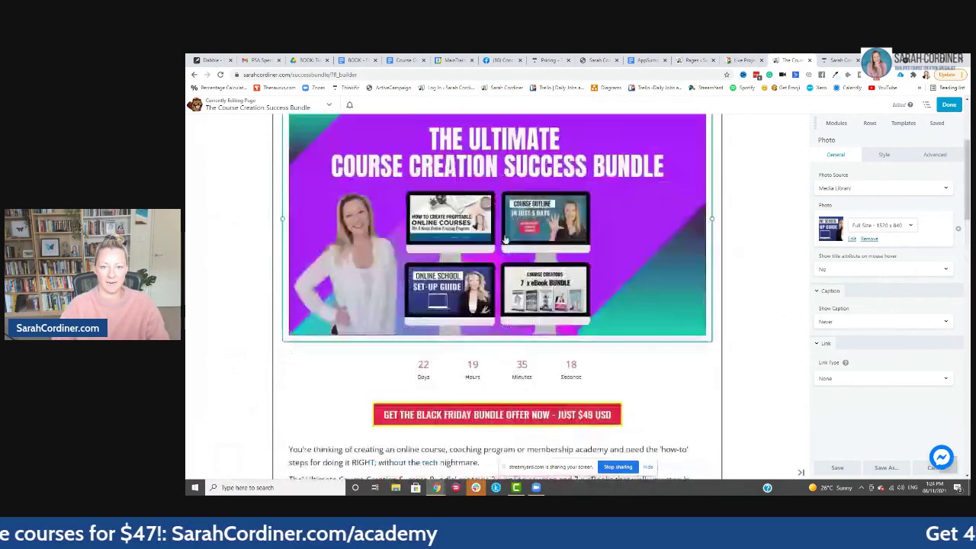
# Add a heading between the offer button and the product images reading "Don't miss out on this amazing one-off Black Friday deal!"
pyautogui.scroll(-7, 505, 239)
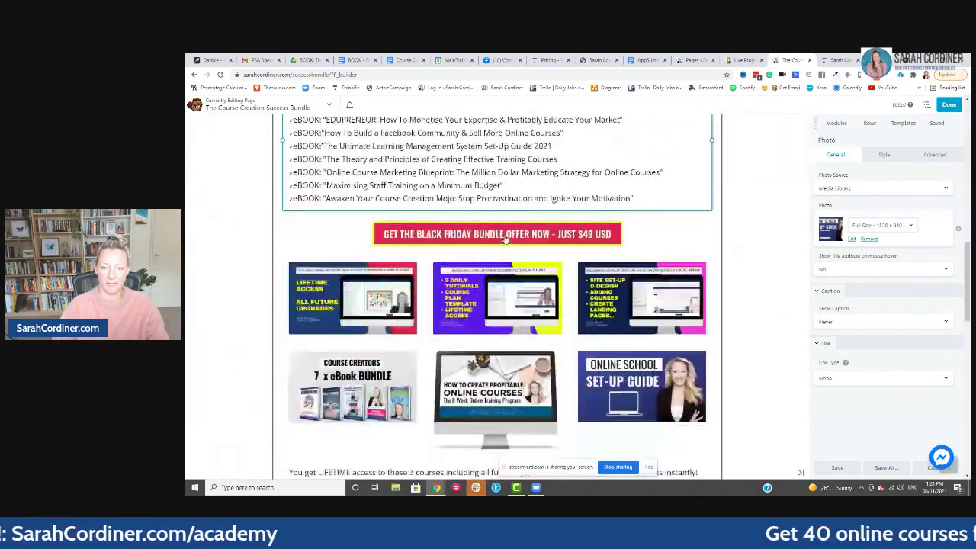
pyautogui.scroll(4, 441, 290)
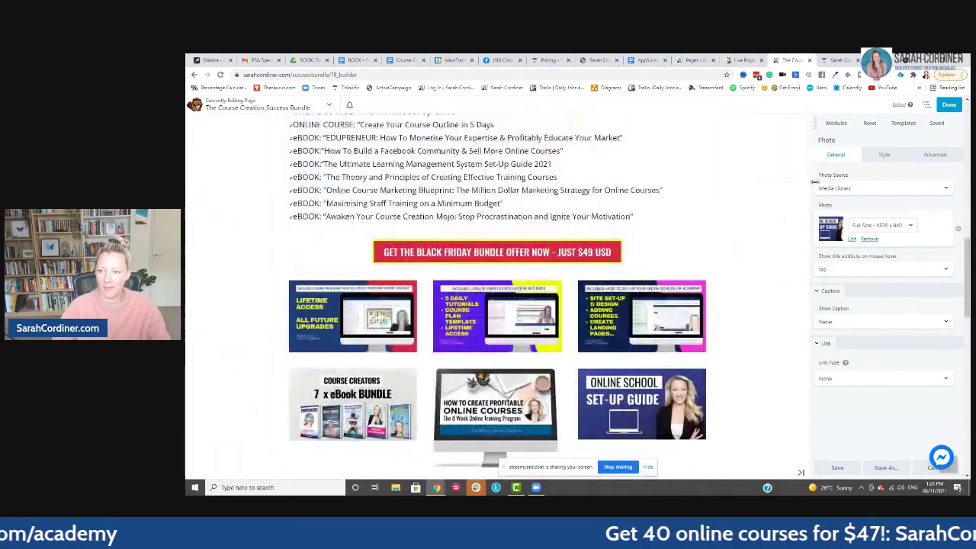
pyautogui.click(836, 124)
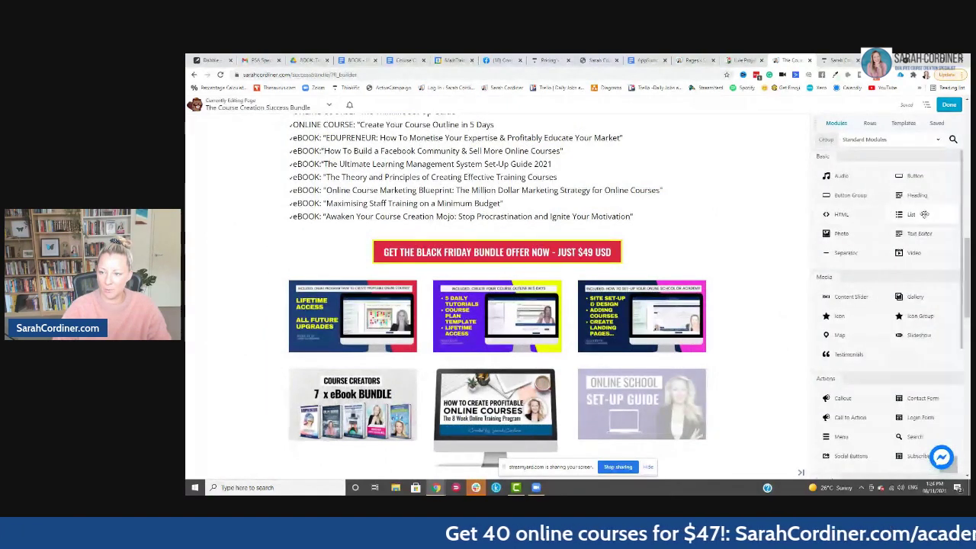
pyautogui.moveTo(911, 196); pyautogui.dragTo(512, 185)
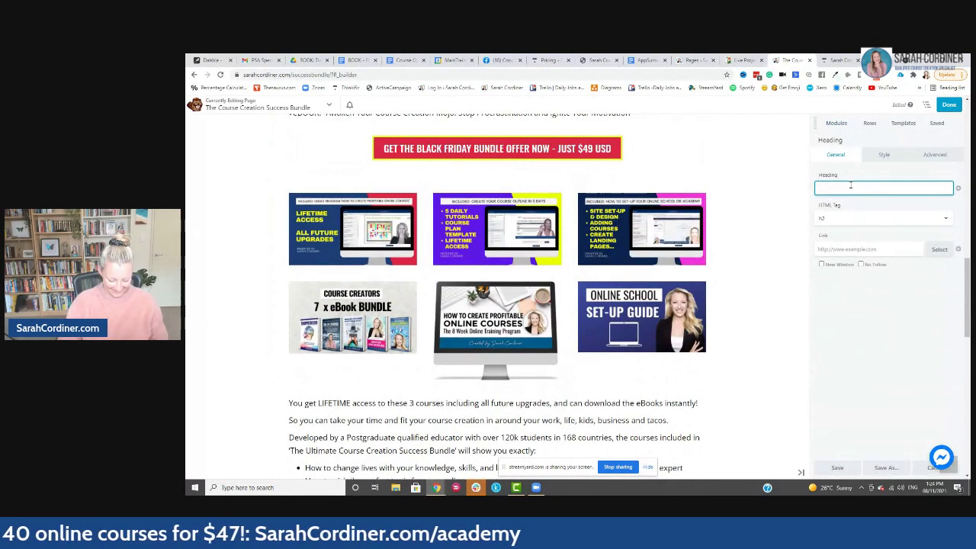
pyautogui.write("Don't miss out on this amazing one-off Black Friday d")
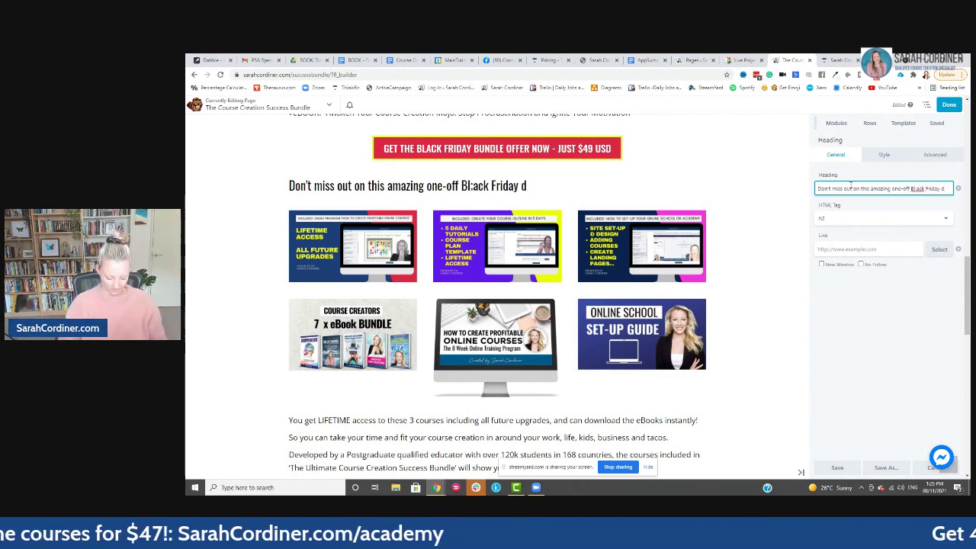
pyautogui.write('!')
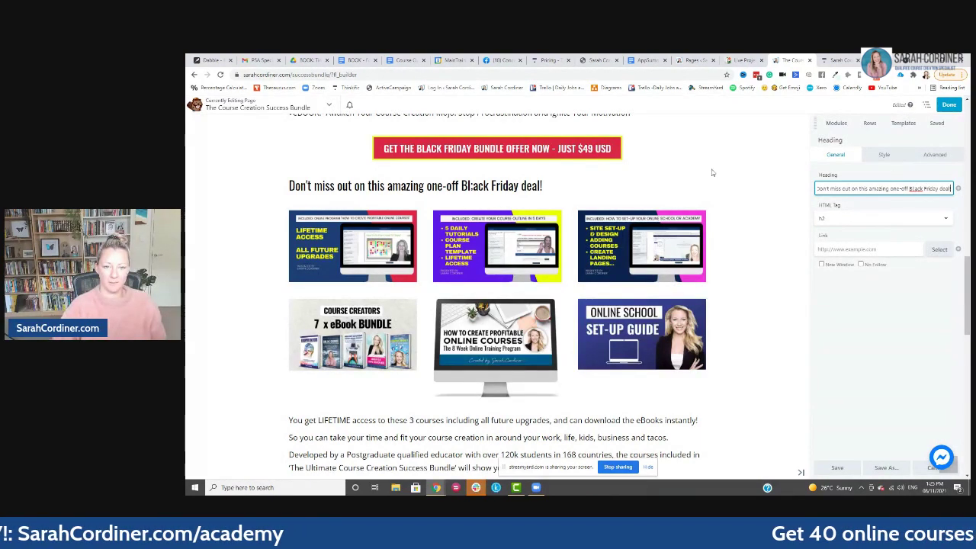
pyautogui.click(475, 186)
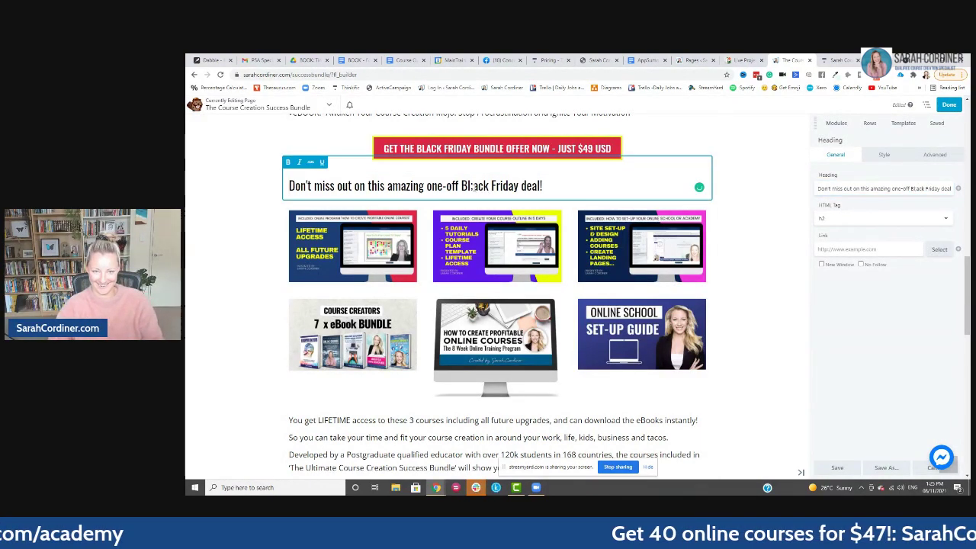
# Centre-align the "Don't miss out" heading above the product images
pyautogui.click(883, 156)
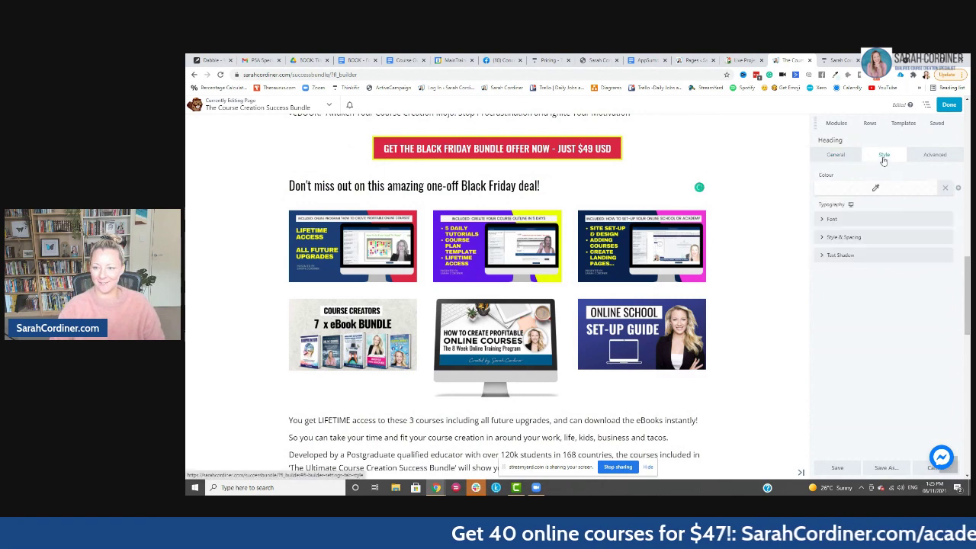
pyautogui.click(833, 218)
pyautogui.click(930, 274)
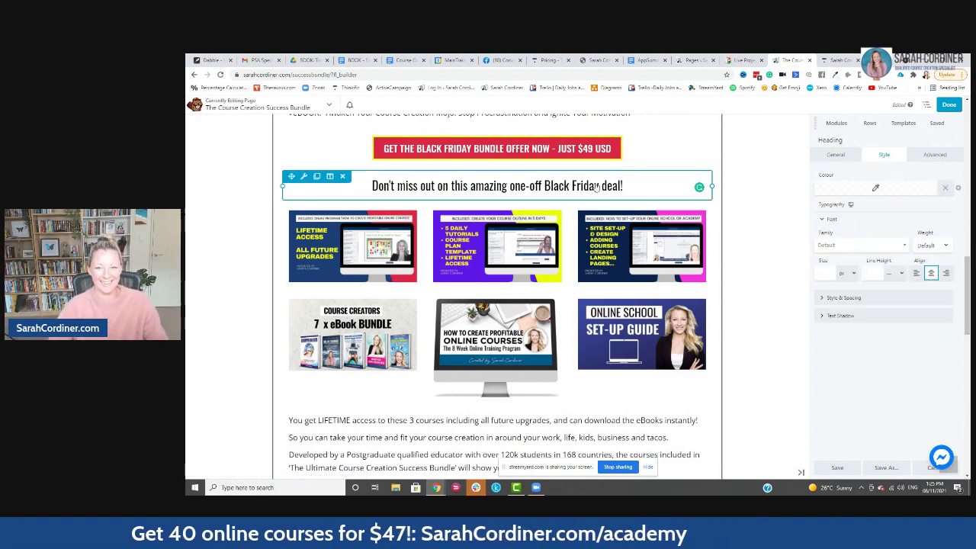
# Open the heading's text for editing at its end, after "deal!"
pyautogui.click(629, 186)
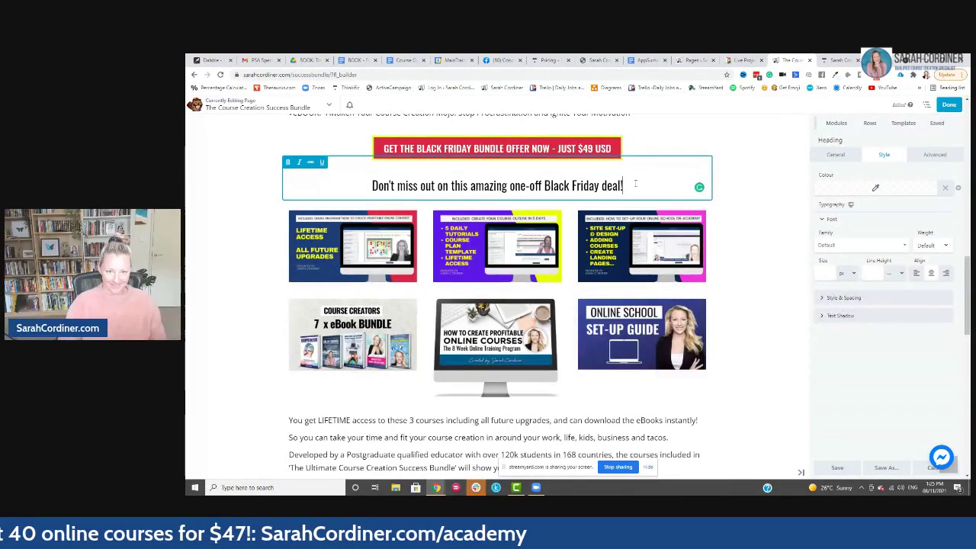
# Append "Here's what you get" to the Black Friday deal heading and place it on a second line with a <br/> tag
pyautogui.write("Here's")
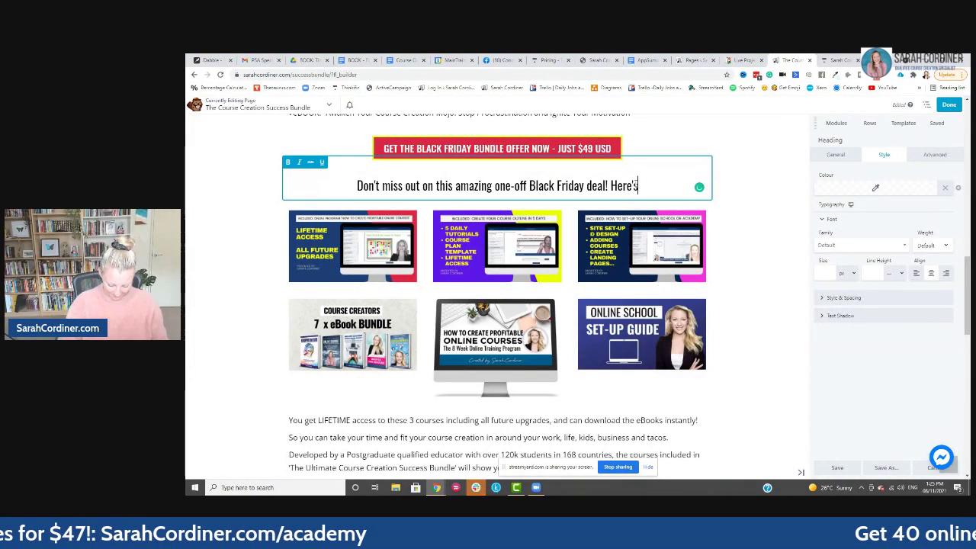
pyautogui.write(' what you get')
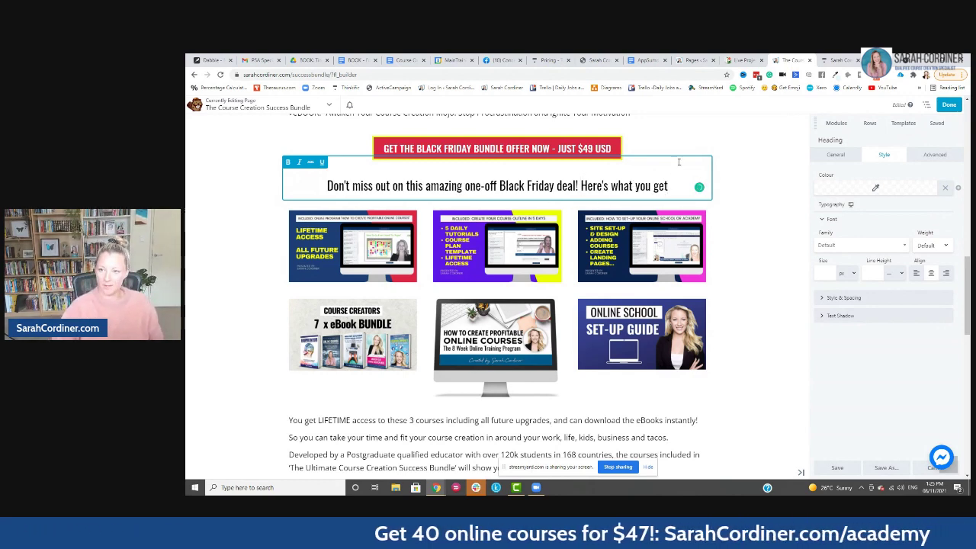
pyautogui.click(836, 155)
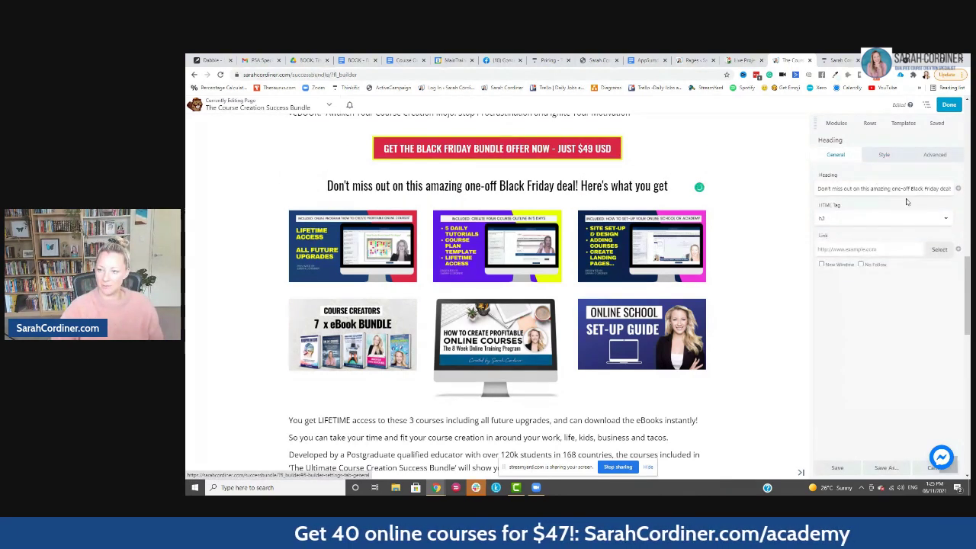
pyautogui.click(943, 188)
pyautogui.press('Right')
pyautogui.press('Right')
pyautogui.press('Right')
pyautogui.press('Right')
pyautogui.press('Right')
pyautogui.press('Right')
pyautogui.press('Right')
pyautogui.press('Right')
pyautogui.press('Right')
pyautogui.press('Right')
pyautogui.press('Right')
pyautogui.press('Right')
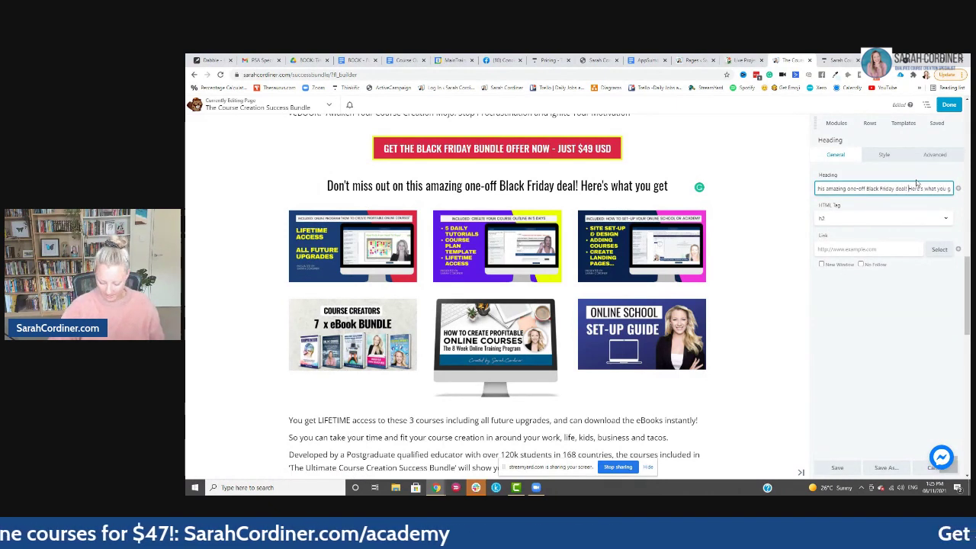
pyautogui.write('<br/>')
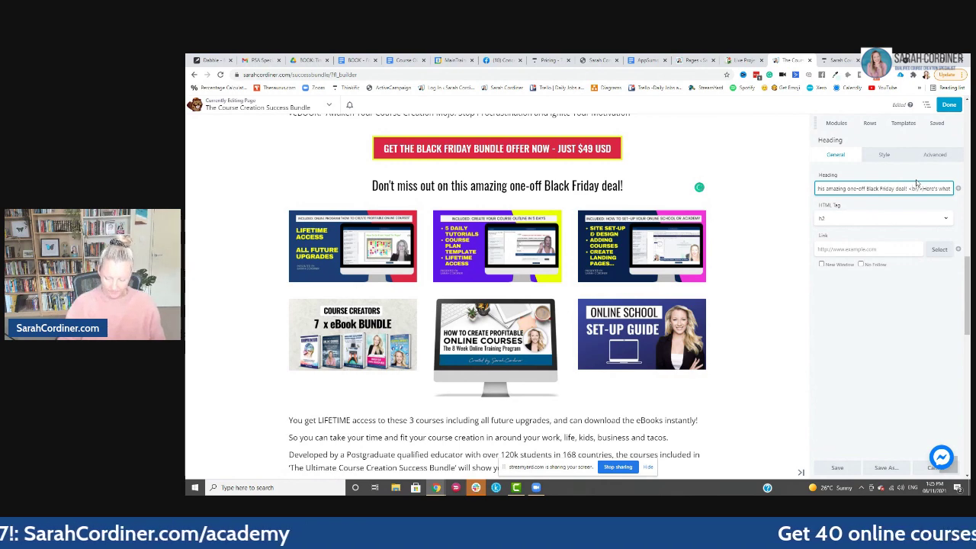
pyautogui.click(791, 210)
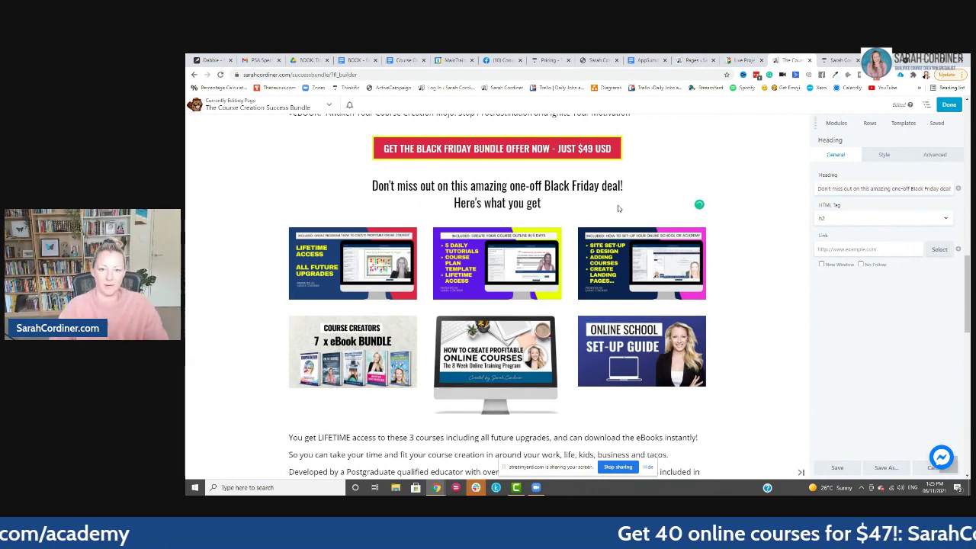
# Add a Separator module between the $49 USD offer button and the Black Friday deal heading
pyautogui.scroll(3, 727, 276)
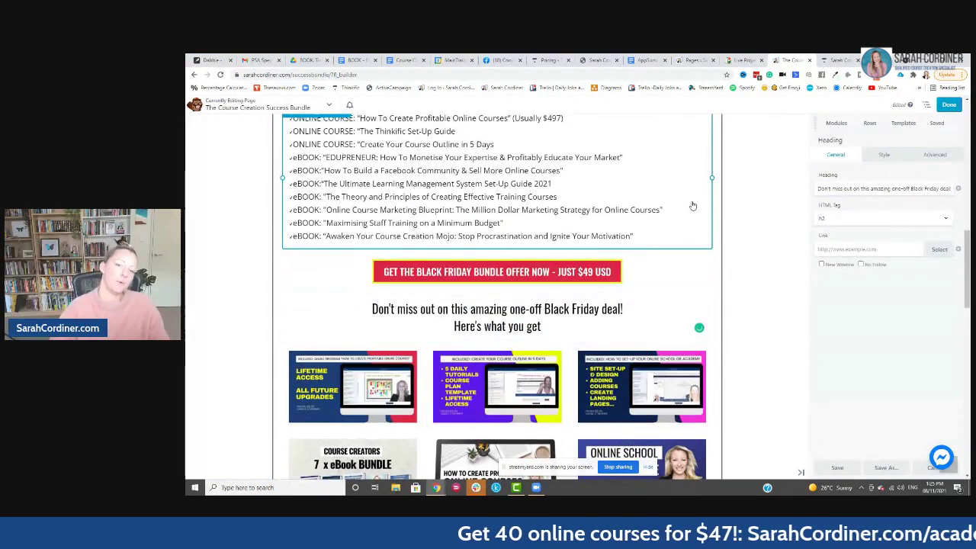
pyautogui.scroll(3, 692, 204)
pyautogui.scroll(-3, 353, 381)
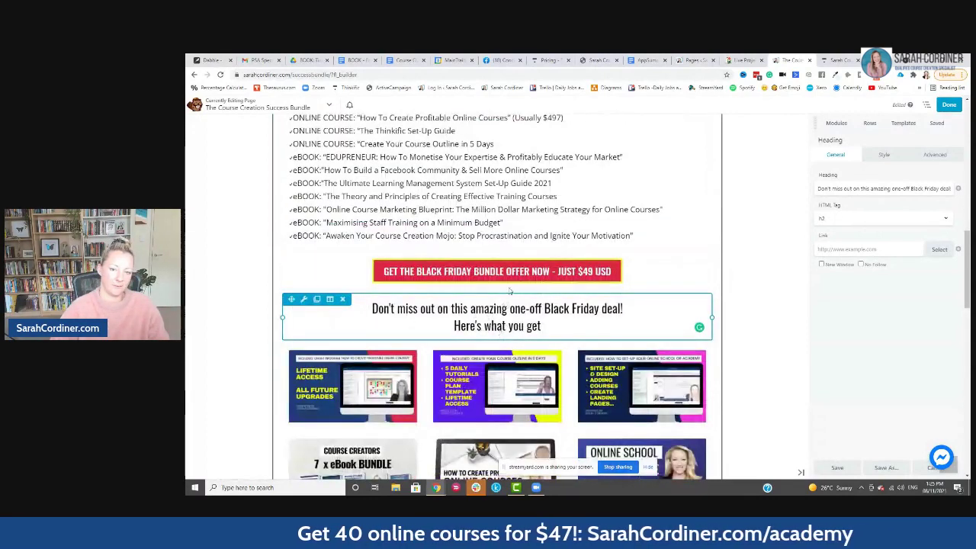
pyautogui.click(838, 124)
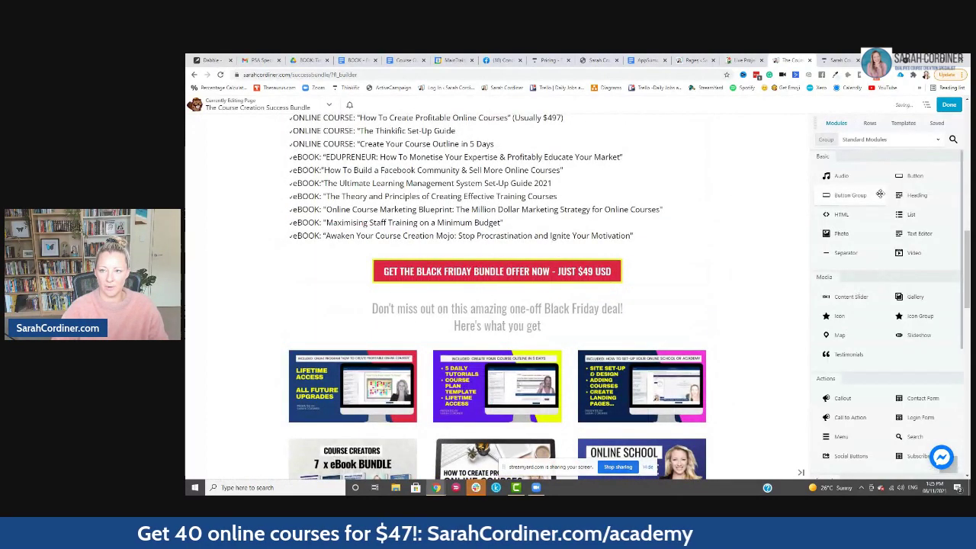
pyautogui.moveTo(846, 252); pyautogui.dragTo(479, 207)
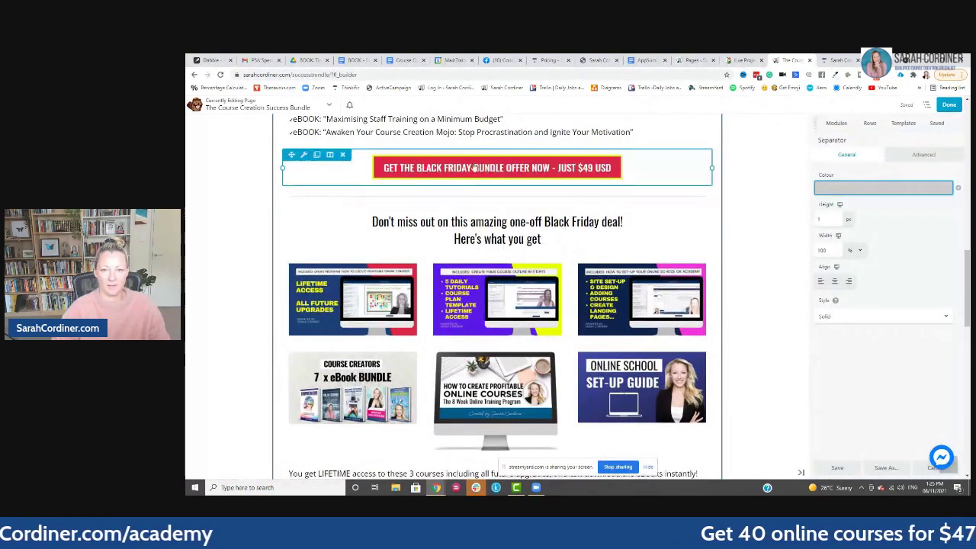
# Review the page layout above and below the new separator
pyautogui.scroll(1, 775, 240)
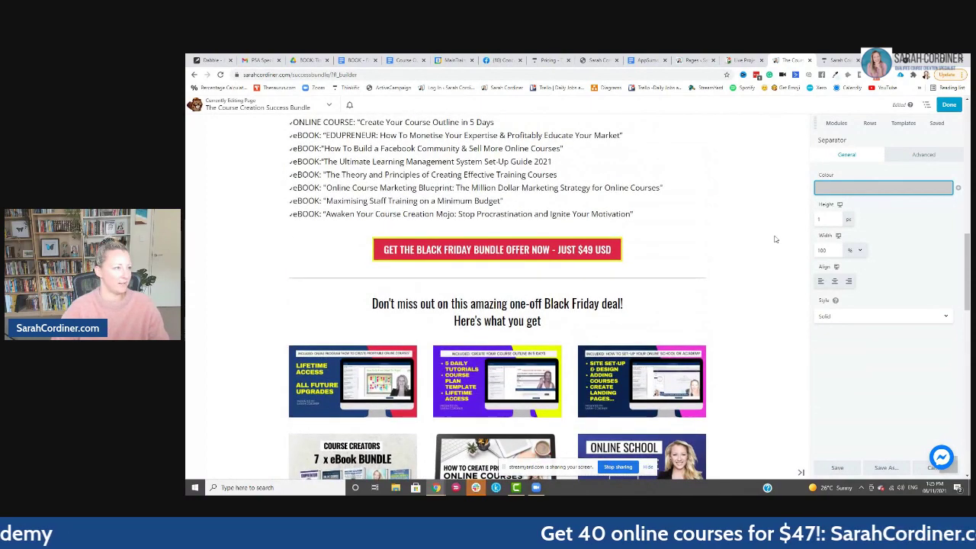
pyautogui.scroll(-2, 775, 239)
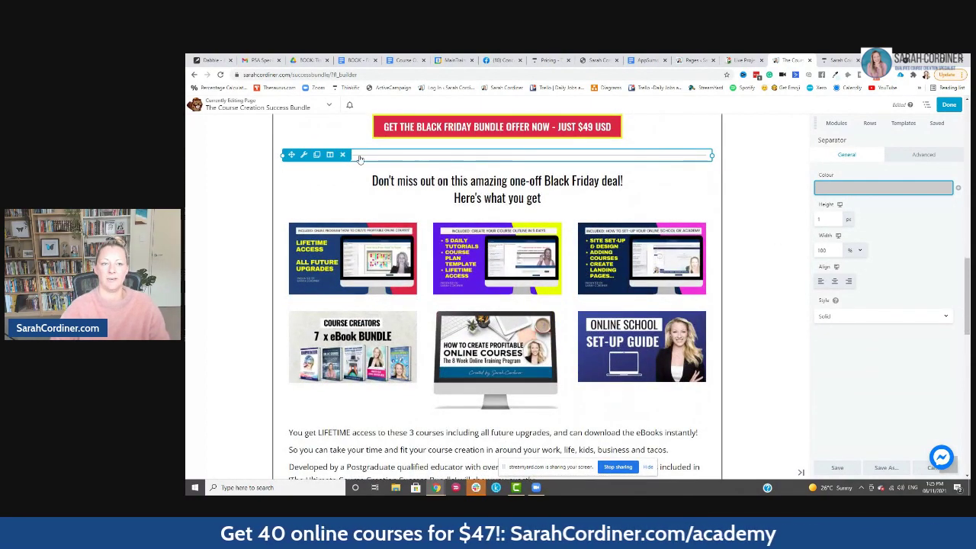
pyautogui.scroll(2, 774, 216)
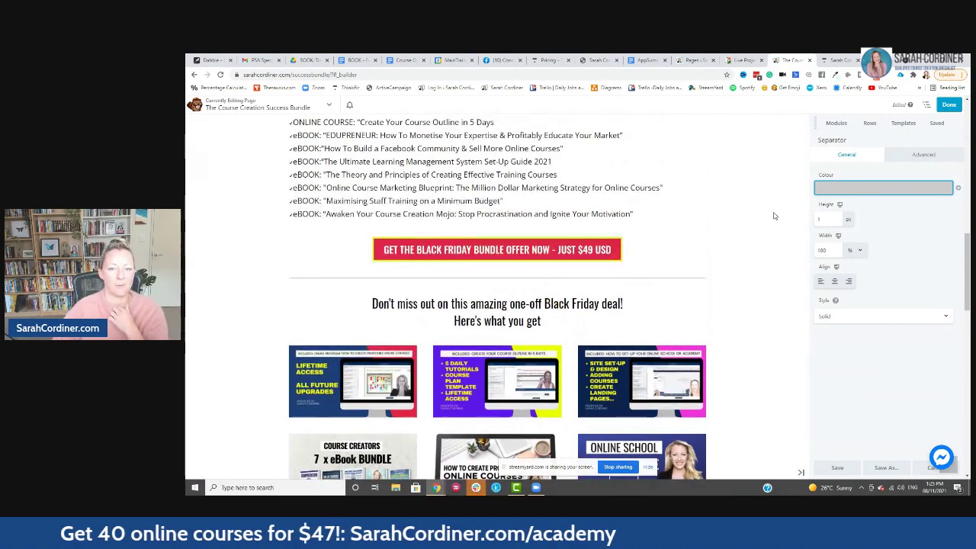
pyautogui.scroll(-3, 774, 216)
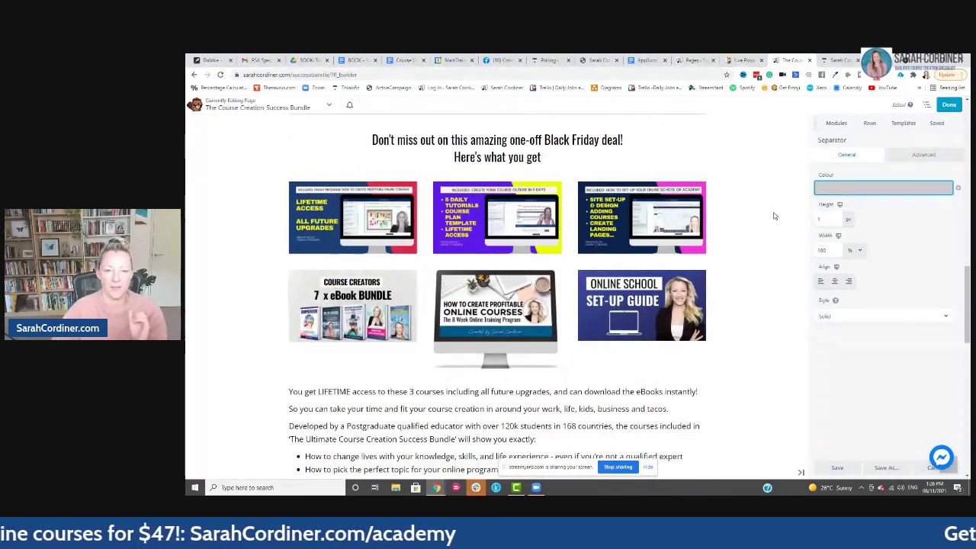
pyautogui.scroll(-2, 774, 217)
pyautogui.scroll(4, 774, 216)
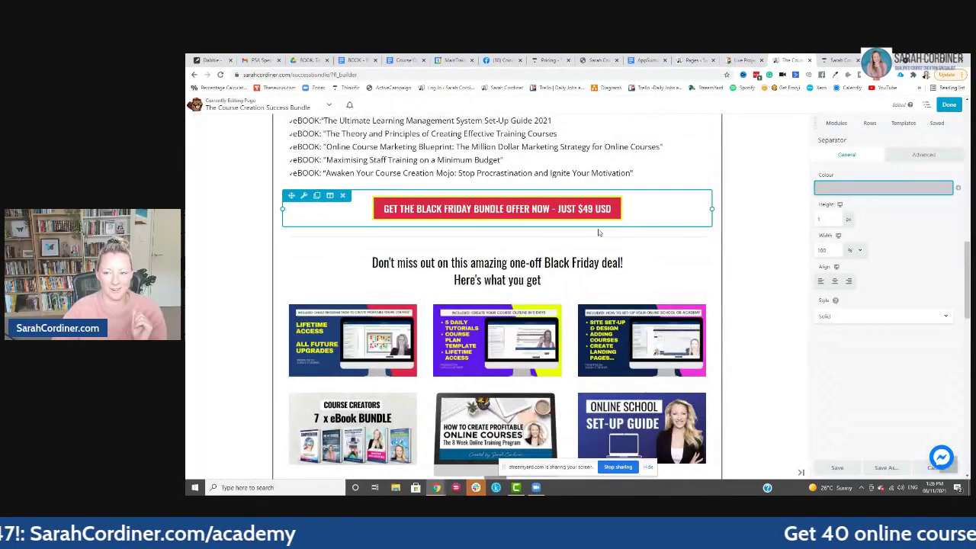
pyautogui.click(831, 124)
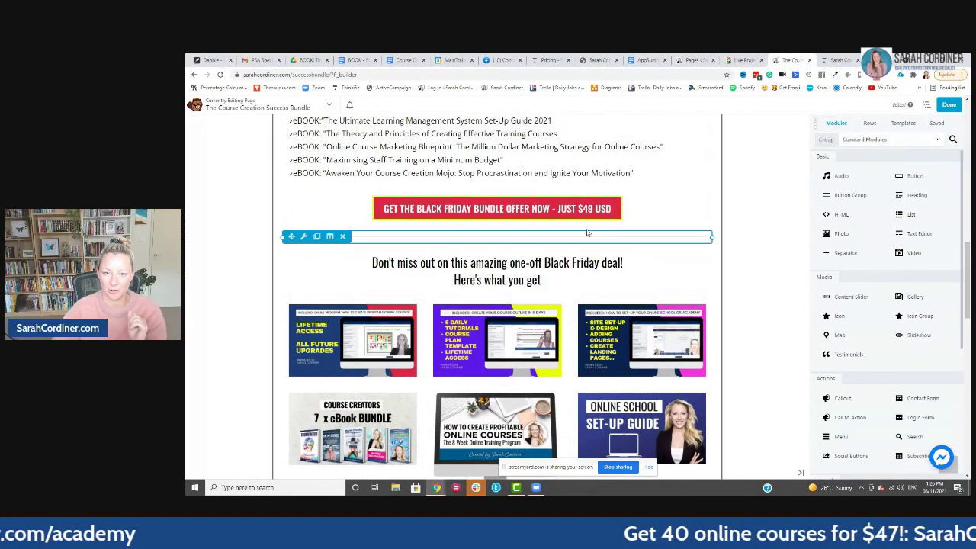
pyautogui.click(343, 239)
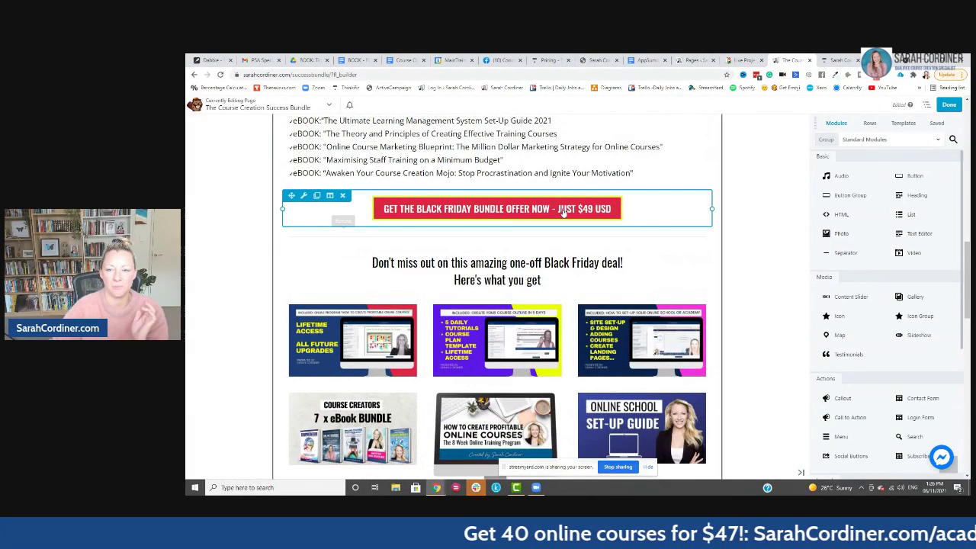
# Correct the misspelled word before "Course Creation Success Bundle" in the text under the page title to "Ultimate"
pyautogui.scroll(-2, 757, 254)
pyautogui.scroll(10, 757, 253)
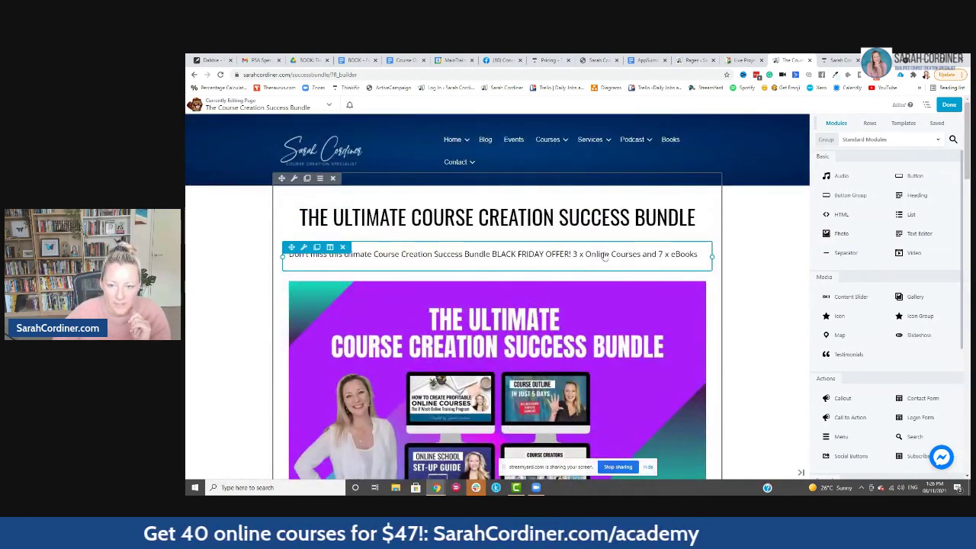
pyautogui.click(356, 259)
pyautogui.press('BackSpace')
pyautogui.press('BackSpace')
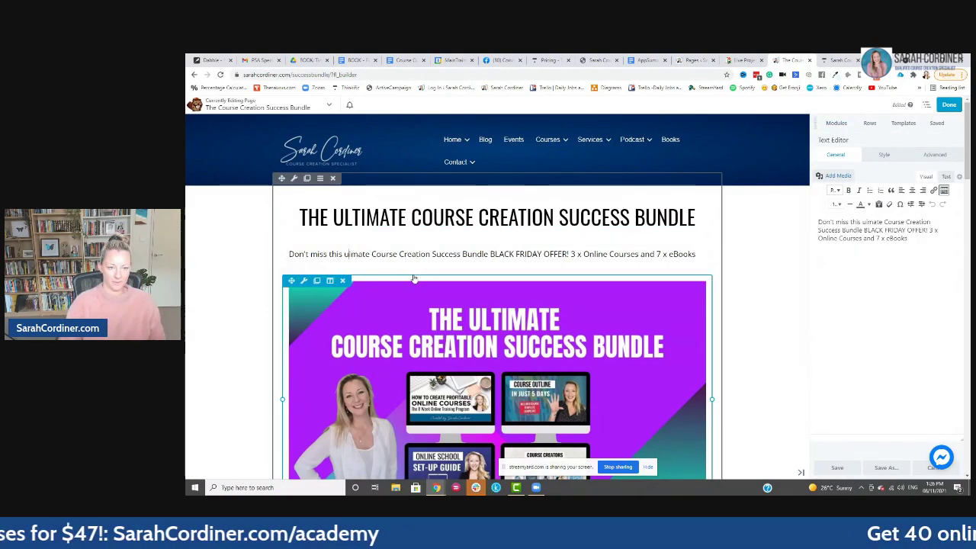
pyautogui.write('Ul')
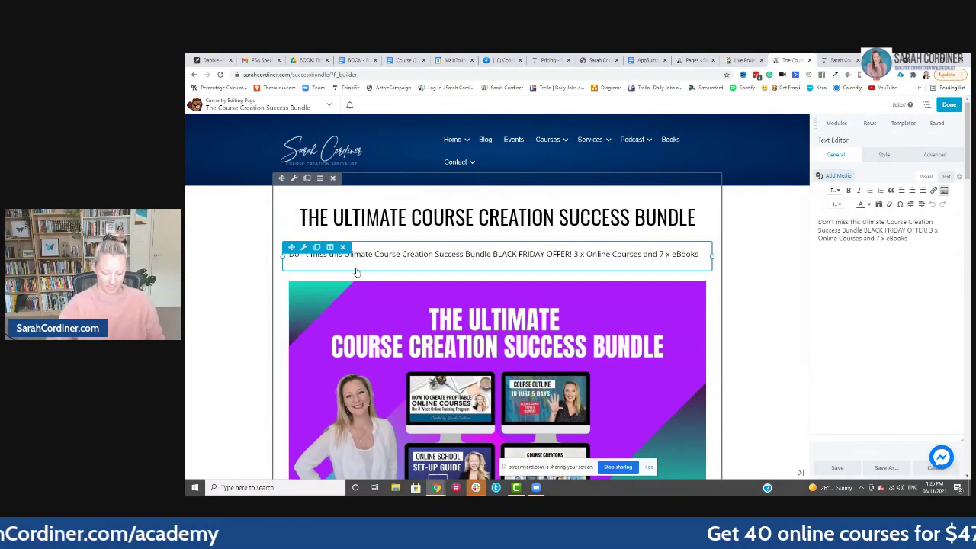
pyautogui.write('t')
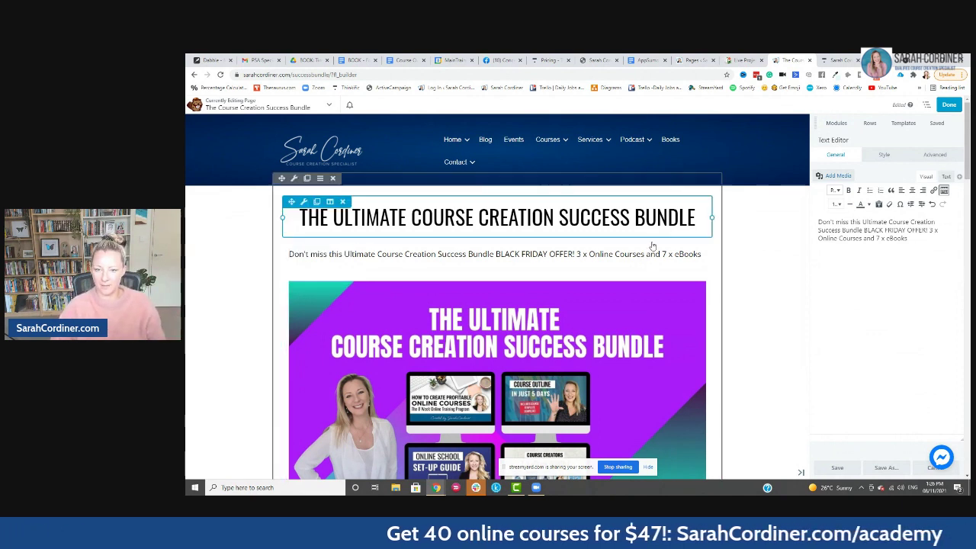
# Move "3 x Online Courses and 7 x eBooks" onto its own line and centre-align the whole text under the page title
pyautogui.click(577, 254)
pyautogui.press('Return')
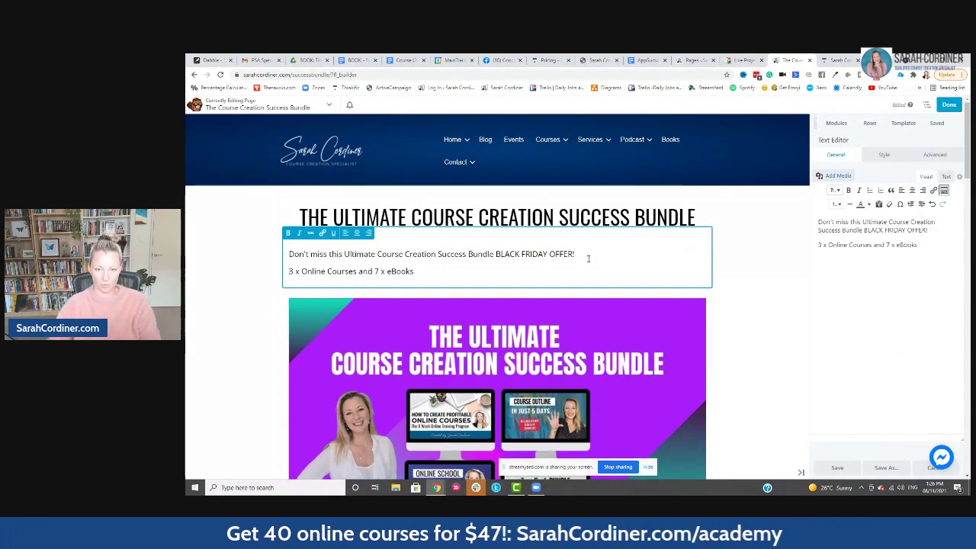
pyautogui.hotkey('ctrl', 'a')
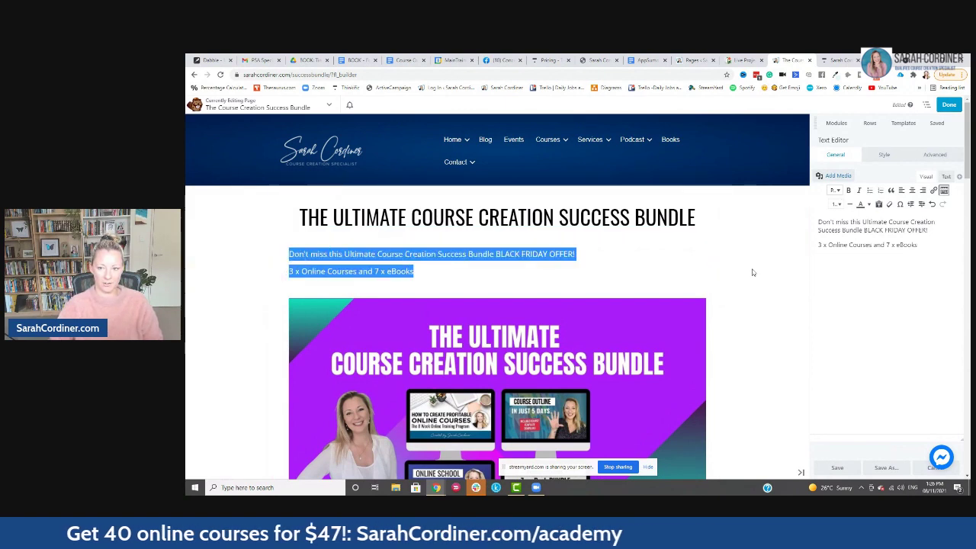
pyautogui.click(885, 156)
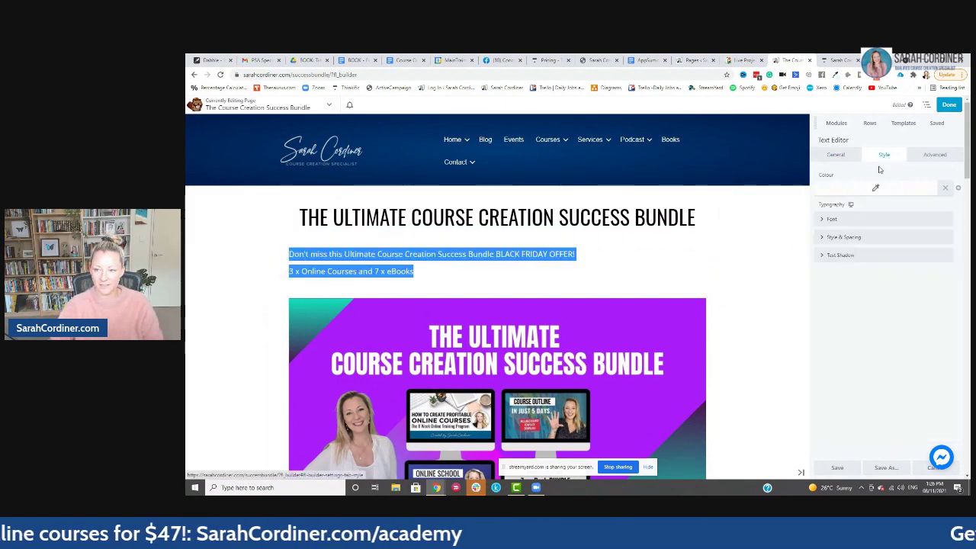
pyautogui.click(841, 221)
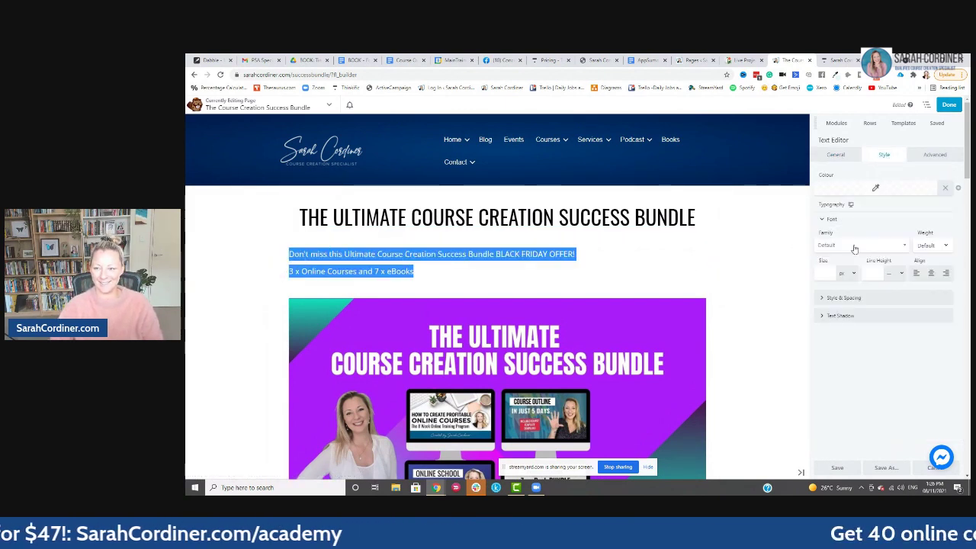
pyautogui.click(931, 273)
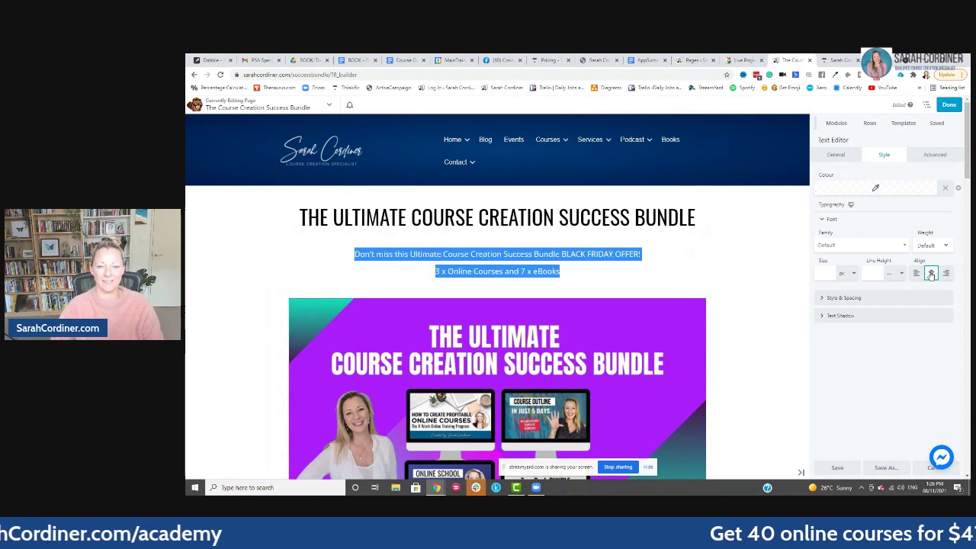
# Set the font size of the text under the page title to 21 px and its line height to 1
pyautogui.click(829, 296)
pyautogui.write('18')
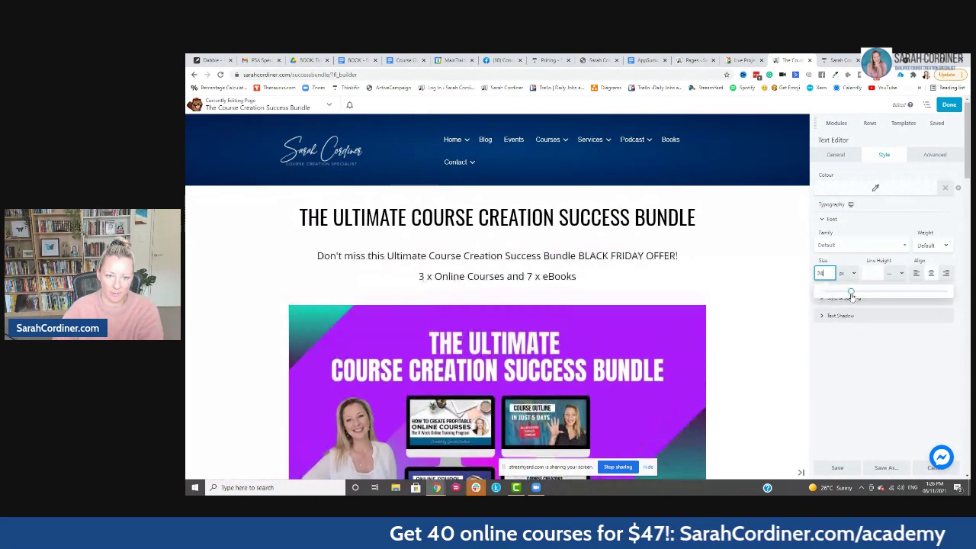
pyautogui.moveTo(851, 296); pyautogui.dragTo(849, 296)
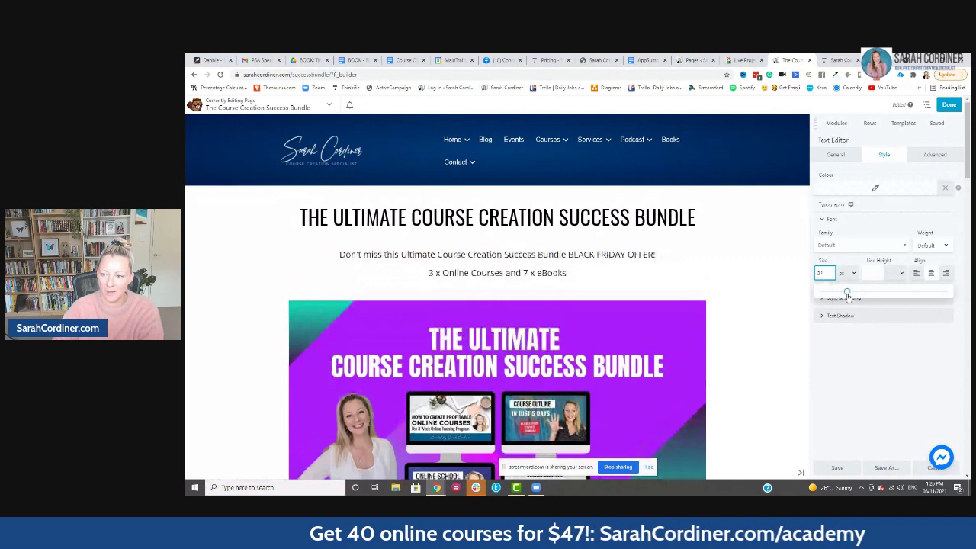
pyautogui.click(869, 274)
pyautogui.write('1')
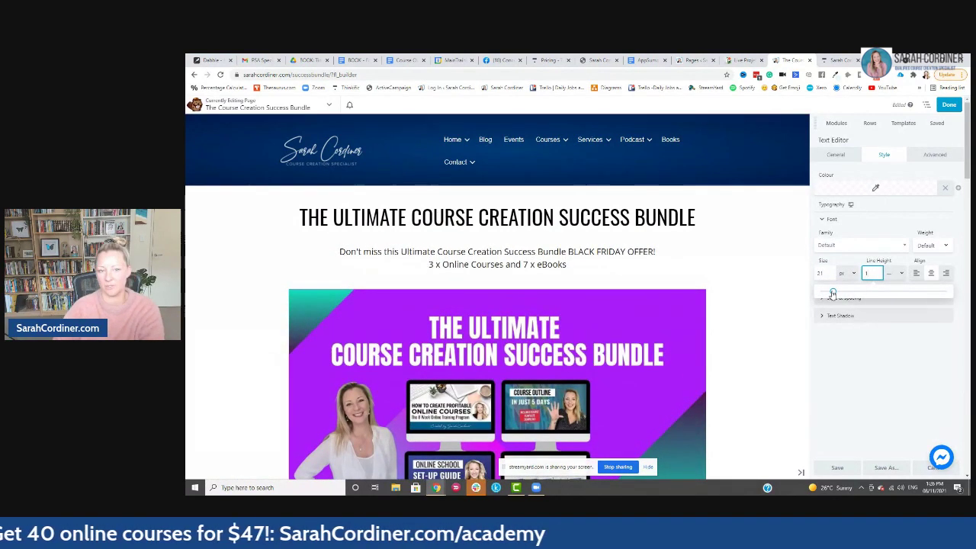
pyautogui.click(761, 290)
# Centre-align the introductory paragraphs below the countdown and first offer button
pyautogui.scroll(-5, 762, 290)
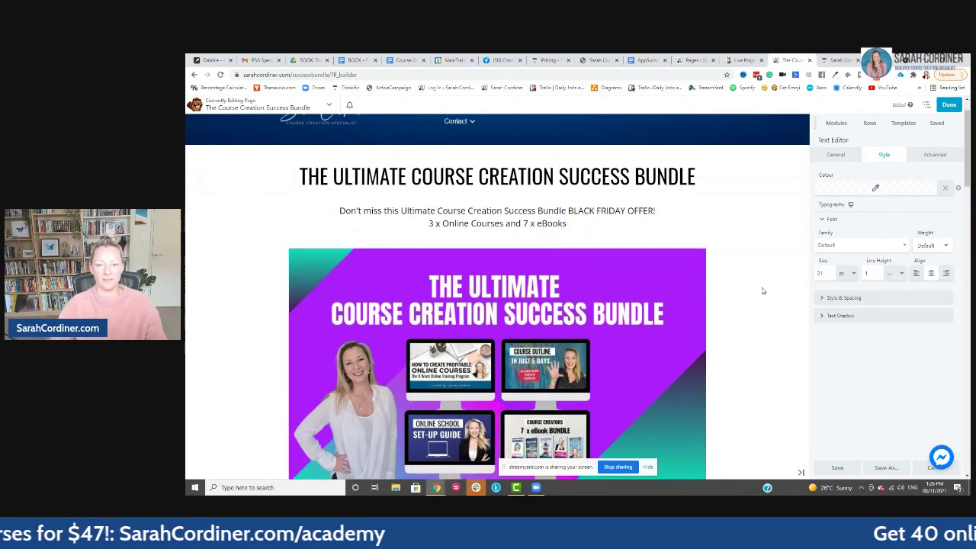
pyautogui.scroll(-2, 762, 292)
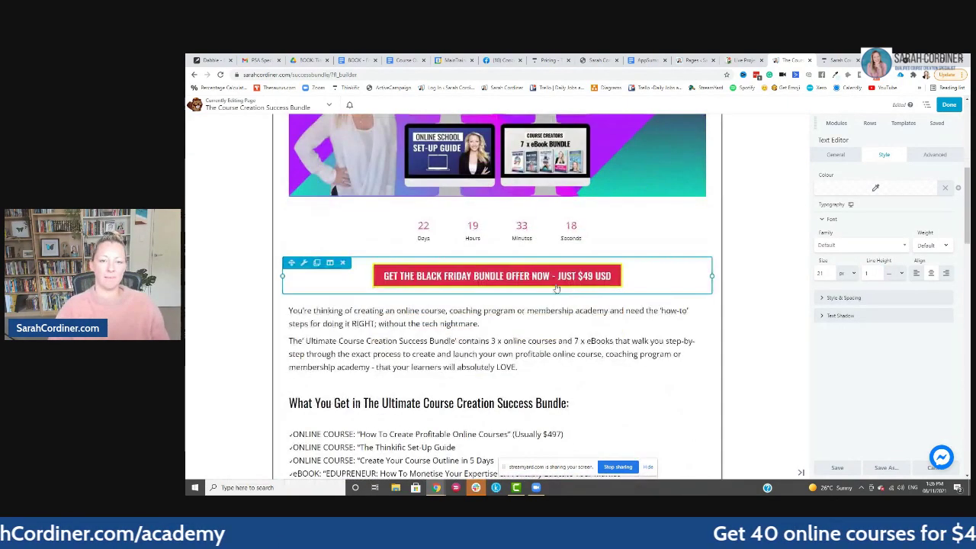
pyautogui.scroll(-1, 753, 245)
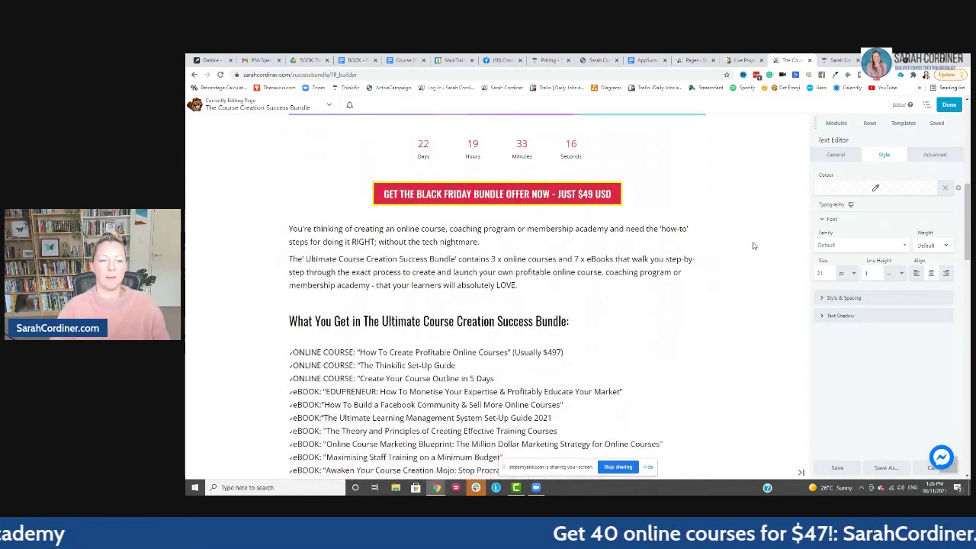
pyautogui.click(832, 220)
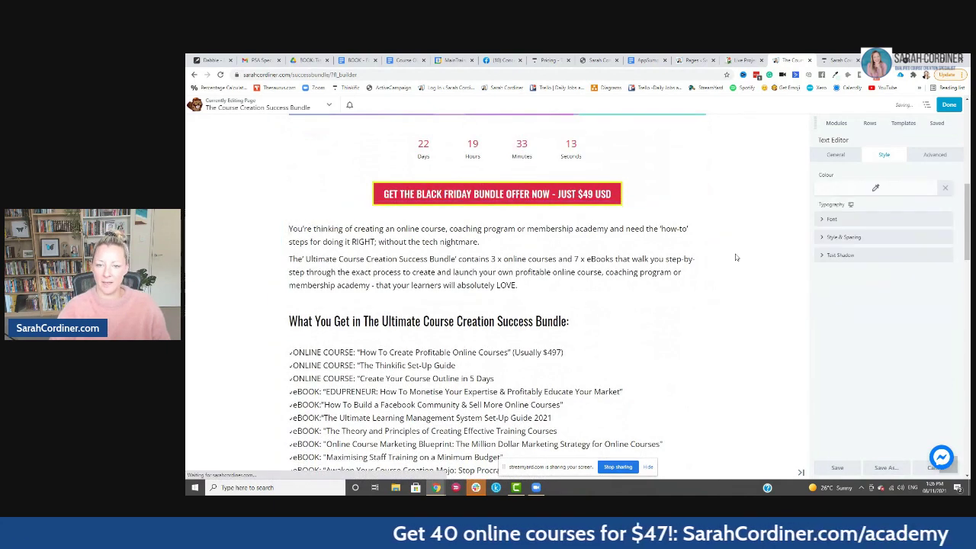
pyautogui.click(842, 223)
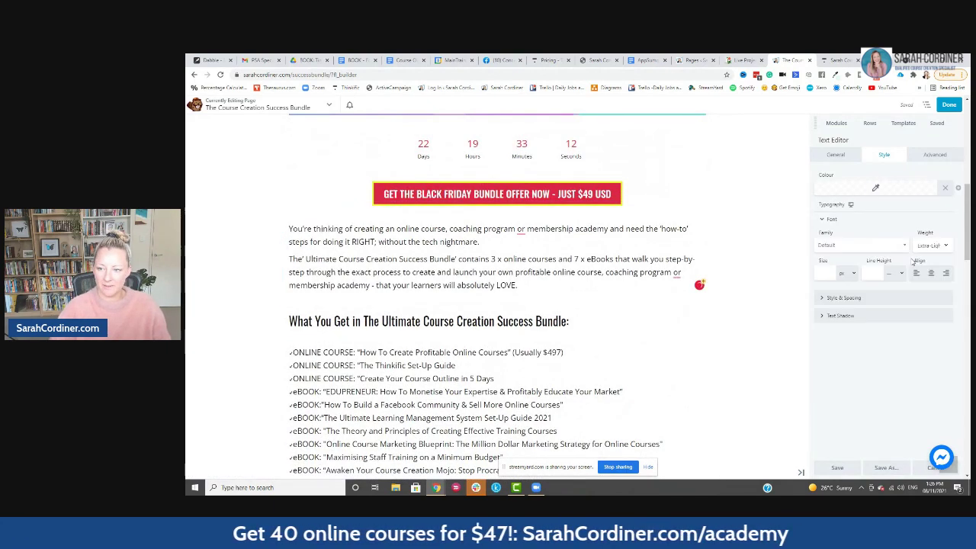
pyautogui.click(930, 274)
pyautogui.scroll(-4, 458, 275)
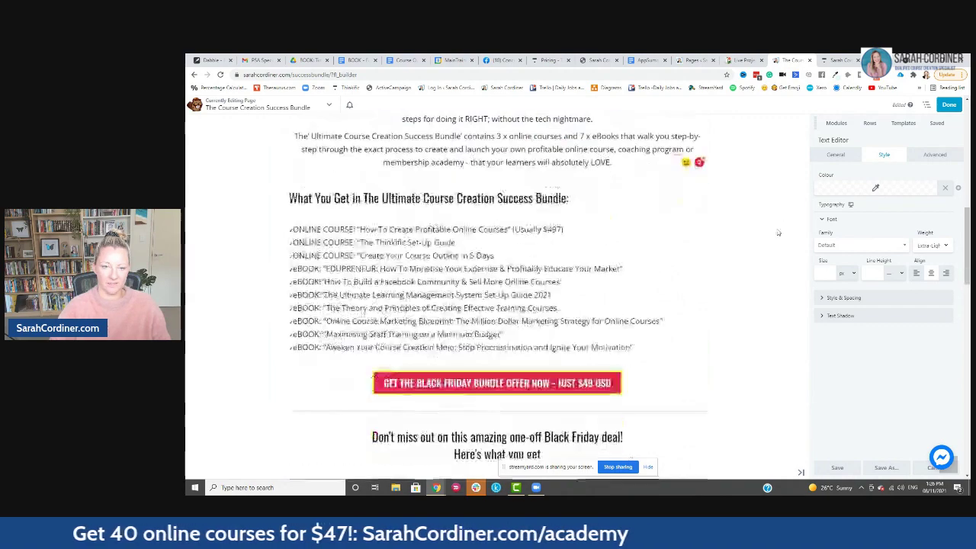
# Add a three-column row at the end of the page content, directly below the last Black Friday offer button
pyautogui.scroll(-2, 499, 246)
pyautogui.scroll(-5, 500, 246)
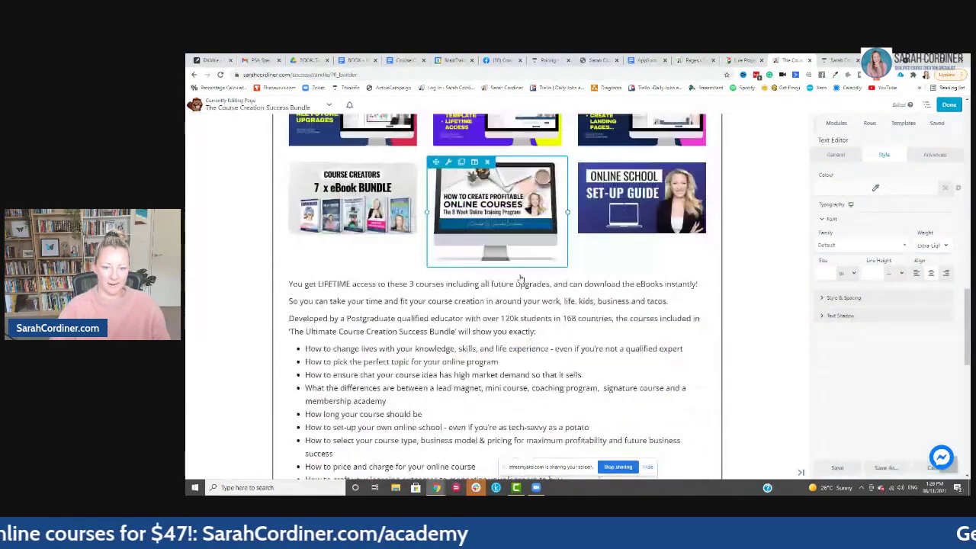
pyautogui.scroll(-10, 565, 366)
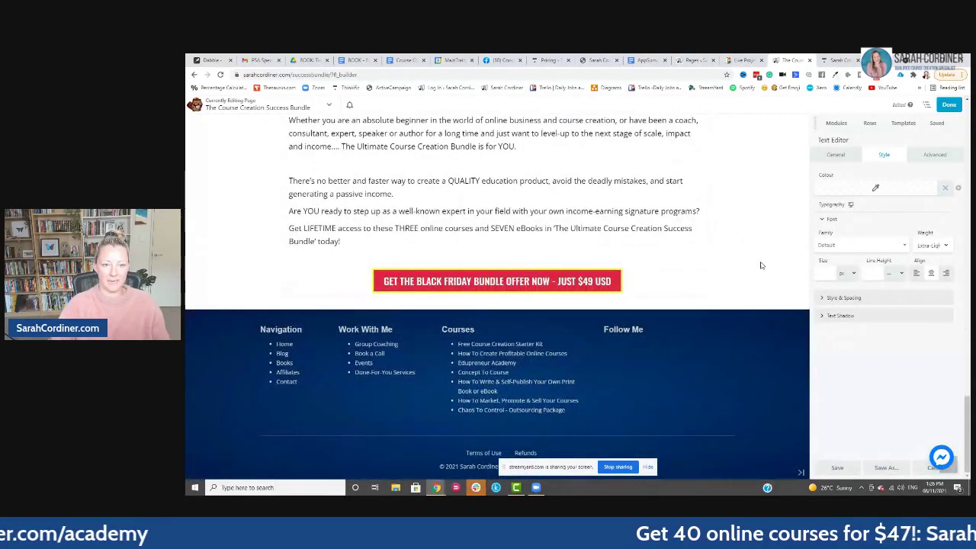
pyautogui.scroll(15, 760, 265)
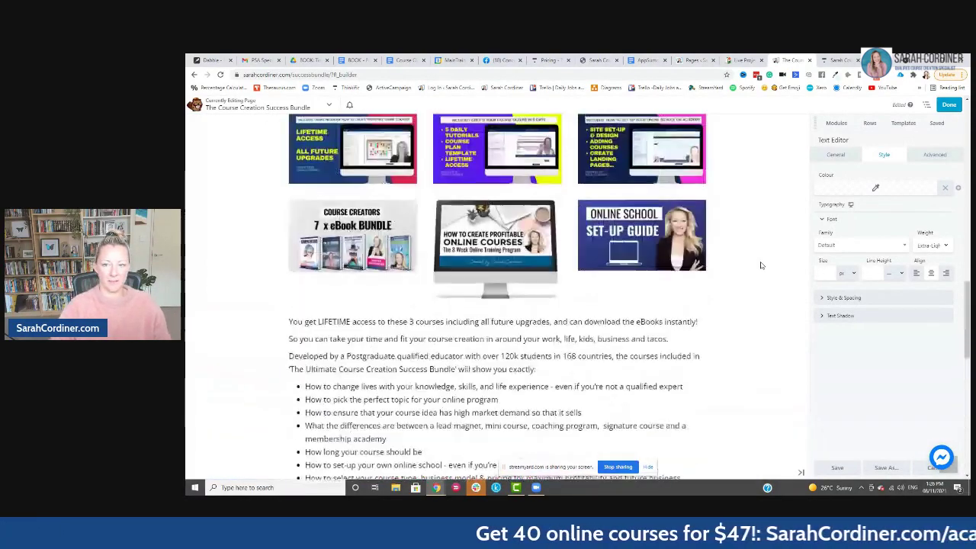
pyautogui.scroll(3, 761, 266)
pyautogui.scroll(-12, 759, 267)
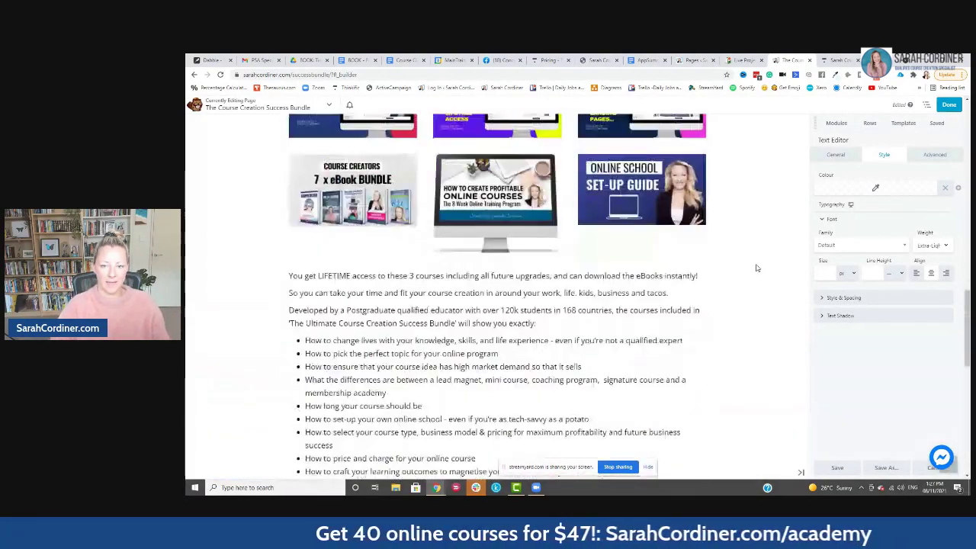
pyautogui.scroll(-4, 757, 269)
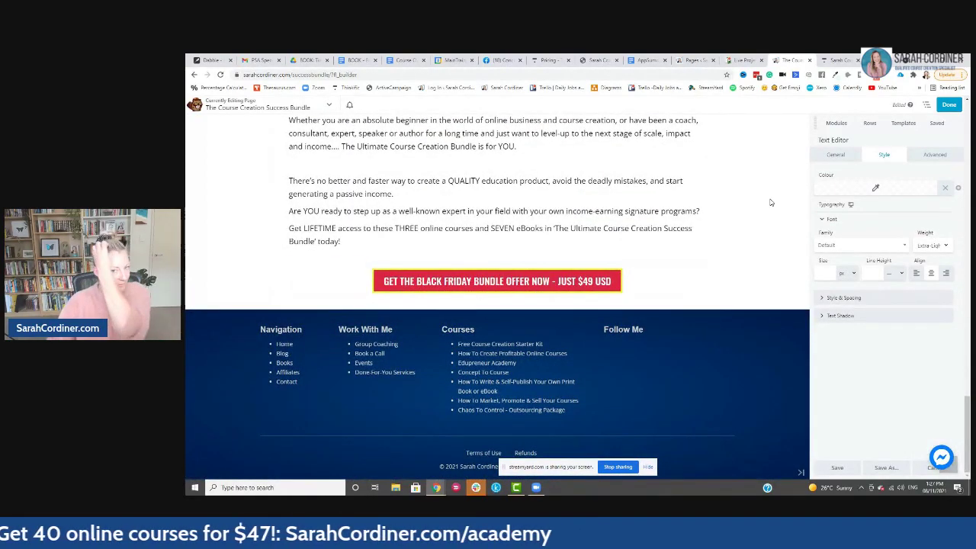
pyautogui.click(837, 125)
pyautogui.click(869, 123)
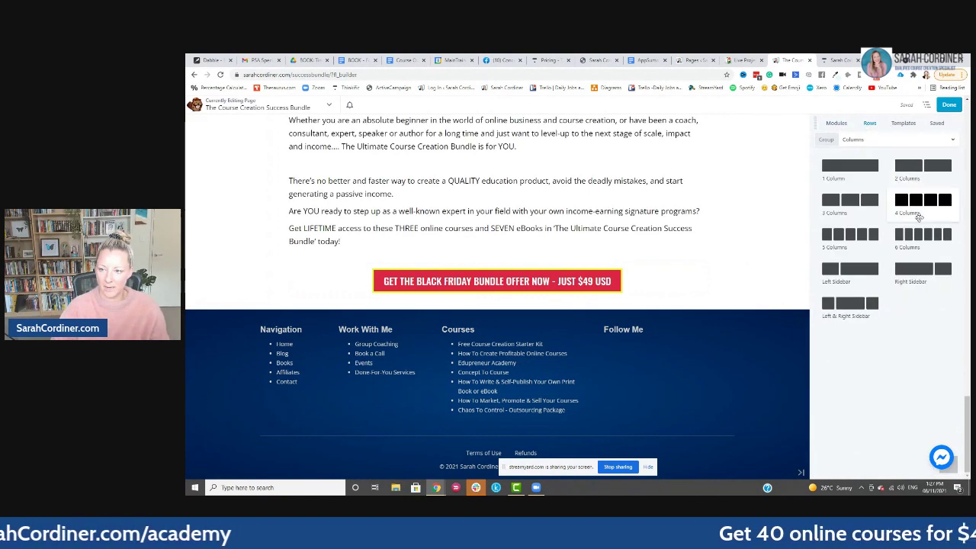
pyautogui.moveTo(862, 203); pyautogui.dragTo(478, 289)
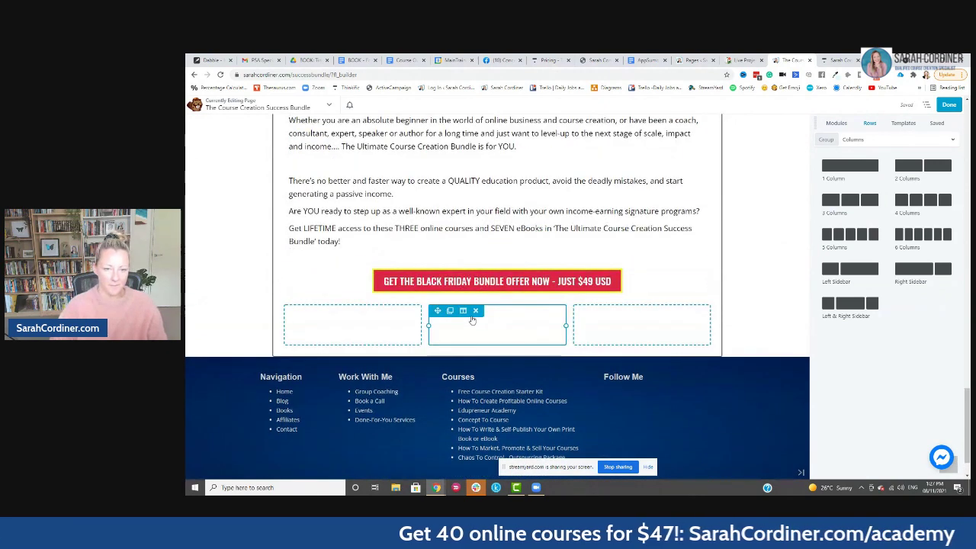
# Place a photo in the new row's first column using the purple-and-blue five-star review image PRODUCT-IMAGES-FOR-THE-APP-SUMO-BUNDLE-4.jpg from the media library
pyautogui.click(836, 123)
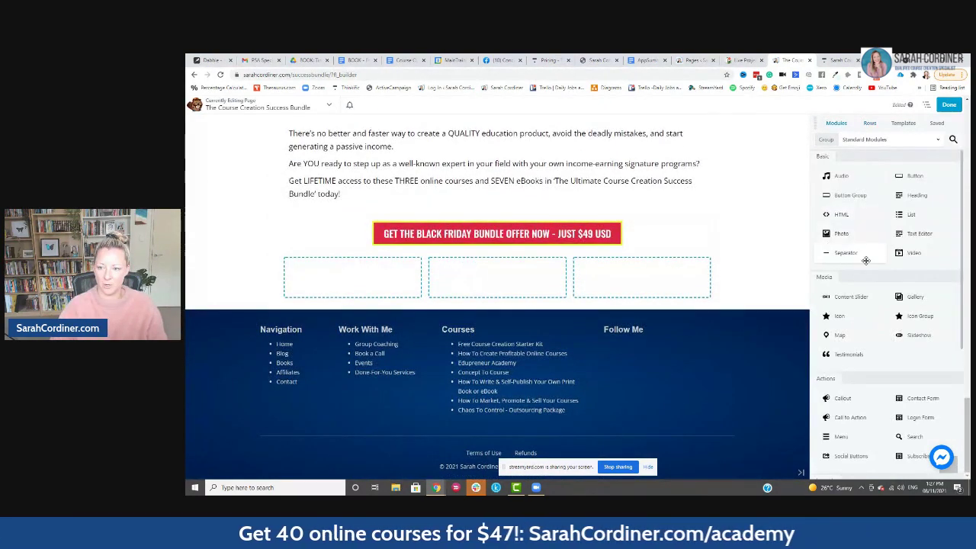
pyautogui.moveTo(841, 233); pyautogui.dragTo(363, 258)
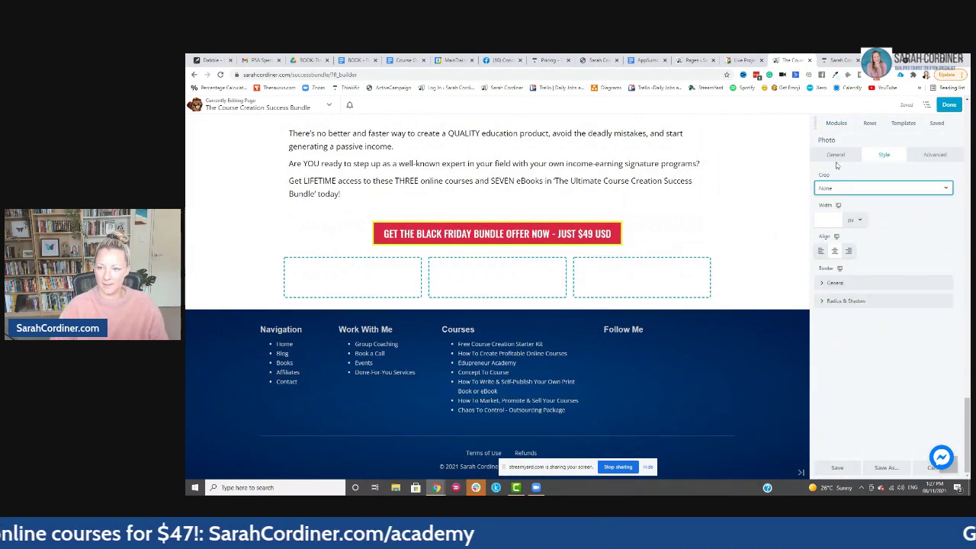
pyautogui.click(836, 156)
pyautogui.click(829, 219)
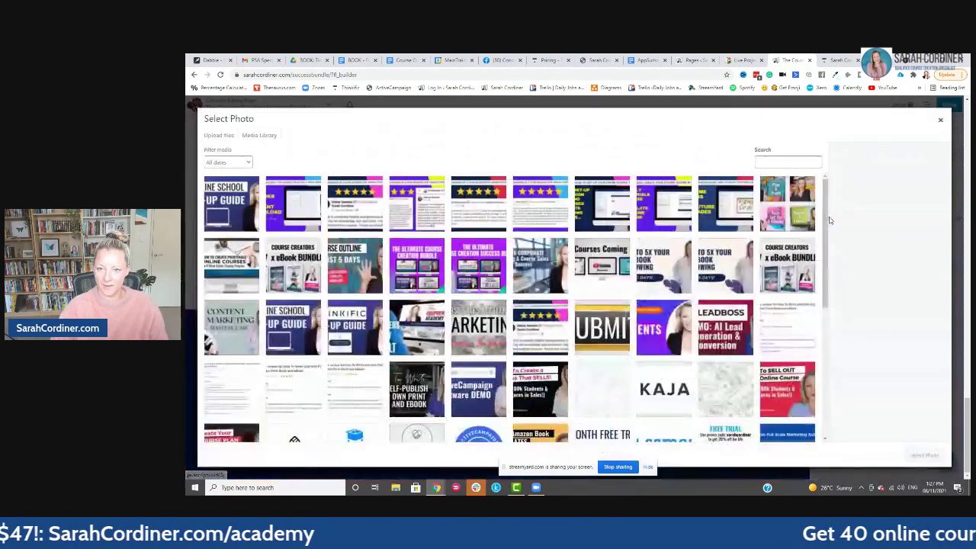
pyautogui.click(538, 194)
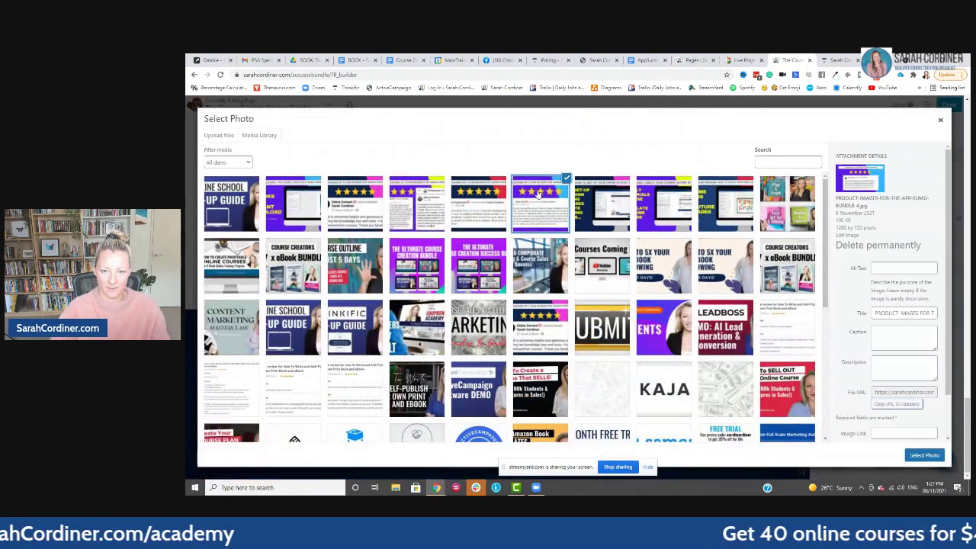
pyautogui.click(924, 455)
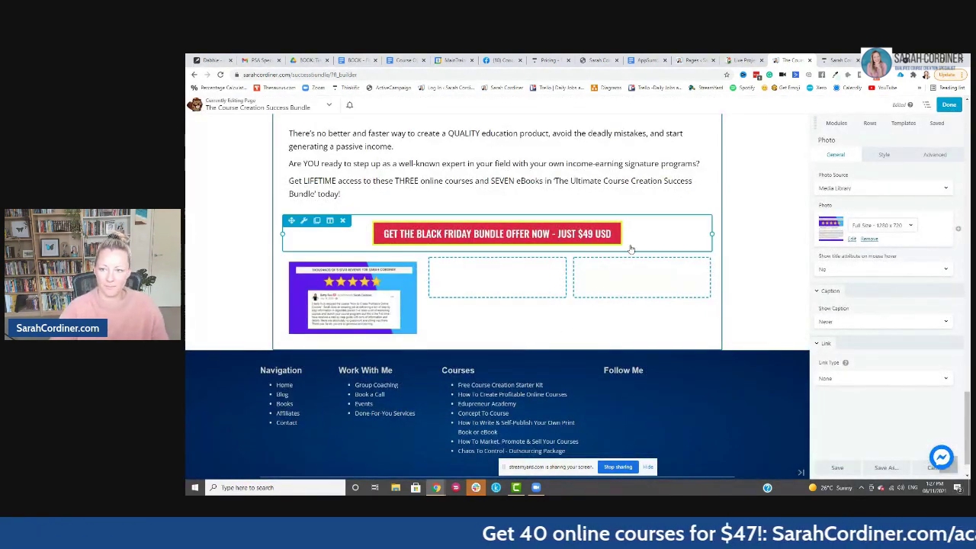
# Place a photo in the middle column using the navy-and-red five-star review image PRODUCT-IMAGES-FOR-THE-APP-SUMO-BUNDLE-3.jpg from the media library
pyautogui.click(834, 125)
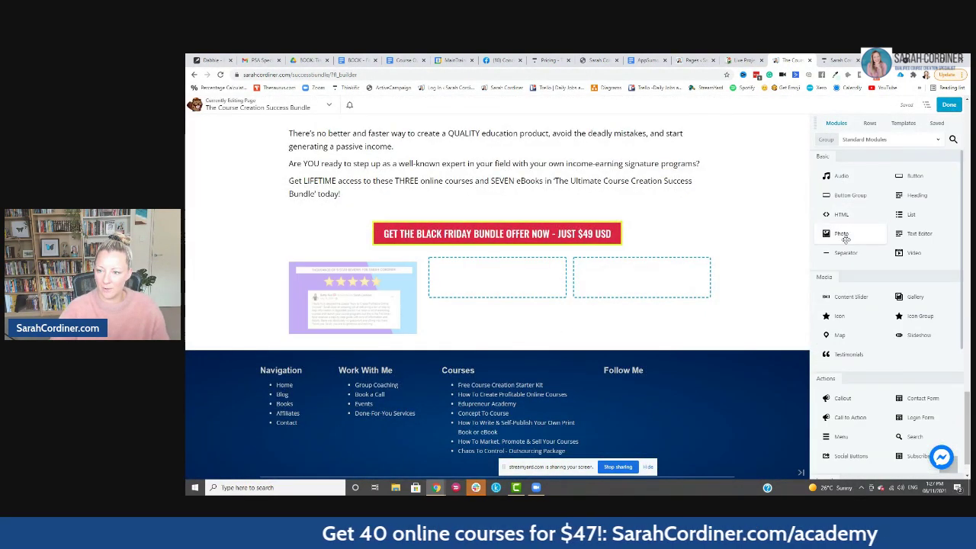
pyautogui.moveTo(843, 235); pyautogui.dragTo(482, 243)
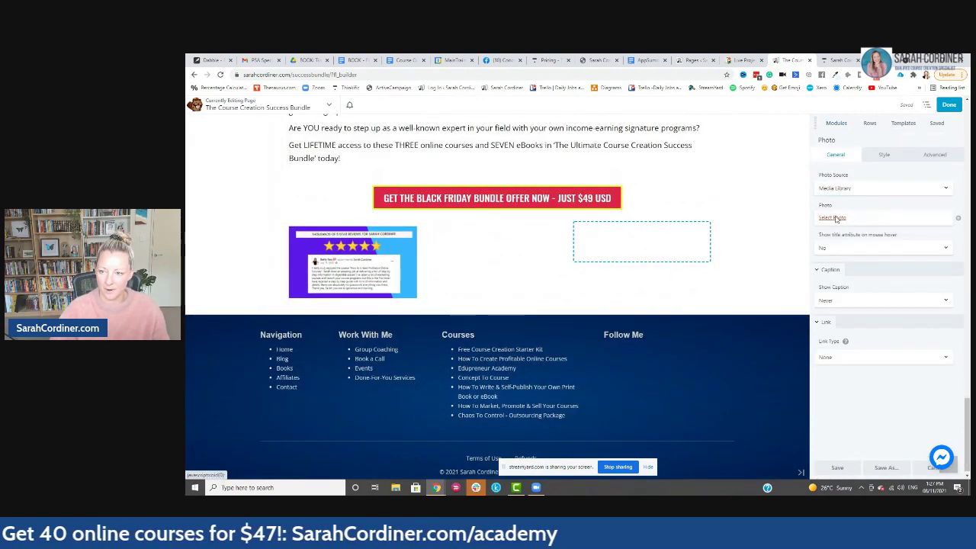
pyautogui.click(837, 218)
pyautogui.click(466, 207)
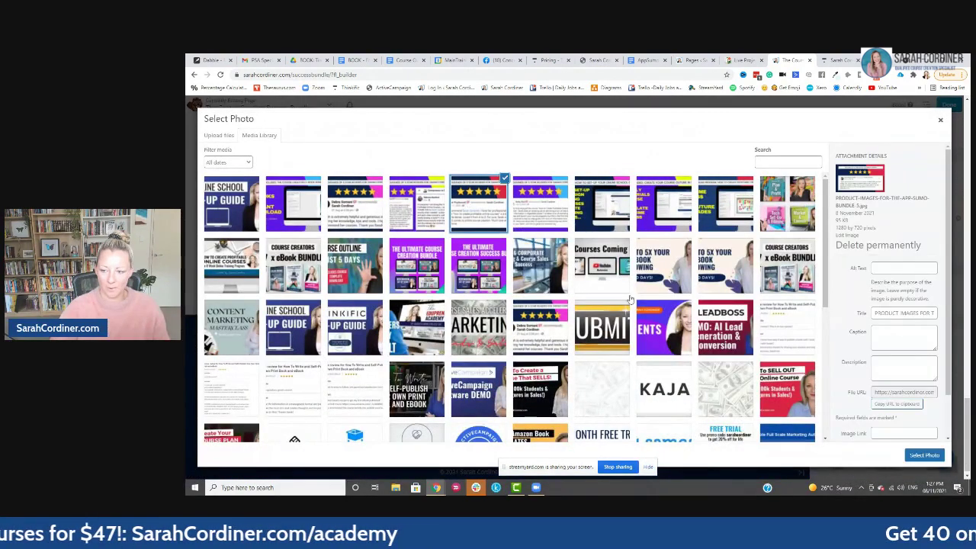
pyautogui.click(921, 456)
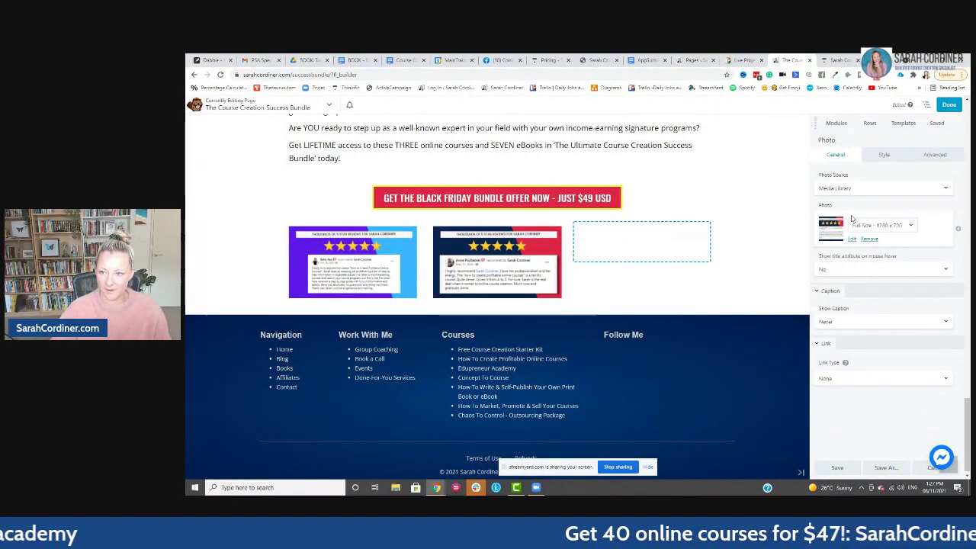
pyautogui.click(839, 187)
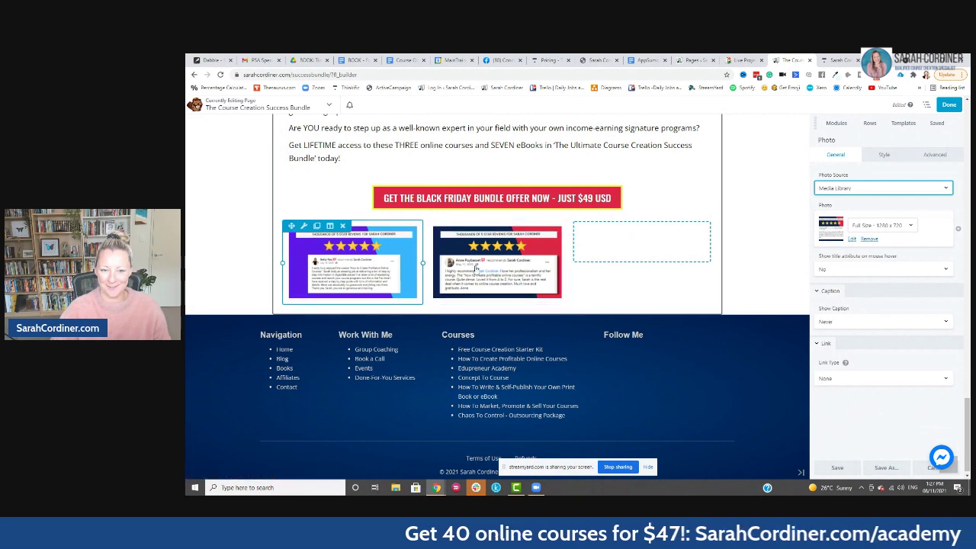
# Place a photo in the third column using the purple-and-yellow five-star review image from the media library
pyautogui.click(838, 123)
pyautogui.moveTo(844, 232); pyautogui.dragTo(583, 208)
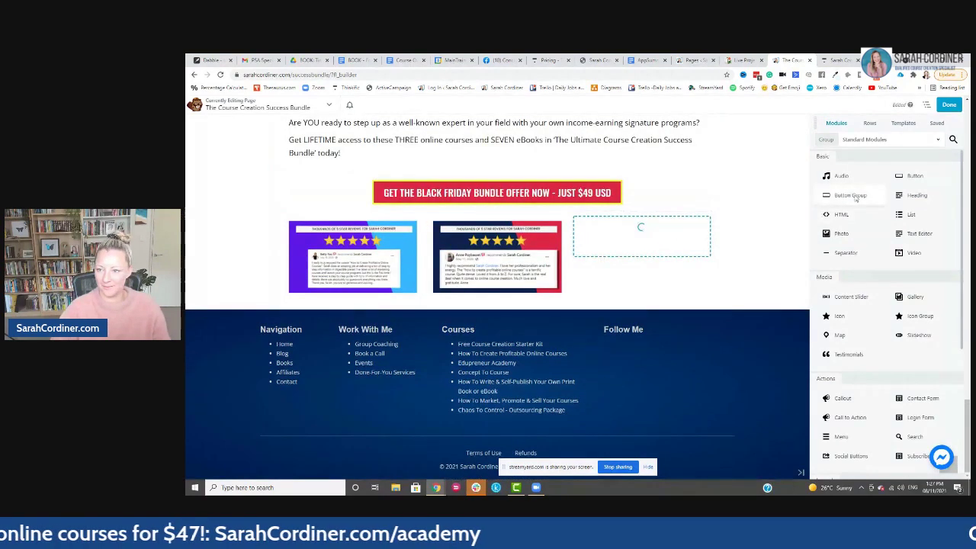
pyautogui.click(839, 216)
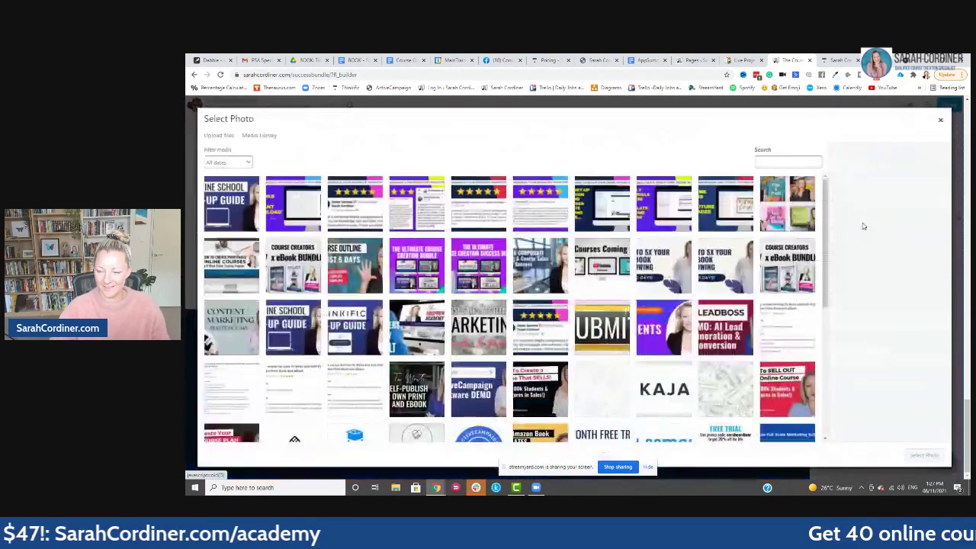
pyautogui.click(420, 211)
pyautogui.click(924, 455)
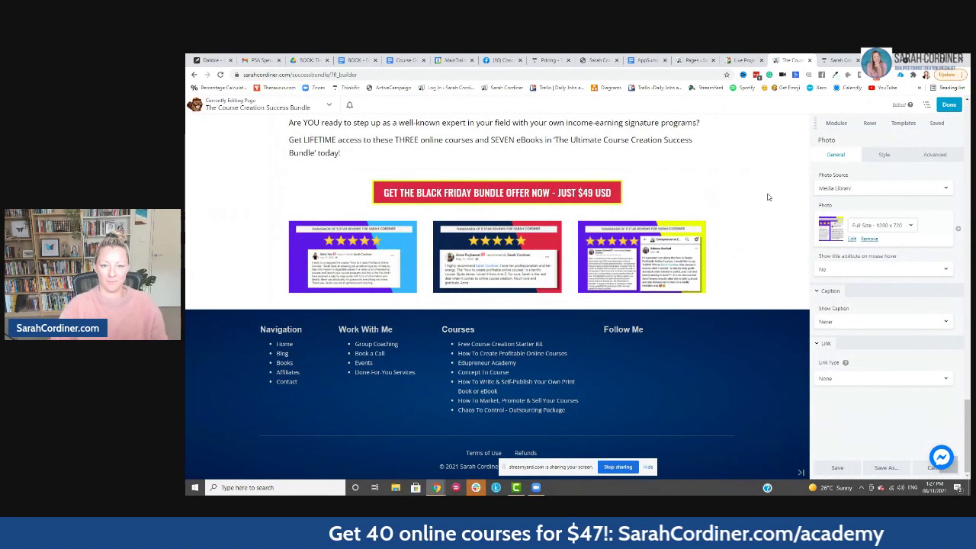
# Finish editing the sales page and publish the changes
pyautogui.click(948, 105)
pyautogui.click(904, 107)
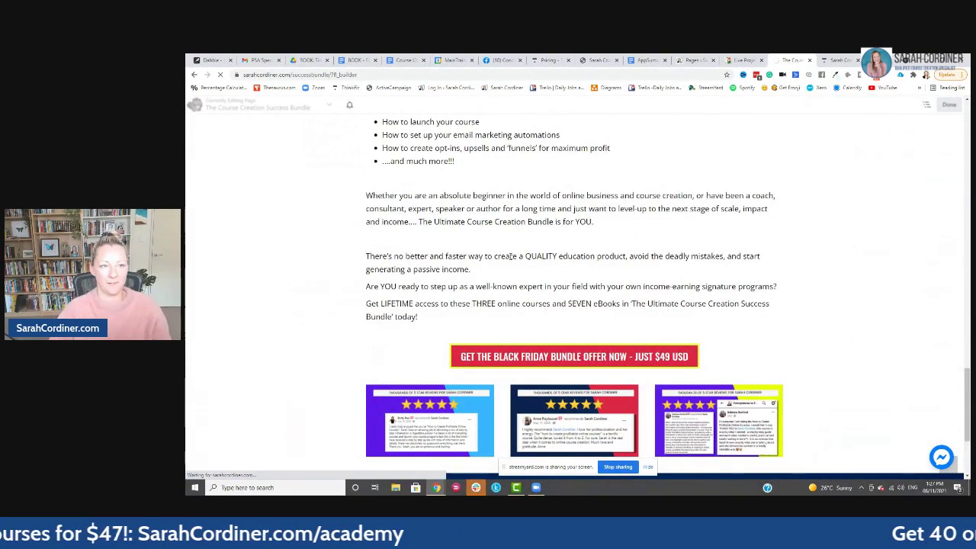
pyautogui.scroll(15, 541, 264)
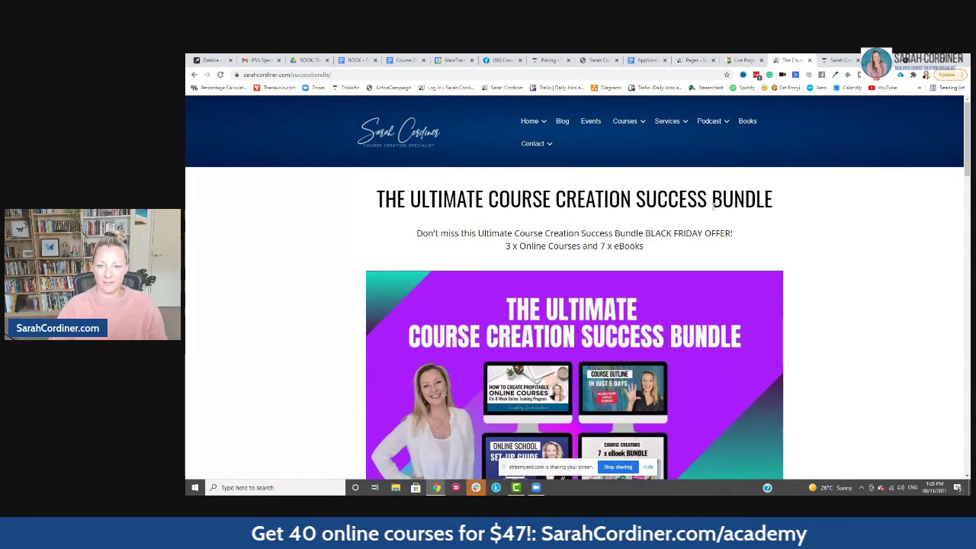
# Review the published sales page from the title down to the review images, checking its text, images, countdown and offer buttons
pyautogui.scroll(-3, 715, 221)
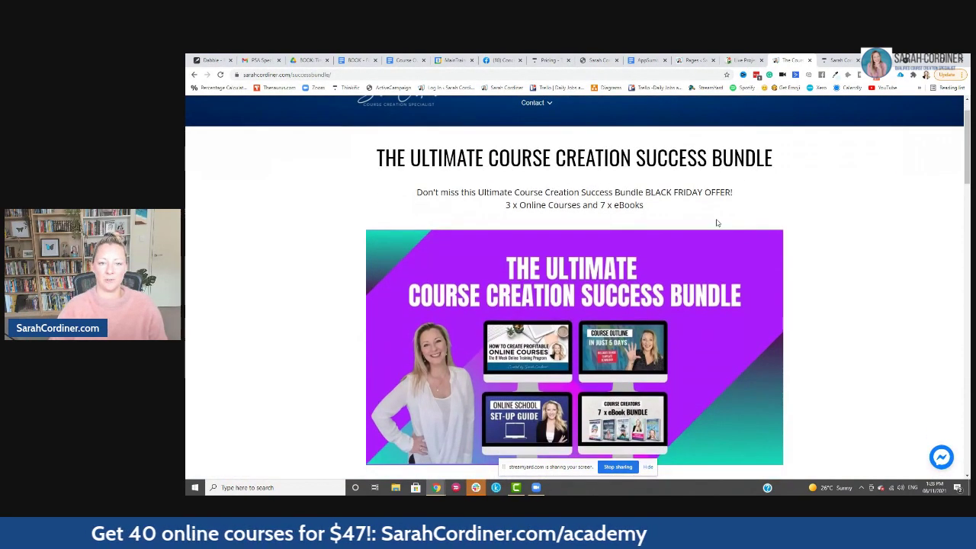
pyautogui.scroll(-4, 716, 219)
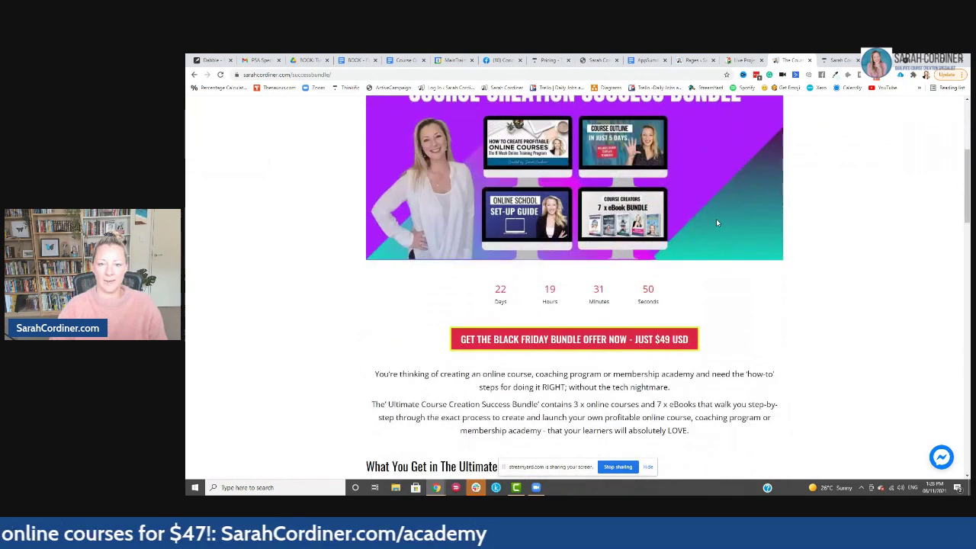
pyautogui.scroll(3, 716, 219)
pyautogui.scroll(-1, 640, 272)
pyautogui.scroll(-4, 612, 254)
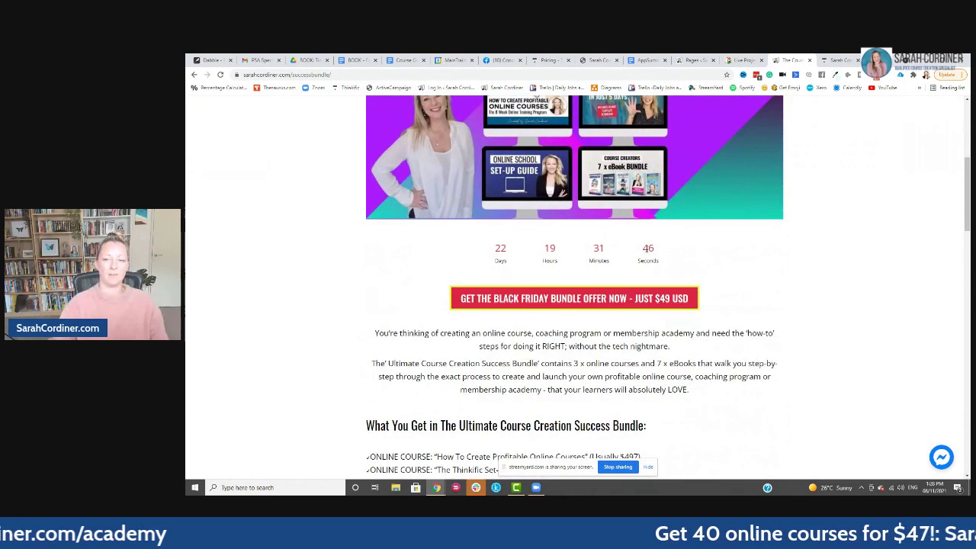
pyautogui.scroll(-3, 581, 260)
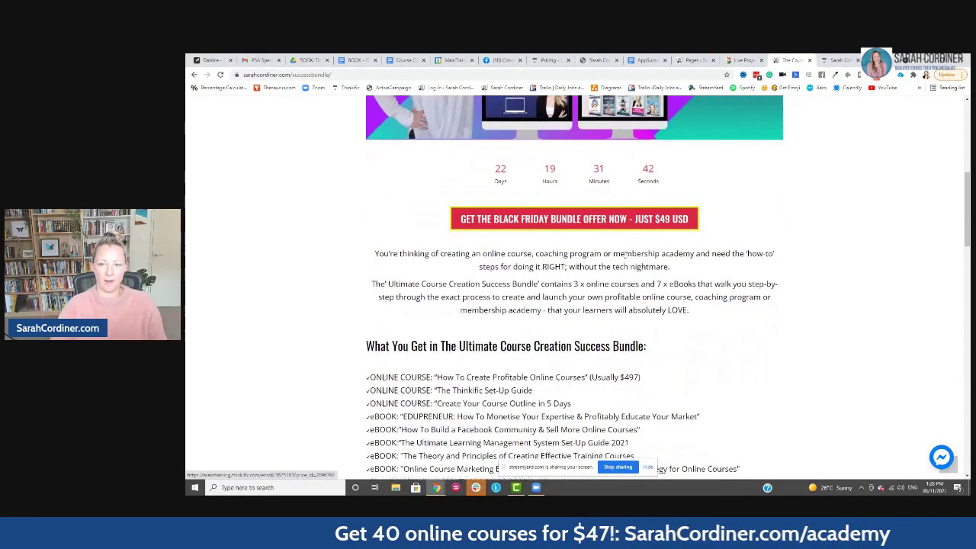
pyautogui.scroll(1, 607, 221)
pyautogui.scroll(-4, 587, 206)
pyautogui.scroll(-8, 573, 185)
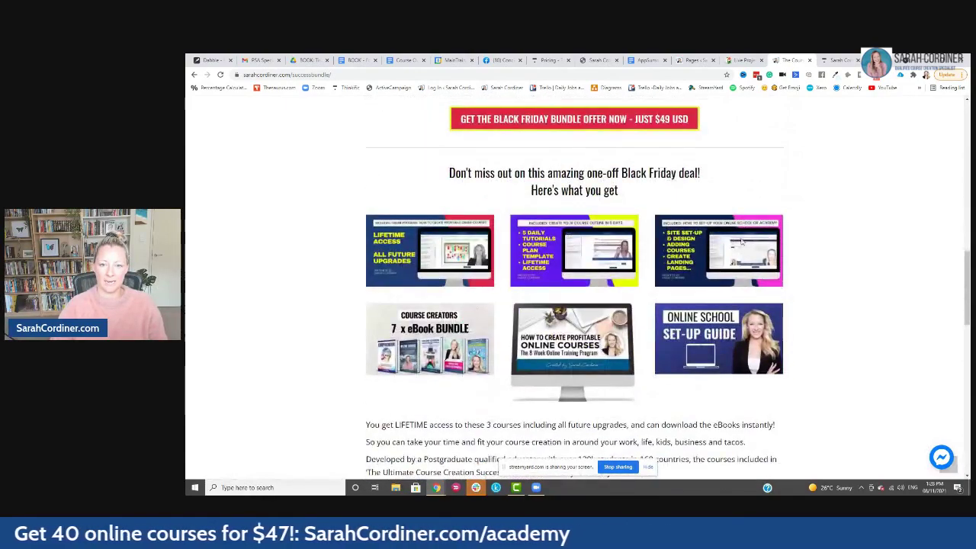
pyautogui.scroll(-7, 644, 328)
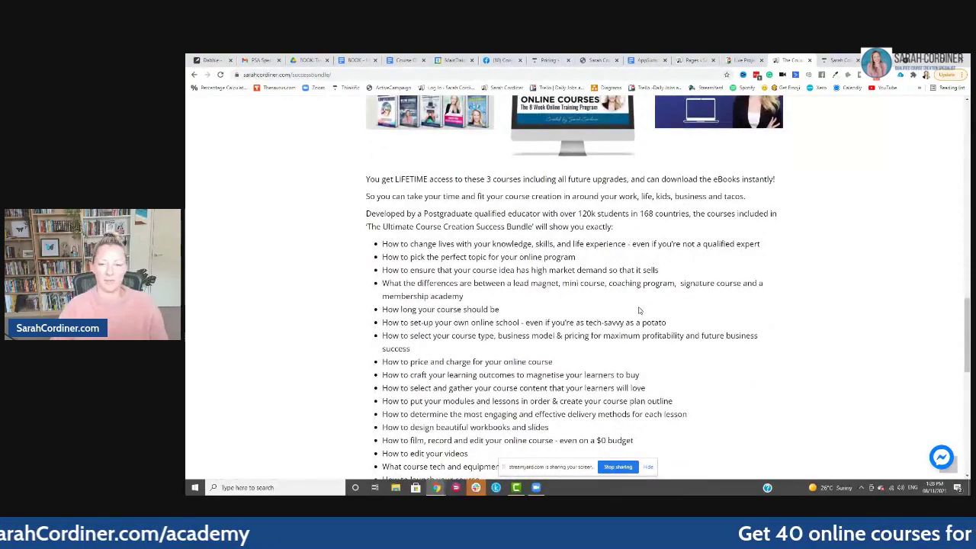
pyautogui.scroll(3, 639, 310)
pyautogui.scroll(-5, 610, 267)
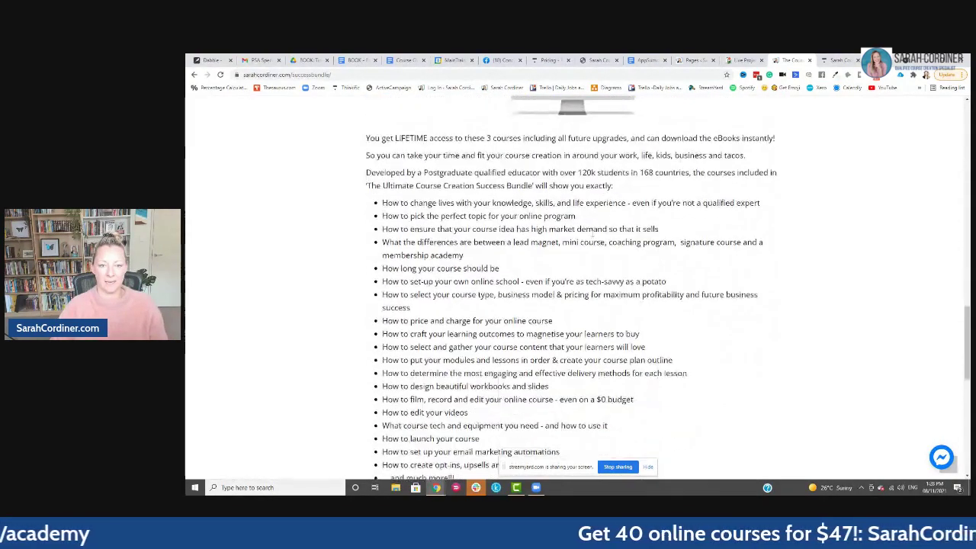
pyautogui.scroll(-7, 592, 236)
pyautogui.scroll(6, 545, 178)
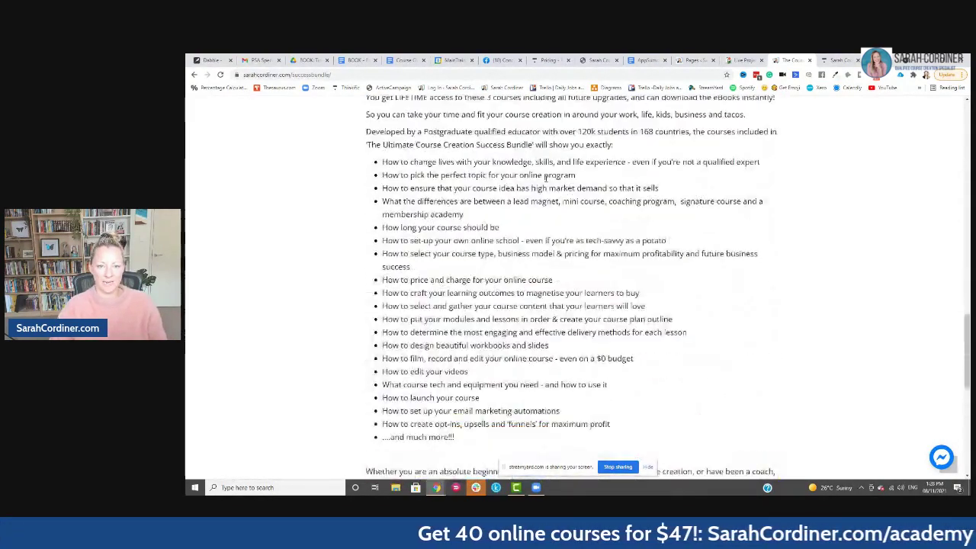
pyautogui.scroll(-7, 545, 178)
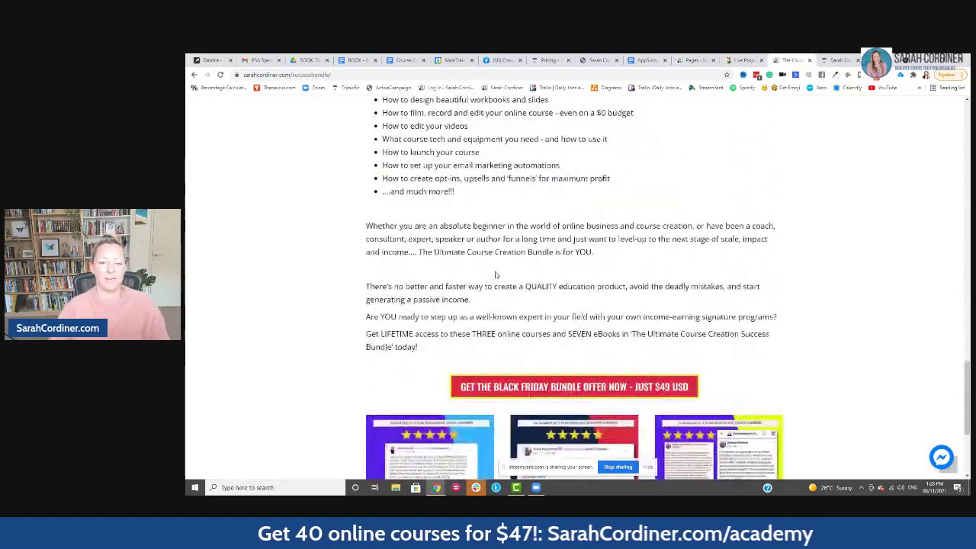
pyautogui.scroll(-4, 495, 275)
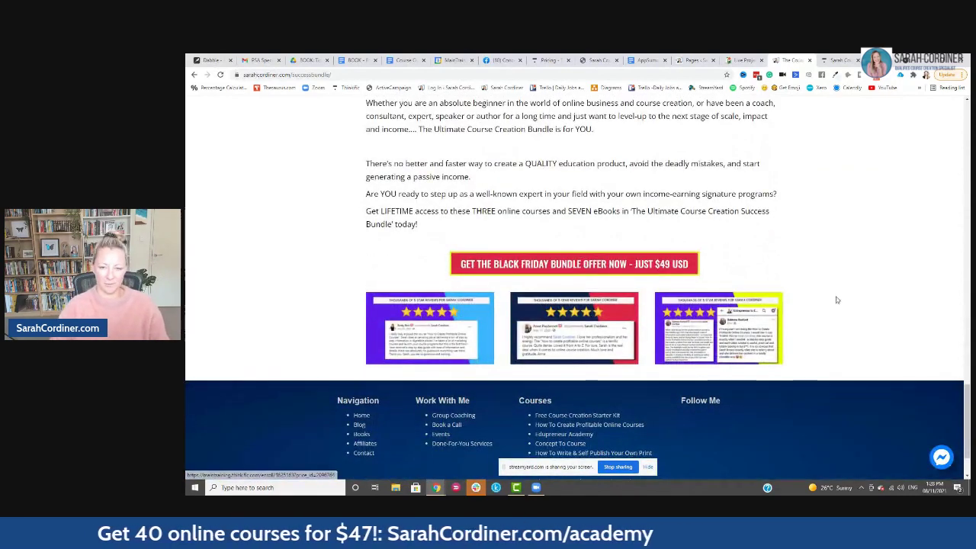
# Test the first Black Friday offer button below the countdown by opening its checkout page
pyautogui.scroll(5, 819, 290)
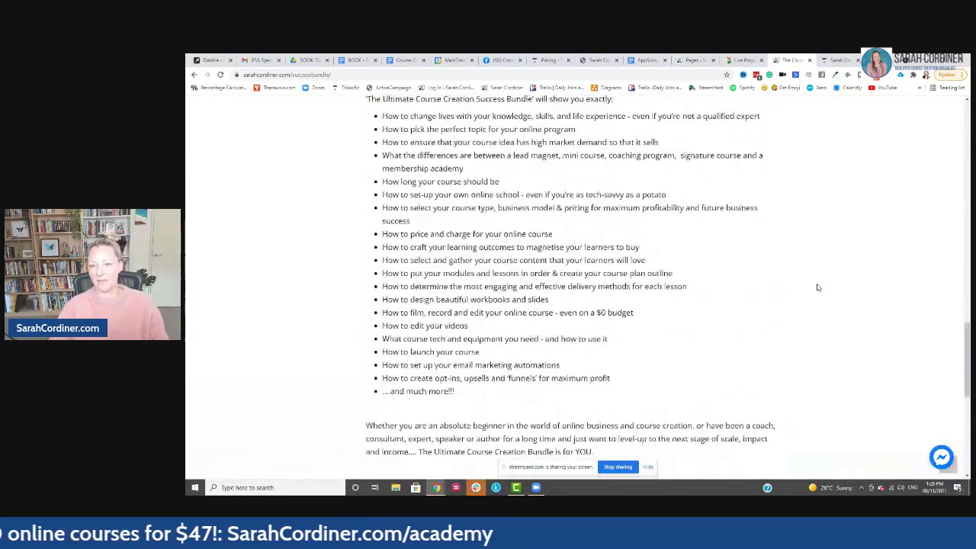
pyautogui.scroll(5, 817, 287)
pyautogui.scroll(8, 525, 196)
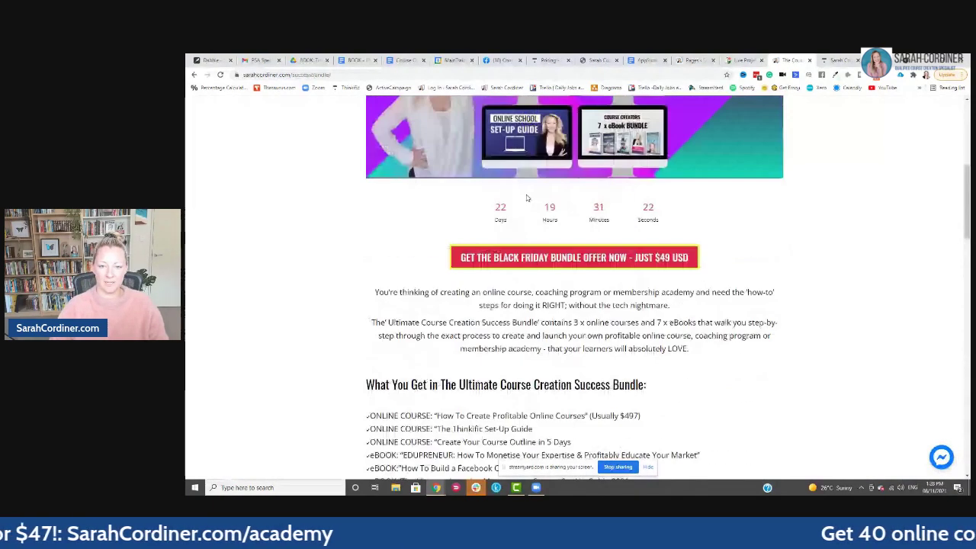
pyautogui.click(564, 255)
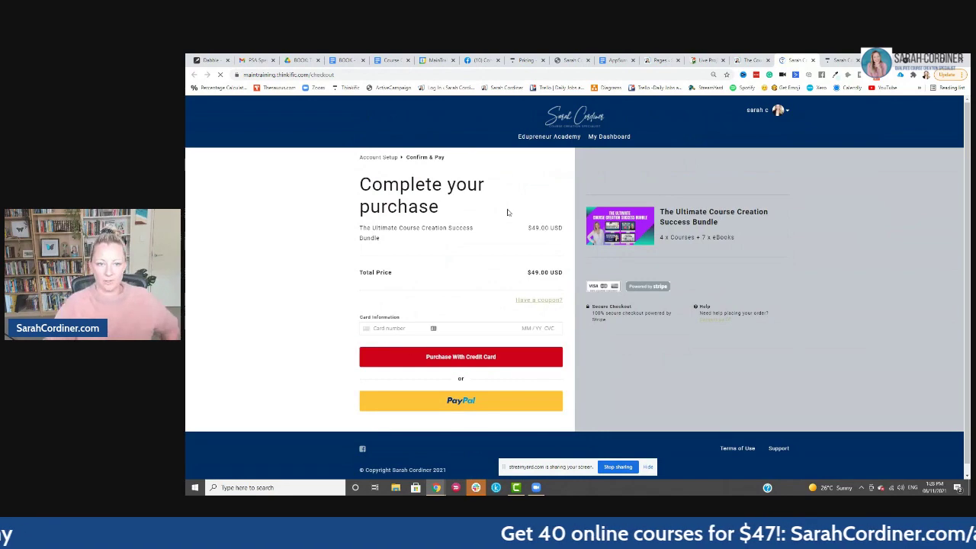
# Return to the published success bundle sales page and select its full web address
pyautogui.click(751, 59)
pyautogui.scroll(6, 611, 292)
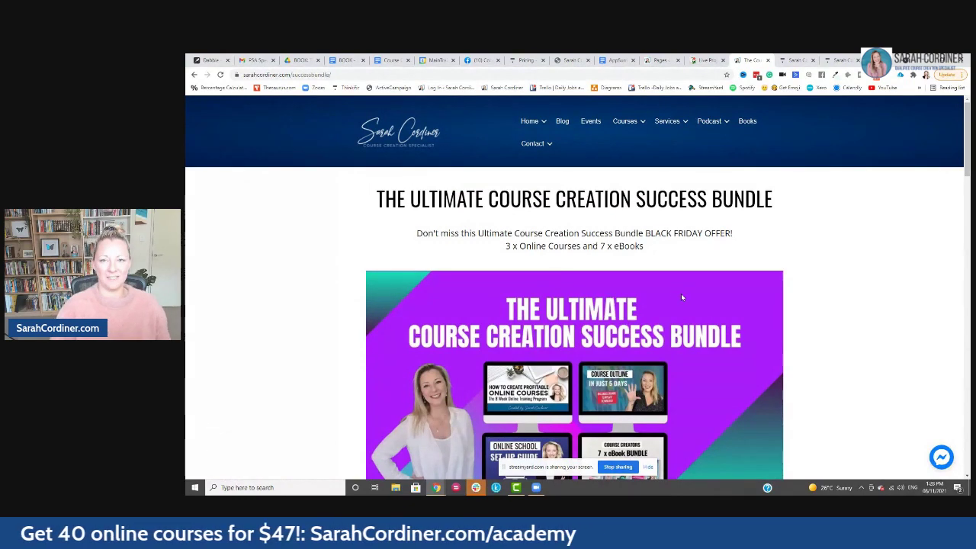
pyautogui.scroll(-2, 721, 237)
pyautogui.scroll(2, 721, 236)
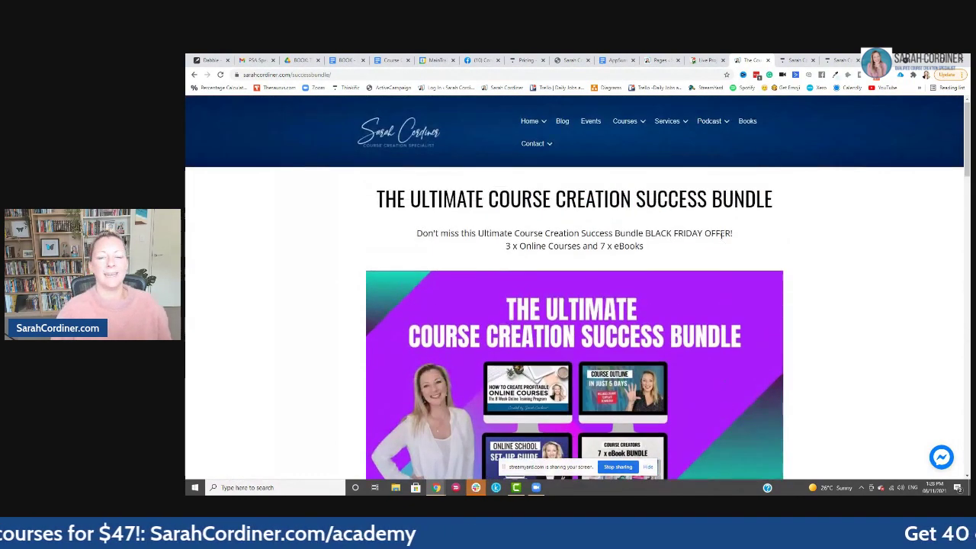
pyautogui.scroll(-2, 717, 233)
pyautogui.scroll(2, 717, 237)
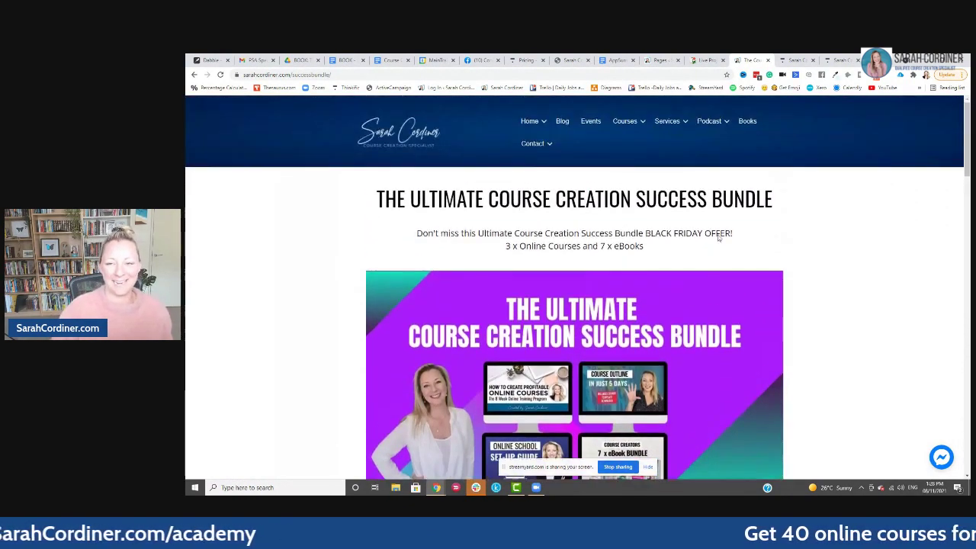
pyautogui.click(252, 74)
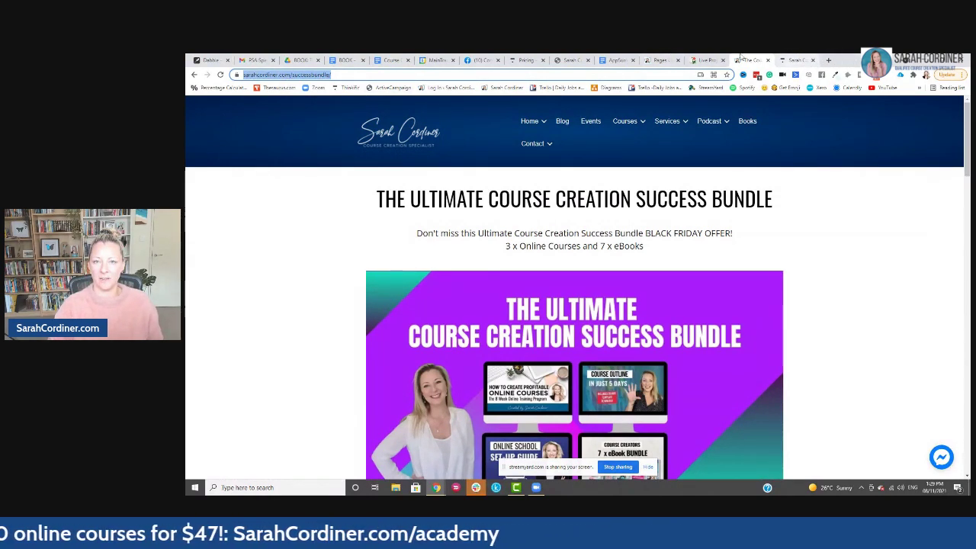
# Switch to Facebook, open the first managed Page, and start promoting it with a new ad
pyautogui.click(478, 60)
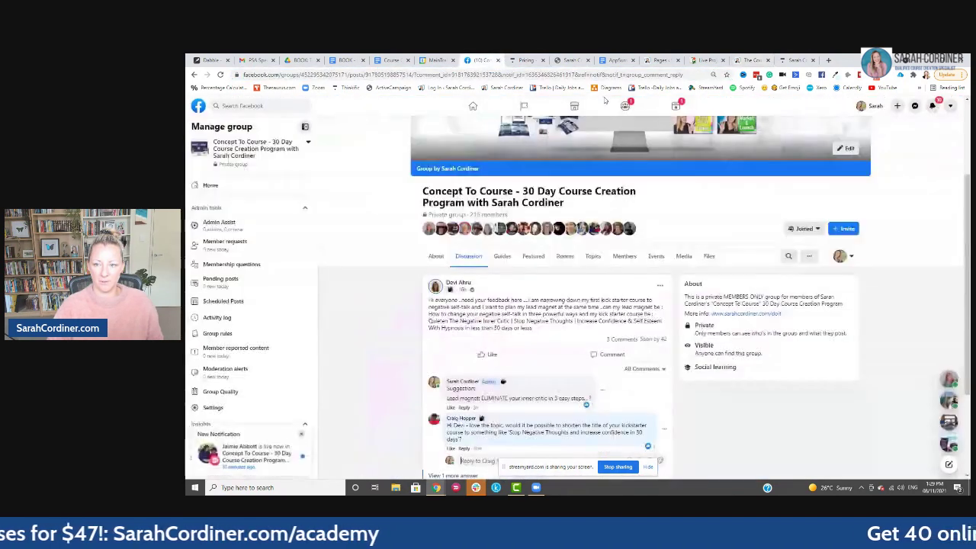
pyautogui.click(546, 112)
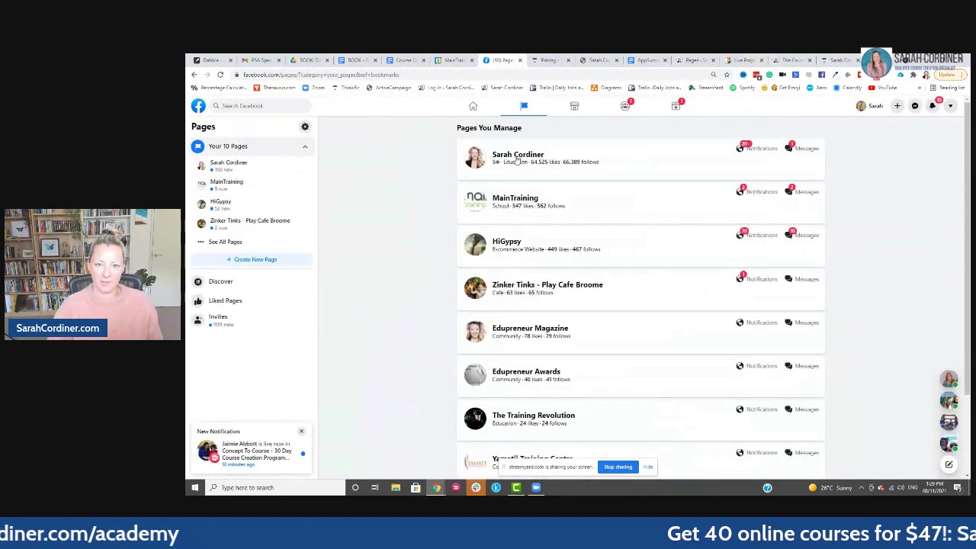
pyautogui.click(523, 159)
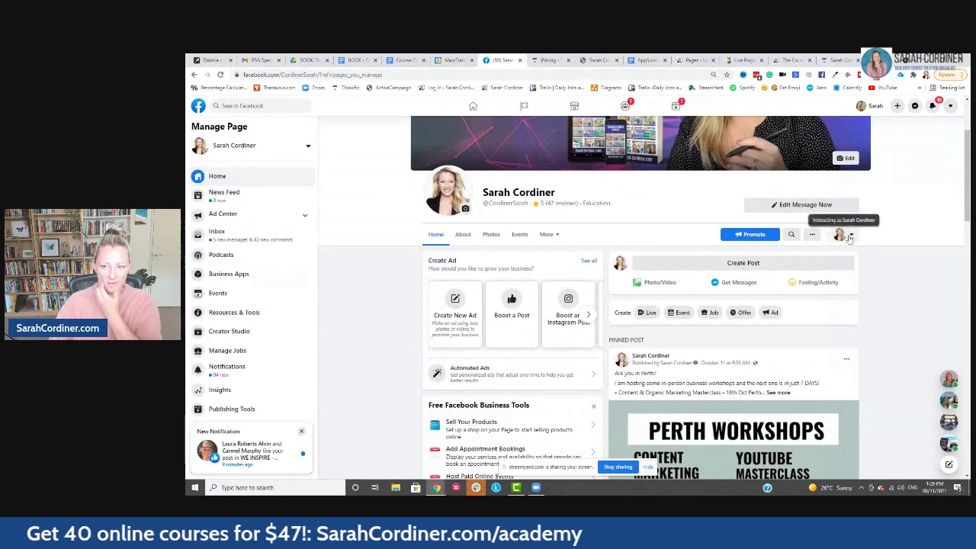
pyautogui.click(753, 236)
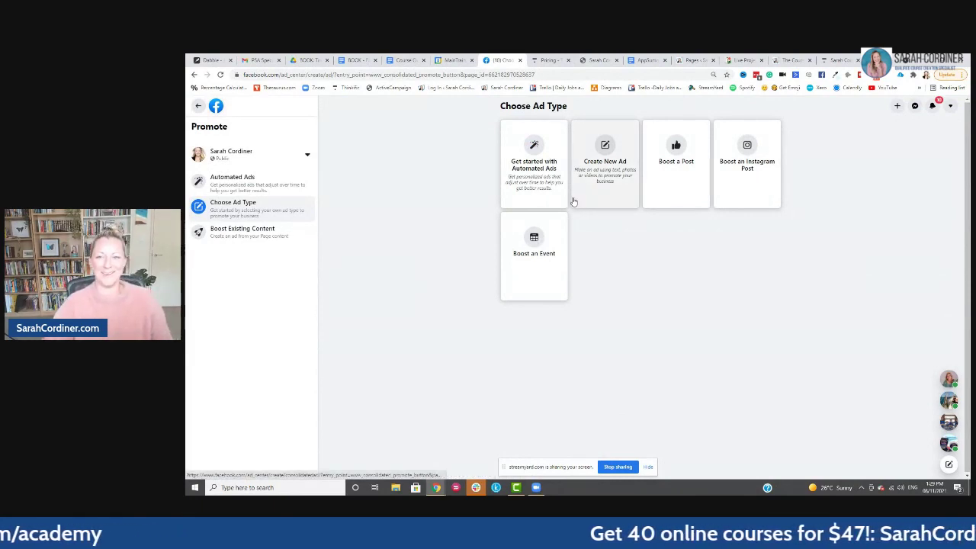
pyautogui.click(613, 173)
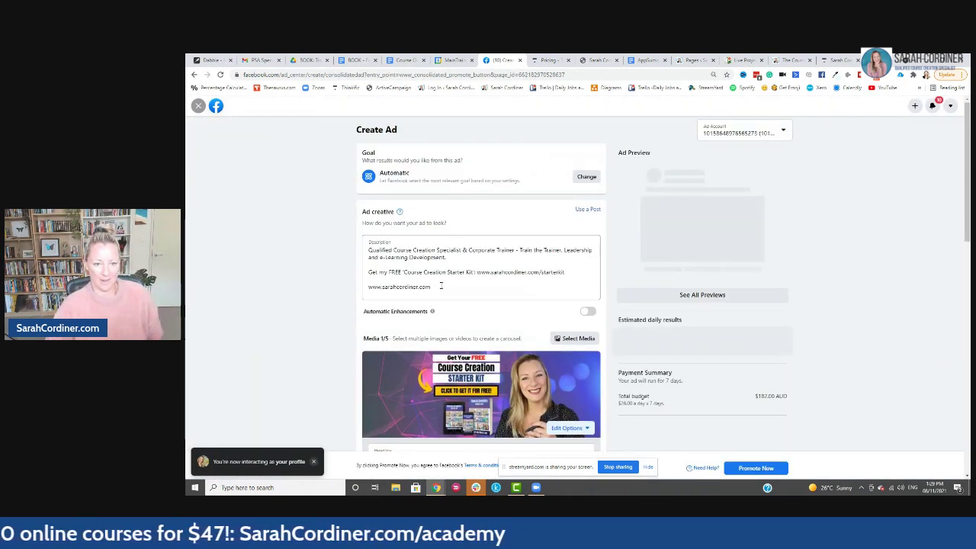
# Clear the prefilled Starter Kit description from the ad creative
pyautogui.click(378, 267)
pyautogui.hotkey('ctrl', 'a')
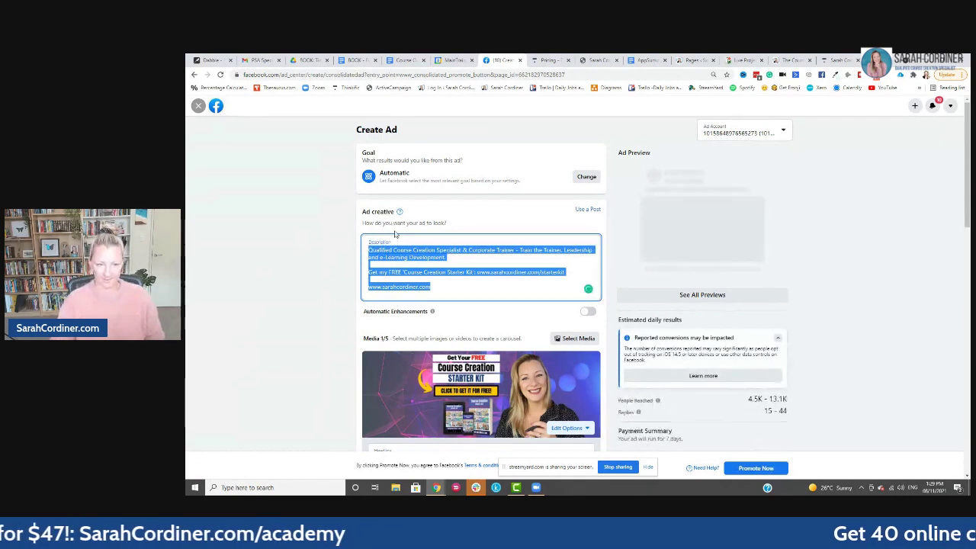
pyautogui.press('BackSpace')
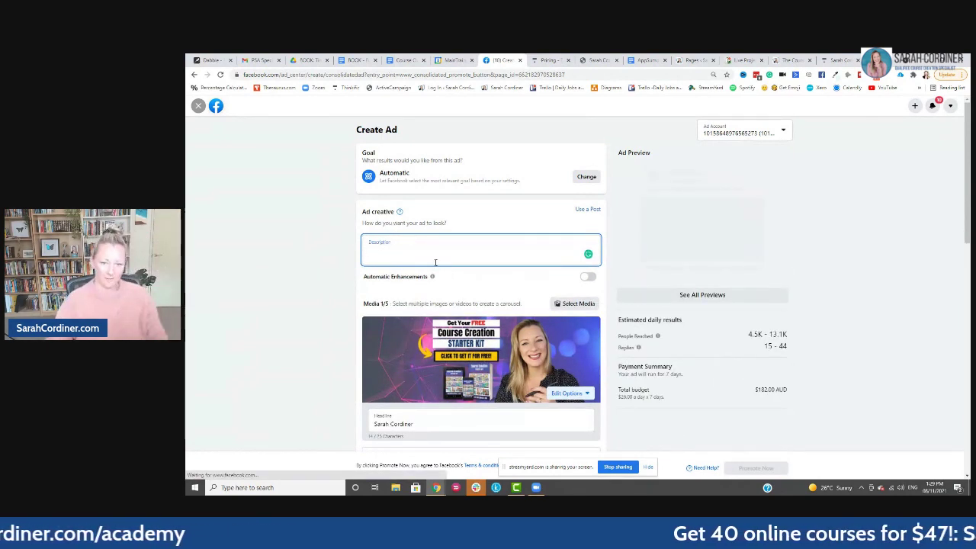
# Replace the ad's Starter Kit image by uploading "app sumo marketing course creators success bundle (1)" as its only media
pyautogui.click(571, 304)
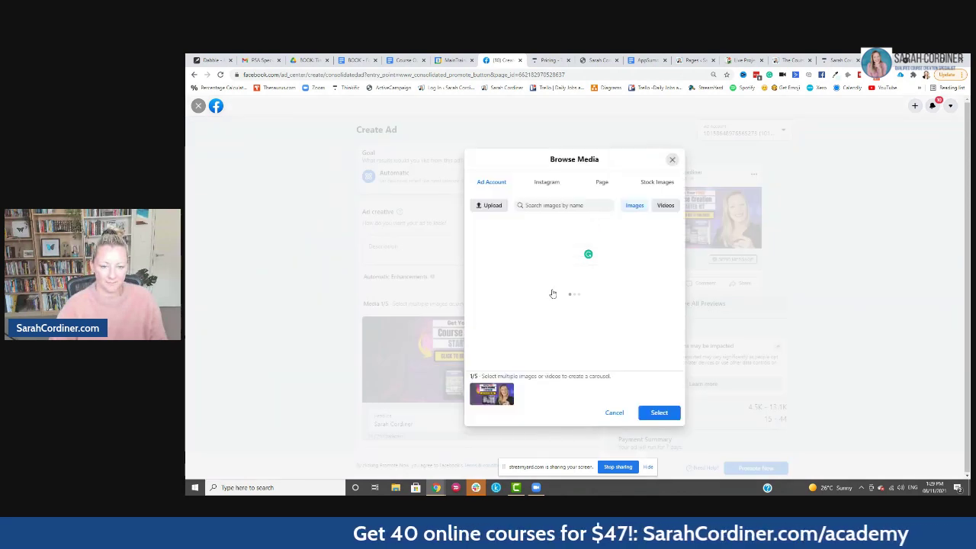
pyautogui.click(491, 206)
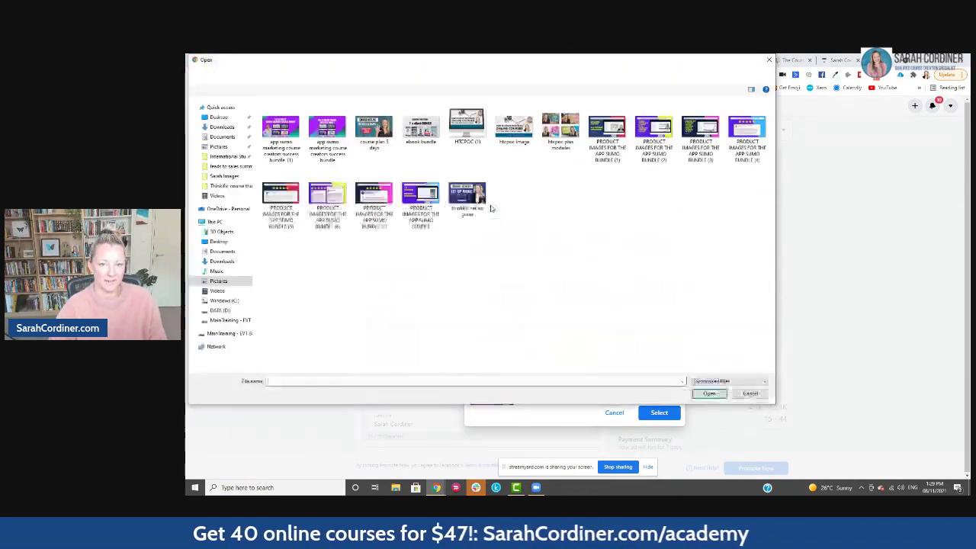
pyautogui.click(282, 132)
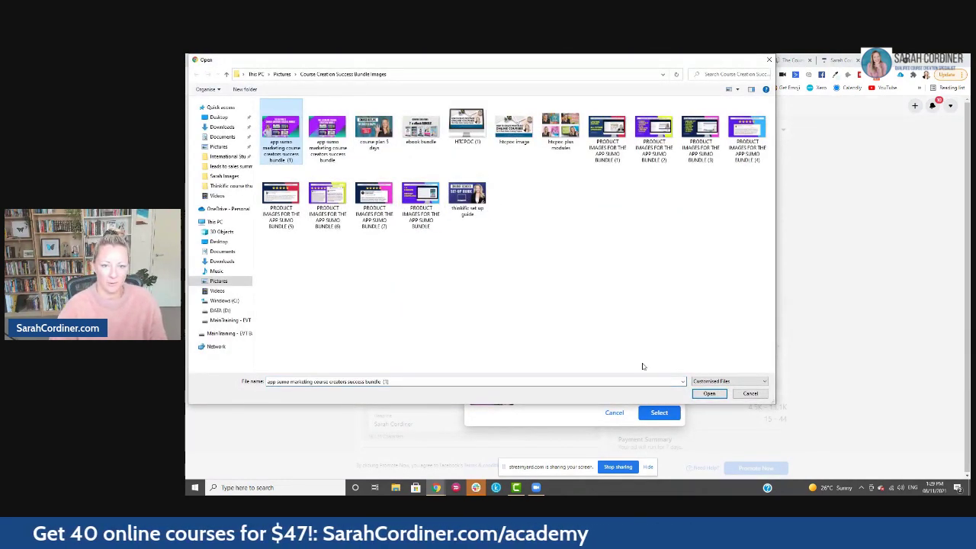
pyautogui.click(709, 393)
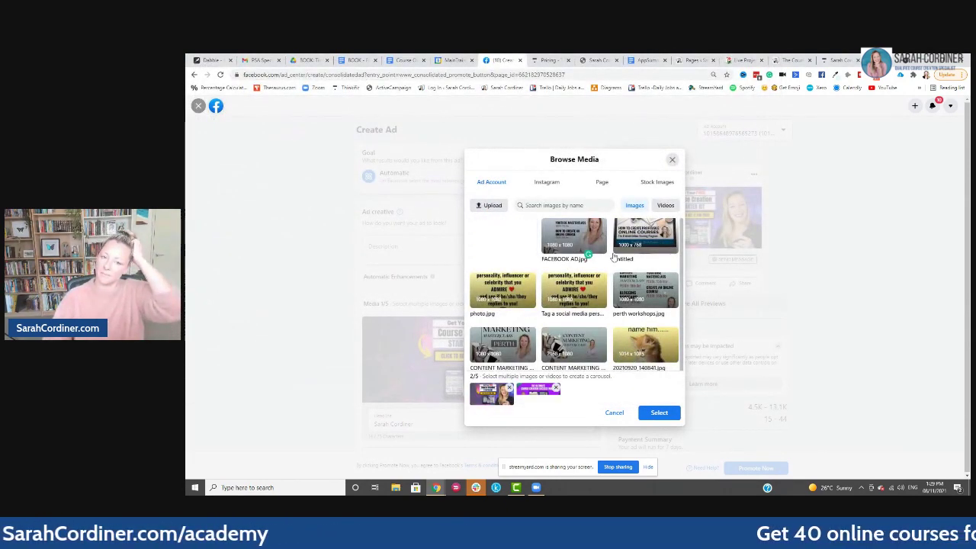
pyautogui.click(509, 387)
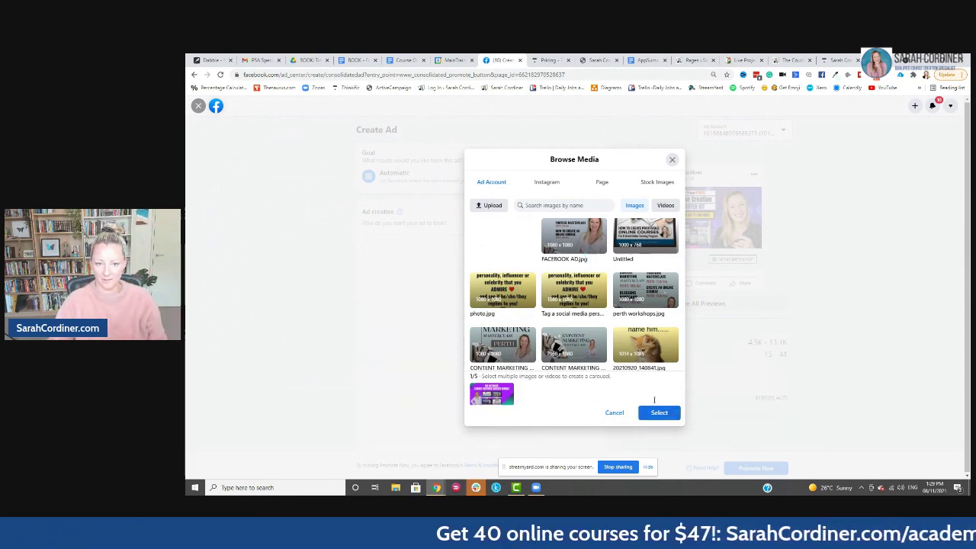
pyautogui.click(661, 413)
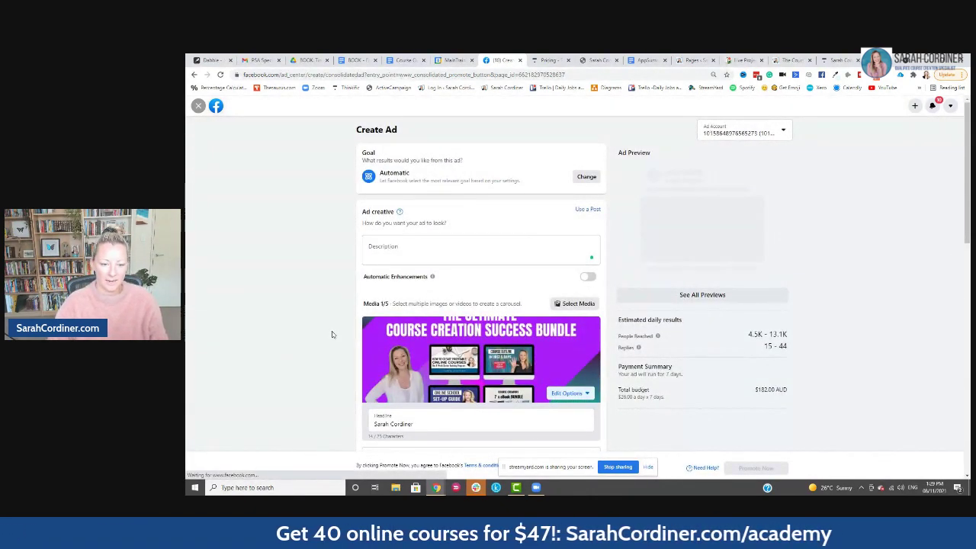
pyautogui.scroll(-3, 418, 321)
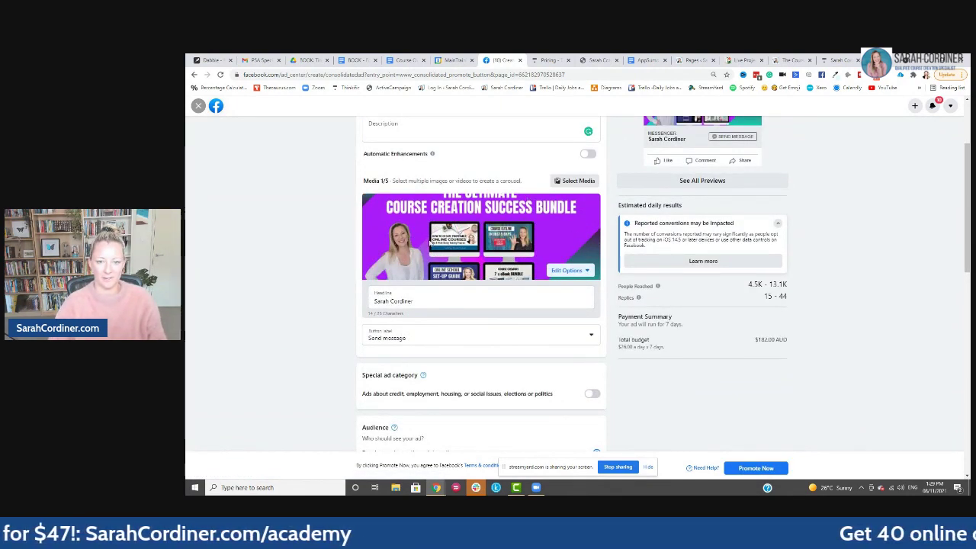
# Switch to Canva in a new browser tab, search your projects for "success", and open the "course creators success bundle" design
pyautogui.hotkey('ctrl', 't')
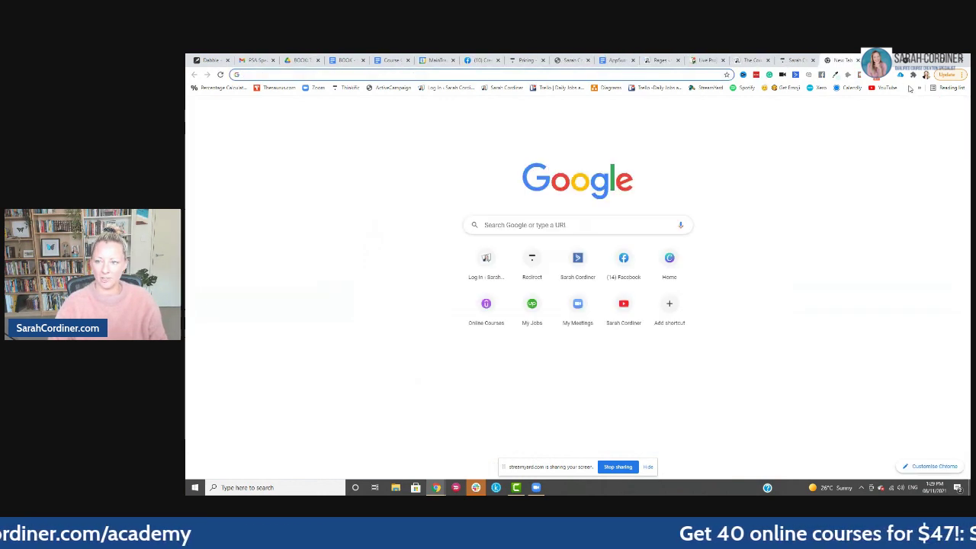
pyautogui.click(918, 87)
pyautogui.click(782, 100)
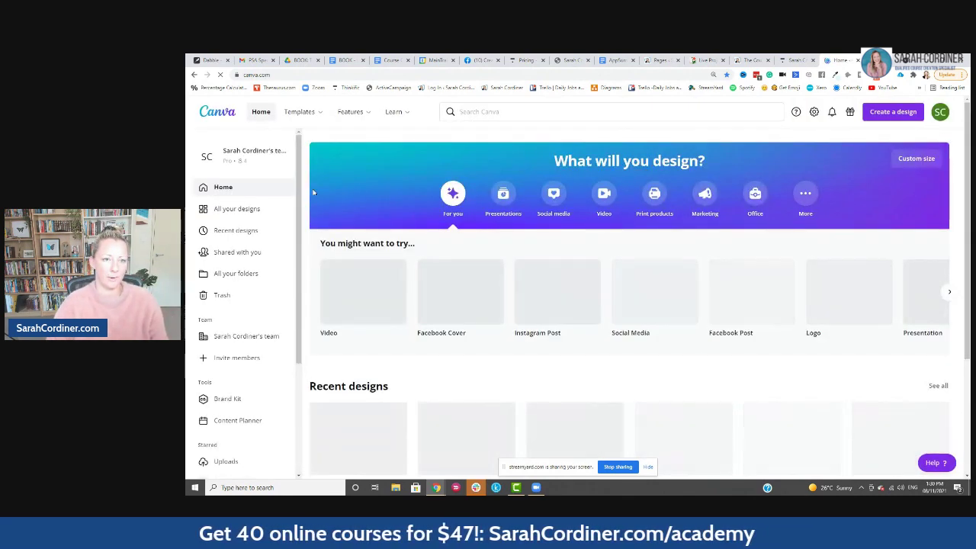
pyautogui.click(501, 113)
pyautogui.write('su')
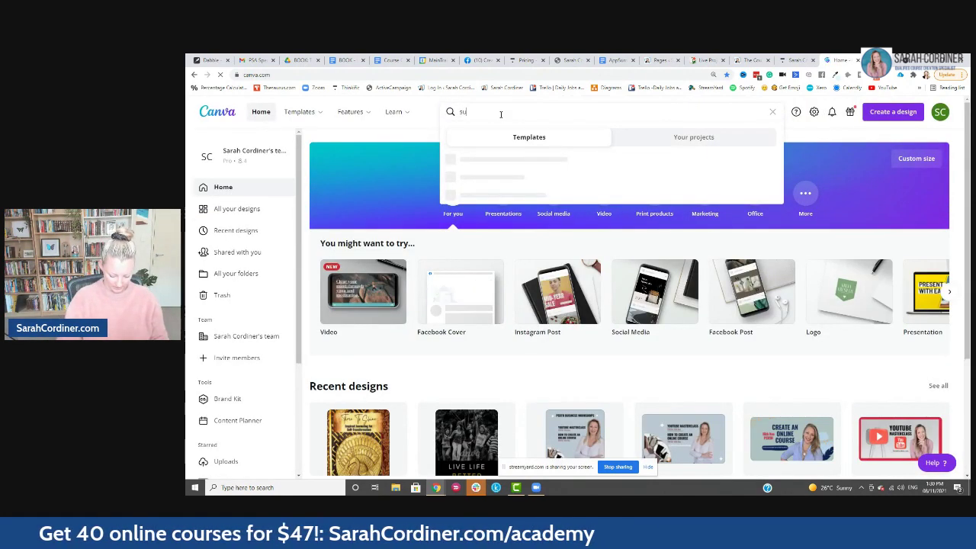
pyautogui.write('ccess')
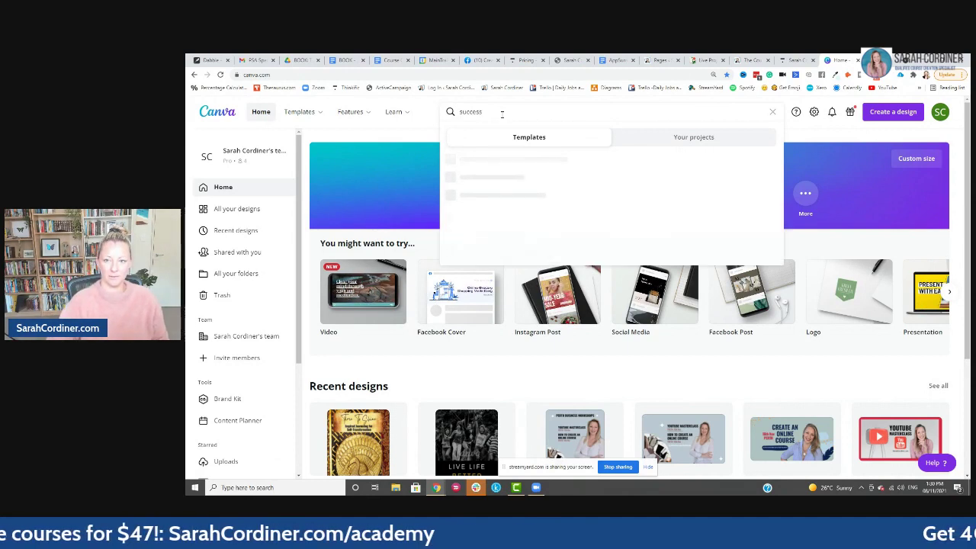
pyautogui.click(652, 145)
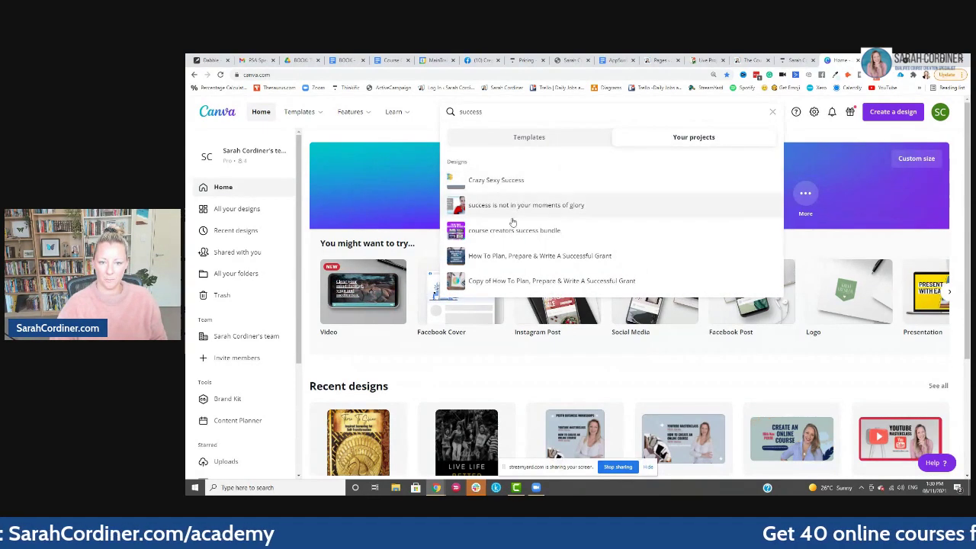
pyautogui.click(509, 230)
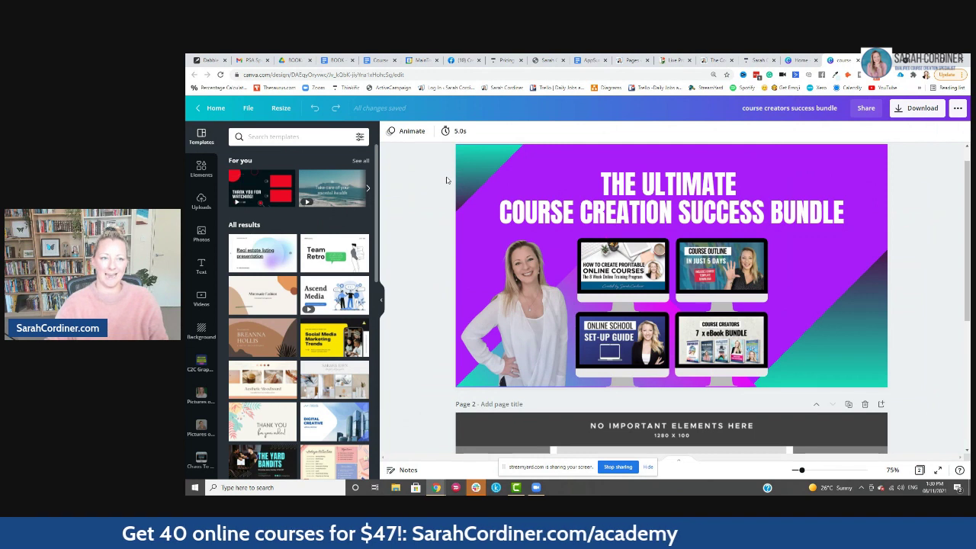
# Create a resized copy of the bundle design at 1080 x 1080 px
pyautogui.click(280, 107)
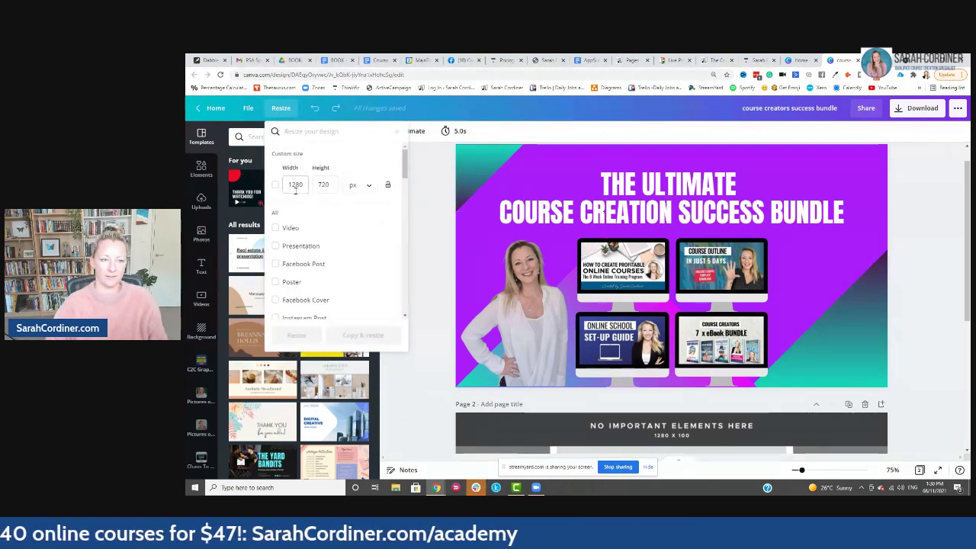
pyautogui.write('1080')
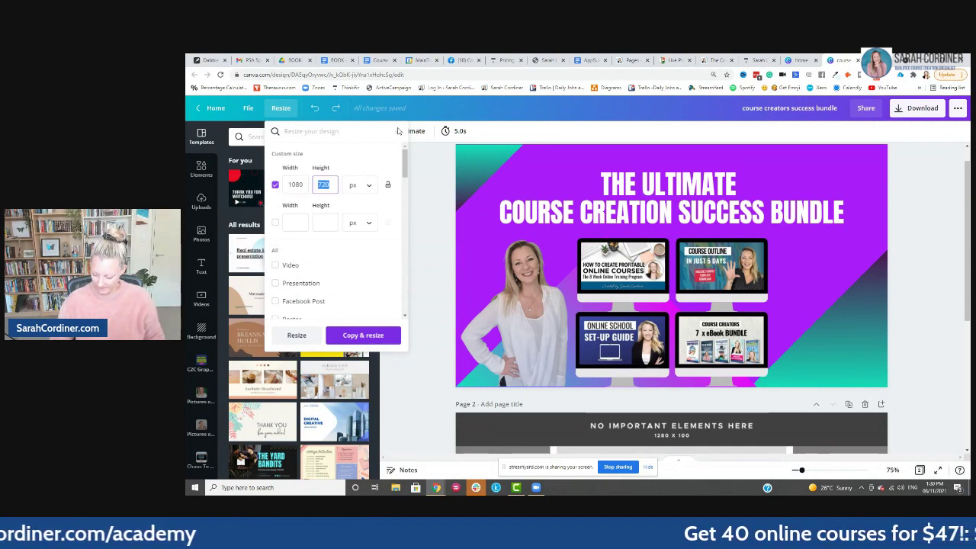
pyautogui.write('1080')
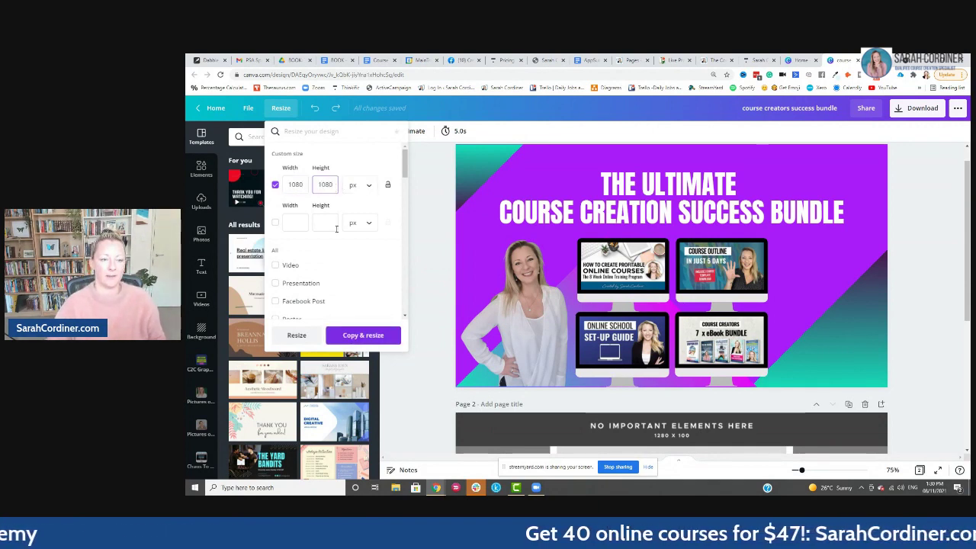
pyautogui.click(370, 335)
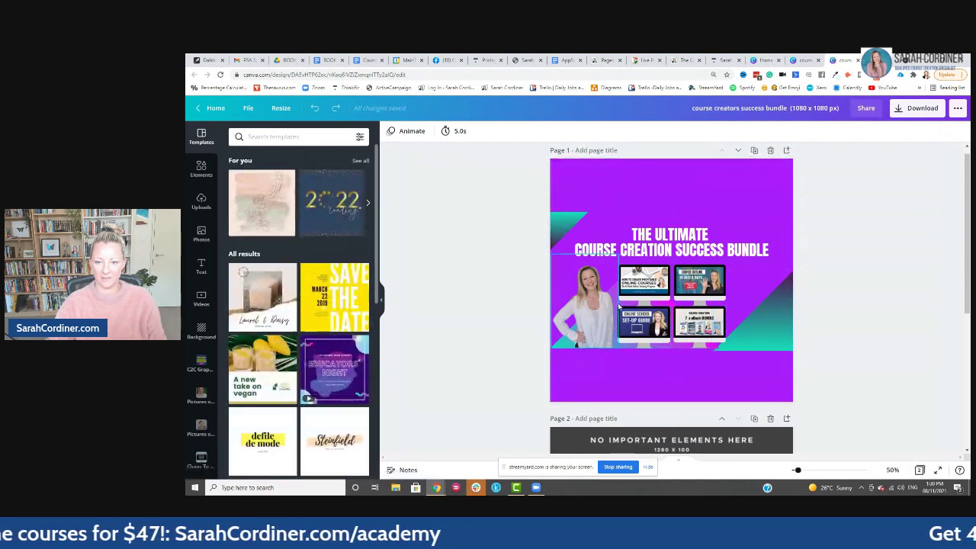
# Move the teal gradient shapes into the top-left and bottom-right corners of page 1, enlarging the top-left one
pyautogui.moveTo(563, 218); pyautogui.dragTo(562, 160)
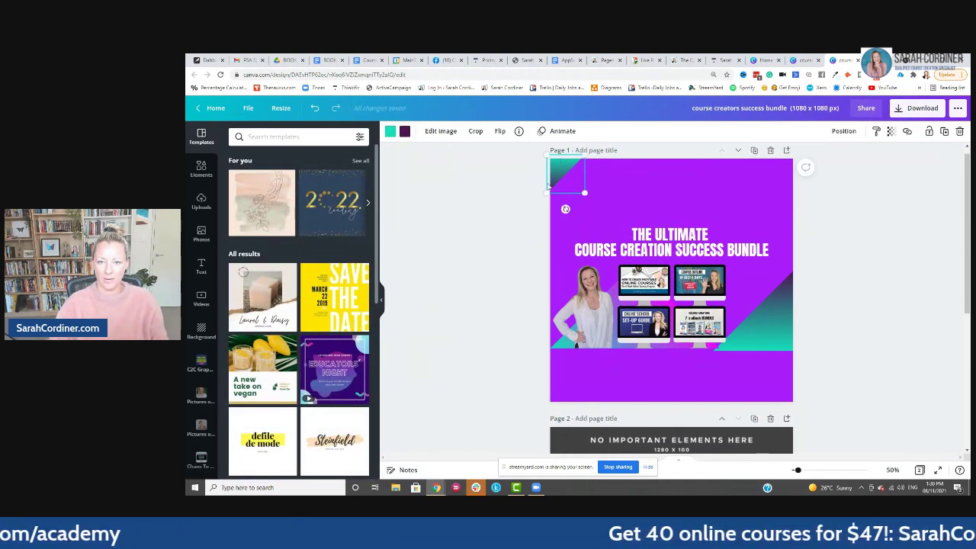
pyautogui.moveTo(545, 193); pyautogui.dragTo(512, 229)
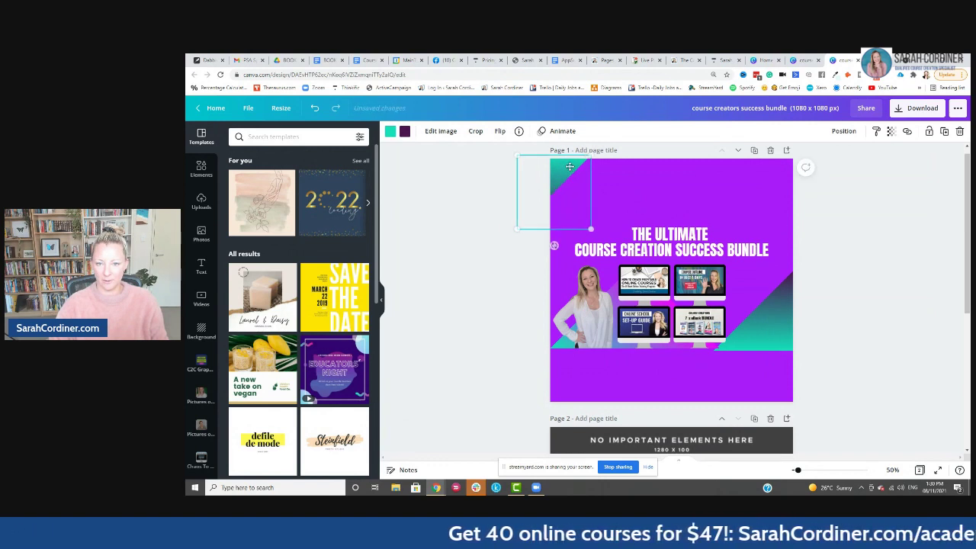
pyautogui.moveTo(573, 167); pyautogui.dragTo(572, 159)
pyautogui.moveTo(785, 318); pyautogui.dragTo(793, 378)
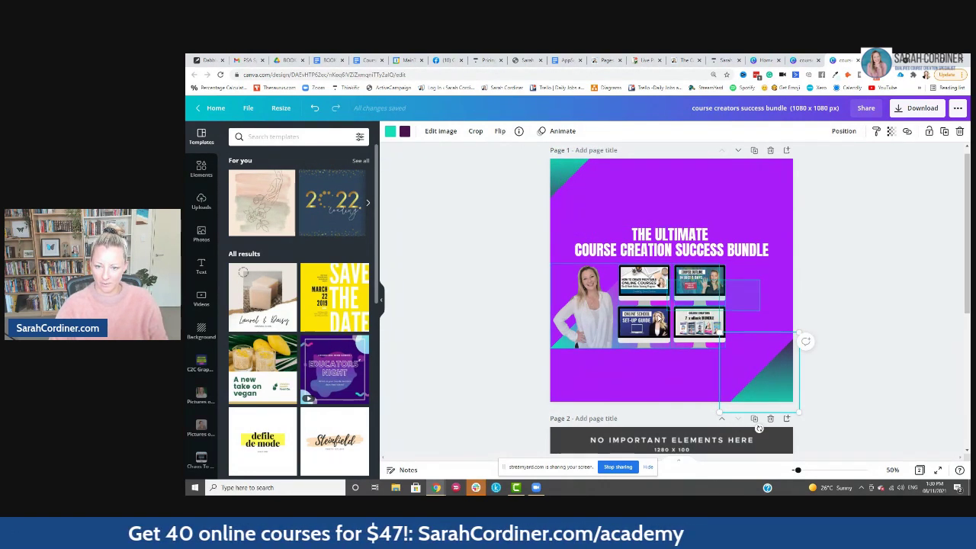
# Enlarge the four course monitors together with the gradient shape behind them to fill the lower part of page 1
pyautogui.click(634, 326)
pyautogui.moveTo(725, 347); pyautogui.dragTo(807, 389)
pyautogui.moveTo(548, 263); pyautogui.dragTo(523, 250)
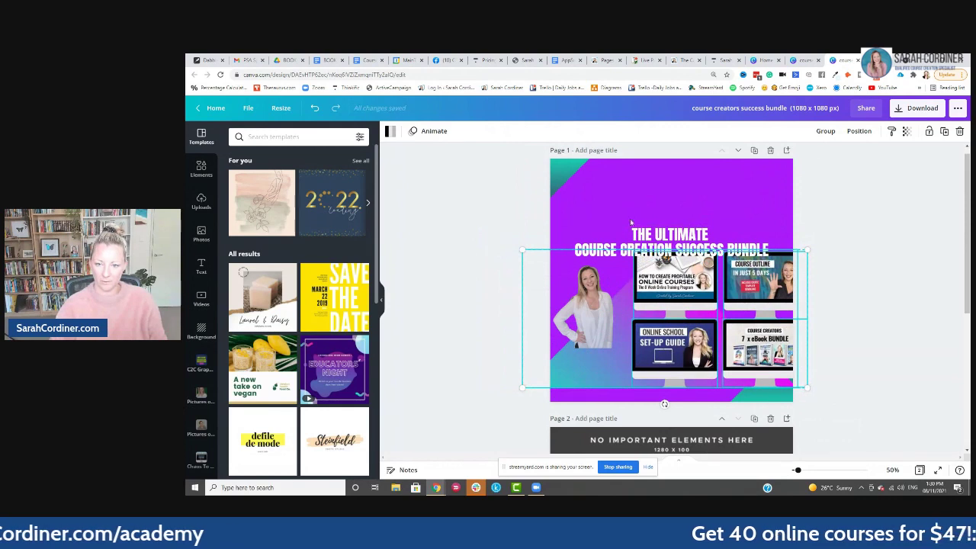
# Enlarge the bundle title to a font size of 57.8 and place it above the monitors, centred across the page
pyautogui.moveTo(610, 236); pyautogui.dragTo(541, 227)
pyautogui.moveTo(780, 224); pyautogui.dragTo(788, 226)
pyautogui.moveTo(657, 200); pyautogui.dragTo(662, 196)
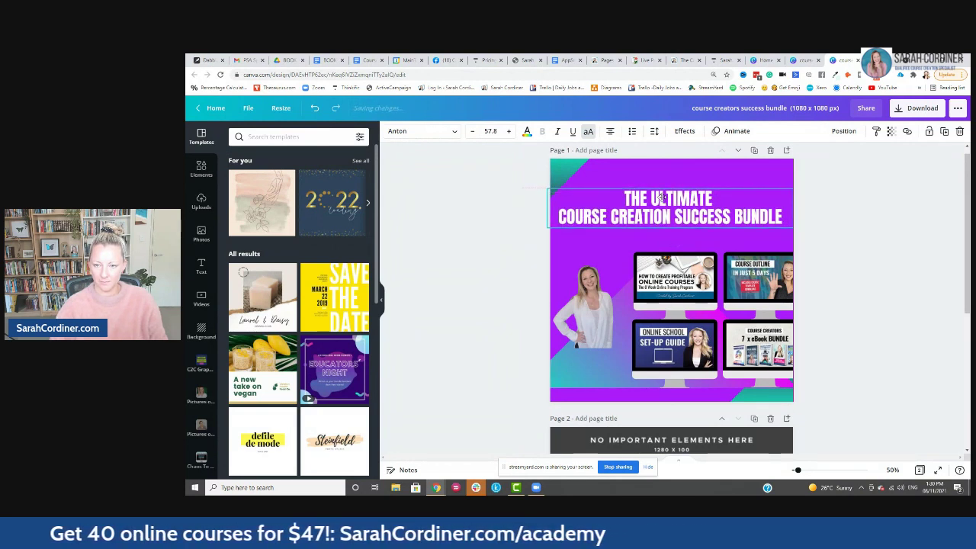
# Shift the gradient shape down into the bottom-left corner and move the woman's photo up to the page's top-left area
pyautogui.moveTo(587, 329); pyautogui.dragTo(497, 394)
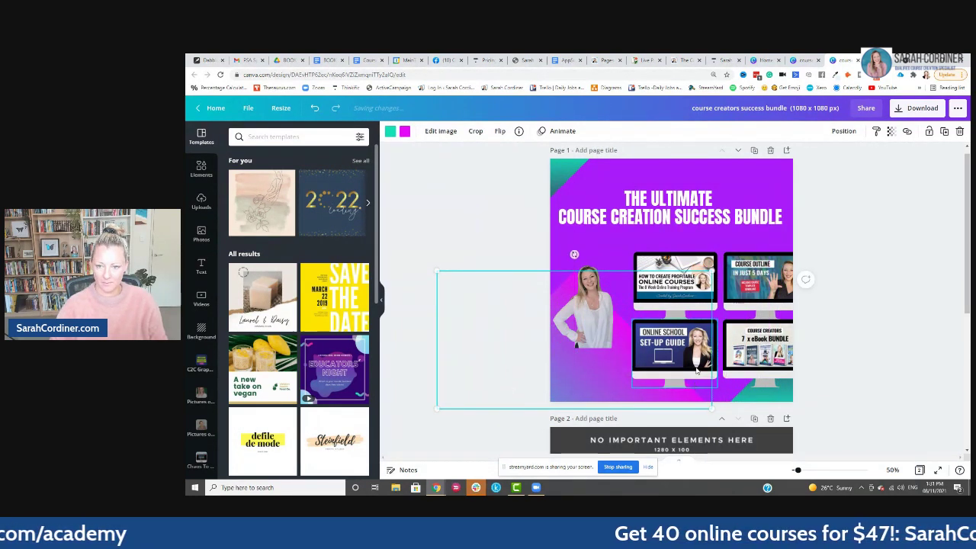
pyautogui.moveTo(586, 296); pyautogui.dragTo(565, 202)
pyautogui.click(488, 308)
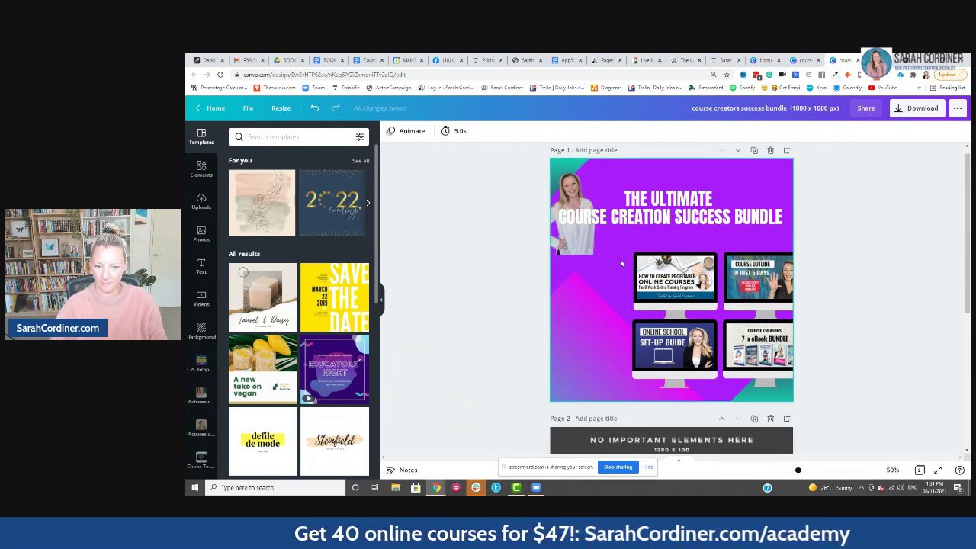
# Enlarge the four course monitors together and shift them so all four fit inside the lower part of page 1
pyautogui.moveTo(621, 259); pyautogui.dragTo(713, 333)
pyautogui.moveTo(763, 255); pyautogui.dragTo(800, 239)
pyautogui.click(724, 309)
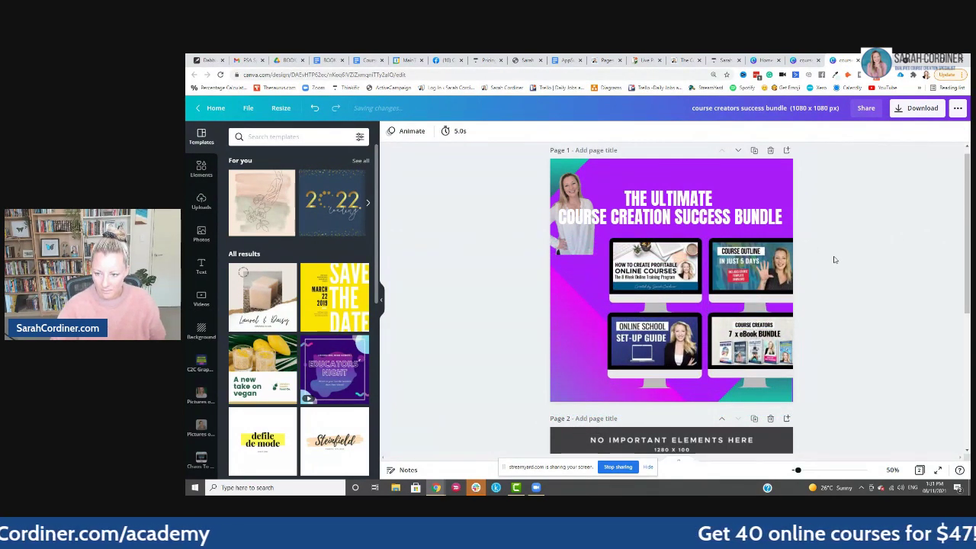
pyautogui.moveTo(839, 260); pyautogui.dragTo(391, 419)
pyautogui.moveTo(741, 286); pyautogui.dragTo(716, 283)
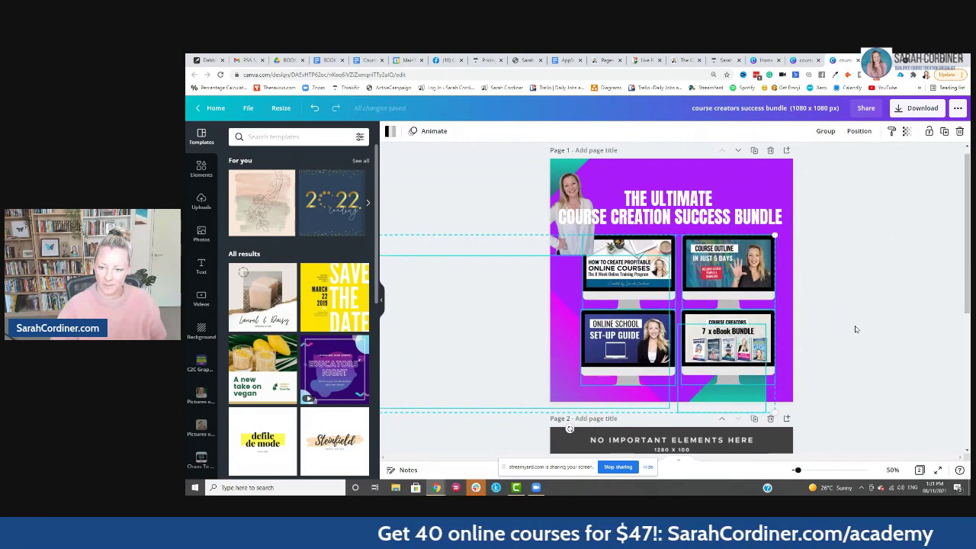
# Move the lower teal gradient shape further into the bottom-right corner of page 1 and enlarge it
pyautogui.click(736, 393)
pyautogui.moveTo(779, 391); pyautogui.dragTo(785, 389)
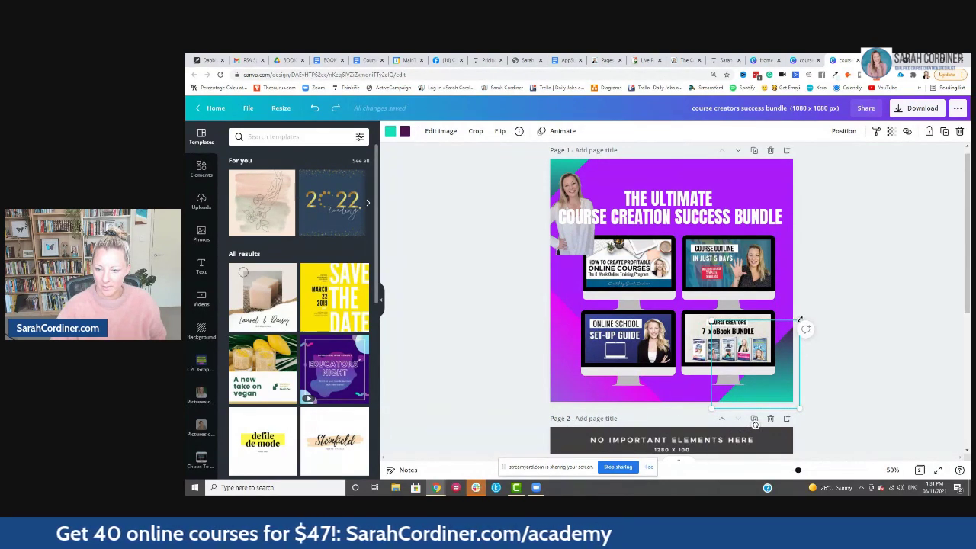
pyautogui.moveTo(800, 320); pyautogui.dragTo(810, 310)
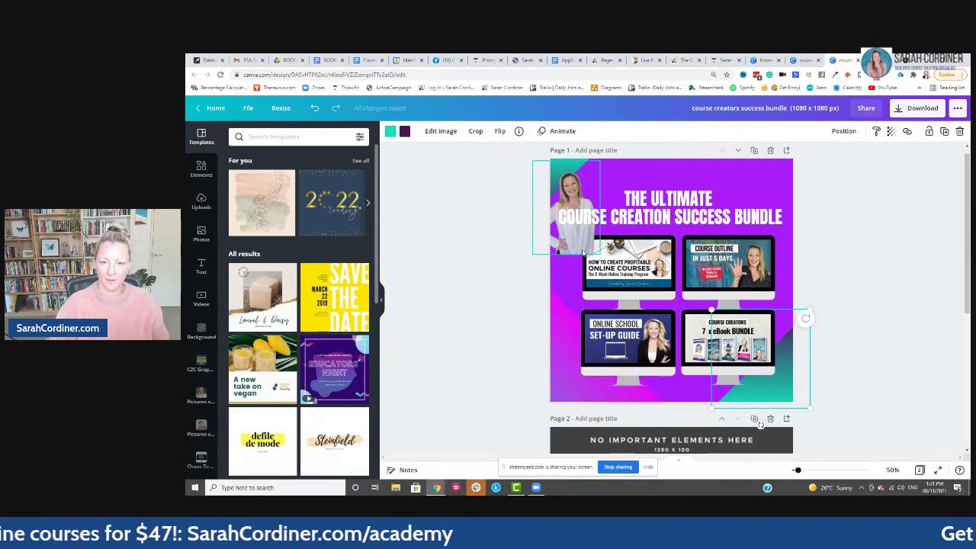
# Take the woman's photo off page 1 and nudge the bundle title slightly to the right
pyautogui.moveTo(577, 248); pyautogui.dragTo(885, 352)
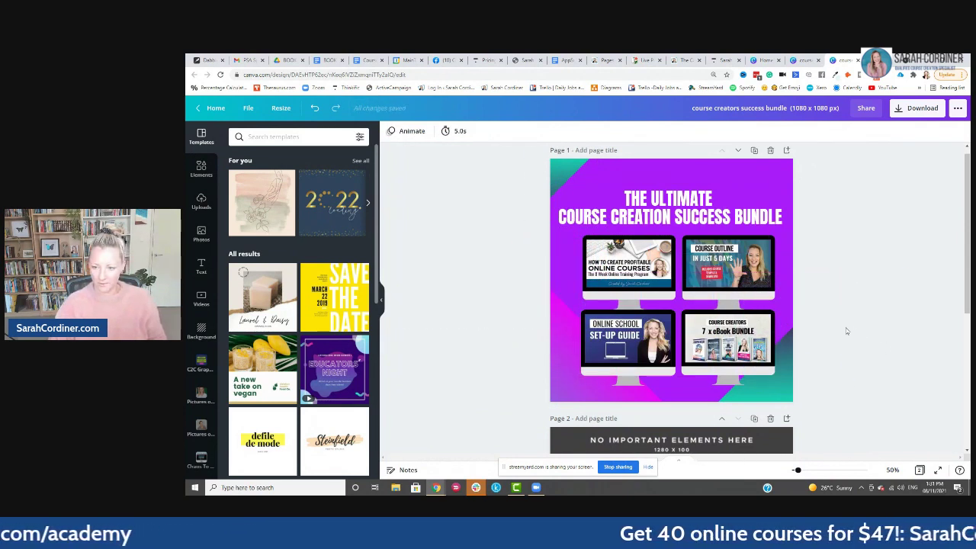
pyautogui.click(657, 214)
pyautogui.moveTo(657, 213); pyautogui.dragTo(660, 214)
pyautogui.click(846, 234)
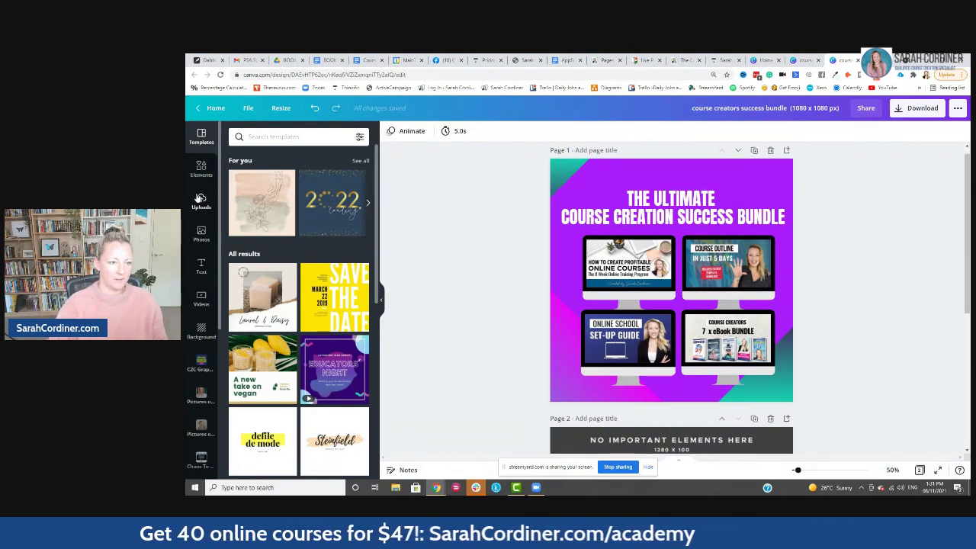
# Search the photo library for "black friday"
pyautogui.click(201, 266)
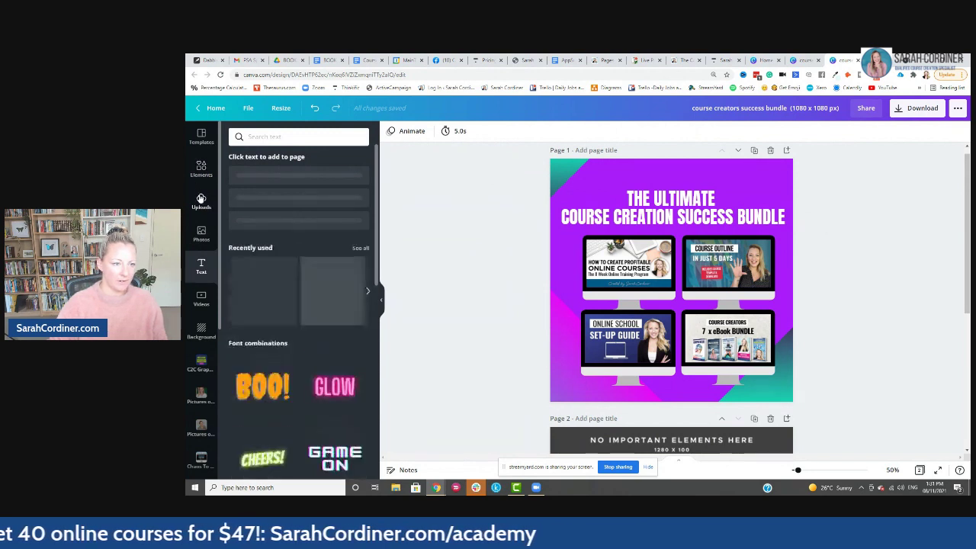
pyautogui.click(201, 201)
pyautogui.click(201, 233)
pyautogui.click(268, 137)
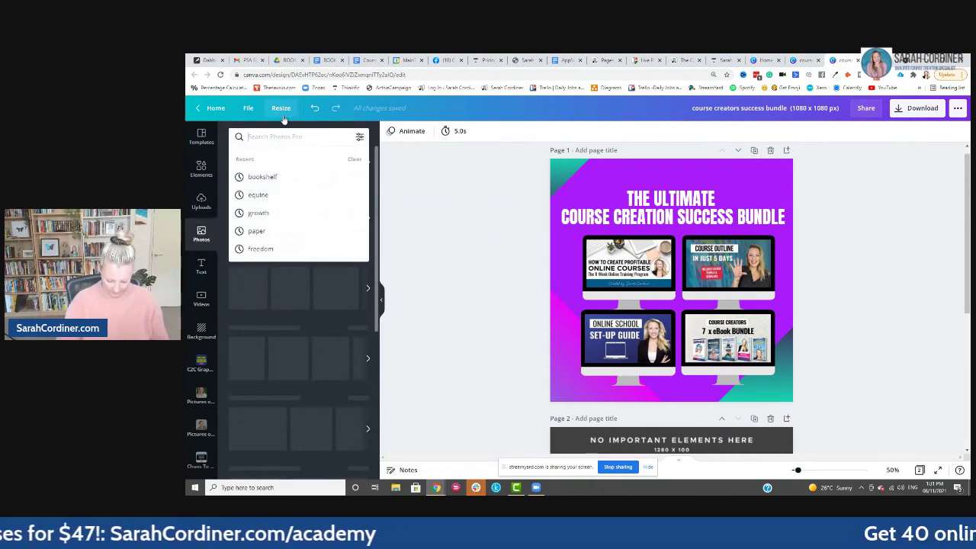
pyautogui.write('black fri')
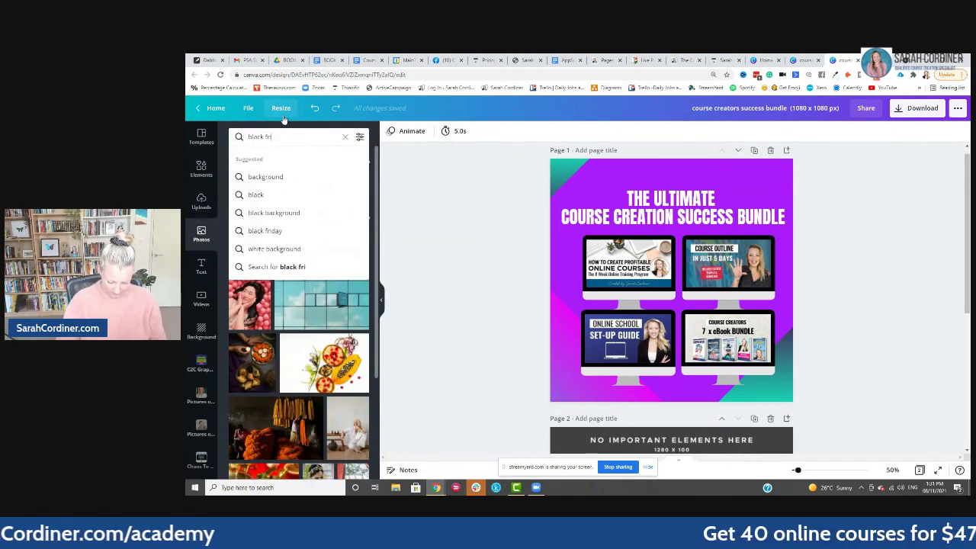
pyautogui.write('day')
pyautogui.click(322, 230)
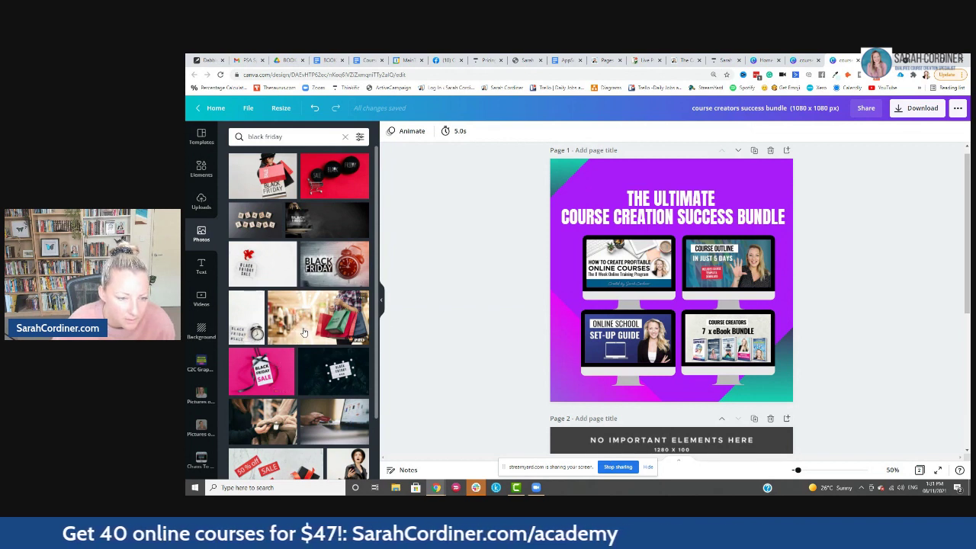
# Try the black photo with "BLACK FRIDAY" in a white circle at a reduced size near the title, and delete it
pyautogui.scroll(-1, 282, 329)
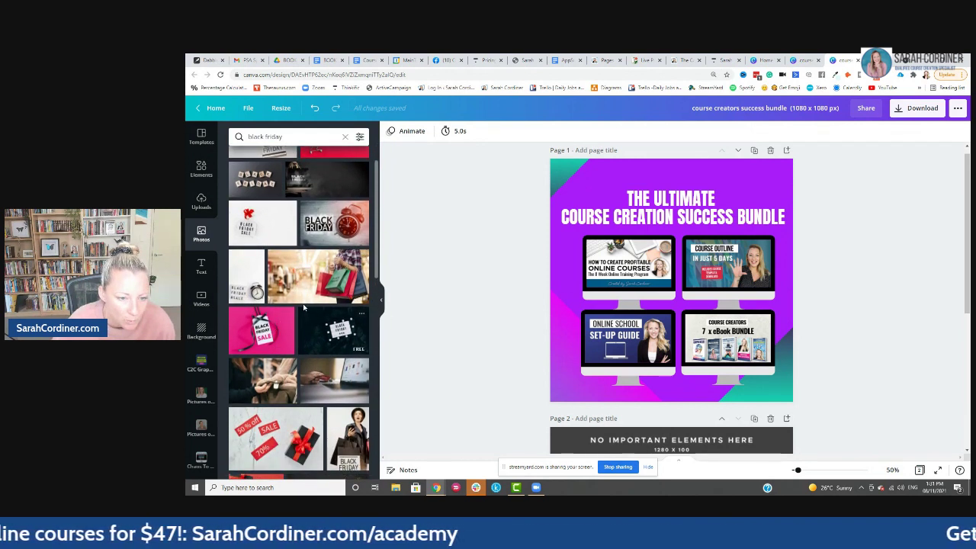
pyautogui.scroll(-3, 297, 312)
pyautogui.scroll(-2, 305, 313)
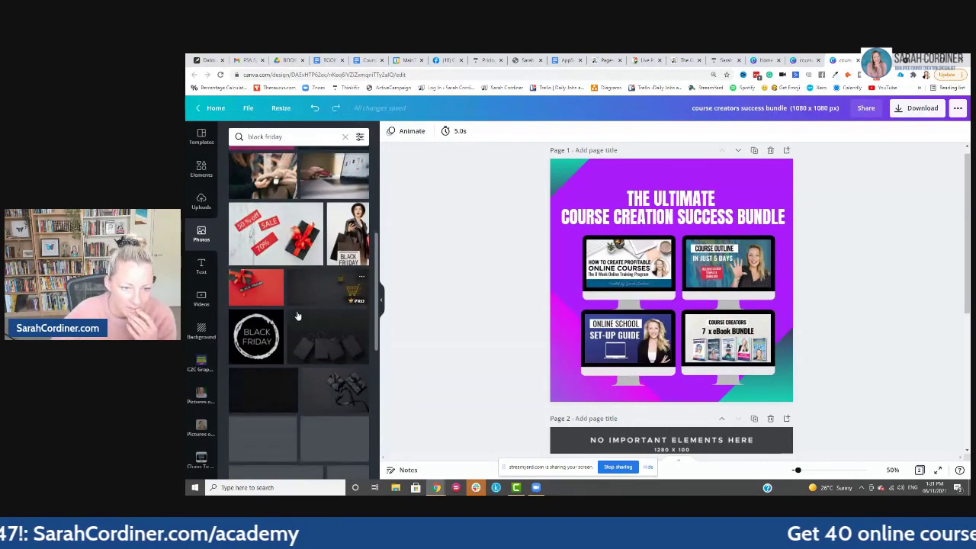
pyautogui.click(260, 336)
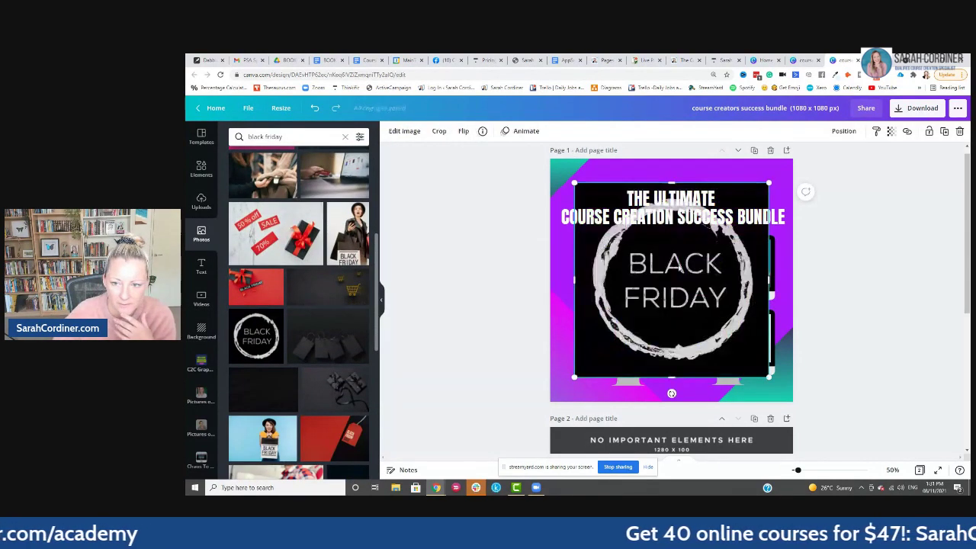
pyautogui.moveTo(761, 369); pyautogui.dragTo(631, 241)
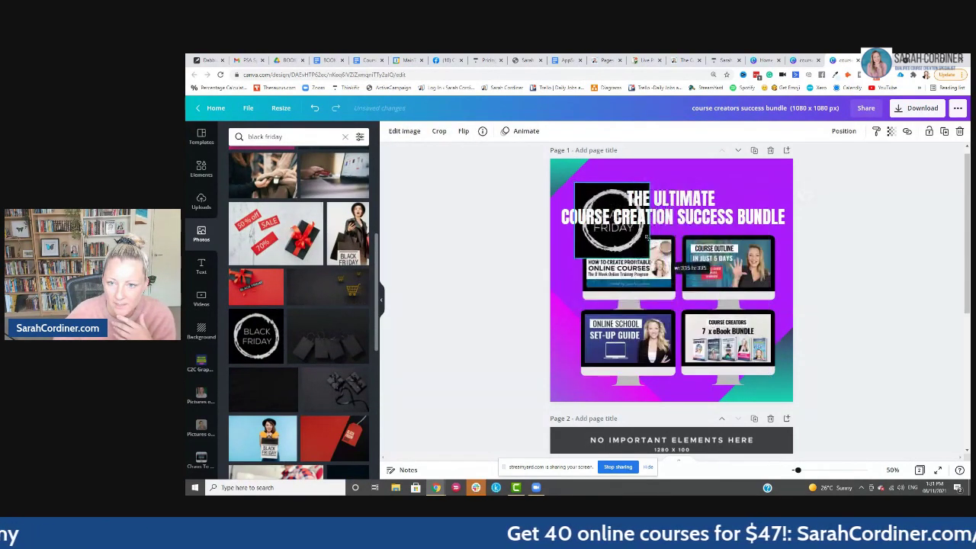
pyautogui.click(594, 190)
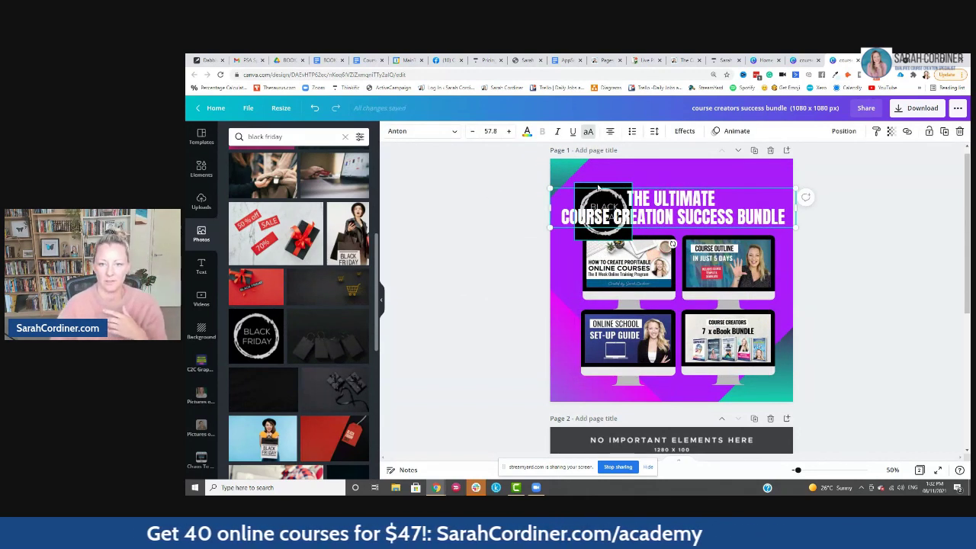
pyautogui.click(598, 187)
pyautogui.press('Delete')
# Move the bundle title slightly down, closer to the monitors
pyautogui.moveTo(693, 199); pyautogui.dragTo(696, 204)
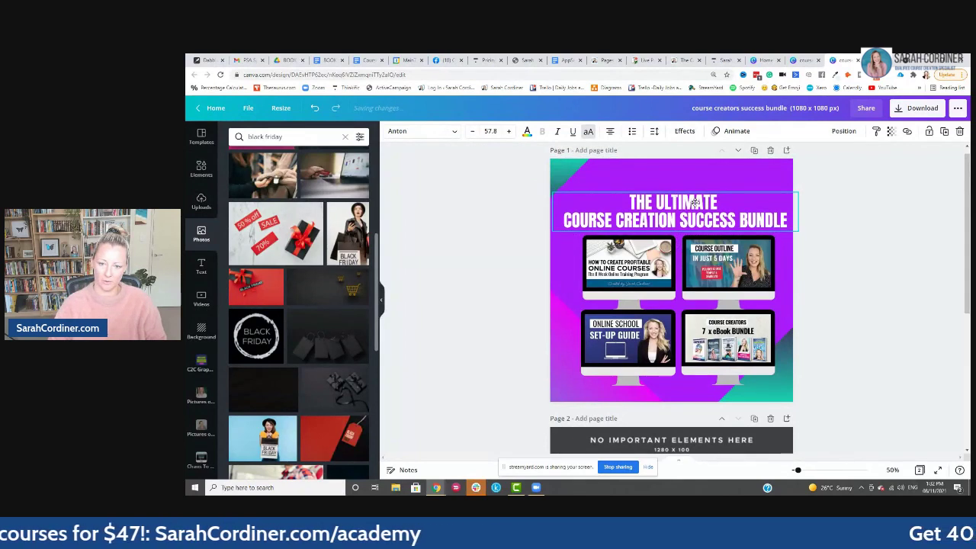
pyautogui.click(871, 252)
# Try the Black Friday alarm-clock photo on page 1, cropped to its lettering at about 449 x 352 px
pyautogui.scroll(-3, 314, 241)
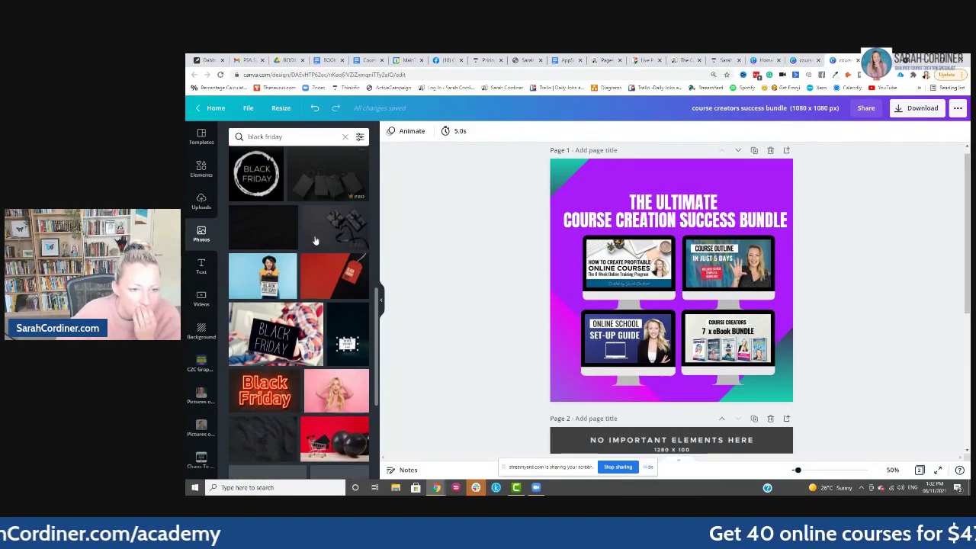
pyautogui.scroll(-4, 314, 241)
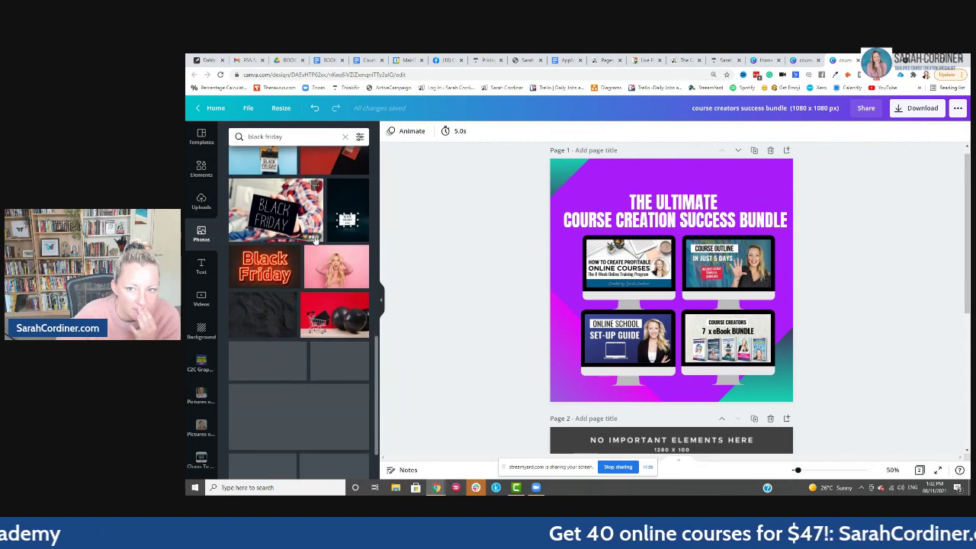
pyautogui.scroll(-3, 314, 241)
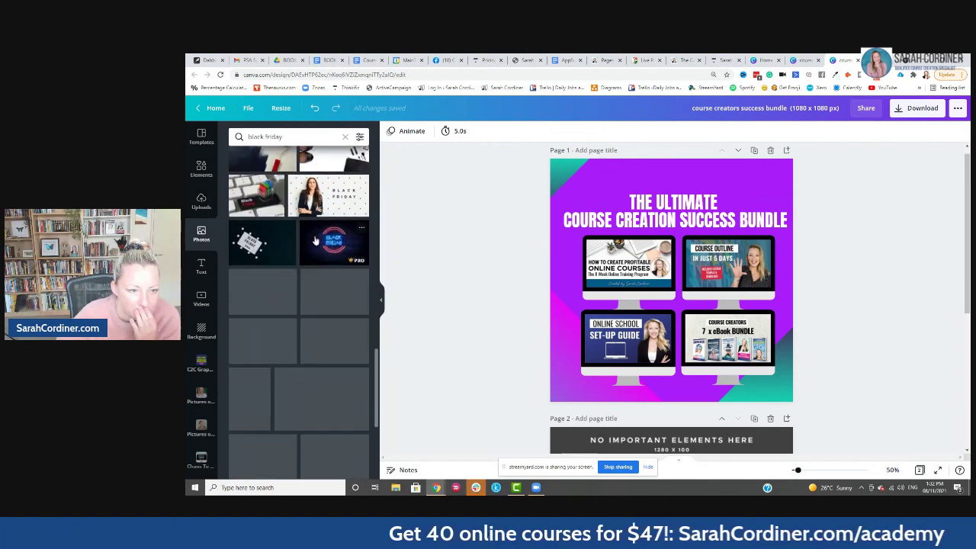
pyautogui.scroll(-3, 315, 241)
pyautogui.scroll(10, 315, 240)
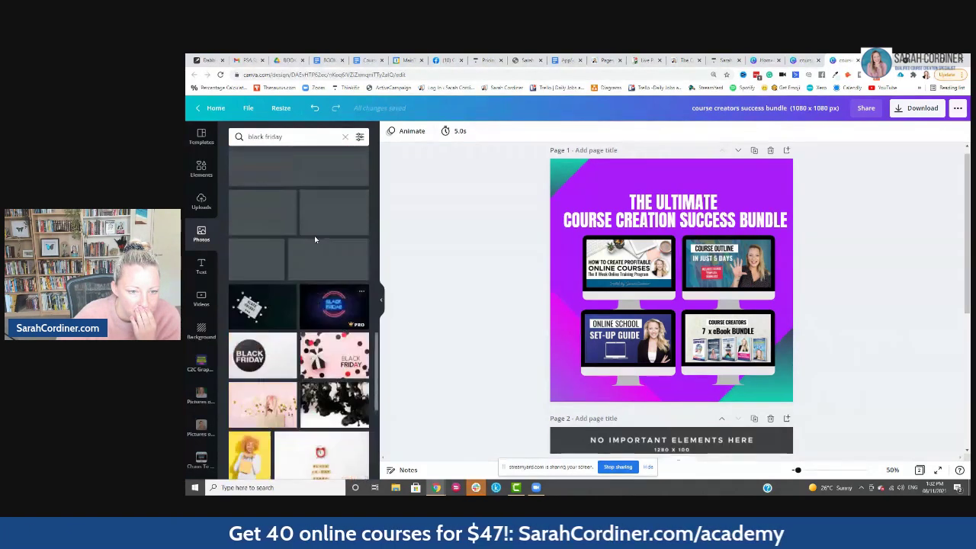
pyautogui.scroll(4, 314, 235)
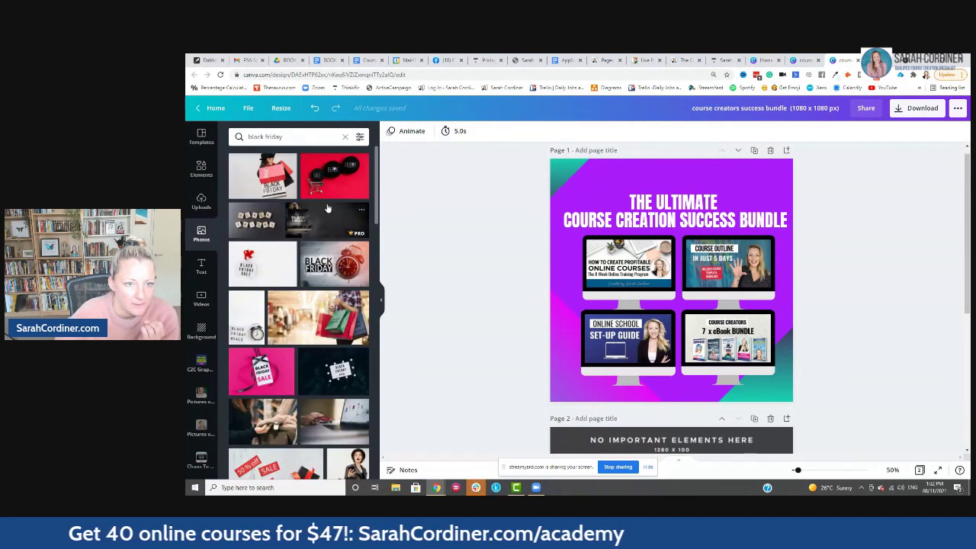
pyautogui.click(318, 267)
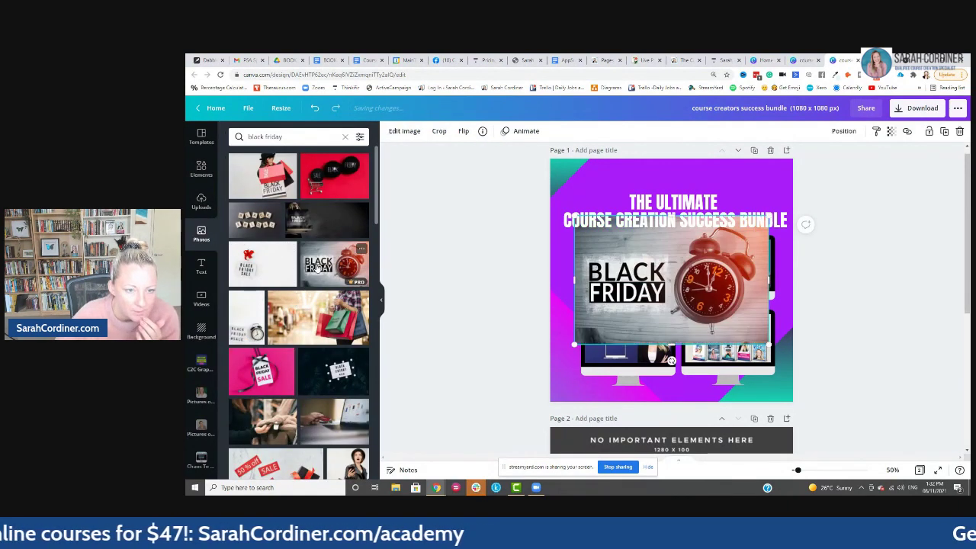
pyautogui.moveTo(765, 281); pyautogui.dragTo(675, 281)
pyautogui.moveTo(625, 215); pyautogui.dragTo(625, 243)
pyautogui.moveTo(623, 348); pyautogui.dragTo(623, 321)
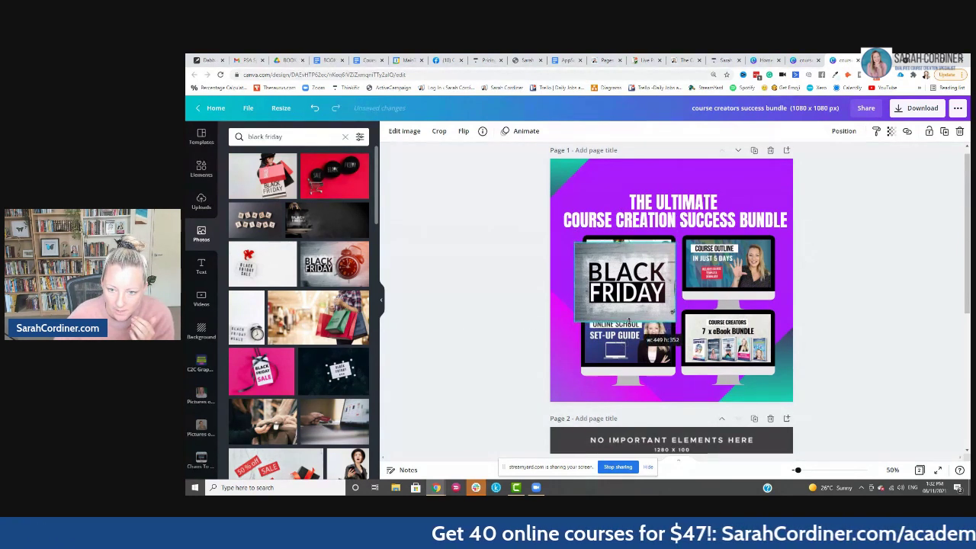
# Try removing the background of the cropped Black Friday photo, and delete the photo from the page
pyautogui.click(404, 131)
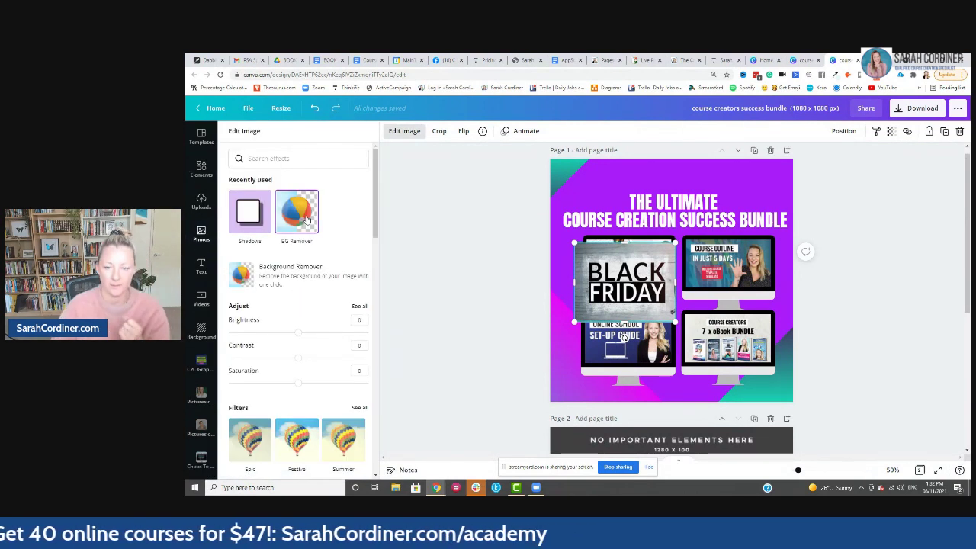
pyautogui.click(306, 218)
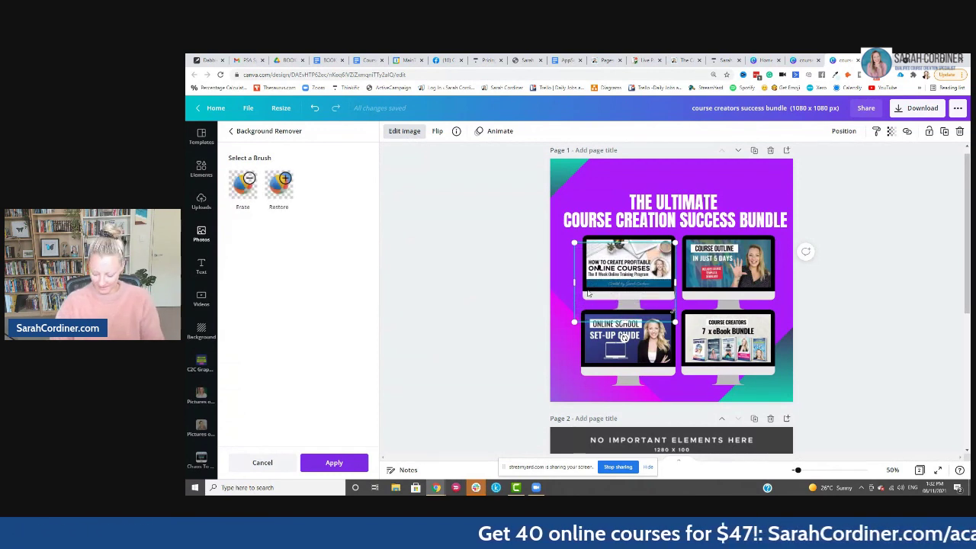
pyautogui.click(488, 290)
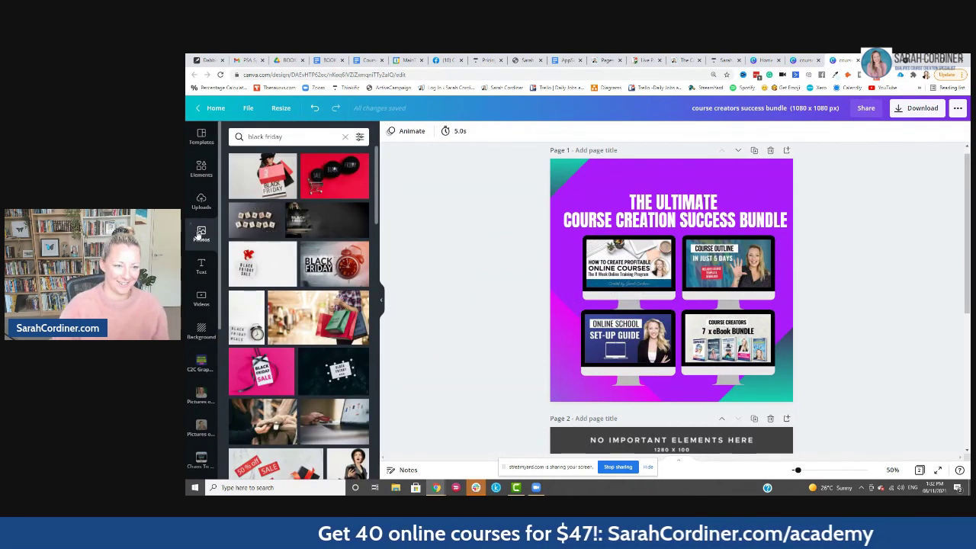
# Add a subheading to page 1, enlarge it to font size 71.5 and place it above the bundle title
pyautogui.click(201, 266)
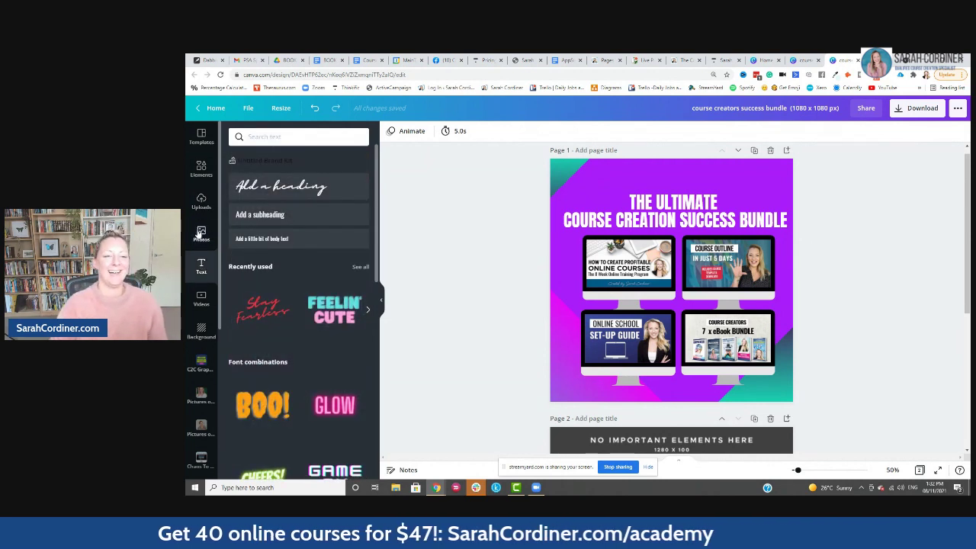
pyautogui.click(260, 217)
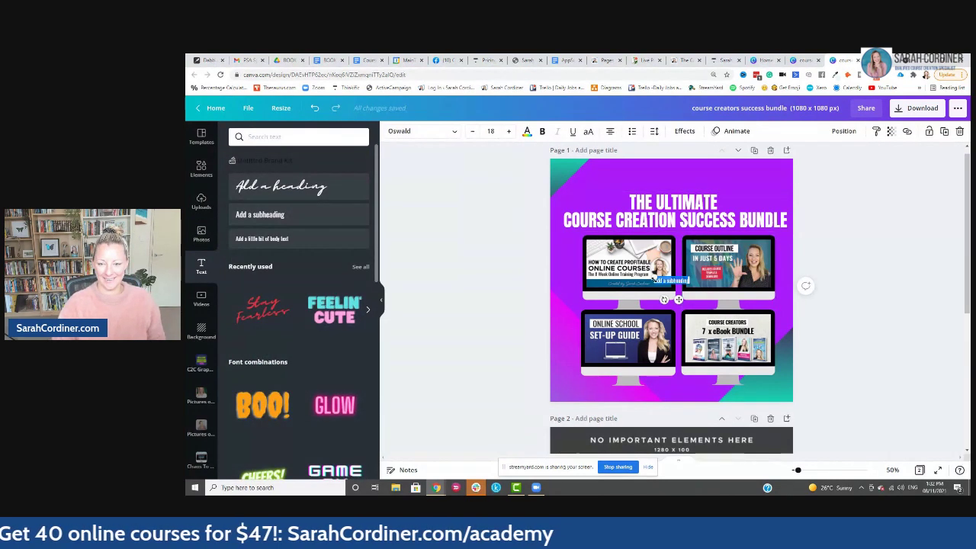
pyautogui.moveTo(654, 277); pyautogui.dragTo(582, 273)
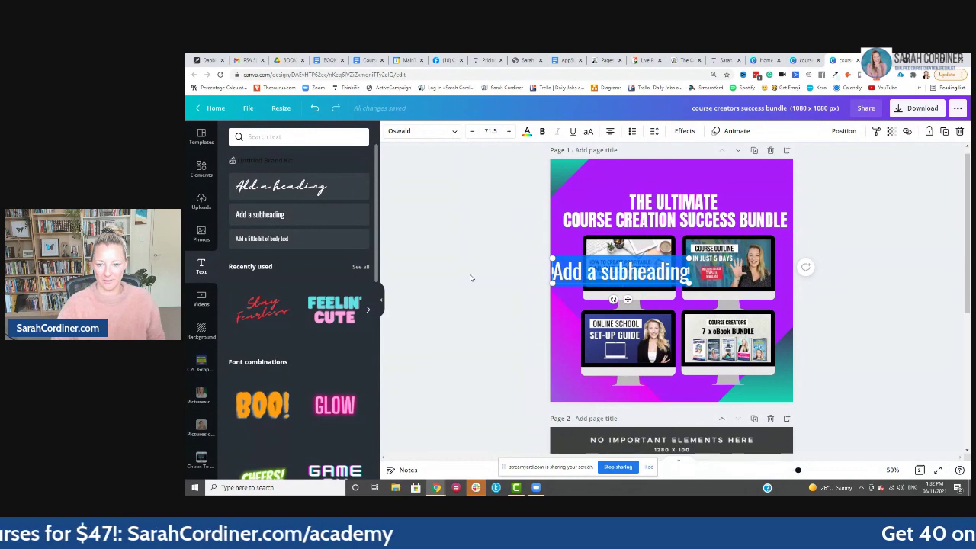
pyautogui.moveTo(628, 299); pyautogui.dragTo(677, 204)
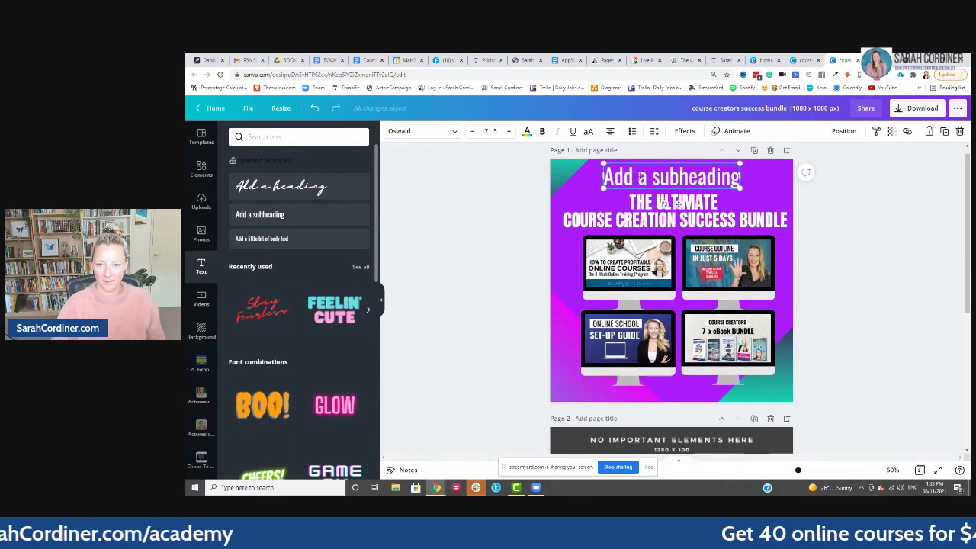
# Replace the subheading's text with "BLACK FRIDAY $49" and colour it the brand kit's yellow
pyautogui.write('BLACK F')
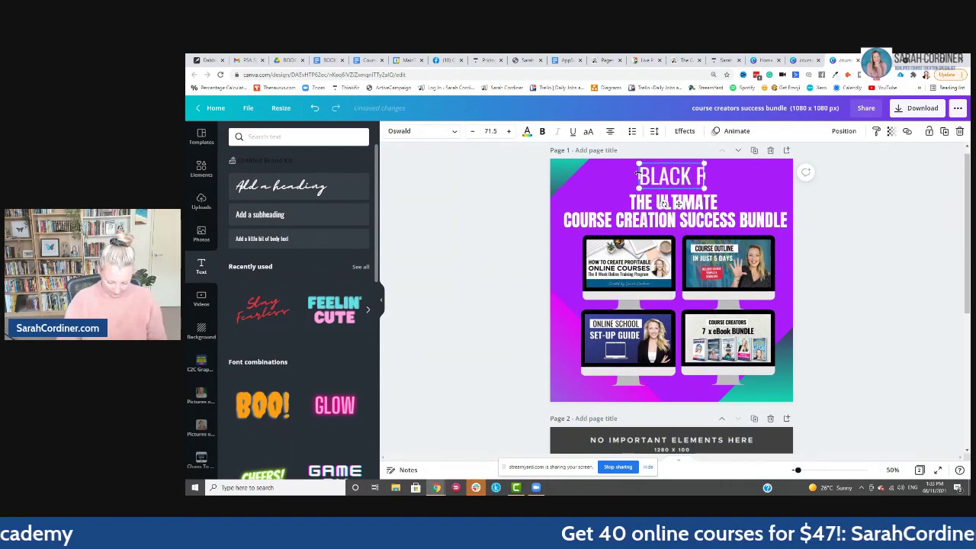
pyautogui.write('RIDAY')
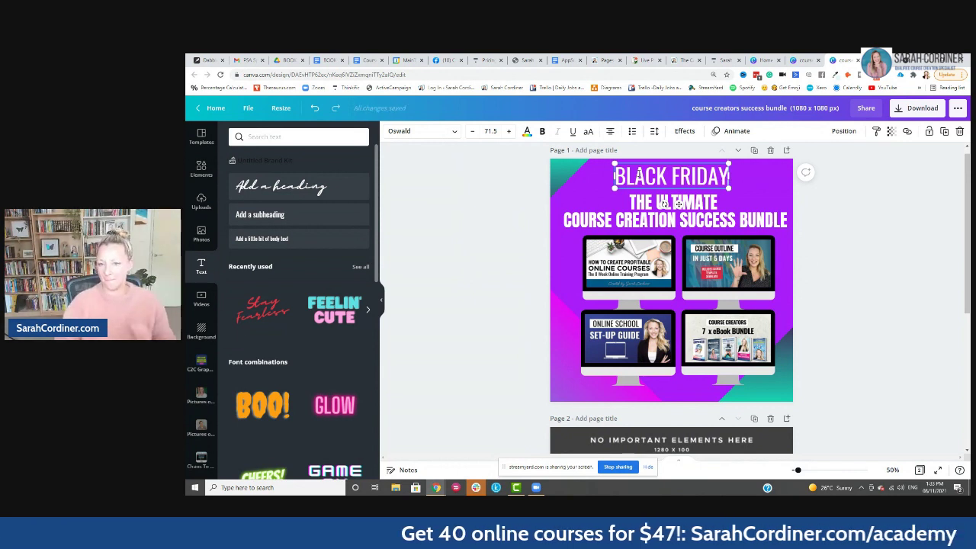
pyautogui.write(' $4')
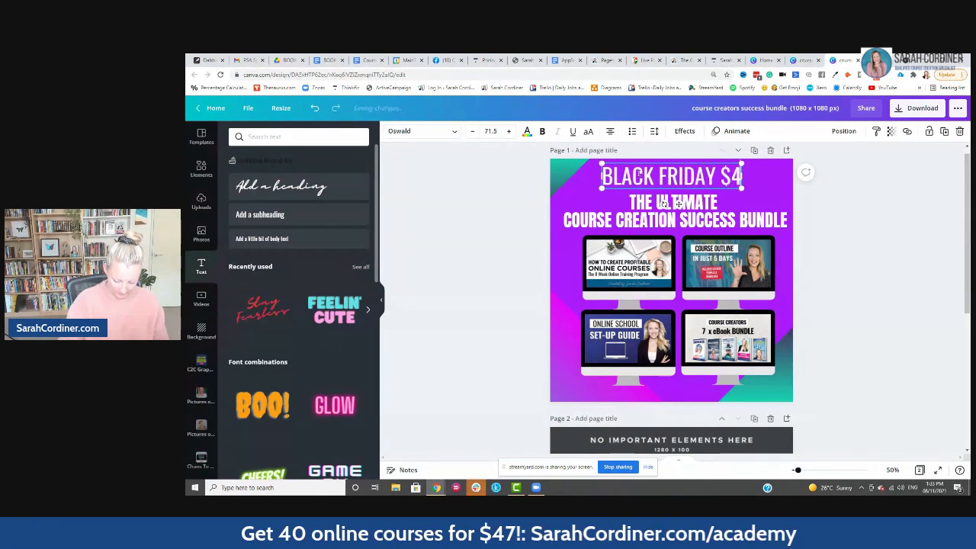
pyautogui.write('9')
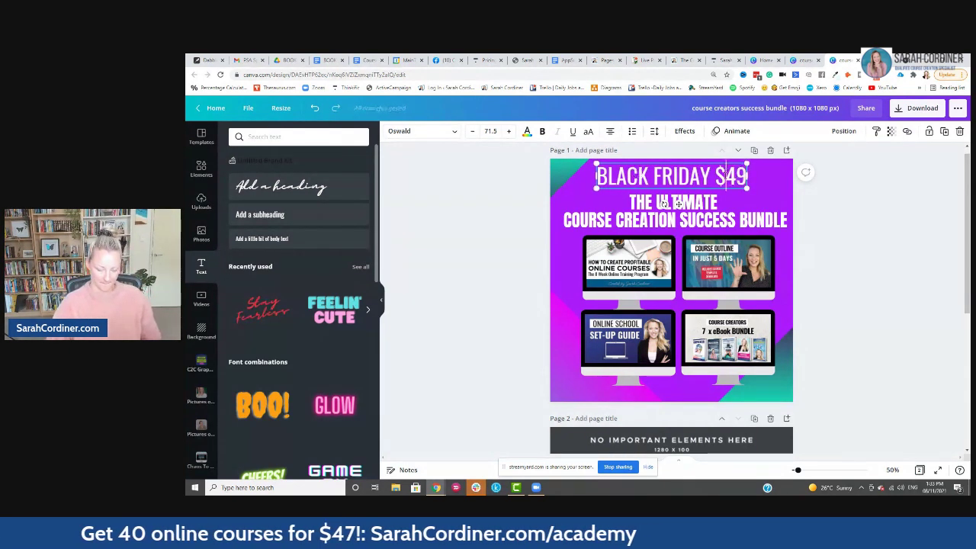
pyautogui.click(526, 132)
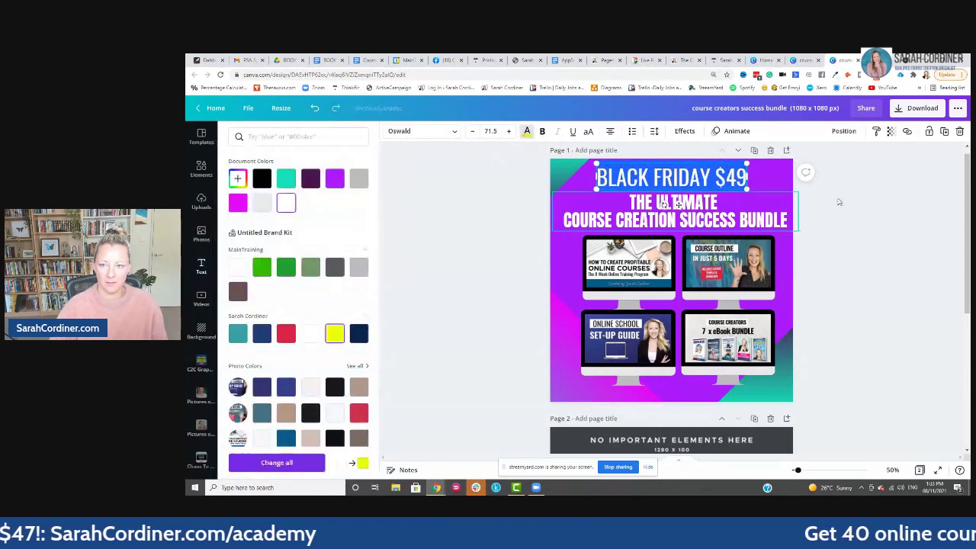
# Make the "BLACK FRIDAY $49" text bold and shift it slightly so it sits centred above the bundle title
pyautogui.click(542, 131)
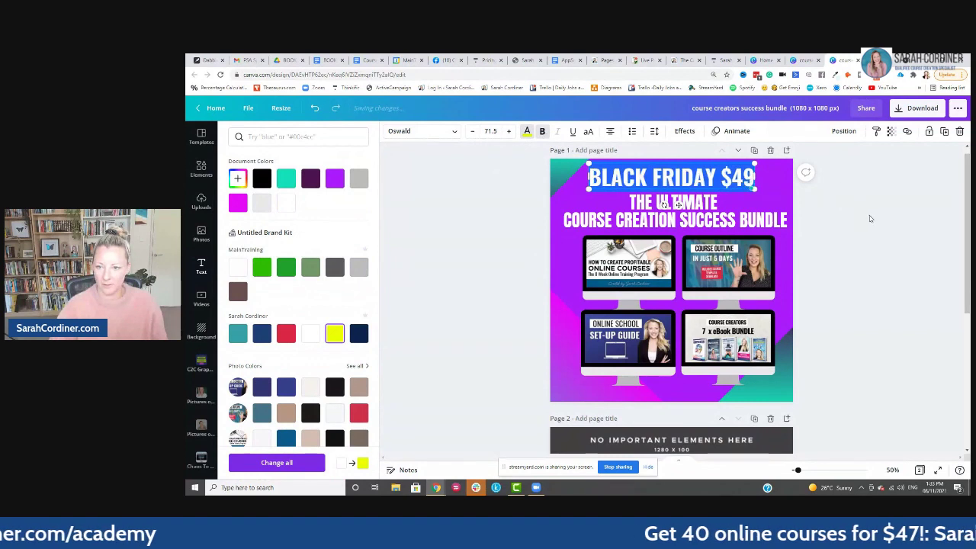
pyautogui.click(885, 181)
pyautogui.moveTo(641, 176); pyautogui.dragTo(650, 177)
pyautogui.click(865, 314)
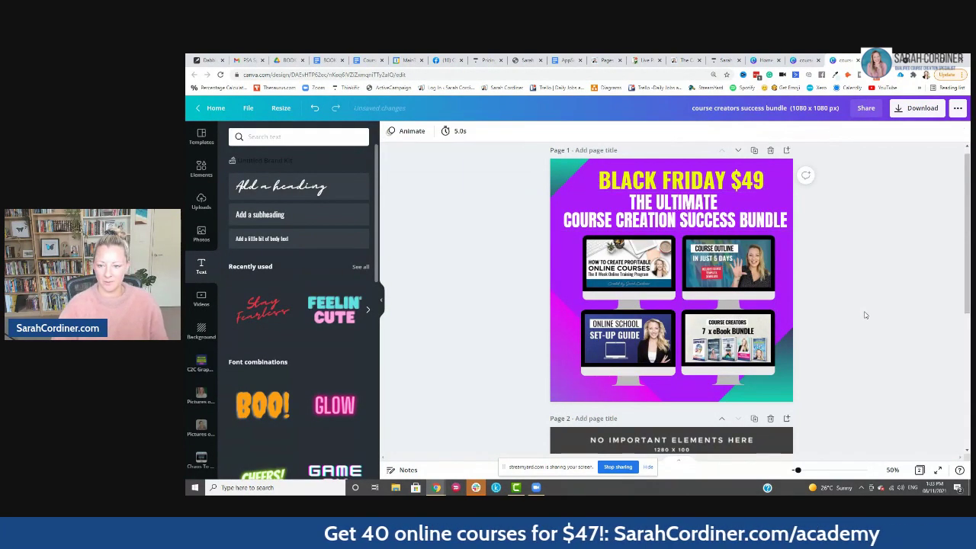
# Reduce the bundle title's font size to 44.8 and move the title slightly down, away from the Black Friday line
pyautogui.click(660, 219)
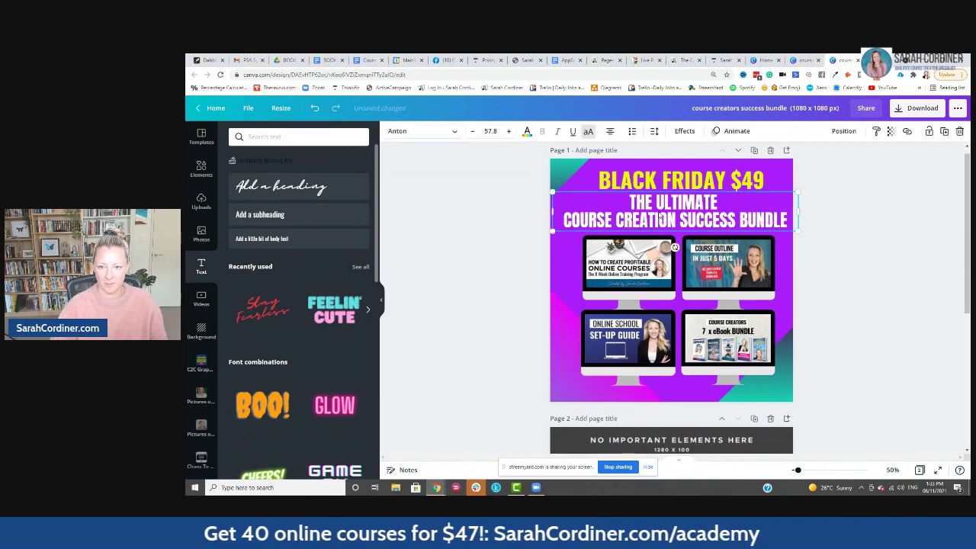
pyautogui.click(472, 132)
pyautogui.click(473, 131)
pyautogui.click(473, 131)
pyautogui.click(473, 131)
pyautogui.click(472, 132)
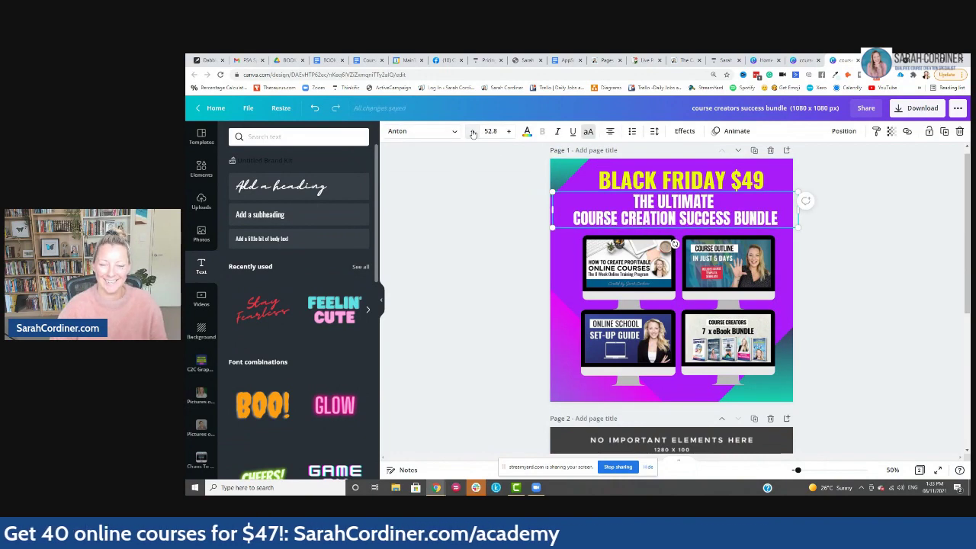
pyautogui.click(473, 131)
pyautogui.click(473, 131)
pyautogui.click(473, 131)
pyautogui.click(472, 131)
pyautogui.click(473, 131)
pyautogui.click(473, 131)
pyautogui.click(473, 131)
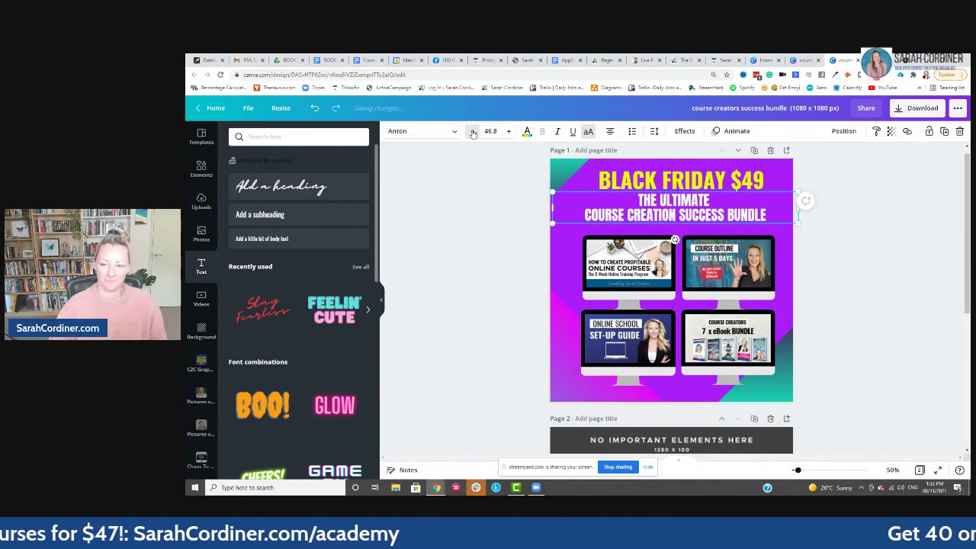
pyautogui.click(473, 131)
pyautogui.moveTo(691, 204); pyautogui.dragTo(691, 214)
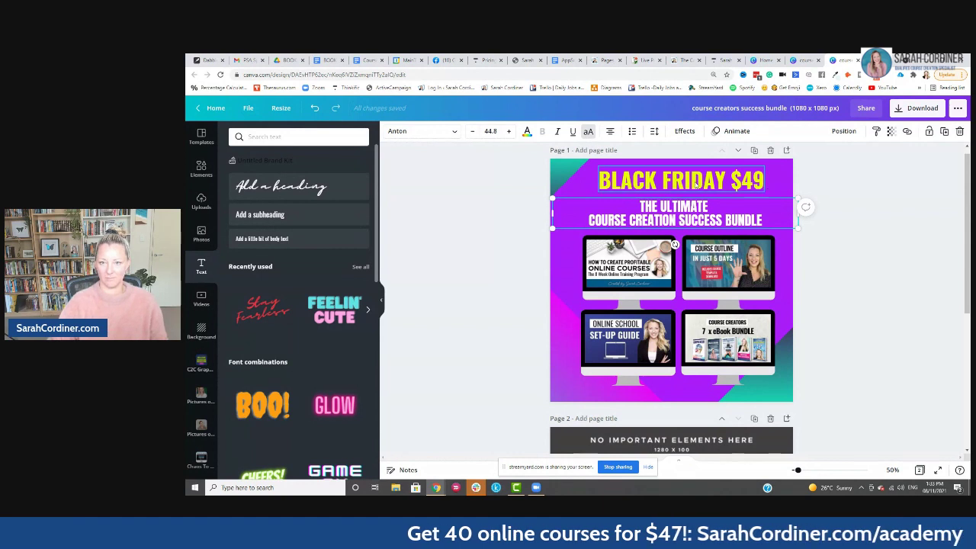
# Even out page 1's layout by nudging the Black Friday line, the four monitor mockups and the bundle title
pyautogui.moveTo(691, 178); pyautogui.dragTo(686, 177)
pyautogui.click(872, 238)
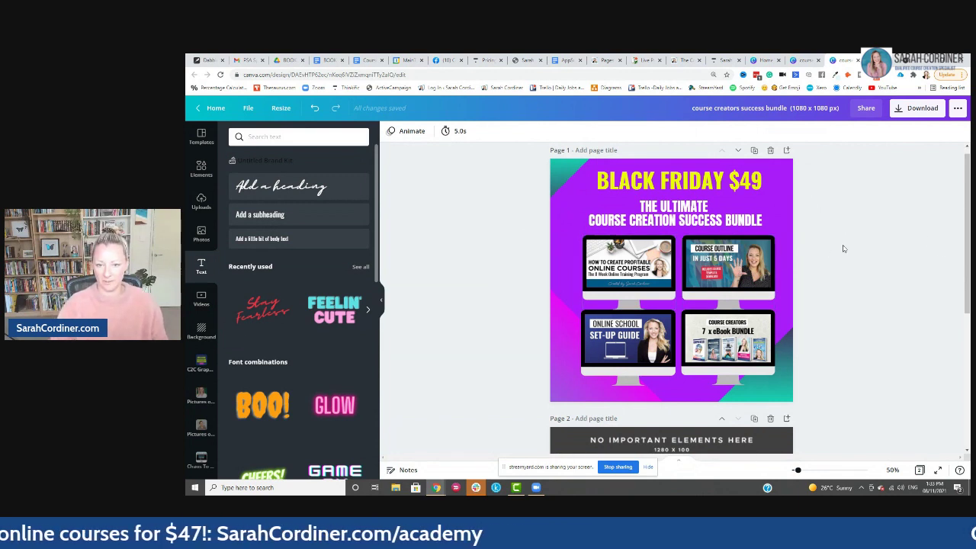
pyautogui.moveTo(565, 243); pyautogui.dragTo(734, 338)
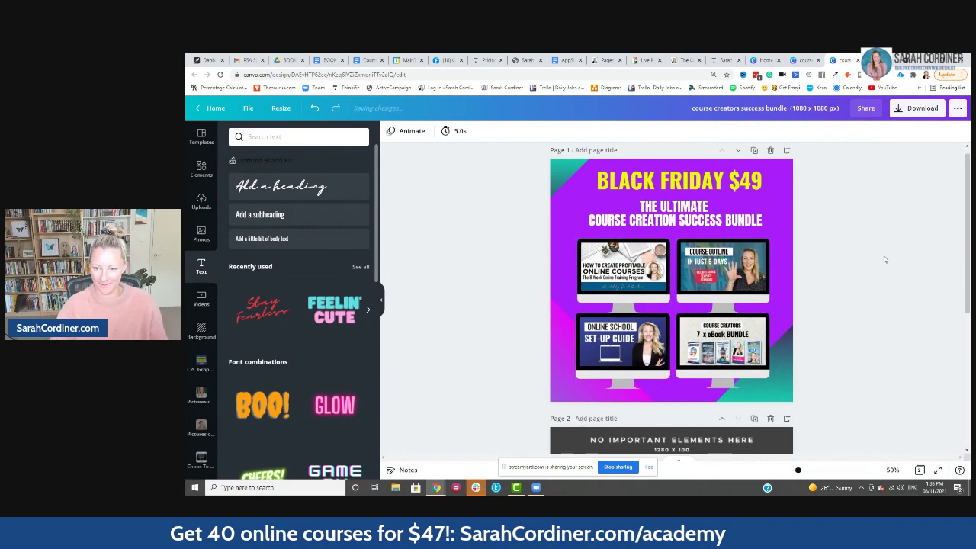
pyautogui.moveTo(686, 214); pyautogui.dragTo(683, 217)
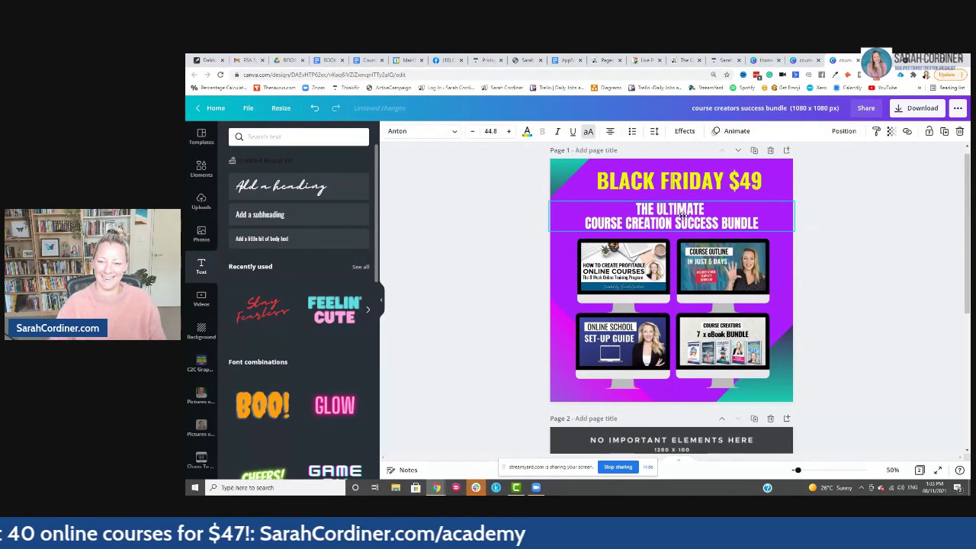
pyautogui.click(869, 210)
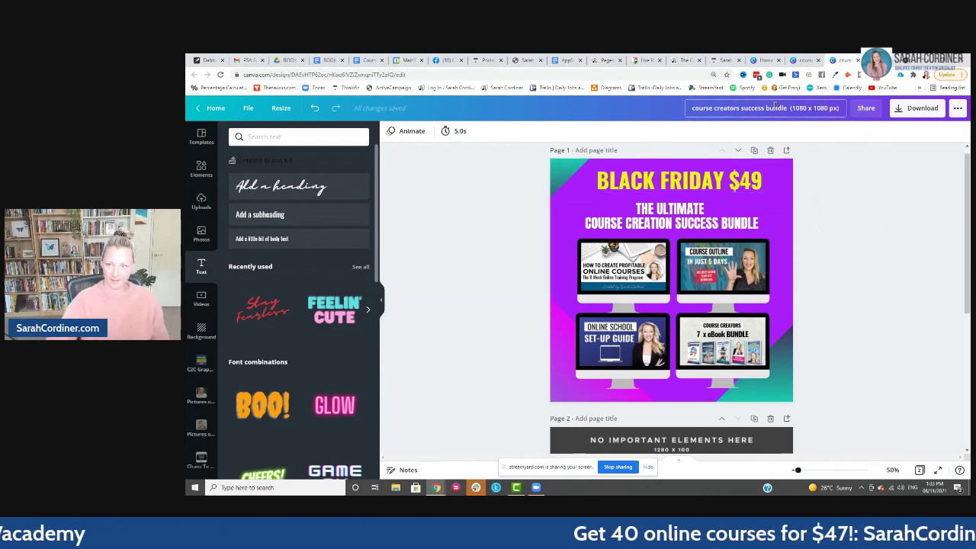
# Rename the design as "course creators success bundle FACEBOOK AD"
pyautogui.write('FACE')
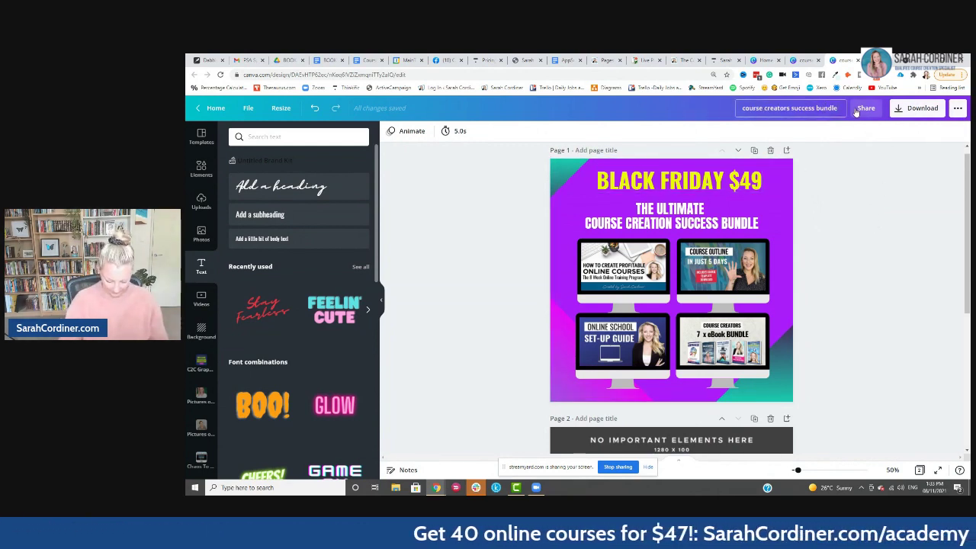
pyautogui.write('BOOK AD')
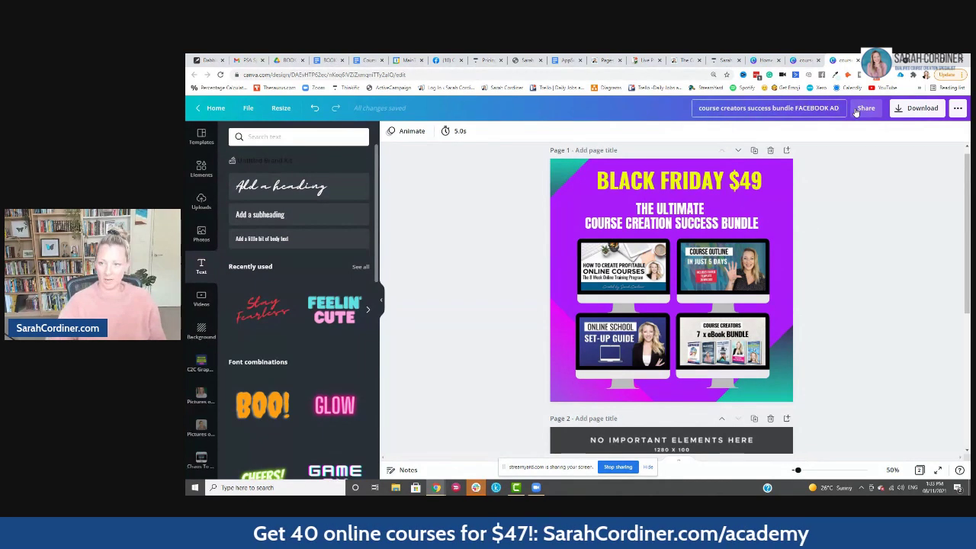
pyautogui.press('Return')
# Download all pages of the design as JPG
pyautogui.click(907, 108)
pyautogui.click(861, 172)
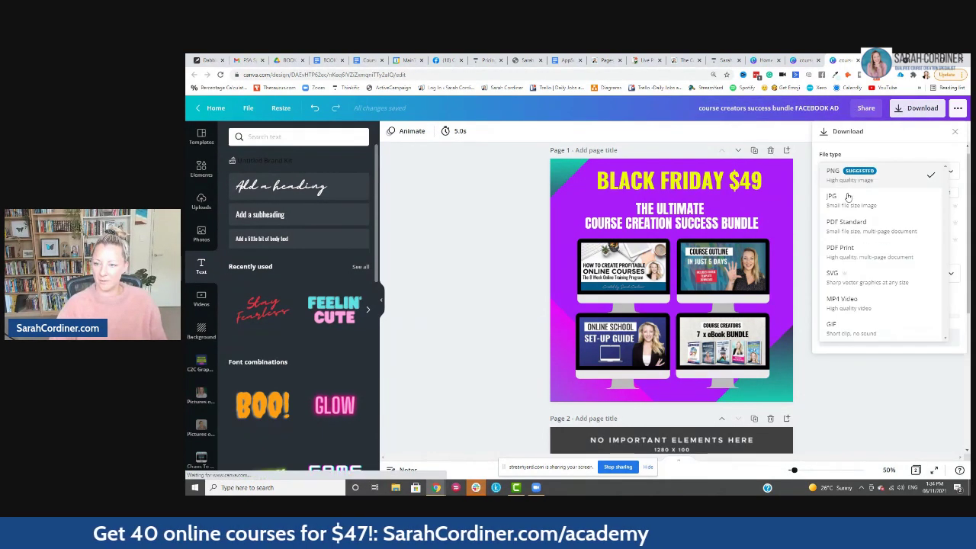
pyautogui.click(862, 200)
pyautogui.click(867, 312)
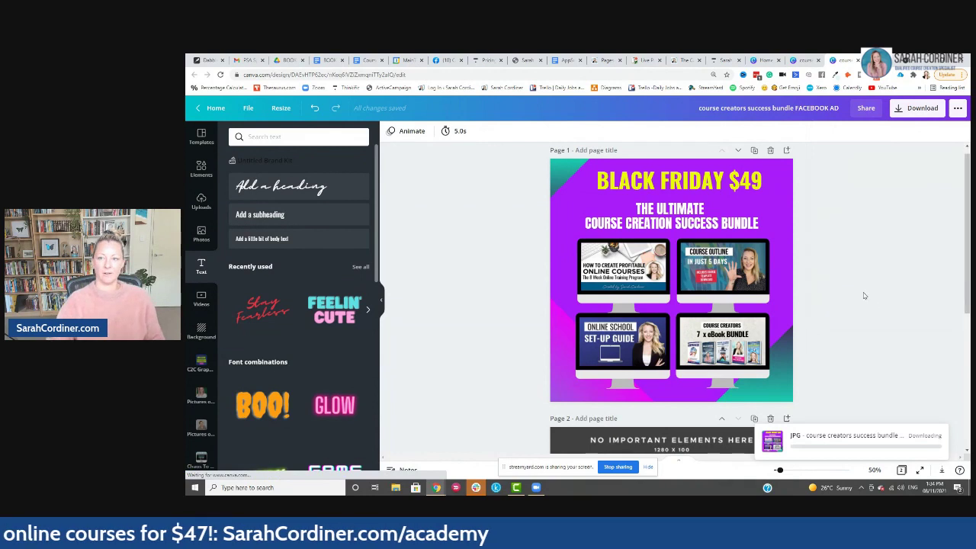
# Download only page 1 of the design as JPG and dismiss the saved-design message
pyautogui.click(897, 107)
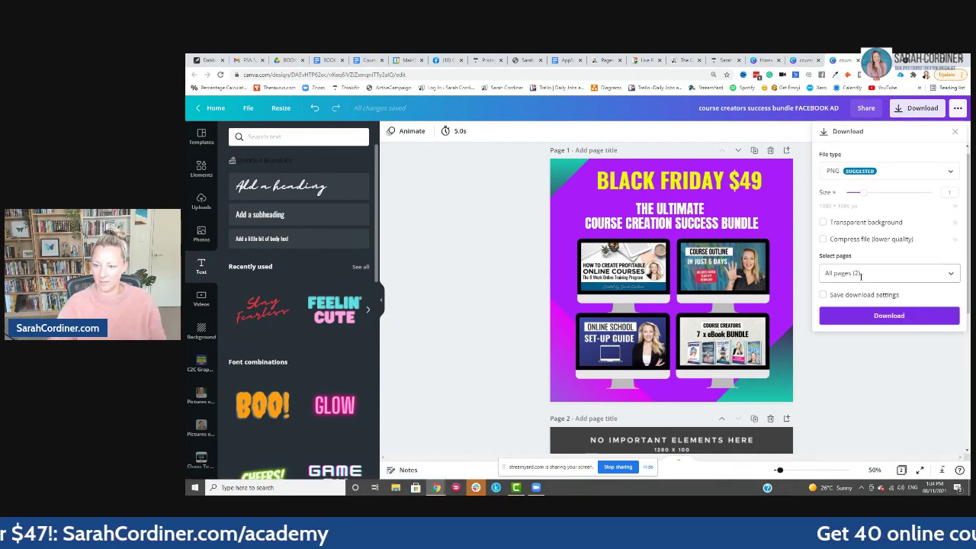
pyautogui.click(884, 273)
pyautogui.click(939, 349)
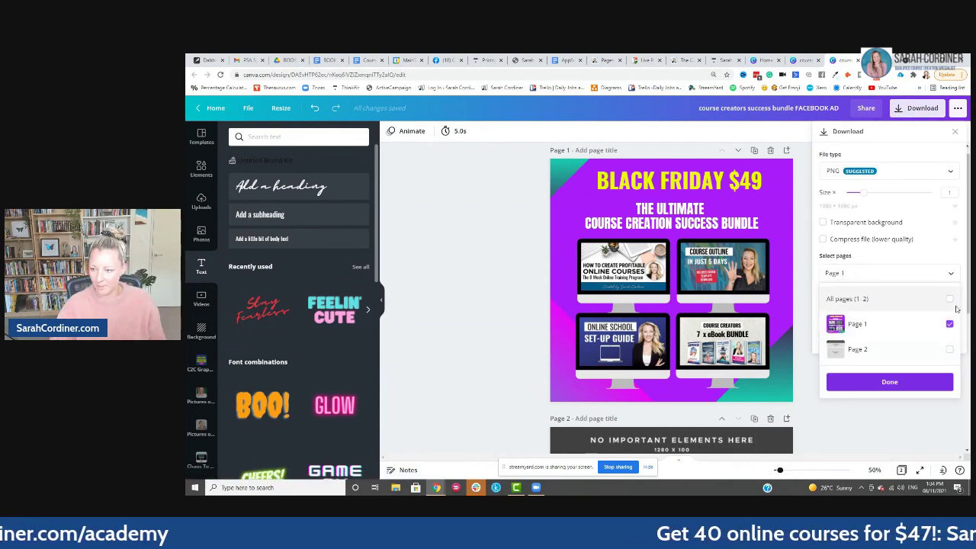
pyautogui.click(906, 379)
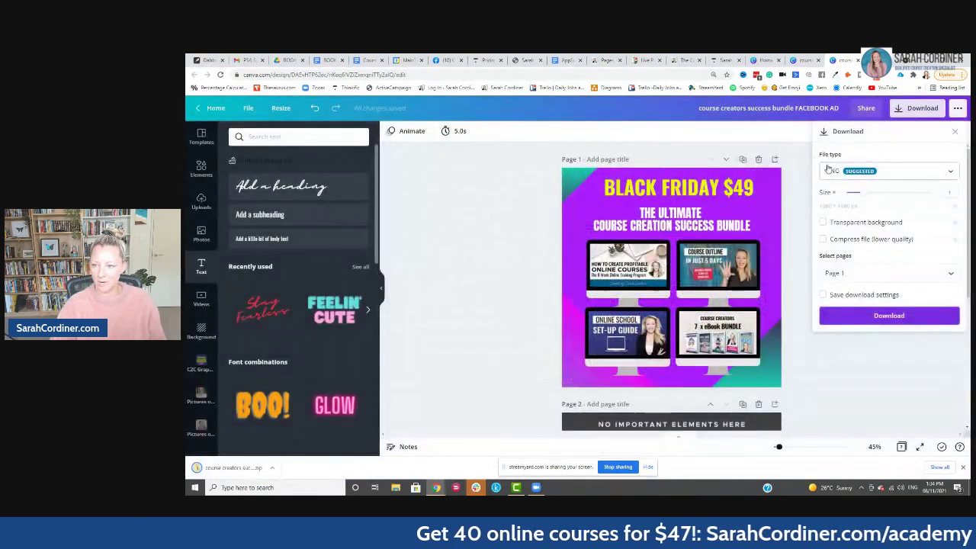
pyautogui.click(828, 168)
pyautogui.click(838, 196)
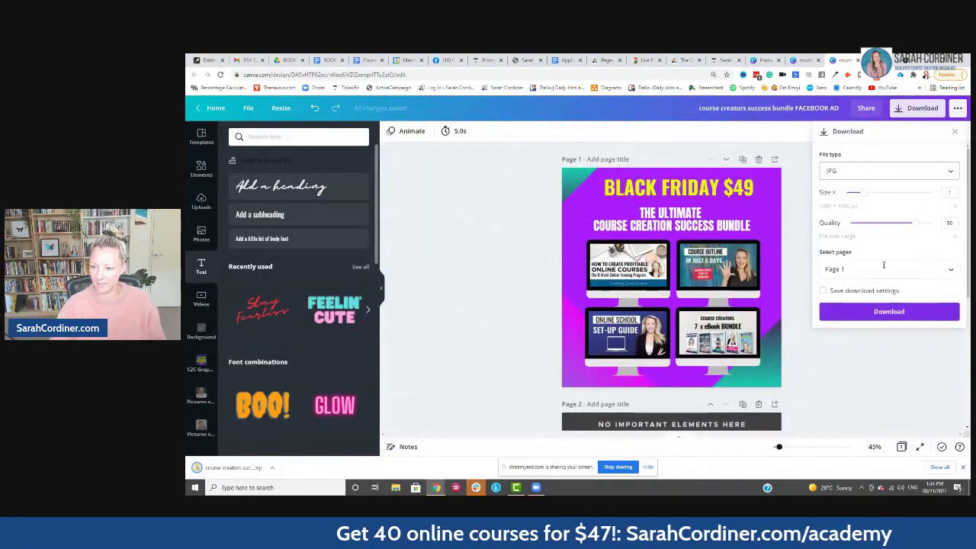
pyautogui.click(888, 312)
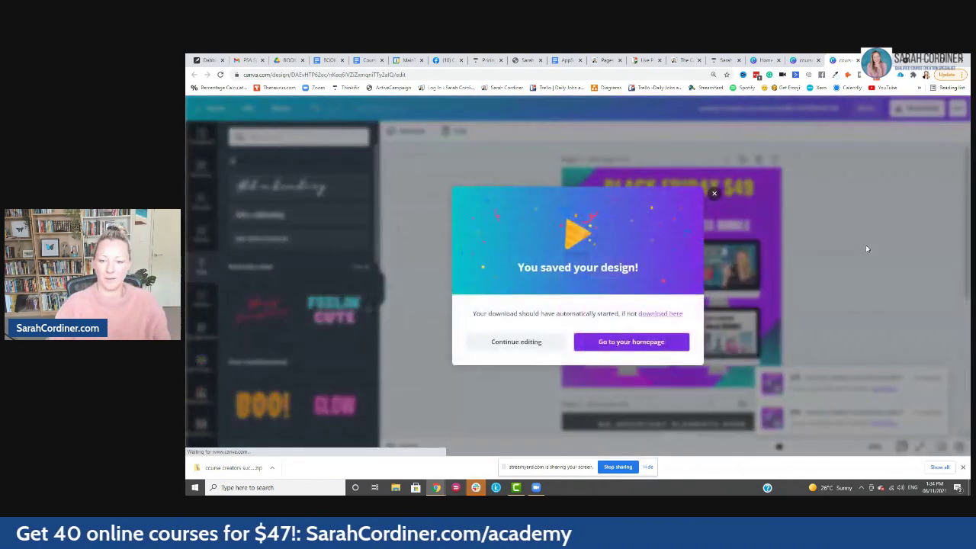
pyautogui.click(742, 190)
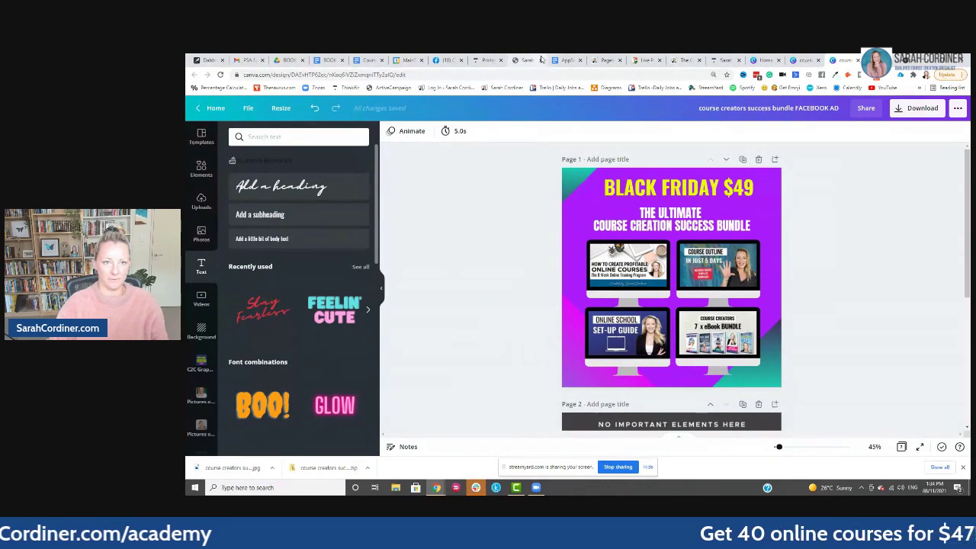
# Switch to the open Facebook Create Ad page
pyautogui.click(596, 60)
pyautogui.click(684, 61)
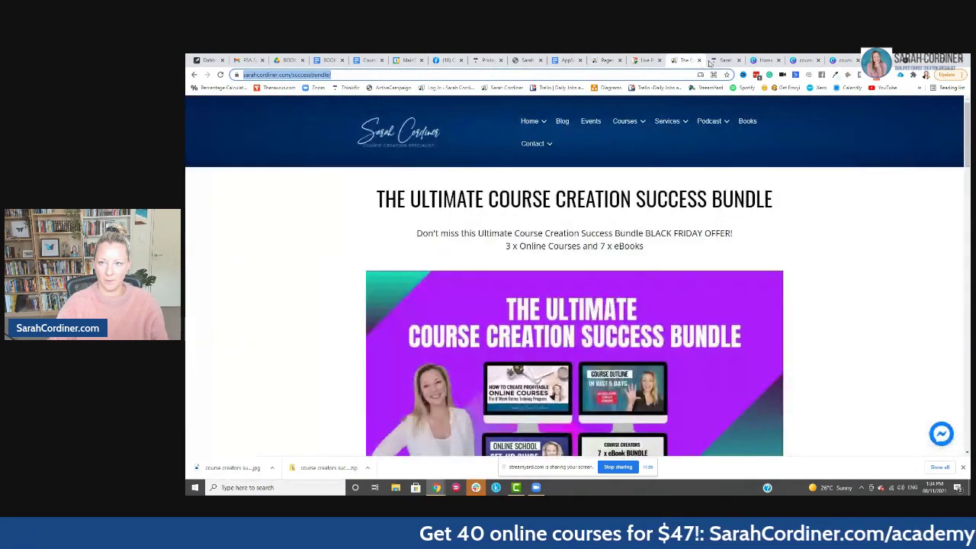
pyautogui.click(724, 61)
pyautogui.click(762, 61)
pyautogui.click(801, 61)
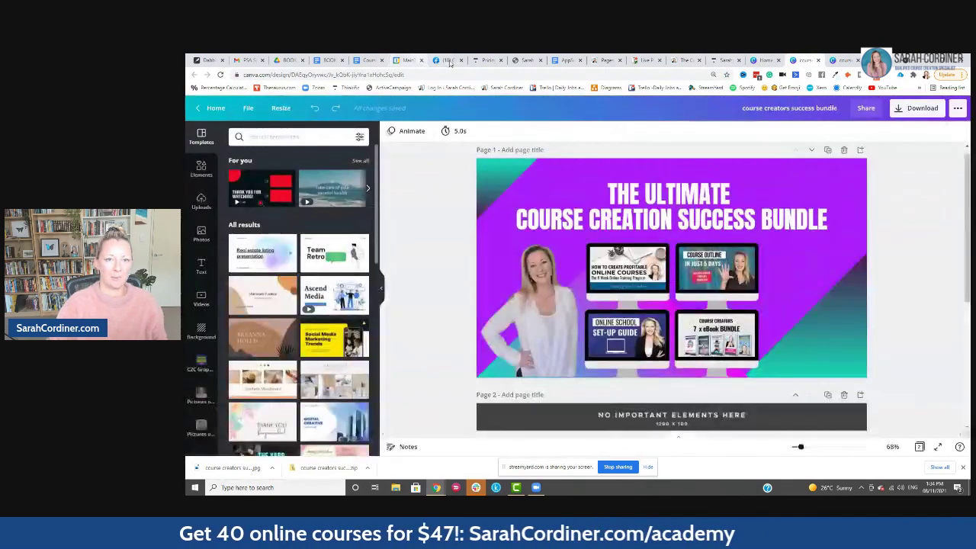
pyautogui.click(450, 61)
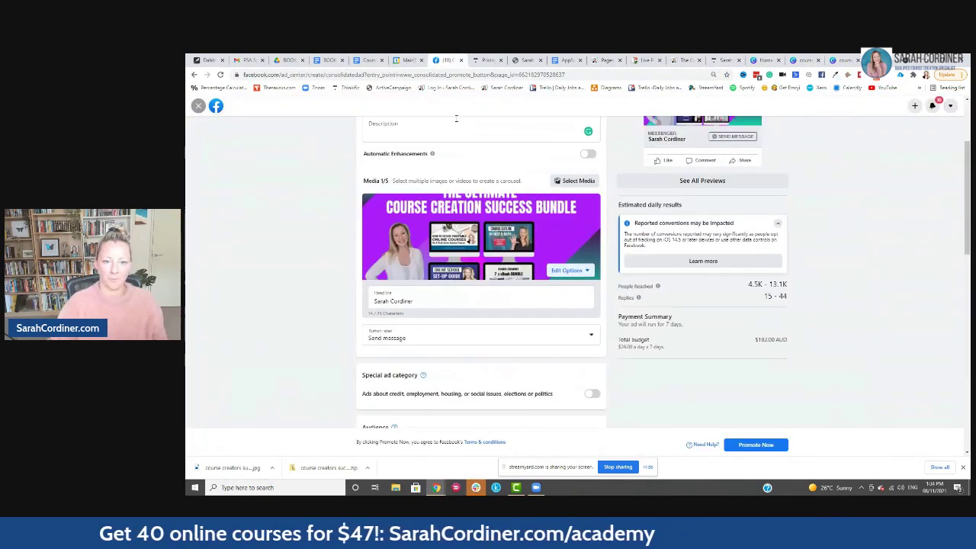
# Try uploading "course creators success bundle FACEBOOK AD" from Downloads to the ad's media, and remove it from the selection
pyautogui.click(568, 186)
pyautogui.click(501, 196)
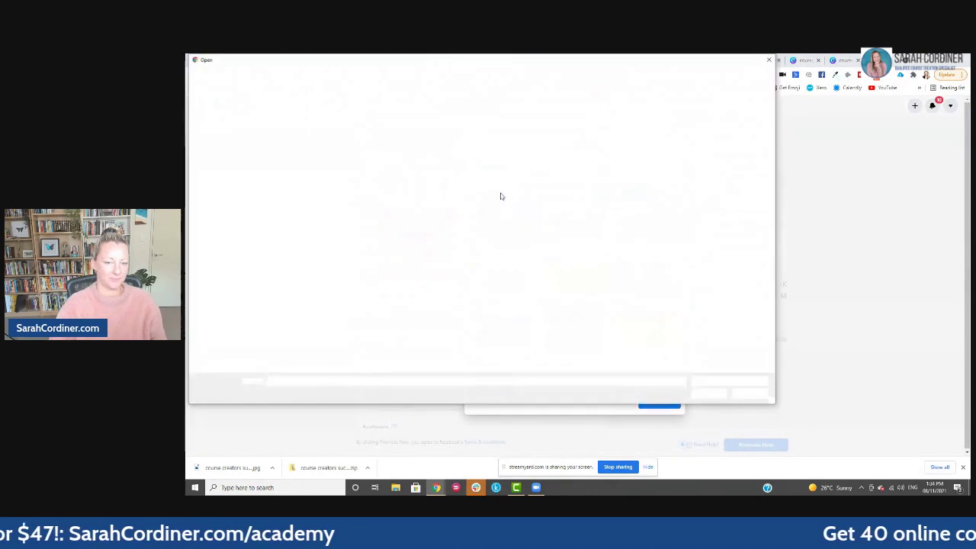
pyautogui.click(223, 128)
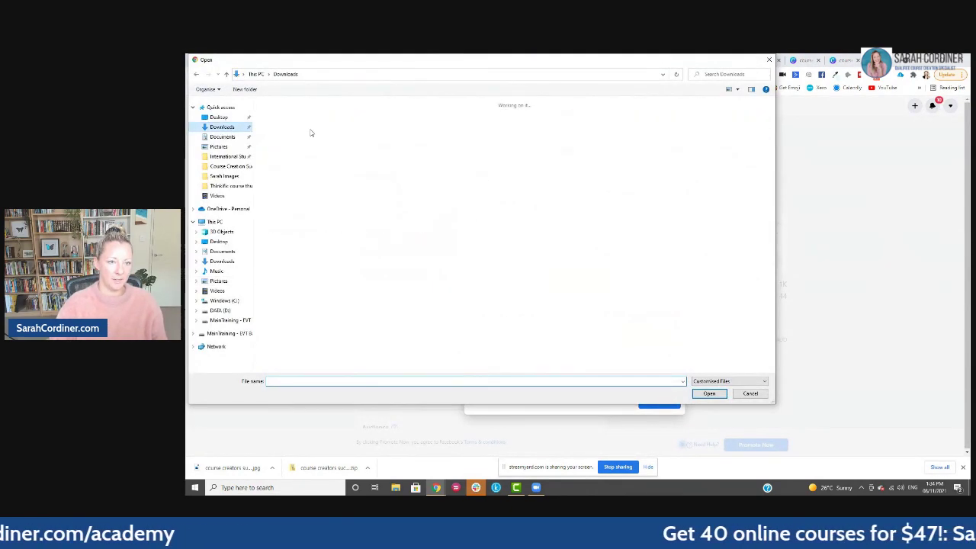
pyautogui.click(280, 133)
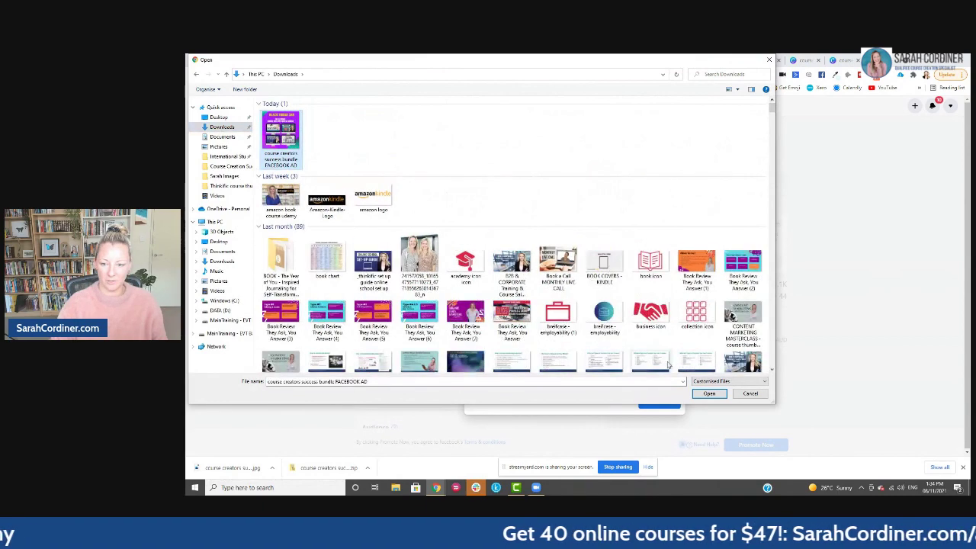
pyautogui.click(708, 394)
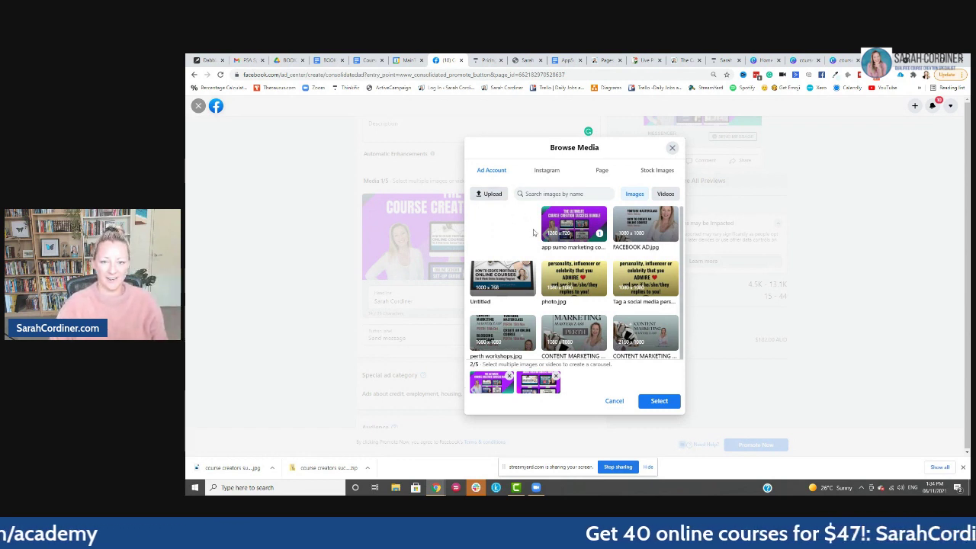
pyautogui.click(557, 377)
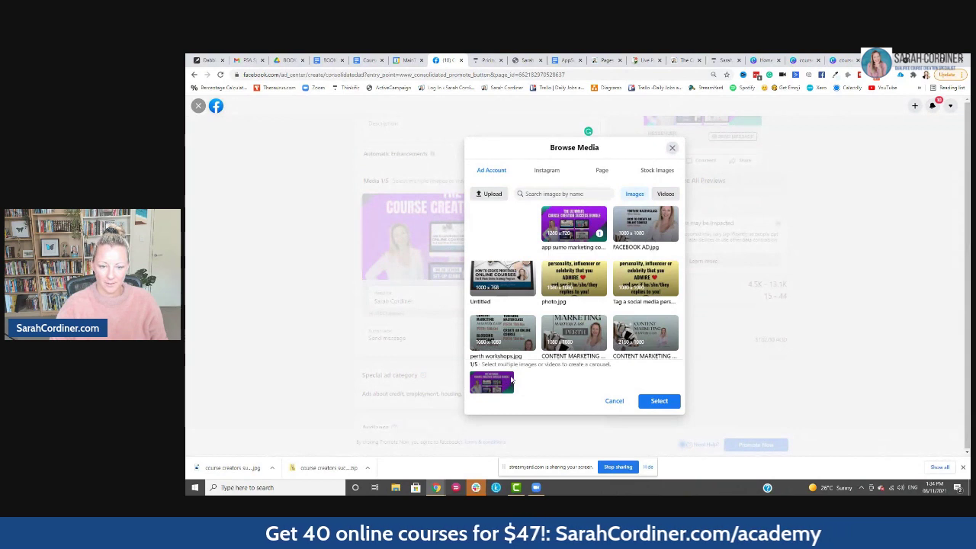
# Upload the square Black Friday bundle image and use it as the ad's only media, removing the 1280 x 720 bundle image
pyautogui.click(489, 195)
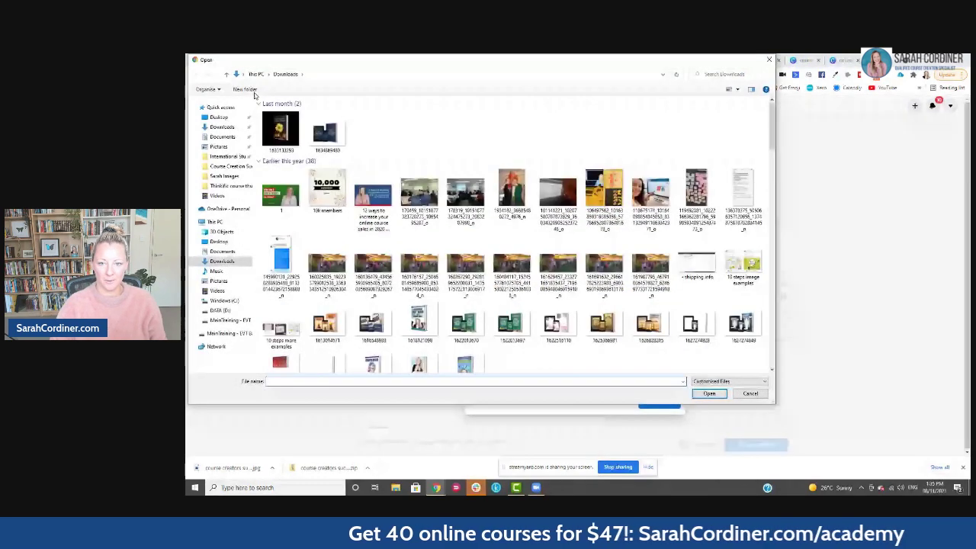
pyautogui.doubleClick(556, 236)
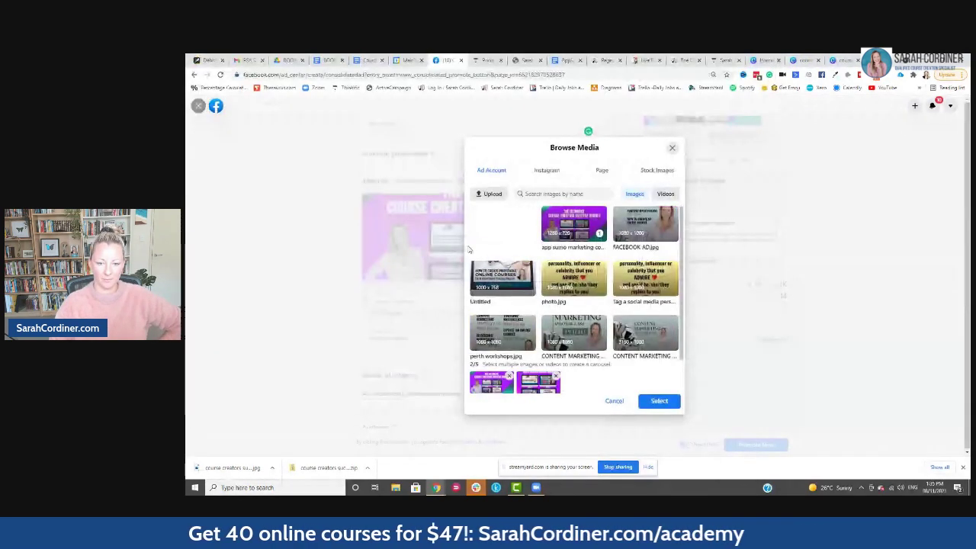
pyautogui.click(509, 377)
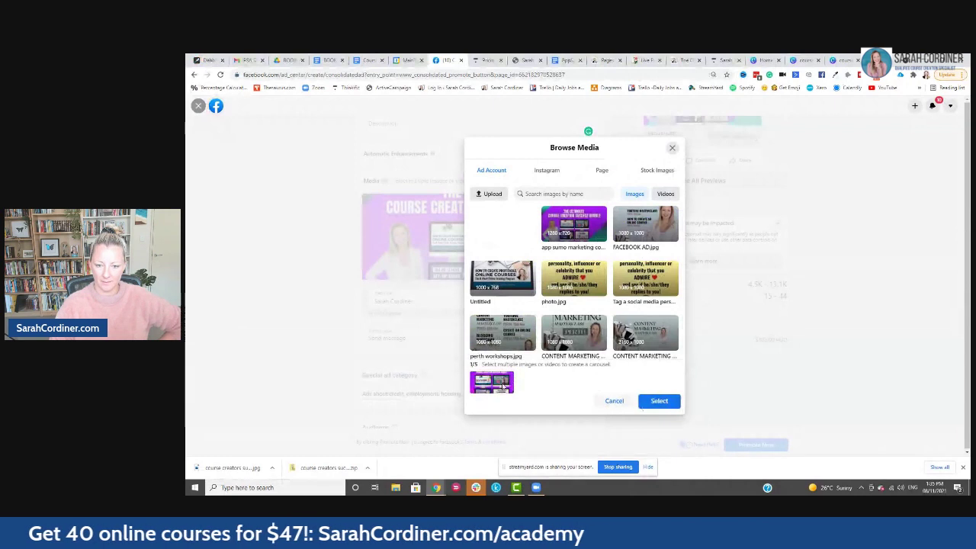
pyautogui.click(659, 400)
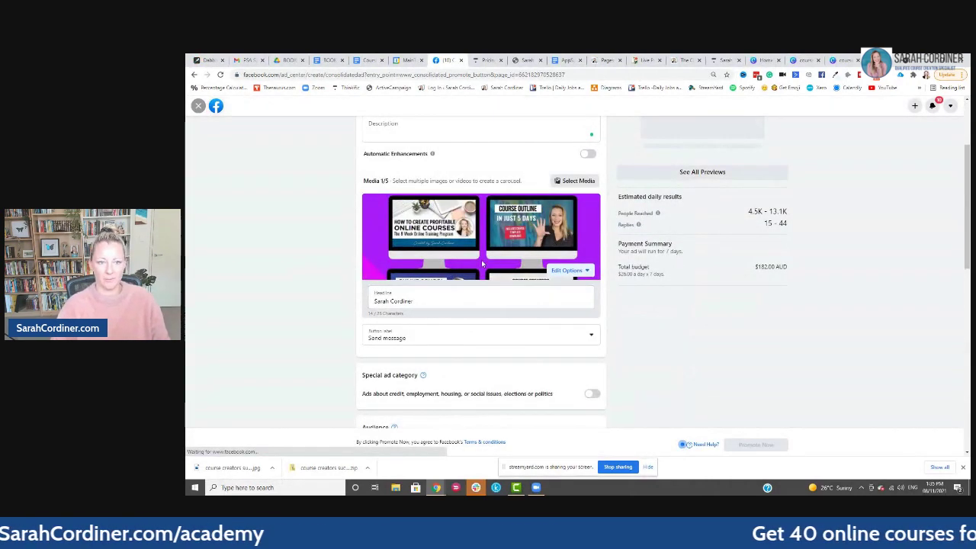
# Review the ad preview, the estimated daily results and the remaining settings of the new ad
pyautogui.scroll(3, 728, 219)
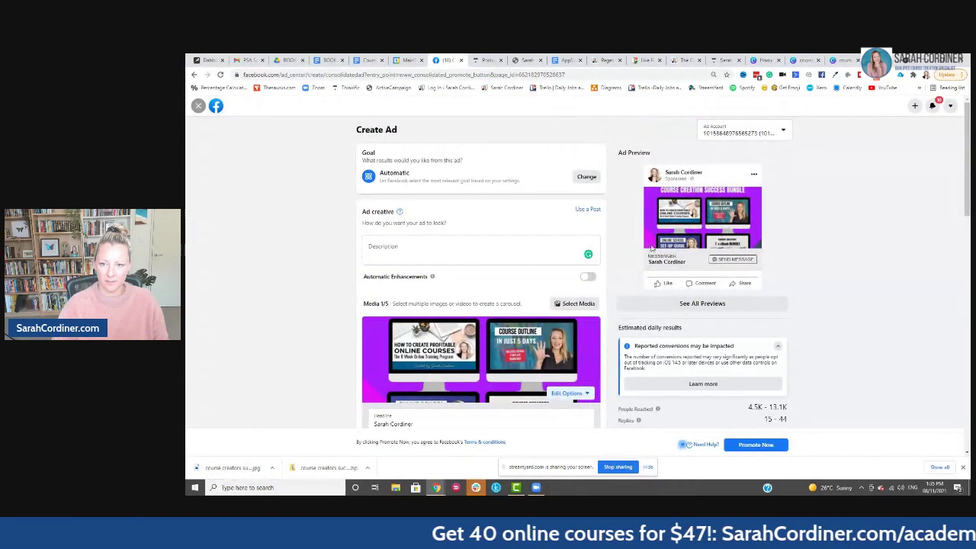
pyautogui.scroll(-3, 611, 293)
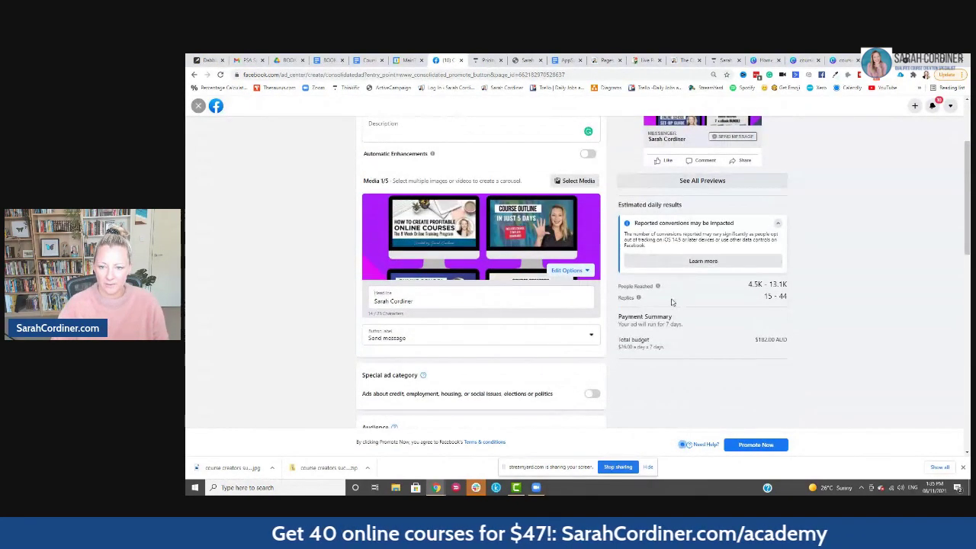
pyautogui.scroll(-5, 674, 302)
pyautogui.scroll(10, 511, 311)
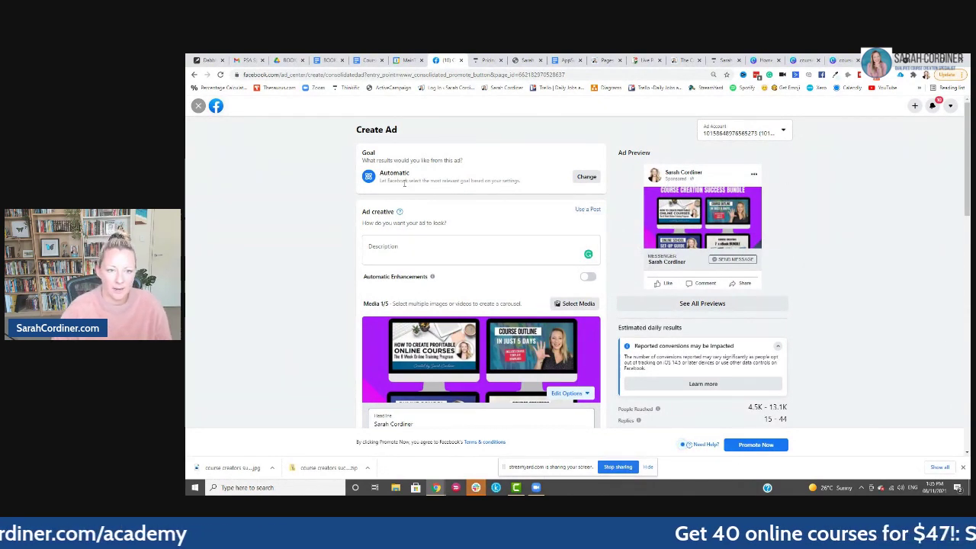
# Upload "course creators success bundle FACEBOOK AD" from Downloads again and confirm the square bundle image as the ad's media
pyautogui.click(573, 304)
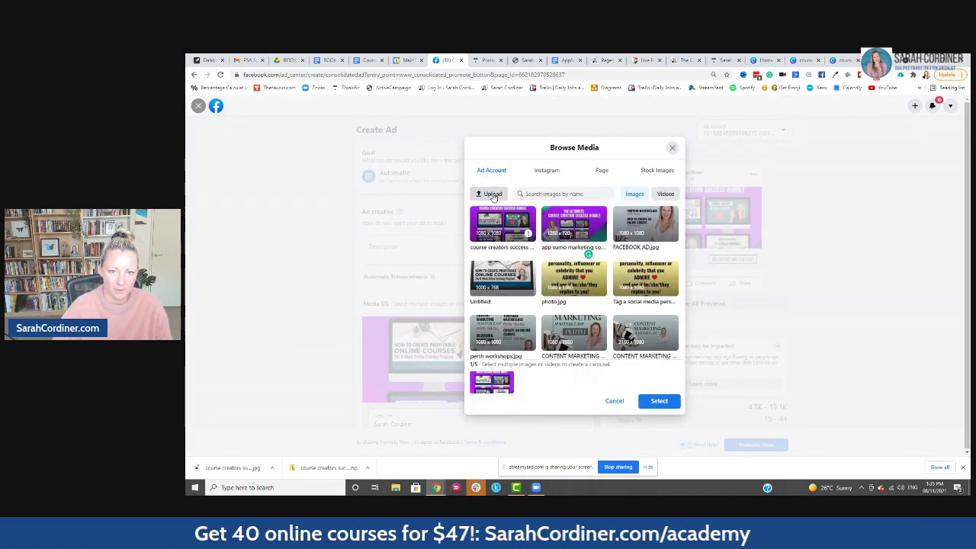
pyautogui.click(493, 195)
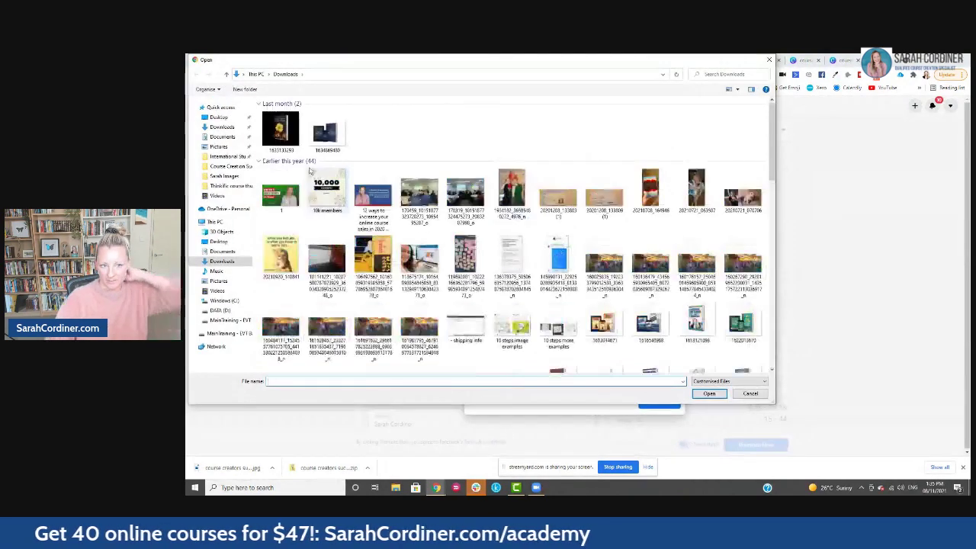
pyautogui.click(286, 131)
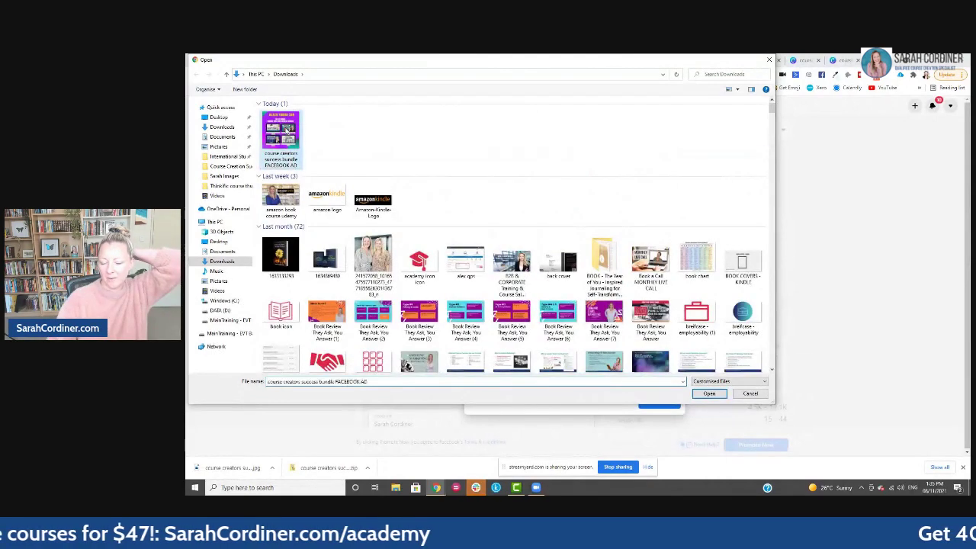
pyautogui.press('Return')
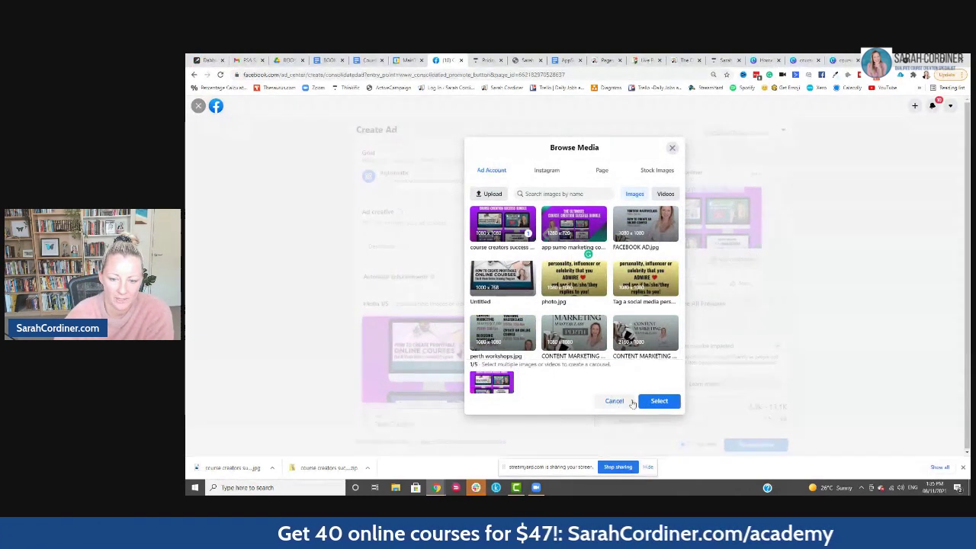
pyautogui.click(657, 404)
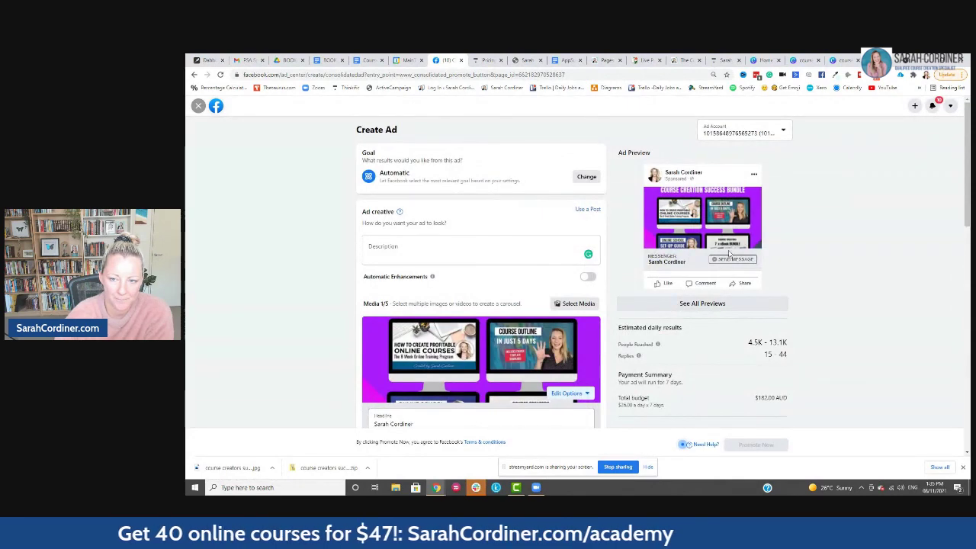
# Review the ad's creative, audience, duration and daily budget settings, and examine how the image is cropped in the preview
pyautogui.scroll(-3, 541, 316)
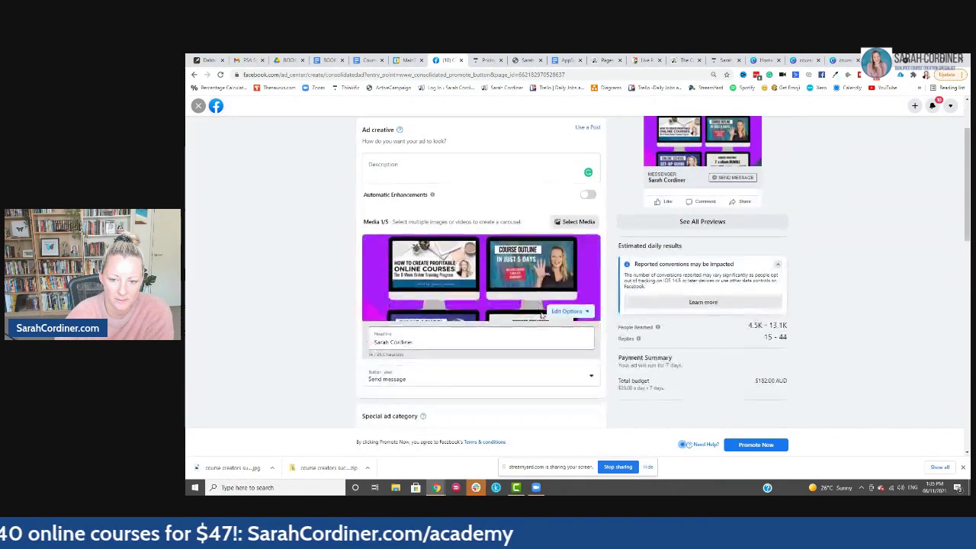
pyautogui.scroll(-5, 541, 308)
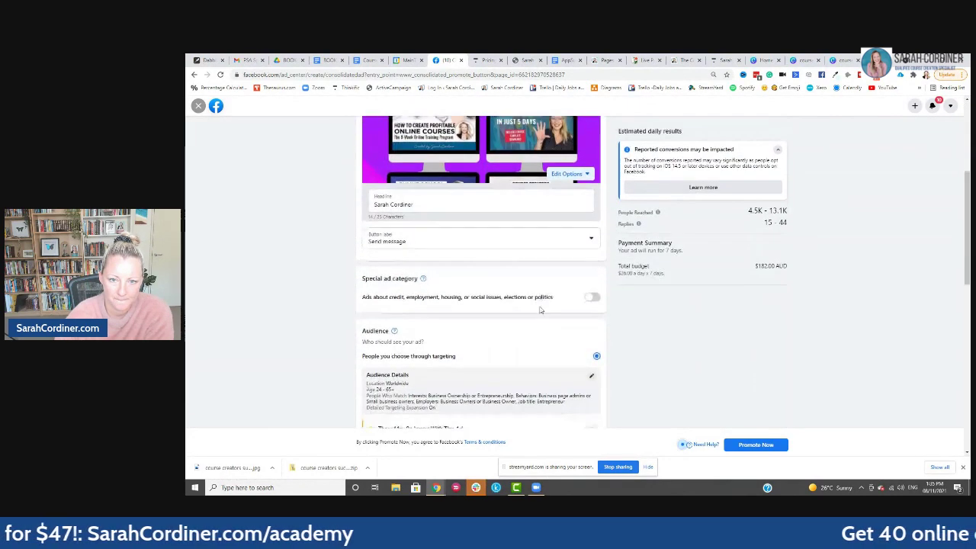
pyautogui.scroll(-6, 445, 275)
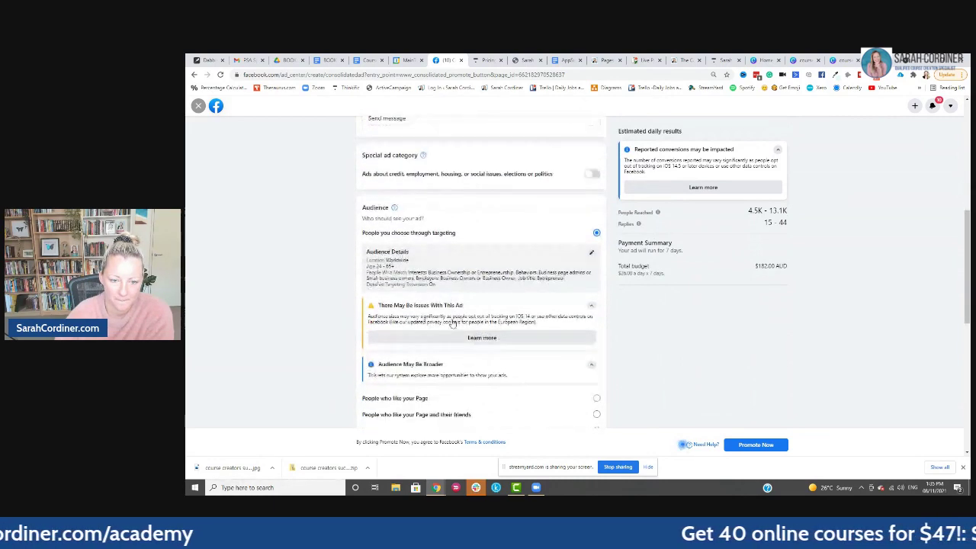
pyautogui.scroll(-4, 446, 266)
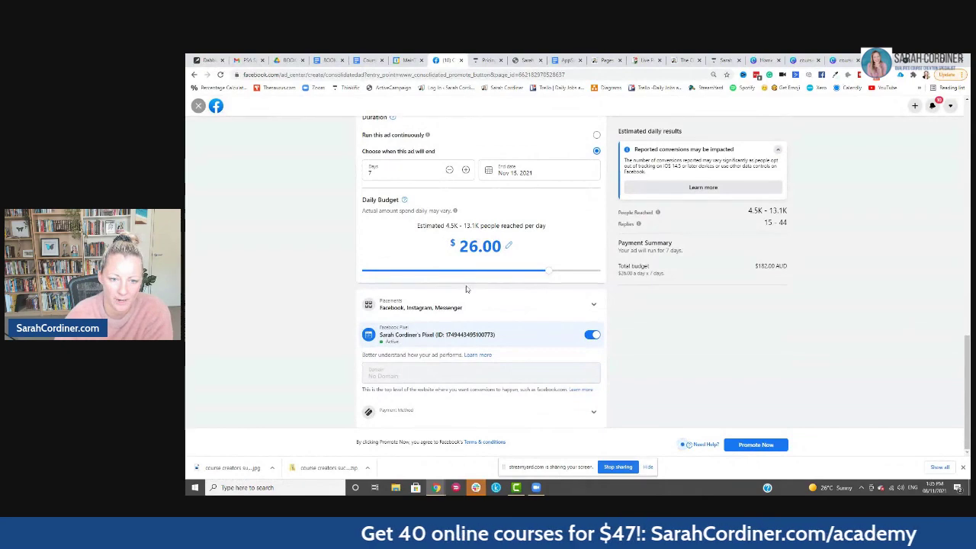
pyautogui.scroll(15, 465, 289)
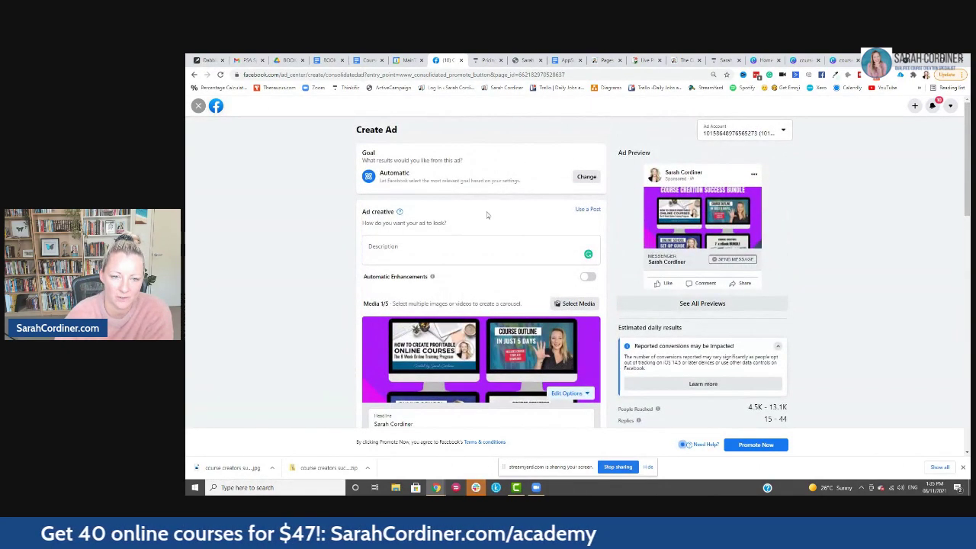
pyautogui.scroll(-3, 537, 339)
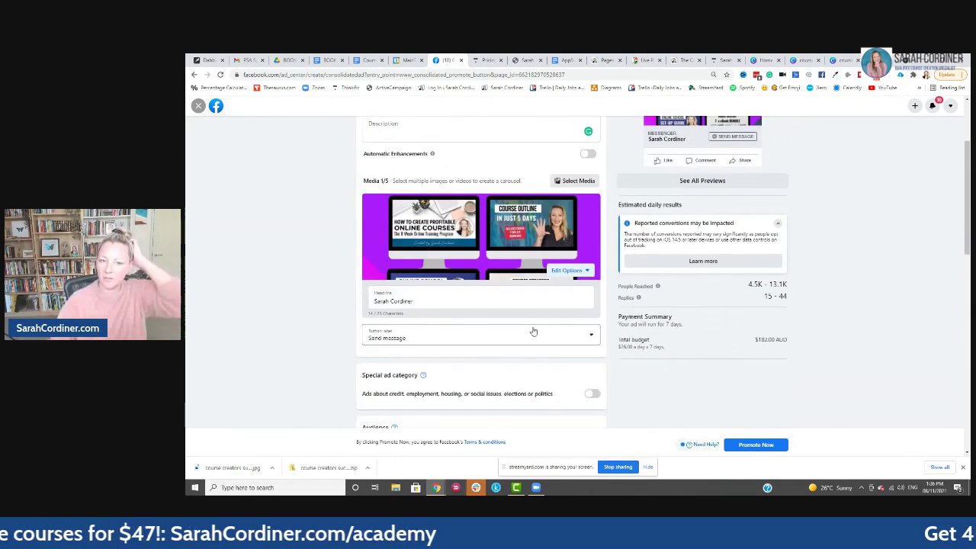
pyautogui.scroll(3, 536, 313)
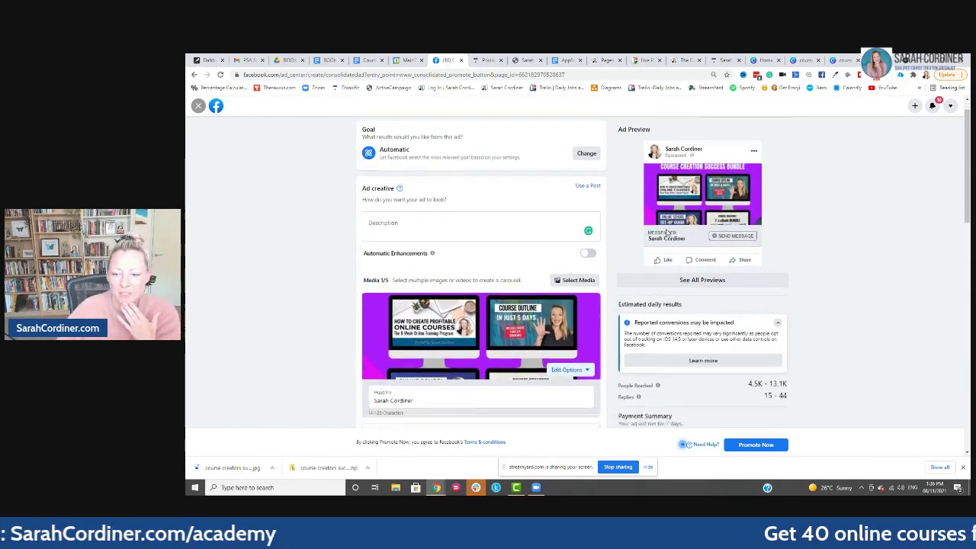
pyautogui.scroll(-1, 670, 280)
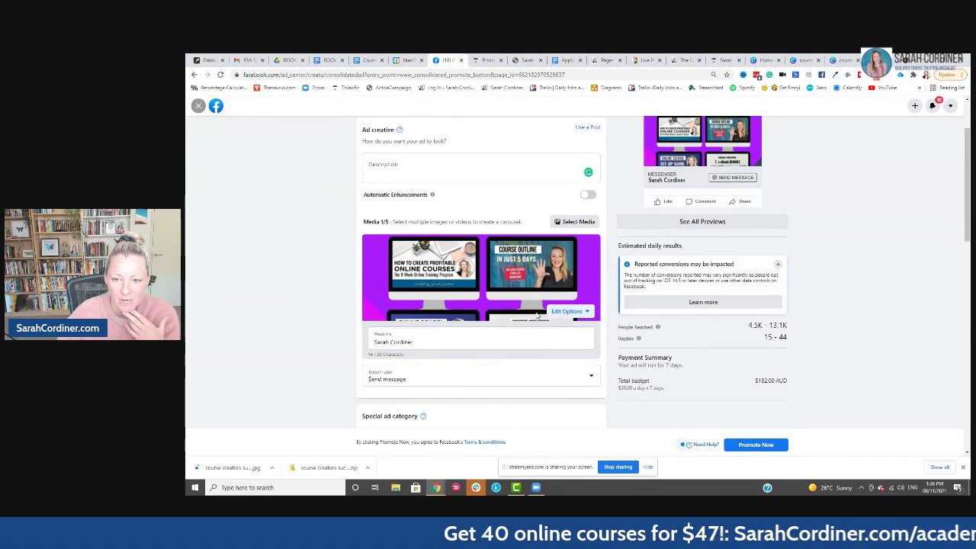
pyautogui.scroll(1, 537, 315)
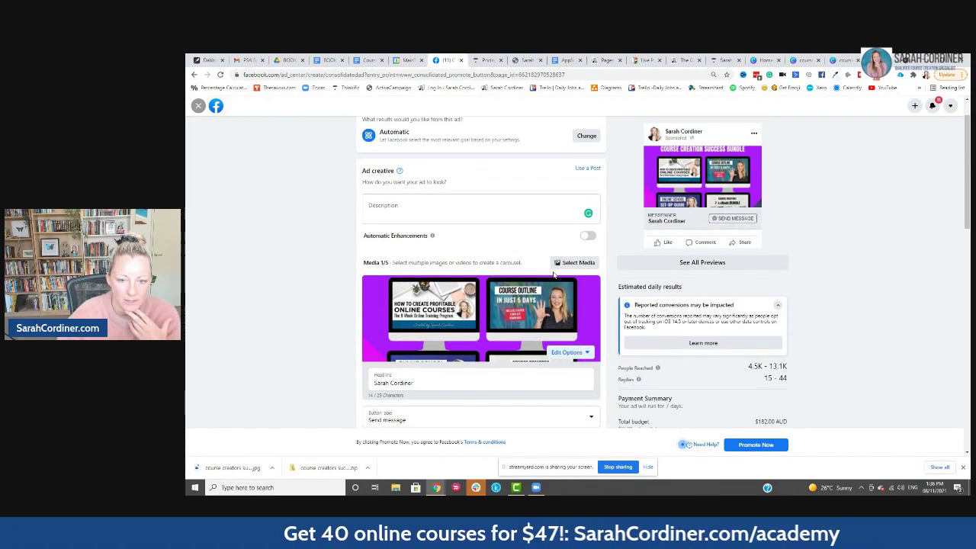
# Replace the ad's image with the 1280 x 720 Ultimate Course Creation Success Bundle image and check the ad preview
pyautogui.click(570, 352)
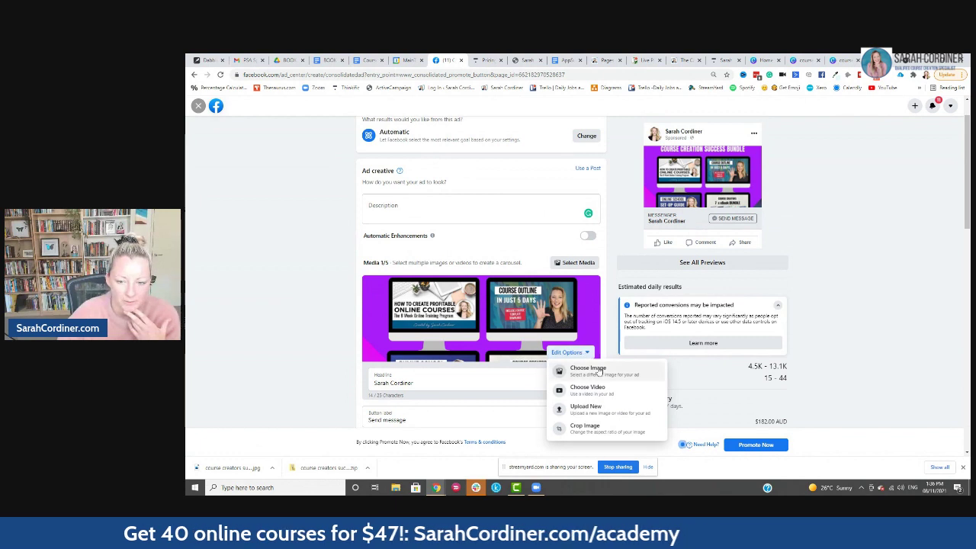
pyautogui.click(603, 369)
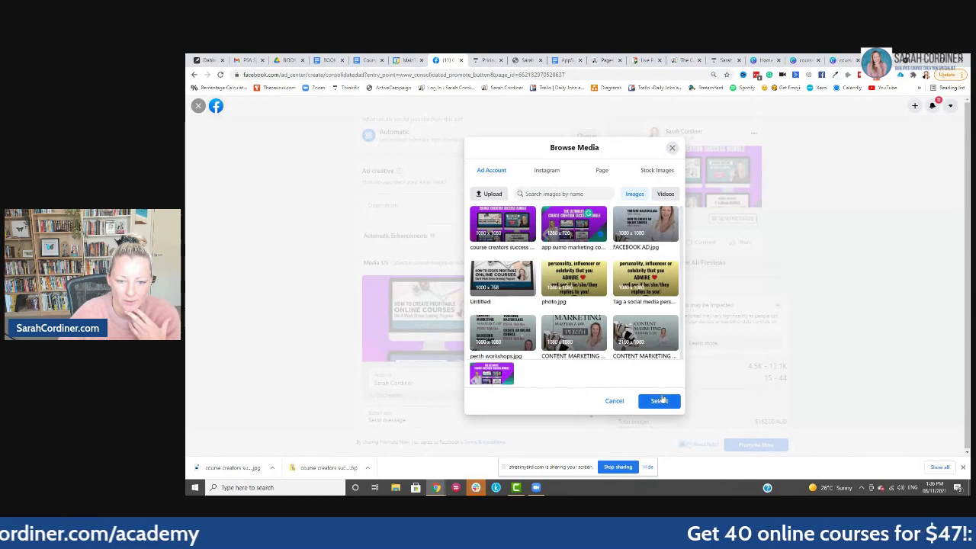
pyautogui.click(660, 400)
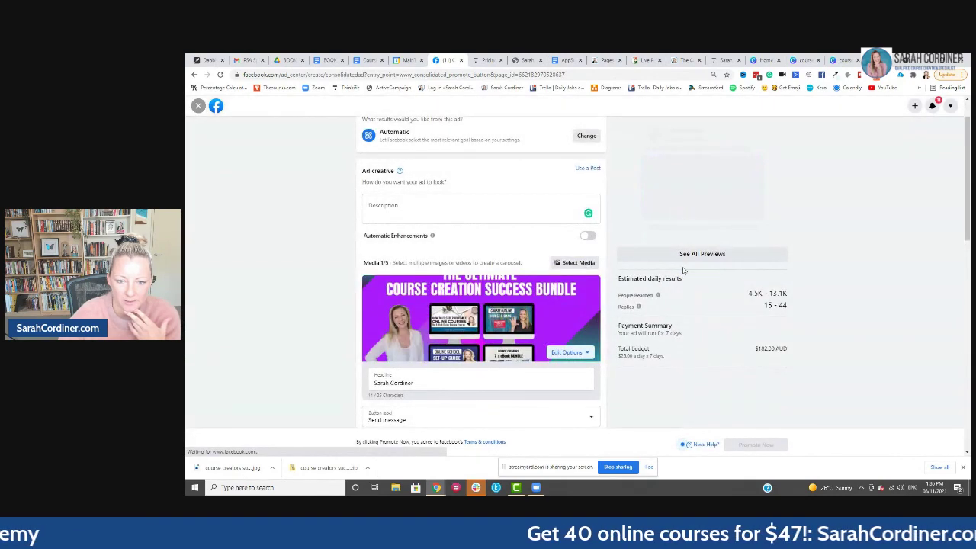
pyautogui.scroll(1, 718, 218)
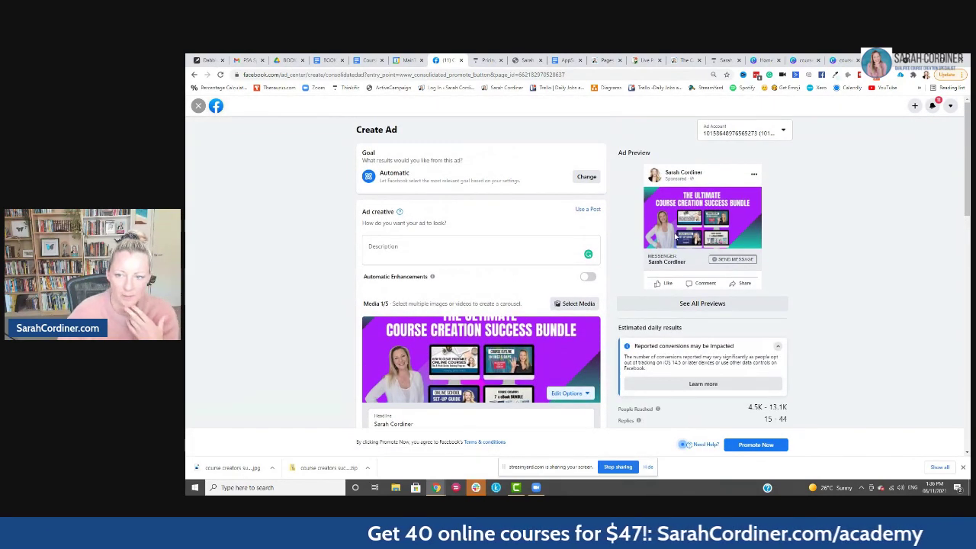
pyautogui.scroll(-5, 480, 314)
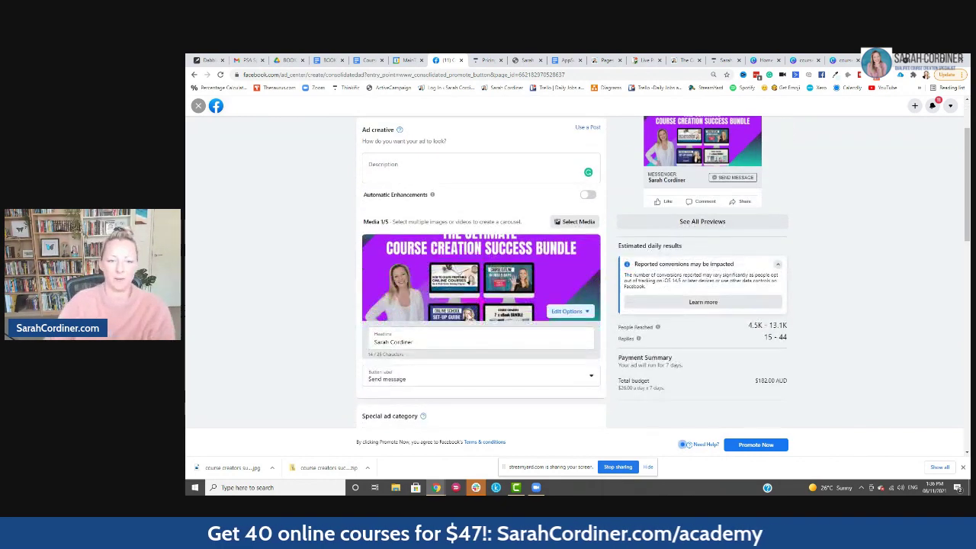
pyautogui.scroll(-1, 458, 316)
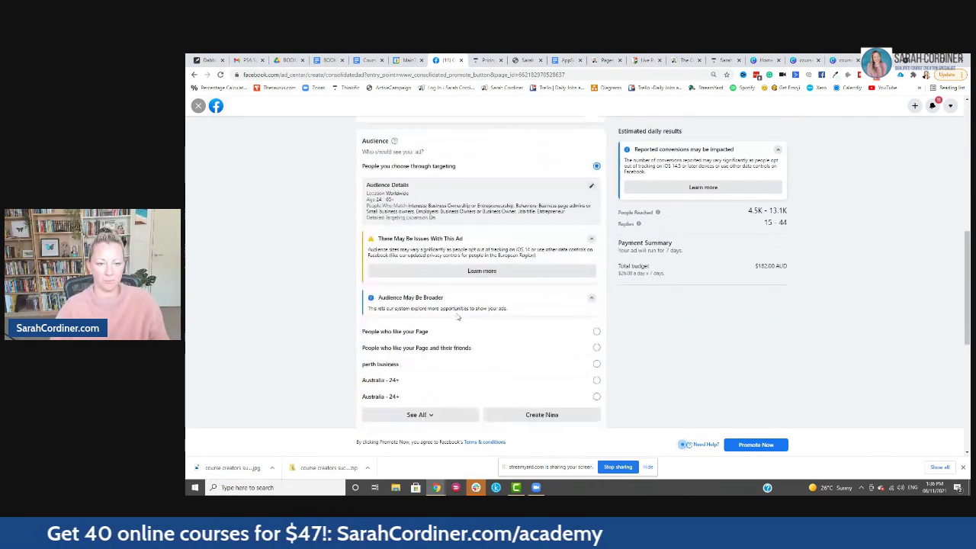
pyautogui.scroll(6, 458, 317)
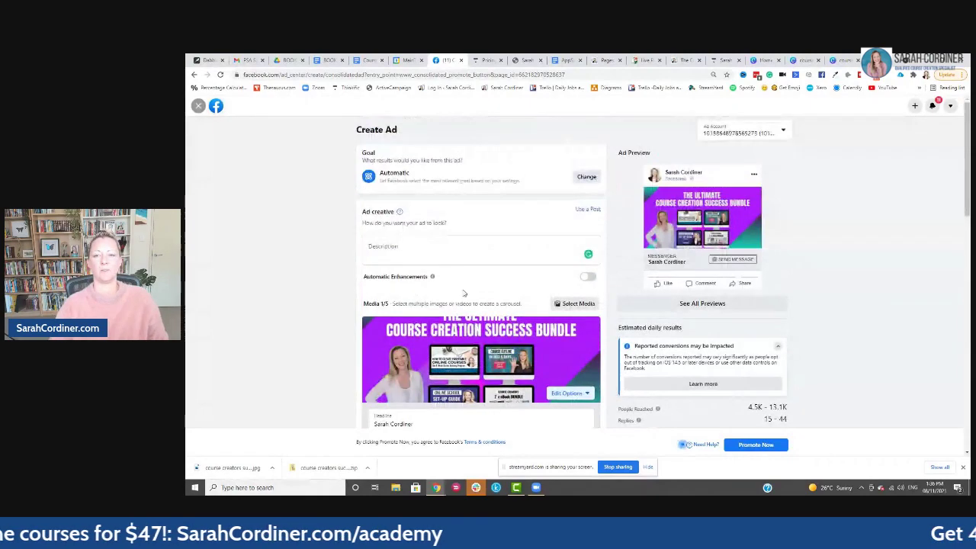
pyautogui.scroll(-1, 543, 257)
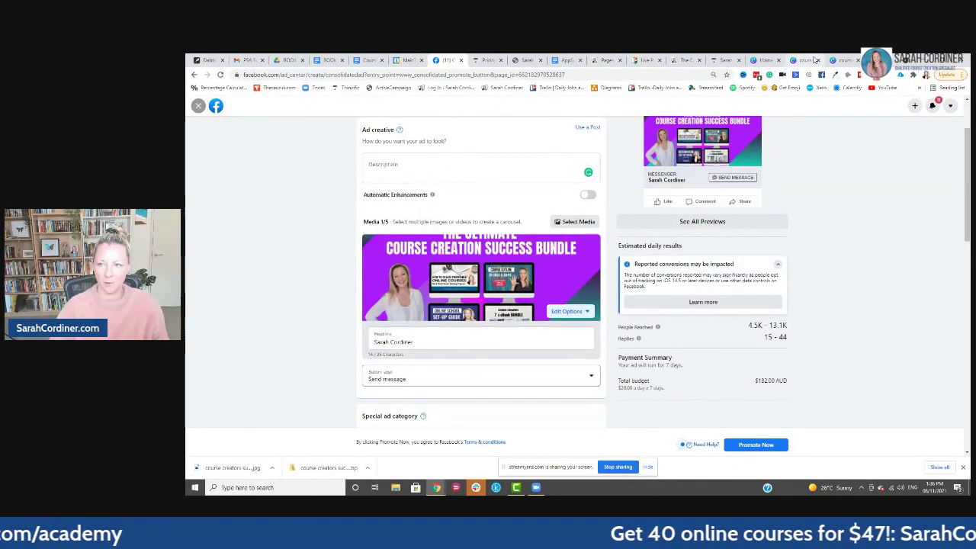
# Switch to the square Black Friday design in Canva and create a copy resized to the Facebook Ad format
pyautogui.click(841, 59)
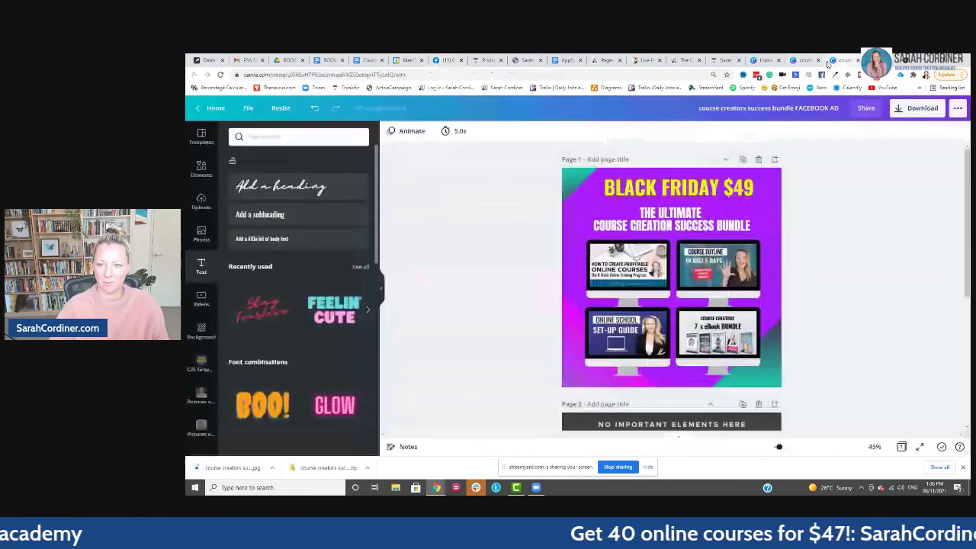
pyautogui.click(279, 110)
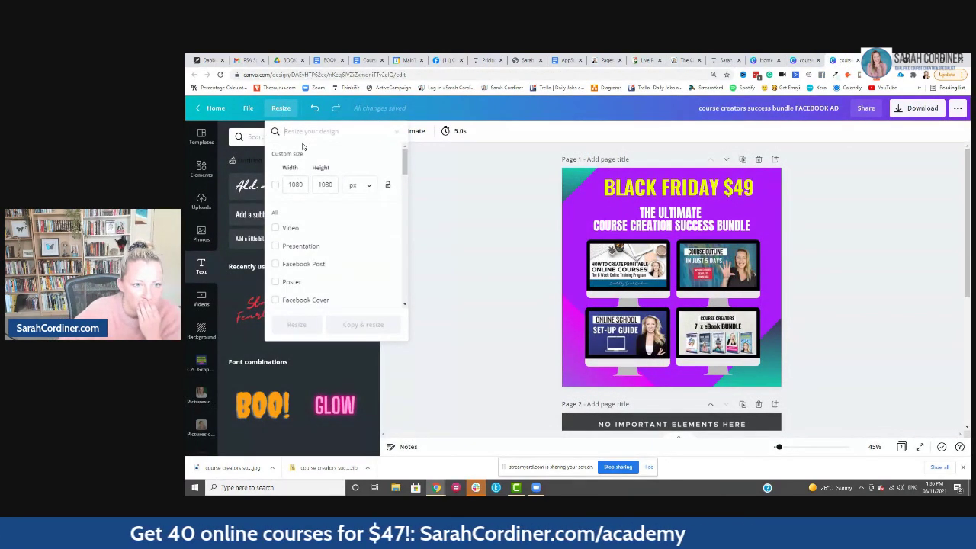
pyautogui.click(303, 131)
pyautogui.write('FACEB')
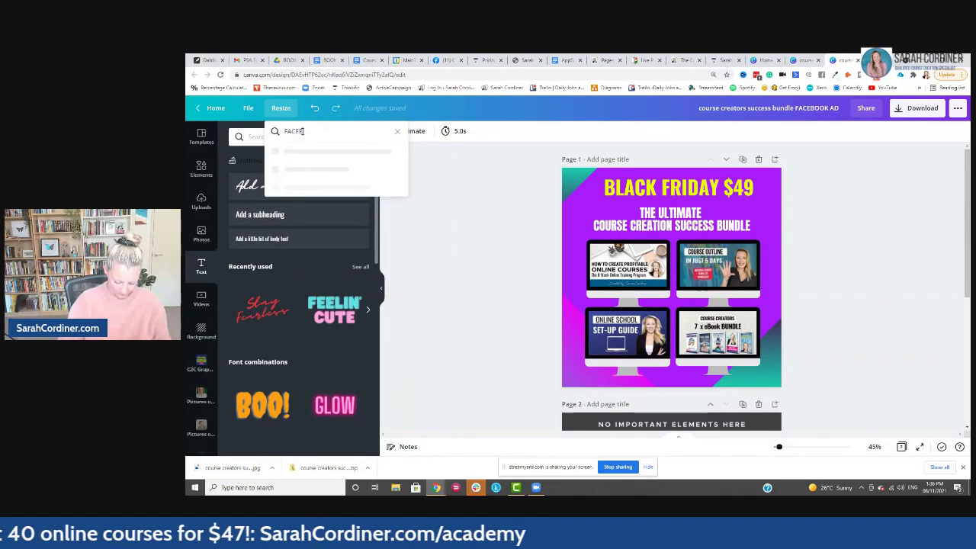
pyautogui.write('OOK')
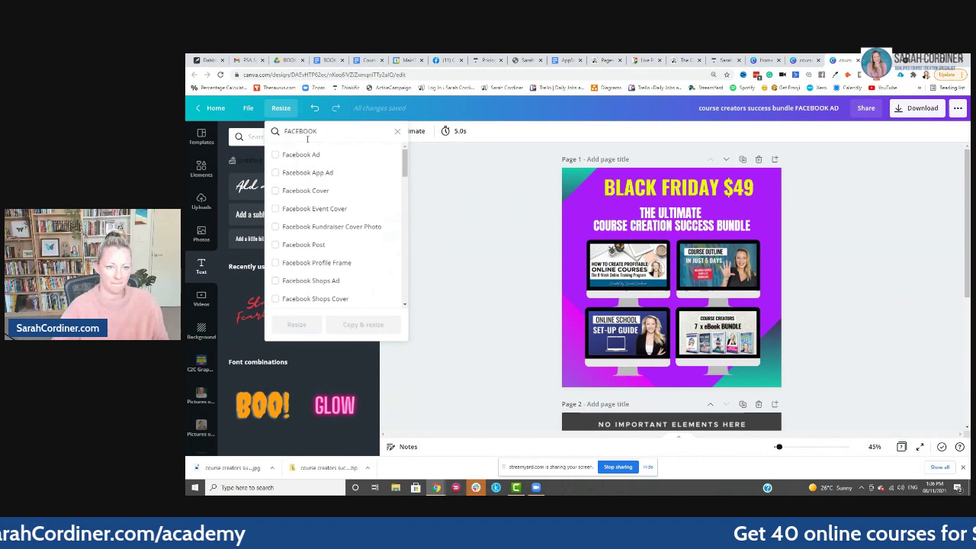
pyautogui.click(312, 155)
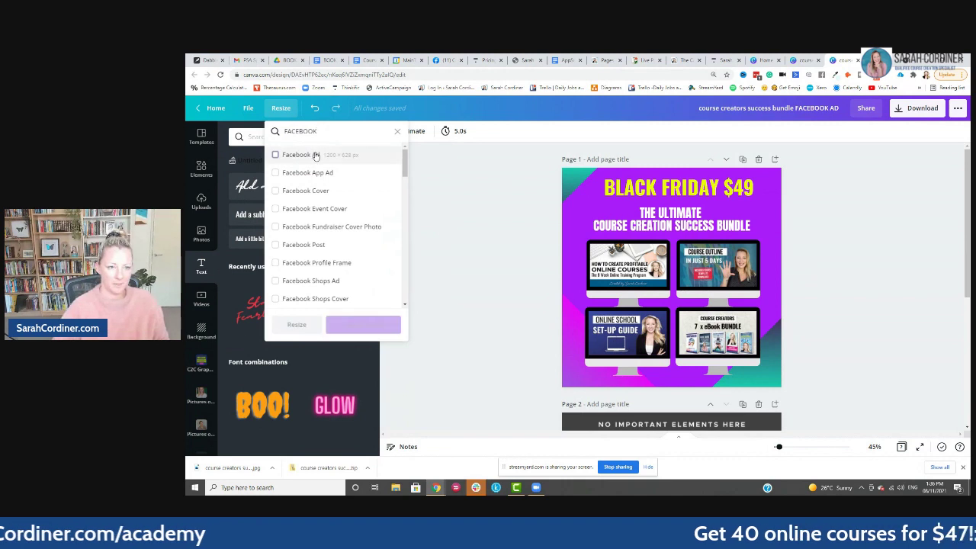
pyautogui.click(357, 326)
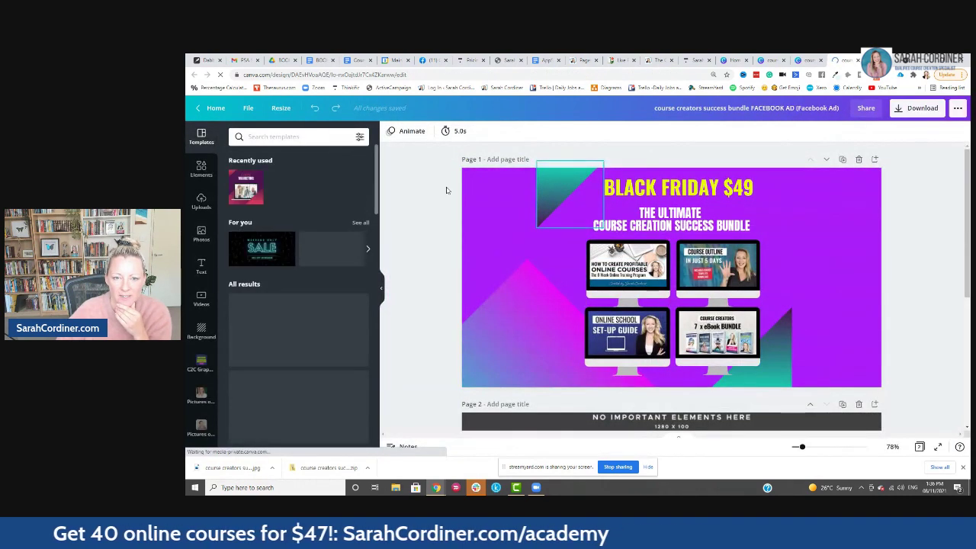
# Move the green triangles to the resized page's upper-left and lower-right corners, and enlarge the white bundle title to about size 31.3, centred
pyautogui.moveTo(555, 185); pyautogui.dragTo(480, 186)
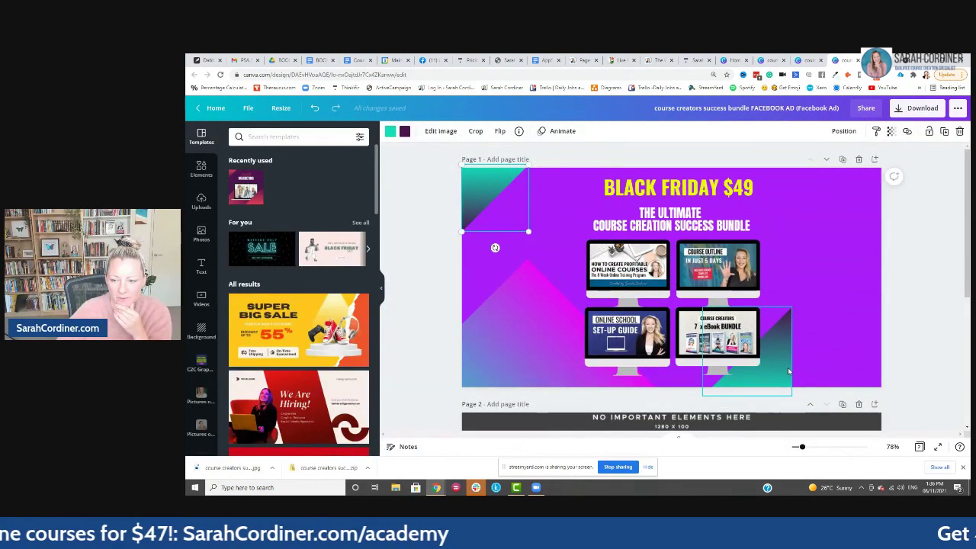
pyautogui.moveTo(782, 362); pyautogui.dragTo(873, 367)
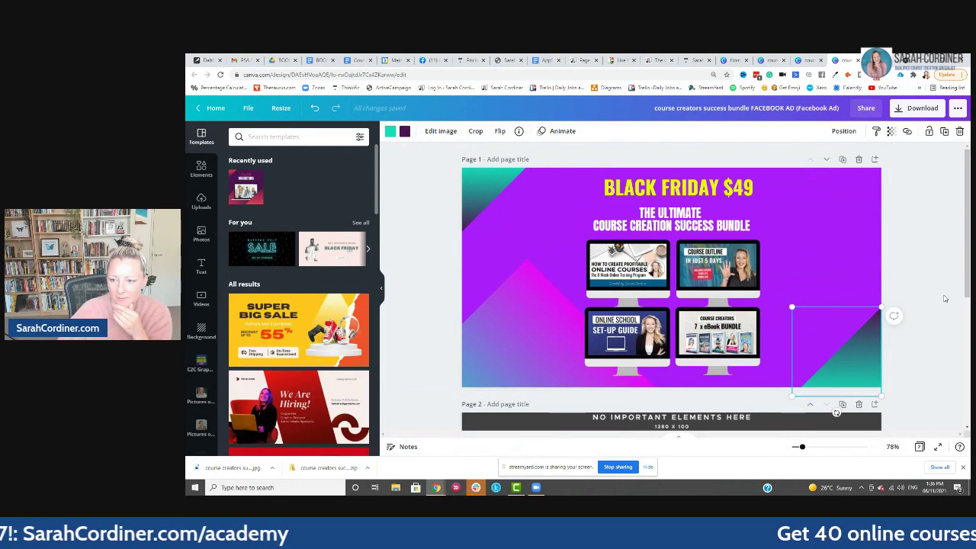
pyautogui.click(671, 223)
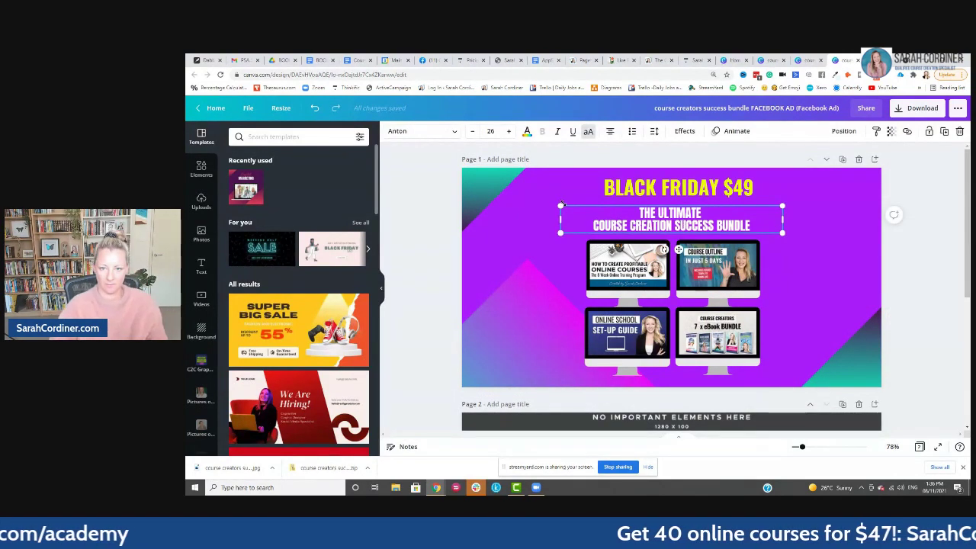
pyautogui.moveTo(561, 204); pyautogui.dragTo(515, 200)
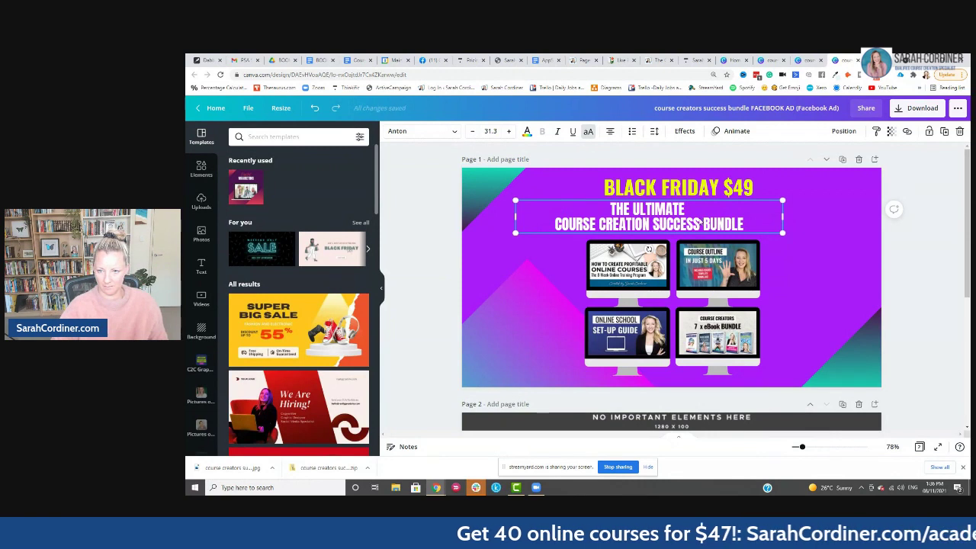
pyautogui.moveTo(699, 222); pyautogui.dragTo(729, 220)
pyautogui.click(930, 201)
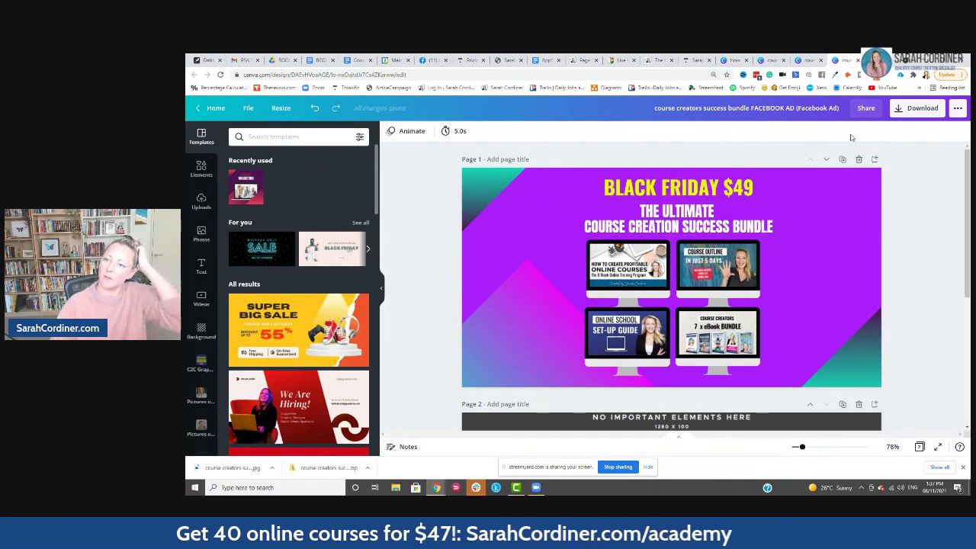
# Download only page 1 of the resized Facebook Ad design as a JPG and dismiss the saved-design message
pyautogui.click(911, 111)
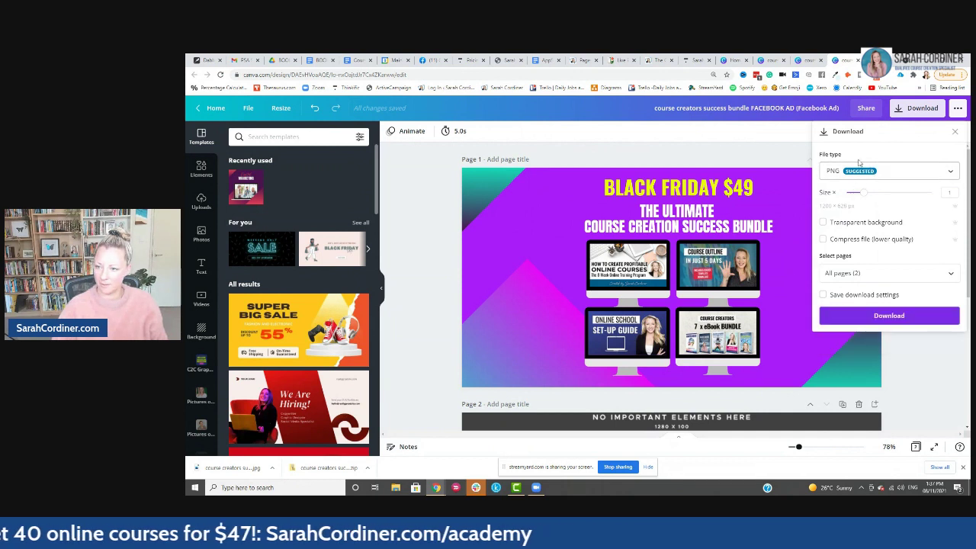
pyautogui.click(859, 168)
pyautogui.click(852, 197)
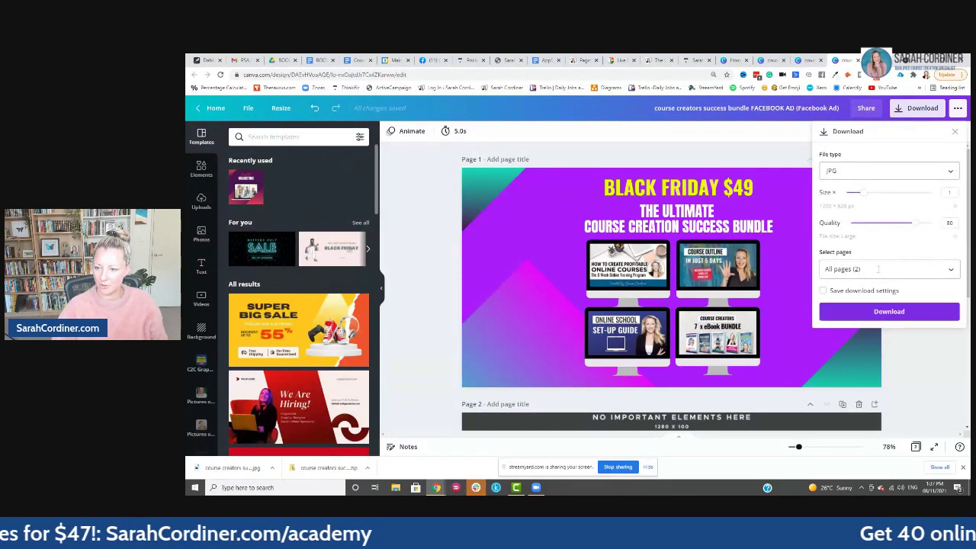
pyautogui.click(878, 271)
pyautogui.click(949, 295)
pyautogui.click(949, 320)
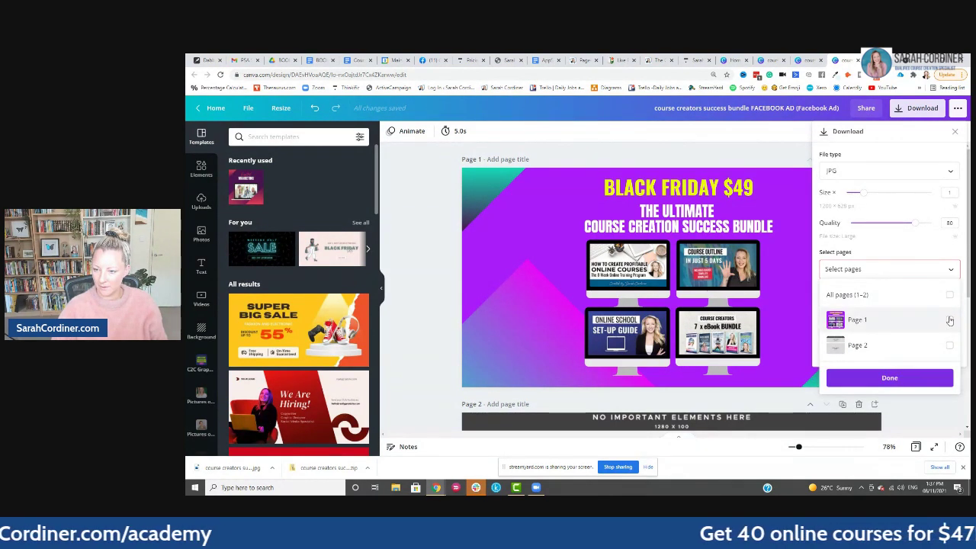
pyautogui.click(908, 379)
pyautogui.click(890, 323)
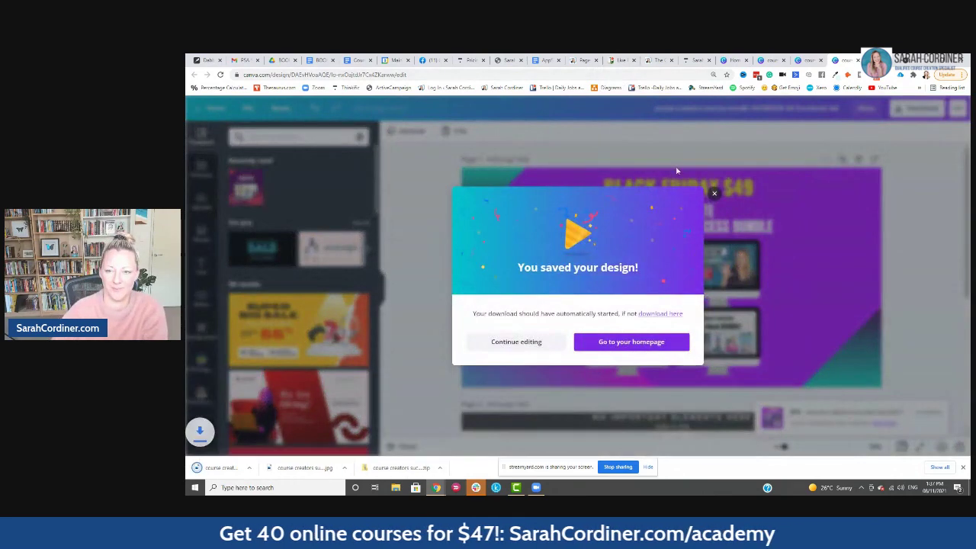
pyautogui.click(713, 196)
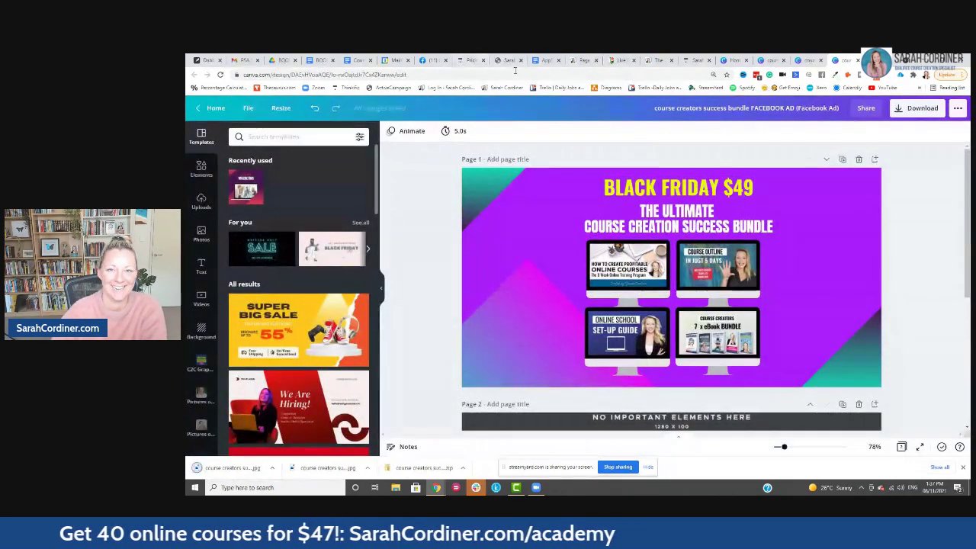
# Switch to the Facebook ad and replace its image with the downloaded "course creators success bundle FACEBOOK AD (Facebook Ad)" file
pyautogui.click(433, 60)
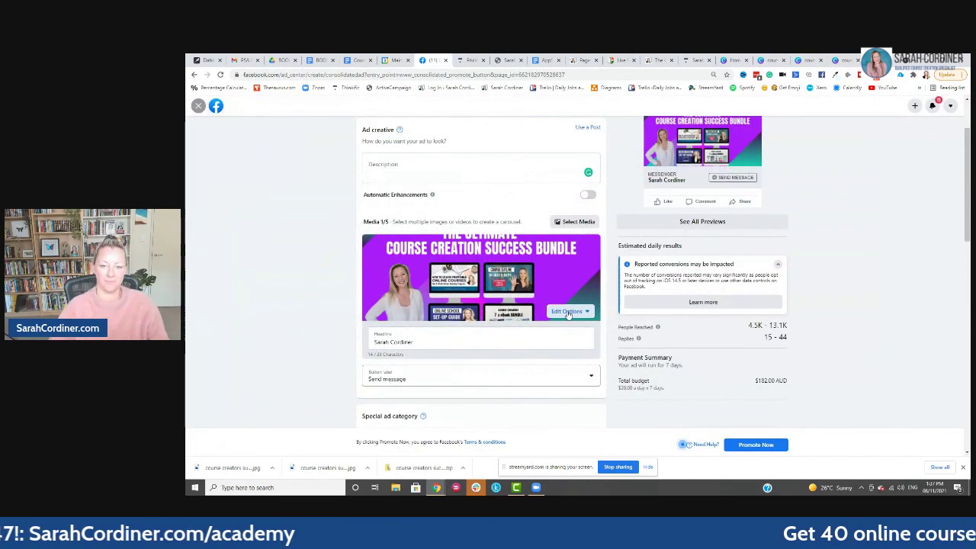
pyautogui.click(564, 224)
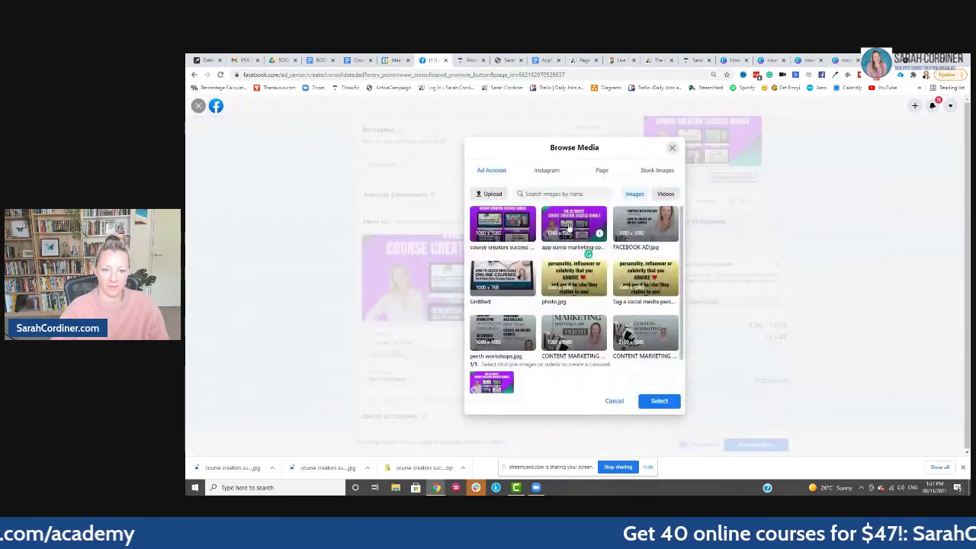
pyautogui.click(488, 195)
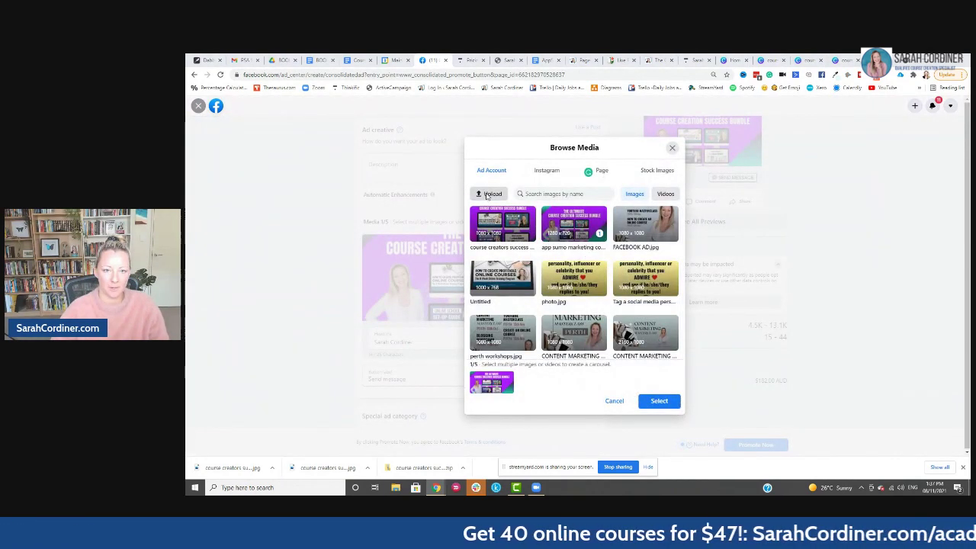
pyautogui.click(282, 137)
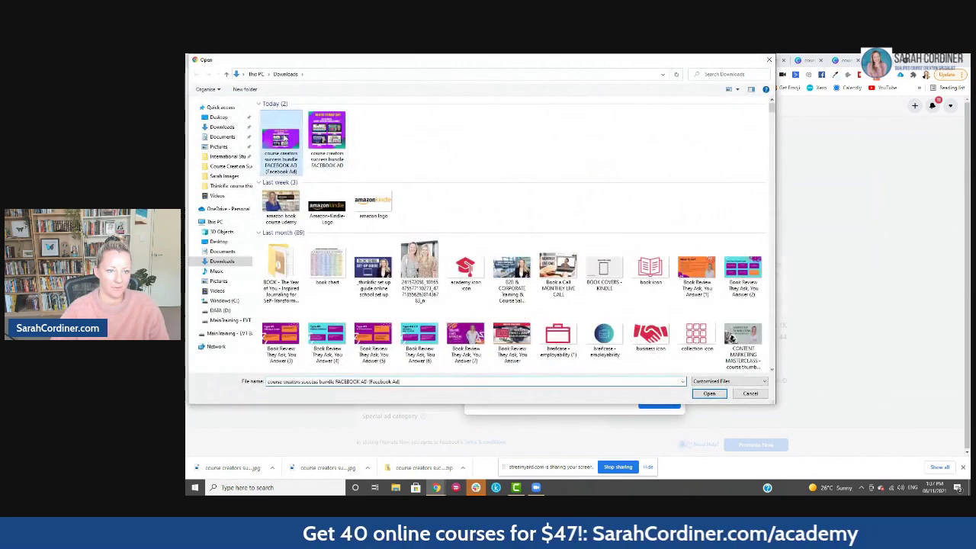
pyautogui.click(708, 393)
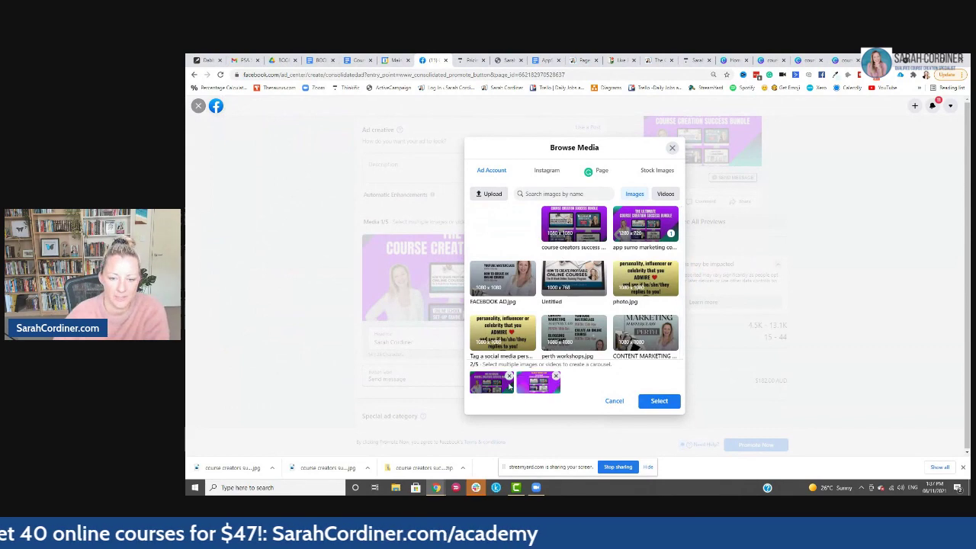
pyautogui.click(509, 377)
pyautogui.click(659, 401)
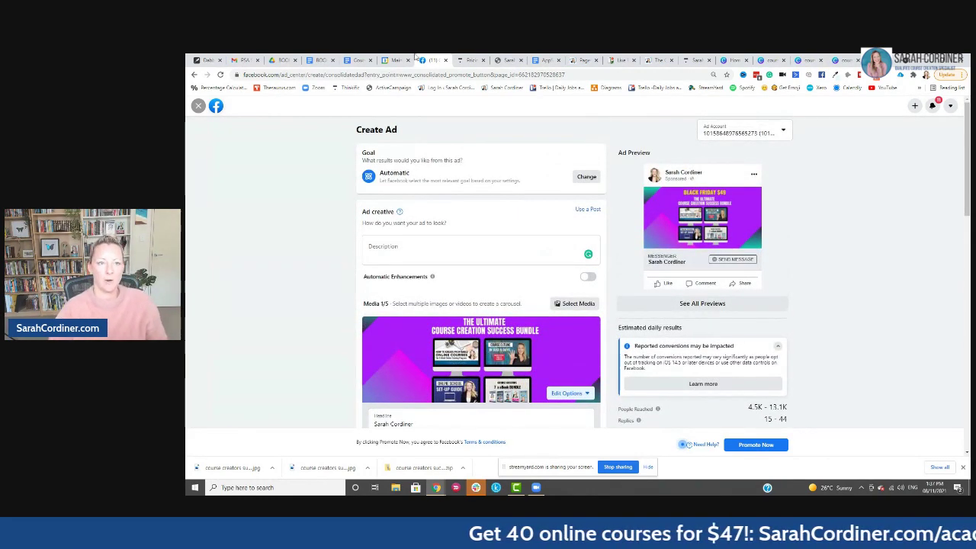
# Open the AppSumo Course Bundle Offer Copy document and add a new line below its title
pyautogui.click(548, 59)
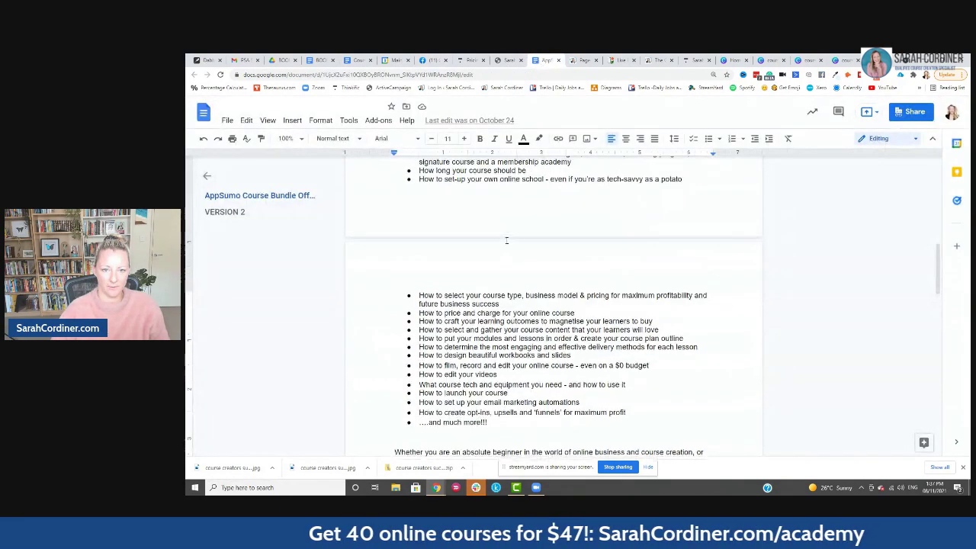
pyautogui.scroll(10, 506, 240)
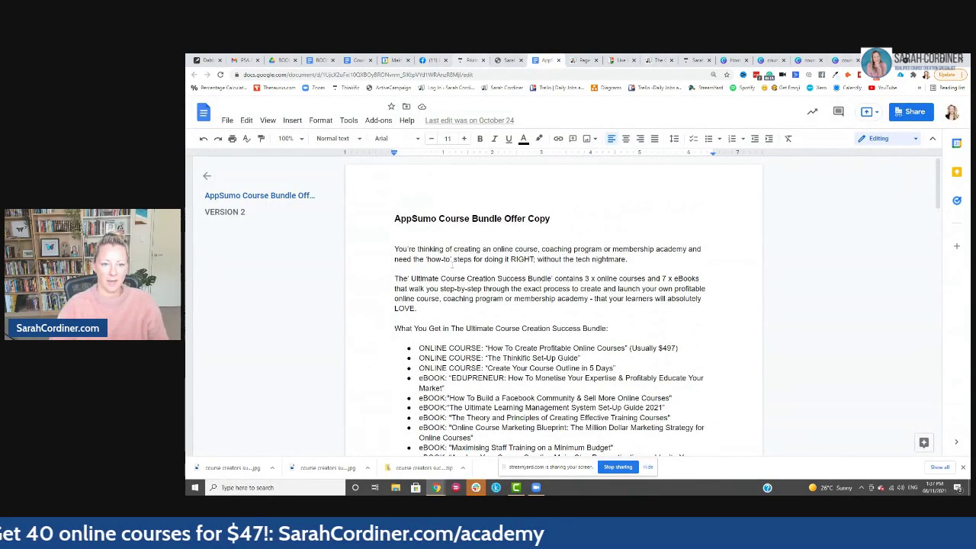
pyautogui.click(424, 228)
pyautogui.press('Return')
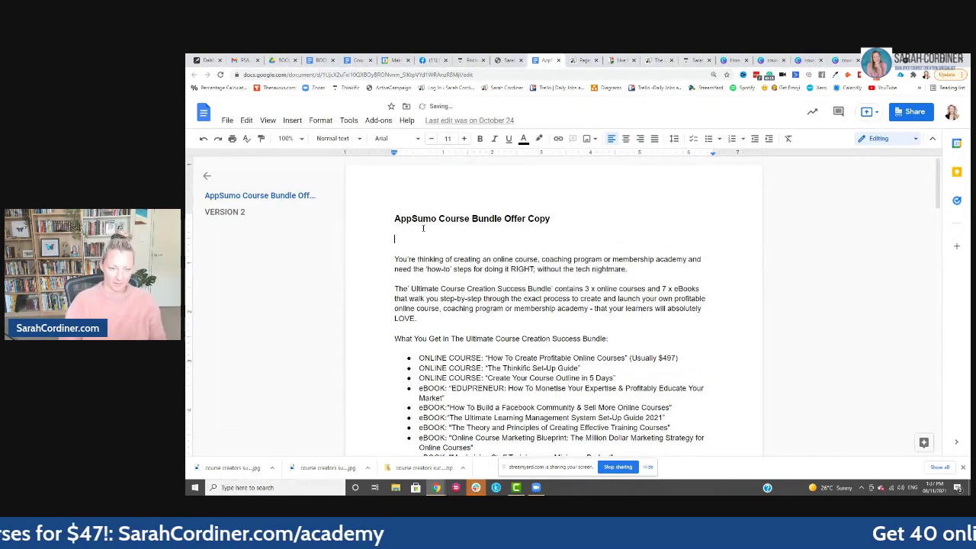
pyautogui.write('b')
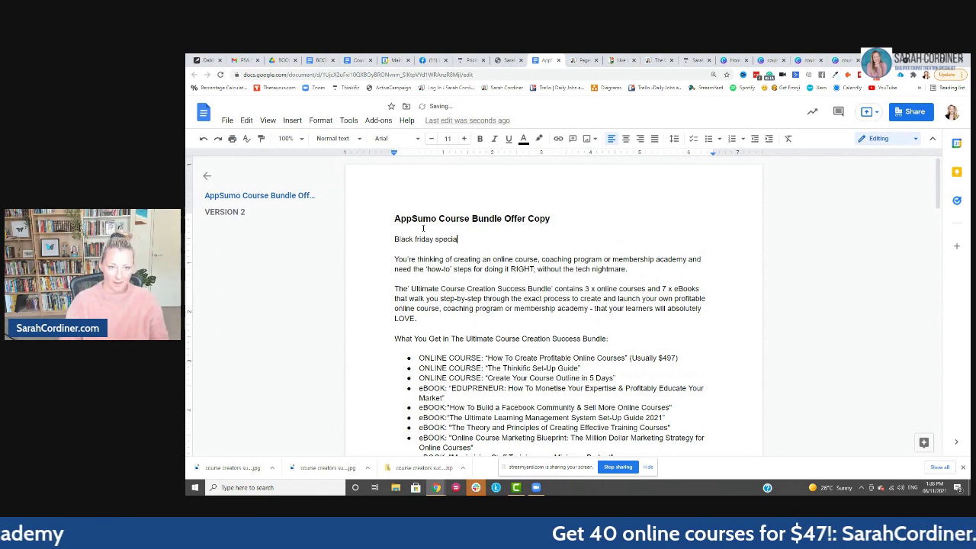
pyautogui.press('BackSpace')
pyautogui.press('BackSpace')
pyautogui.press('BackSpace')
pyautogui.press('BackSpace')
pyautogui.press('BackSpace')
pyautogui.press('BackSpace')
pyautogui.press('BackSpace')
pyautogui.press('BackSpace')
pyautogui.press('BackSpace')
pyautogui.press('BackSpace')
pyautogui.press('BackSpace')
pyautogui.press('BackSpace')
pyautogui.press('BackSpace')
pyautogui.press('BackSpace')
pyautogui.press('BackSpace')
pyautogui.press('BackSpace')
pyautogui.press('BackSpace')
pyautogui.press('BackSpace')
pyautogui.press('BackSpace')
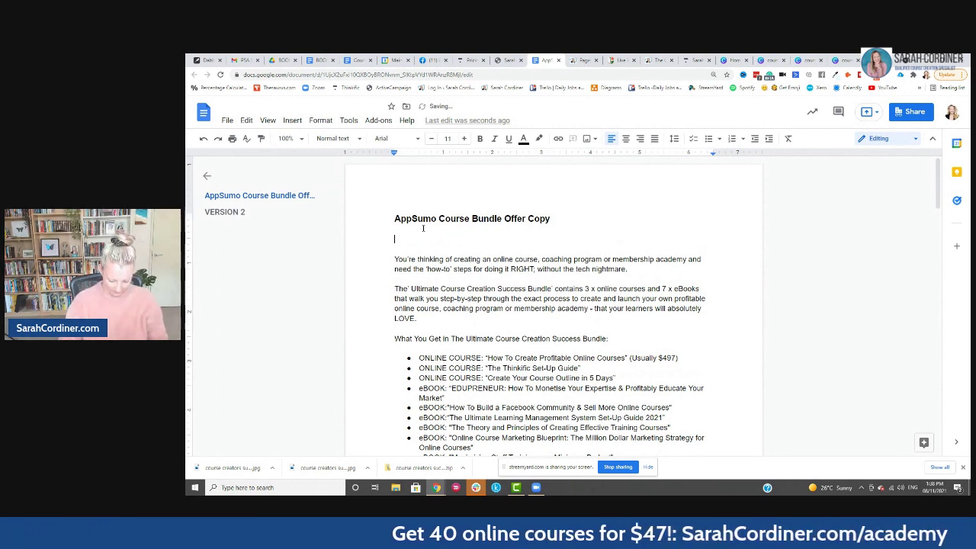
# Write "BLACK FRIDAY SPECIAL!" below the title, followed by the line "3 X ONLINE COURSE + 7 X eBOOKS"
pyautogui.write('BLACK FRIDAY SPE')
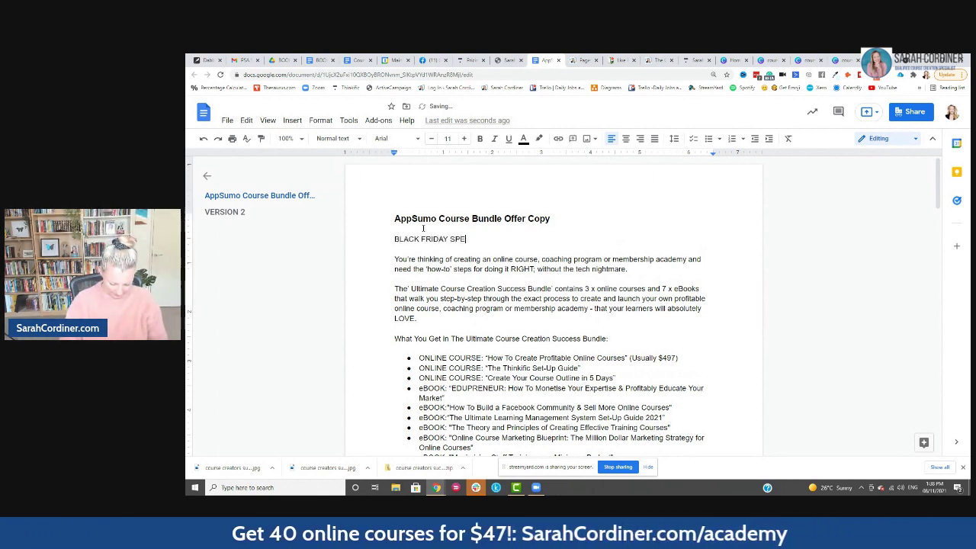
pyautogui.write('CIAL!')
pyautogui.press('Return')
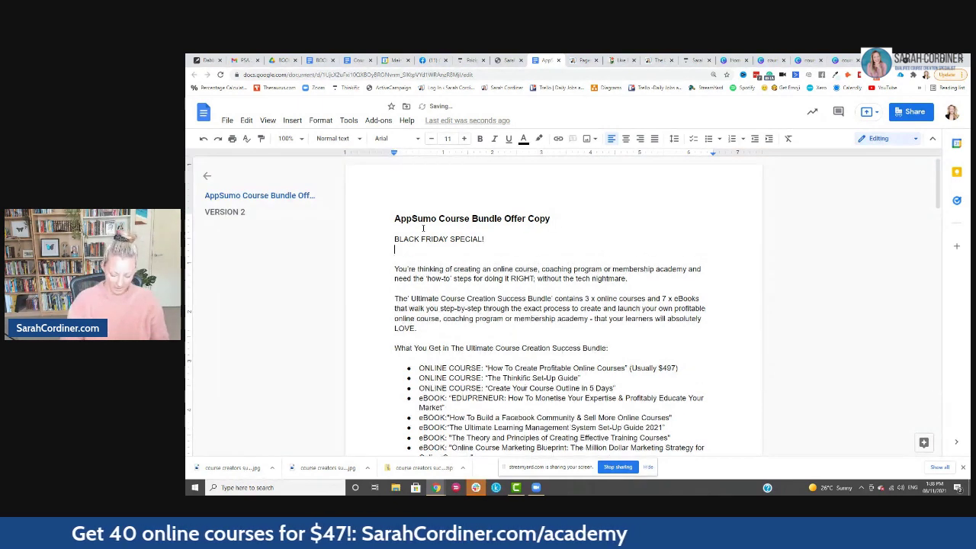
pyautogui.write('3 X ONL')
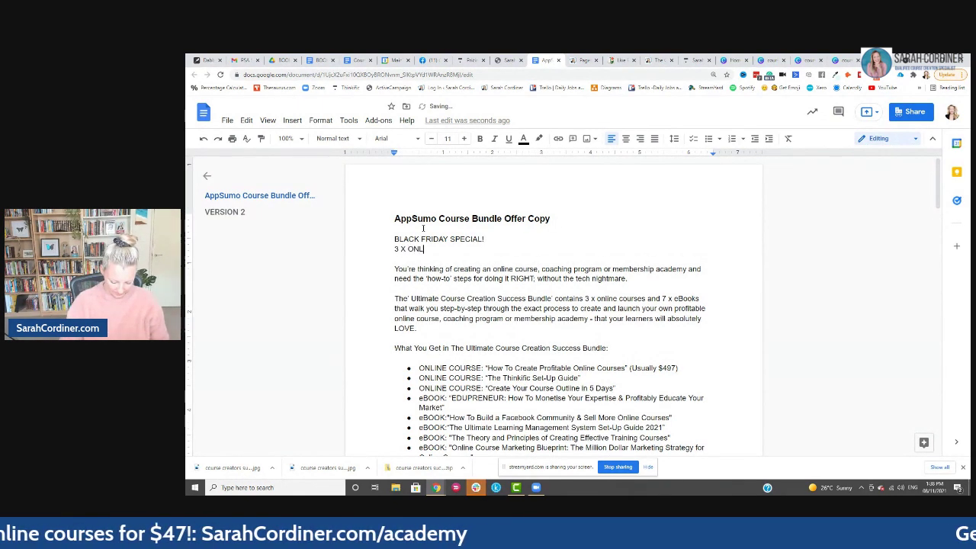
pyautogui.write('INE COURSE ')
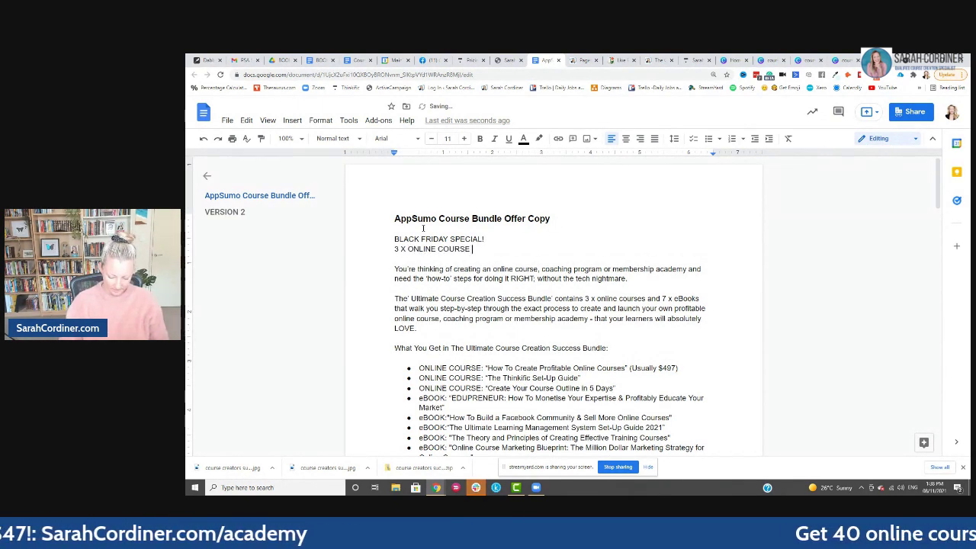
pyautogui.write('+ ')
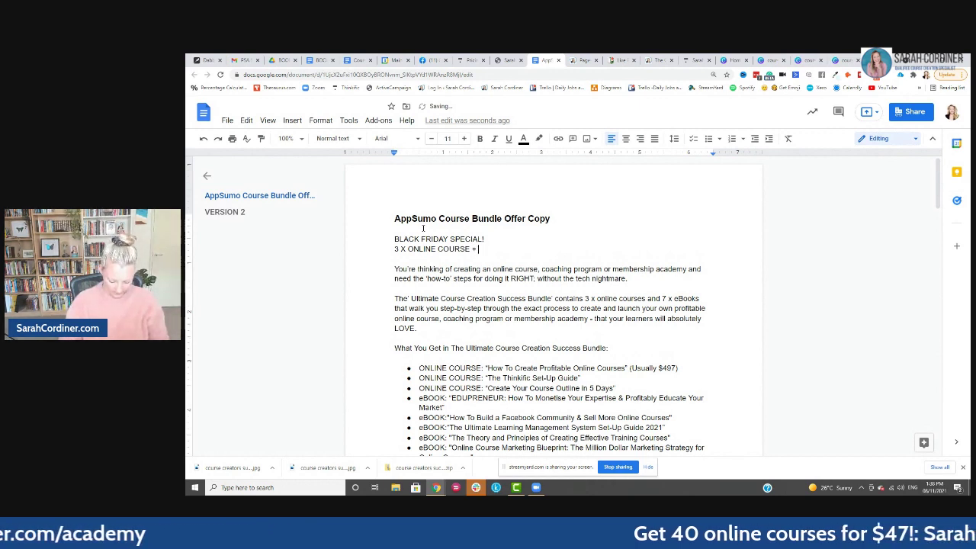
pyautogui.write('7 X eB')
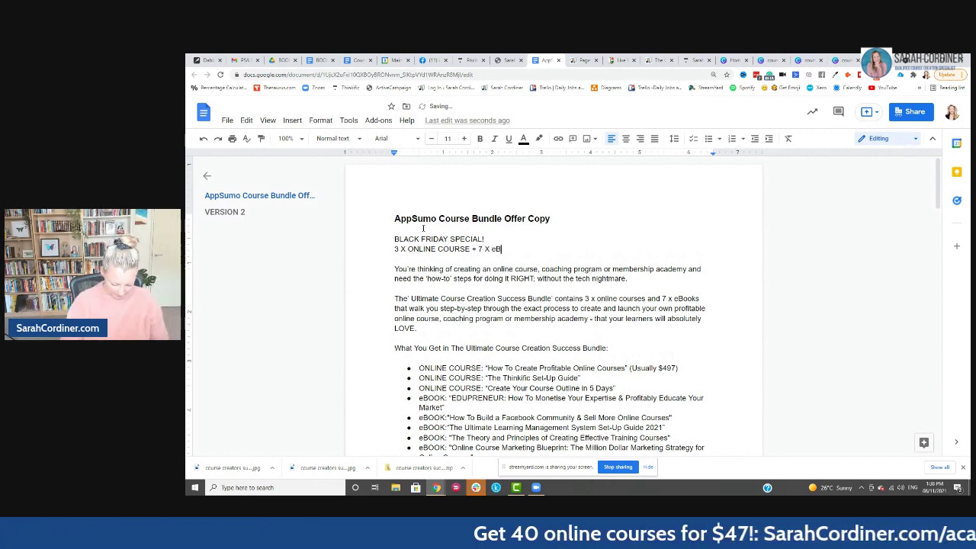
pyautogui.write('OOK')
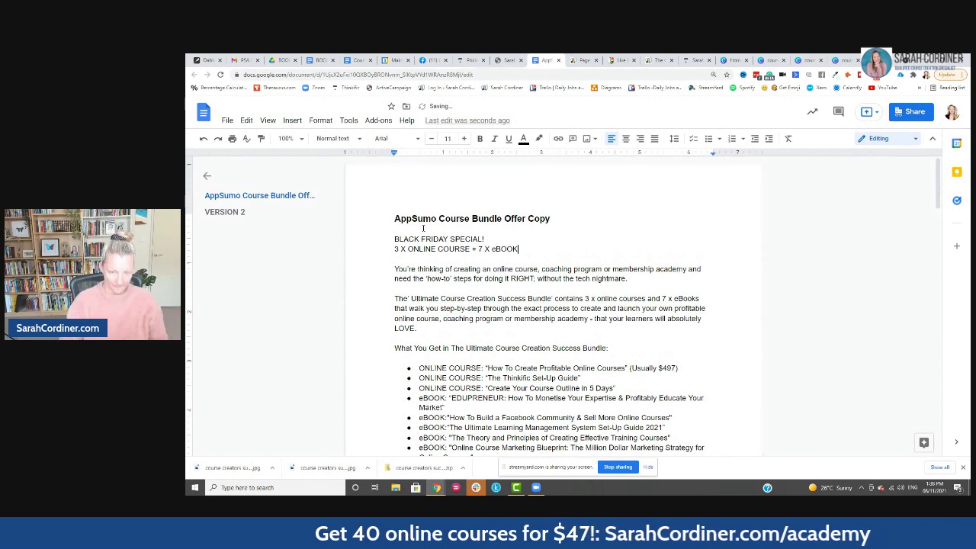
pyautogui.write('S')
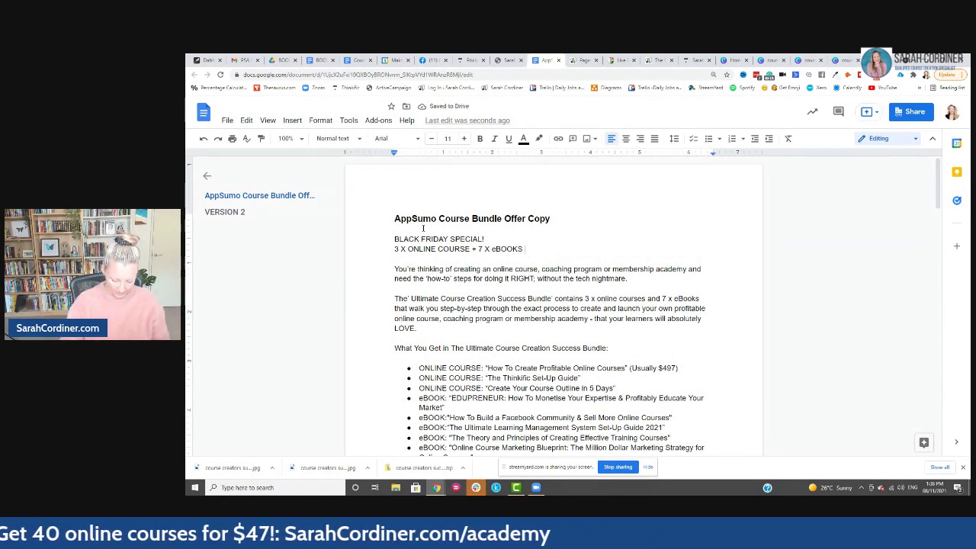
pyautogui.press('BackSpace')
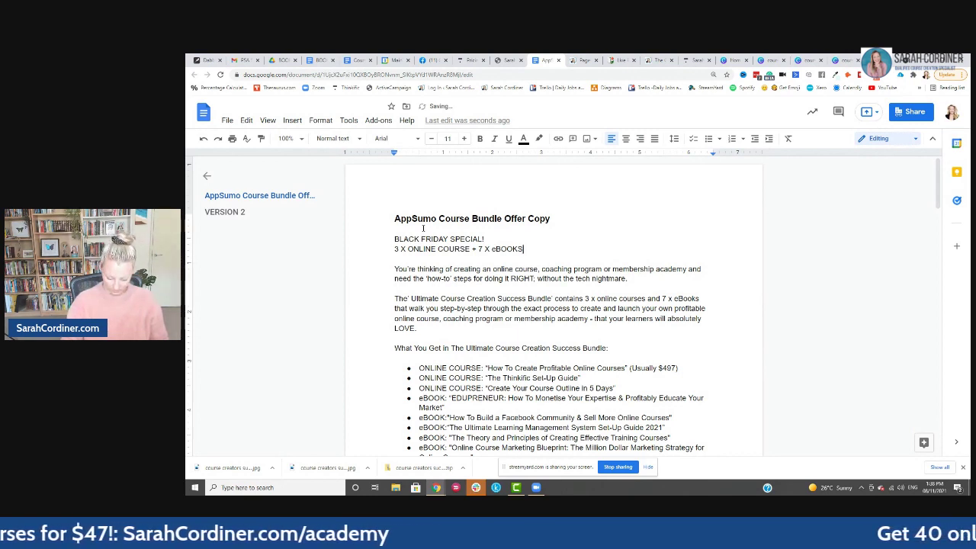
# Extend the courses and eBooks line with "- jUST $49! (Value:"
pyautogui.write('- JUST $49')
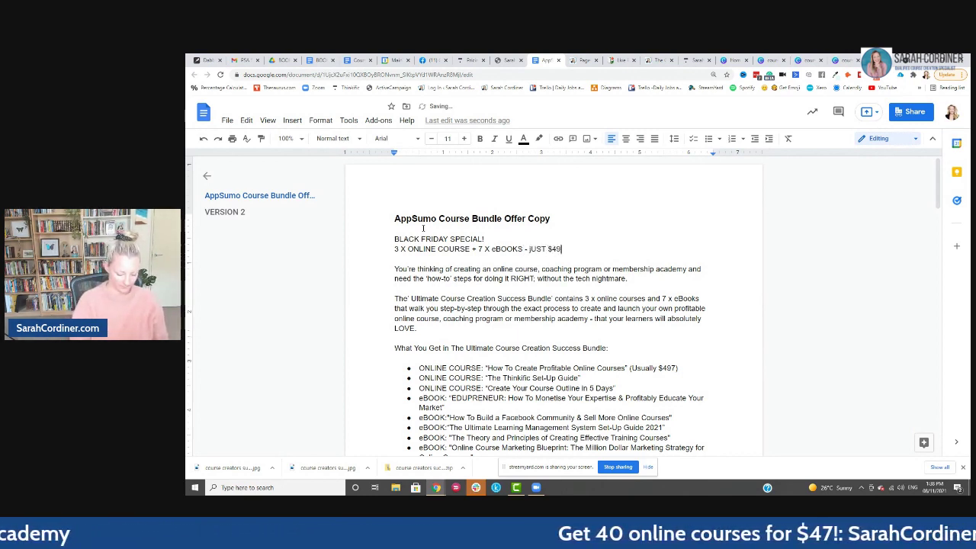
pyautogui.write('! (VALUE:')
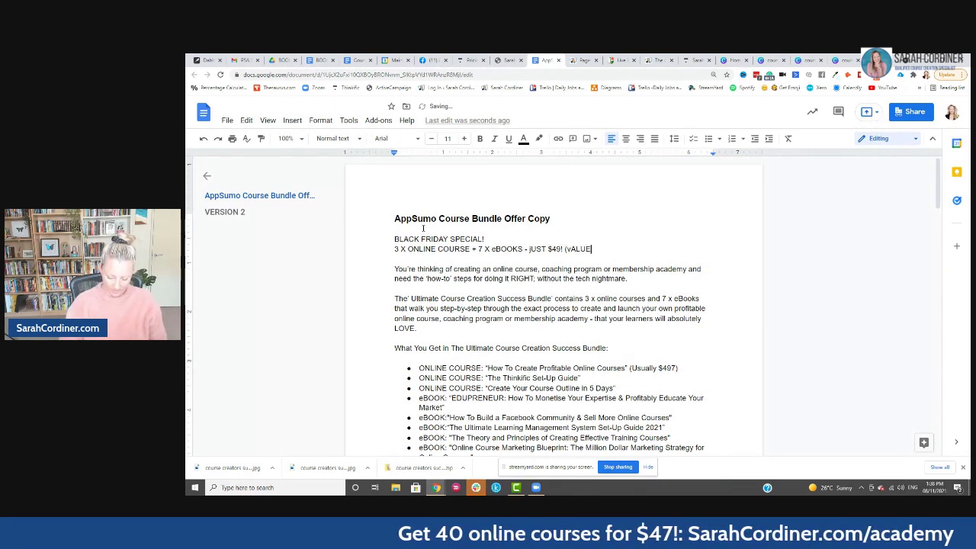
pyautogui.press('BackSpace')
pyautogui.press('BackSpace')
pyautogui.press('BackSpace')
pyautogui.press('BackSpace')
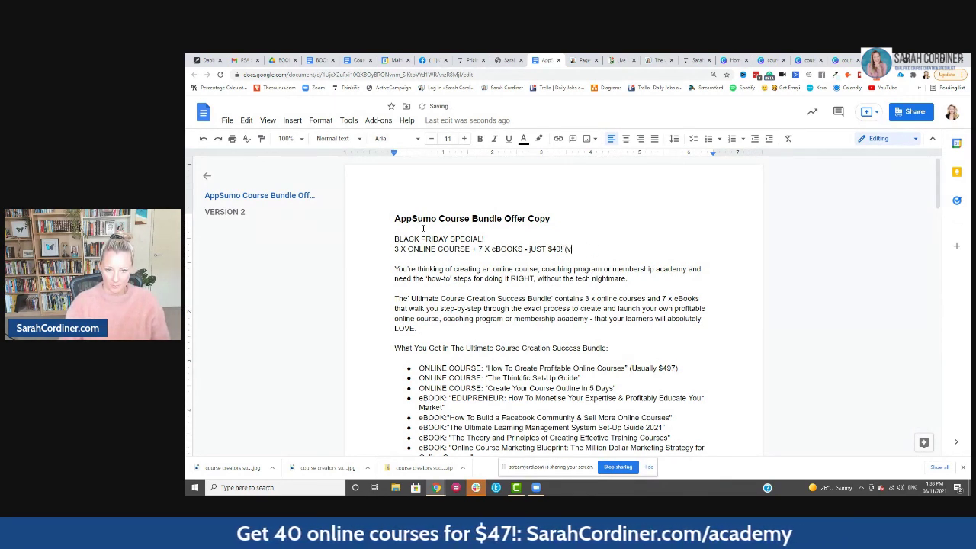
pyautogui.write('Value:')
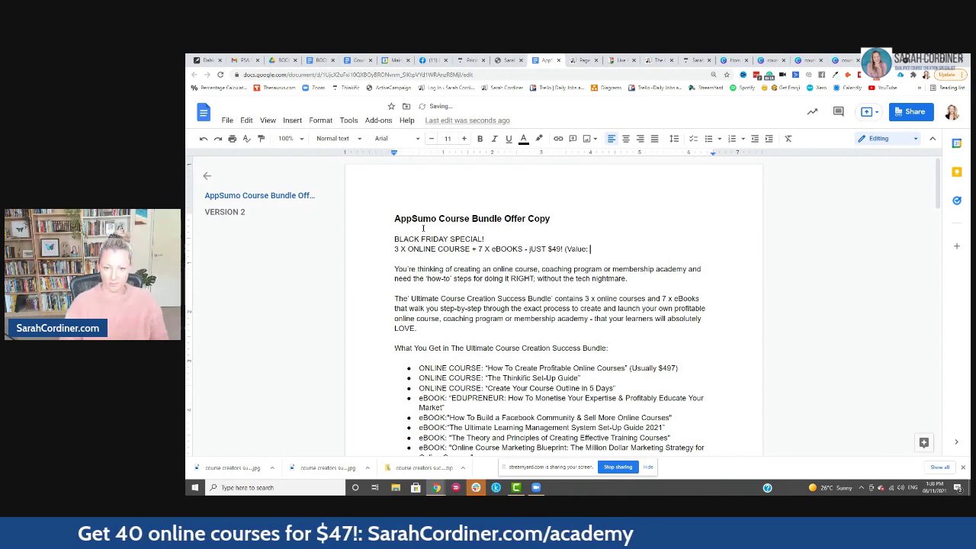
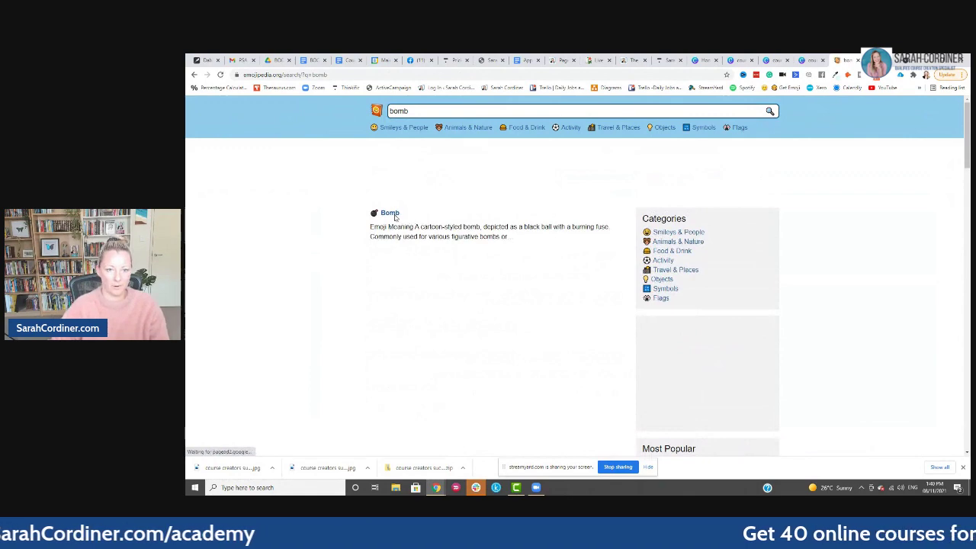
# Copy the bomb emoji from Emojipedia to the start of the "BLACK FRIDAY SPECIAL!" line, and change "COURSE" to "COURSES" in the $49 line
pyautogui.click(483, 348)
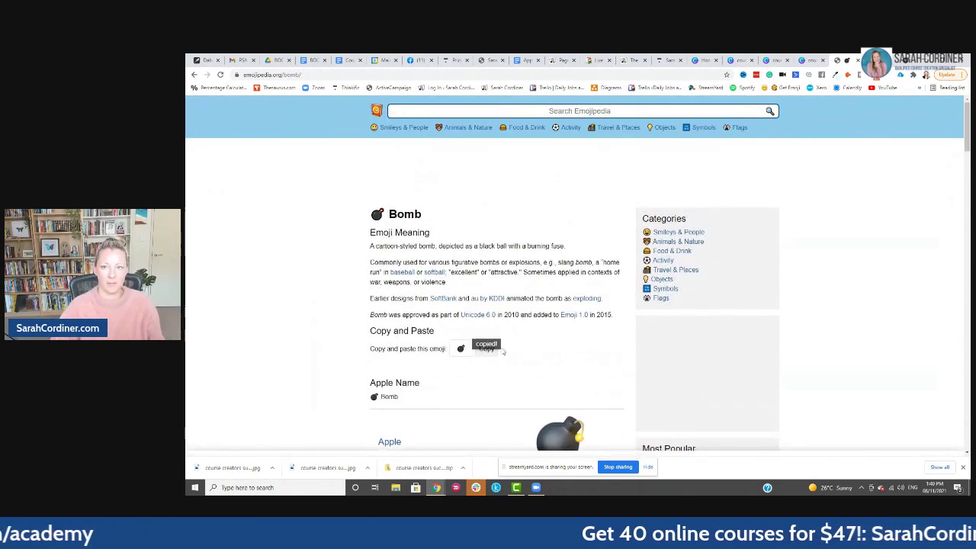
pyautogui.click(526, 60)
pyautogui.click(379, 243)
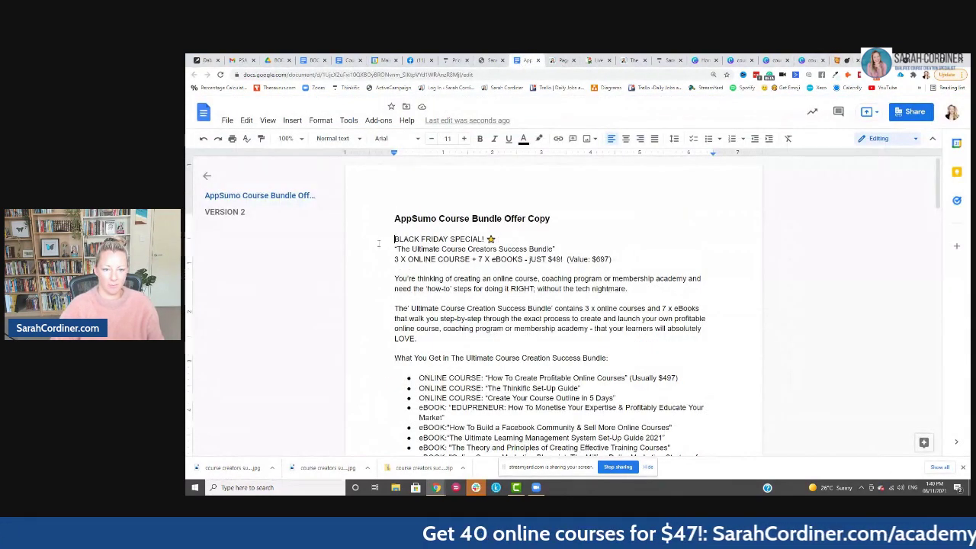
pyautogui.hotkey('ctrl', 'v')
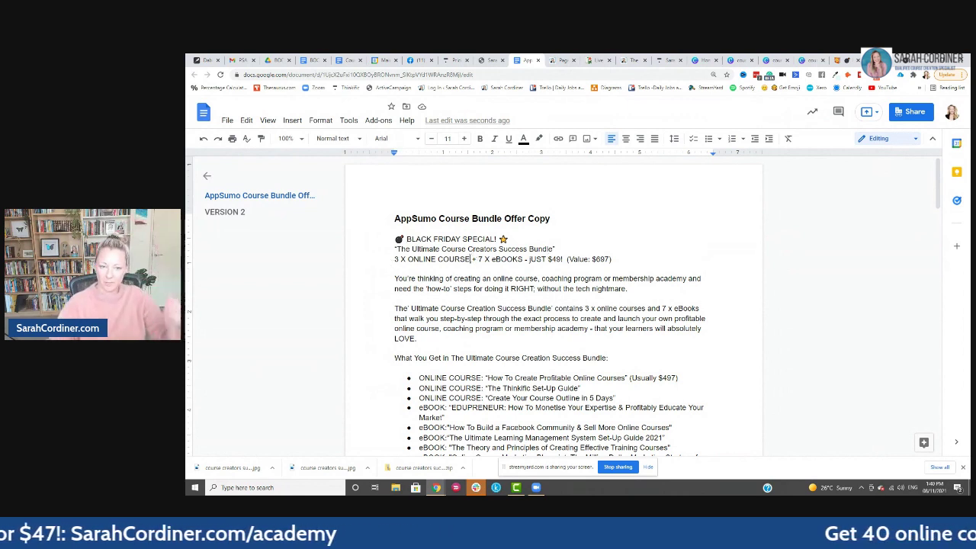
pyautogui.write('S')
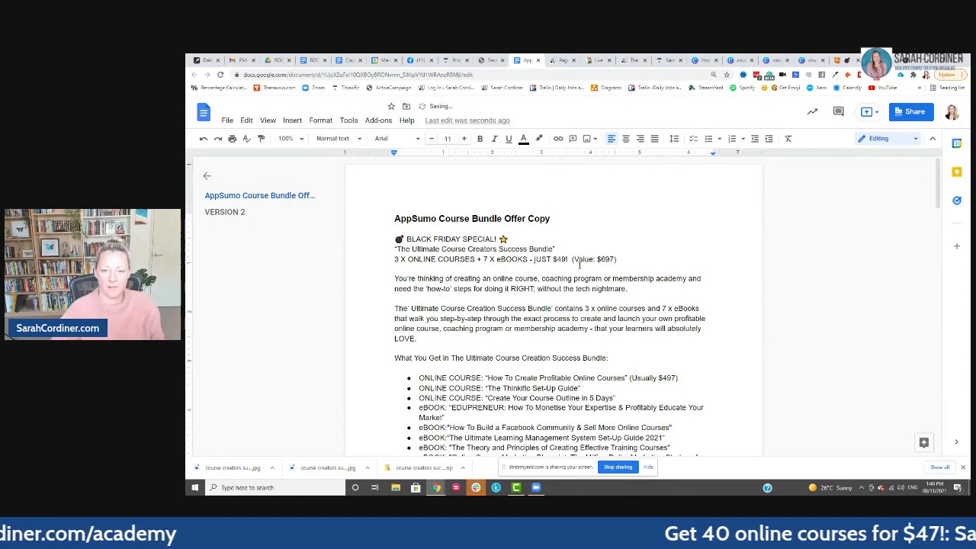
# Copy the offer text in the Google Docs document from the "BLACK FRIDAY SPECIAL!" line through the "….and much more!!!" bullet
pyautogui.moveTo(384, 242); pyautogui.dragTo(645, 337)
pyautogui.scroll(-1, 567, 324)
pyautogui.scroll(-3, 578, 330)
pyautogui.scroll(-1, 585, 337)
pyautogui.scroll(-1, 549, 301)
pyautogui.moveTo(553, 342); pyautogui.dragTo(457, 326)
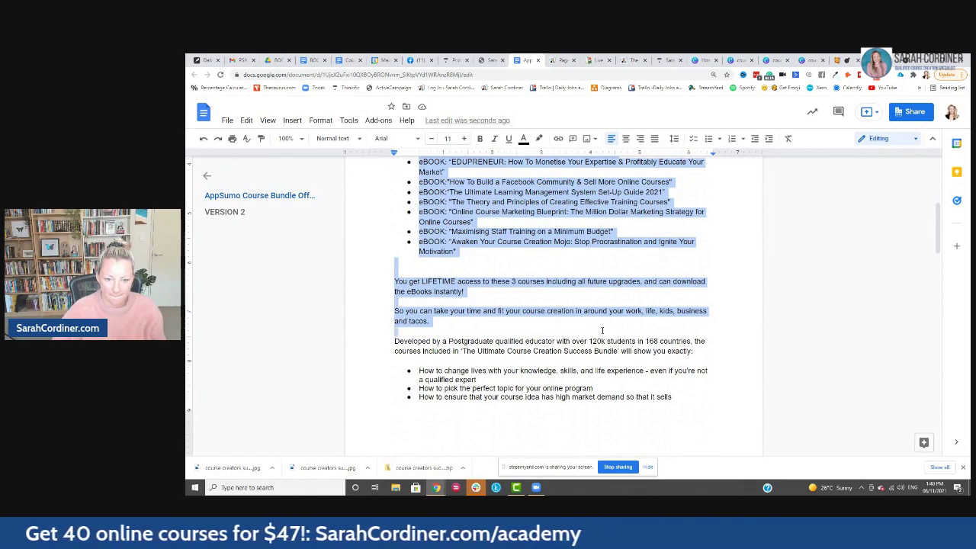
pyautogui.scroll(-7, 651, 341)
pyautogui.moveTo(638, 336); pyautogui.dragTo(670, 399)
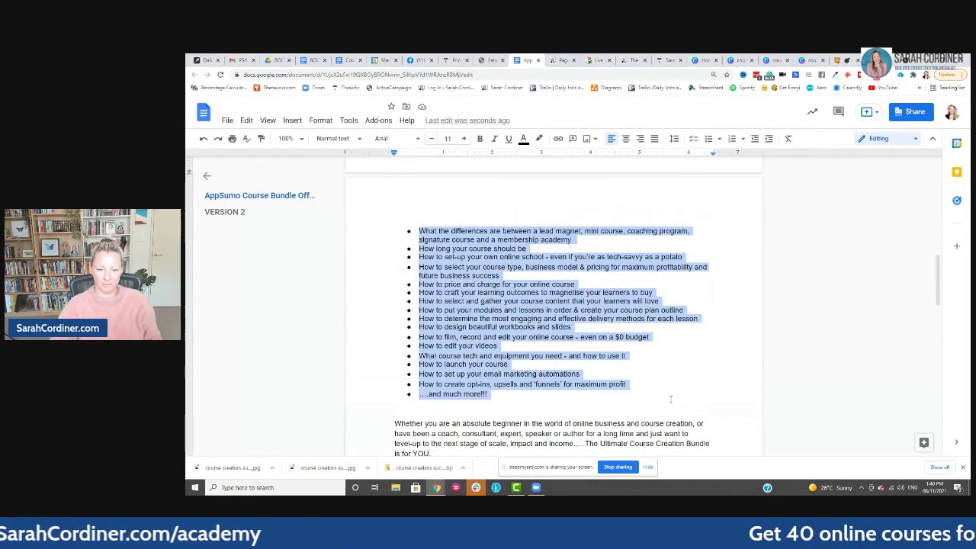
pyautogui.scroll(10, 526, 285)
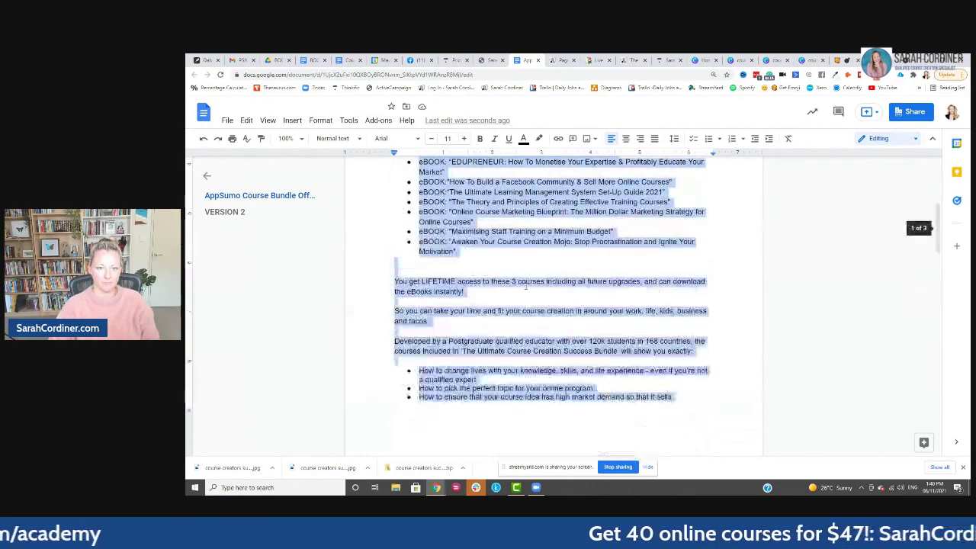
pyautogui.scroll(-13, 532, 278)
pyautogui.click(531, 276)
pyautogui.scroll(-3, 532, 276)
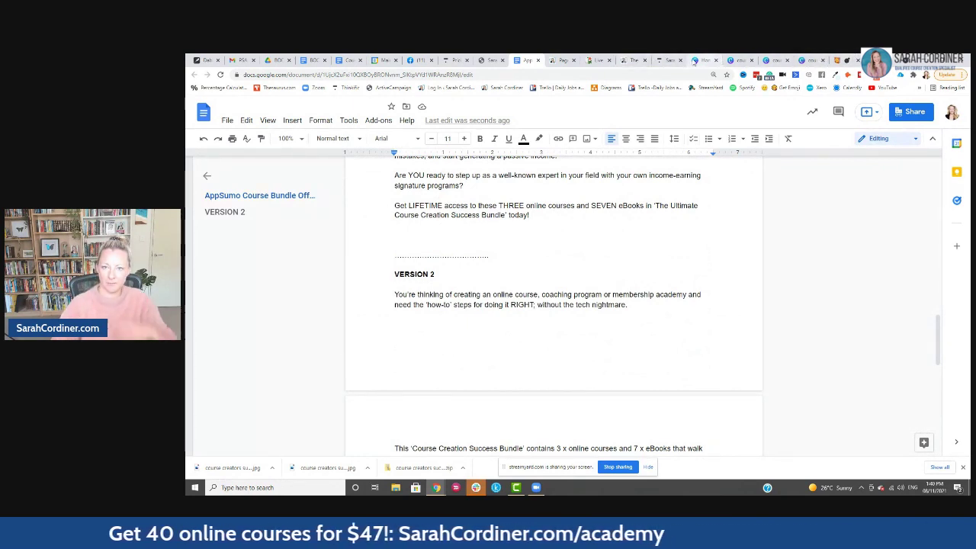
# Switch to the Facebook ad and paste the copied offer text into its description
pyautogui.click(418, 60)
pyautogui.click(412, 242)
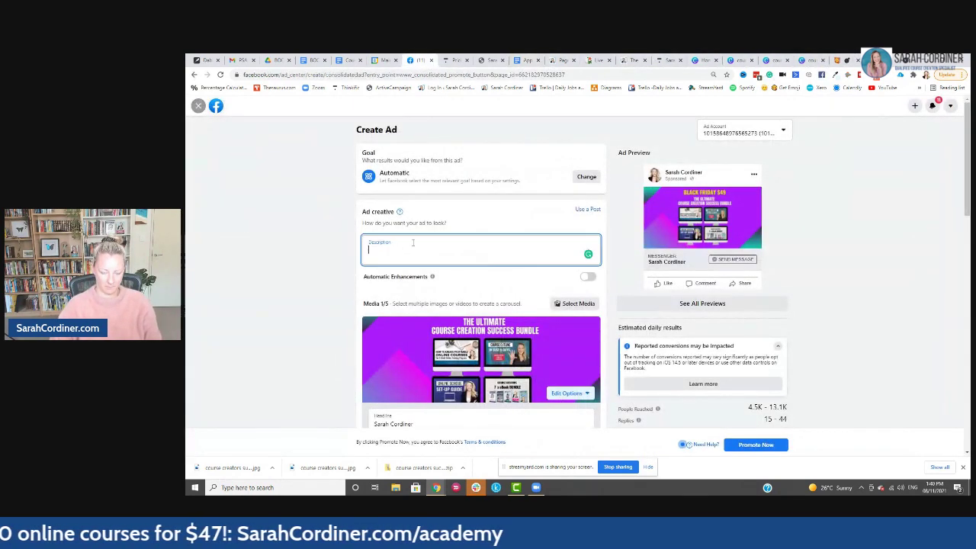
pyautogui.hotkey('ctrl', 'v')
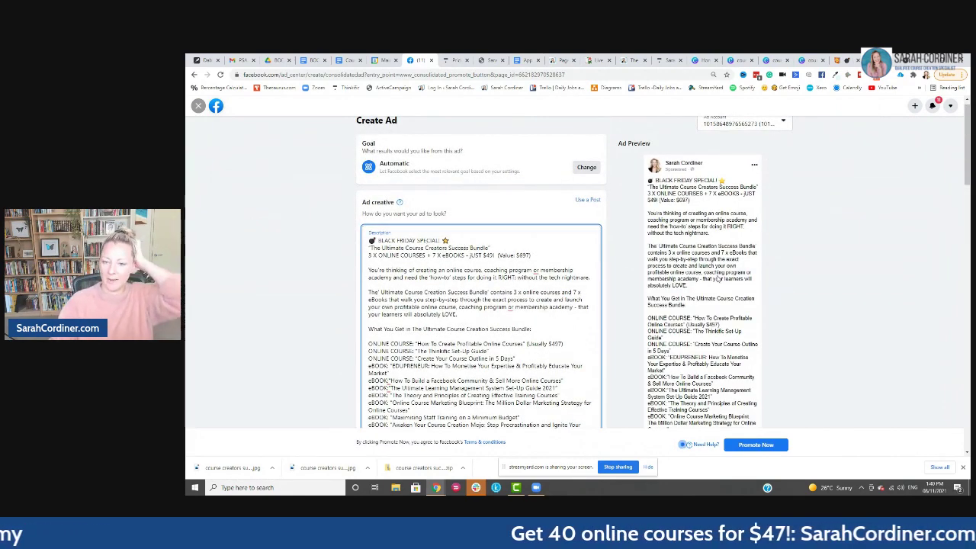
# Delete the "How to…" list after "will show you exactly" in the ad description, through "….and much more!!!"
pyautogui.scroll(-2, 675, 239)
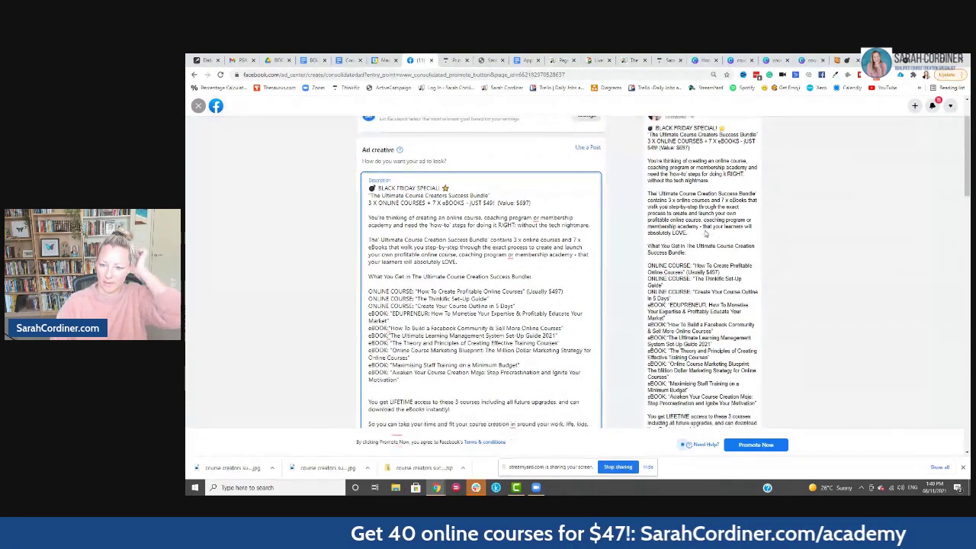
pyautogui.scroll(-10, 705, 235)
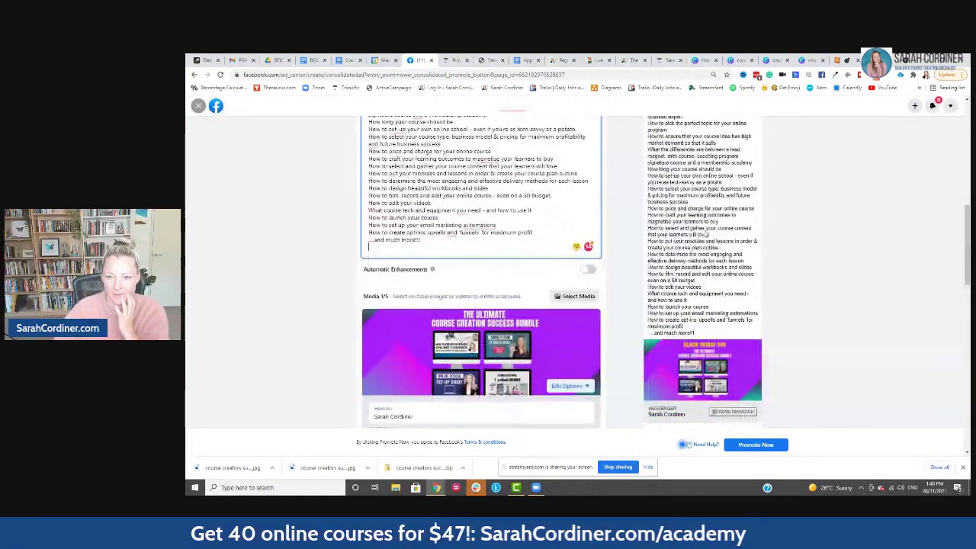
pyautogui.scroll(3, 706, 235)
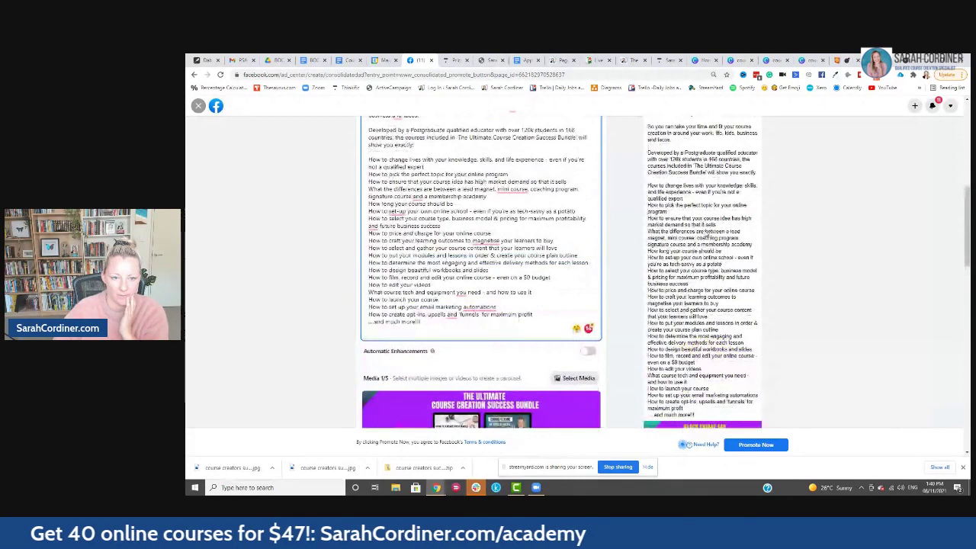
pyautogui.scroll(2, 480, 244)
pyautogui.moveTo(424, 363); pyautogui.dragTo(424, 188)
pyautogui.press('BackSpace')
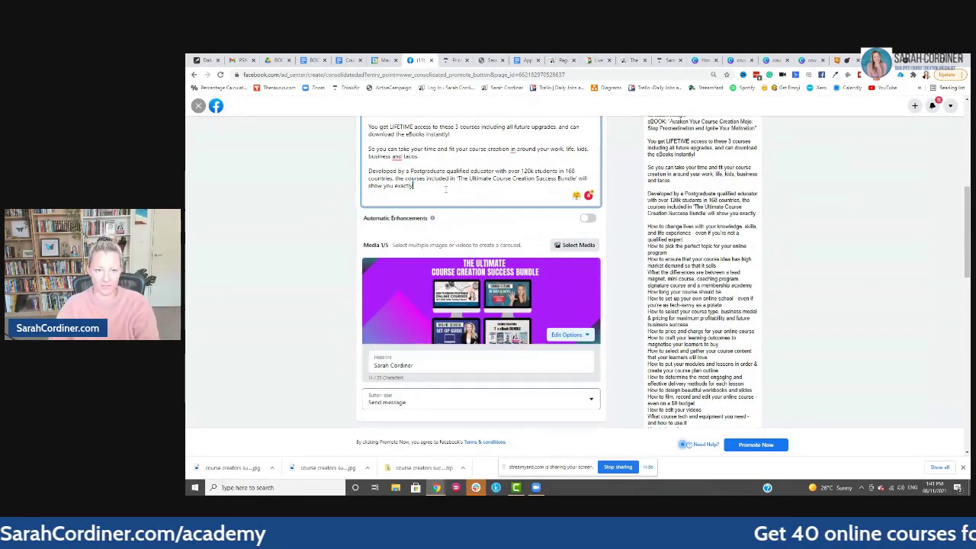
# Complete the sentence after "show you exactly" with "how to create and launch your very own online course, coaching program or membership academy!" and start a new paragraph
pyautogui.scroll(2, 510, 269)
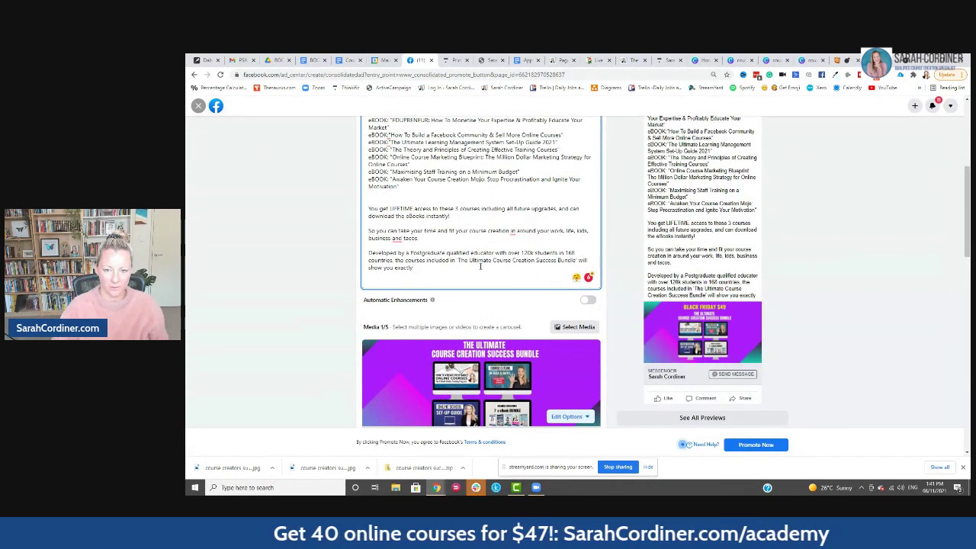
pyautogui.write('ho')
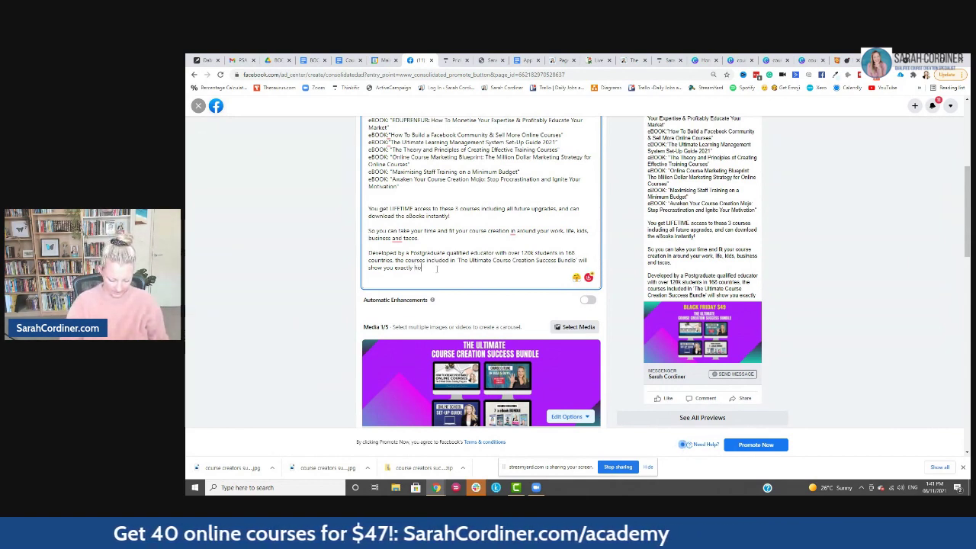
pyautogui.write('w to ')
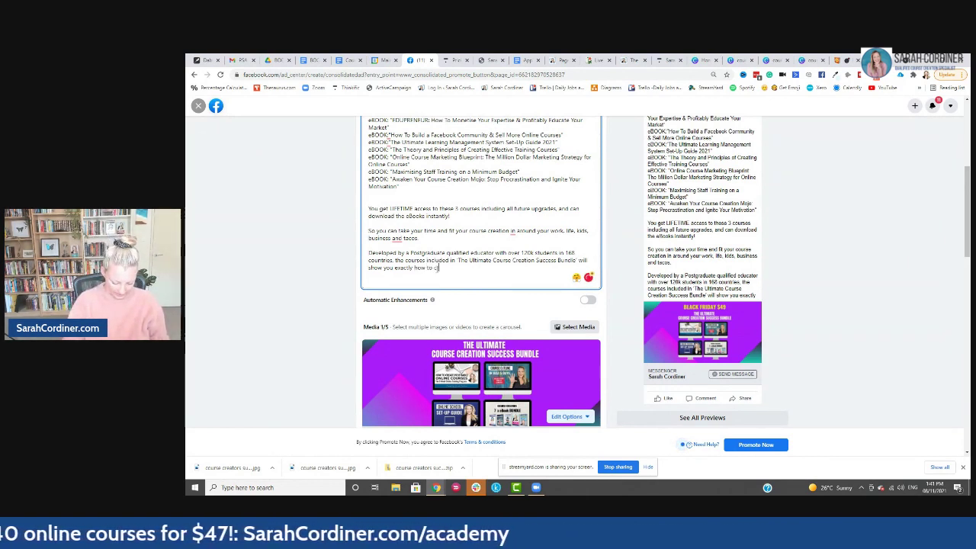
pyautogui.write('create and launch yo')
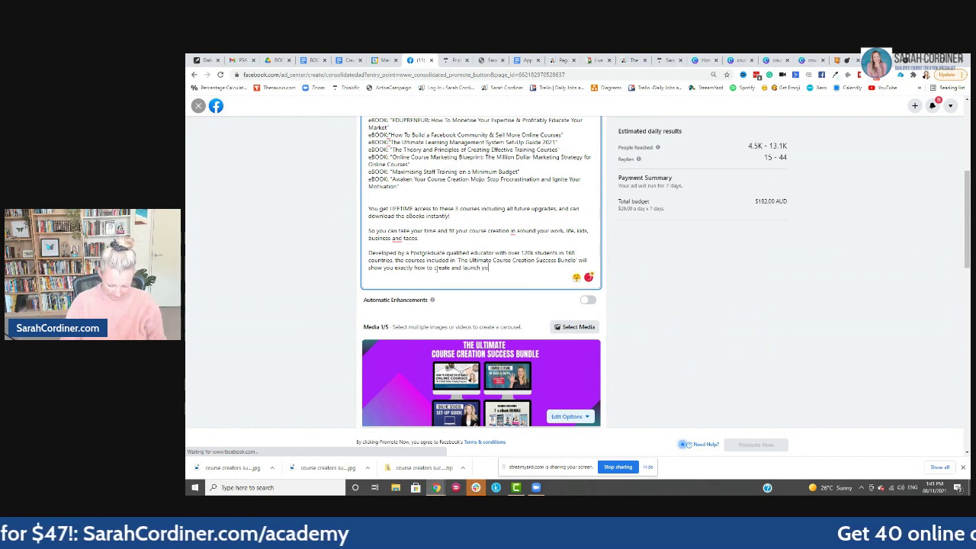
pyautogui.write('ur very own online')
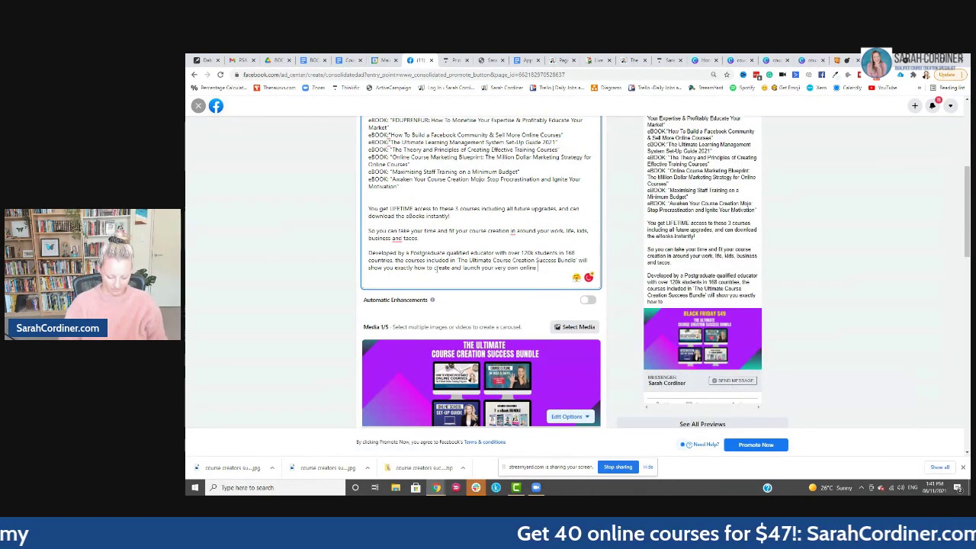
pyautogui.write(' course.')
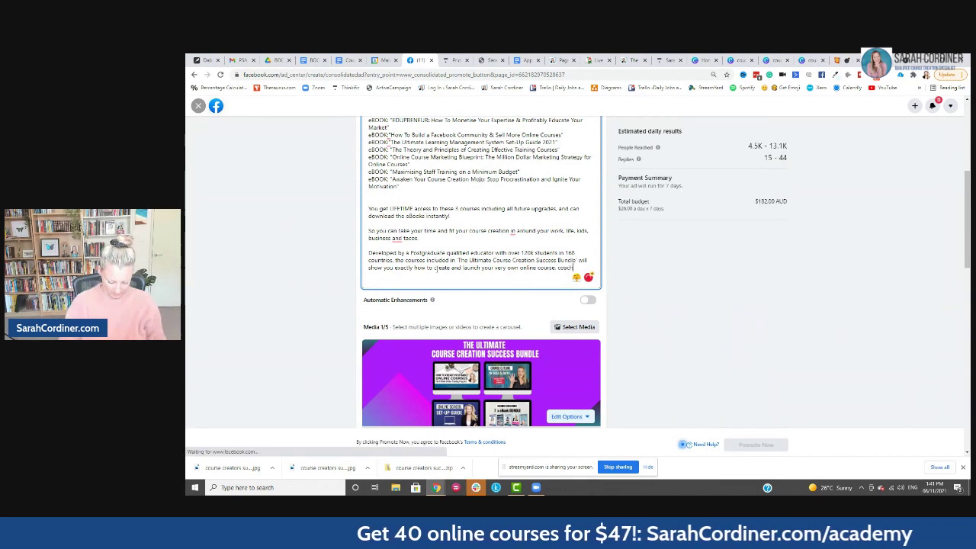
pyautogui.write(' coaching program or mem')
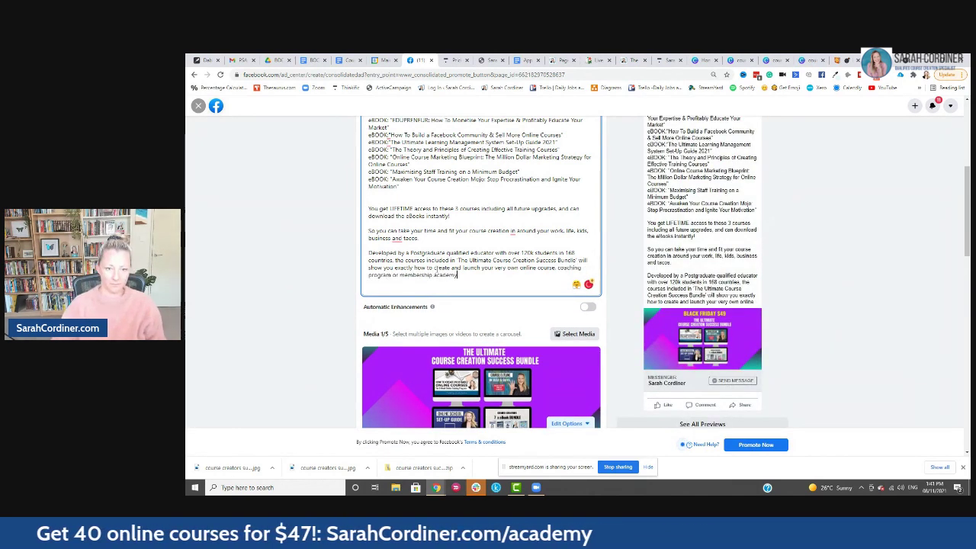
pyautogui.write('bership academy!')
pyautogui.press('Return')
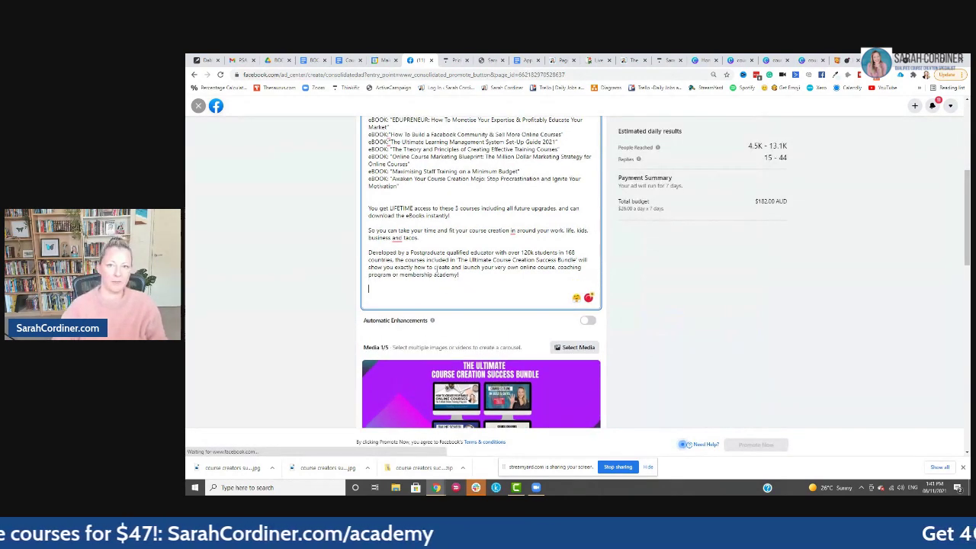
# Add the line "GRAB THE BLACK FRIDAY DEAL HERE:" to the ad description, followed by the URL copied from the Ultimate Course Creation Success Bundle page
pyautogui.click(627, 59)
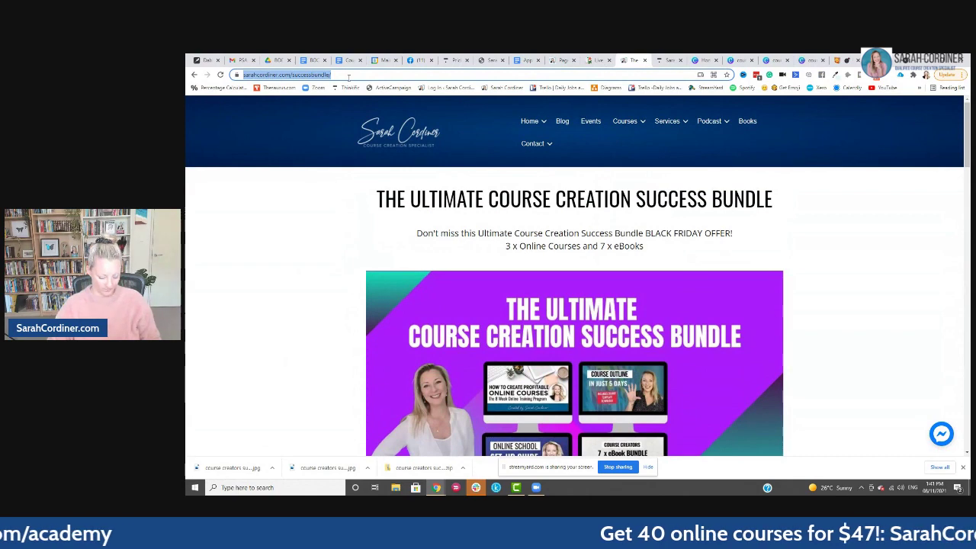
pyautogui.click(562, 64)
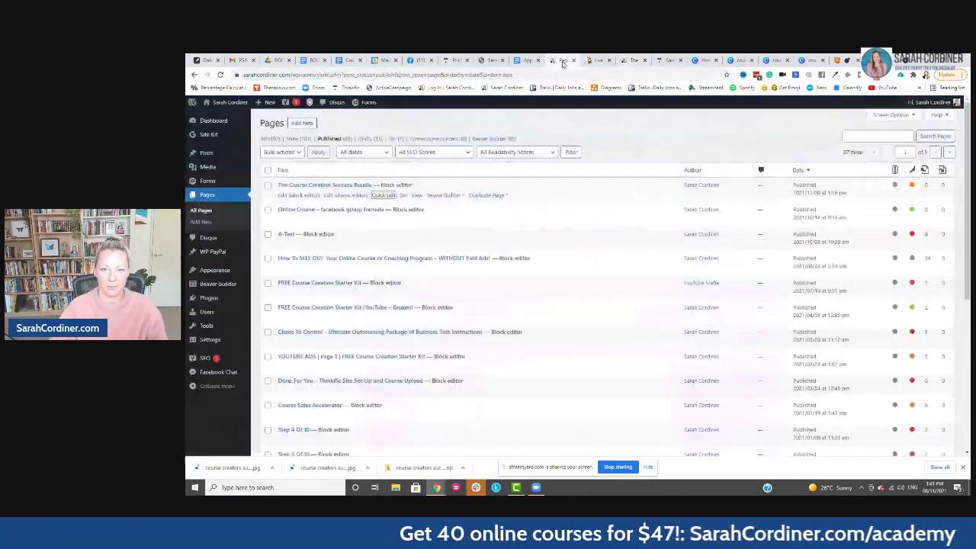
pyautogui.click(428, 59)
pyautogui.click(381, 292)
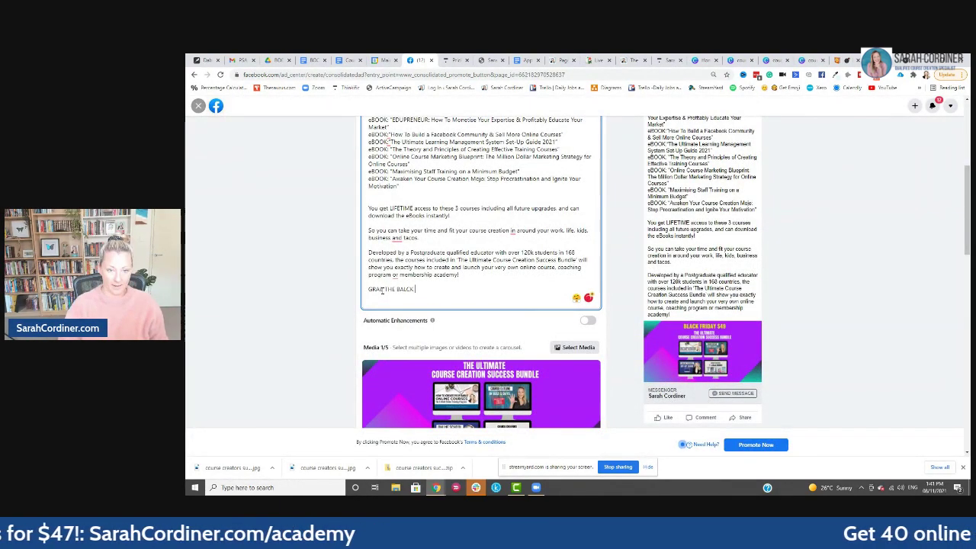
pyautogui.write('LA')
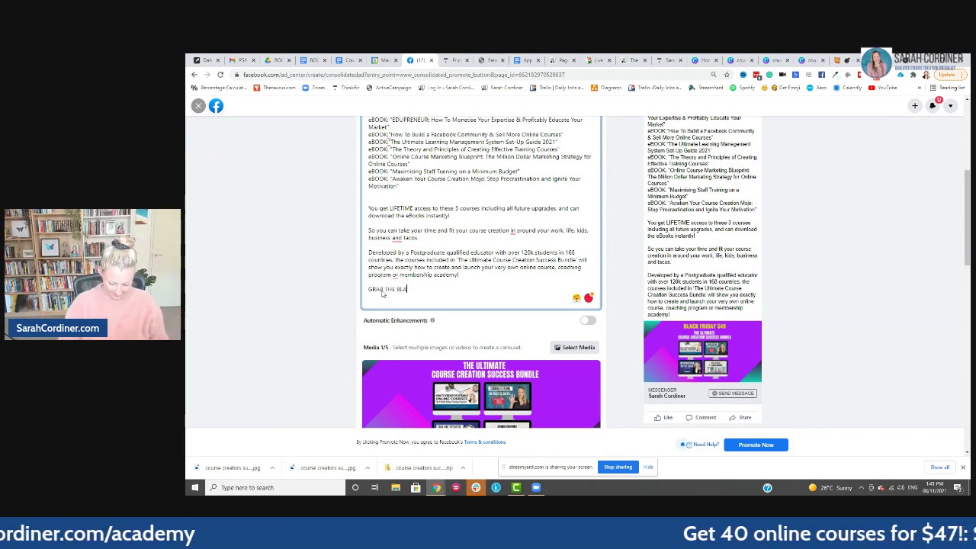
pyautogui.write('CK FRIDAY DEA')
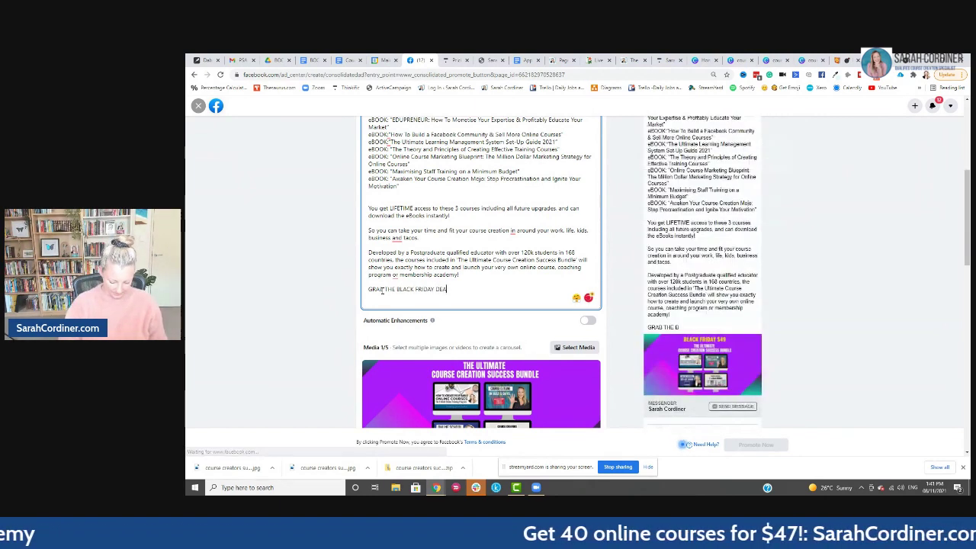
pyautogui.write('L HERE!')
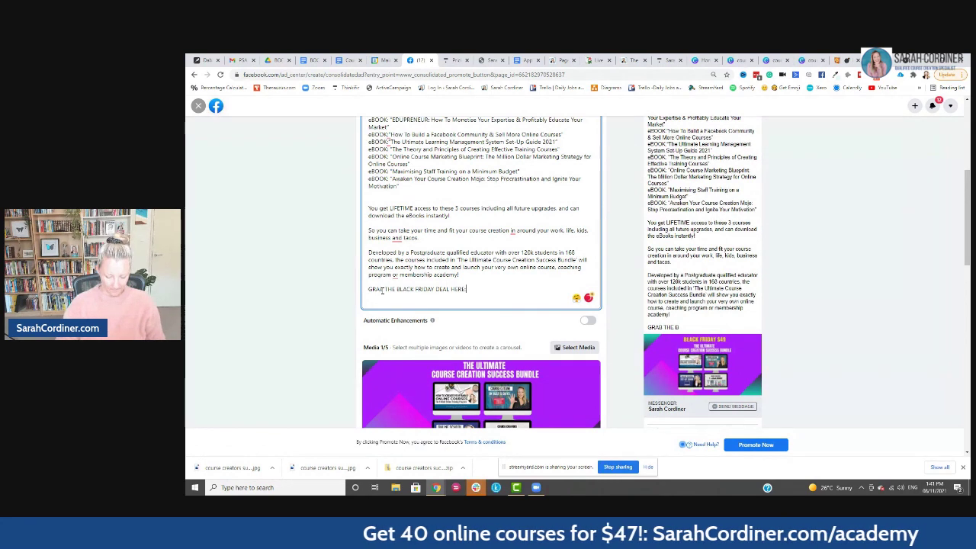
pyautogui.write('https://sarahcordiner.com/successbundle/')
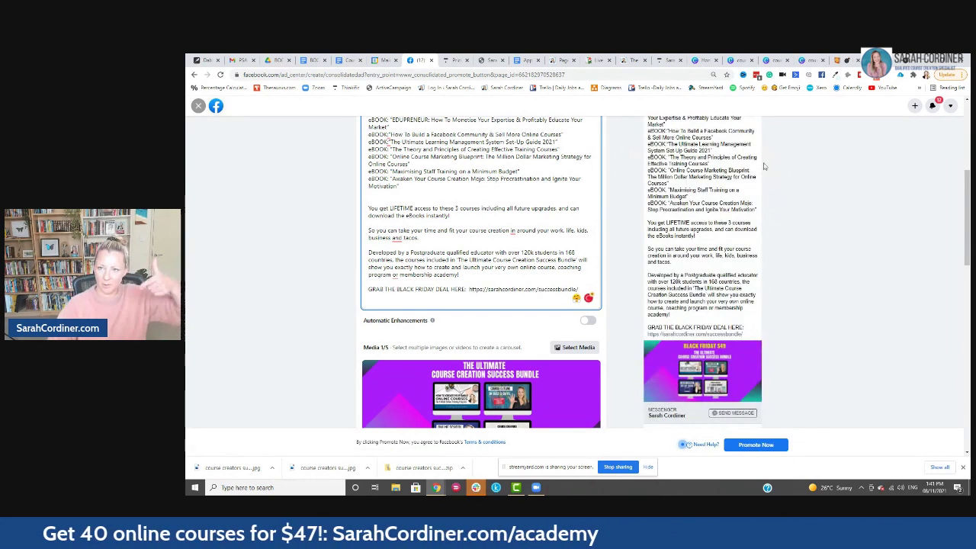
# Search Emojipedia for "POINT RIGHT" and copy the Backhand Index Pointing Right emoji
pyautogui.click(838, 61)
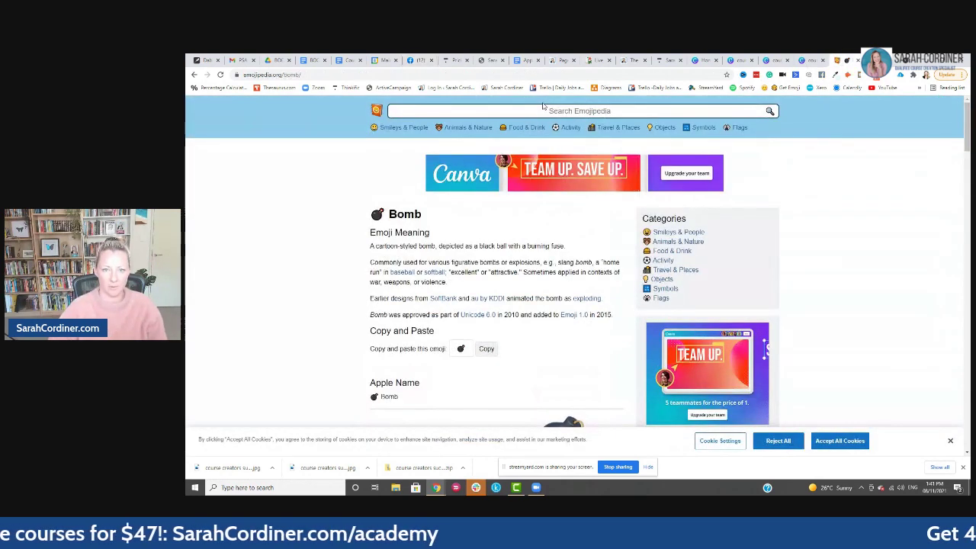
pyautogui.write('POINT')
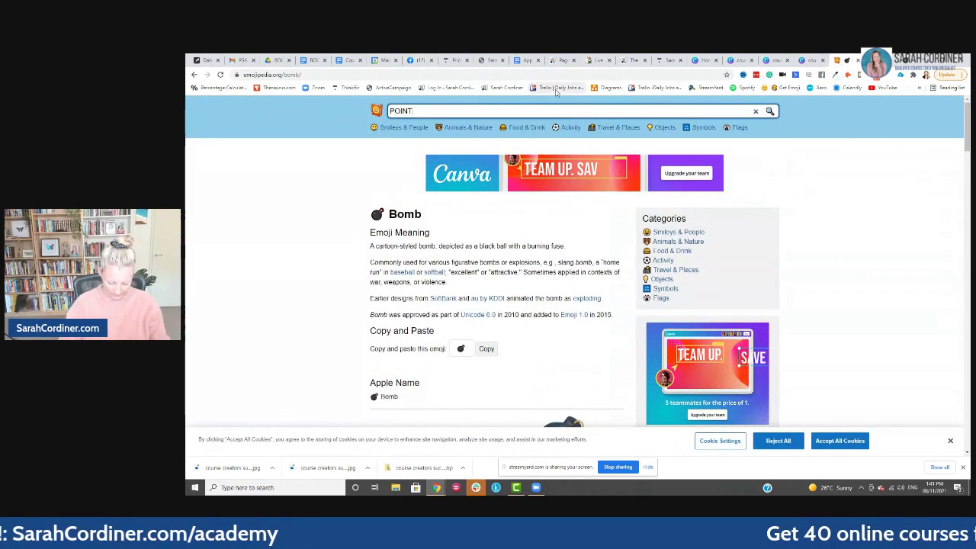
pyautogui.write(' RIGHT')
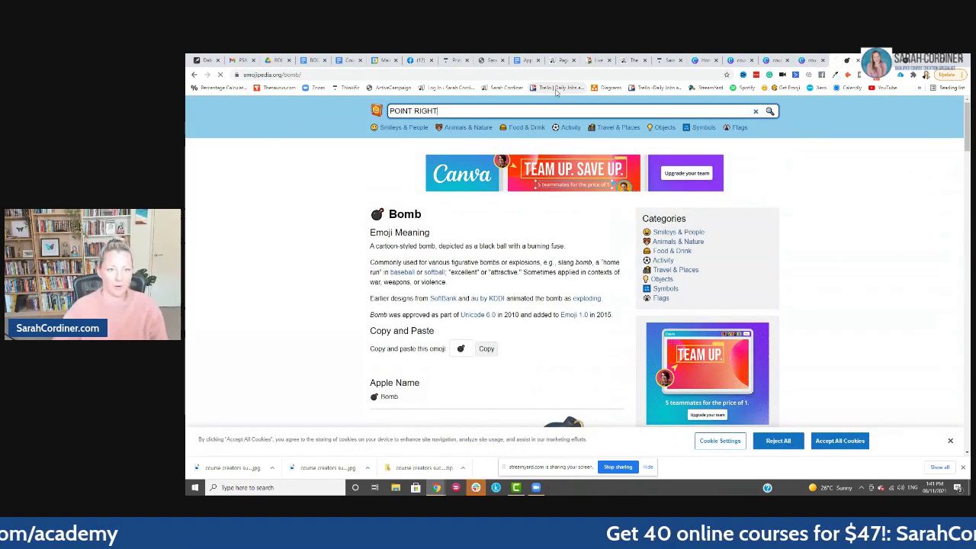
pyautogui.press('Return')
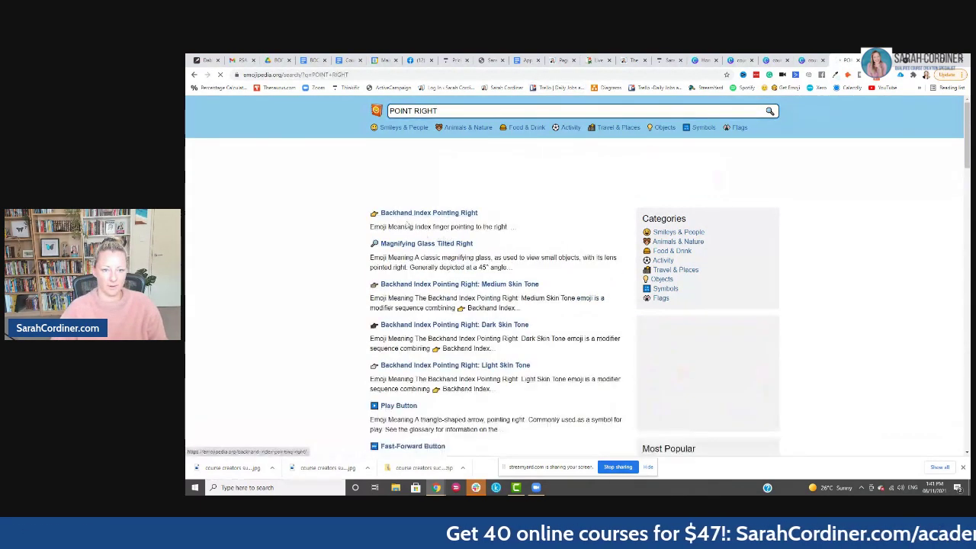
pyautogui.click(400, 214)
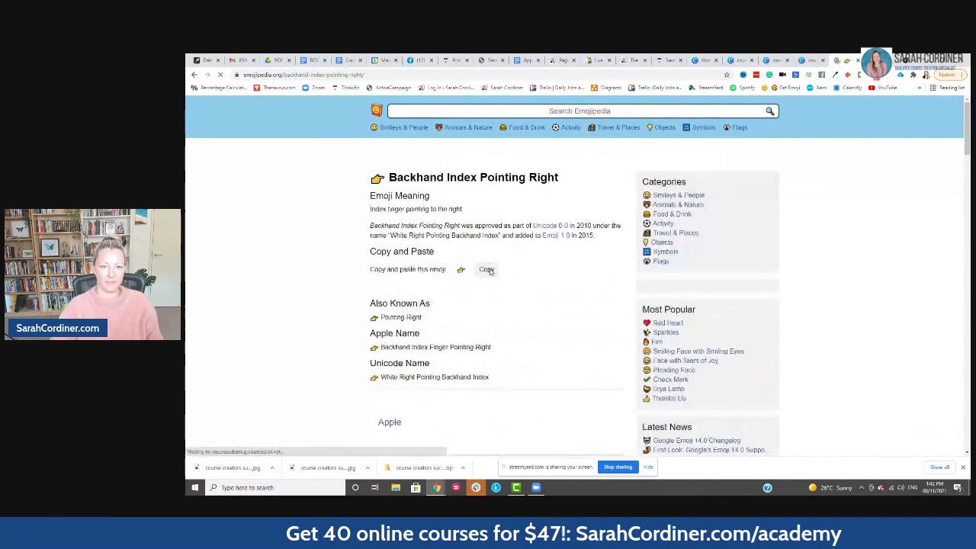
pyautogui.click(499, 307)
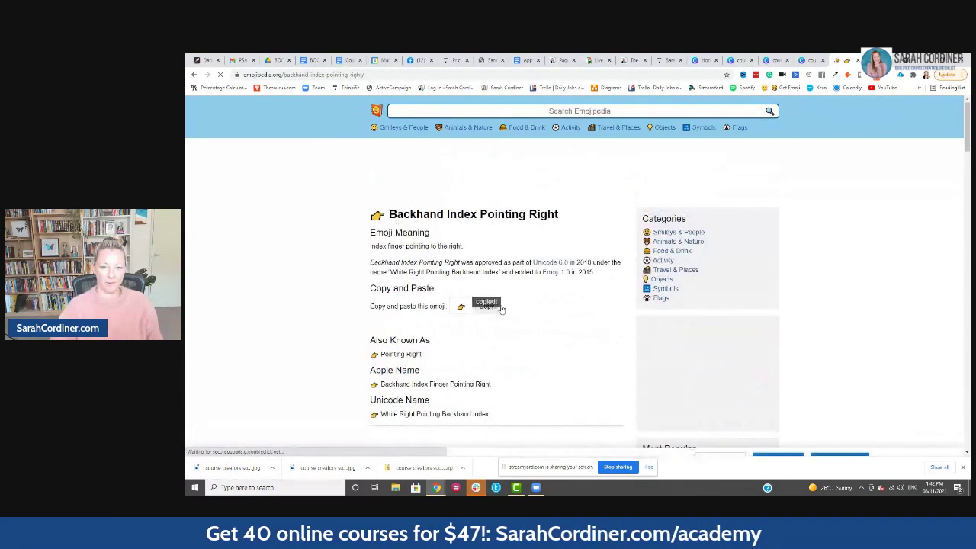
# Return to the Facebook ad and insert the pointing-right emoji before the link in the "GRAB THE BLACK FRIDAY DEAL HERE:" line
pyautogui.click(525, 60)
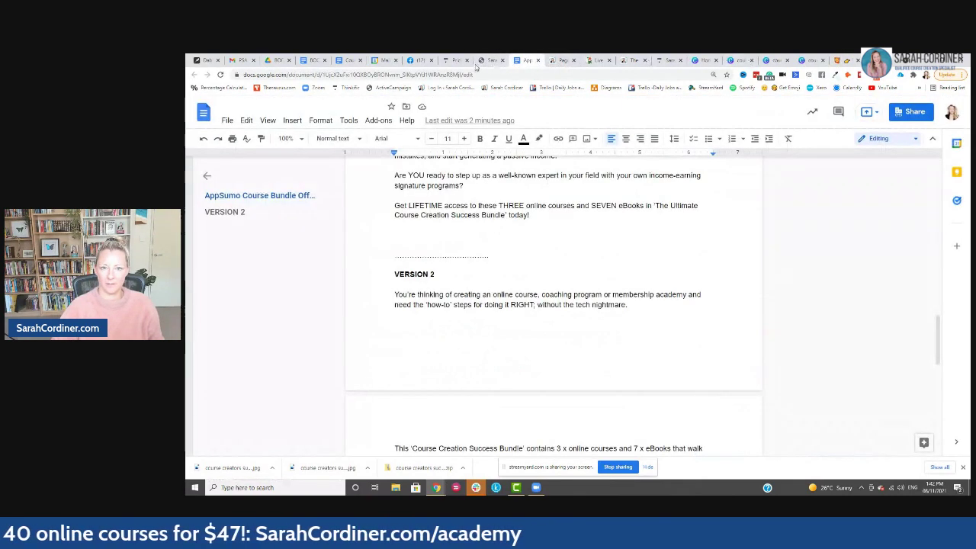
pyautogui.click(417, 61)
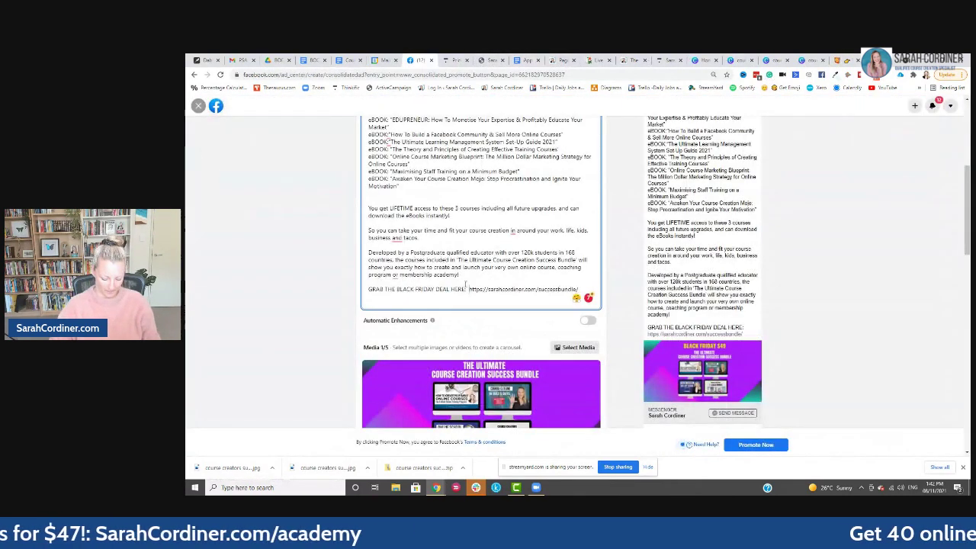
pyautogui.click(466, 289)
pyautogui.hotkey('ctrl', 'v')
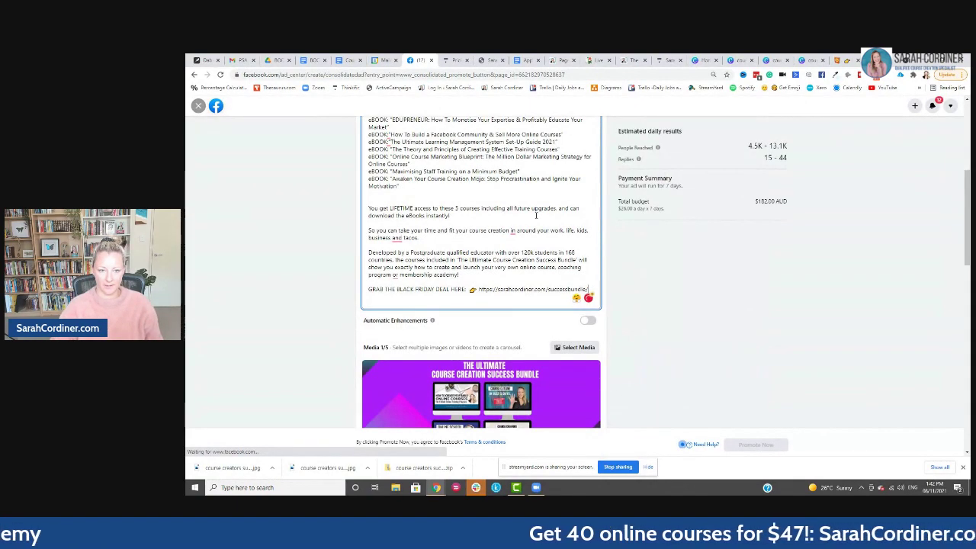
pyautogui.scroll(5, 449, 201)
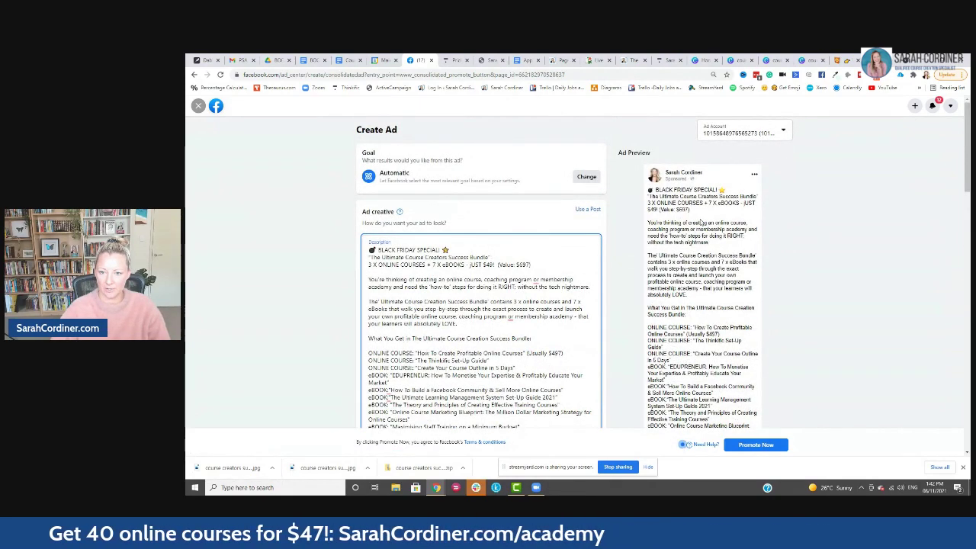
# Search Emojipedia for "CHECK" and copy the Check Mark emoji
pyautogui.scroll(-1, 700, 223)
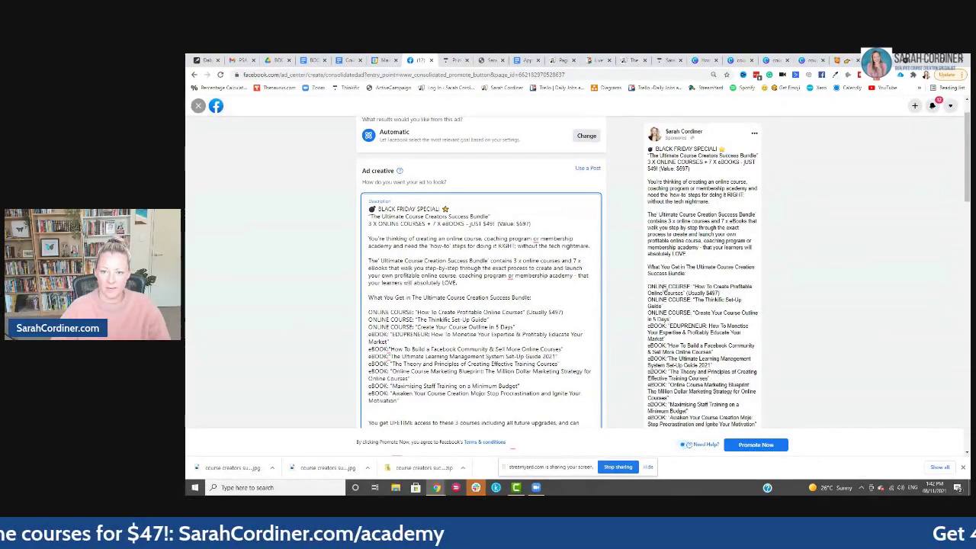
pyautogui.scroll(-5, 666, 291)
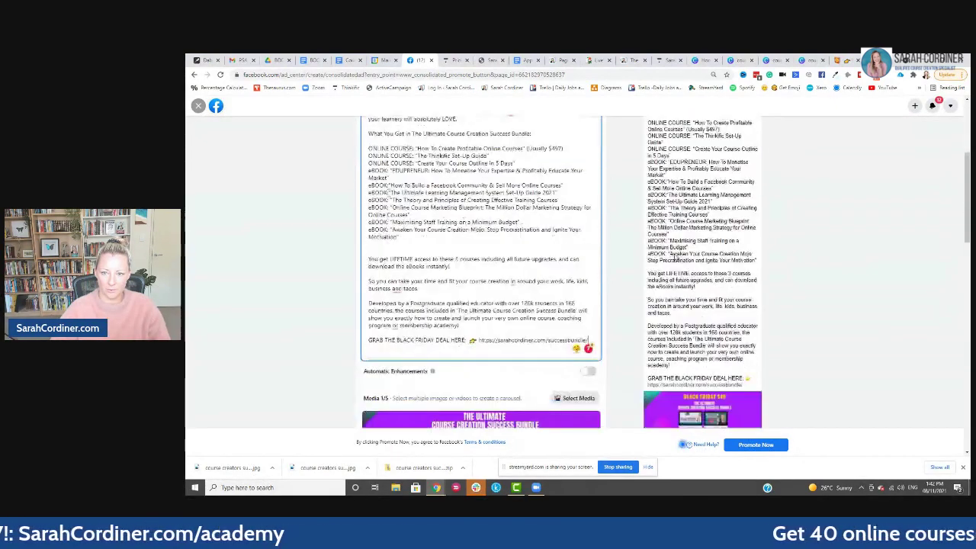
pyautogui.scroll(4, 675, 260)
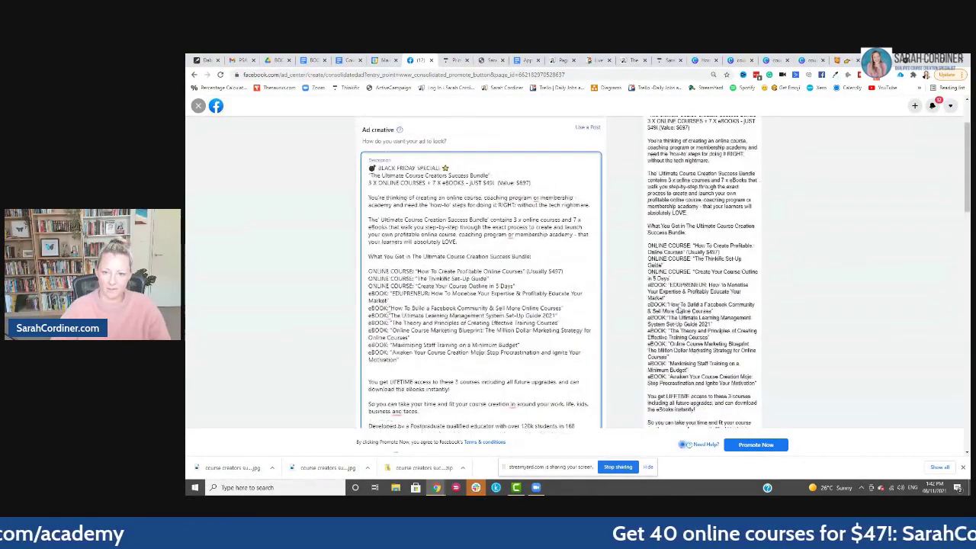
pyautogui.scroll(-1, 680, 260)
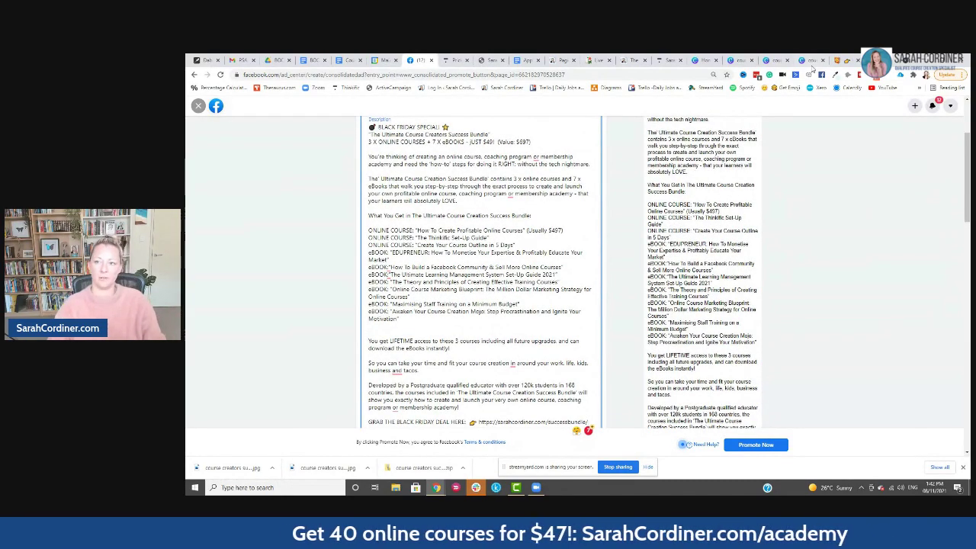
pyautogui.click(845, 60)
pyautogui.click(450, 110)
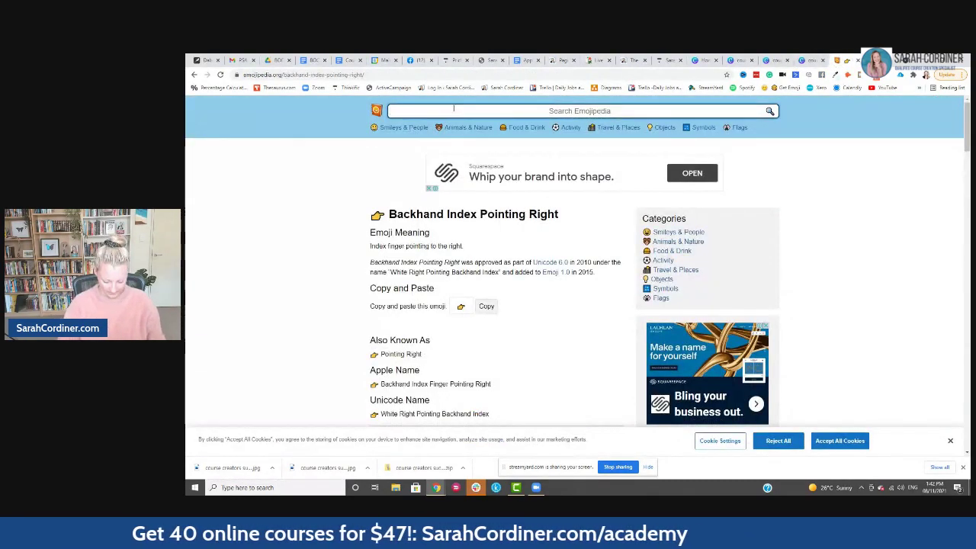
pyautogui.write('CHECK')
pyautogui.press('Return')
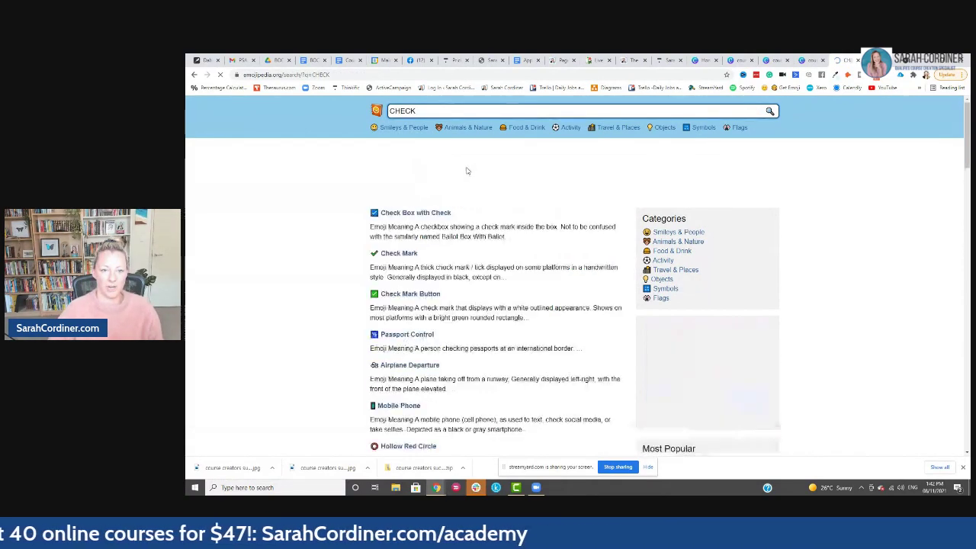
pyautogui.click(478, 260)
pyautogui.click(488, 369)
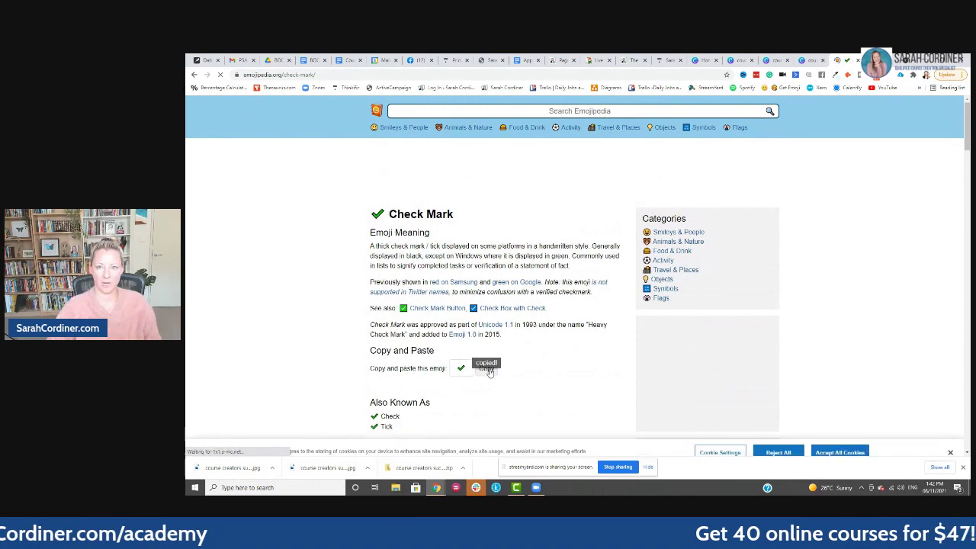
# Return to the Facebook ad and insert the check mark emoji before each of the three "ONLINE COURSE" lines in the description
pyautogui.click(415, 59)
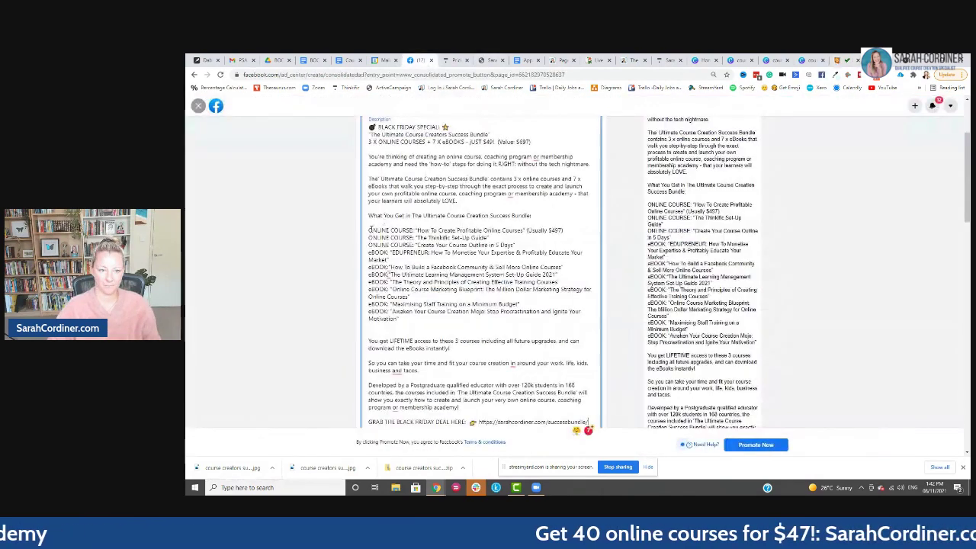
pyautogui.click(369, 229)
pyautogui.hotkey('ctrl', 'v')
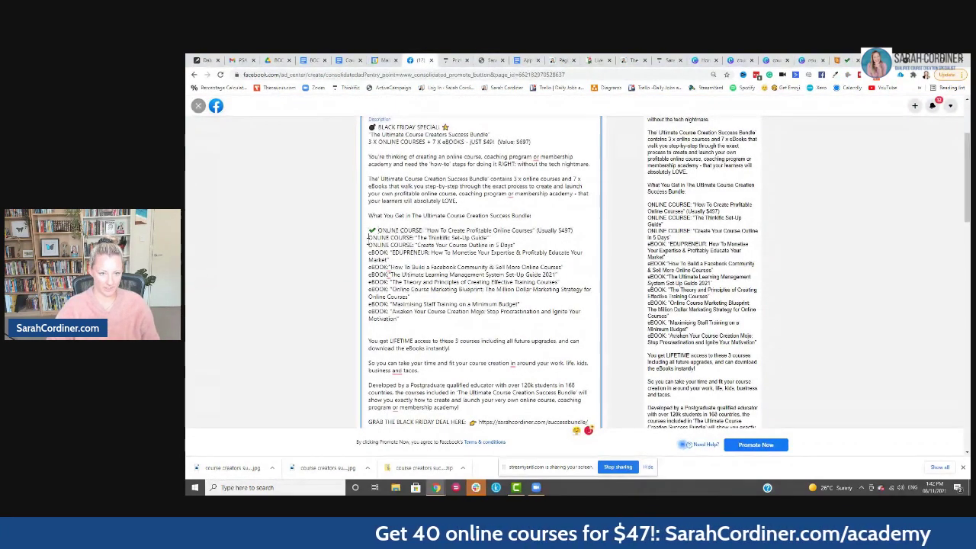
pyautogui.hotkey('ctrl', 'v')
pyautogui.click(367, 245)
pyautogui.hotkey('ctrl', 'v')
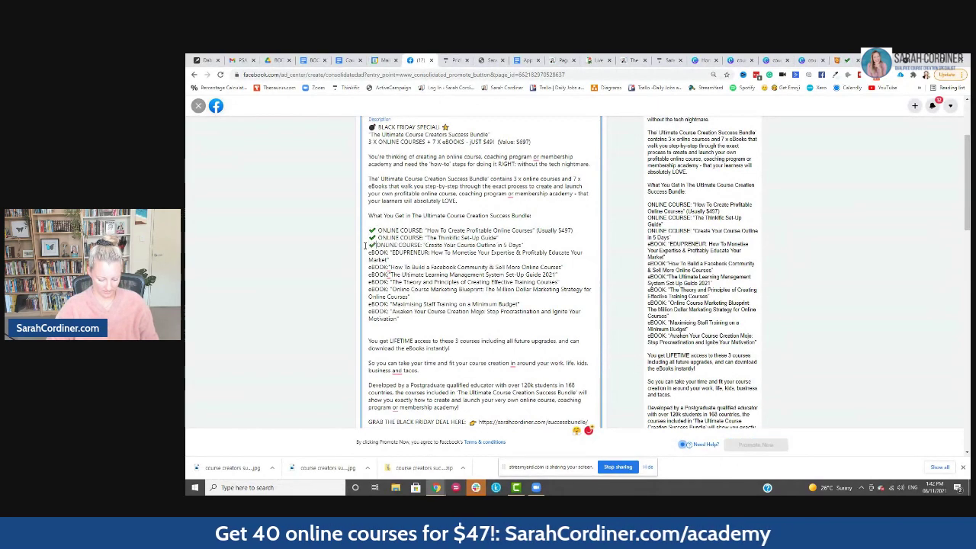
# Insert the check mark emoji before every "eBOOK" line in the description except "Online Course Marketing Blueprint"
pyautogui.click(366, 252)
pyautogui.hotkey('ctrl', 'v')
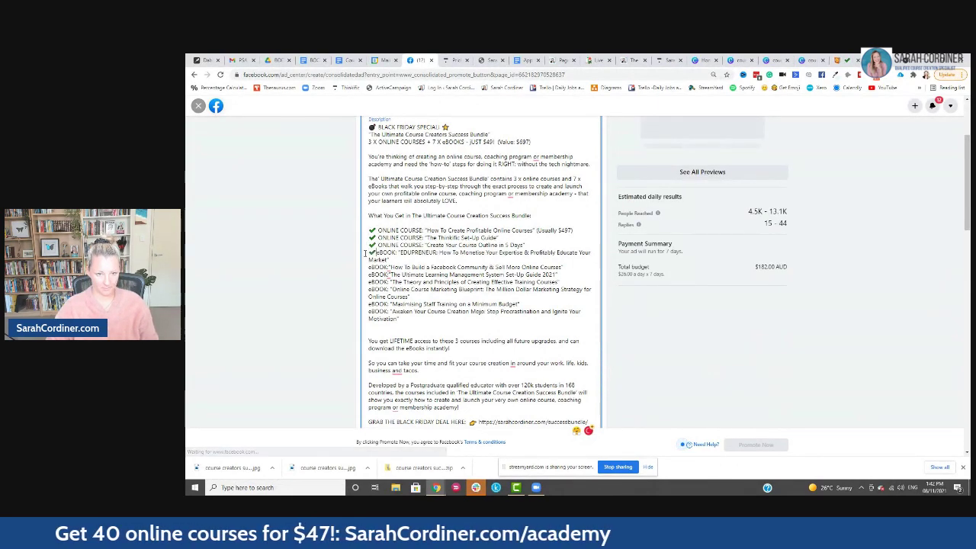
pyautogui.click(368, 267)
pyautogui.hotkey('ctrl', 'v')
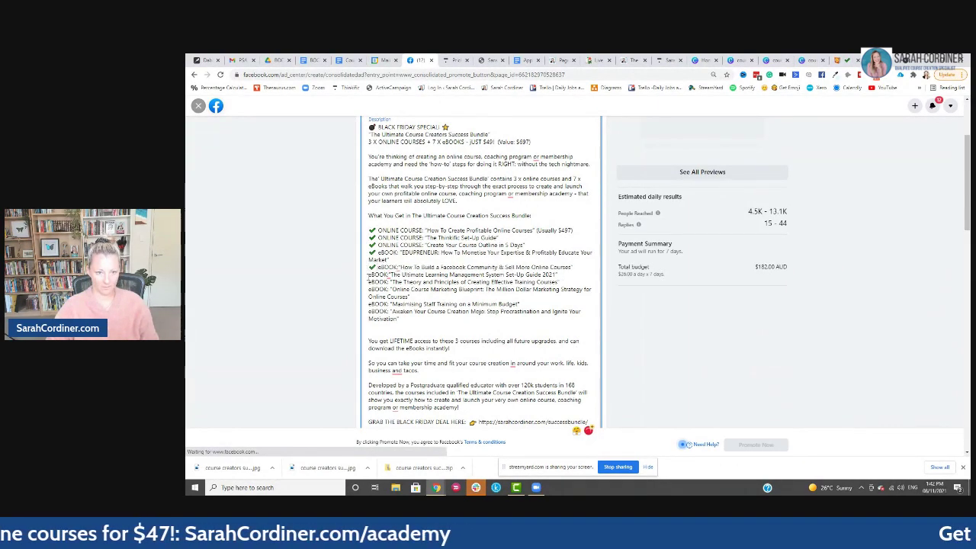
pyautogui.click(368, 274)
pyautogui.hotkey('ctrl', 'v')
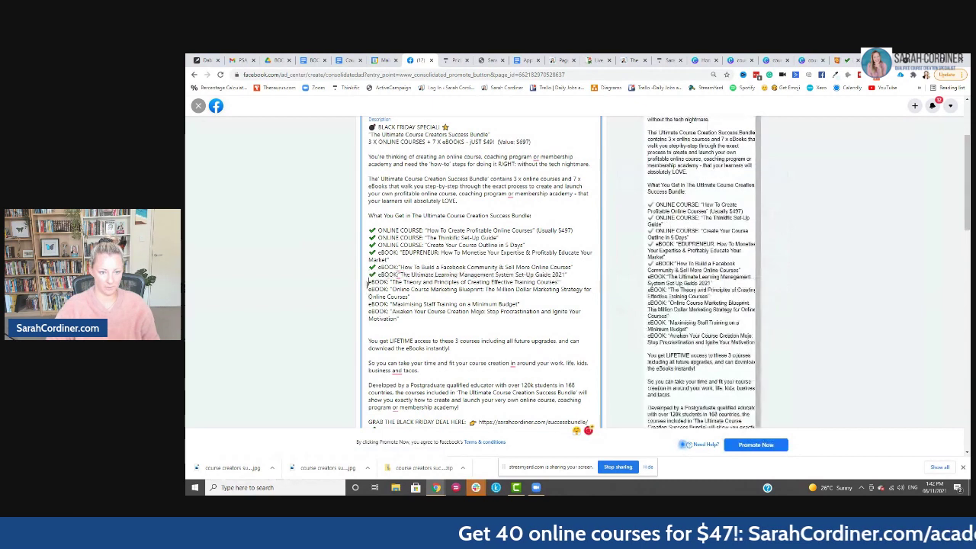
pyautogui.click(369, 283)
pyautogui.hotkey('ctrl', 'v')
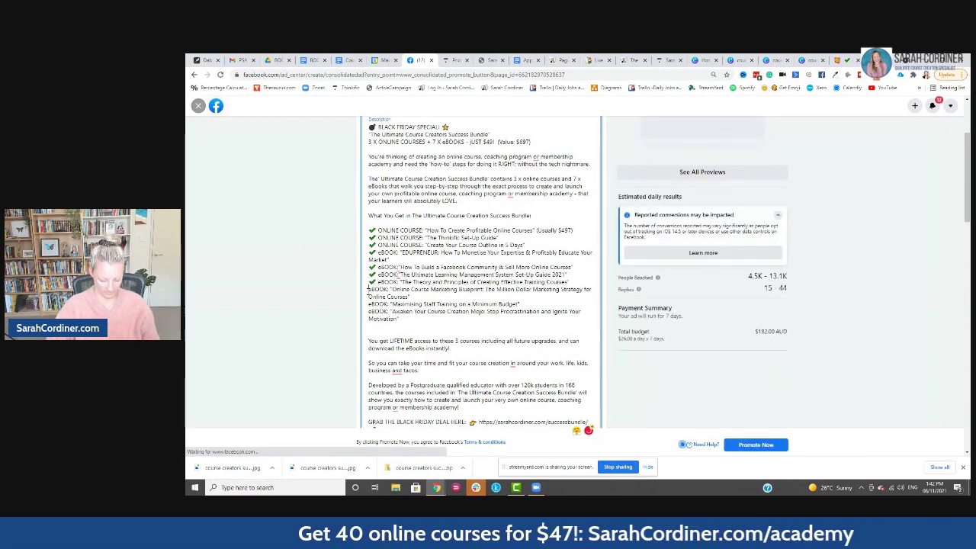
pyautogui.click(368, 303)
pyautogui.hotkey('ctrl', 'v')
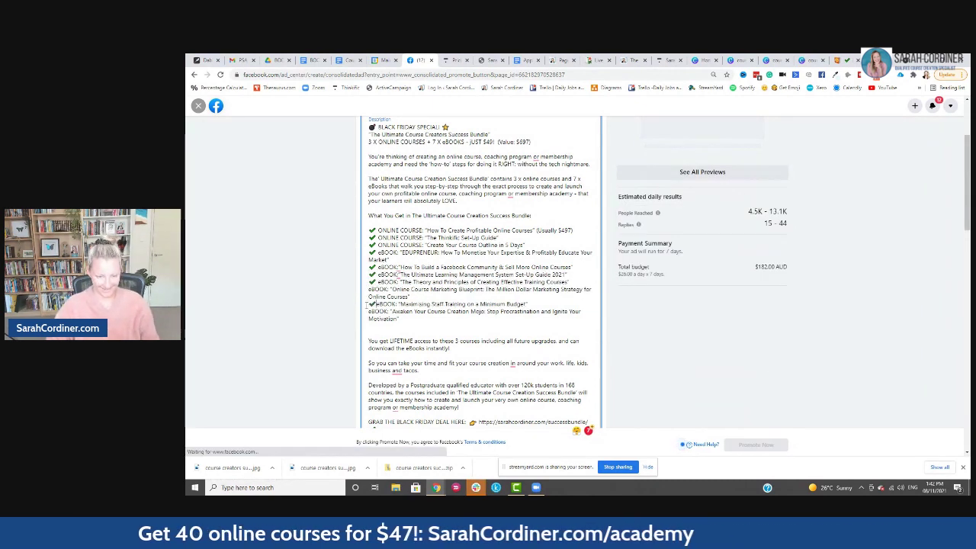
pyautogui.click(368, 311)
pyautogui.hotkey('ctrl', 'v')
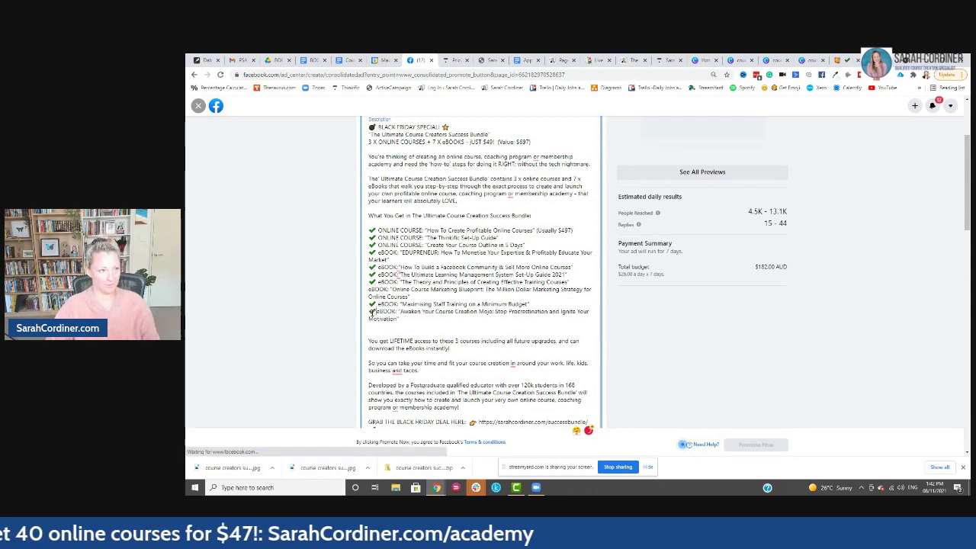
# Remove the stray check mark below the closing link and copy the whole "GRAB THE BLACK FRIDAY DEAL HERE:" line
pyautogui.scroll(3, 411, 290)
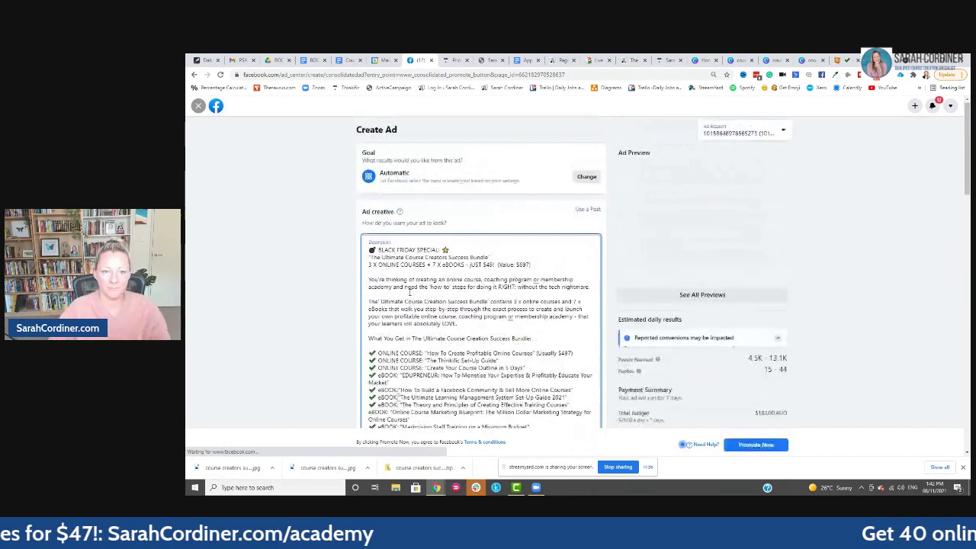
pyautogui.scroll(-2, 410, 290)
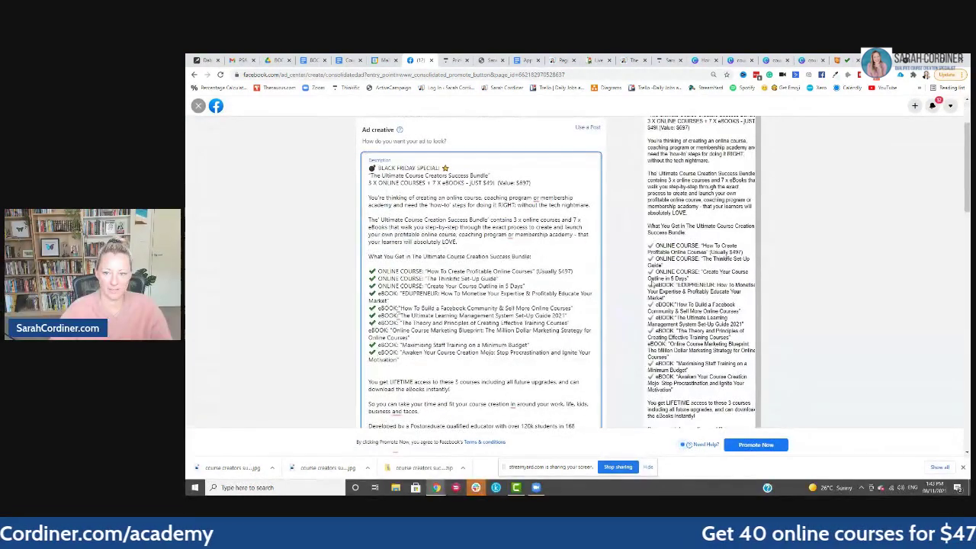
pyautogui.scroll(3, 673, 271)
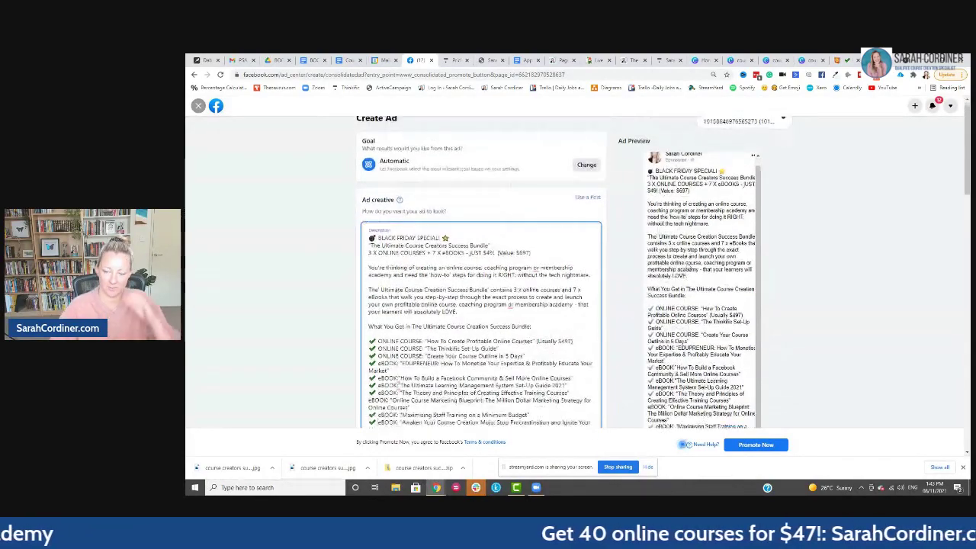
pyautogui.scroll(-4, 686, 271)
pyautogui.scroll(-3, 693, 269)
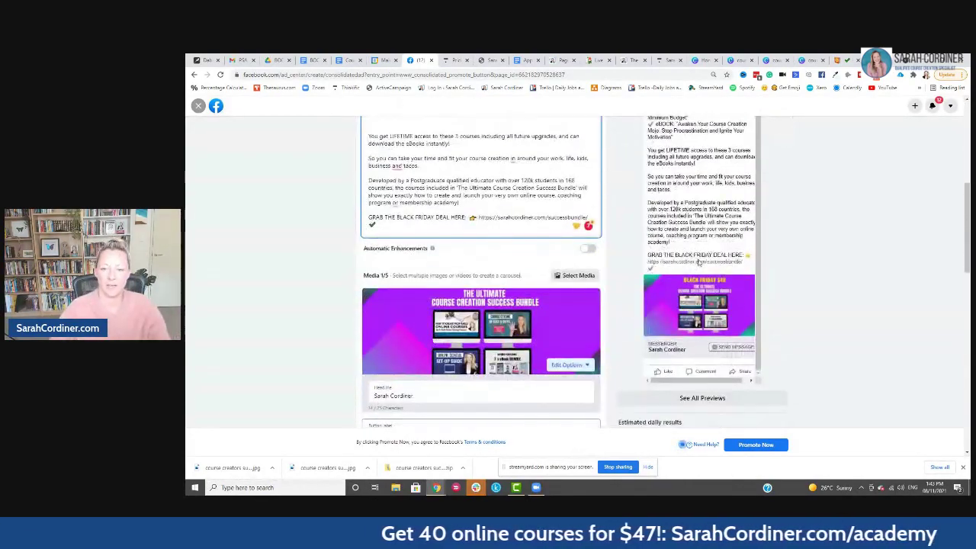
pyautogui.scroll(5, 671, 272)
pyautogui.scroll(-4, 671, 272)
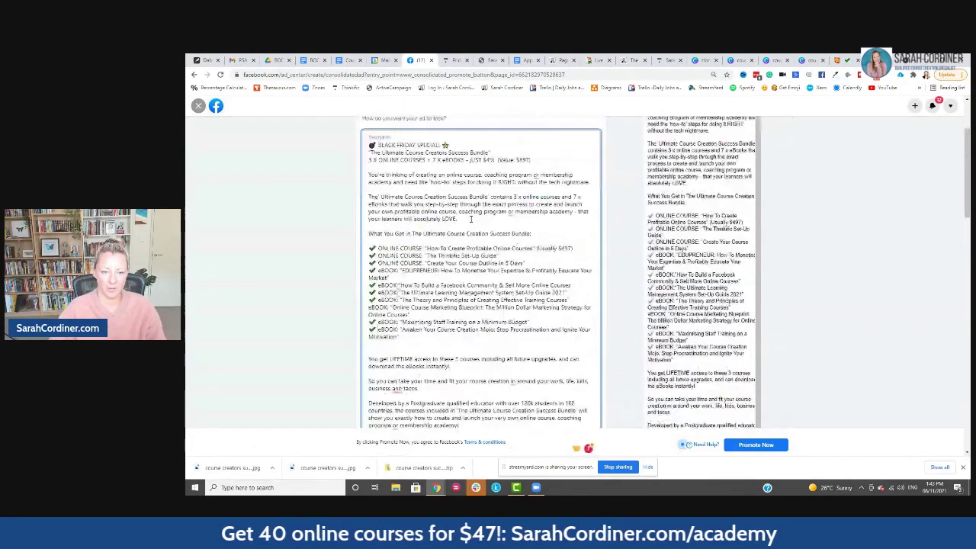
pyautogui.press('BackSpace')
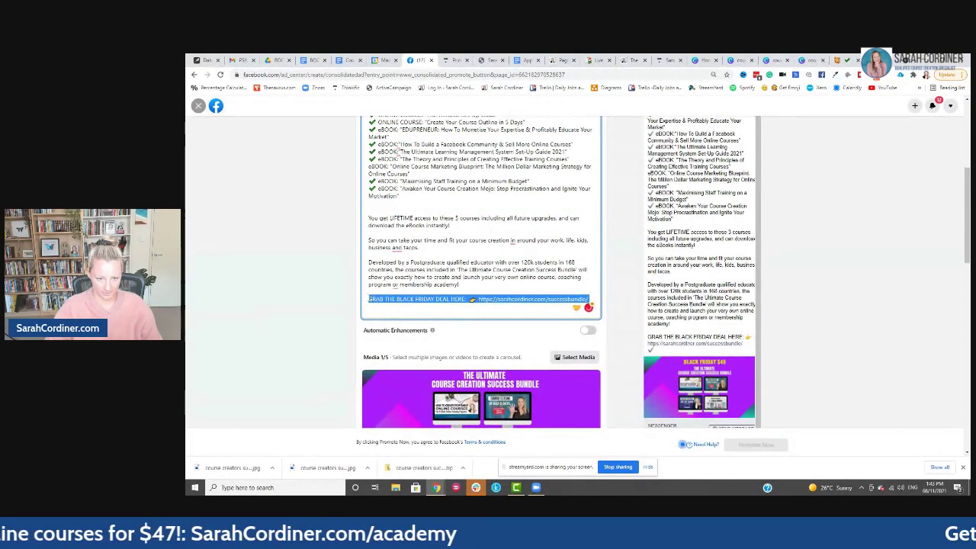
pyautogui.scroll(5, 404, 252)
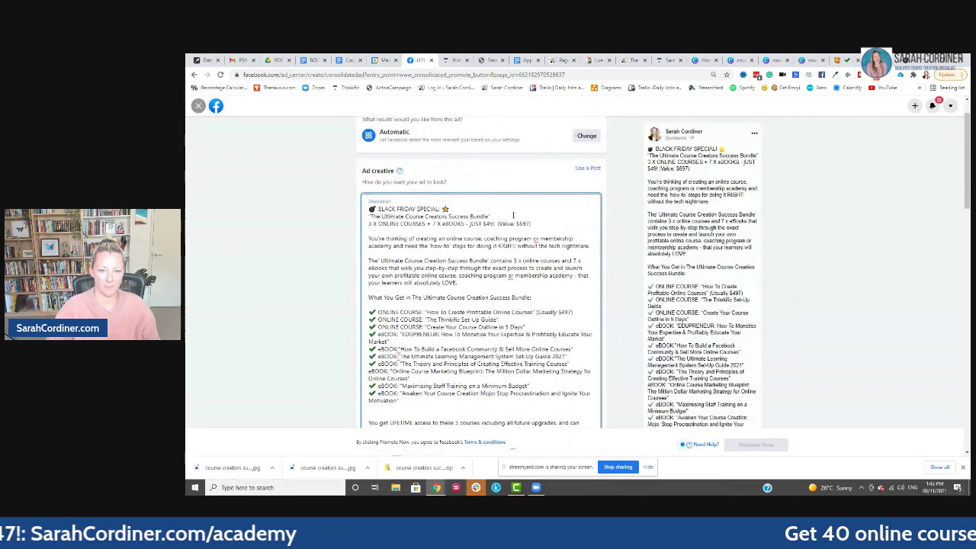
pyautogui.press('Return')
pyautogui.press('Return')
pyautogui.press('Return')
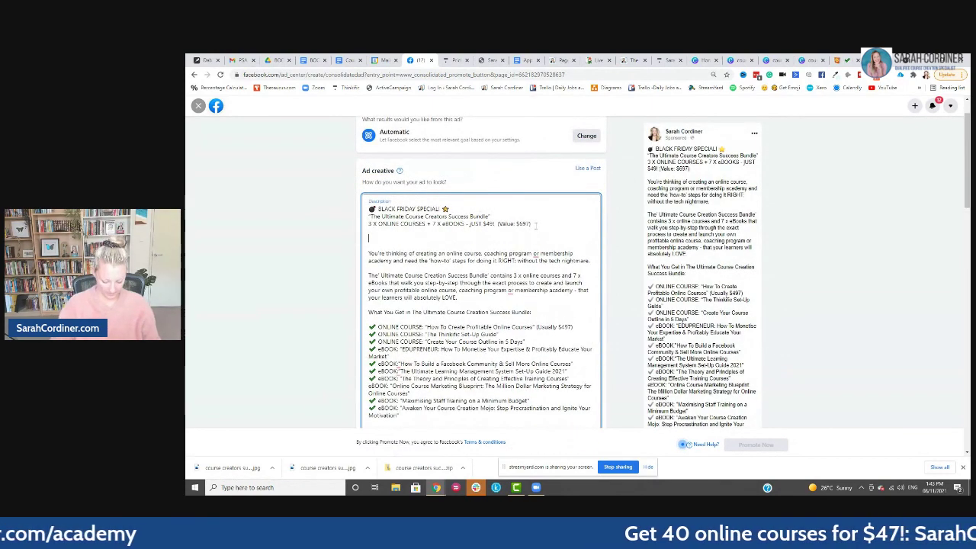
pyautogui.press('BackSpace')
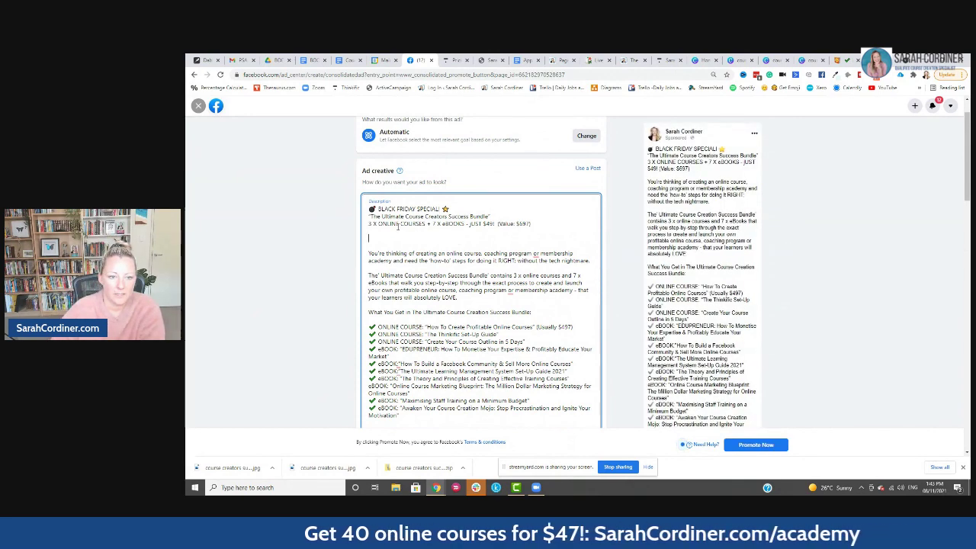
pyautogui.scroll(-7, 397, 227)
pyautogui.scroll(5, 415, 282)
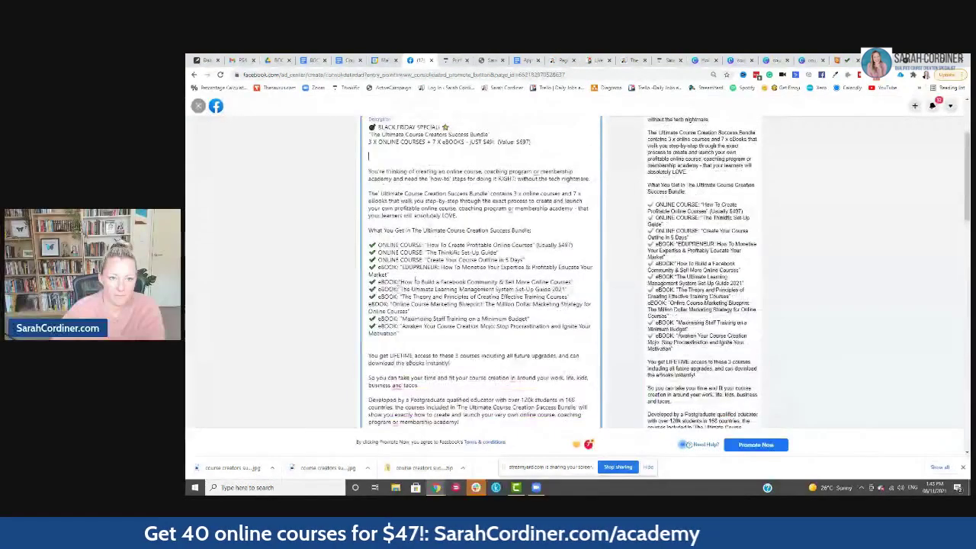
pyautogui.press('BackSpace')
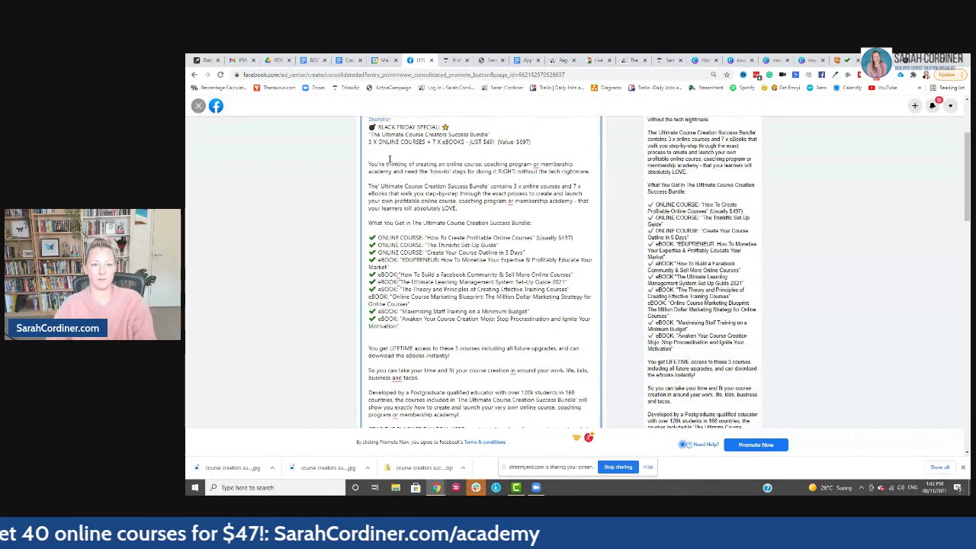
pyautogui.press('BackSpace')
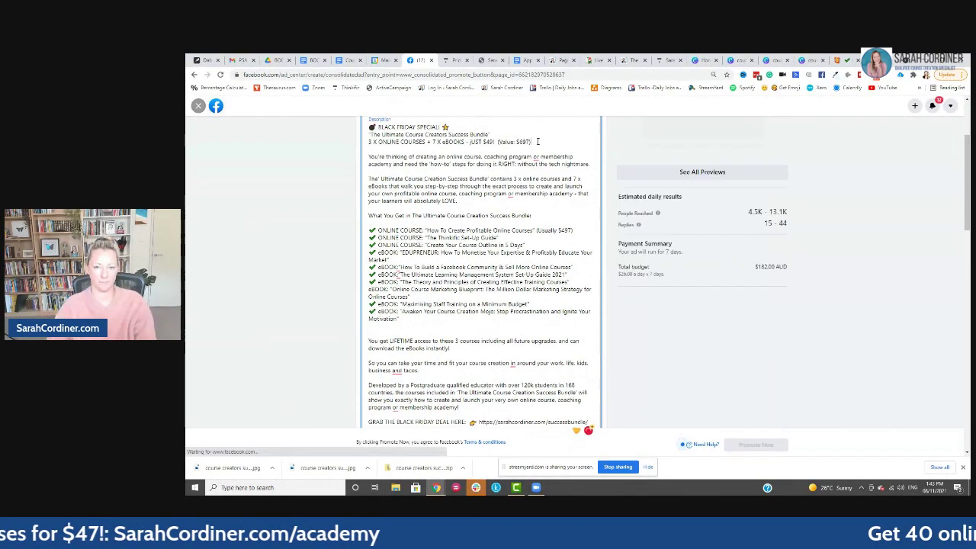
# Insert the copied "GRAB THE BLACK FRIDAY DEAL HERE:" line with its link as a separate paragraph below the "3 X ONLINE COURSES + 7 X eBOOKS" line
pyautogui.press('Return')
pyautogui.press('Return')
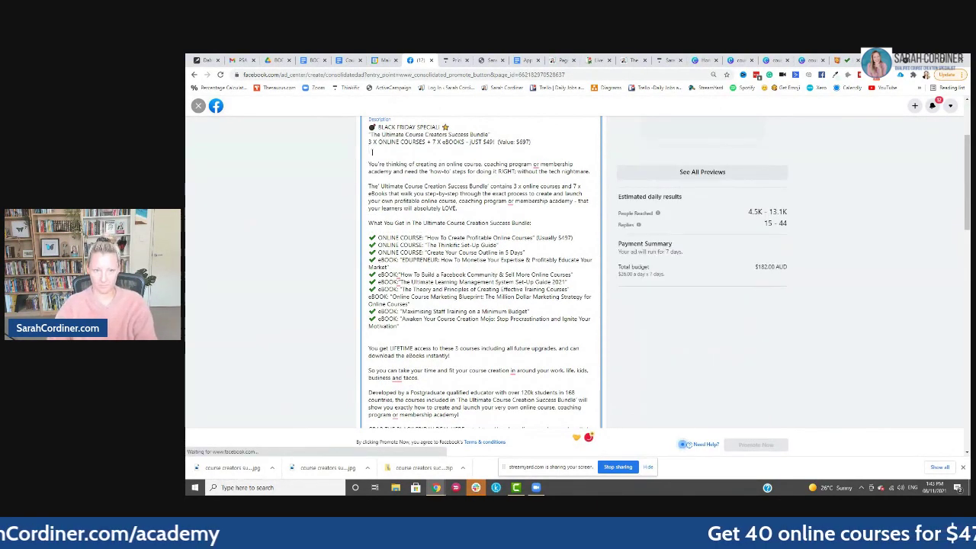
pyautogui.rightClick(370, 156)
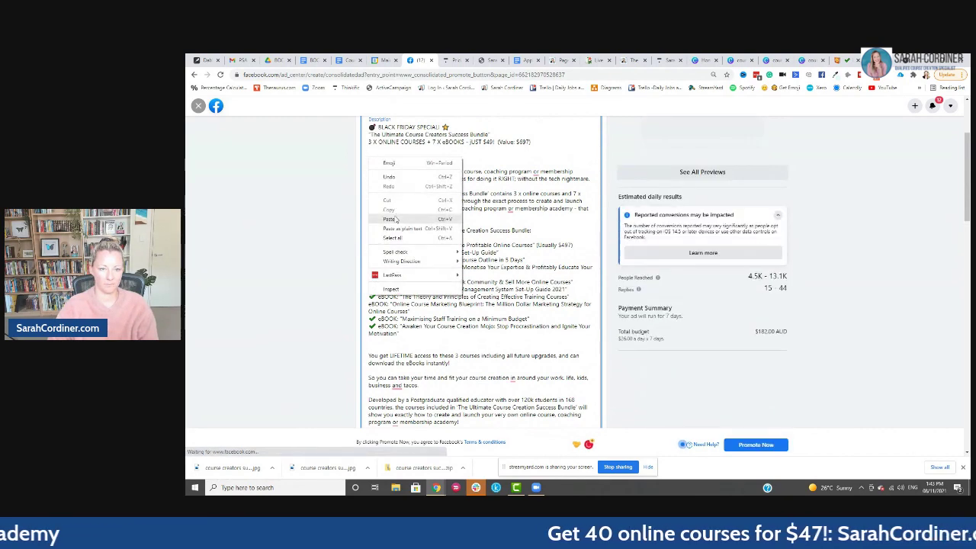
pyautogui.click(394, 218)
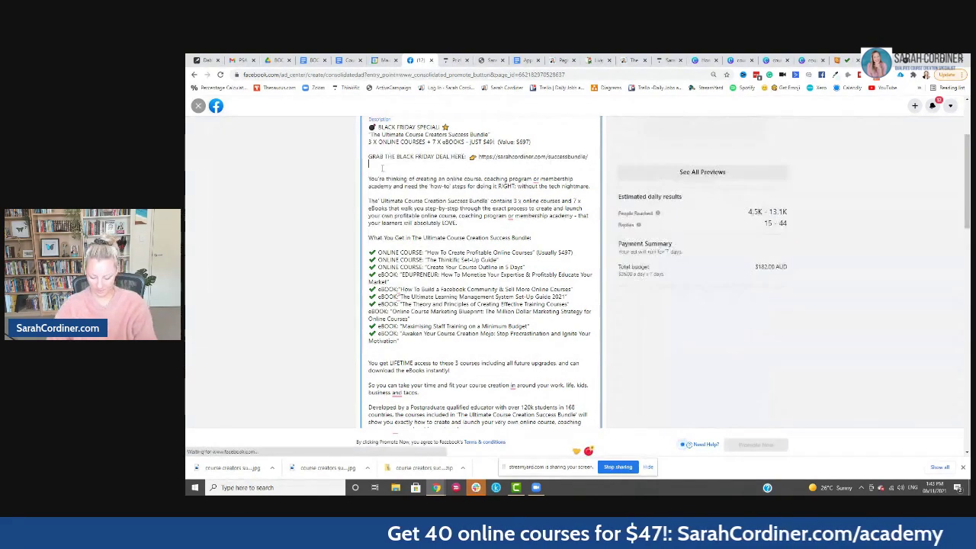
# Review the ad description and its preview from the Black Friday heading down to the closing link
pyautogui.scroll(2, 536, 178)
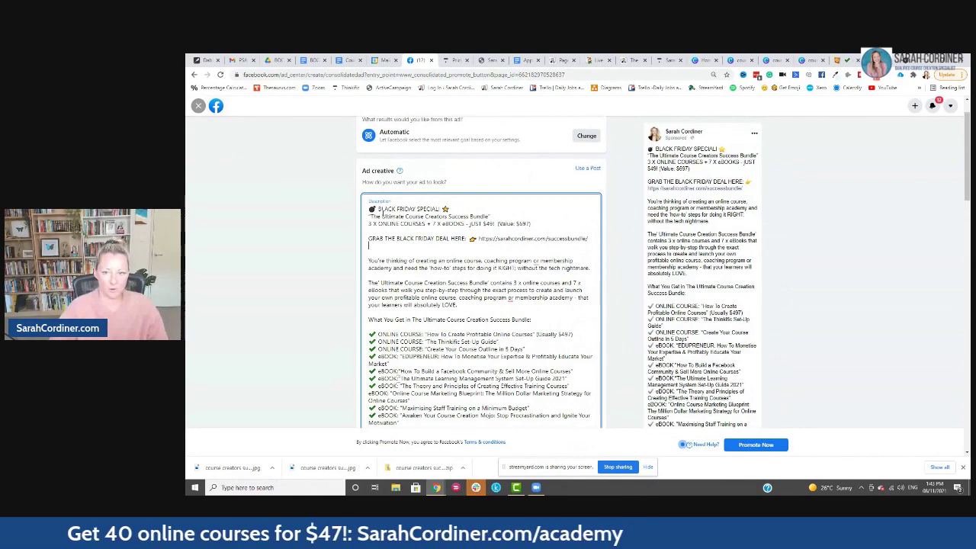
pyautogui.scroll(-2, 521, 198)
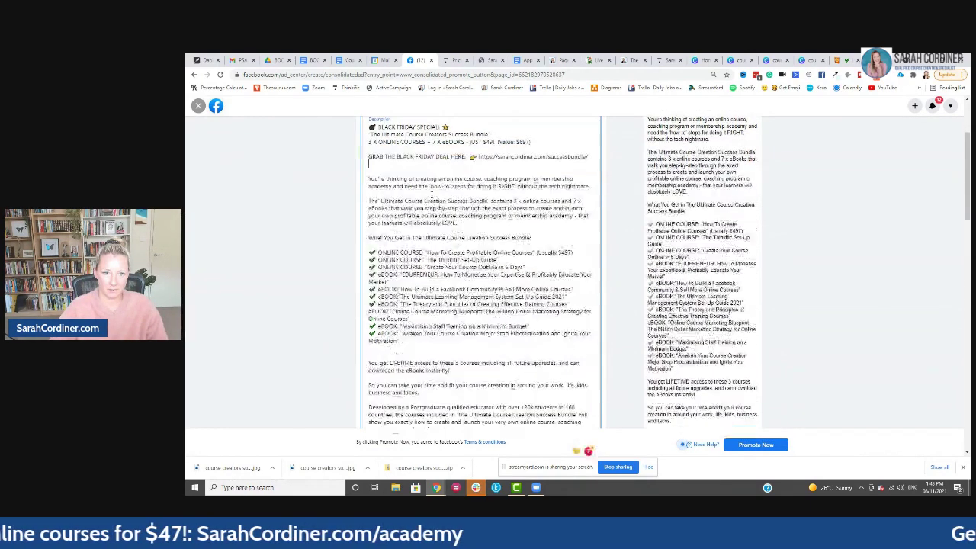
pyautogui.scroll(-1, 399, 233)
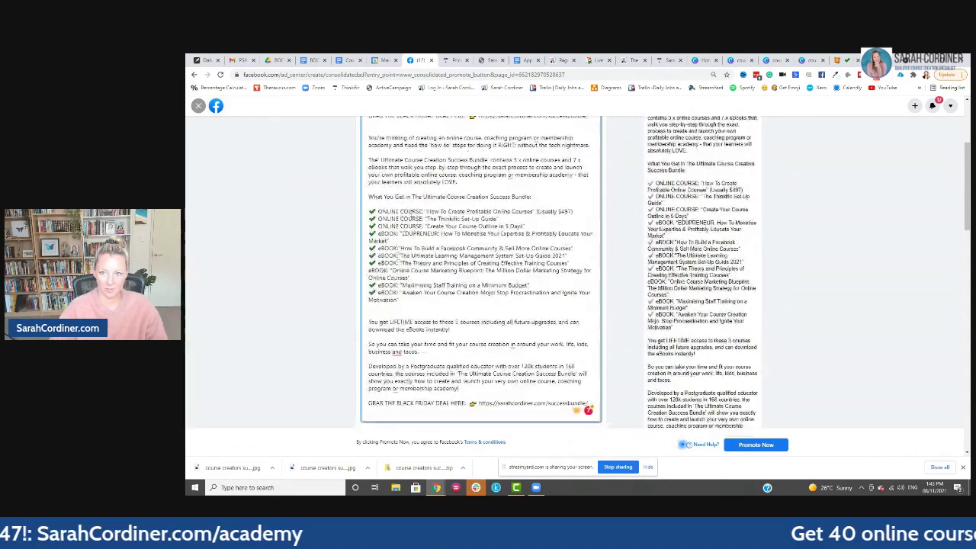
pyautogui.scroll(3, 414, 222)
pyautogui.scroll(-2, 424, 256)
pyautogui.scroll(-4, 426, 266)
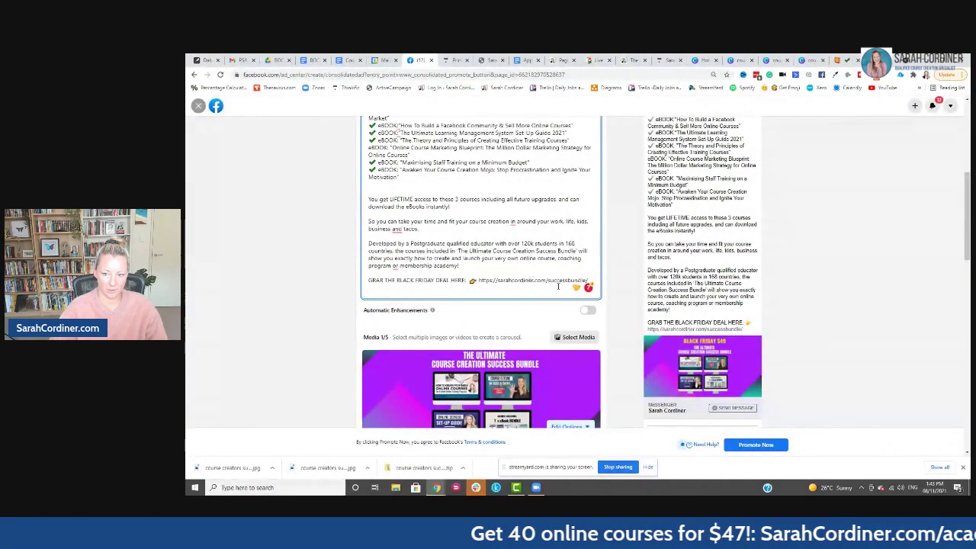
# Clear the existing name from the ad's headline
pyautogui.scroll(-4, 463, 237)
pyautogui.scroll(-1, 463, 237)
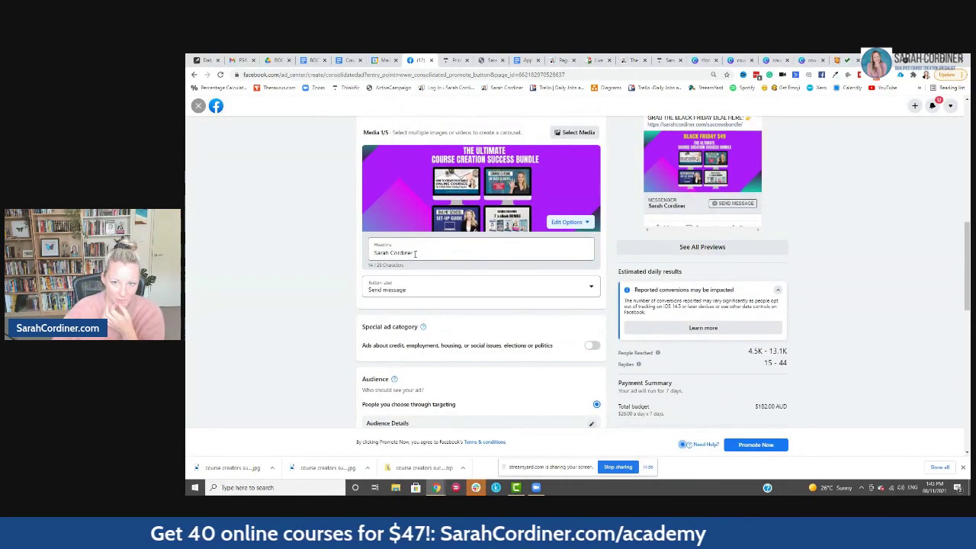
pyautogui.scroll(5, 664, 370)
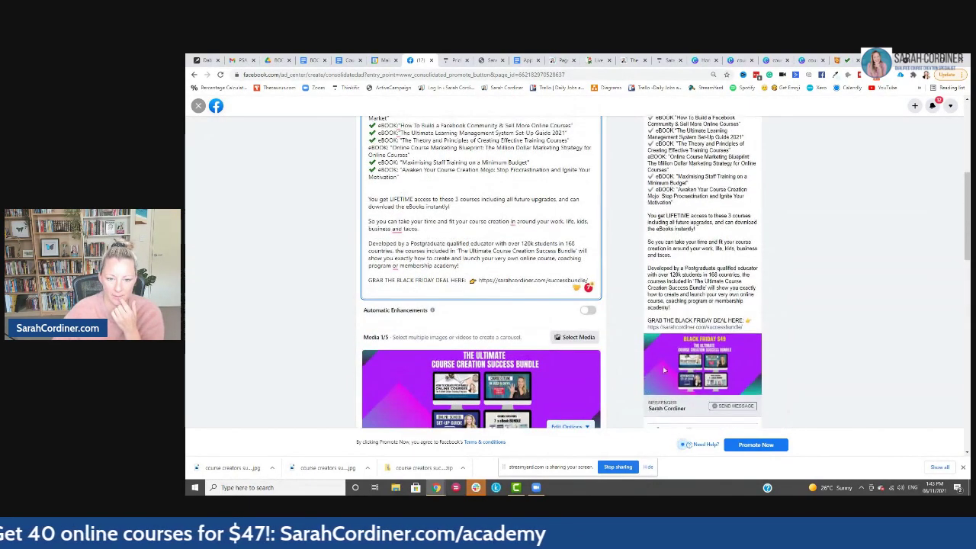
pyautogui.scroll(-4, 413, 336)
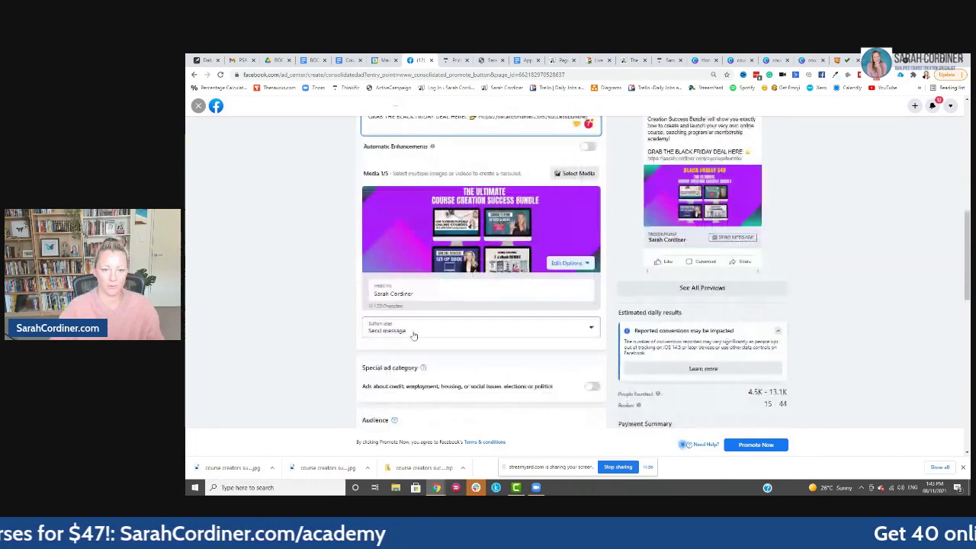
pyautogui.click(412, 292)
pyautogui.moveTo(413, 292); pyautogui.dragTo(377, 289)
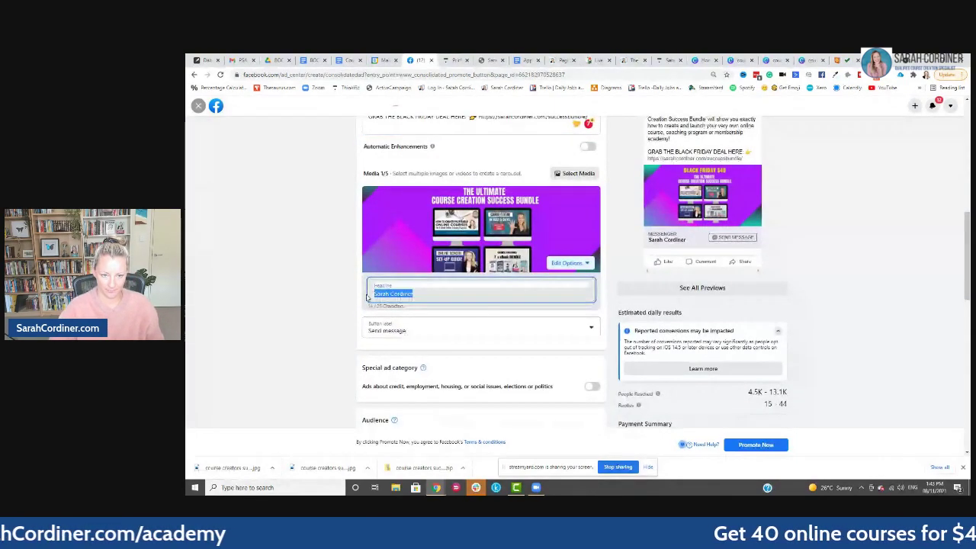
pyautogui.press('BackSpace')
pyautogui.write('cou')
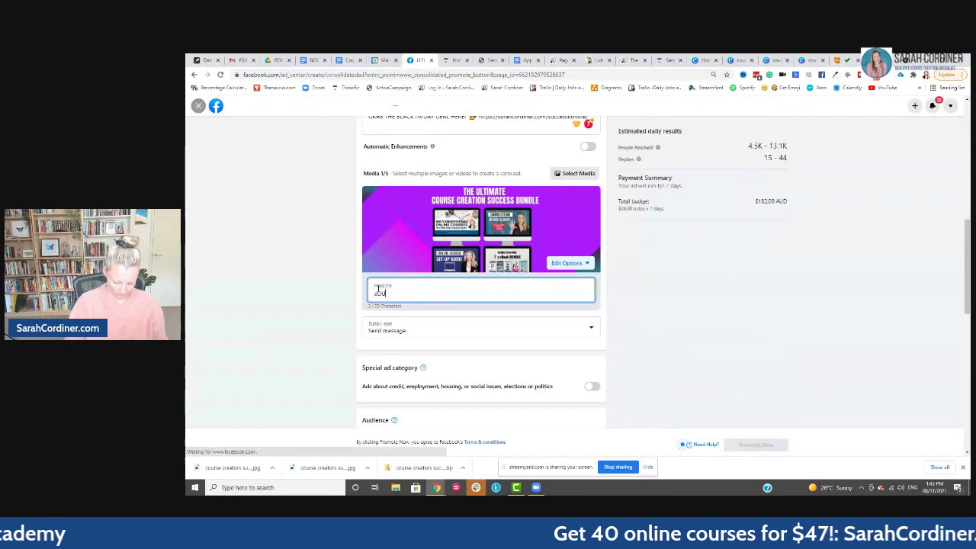
pyautogui.write('RSE CREATION')
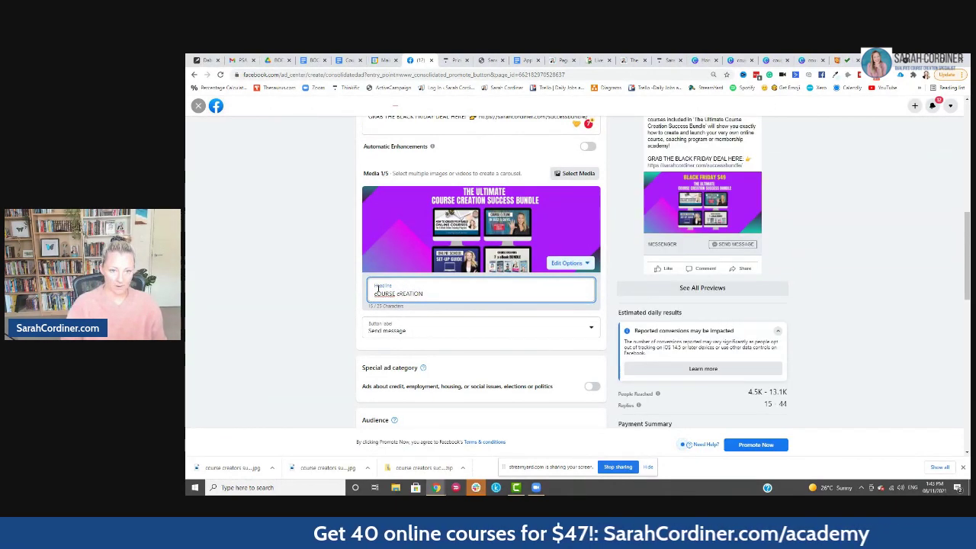
pyautogui.hotkey('ctrl', 'BackSpace')
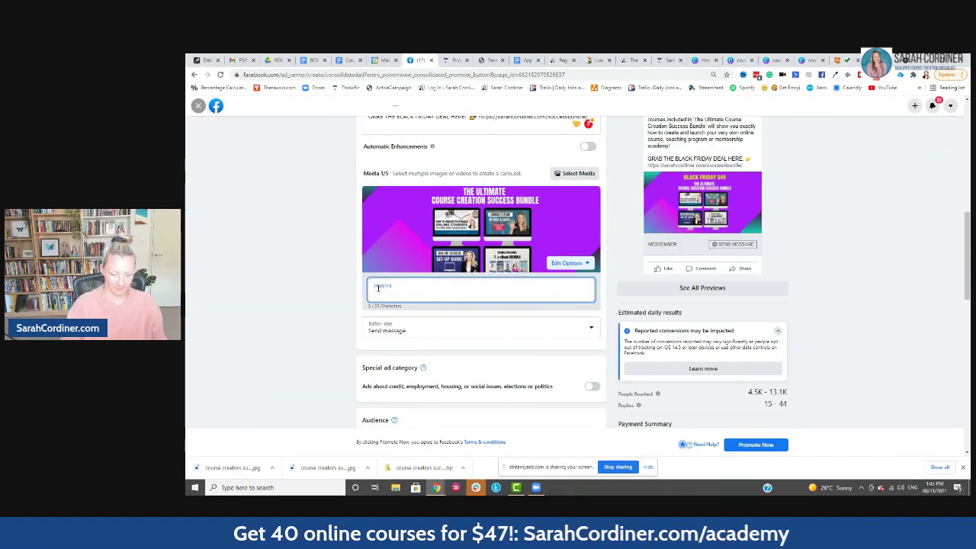
# Set the ad's headline to "Course Success Bundle"
pyautogui.write('Course Creat')
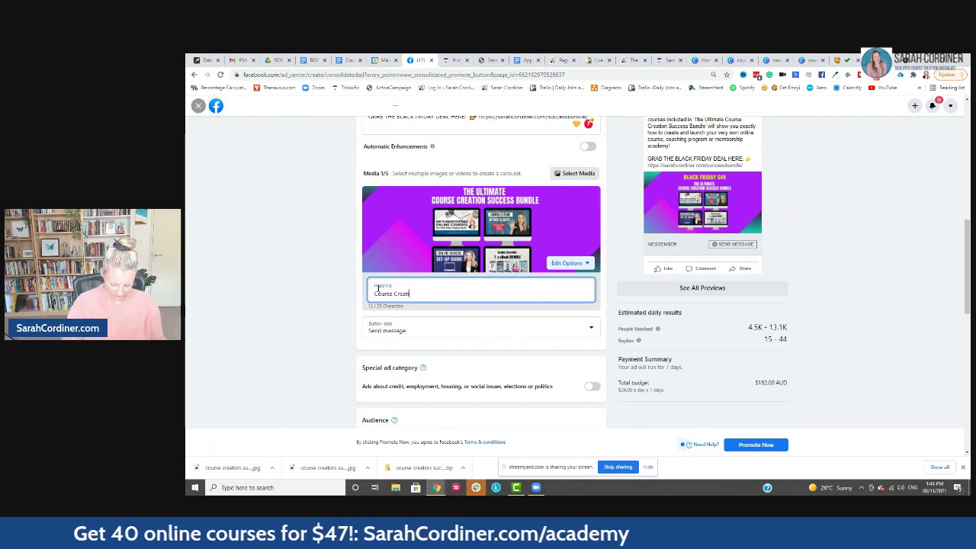
pyautogui.write('ion Success B')
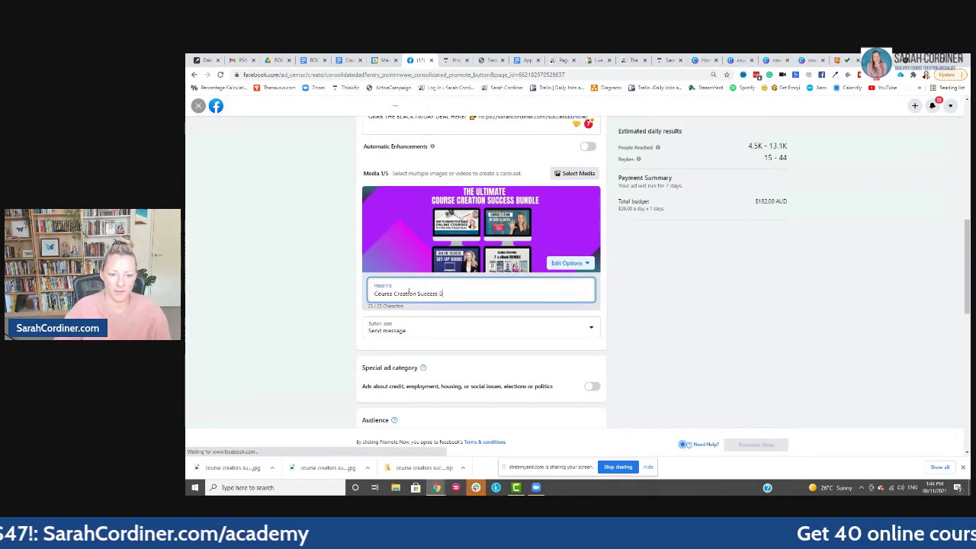
pyautogui.moveTo(417, 293); pyautogui.dragTo(374, 294)
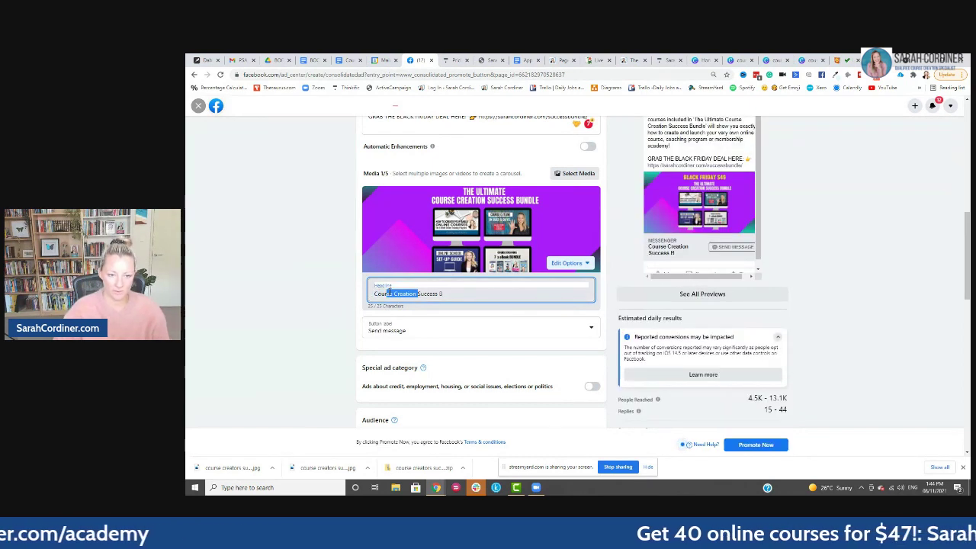
pyautogui.press('BackSpace')
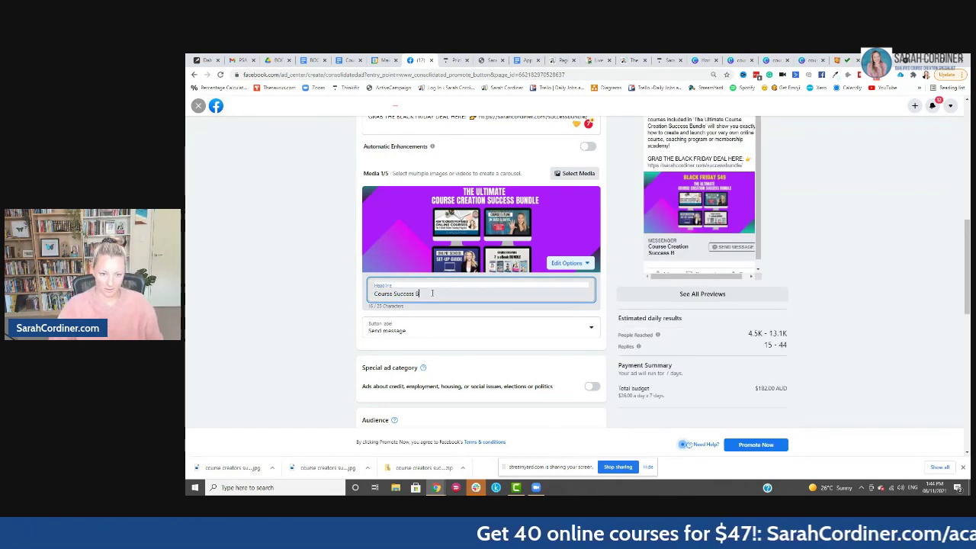
pyautogui.click(435, 294)
pyautogui.write('undle')
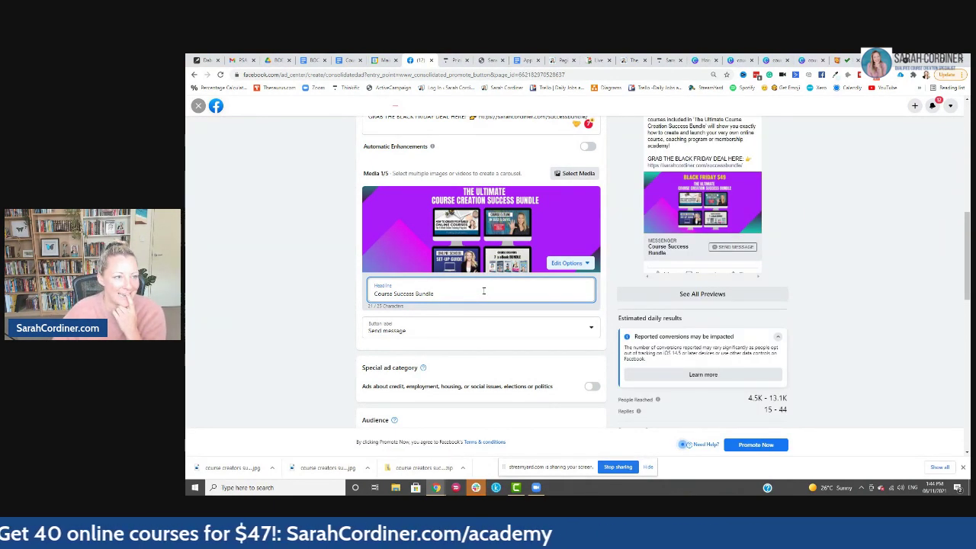
pyautogui.click(484, 290)
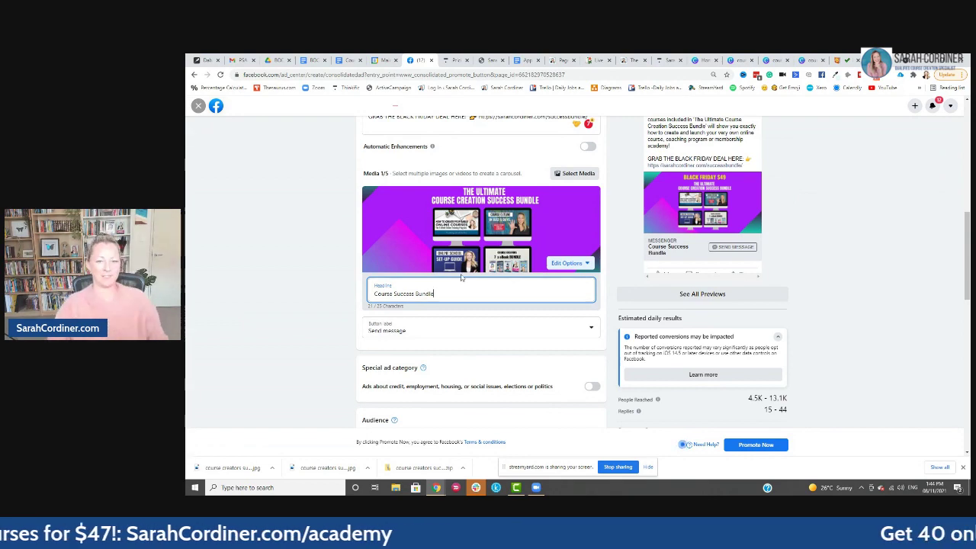
# Change the ad's button label to "Sign up"
pyautogui.scroll(5, 455, 281)
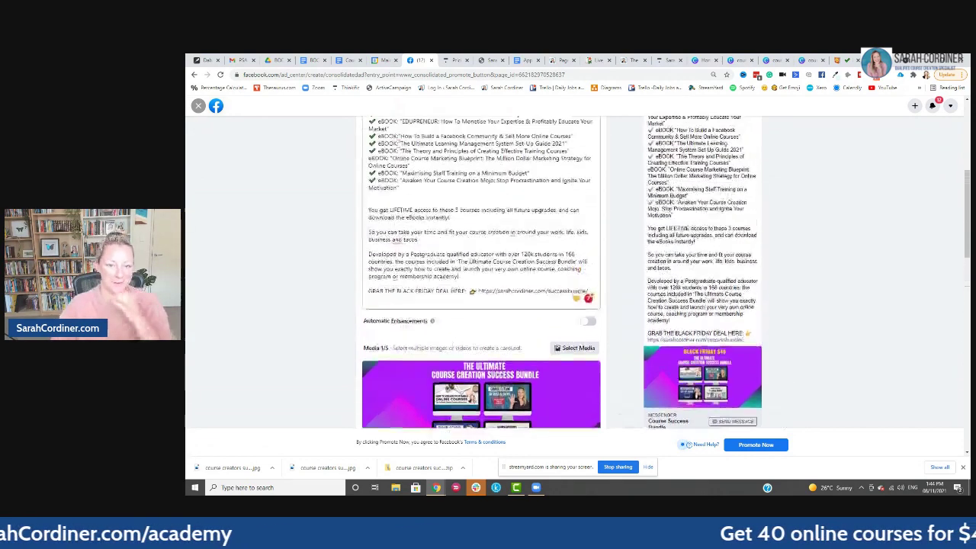
pyautogui.scroll(4, 454, 281)
pyautogui.scroll(-8, 452, 279)
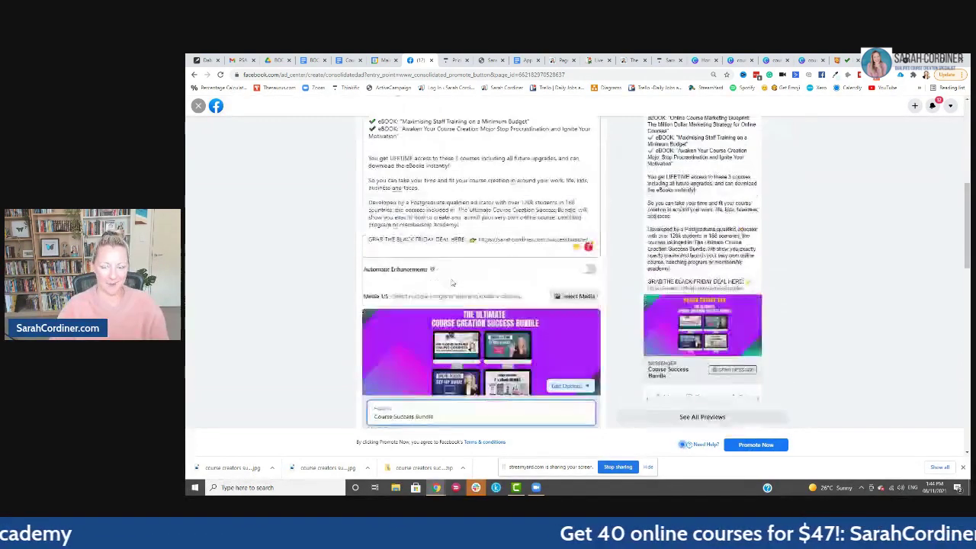
pyautogui.scroll(-10, 451, 282)
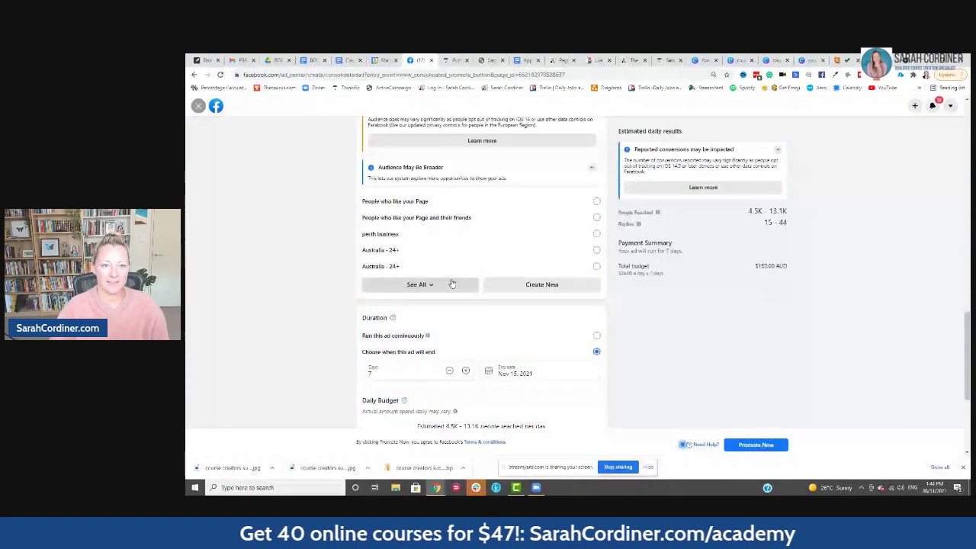
pyautogui.scroll(8, 452, 283)
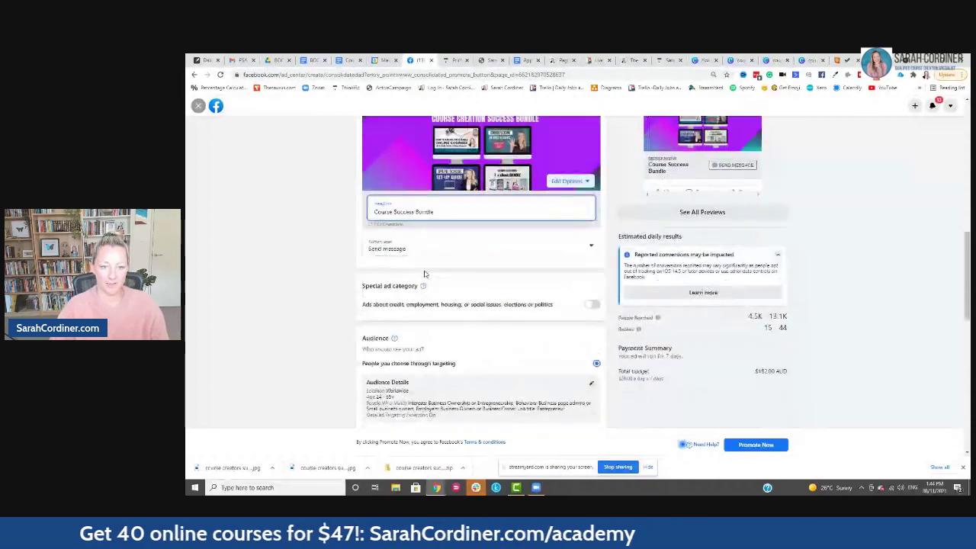
pyautogui.click(412, 248)
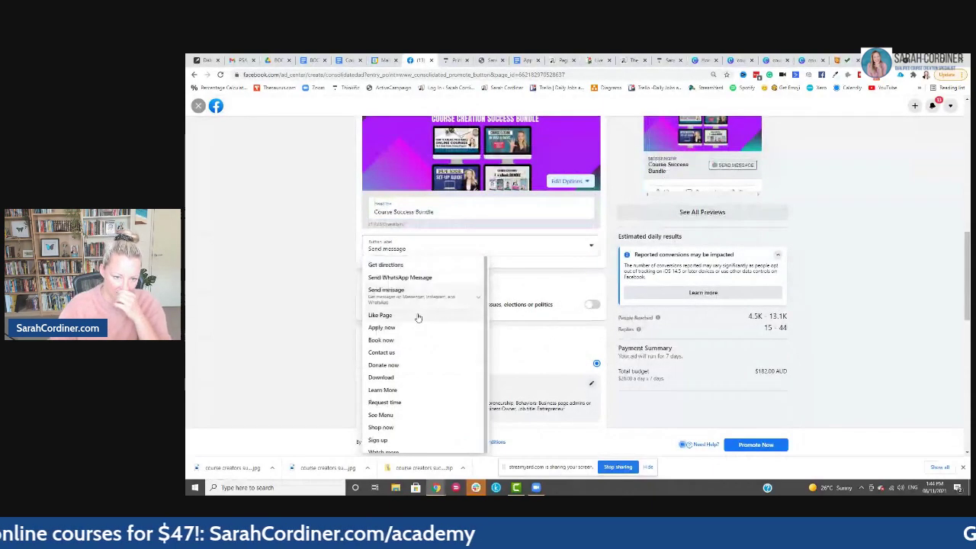
pyautogui.scroll(-2, 406, 342)
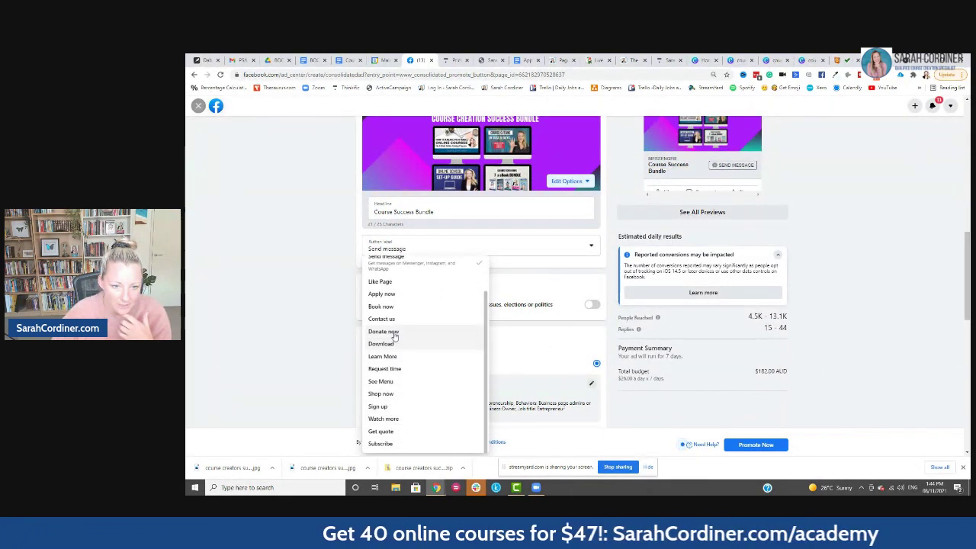
pyautogui.scroll(2, 397, 333)
pyautogui.scroll(1, 395, 338)
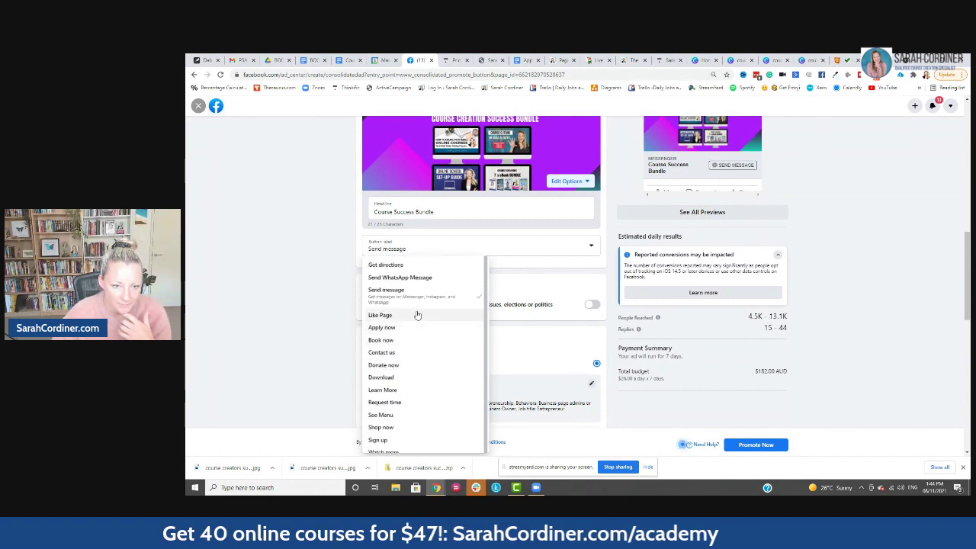
pyautogui.scroll(-2, 418, 326)
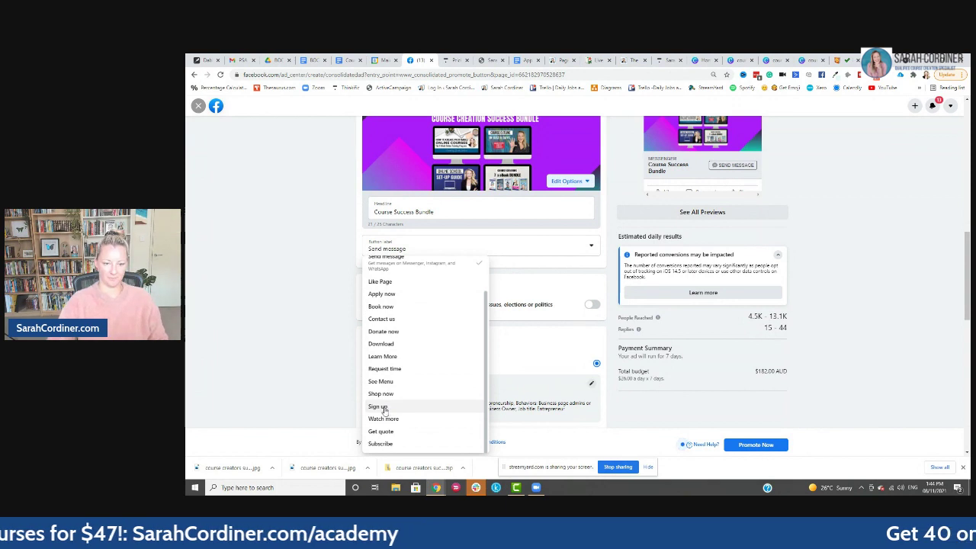
pyautogui.click(380, 408)
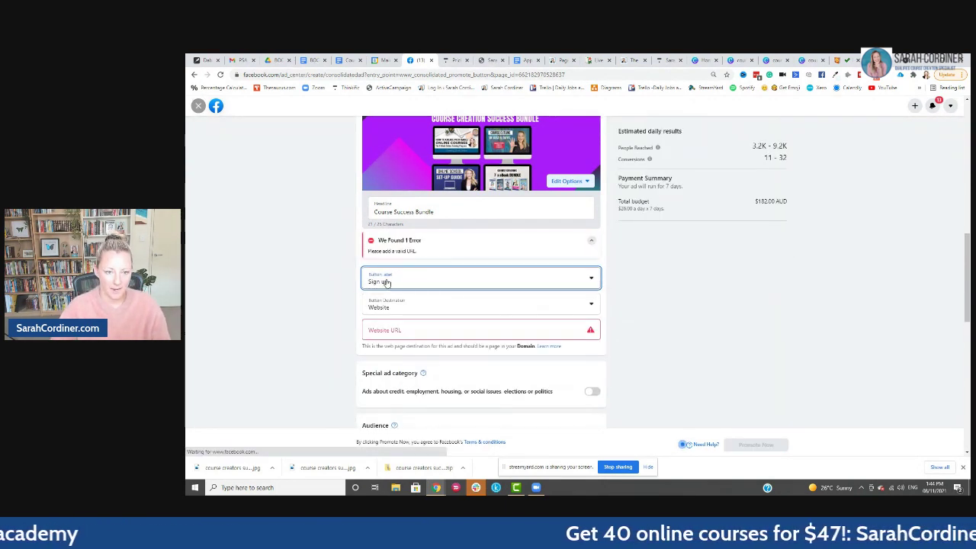
# Set the button's website URL to the Course Creation Success Bundle sales page address ending in /successbundle/
pyautogui.click(388, 329)
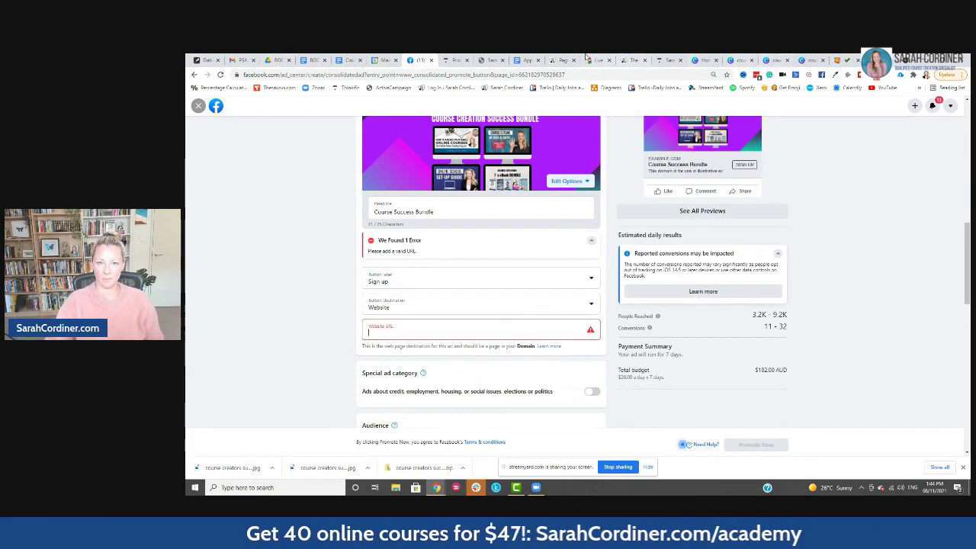
pyautogui.click(562, 60)
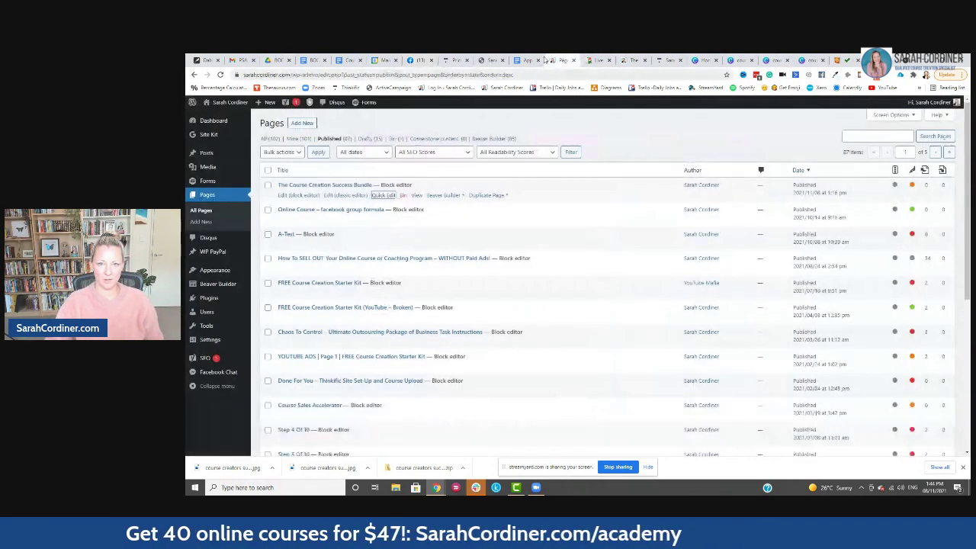
pyautogui.click(631, 61)
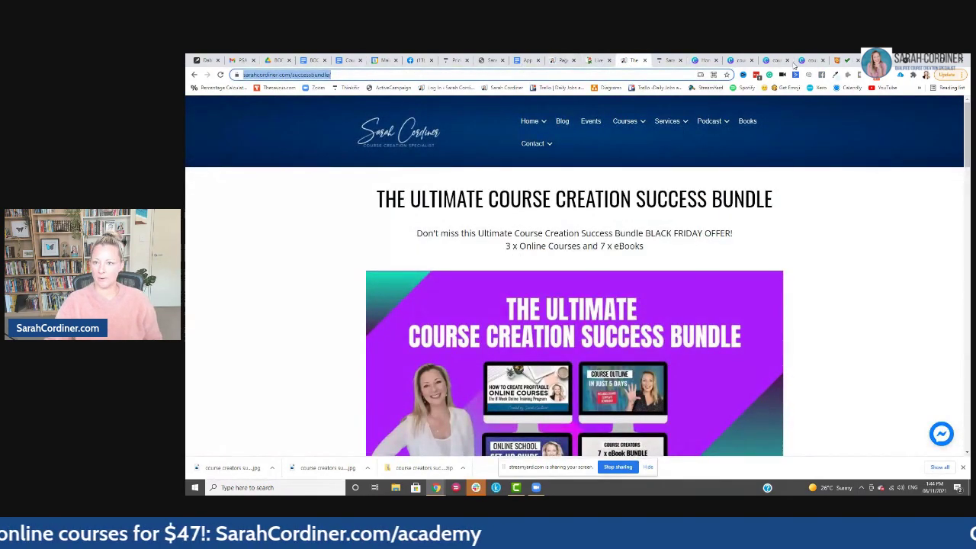
pyautogui.click(424, 61)
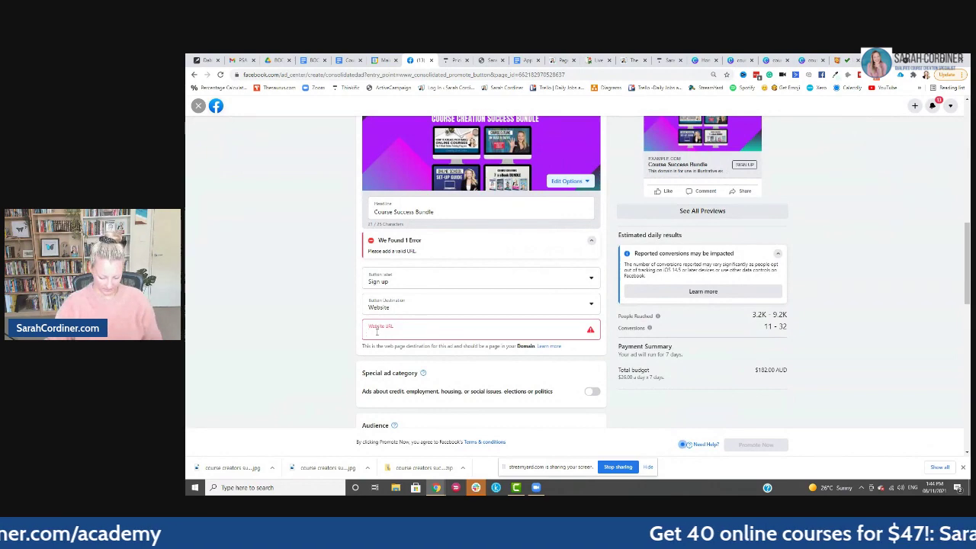
pyautogui.write('https://sarahcordiner.com/successbundle/')
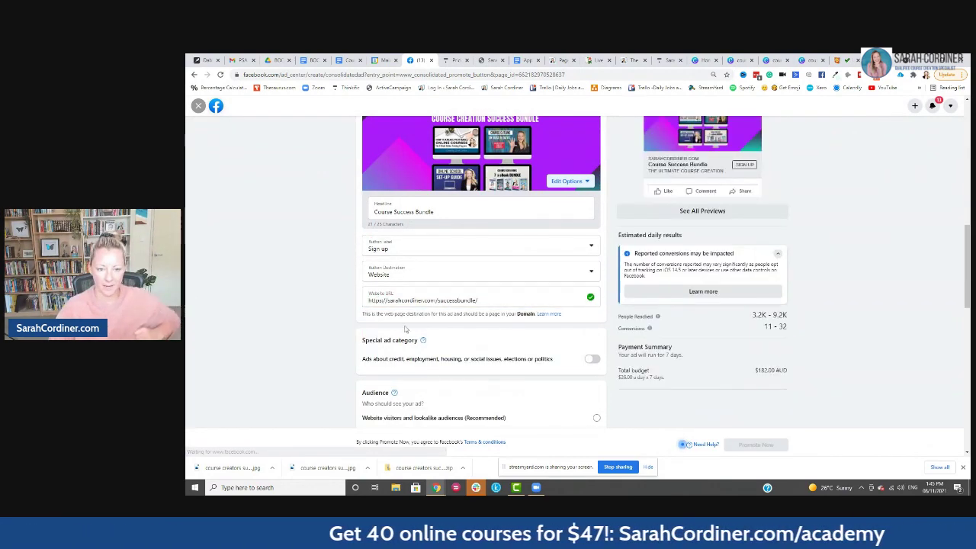
# Check the ad preview's closing link, image, headline and sign-up button against the entered ad settings
pyautogui.scroll(3, 674, 314)
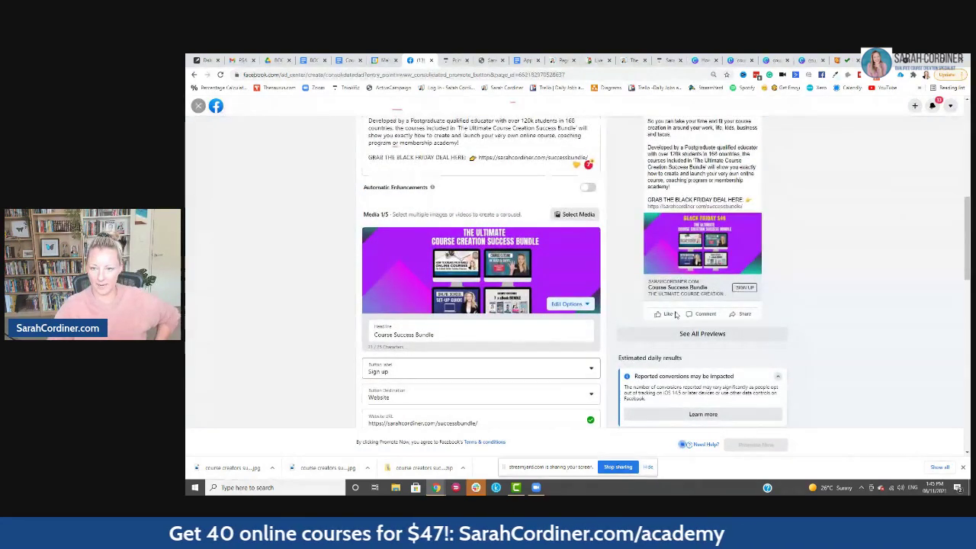
pyautogui.scroll(2, 690, 179)
pyautogui.scroll(-2, 694, 171)
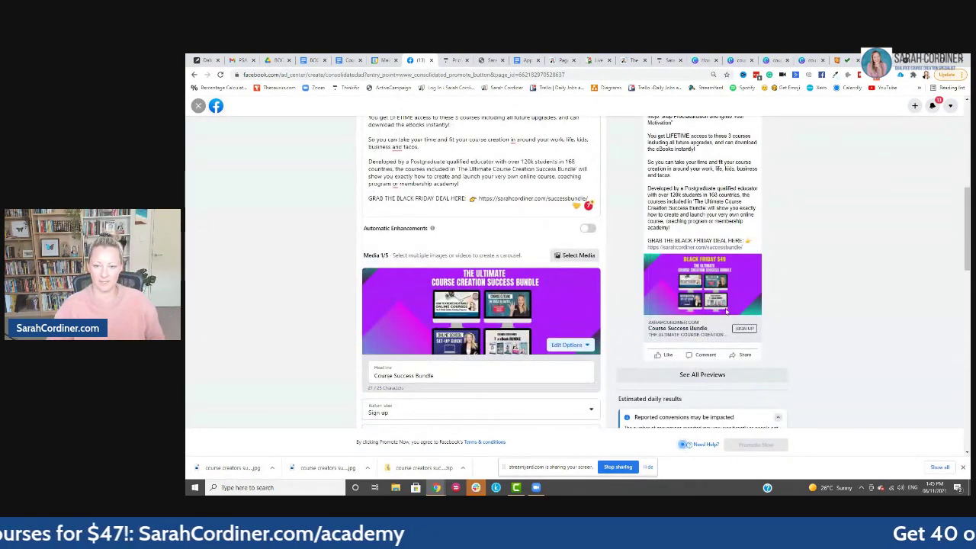
pyautogui.scroll(-2, 780, 246)
pyautogui.scroll(-5, 479, 337)
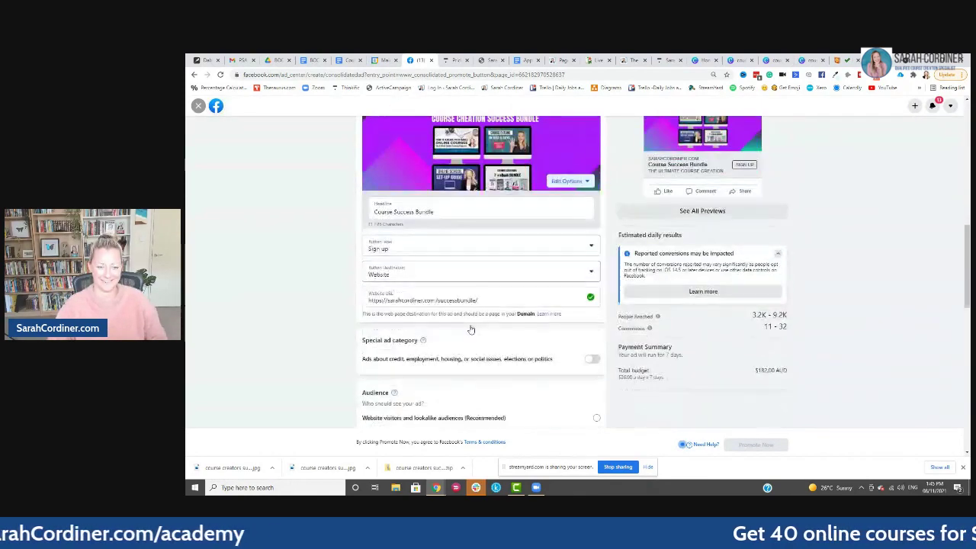
# Edit the targeted audience: raise the minimum age to 28 and remove the Worldwide location
pyautogui.scroll(-2, 444, 289)
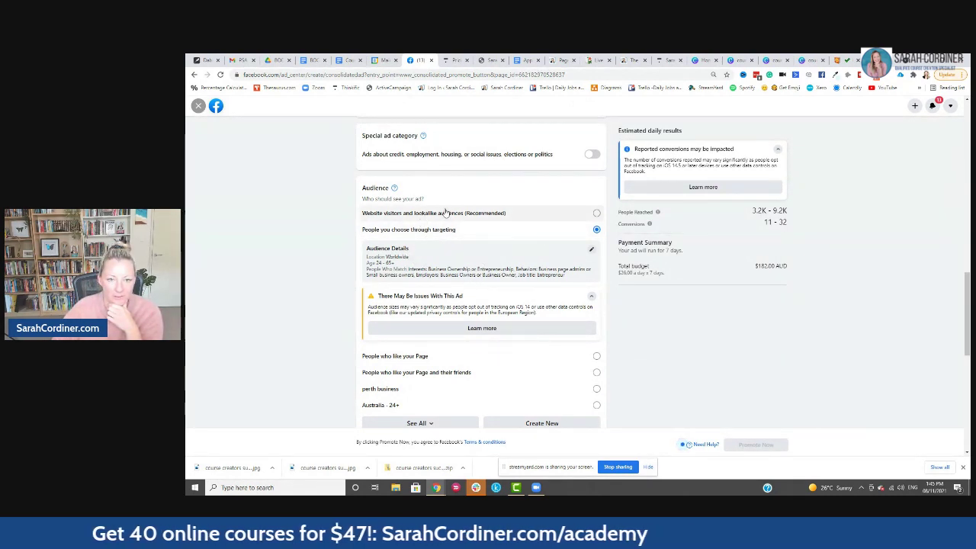
pyautogui.scroll(-1, 389, 233)
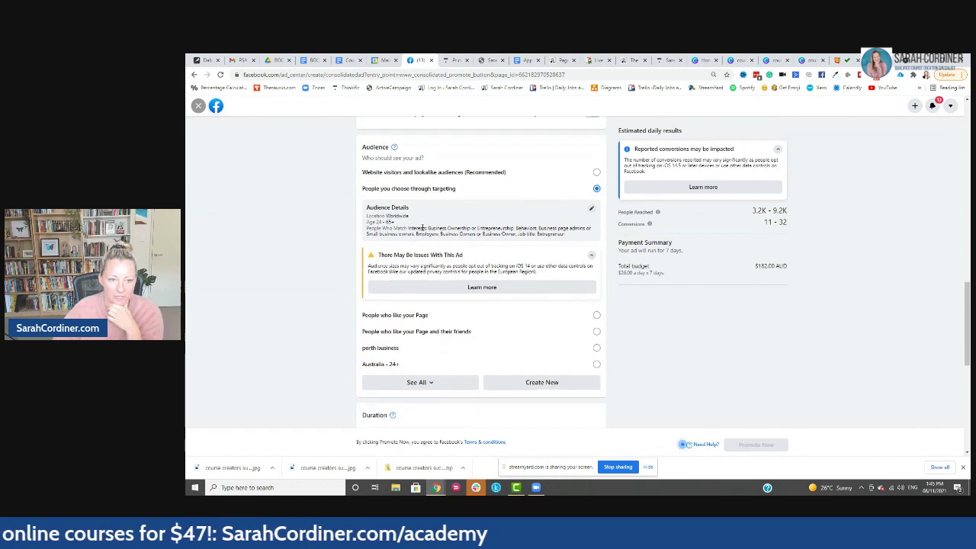
pyautogui.click(592, 211)
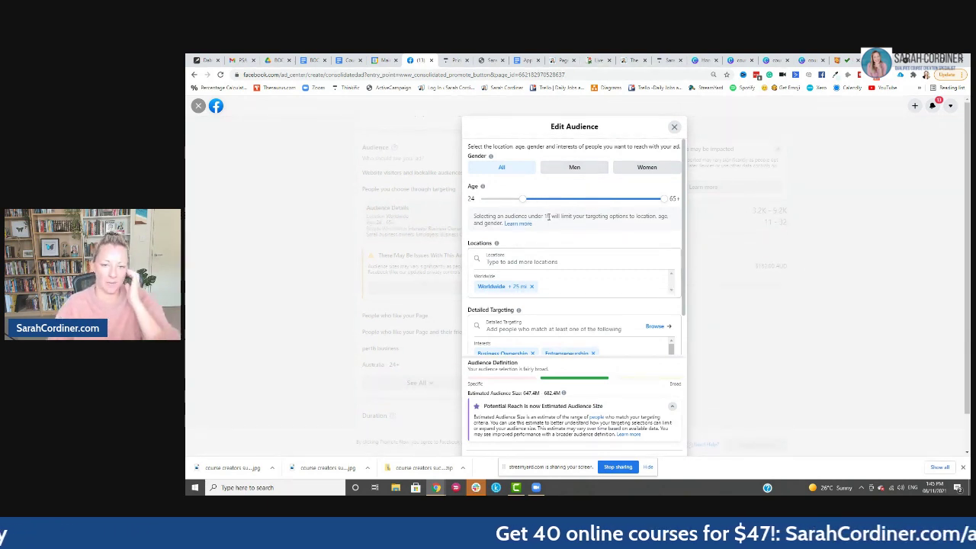
pyautogui.moveTo(523, 202); pyautogui.dragTo(537, 202)
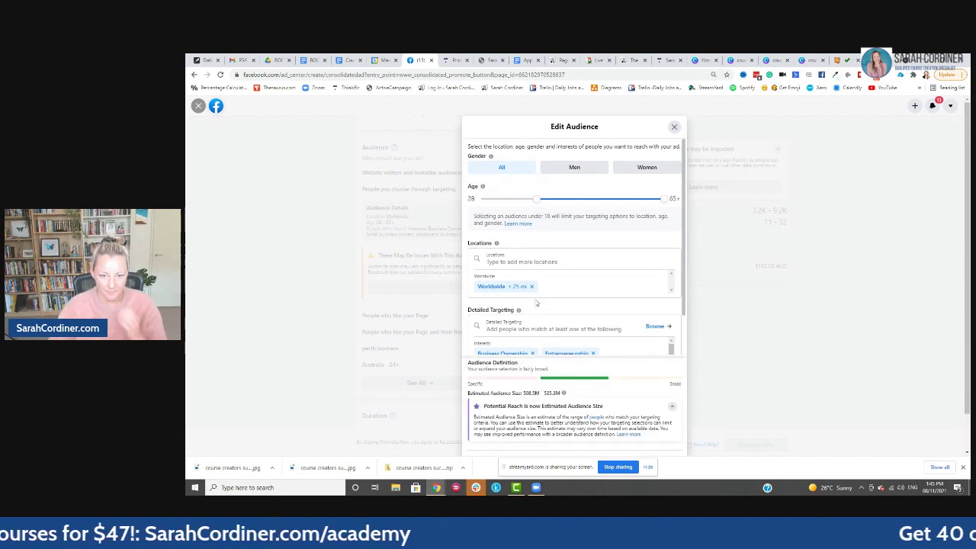
pyautogui.click(531, 286)
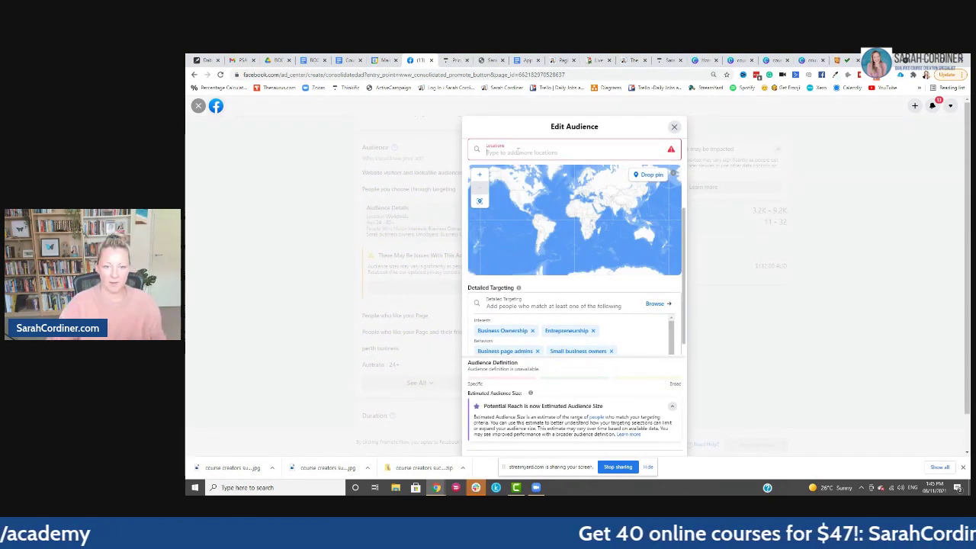
# Search the audience locations for "worldwide" and add the Worldwide region
pyautogui.write('wo')
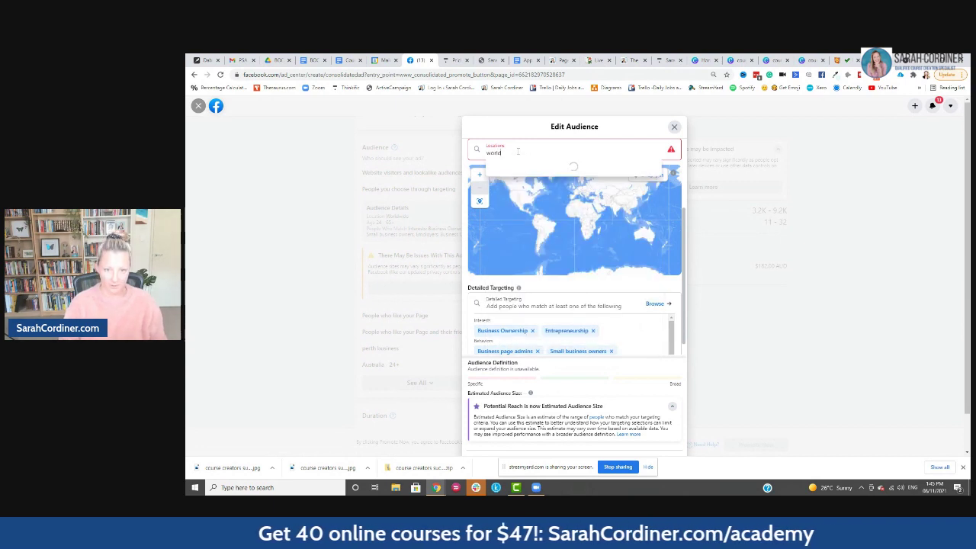
pyautogui.write('rldwide')
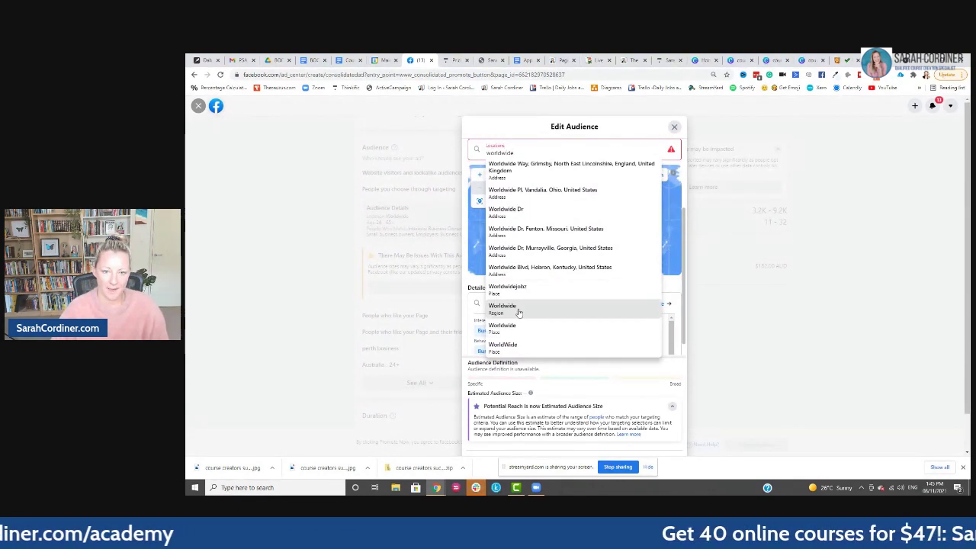
pyautogui.click(519, 313)
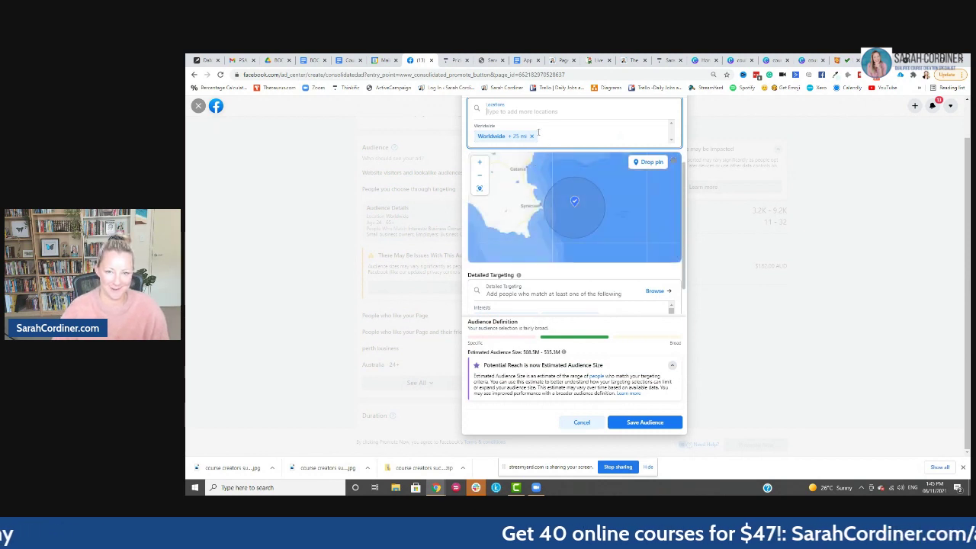
# Add the suggested targeting options Training Facilitator, Udemy, Marie Forleo and Jack Canfield to the audience's detailed targeting
pyautogui.scroll(-3, 580, 228)
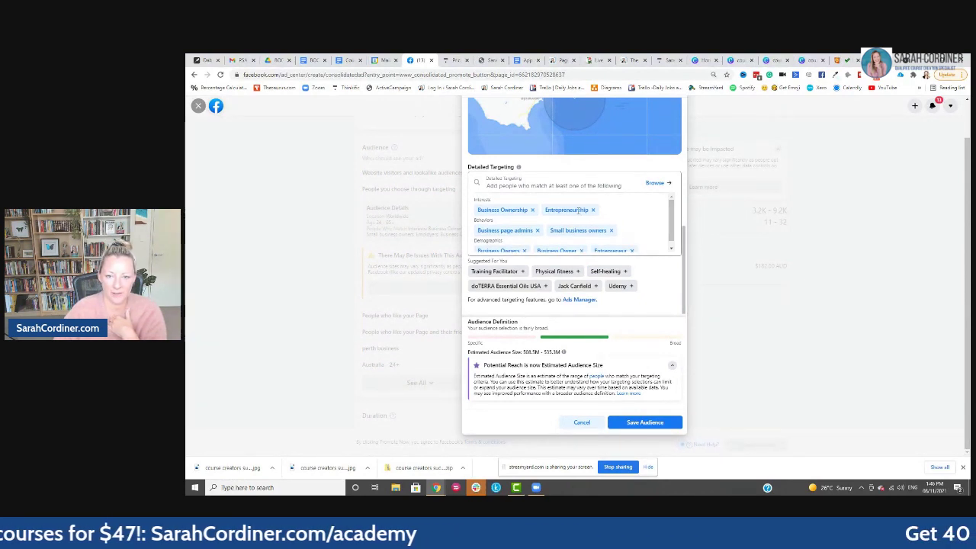
pyautogui.scroll(-1, 610, 217)
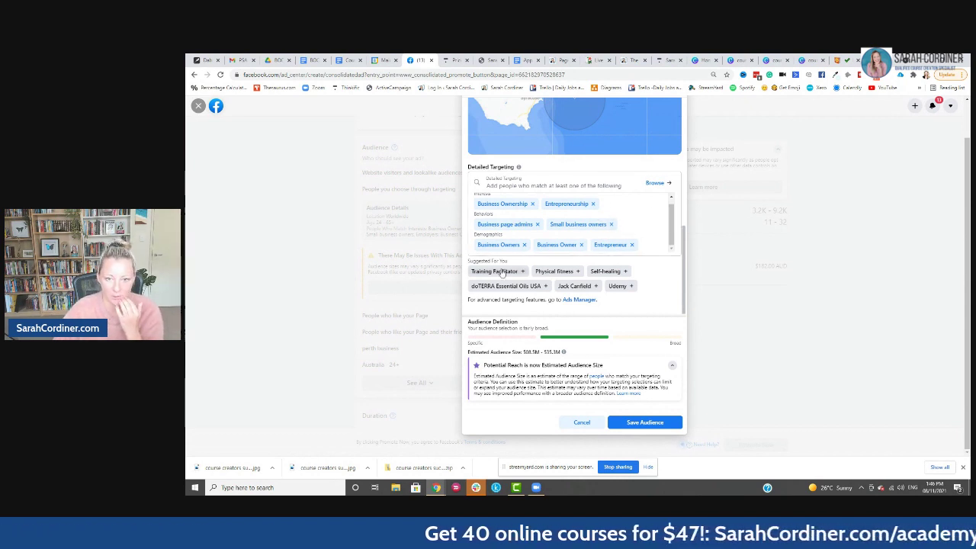
pyautogui.scroll(4, 598, 252)
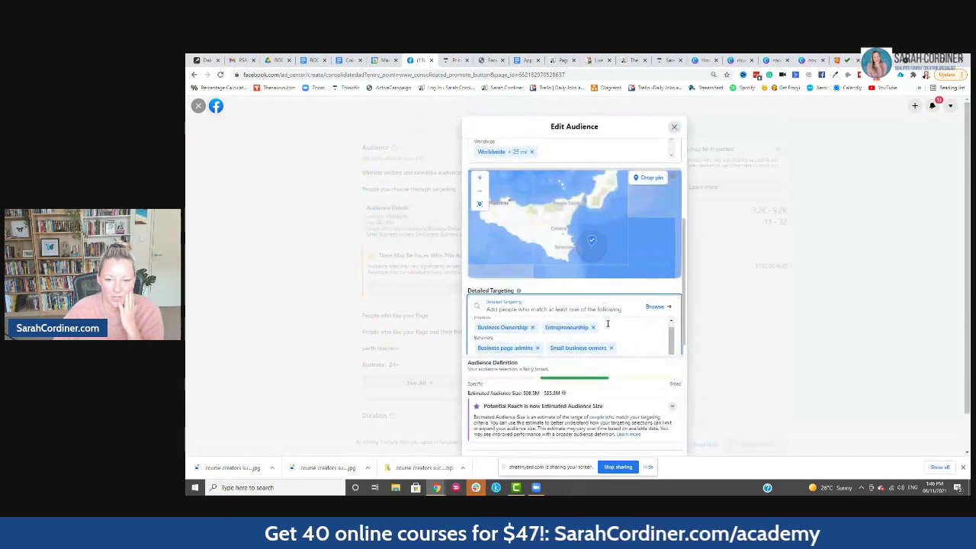
pyautogui.scroll(-3, 608, 324)
pyautogui.scroll(-1, 612, 301)
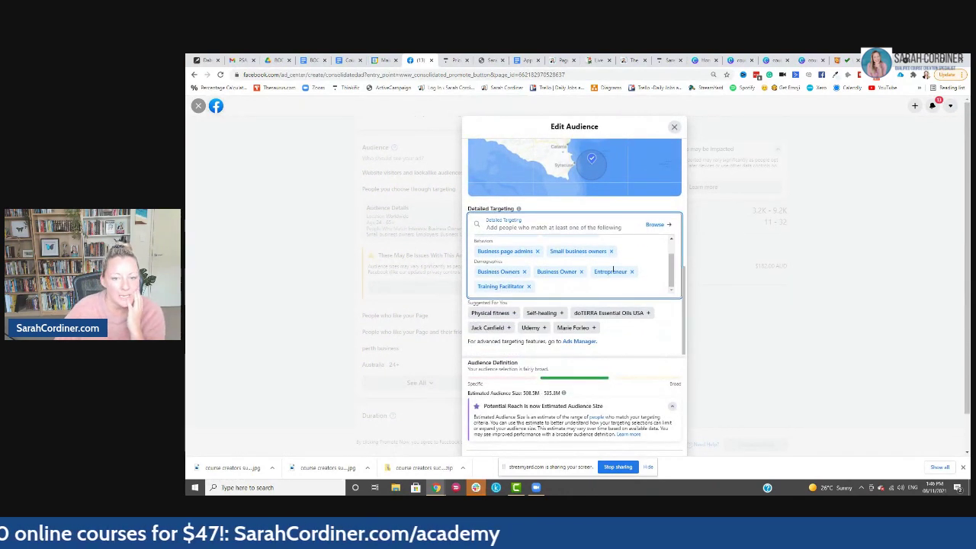
pyautogui.click(531, 327)
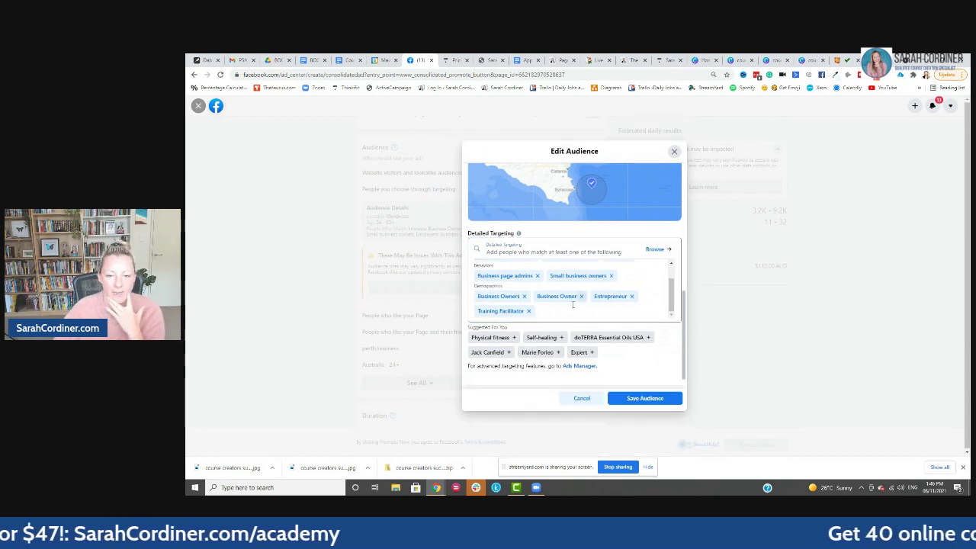
pyautogui.click(538, 327)
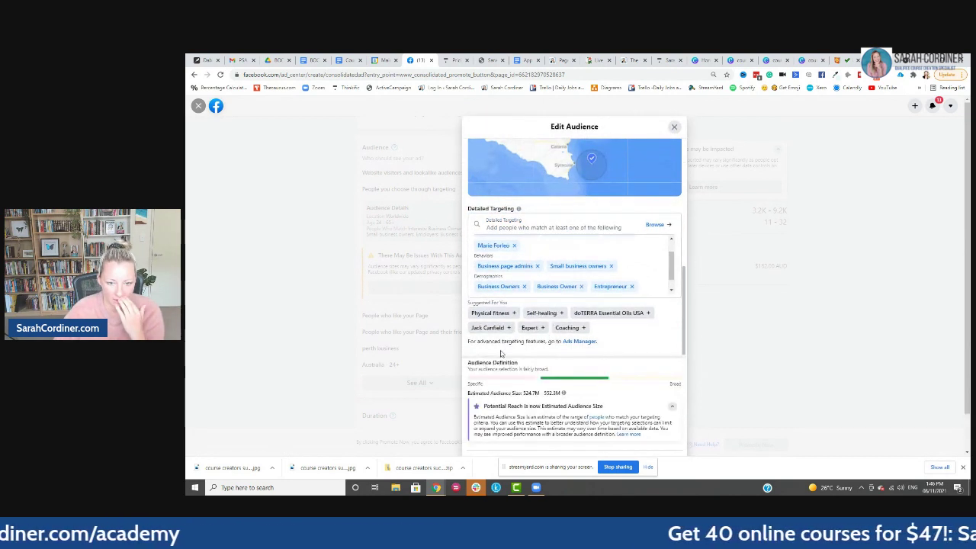
pyautogui.click(492, 329)
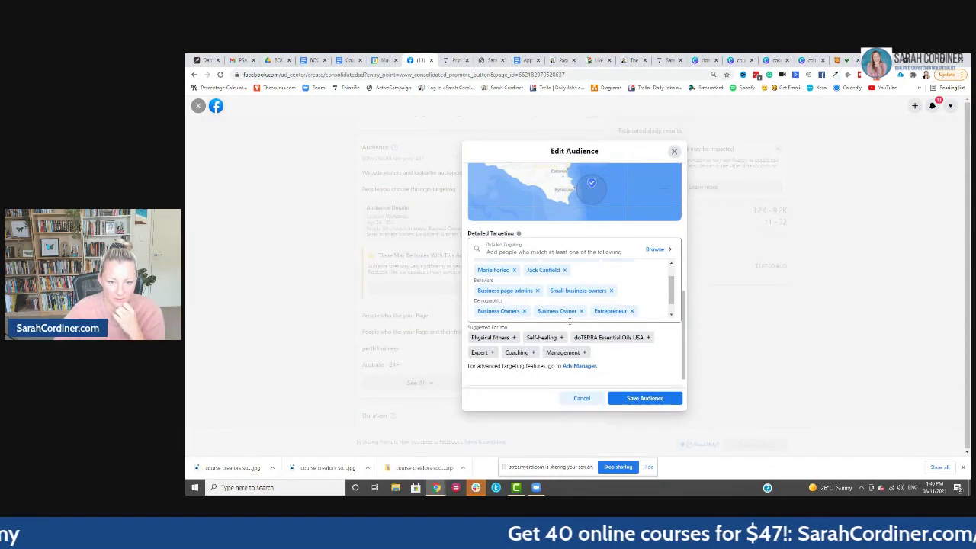
# Add the suggested options Coaching, Expert, doTERRA Essential Oils USA and Self-healing to the detailed targeting
pyautogui.click(512, 330)
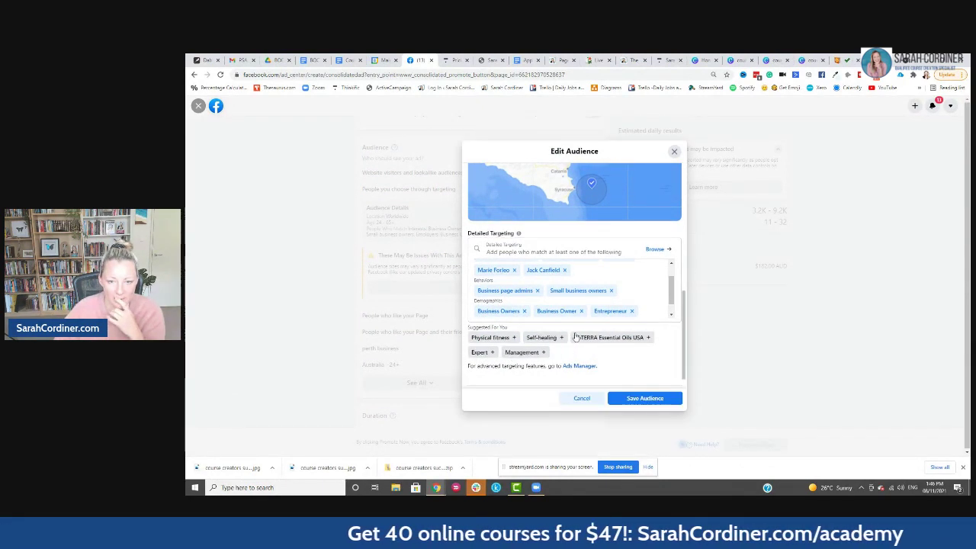
pyautogui.click(491, 329)
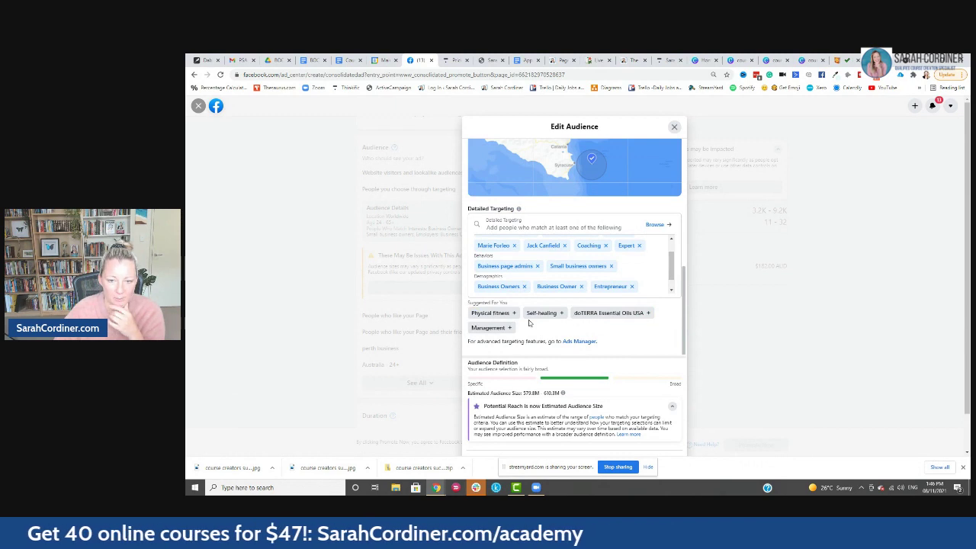
pyautogui.click(586, 313)
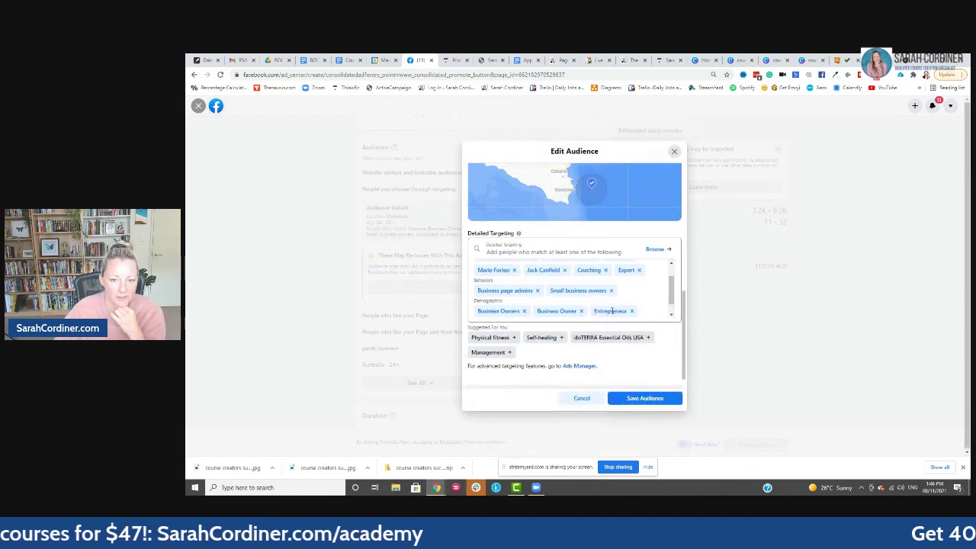
pyautogui.click(541, 327)
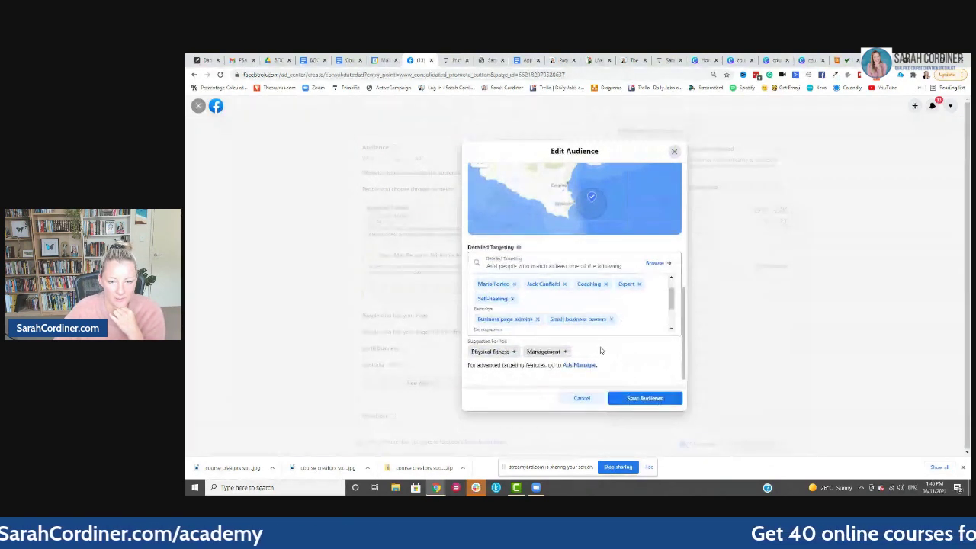
# Search the detailed targeting for "marketing" and add the Marketing interest
pyautogui.scroll(3, 556, 283)
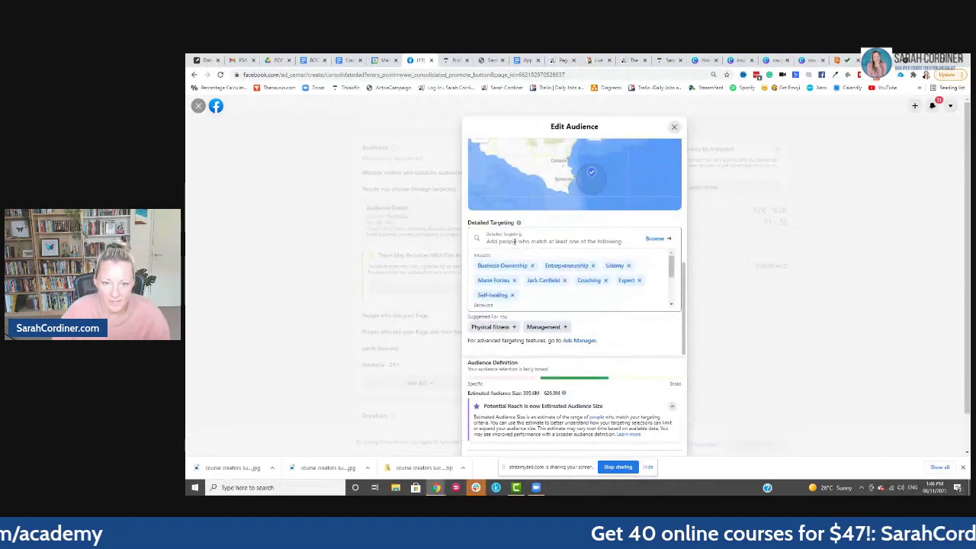
pyautogui.click(515, 241)
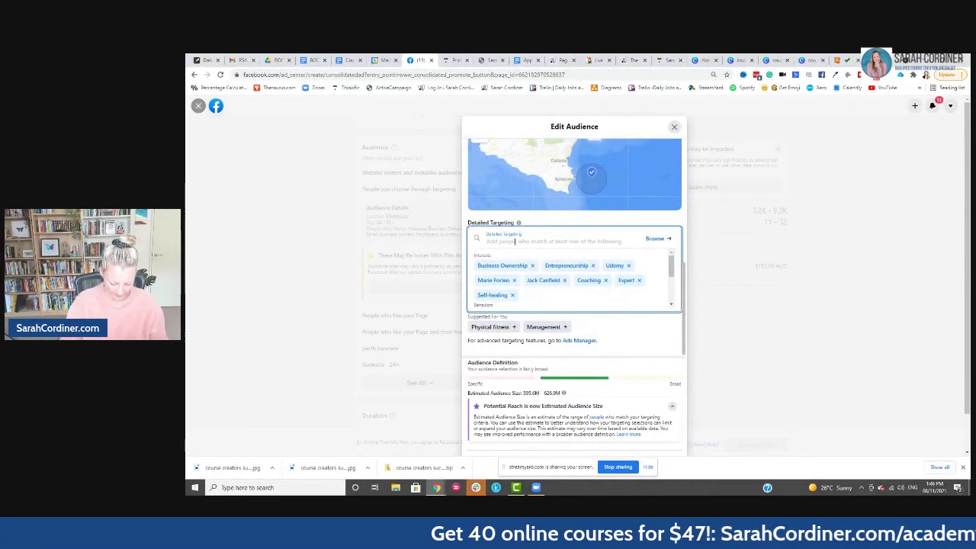
pyautogui.write('marketing')
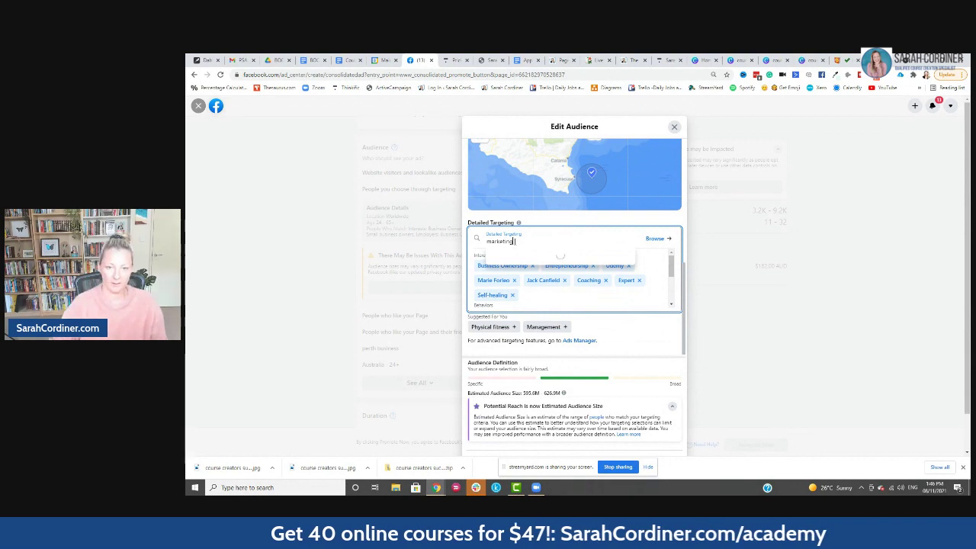
pyautogui.click(515, 253)
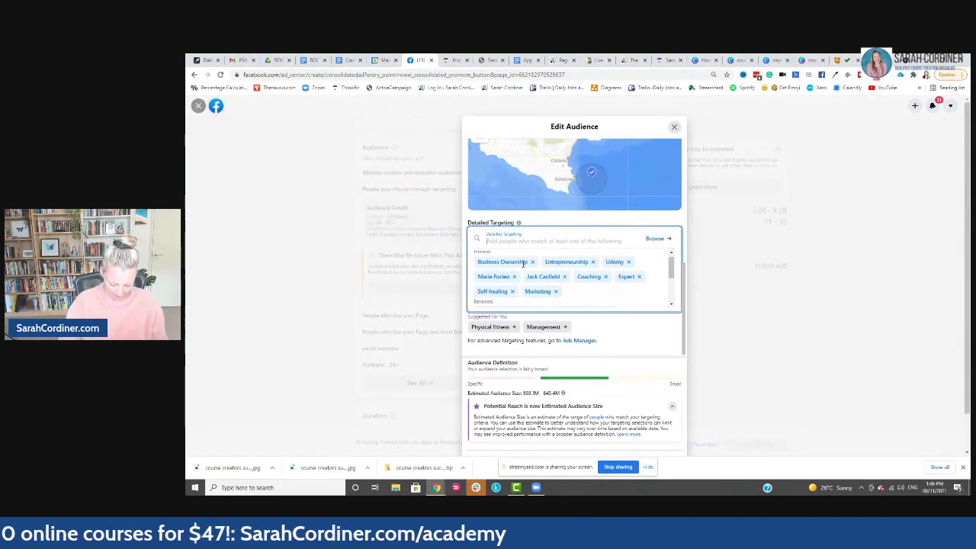
# Search the detailed targeting for "page admin", add the Facebook Page admins behavior, and clear the leftover search text
pyautogui.write('page admin')
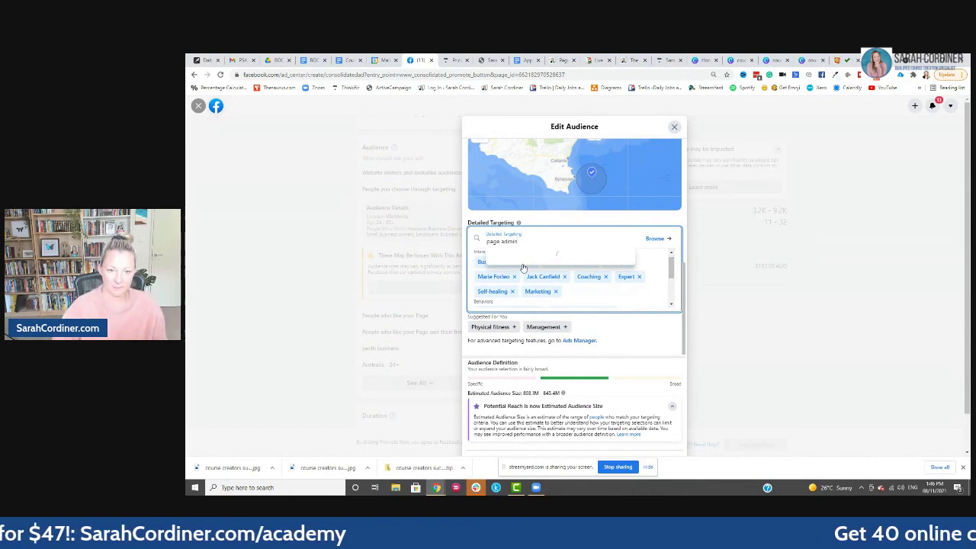
pyautogui.click(534, 255)
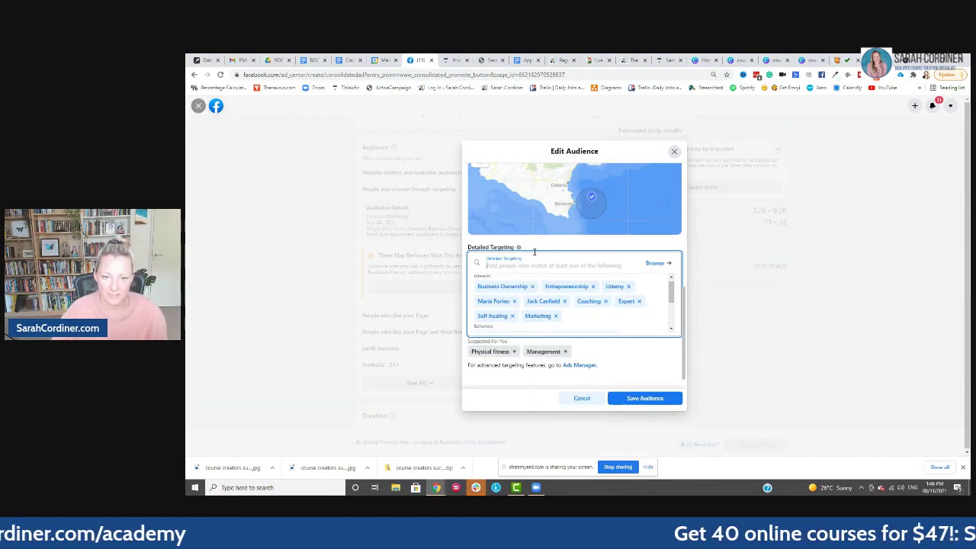
pyautogui.write('page admin')
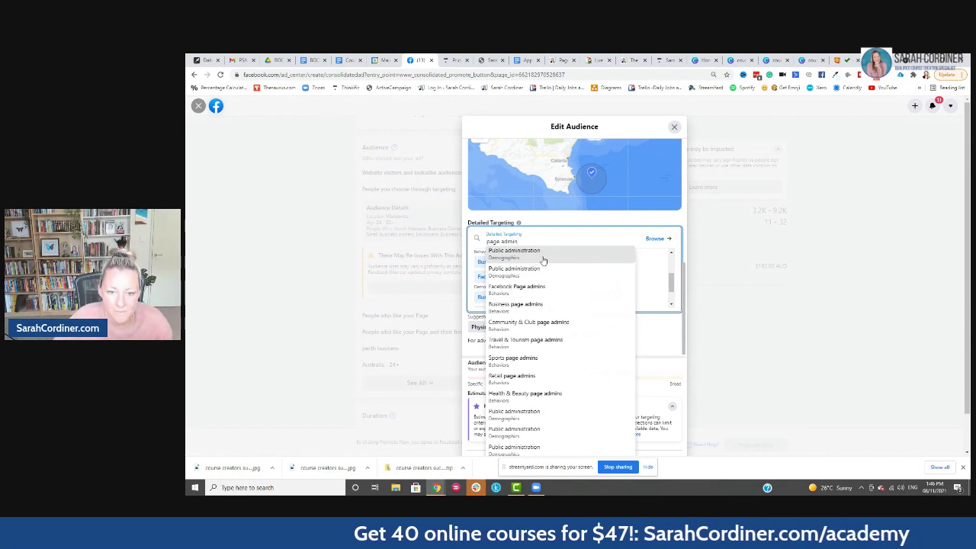
pyautogui.click(516, 305)
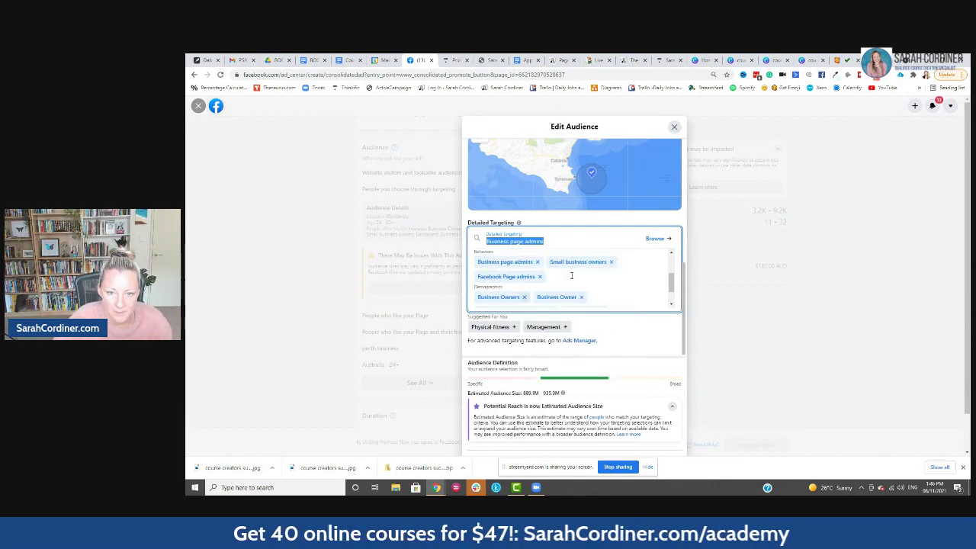
pyautogui.click(583, 238)
pyautogui.moveTo(545, 241); pyautogui.dragTo(497, 230)
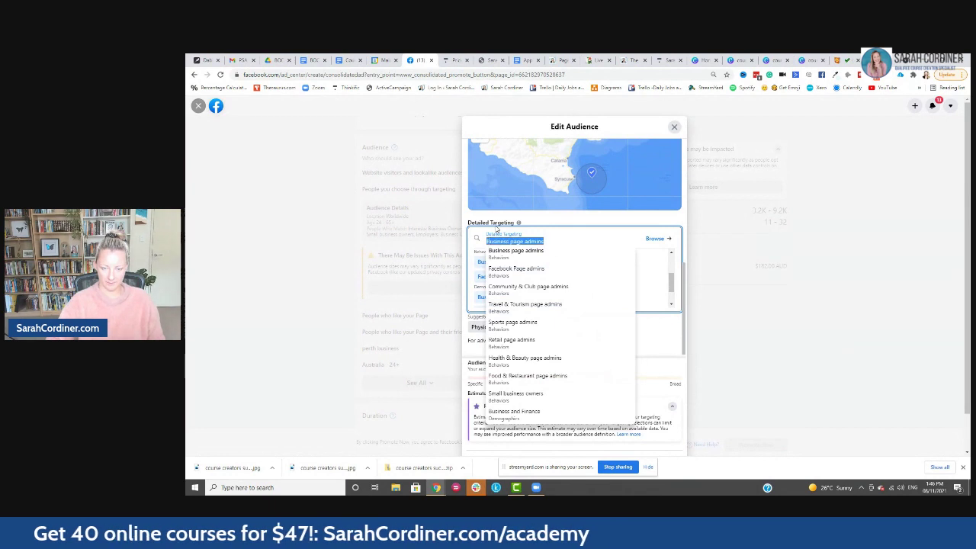
pyautogui.press('BackSpace')
# Try to find a "women entrepreneur" option in the detailed targeting
pyautogui.write('wo')
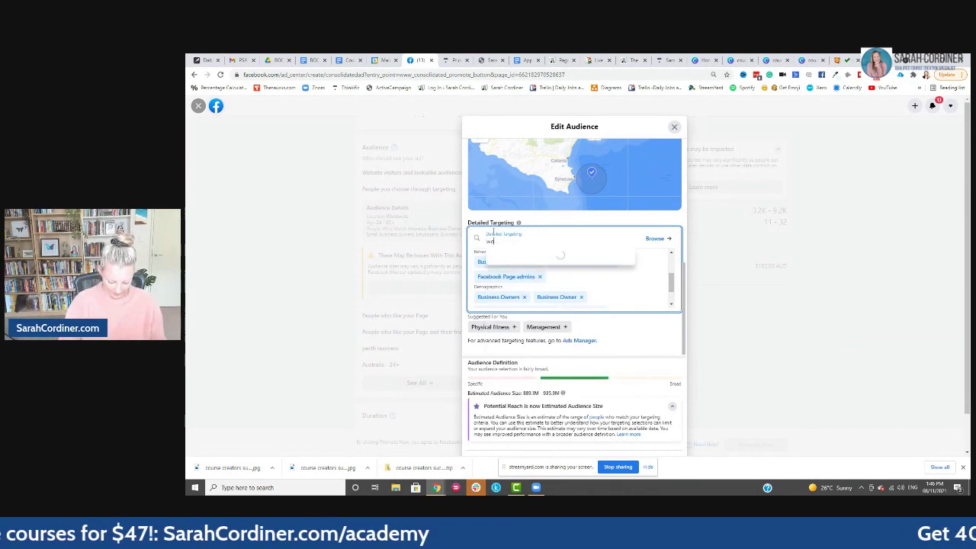
pyautogui.write('men e')
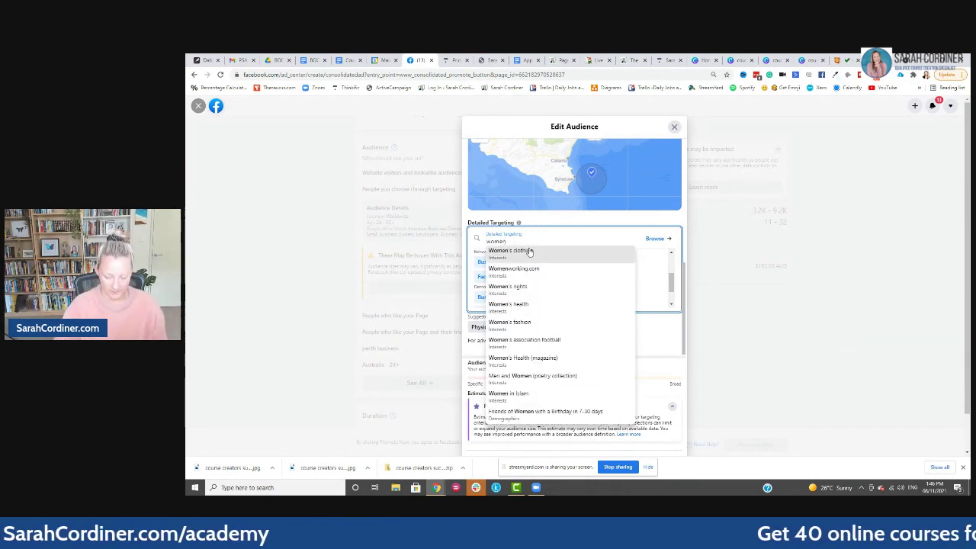
pyautogui.write('ntre')
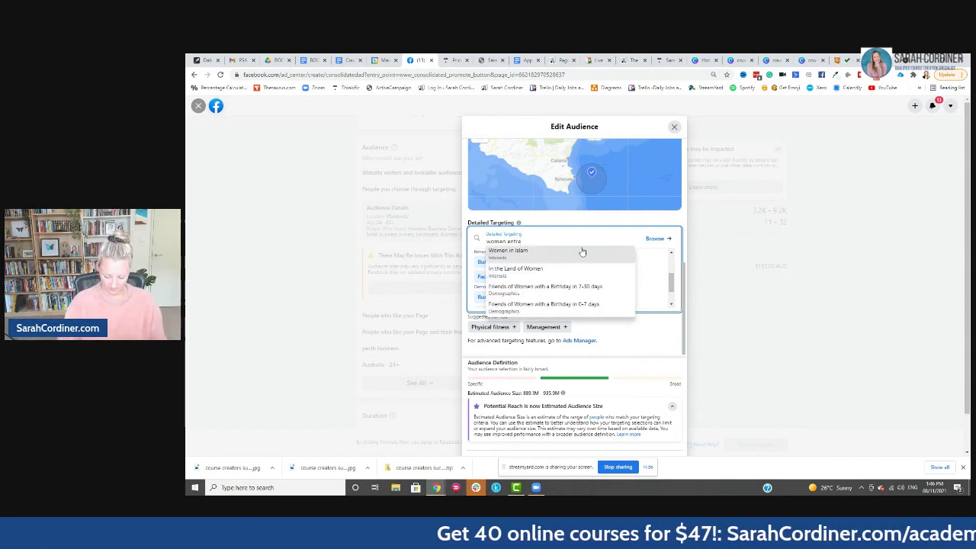
pyautogui.write('preneu')
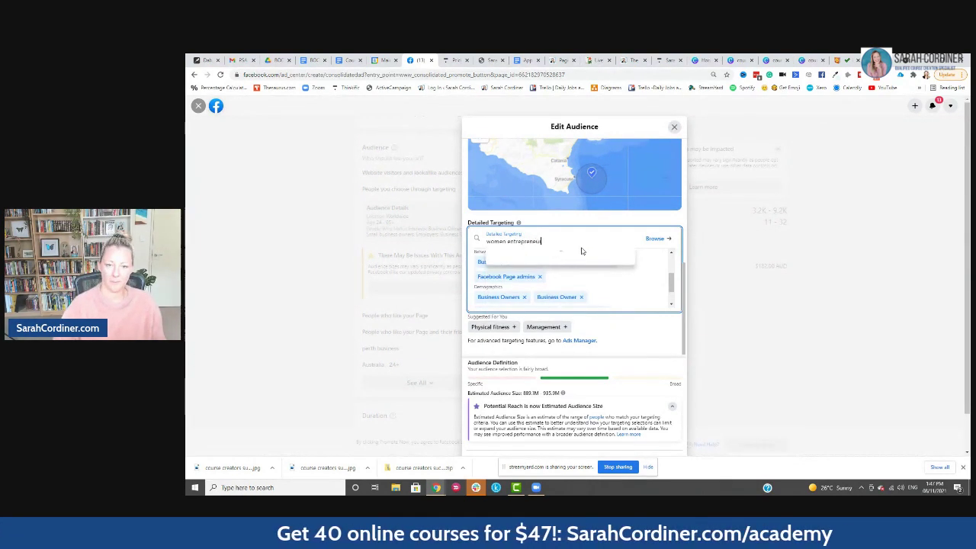
pyautogui.press('BackSpace')
pyautogui.press('BackSpace')
pyautogui.press('BackSpace')
pyautogui.press('BackSpace')
pyautogui.press('BackSpace')
pyautogui.press('BackSpace')
pyautogui.press('BackSpace')
pyautogui.press('BackSpace')
pyautogui.press('BackSpace')
pyautogui.press('BackSpace')
pyautogui.press('BackSpace')
pyautogui.press('BackSpace')
pyautogui.press('BackSpace')
pyautogui.press('BackSpace')
pyautogui.press('BackSpace')
pyautogui.press('BackSpace')
pyautogui.press('BackSpace')
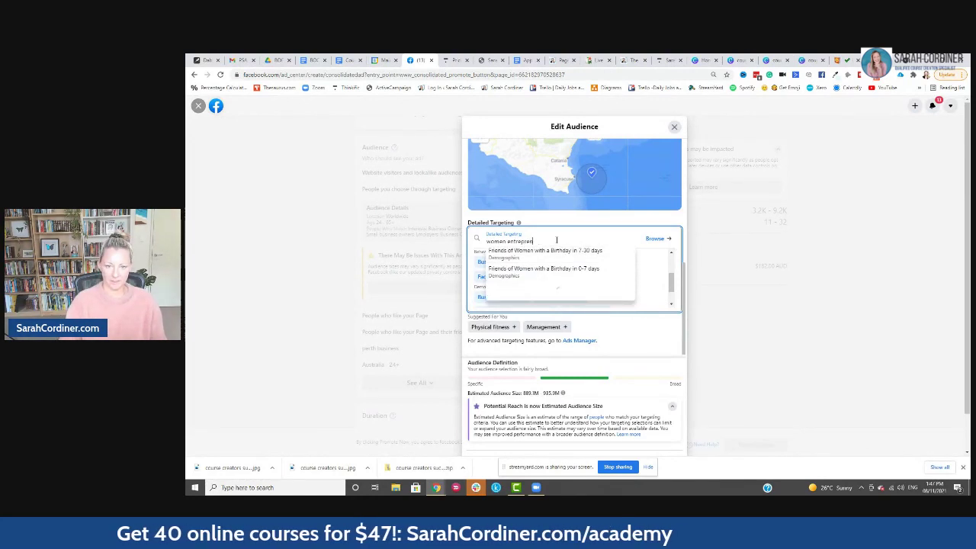
# Search the detailed targeting for female entrepreneurs and add the Female entrepreneur interest
pyautogui.write('wmale entre')
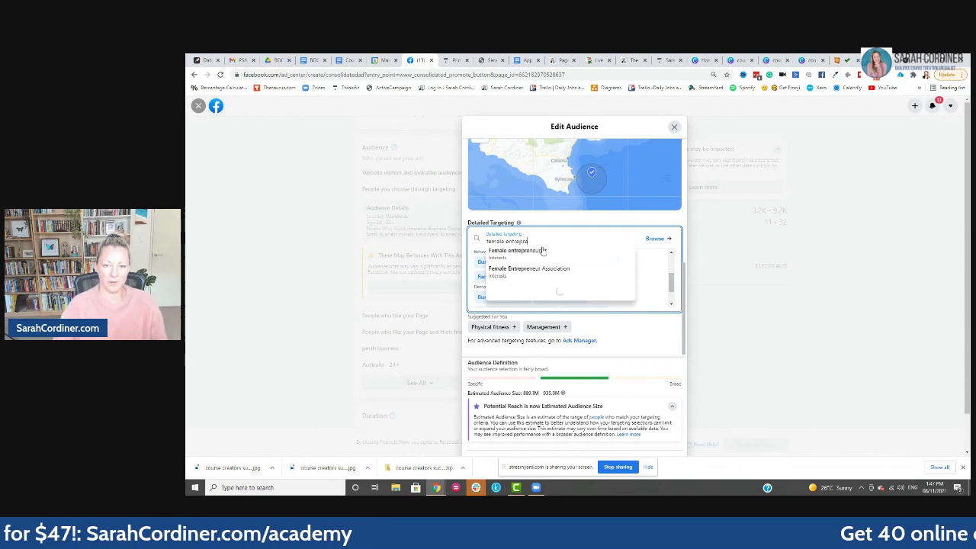
pyautogui.click(542, 251)
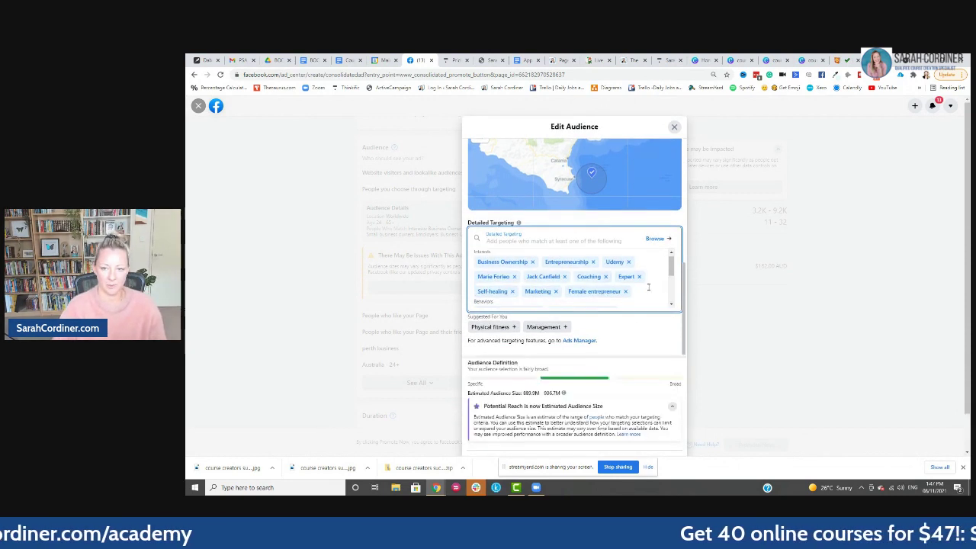
# Close the browser's downloads bar and save the edited audience
pyautogui.scroll(-3, 639, 270)
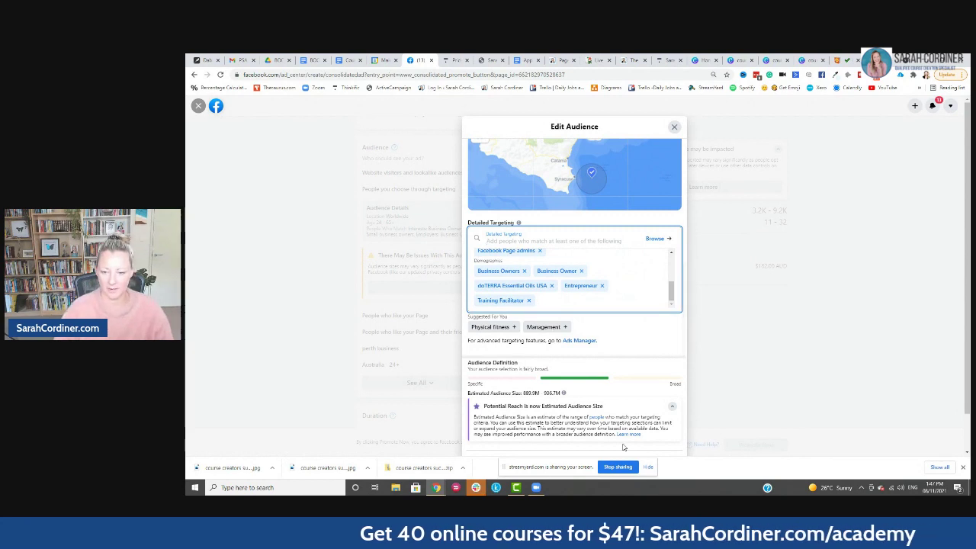
pyautogui.click(962, 467)
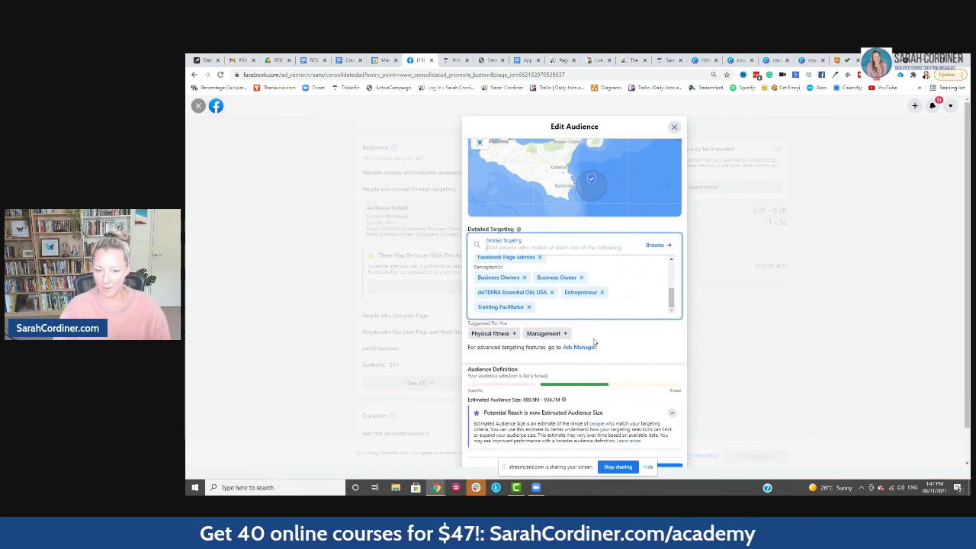
pyautogui.moveTo(966, 283); pyautogui.dragTo(967, 319)
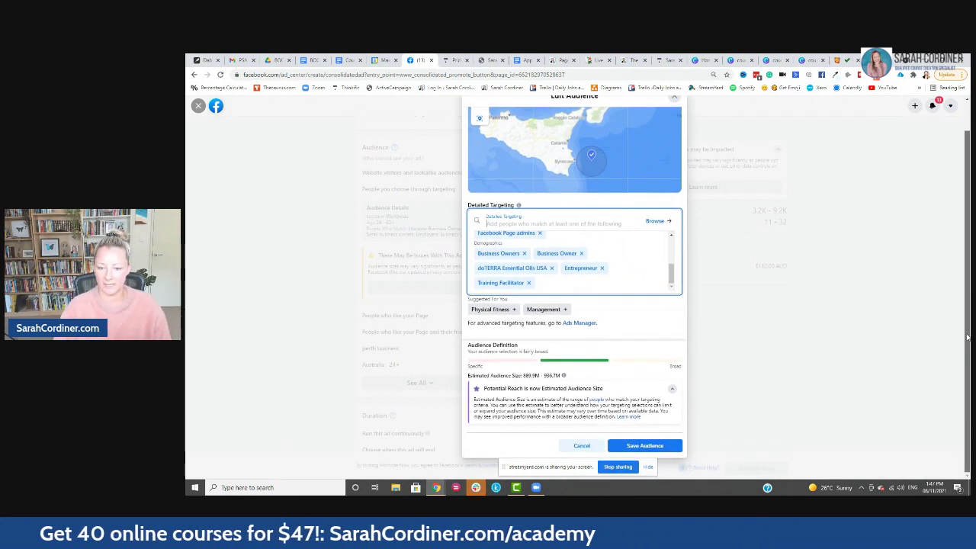
pyautogui.click(645, 446)
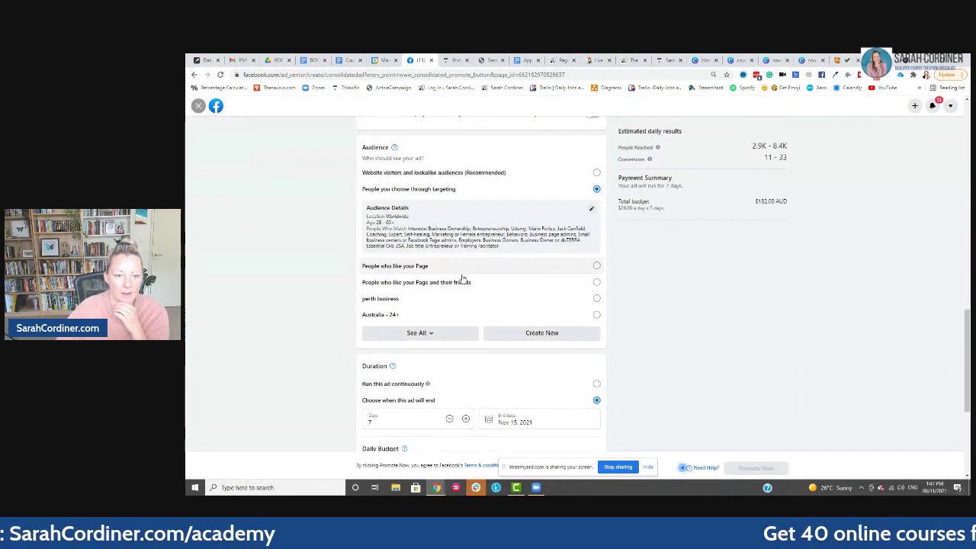
pyautogui.scroll(-1, 460, 272)
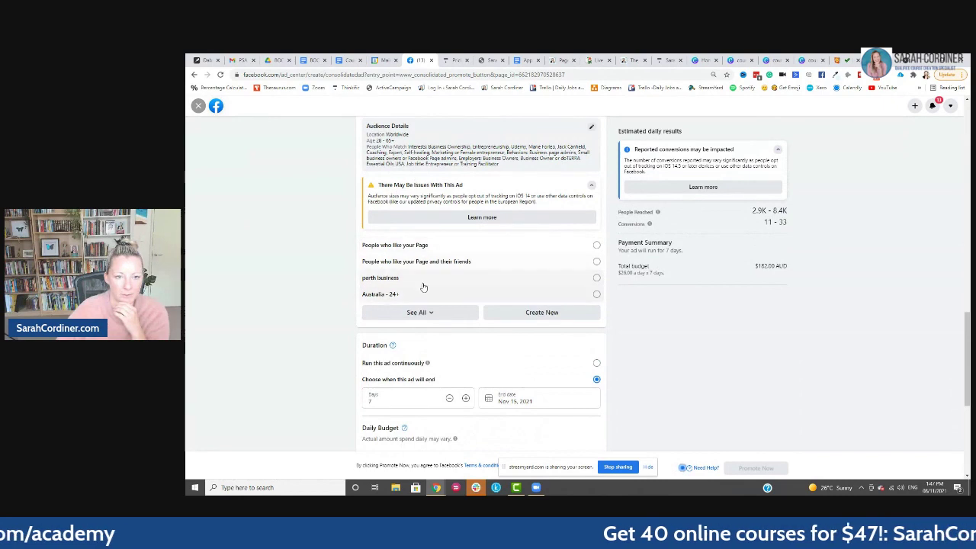
# Set the ad's end date to Dec 1, 2021 and the daily budget to $20.00
pyautogui.scroll(-3, 457, 221)
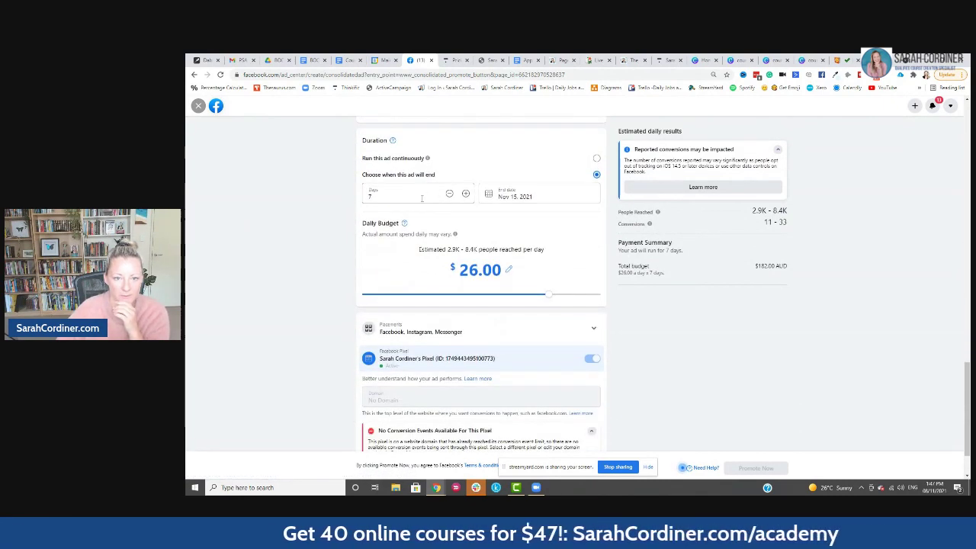
pyautogui.click(514, 196)
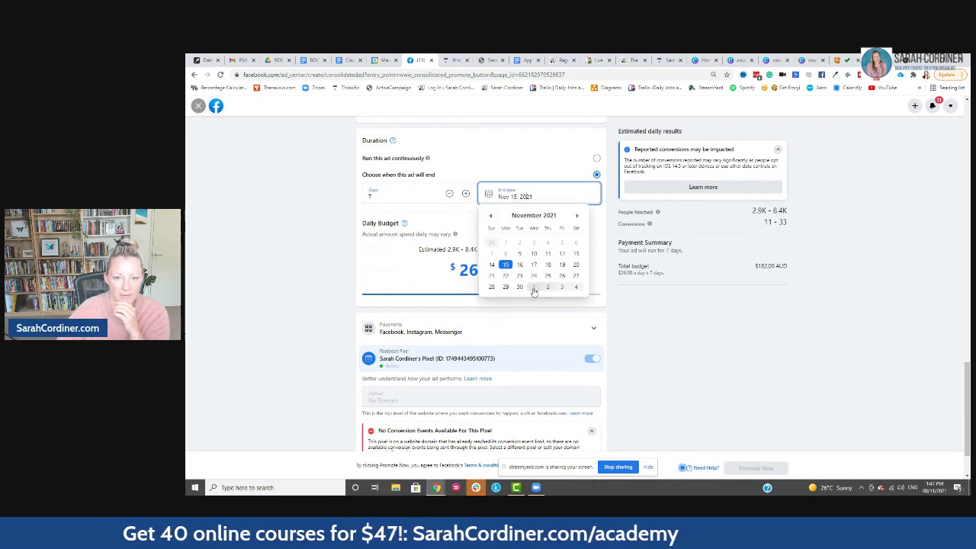
pyautogui.click(534, 287)
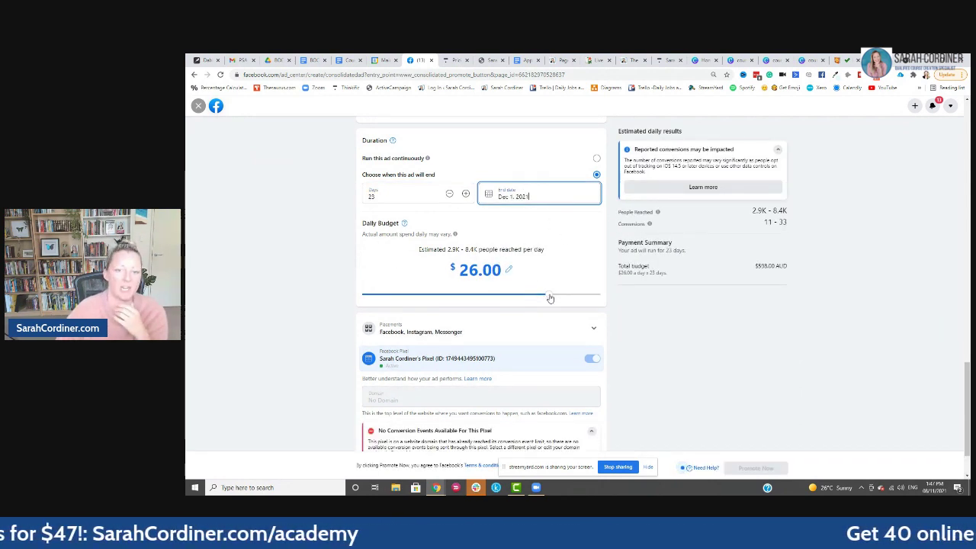
pyautogui.moveTo(550, 299); pyautogui.dragTo(519, 300)
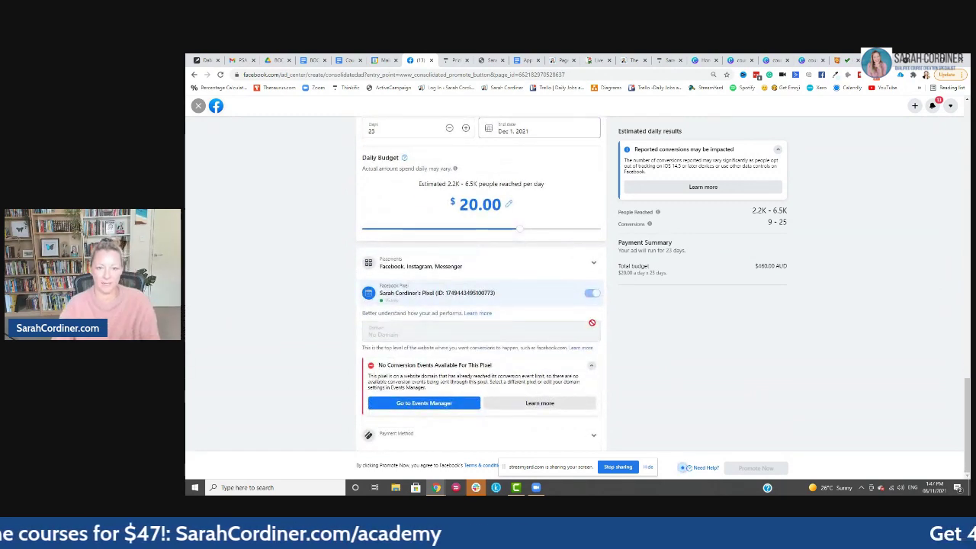
# Review the whole ad setup, including the creative, audience, duration, daily budget, placements, pixel section and payment summary
pyautogui.scroll(2, 590, 316)
pyautogui.scroll(-3, 590, 316)
pyautogui.scroll(3, 591, 314)
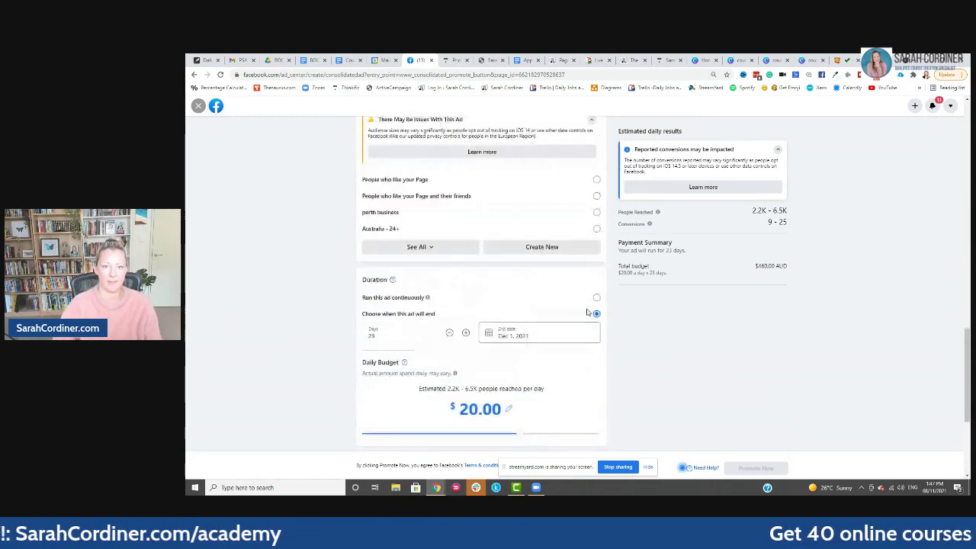
pyautogui.scroll(5, 435, 215)
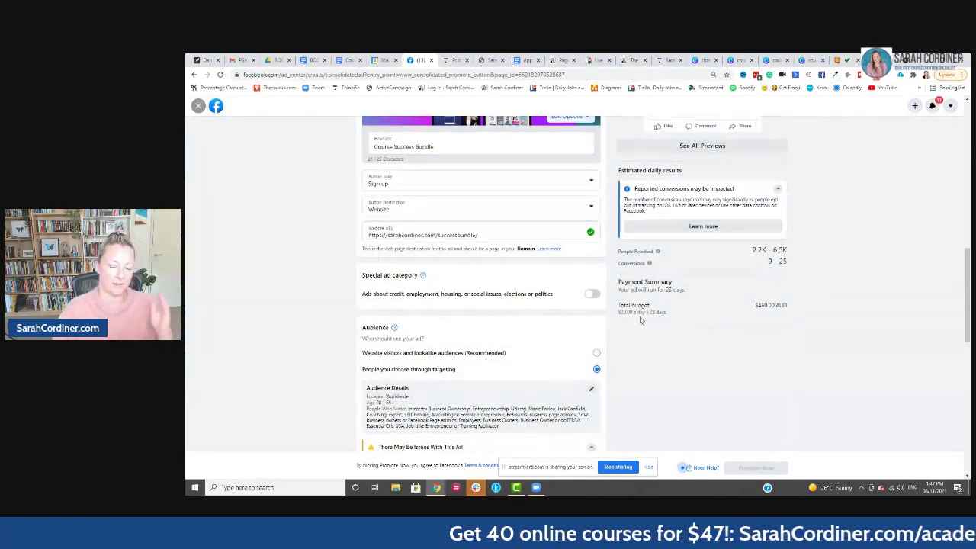
pyautogui.scroll(-2, 683, 315)
pyautogui.scroll(-1, 674, 324)
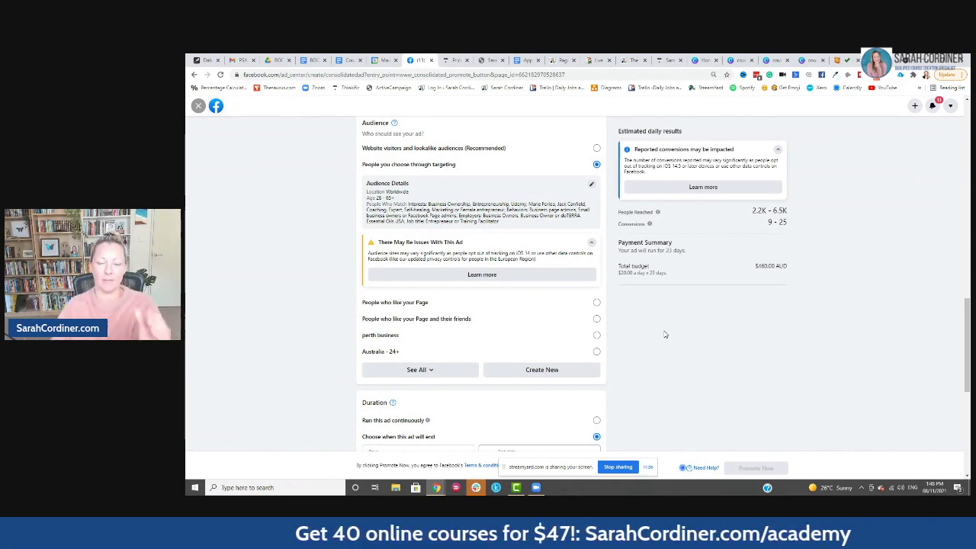
pyautogui.scroll(-5, 664, 335)
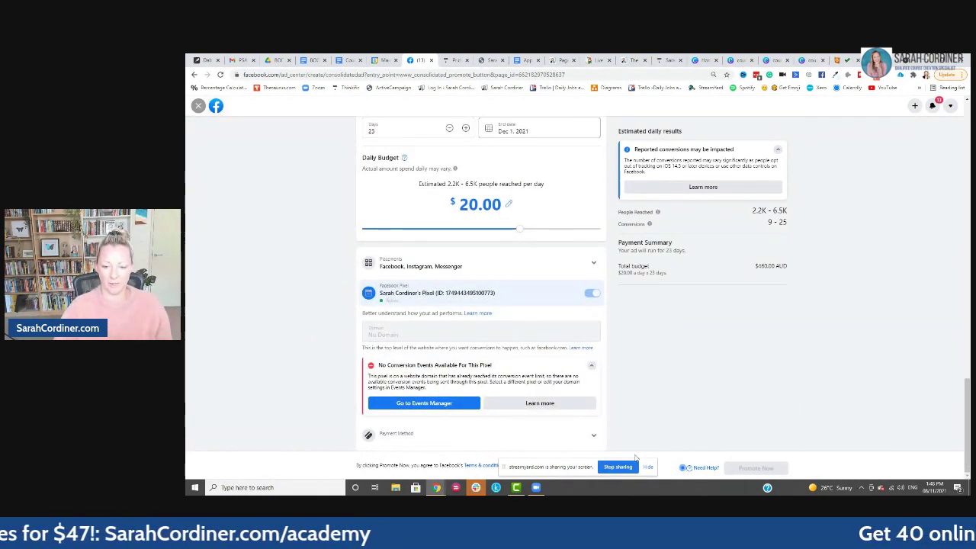
pyautogui.scroll(1, 724, 347)
pyautogui.scroll(10, 724, 347)
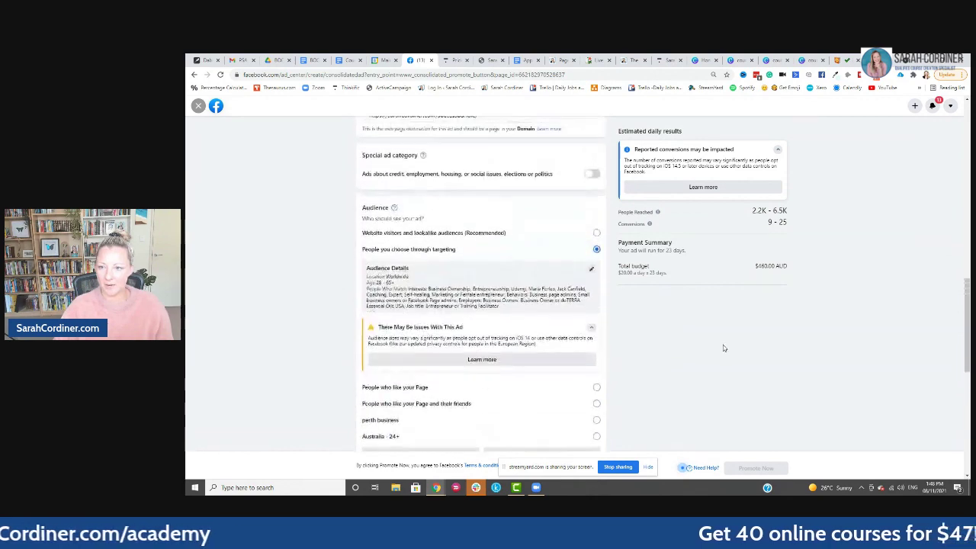
pyautogui.scroll(-11, 678, 433)
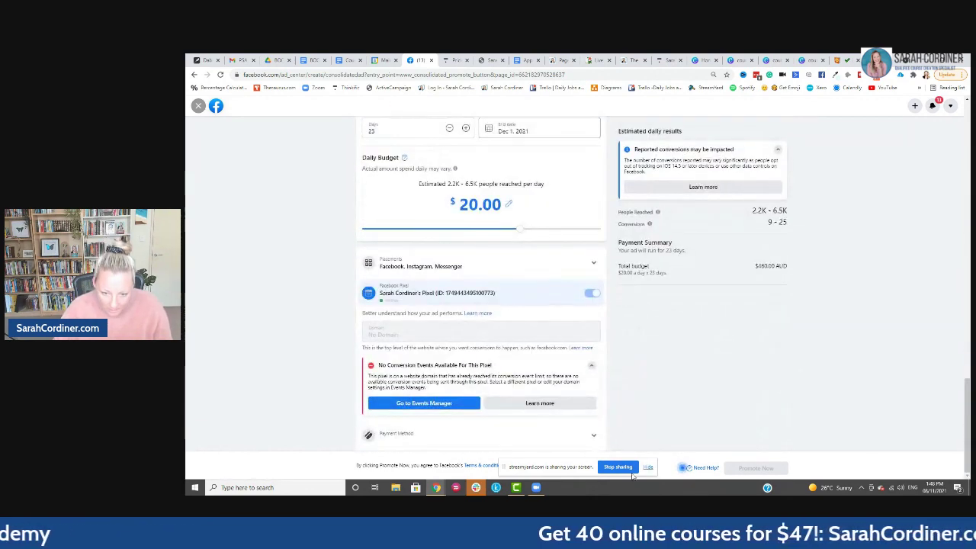
pyautogui.scroll(2, 694, 369)
pyautogui.scroll(-4, 693, 369)
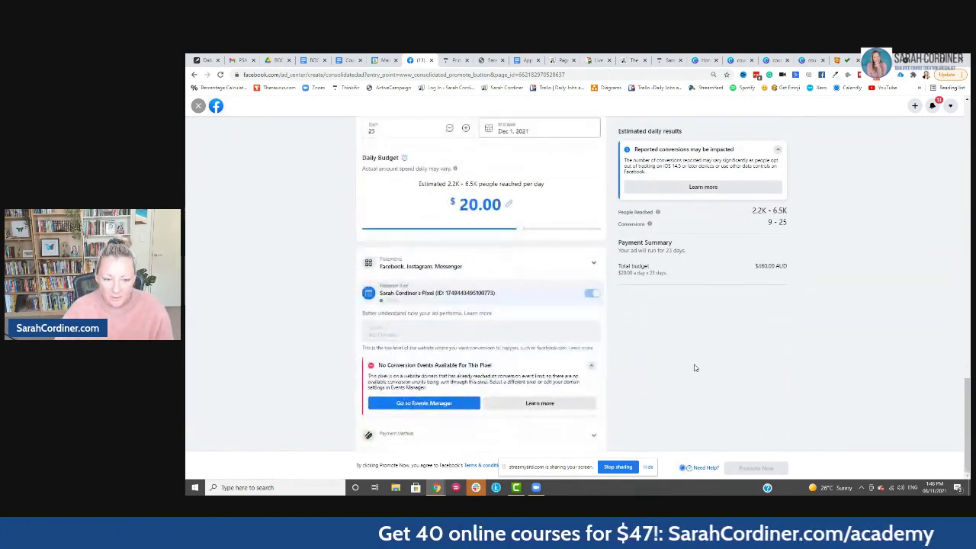
pyautogui.scroll(10, 694, 369)
pyautogui.scroll(2, 694, 369)
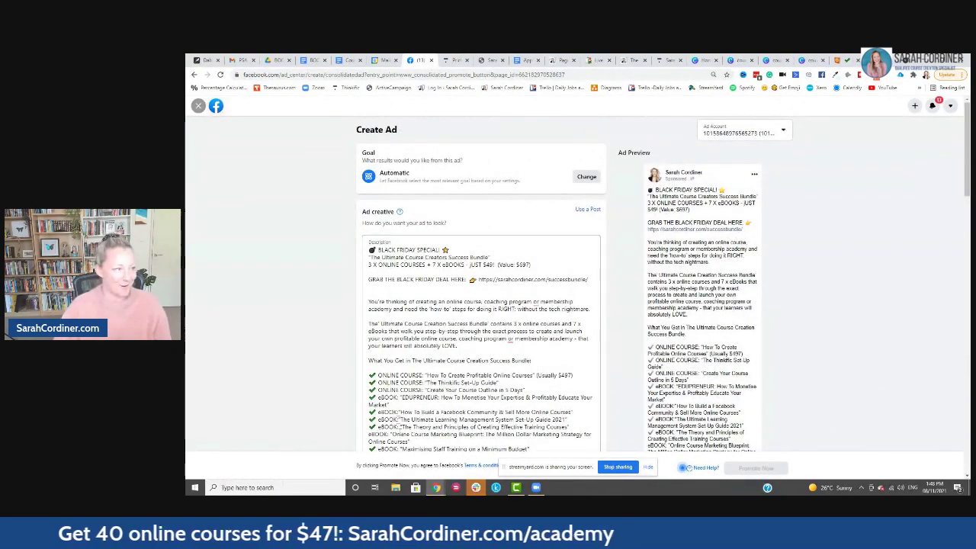
pyautogui.click(619, 467)
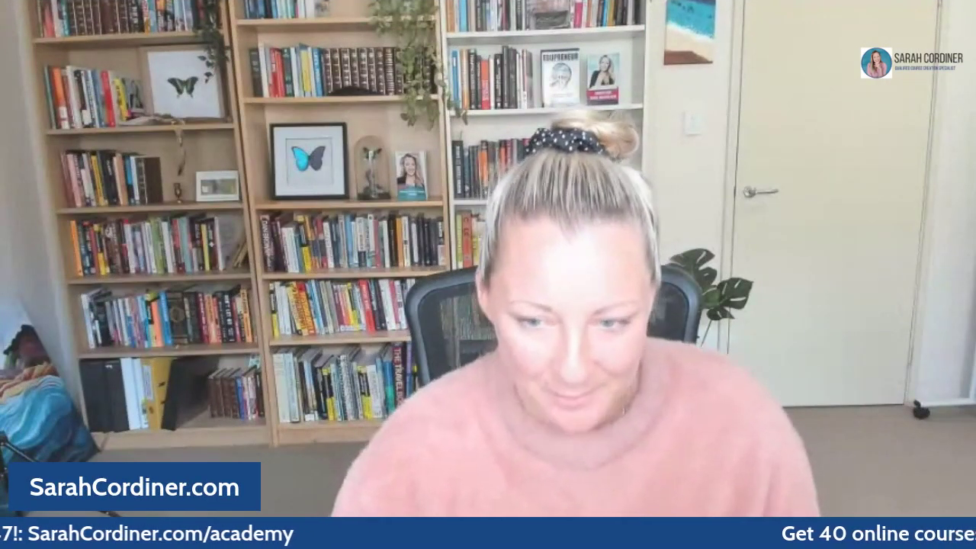